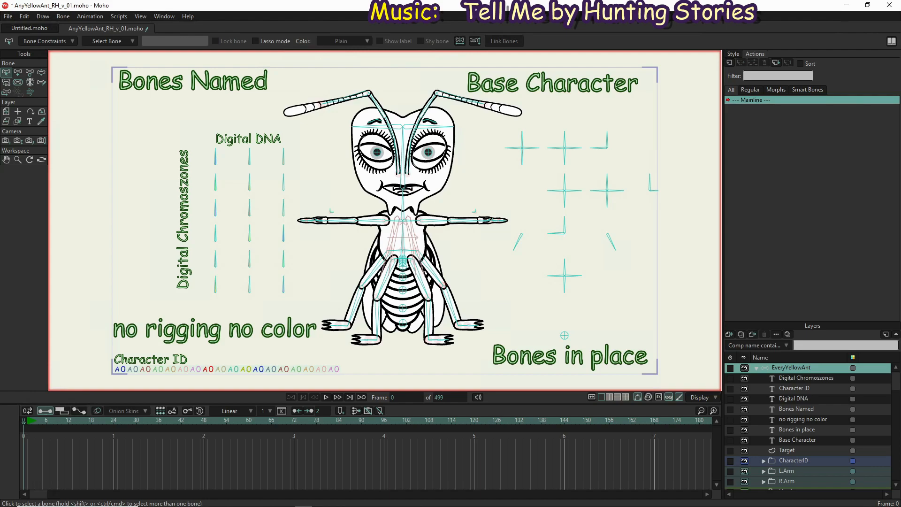
pyautogui.scroll(4, 396, 349)
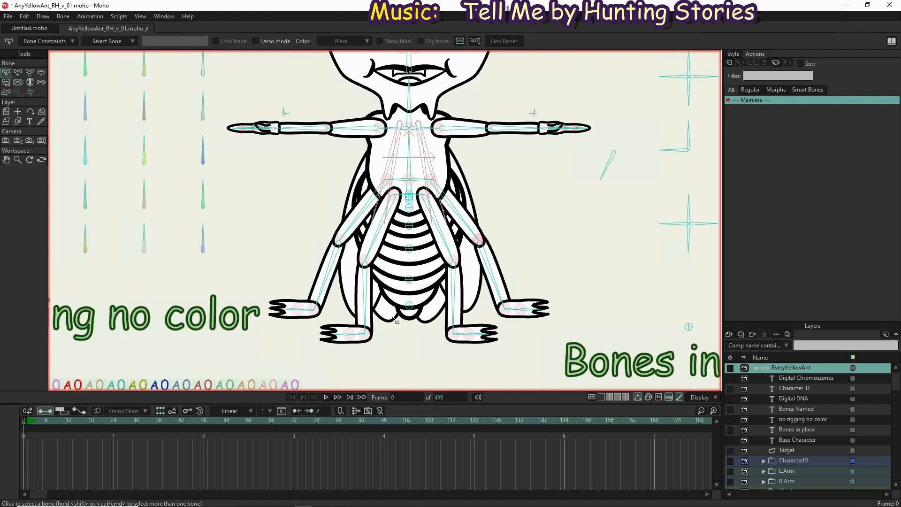
pyautogui.scroll(-2, 373, 237)
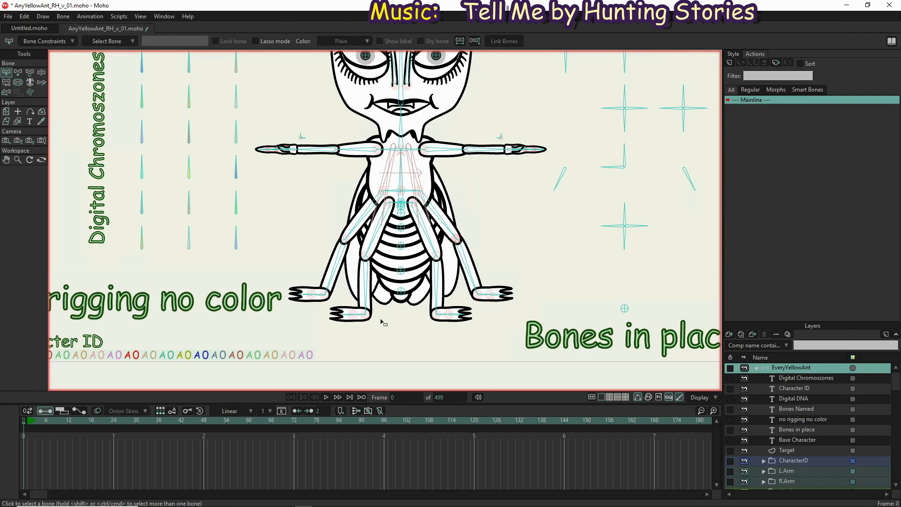
pyautogui.scroll(-2, 530, 288)
pyautogui.moveTo(457, 301); pyautogui.dragTo(400, 298)
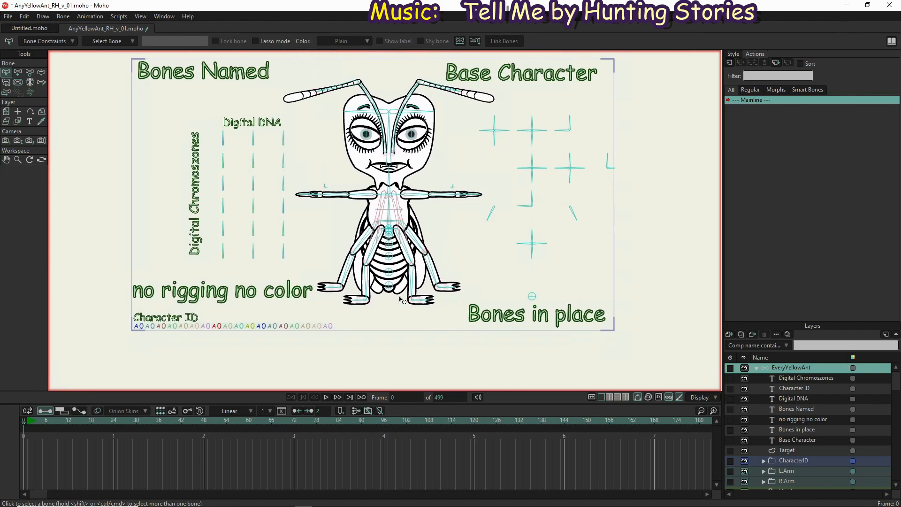
pyautogui.moveTo(353, 194); pyautogui.dragTo(352, 212)
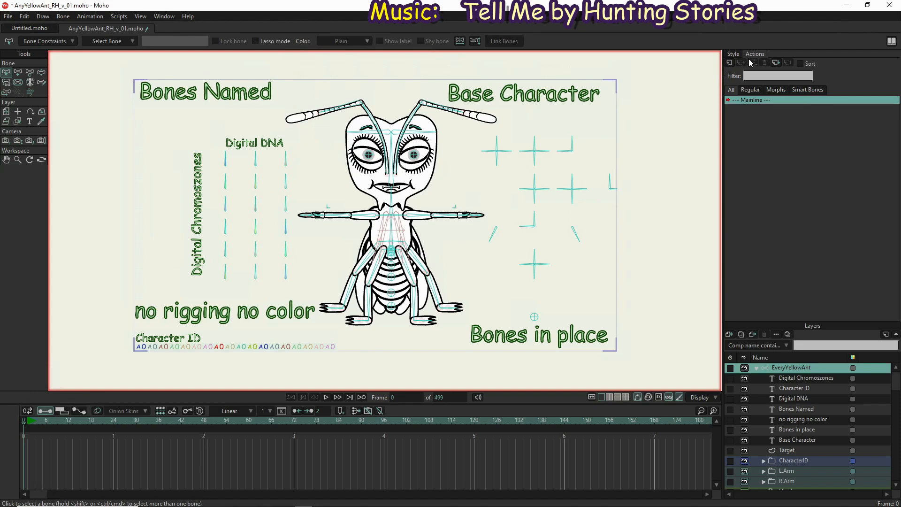
# Review the document's defined styles and the list of named bones in the ant rig
pyautogui.click(733, 55)
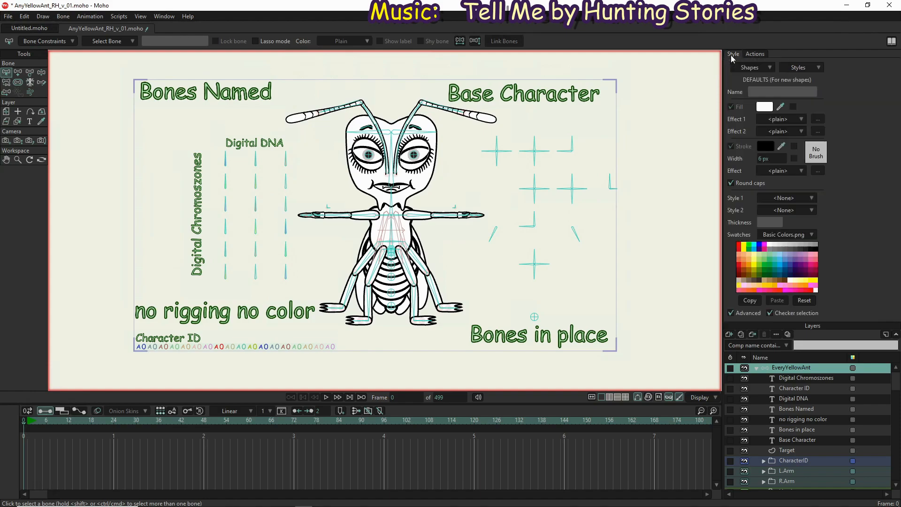
pyautogui.click(798, 67)
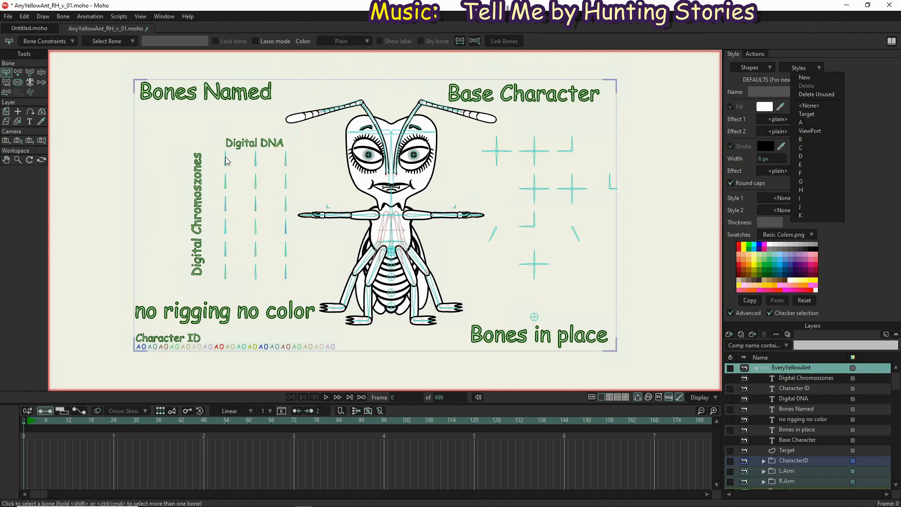
pyautogui.click(139, 348)
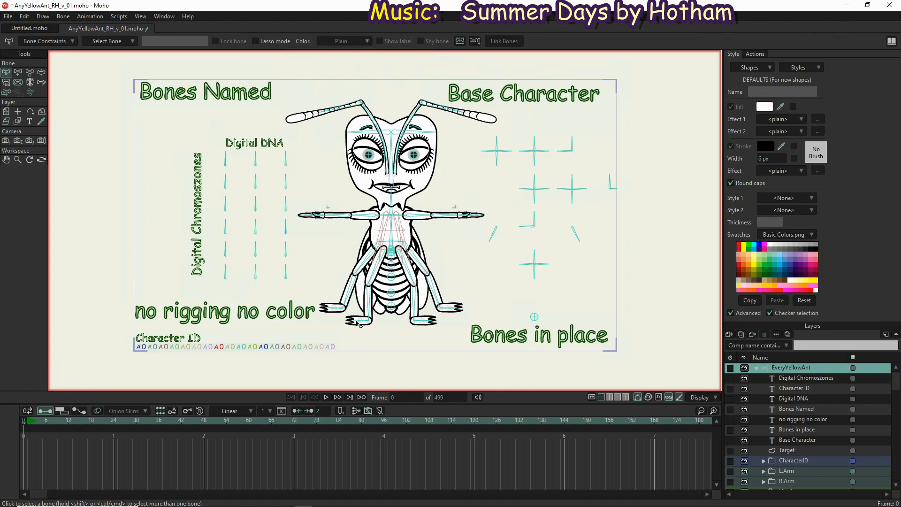
pyautogui.click(112, 43)
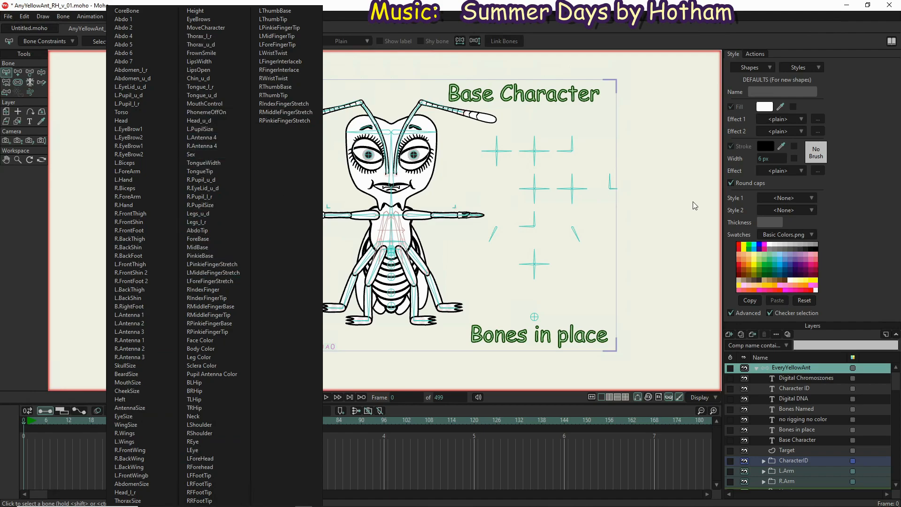
pyautogui.click(663, 227)
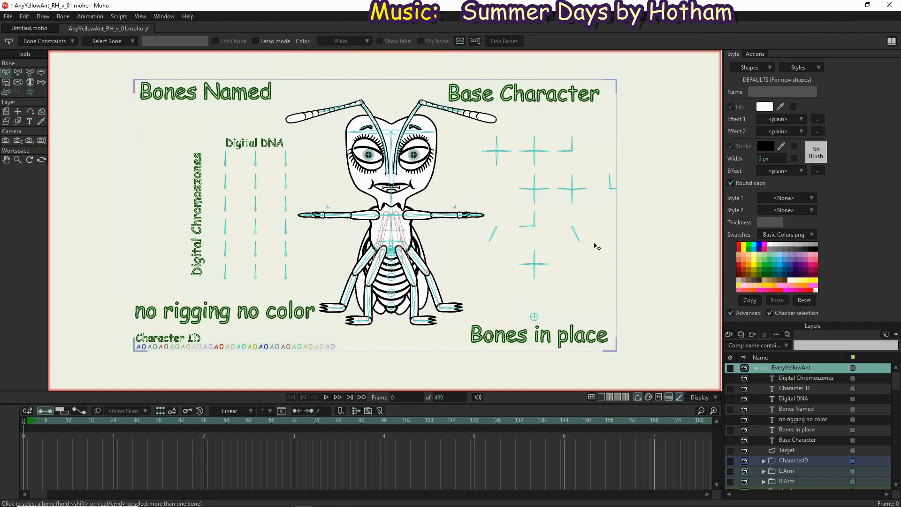
# On frame 1, test-rotate the R.Pupil_l_r control bone with Manipulate Bones and return it to upright
pyautogui.scroll(2, 563, 124)
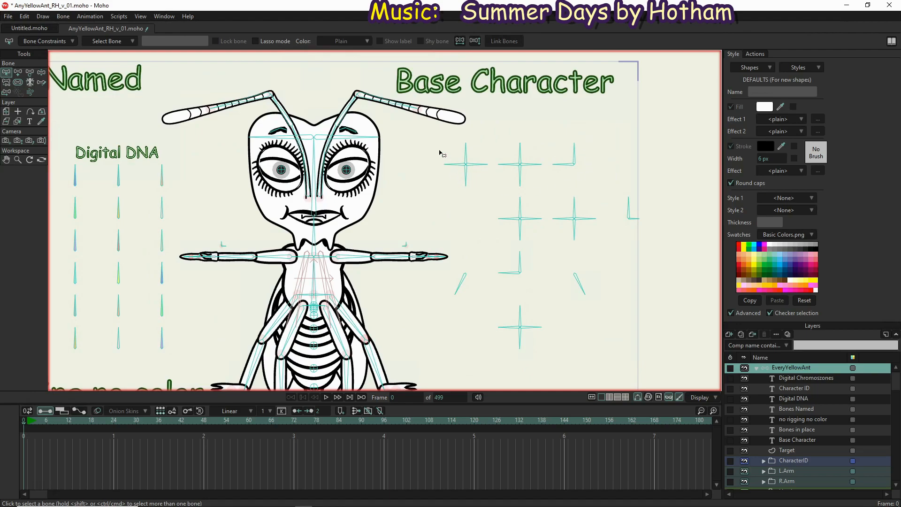
pyautogui.click(467, 150)
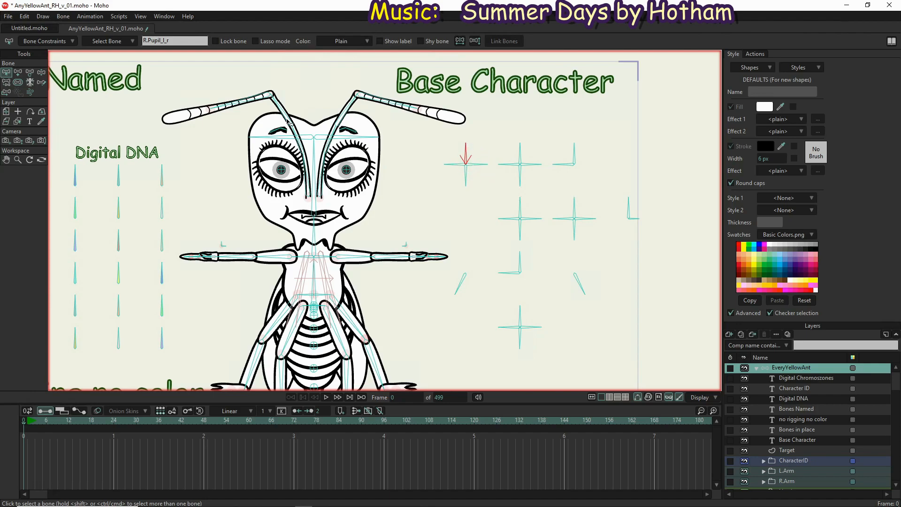
pyautogui.click(42, 73)
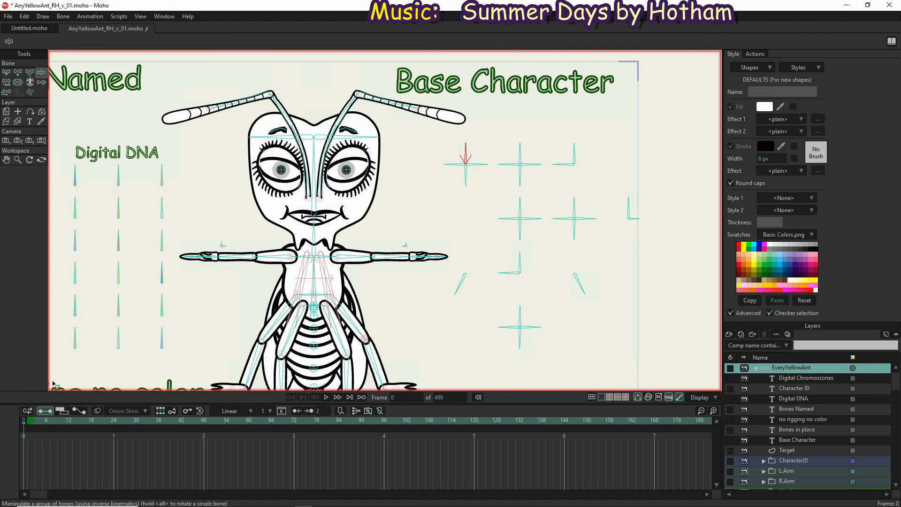
pyautogui.click(29, 423)
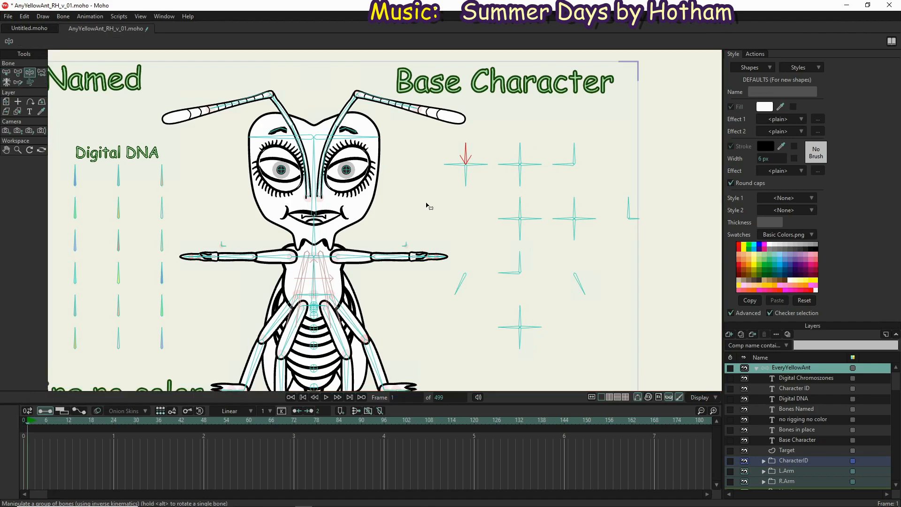
pyautogui.moveTo(464, 147); pyautogui.dragTo(484, 161)
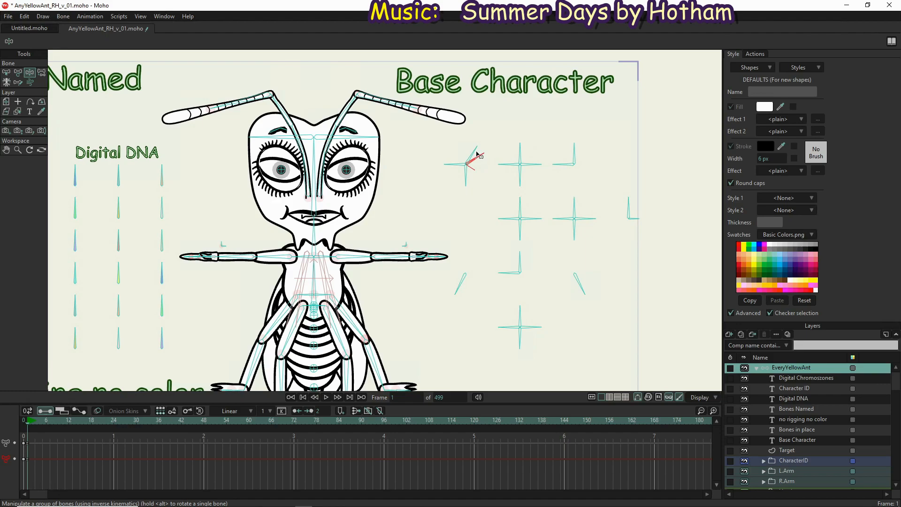
pyautogui.moveTo(482, 154); pyautogui.dragTo(464, 143)
# Check the R.Wings control bone, and test-rotate the L.Wings control bone beside the ant with Manipulate Bones
pyautogui.click(6, 72)
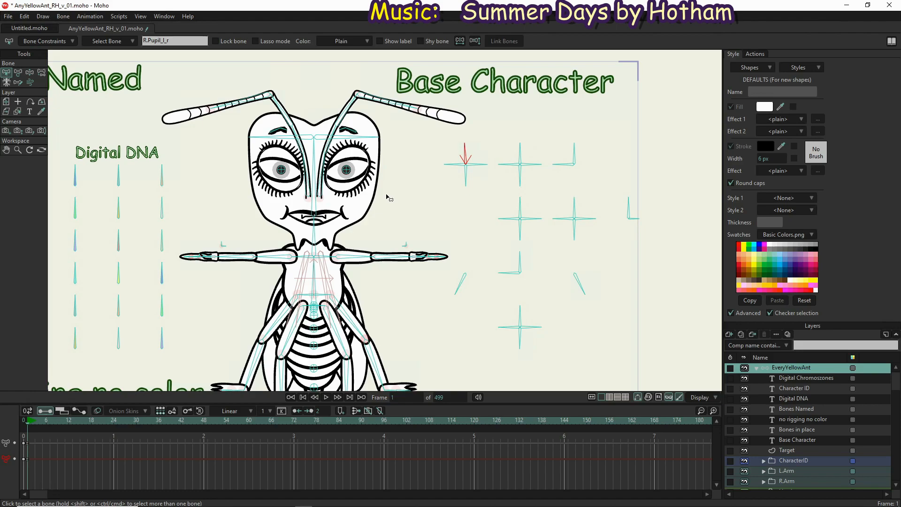
pyautogui.scroll(-1, 386, 197)
pyautogui.click(443, 238)
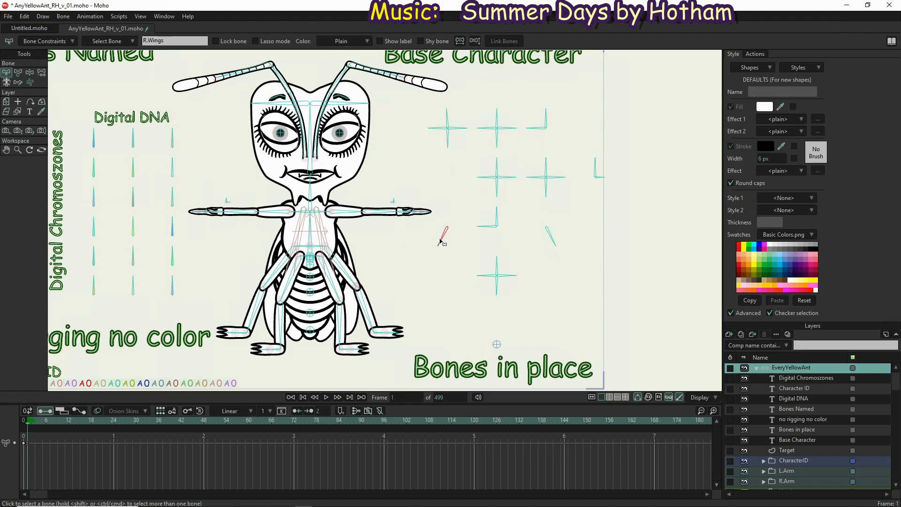
pyautogui.click(550, 236)
pyautogui.click(30, 73)
pyautogui.moveTo(554, 242); pyautogui.dragTo(566, 276)
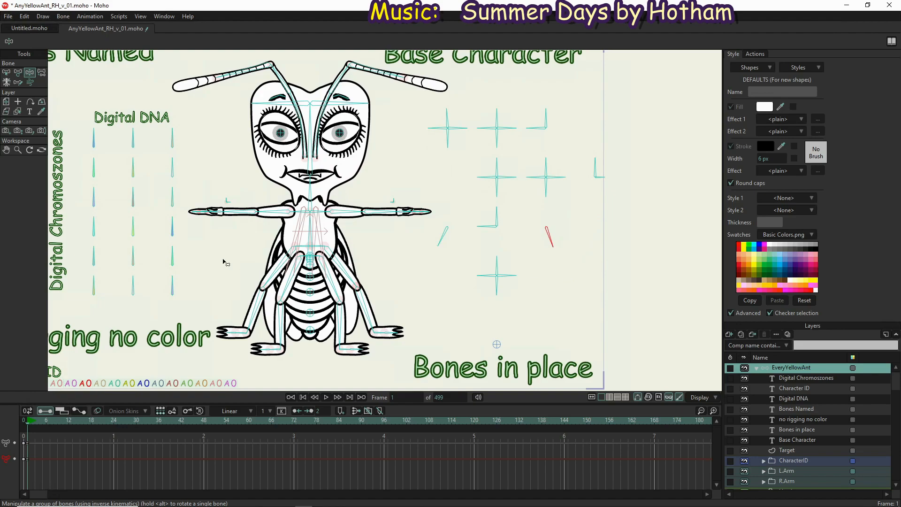
# Inspect the bone constraints of L.BackWing, L.Wings and L.FrontWingb to compare their angle control settings
pyautogui.click(318, 248)
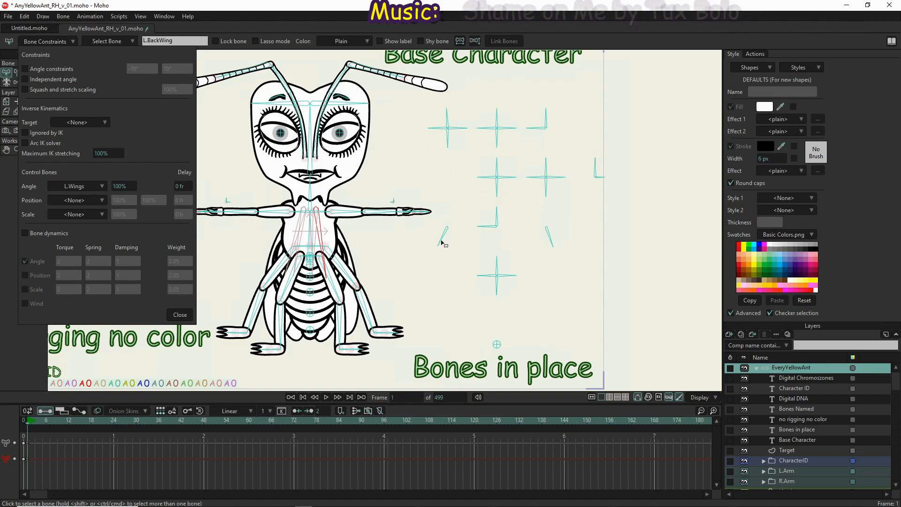
pyautogui.click(550, 237)
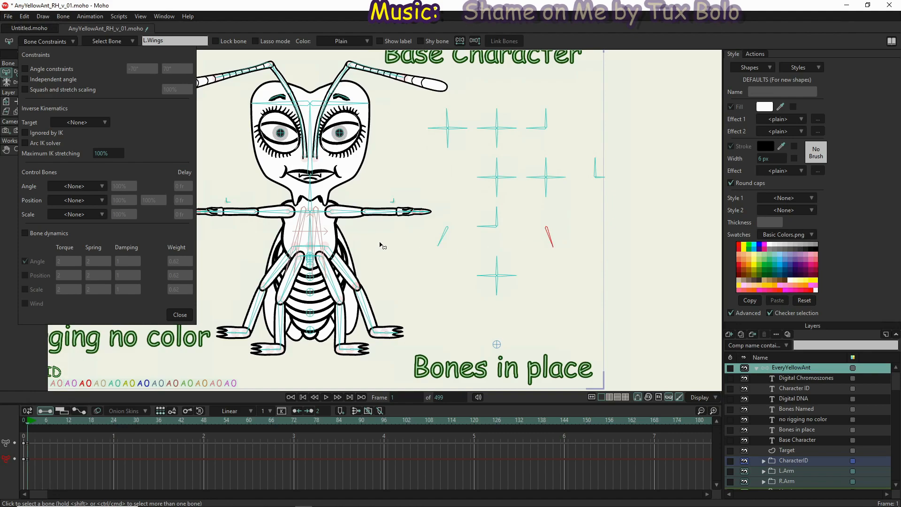
pyautogui.click(324, 240)
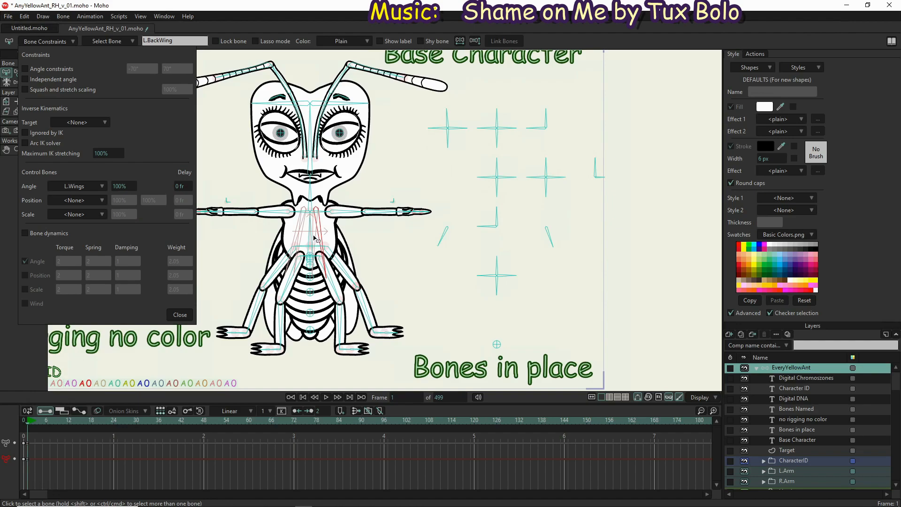
pyautogui.click(318, 242)
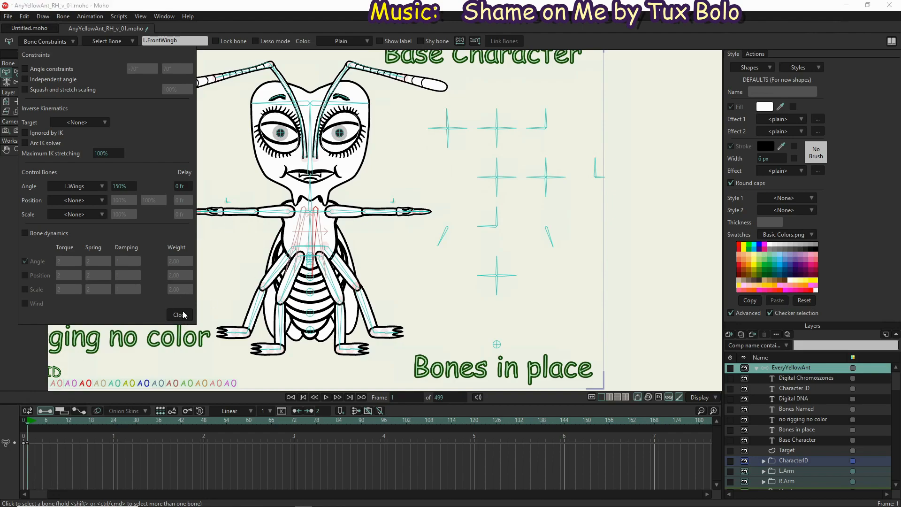
pyautogui.click(178, 314)
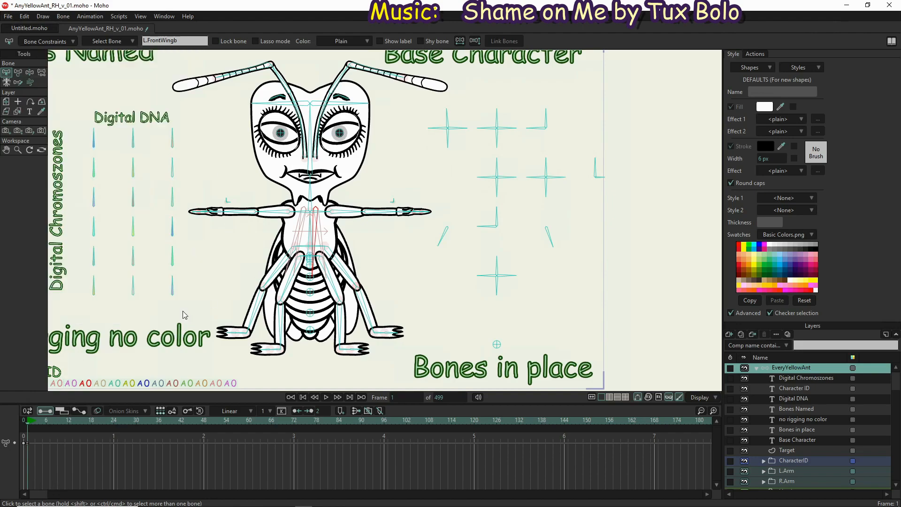
# Reselect the L.Wings control bone and swing it back and forth to preview how it drives the left wing bones
pyautogui.click(553, 243)
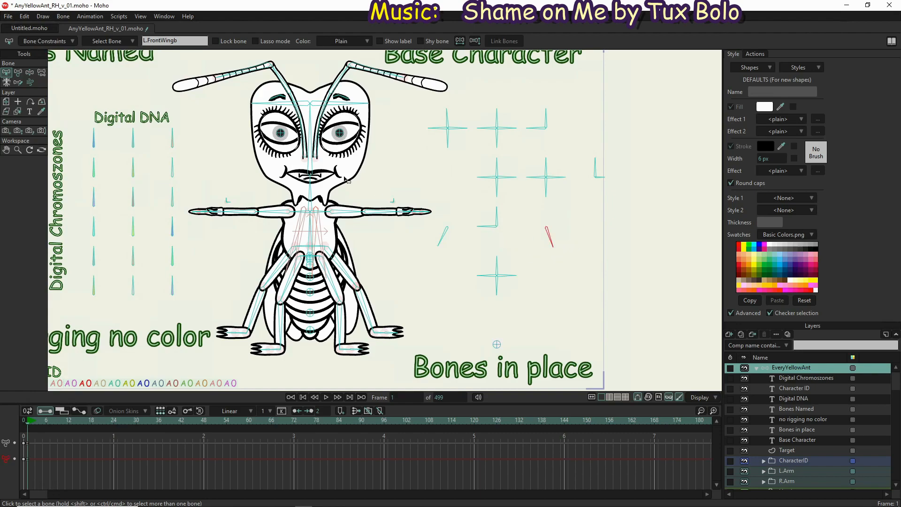
pyautogui.click(29, 72)
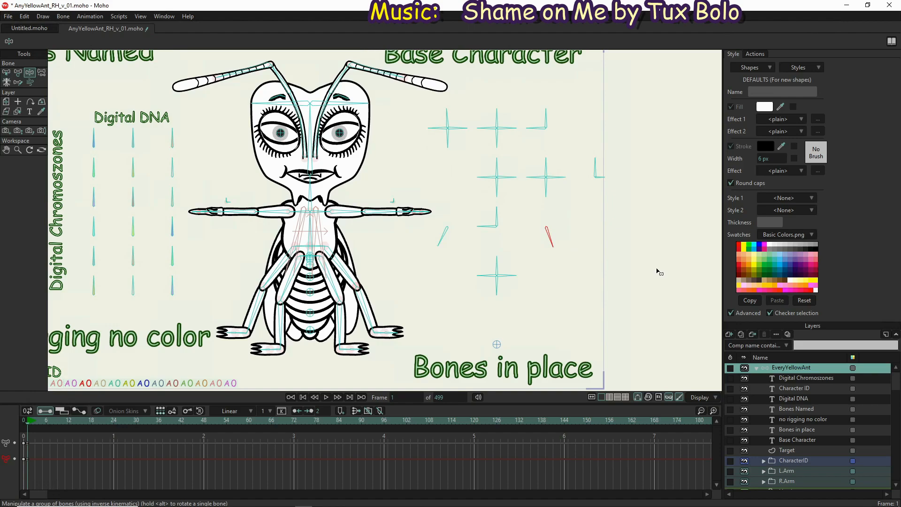
pyautogui.moveTo(572, 234); pyautogui.dragTo(570, 299)
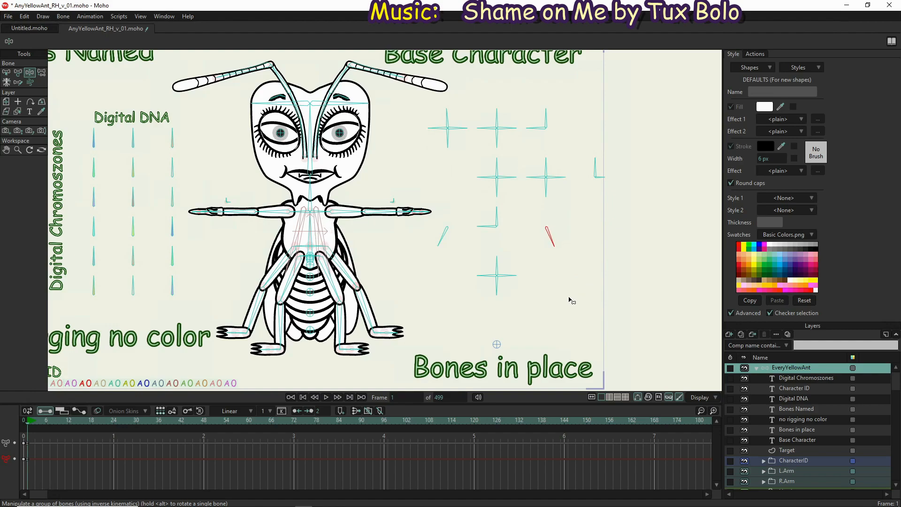
pyautogui.moveTo(570, 298); pyautogui.dragTo(420, 256)
pyautogui.moveTo(559, 246)
pyautogui.mouseDown()
pyautogui.moveTo(569, 249)
pyautogui.moveTo(558, 247)
pyautogui.mouseUp()
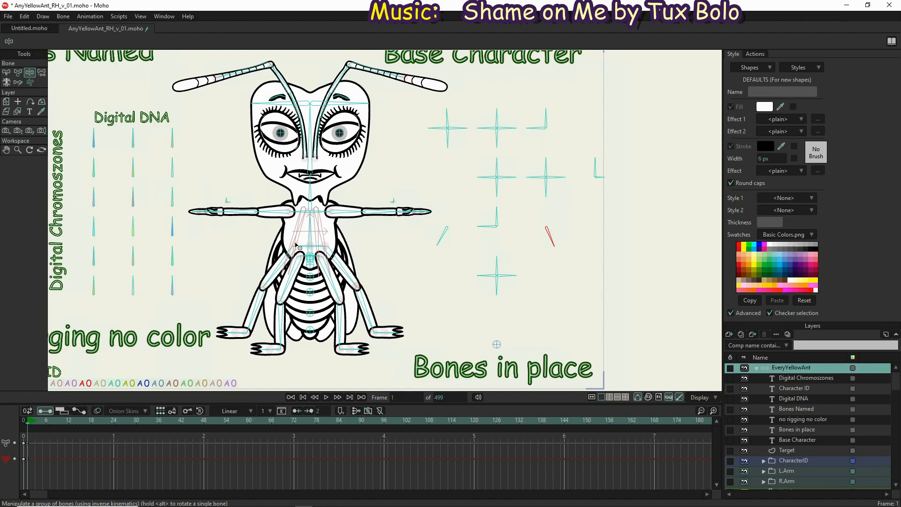
# Hide the controlled bones while trying out the L.Wings control, and show all bones again
pyautogui.click(63, 17)
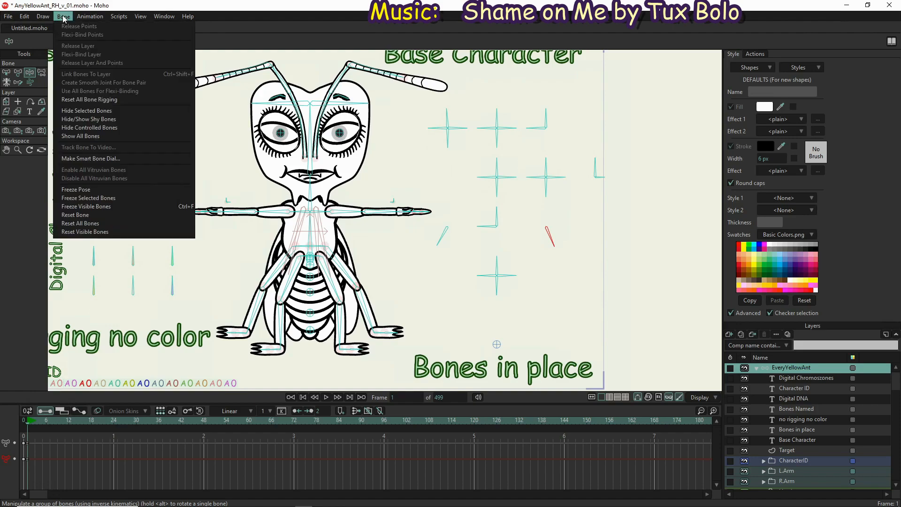
pyautogui.click(105, 128)
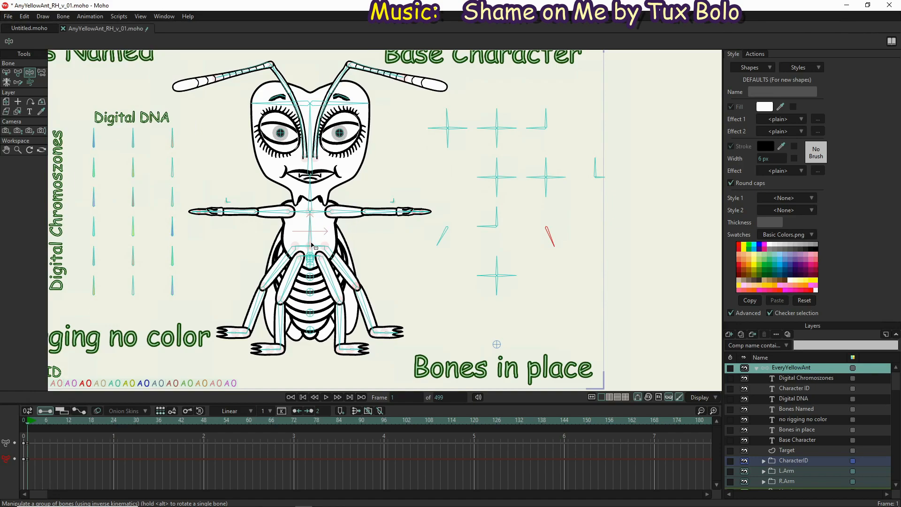
pyautogui.moveTo(554, 247)
pyautogui.mouseDown()
pyautogui.moveTo(569, 212)
pyautogui.moveTo(558, 210)
pyautogui.moveTo(566, 255)
pyautogui.moveTo(556, 260)
pyautogui.mouseUp()
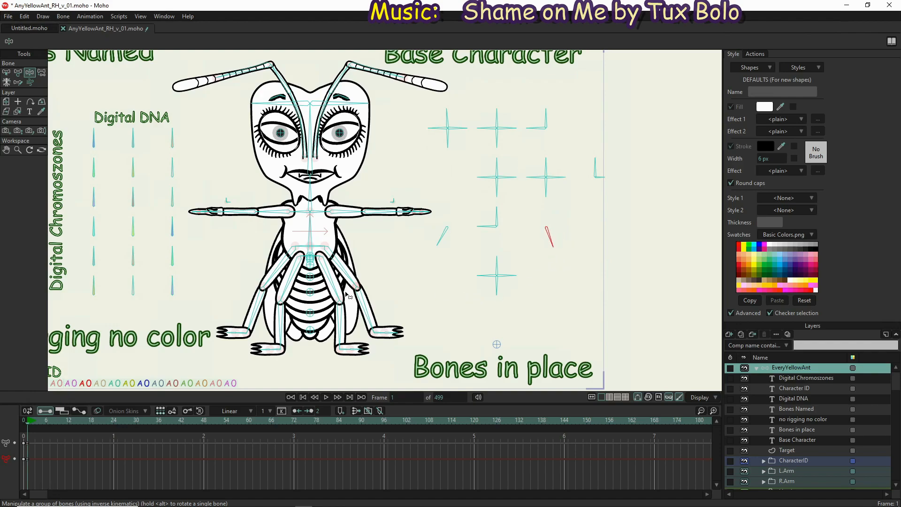
pyautogui.click(63, 17)
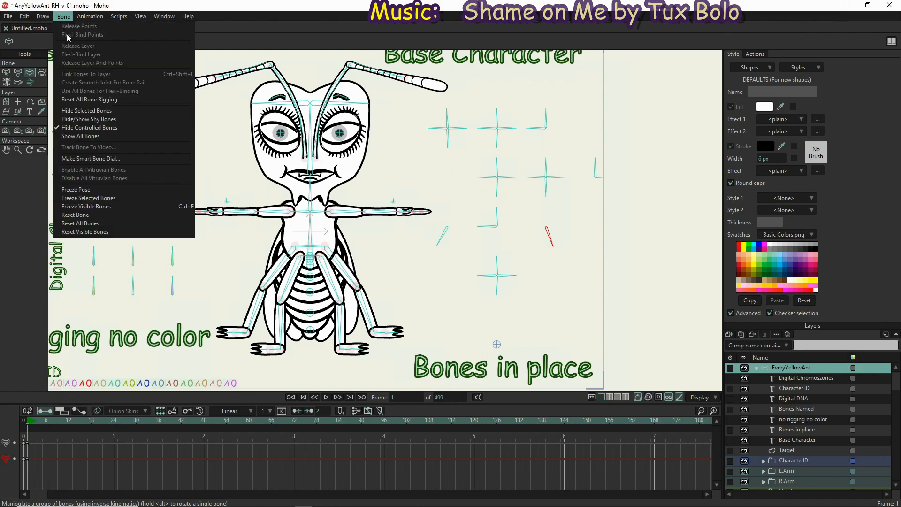
pyautogui.click(85, 137)
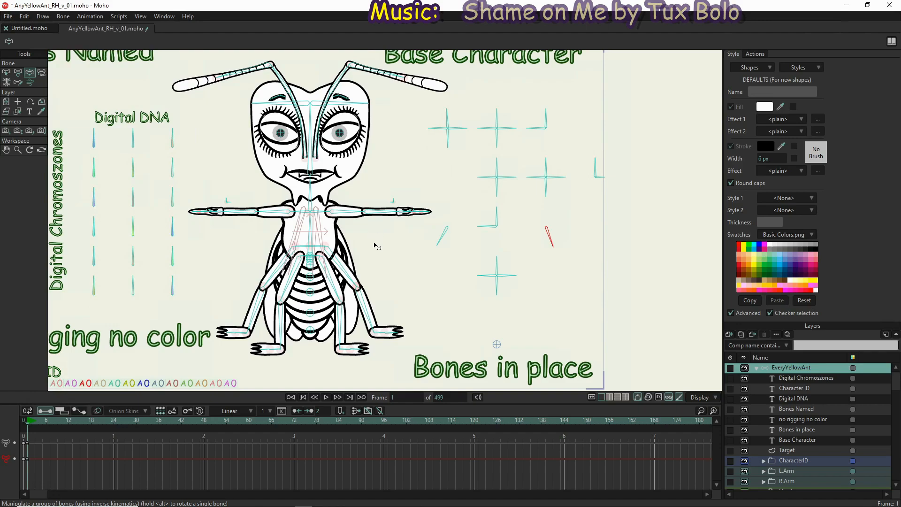
# Delete the seven text label layers from Digital Chromoszones through Base Character
pyautogui.scroll(-3, 397, 266)
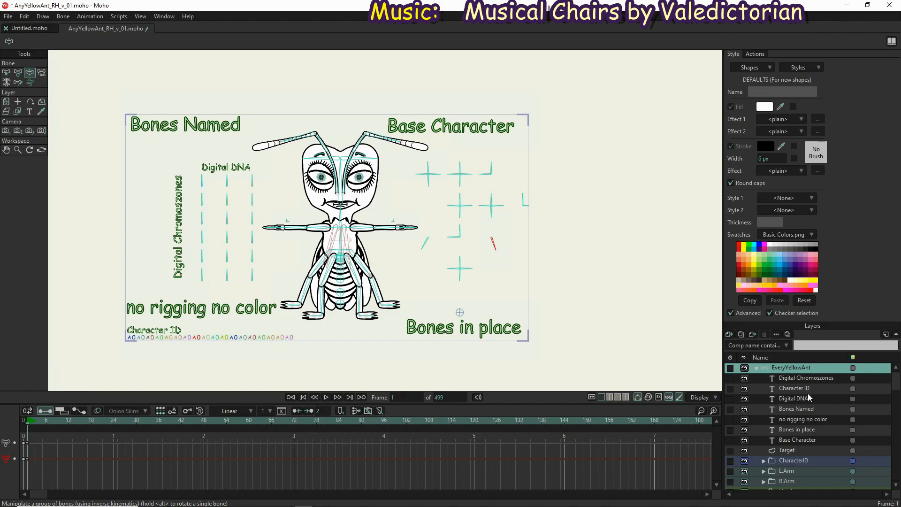
pyautogui.click(809, 378)
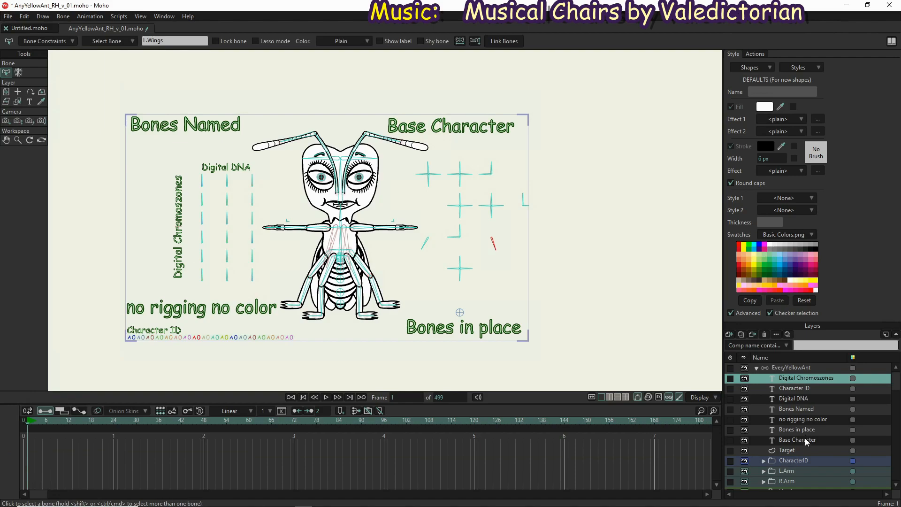
pyautogui.keyDown('shift'); pyautogui.click(806, 440); pyautogui.keyUp('shift')
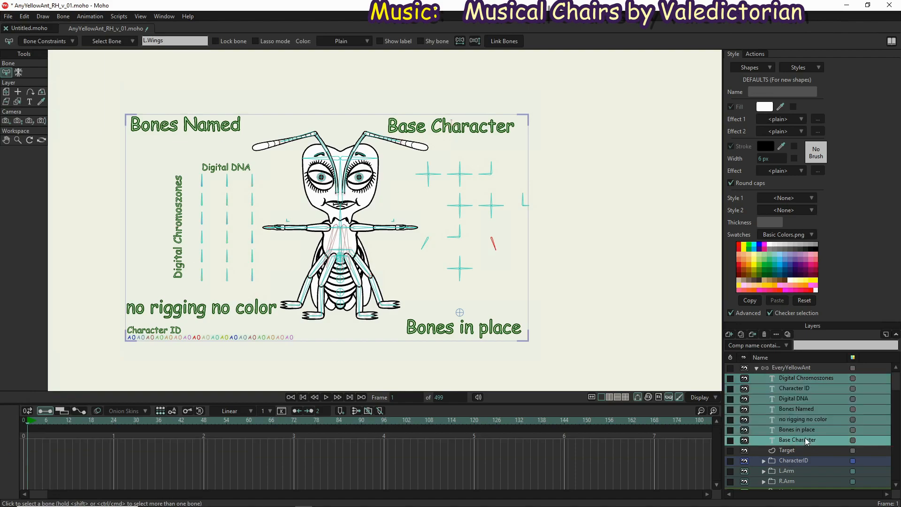
pyautogui.click(764, 334)
pyautogui.scroll(3, 257, 306)
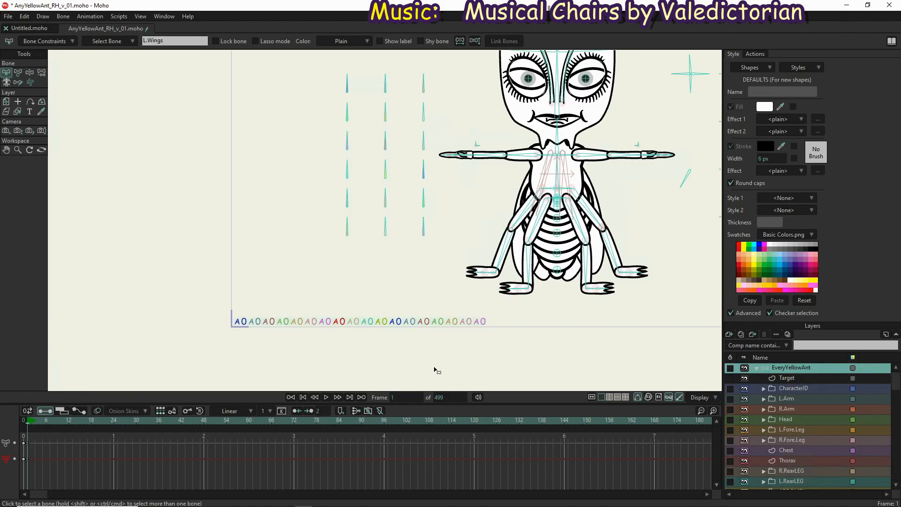
pyautogui.moveTo(512, 386); pyautogui.dragTo(396, 372)
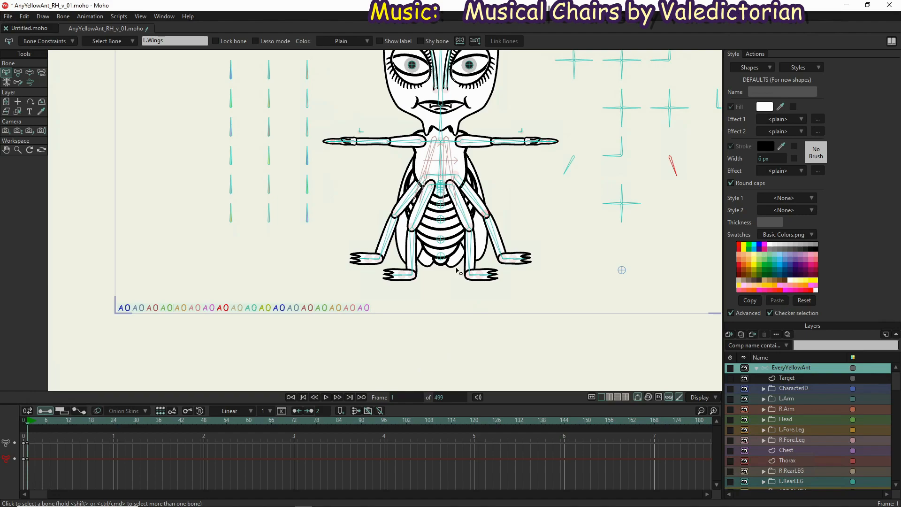
# Expand the Head group and select the L.Antena layer to show the left antenna's points
pyautogui.moveTo(455, 244); pyautogui.dragTo(446, 314)
pyautogui.moveTo(485, 173); pyautogui.dragTo(482, 198)
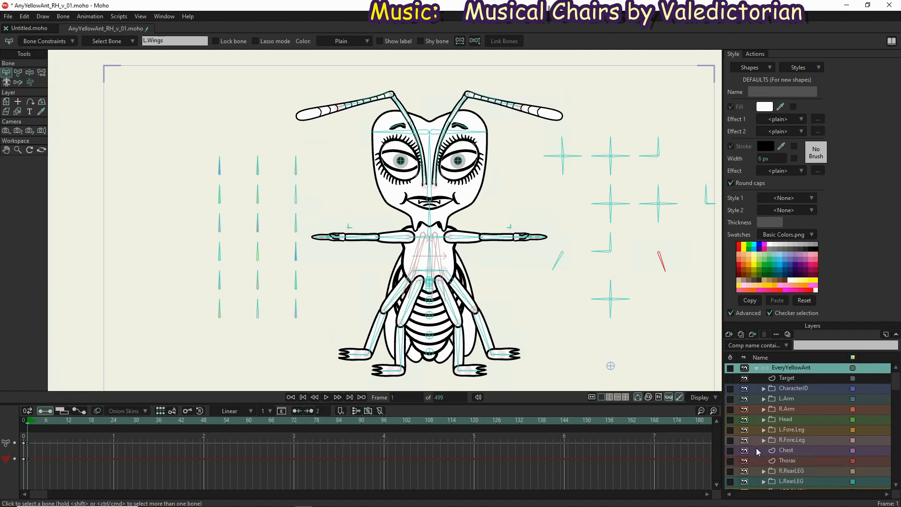
pyautogui.scroll(-2, 756, 451)
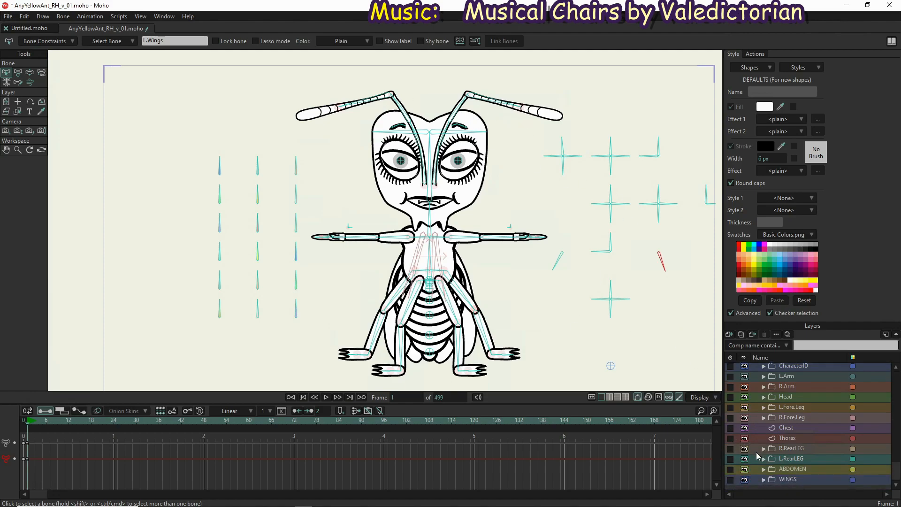
pyautogui.click(763, 397)
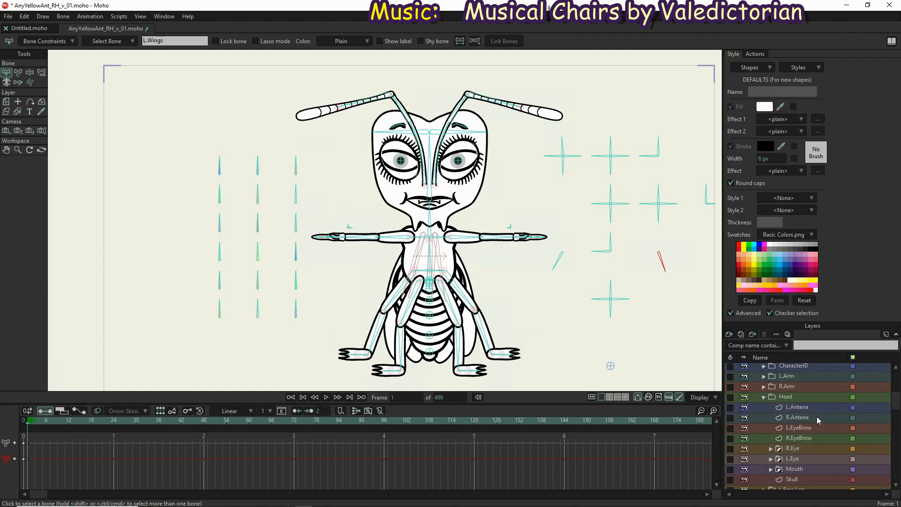
pyautogui.click(822, 408)
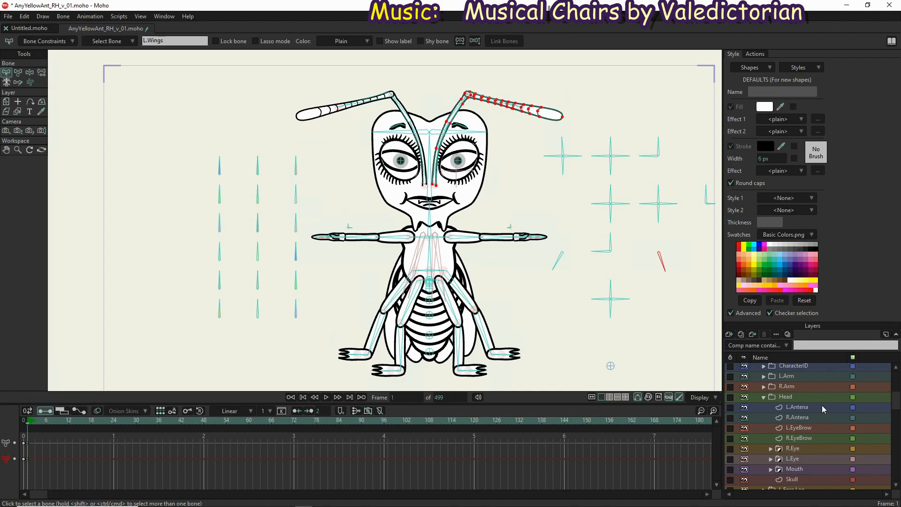
pyautogui.scroll(3, 514, 99)
pyautogui.click(474, 172)
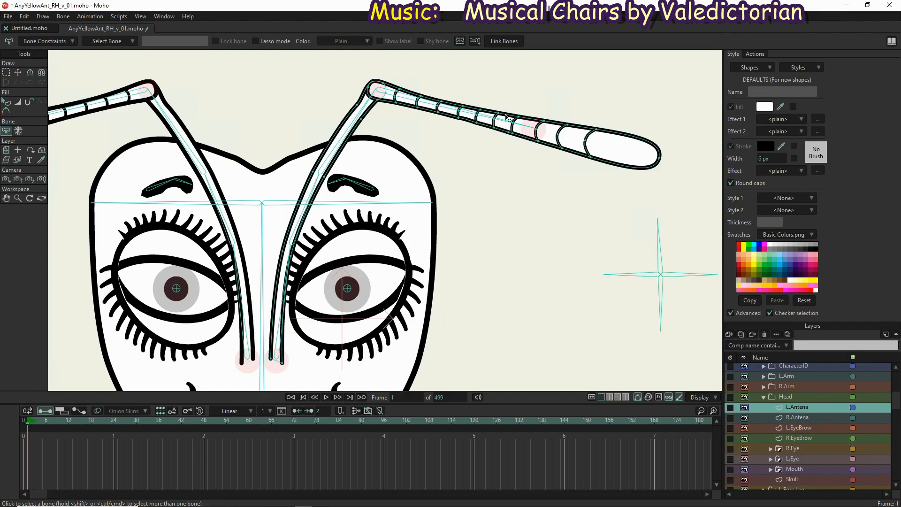
pyautogui.scroll(-1, 502, 112)
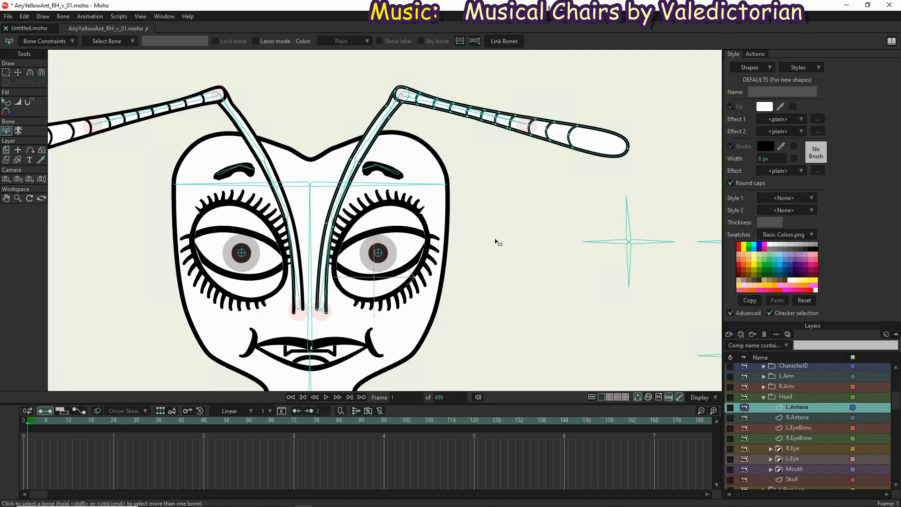
# Select the EveryYellowAnt bone layer and bring the whole rig into view
pyautogui.scroll(-3, 494, 241)
pyautogui.scroll(-4, 351, 207)
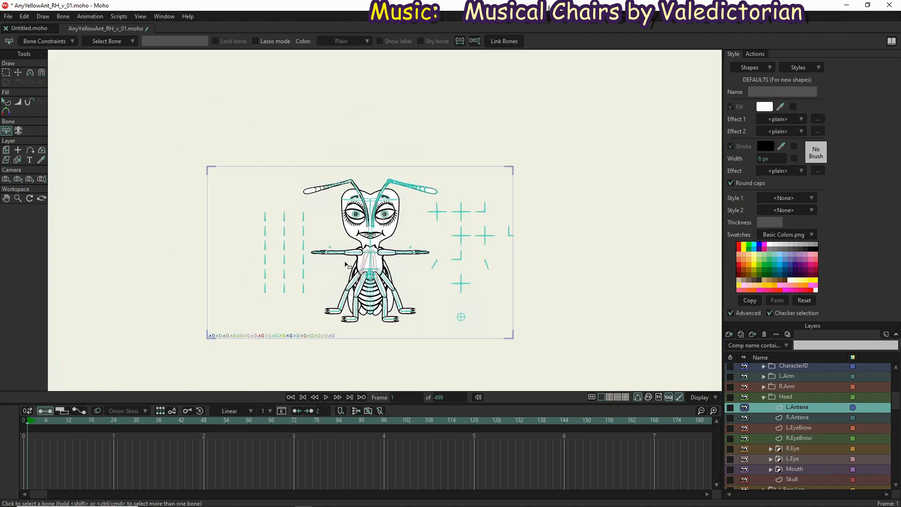
pyautogui.scroll(2, 801, 380)
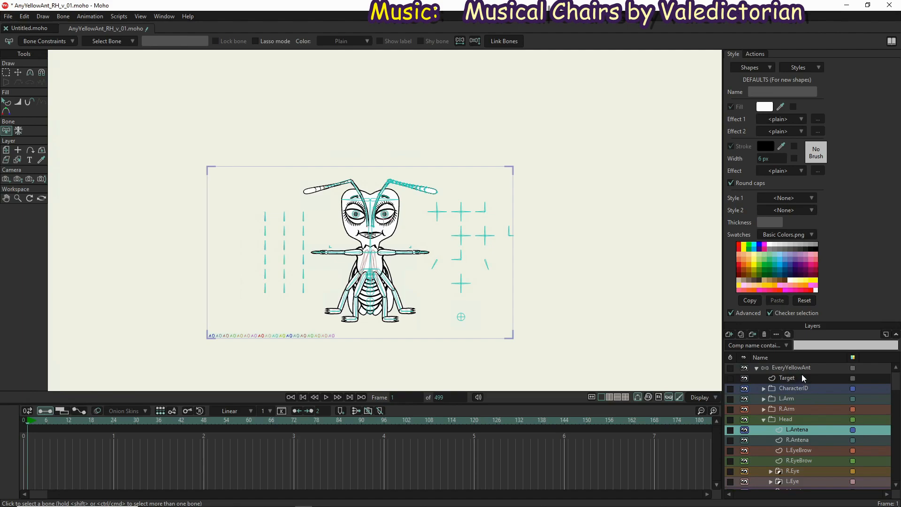
pyautogui.click(803, 368)
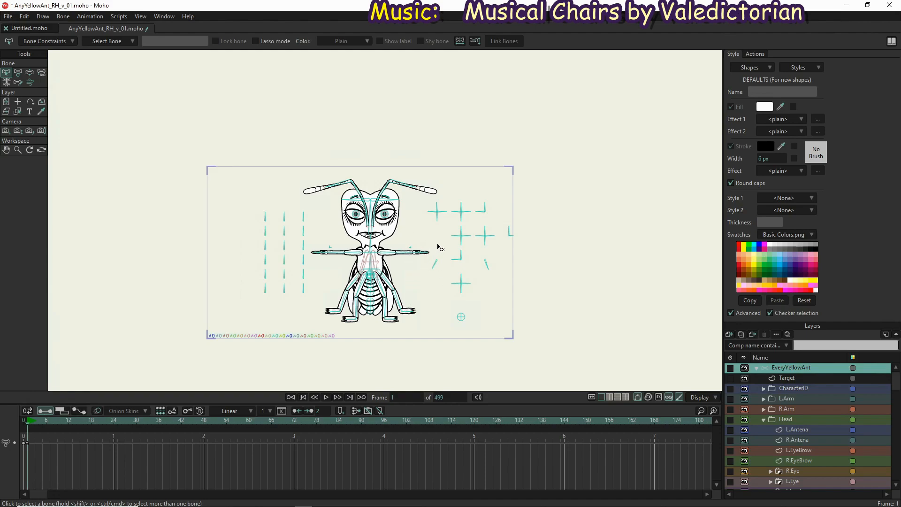
pyautogui.scroll(3, 430, 238)
pyautogui.scroll(-1, 431, 238)
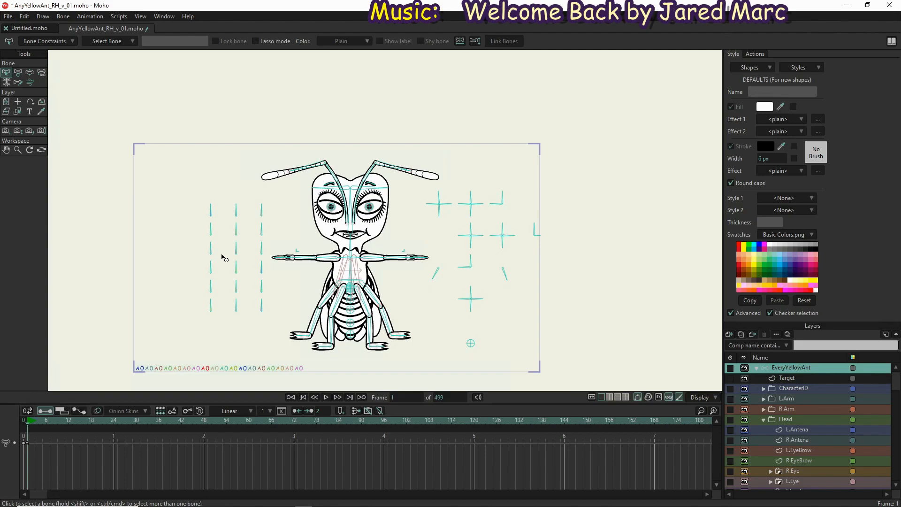
pyautogui.scroll(-3, 358, 249)
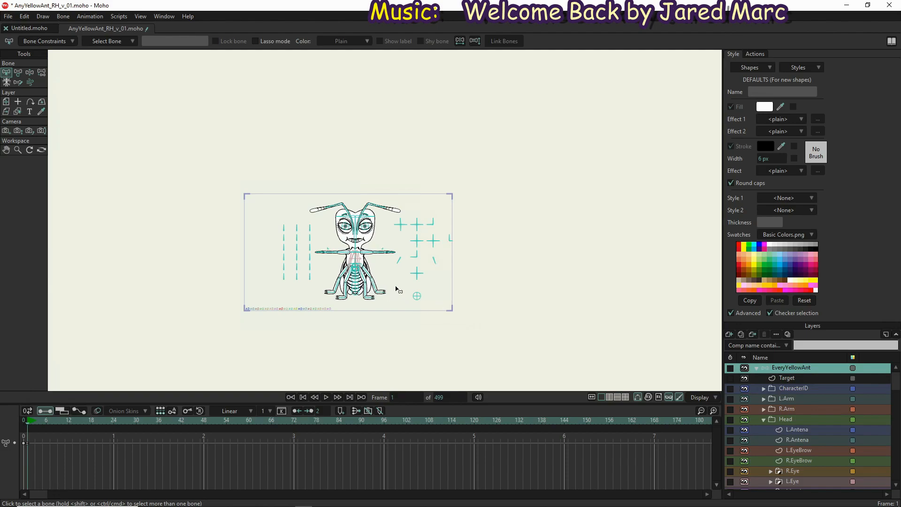
# Try moving the whole skeleton with the MoveCharacter bone, away from the artwork and back over it
pyautogui.click(418, 297)
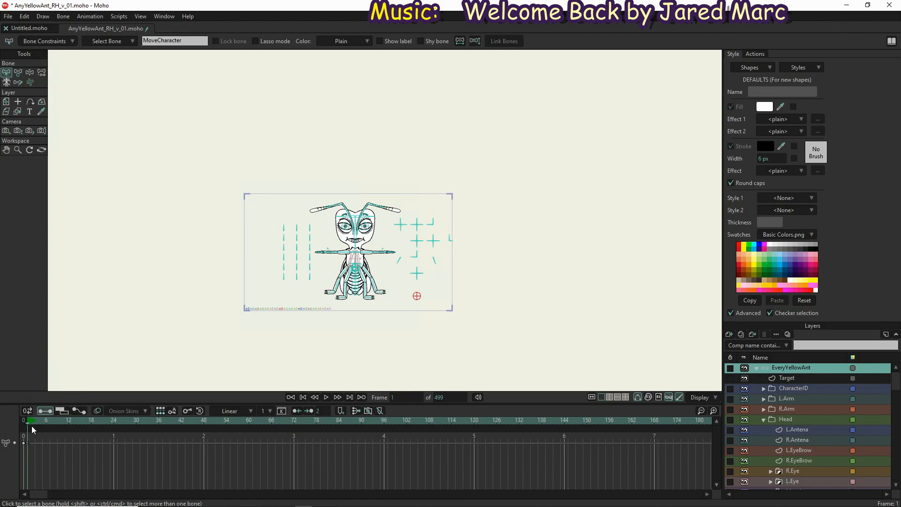
pyautogui.click(26, 72)
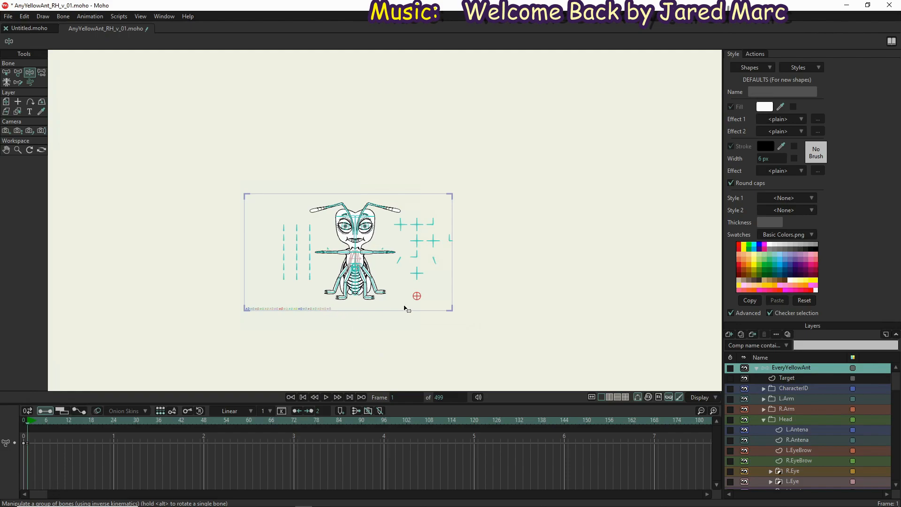
pyautogui.moveTo(416, 297); pyautogui.dragTo(472, 171)
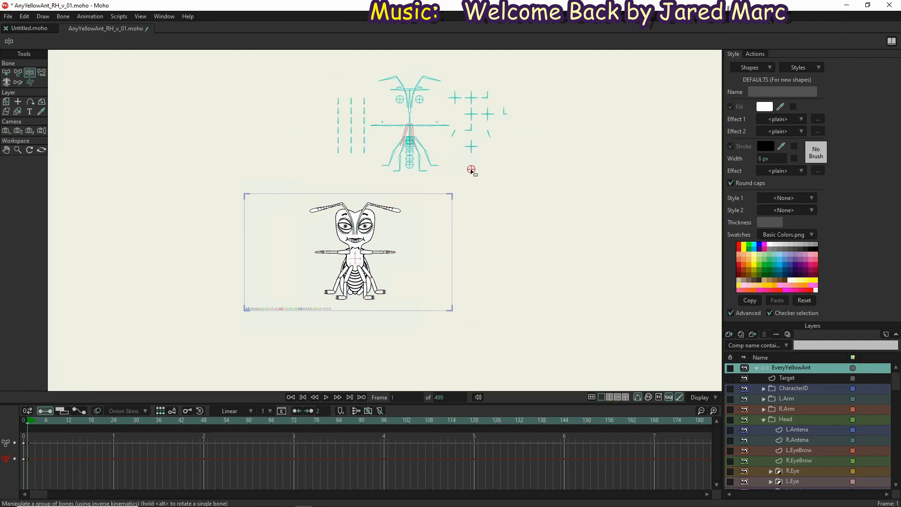
pyautogui.moveTo(472, 170); pyautogui.dragTo(472, 171)
pyautogui.moveTo(394, 227); pyautogui.dragTo(417, 279)
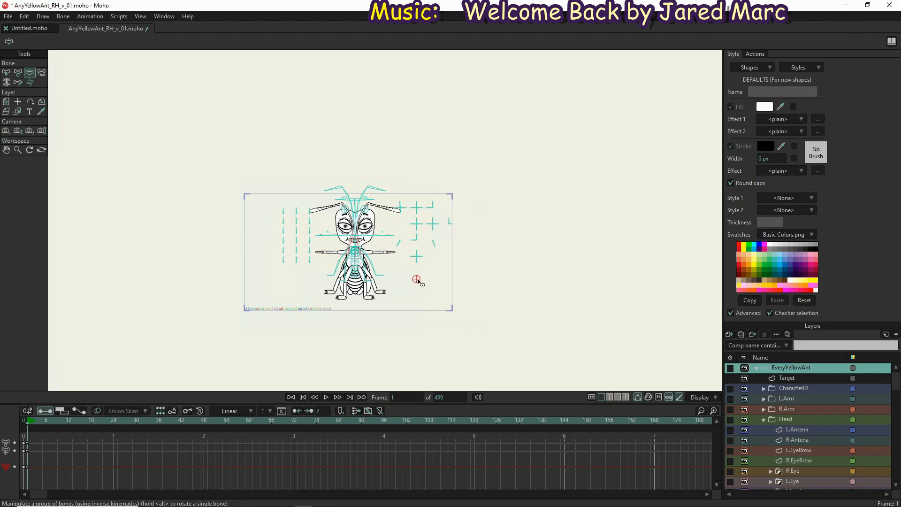
pyautogui.moveTo(416, 279); pyautogui.dragTo(416, 296)
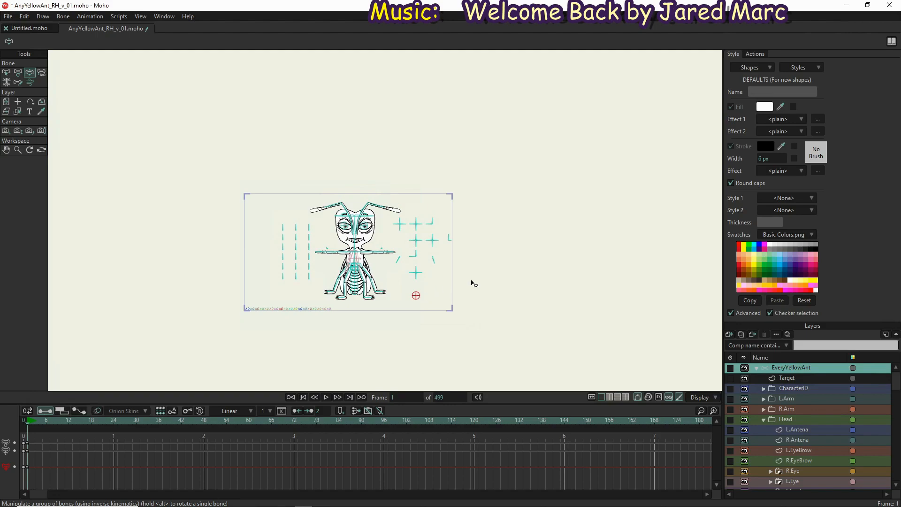
# Undo the trial moves of the MoveCharacter bone
pyautogui.hotkey('ctrl', 'z')
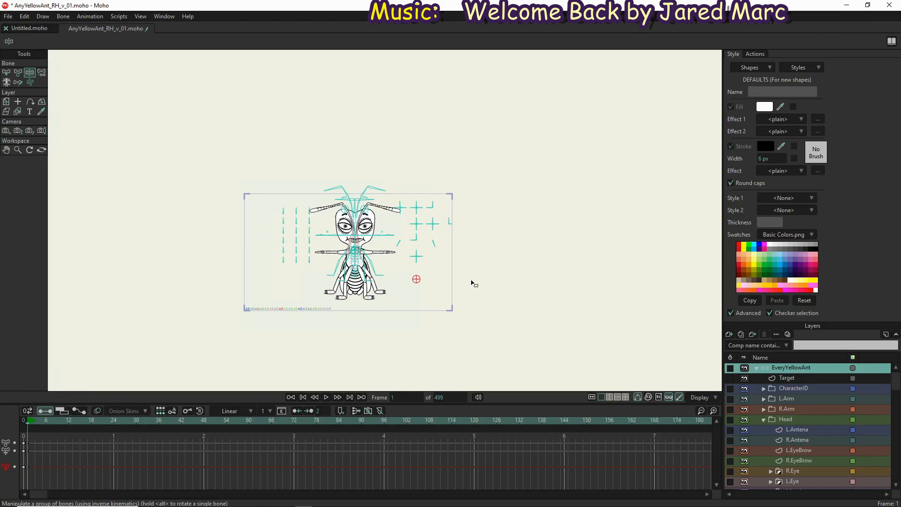
pyautogui.hotkey('ctrl', 'z')
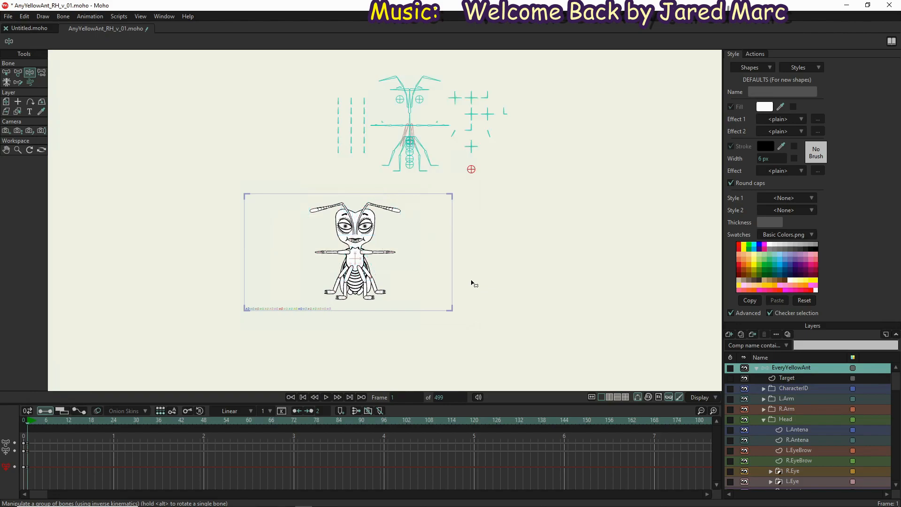
pyautogui.hotkey('ctrl', 'z')
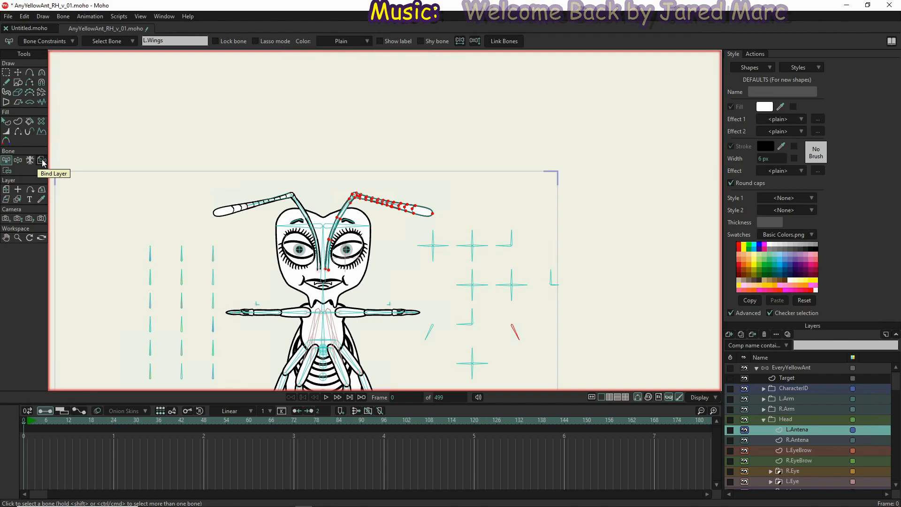
# Activate point binding for the L.Antena layer and examine the coloured bones from the body up to the antennas
pyautogui.click(7, 172)
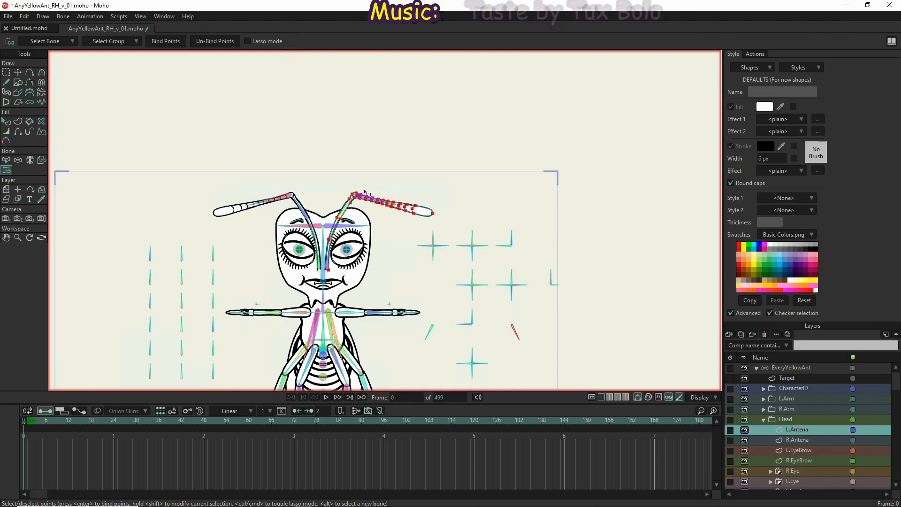
pyautogui.scroll(-4, 367, 192)
pyautogui.scroll(6, 357, 279)
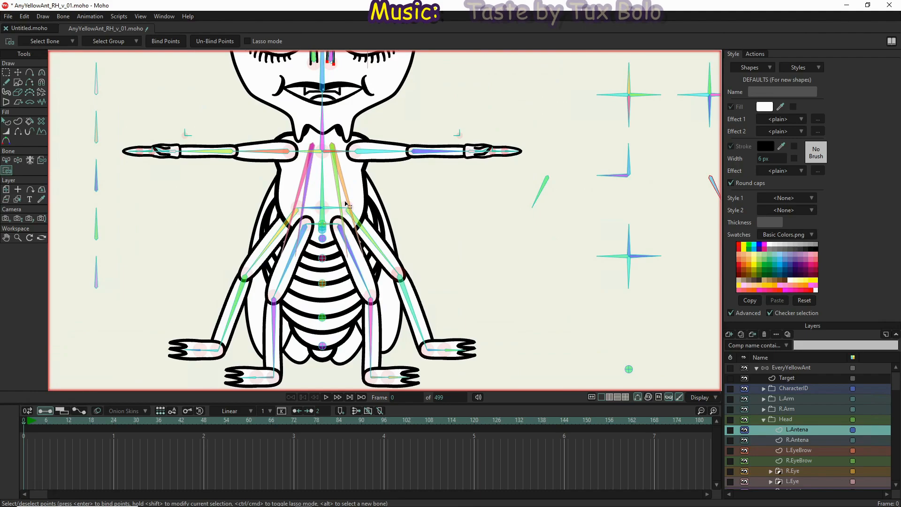
pyautogui.moveTo(329, 290); pyautogui.dragTo(324, 352)
pyautogui.moveTo(334, 195); pyautogui.dragTo(315, 348)
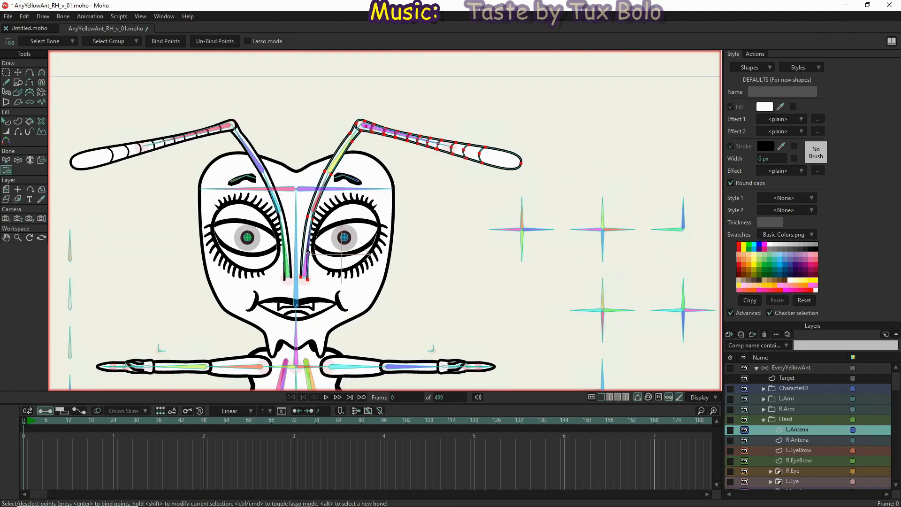
pyautogui.scroll(3, 309, 252)
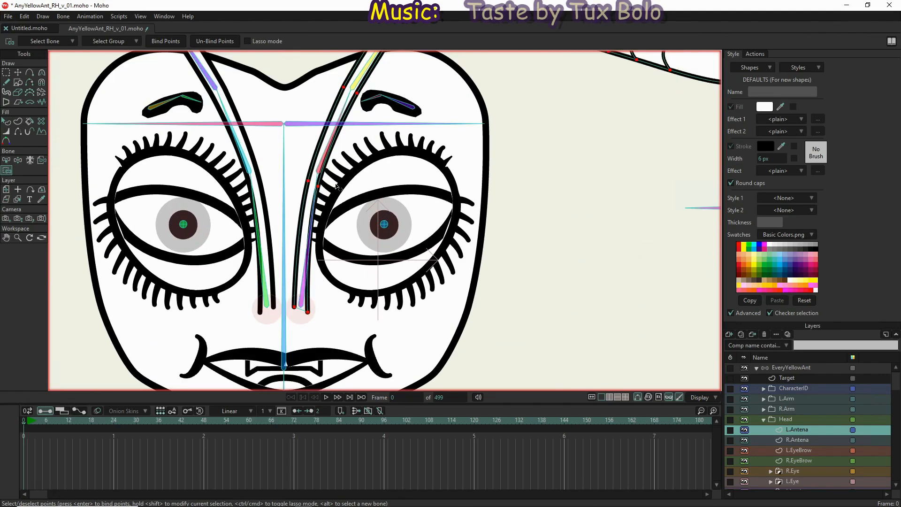
pyautogui.scroll(-2, 337, 183)
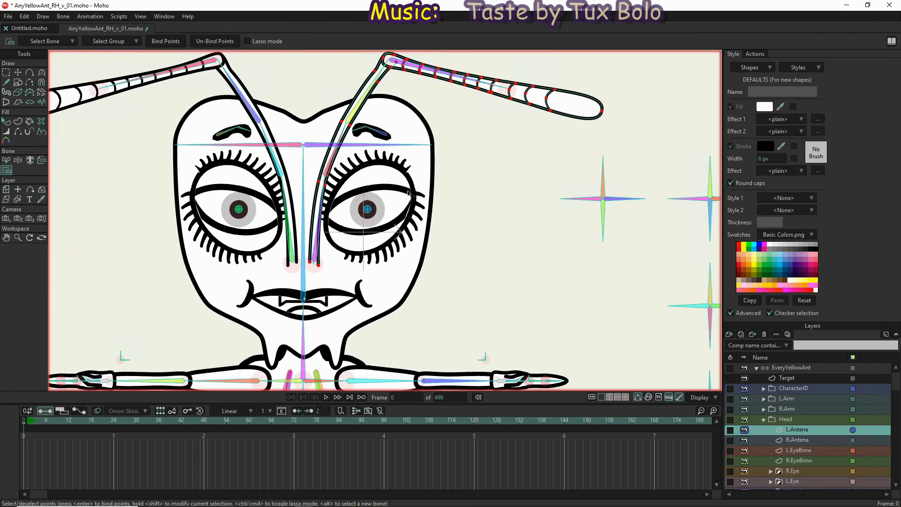
# Bind the lower points of the left antenna, from its base to the first bend, to the L.Antenna 1 bone
pyautogui.press('b')
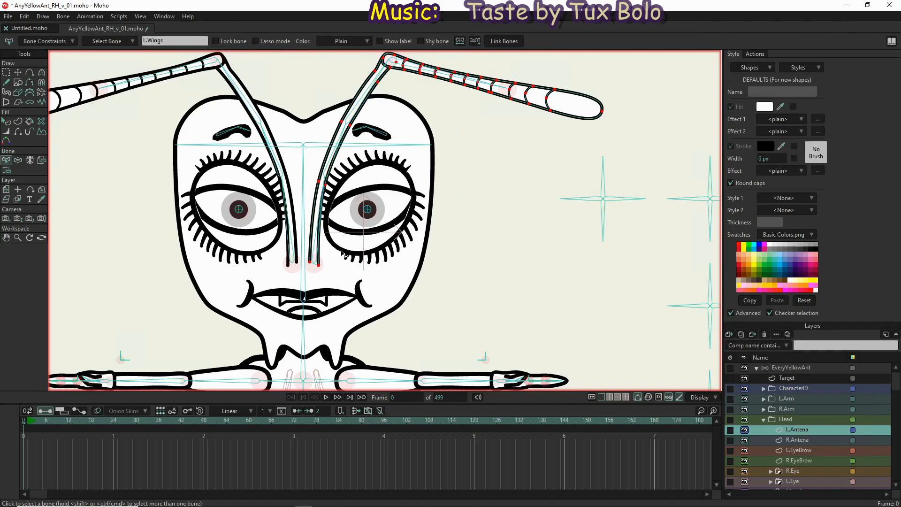
pyautogui.click(317, 247)
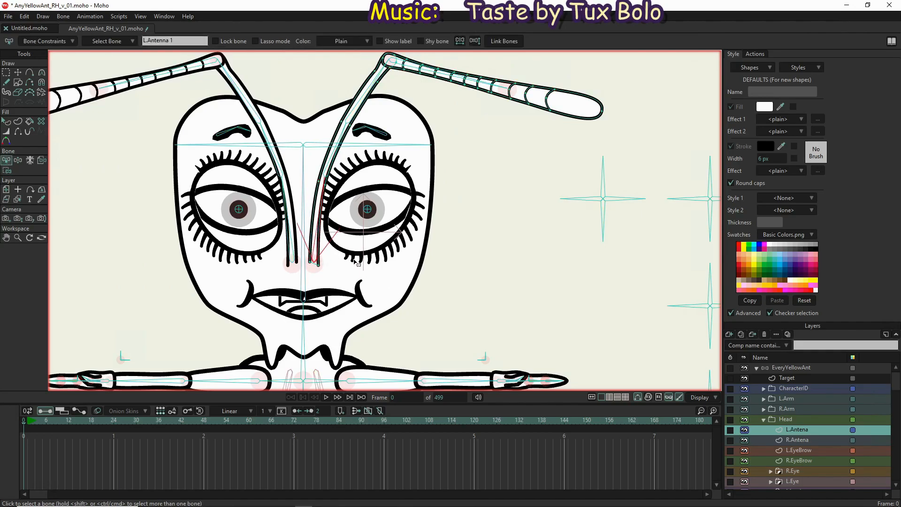
pyautogui.press('i')
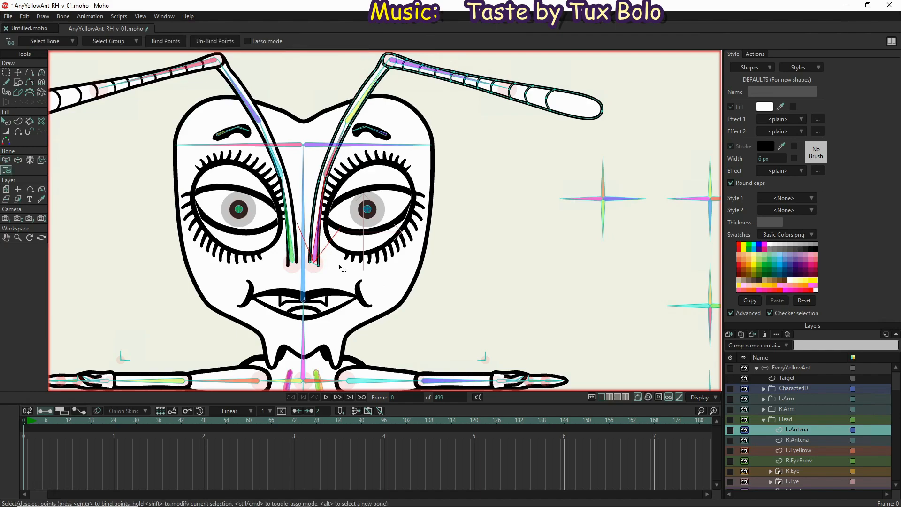
pyautogui.moveTo(338, 275); pyautogui.dragTo(304, 179)
pyautogui.click(166, 40)
# Bind the next pair of left antenna points, level with the eyebrow, to the L.Antenna 2 bone
pyautogui.press('z')
pyautogui.click(334, 156)
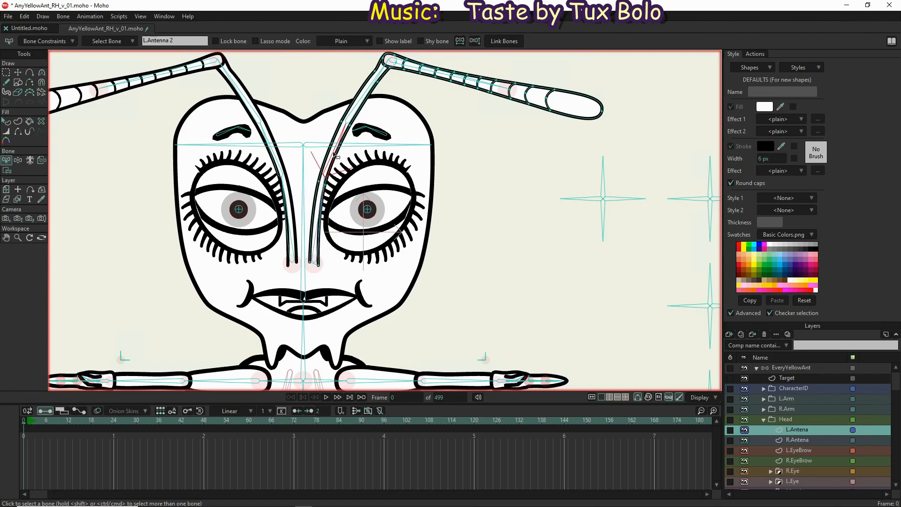
pyautogui.press('i')
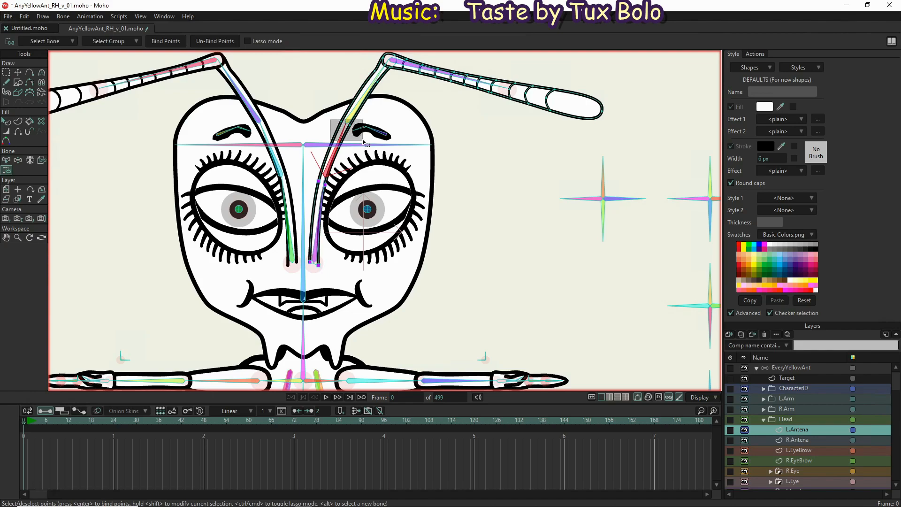
pyautogui.moveTo(364, 141); pyautogui.dragTo(363, 142)
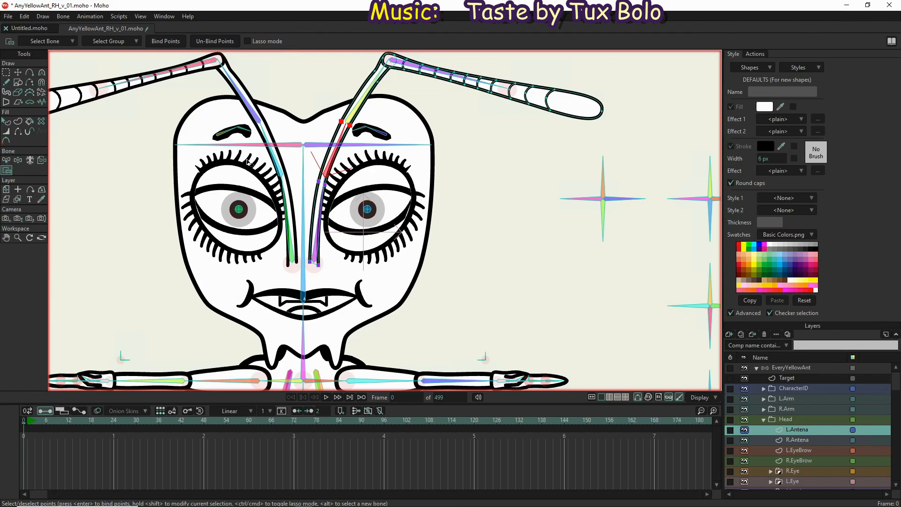
# Bind the left antenna's points around its upper elbow, including those inside the joint circle, to the L.Antenna 3 bone
pyautogui.scroll(-2, 348, 187)
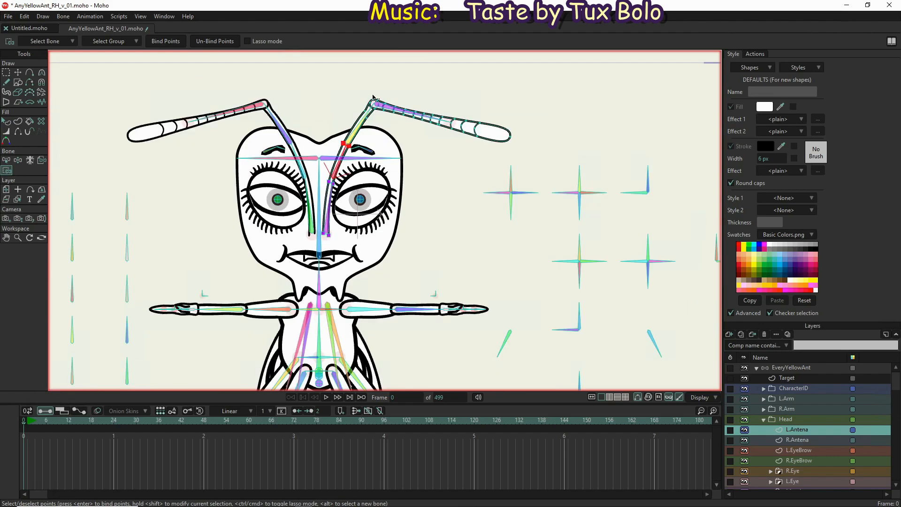
pyautogui.scroll(3, 380, 83)
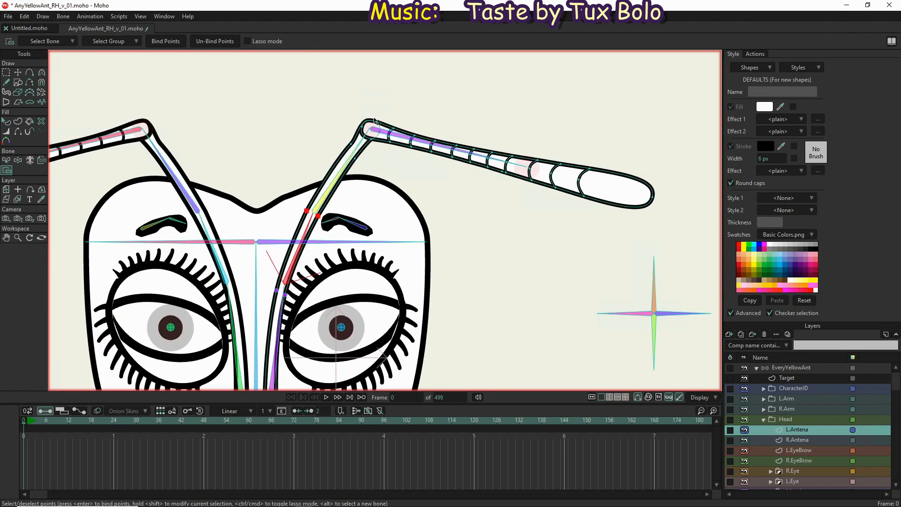
pyautogui.scroll(2, 383, 111)
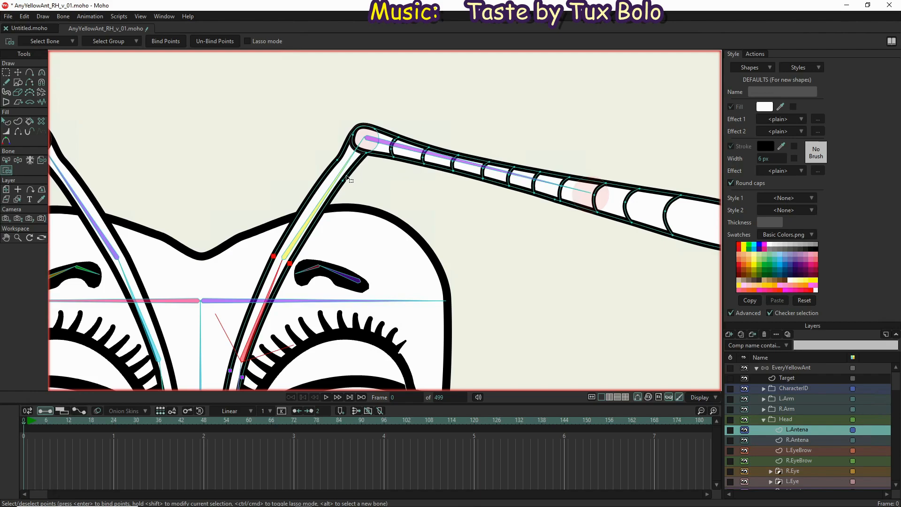
pyautogui.press('b')
pyautogui.click(318, 206)
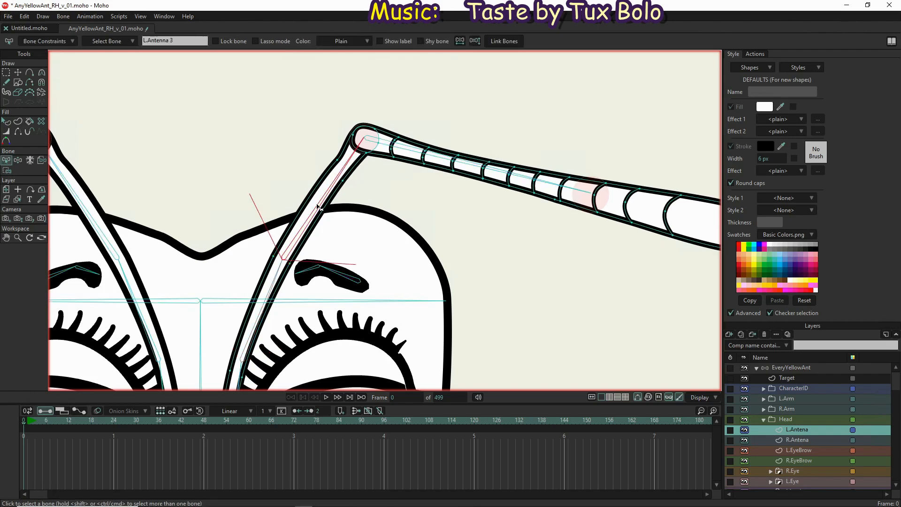
pyautogui.press('i')
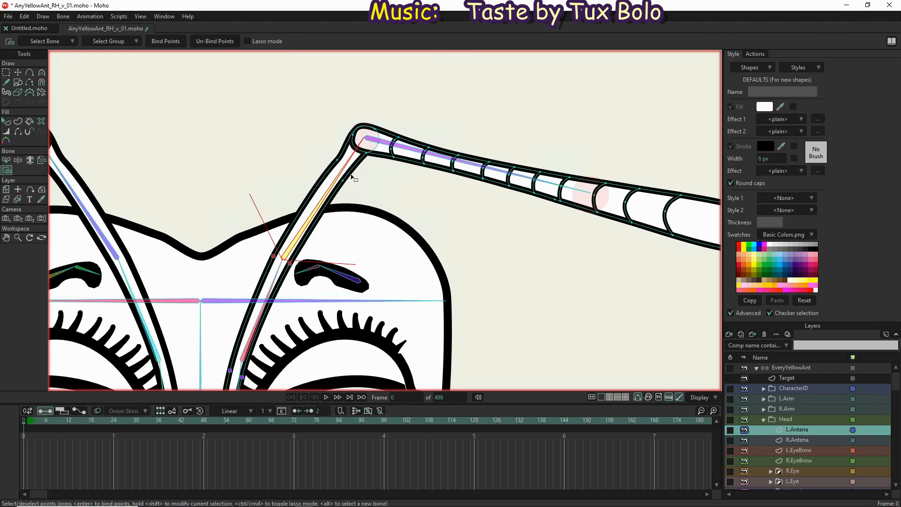
pyautogui.moveTo(313, 150); pyautogui.dragTo(371, 201)
pyautogui.scroll(3, 376, 127)
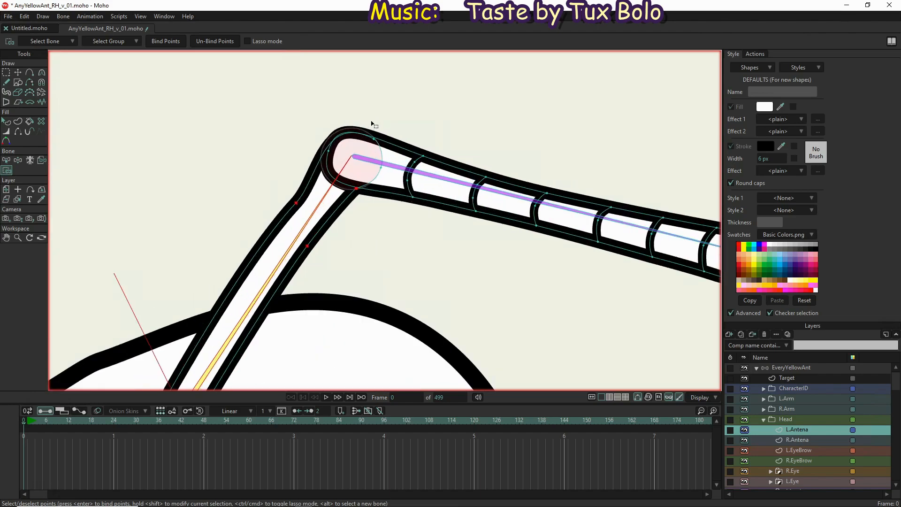
pyautogui.scroll(2, 371, 140)
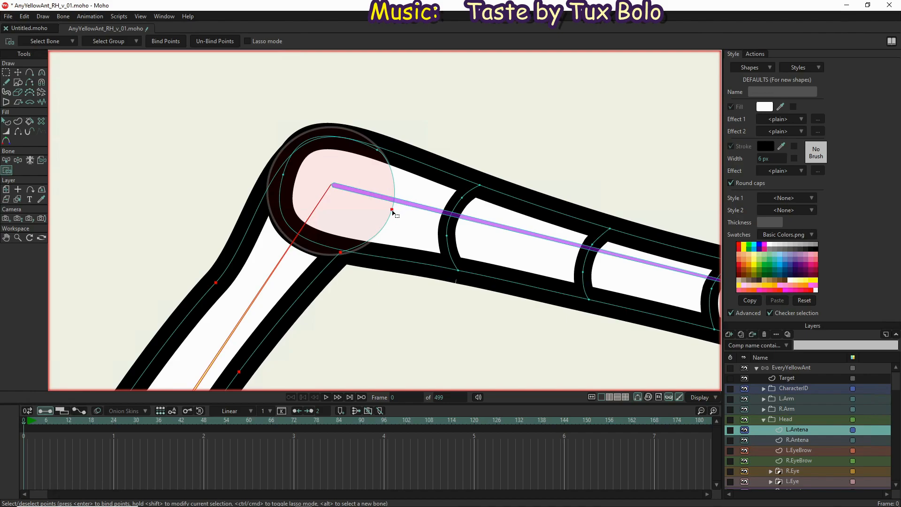
pyautogui.click(378, 151)
pyautogui.scroll(-2, 370, 130)
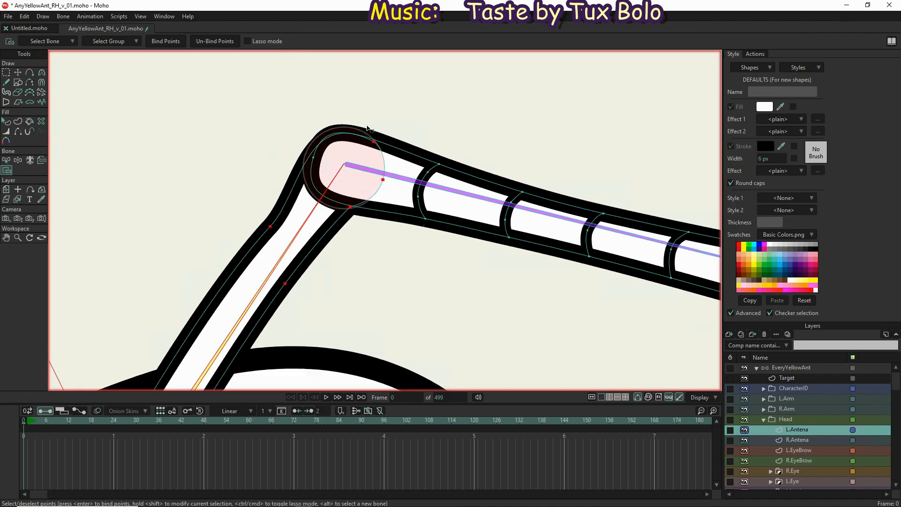
pyautogui.click(166, 41)
# Bind all remaining points of the left antenna, from the elbow along the segmented part to its tip, to the L.Antenna 4 bone
pyautogui.scroll(-2, 286, 205)
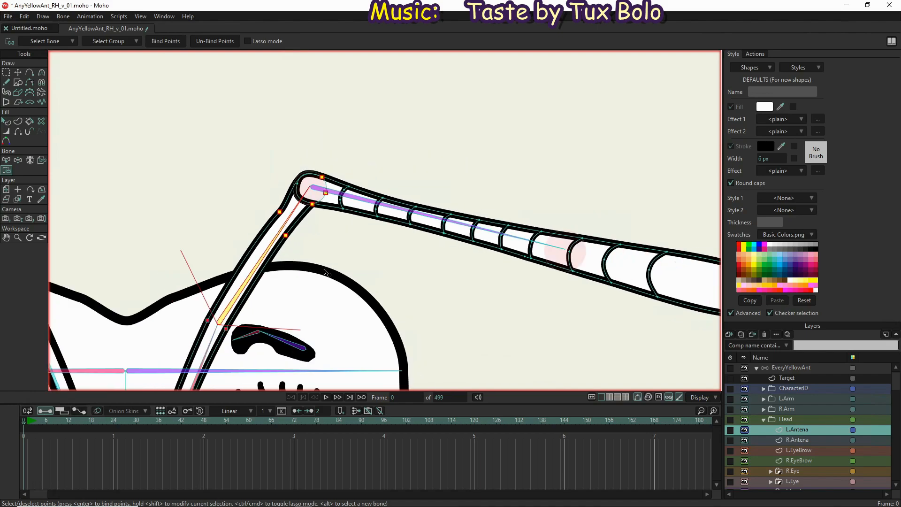
pyautogui.press('b')
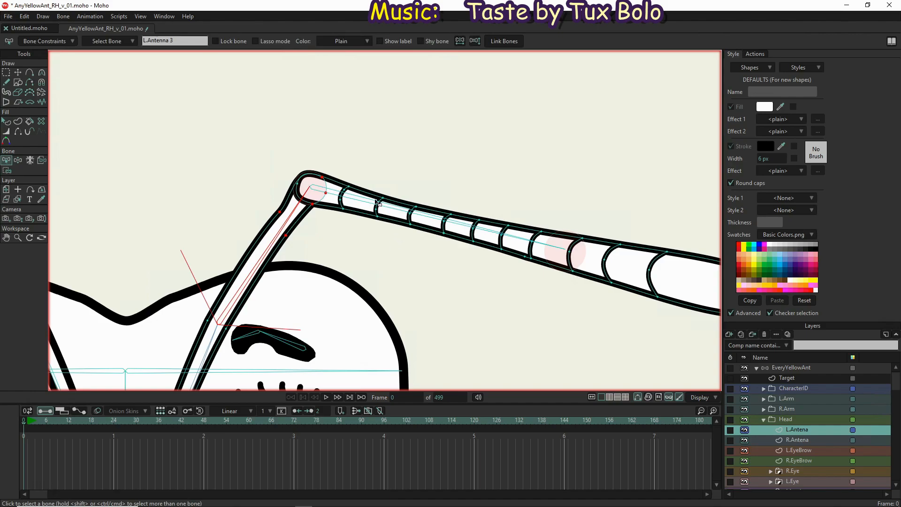
pyautogui.click(373, 204)
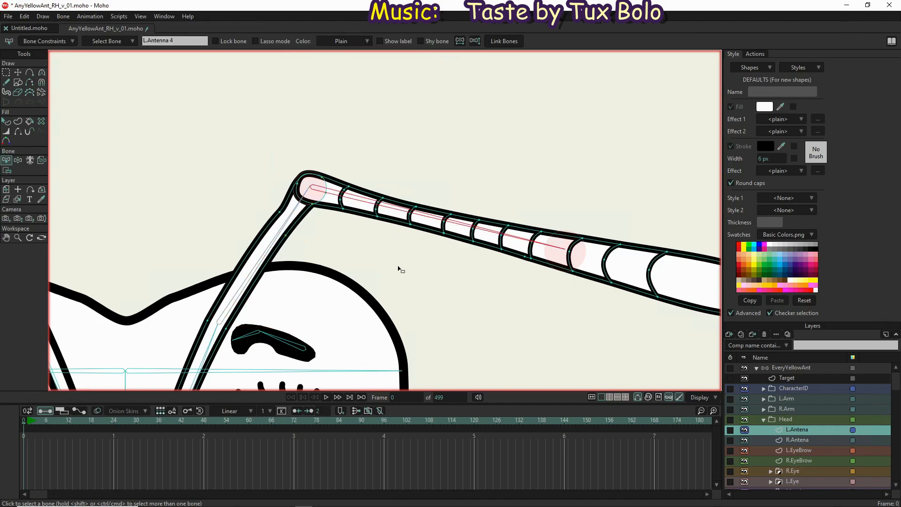
pyautogui.press('i')
pyautogui.scroll(-3, 469, 277)
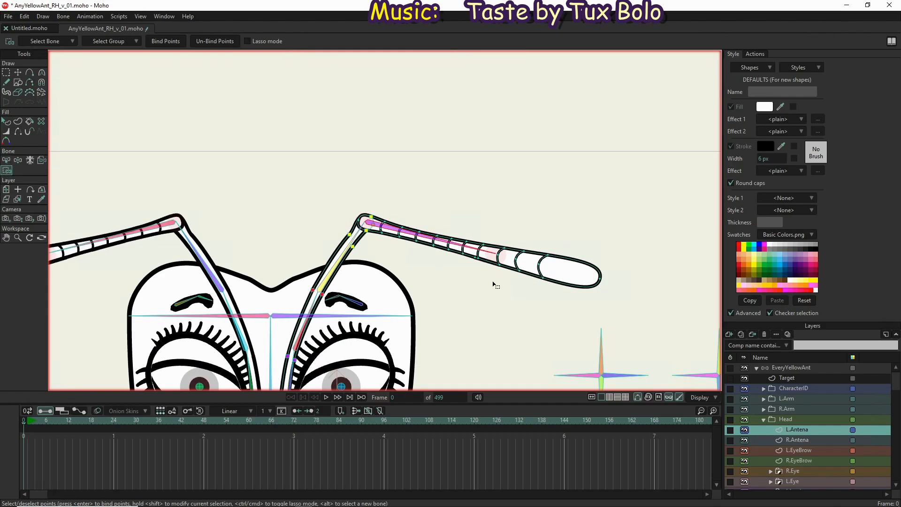
pyautogui.moveTo(641, 313); pyautogui.dragTo(443, 175)
pyautogui.scroll(4, 396, 214)
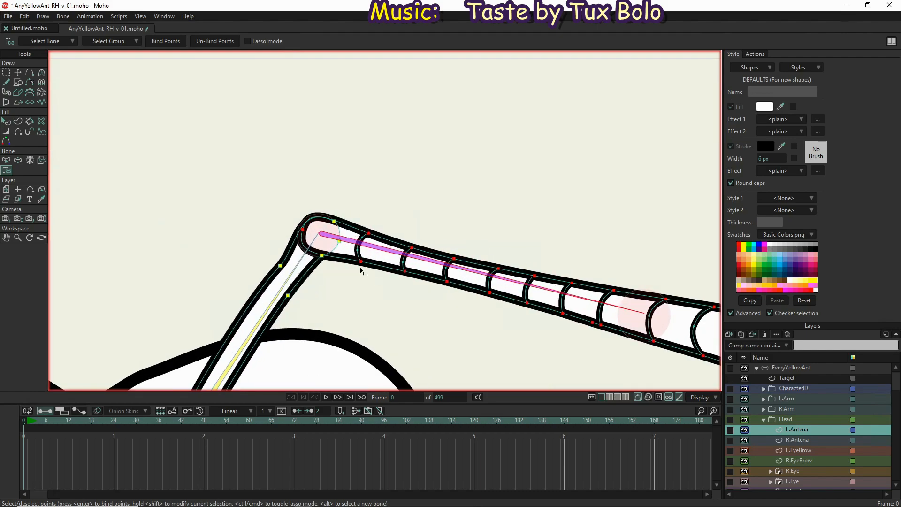
pyautogui.scroll(3, 361, 267)
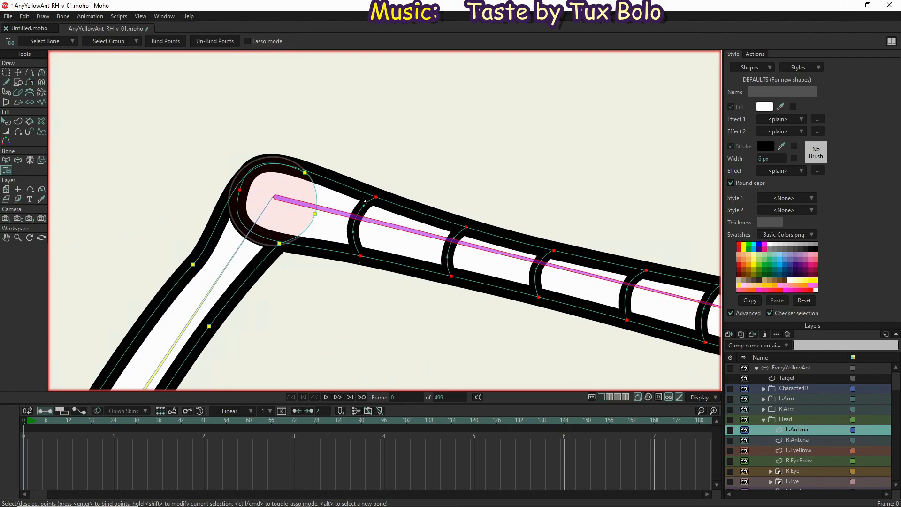
pyautogui.scroll(-6, 363, 201)
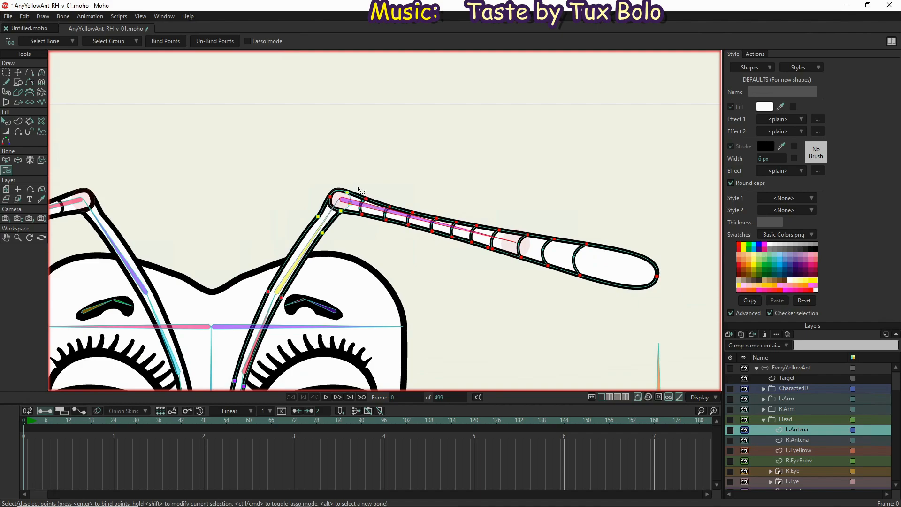
pyautogui.moveTo(356, 184); pyautogui.dragTo(652, 315)
pyautogui.click(166, 42)
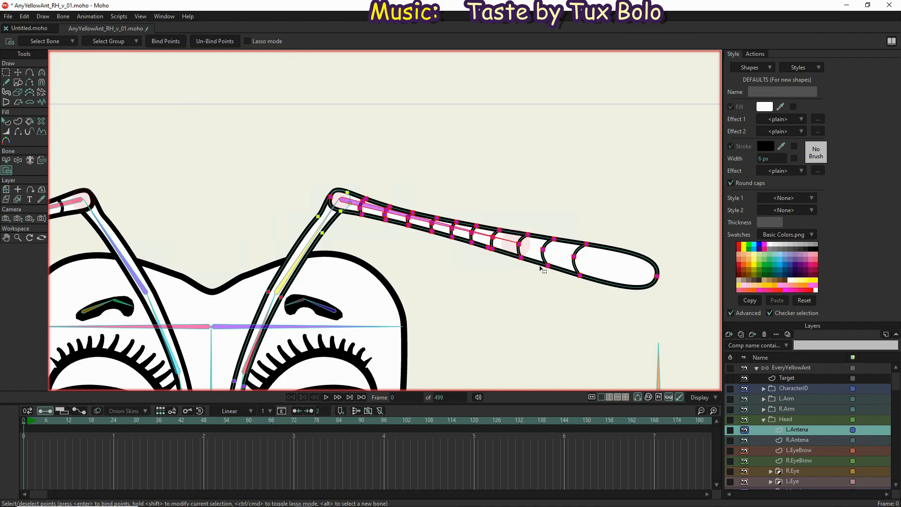
# Test the left antenna's binding by bending its bones with Manipulate Bones, and return to the rest pose on the EveryYellowAnt layer
pyautogui.scroll(-3, 397, 147)
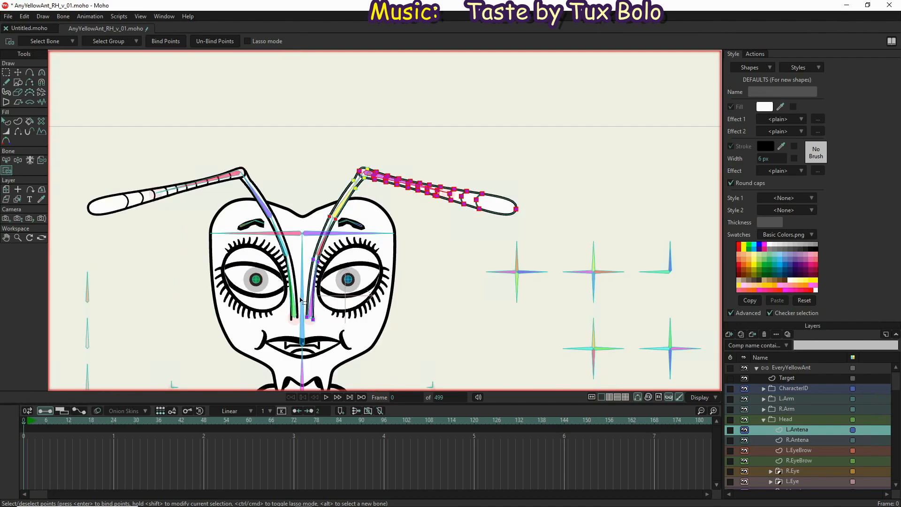
pyautogui.scroll(2, 319, 262)
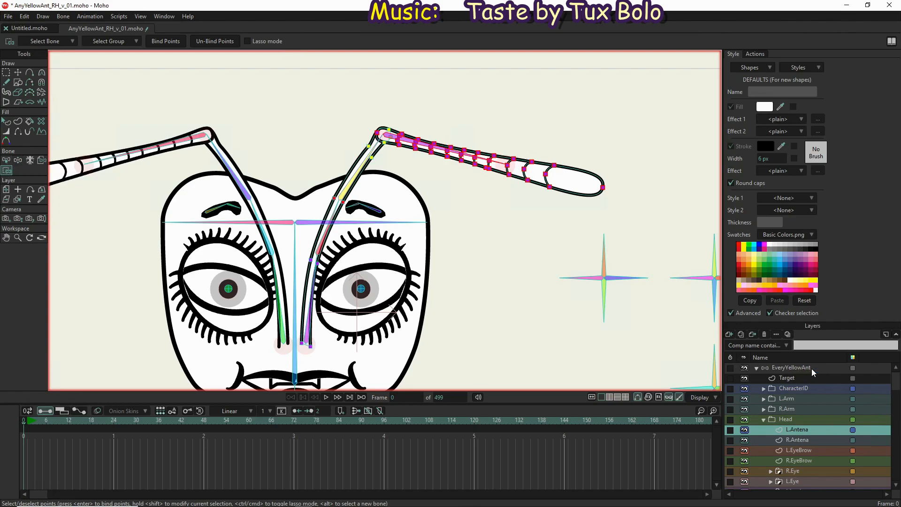
pyautogui.click(17, 161)
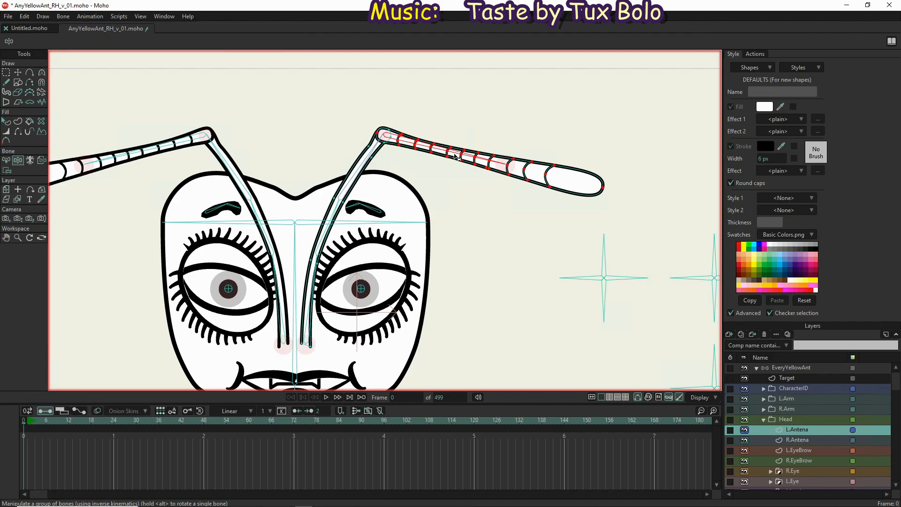
pyautogui.moveTo(454, 156); pyautogui.dragTo(469, 119)
pyautogui.moveTo(304, 223); pyautogui.dragTo(289, 168)
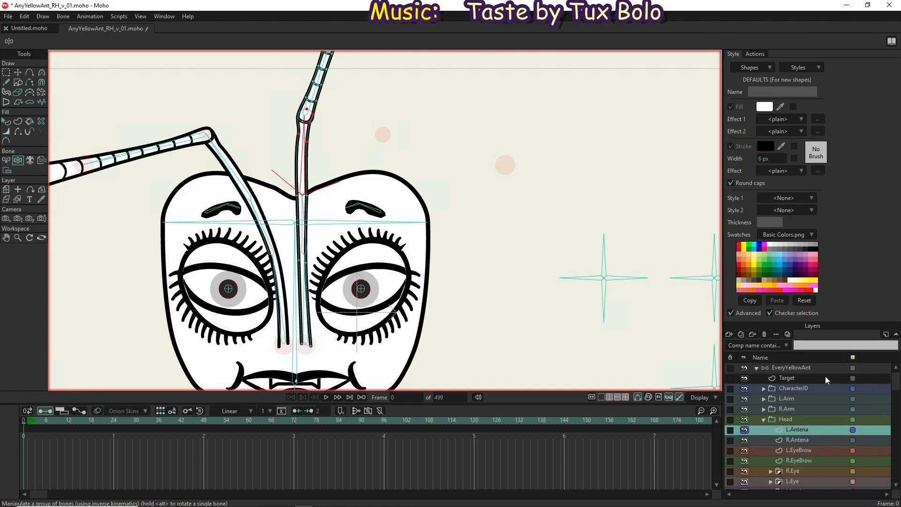
pyautogui.click(813, 366)
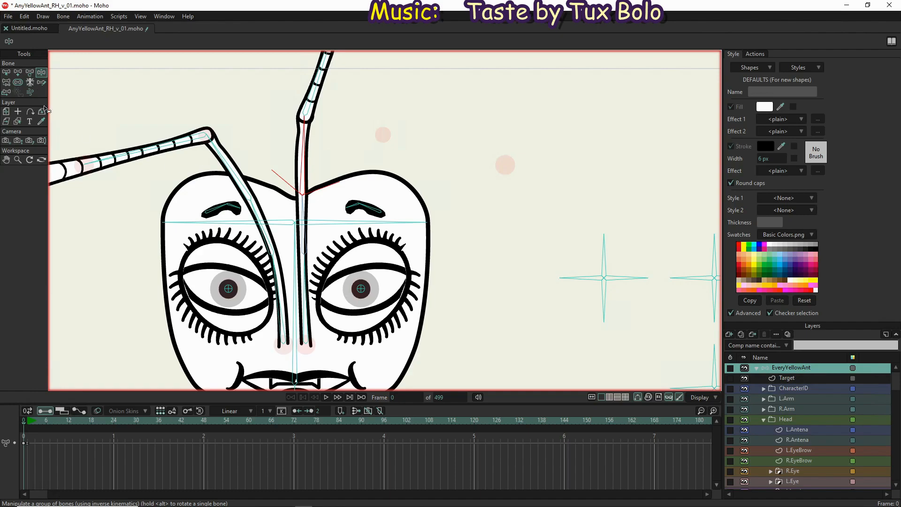
pyautogui.click(6, 73)
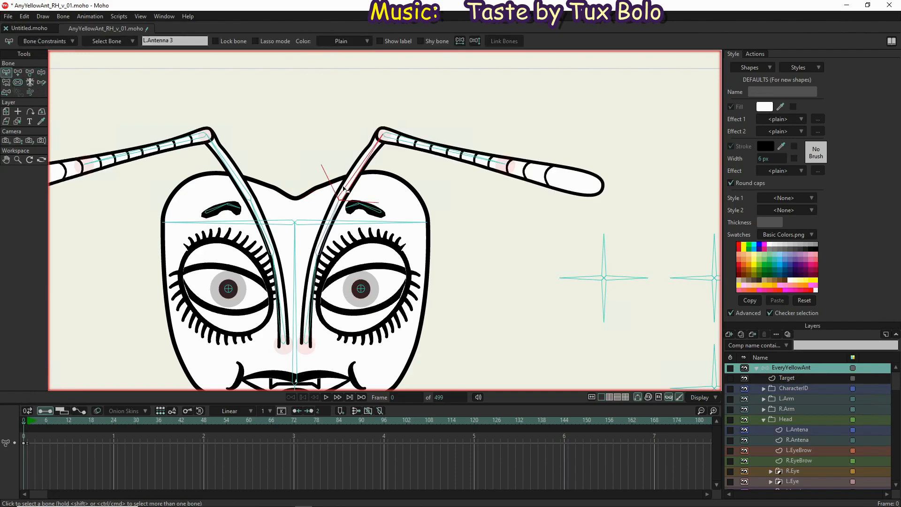
# Examine the curvature of the left antenna's points beside the eye and near the eyebrow on the L.Antena layer with the Curvature tool
pyautogui.click(812, 432)
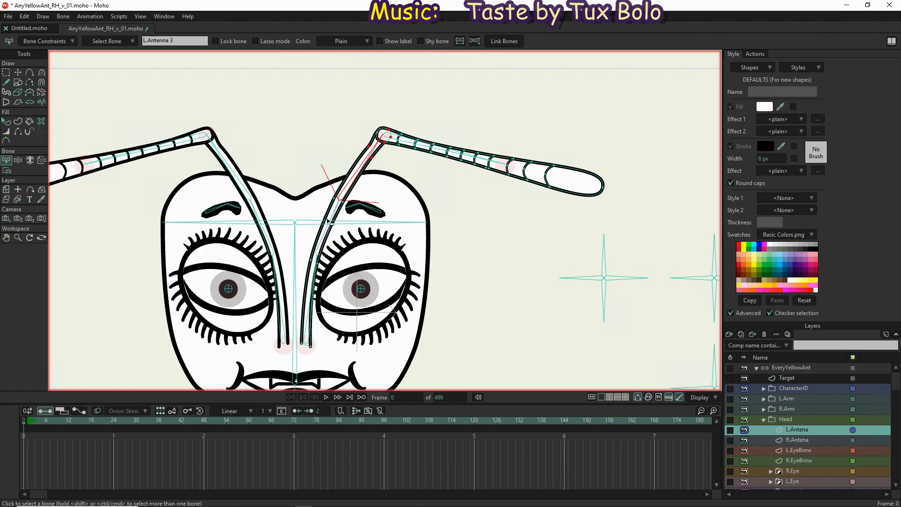
pyautogui.press('g')
pyautogui.moveTo(300, 245); pyautogui.dragTo(335, 277)
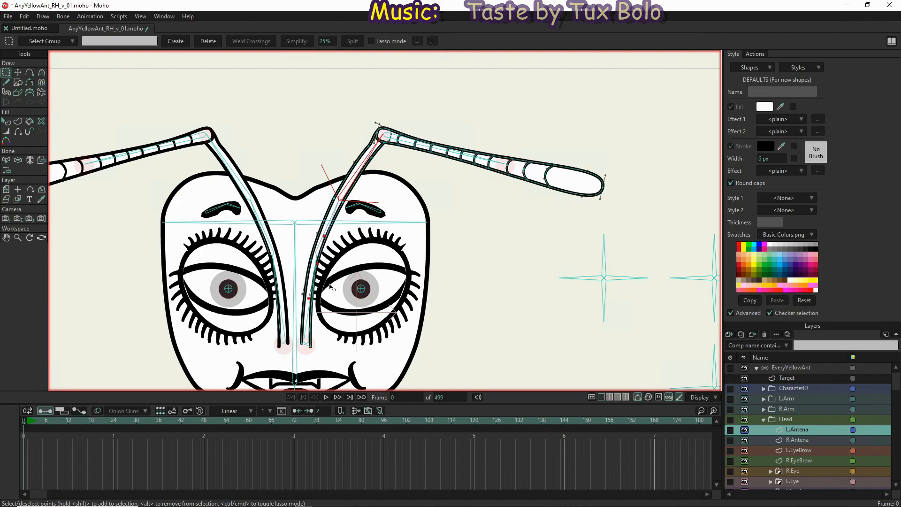
pyautogui.press('c')
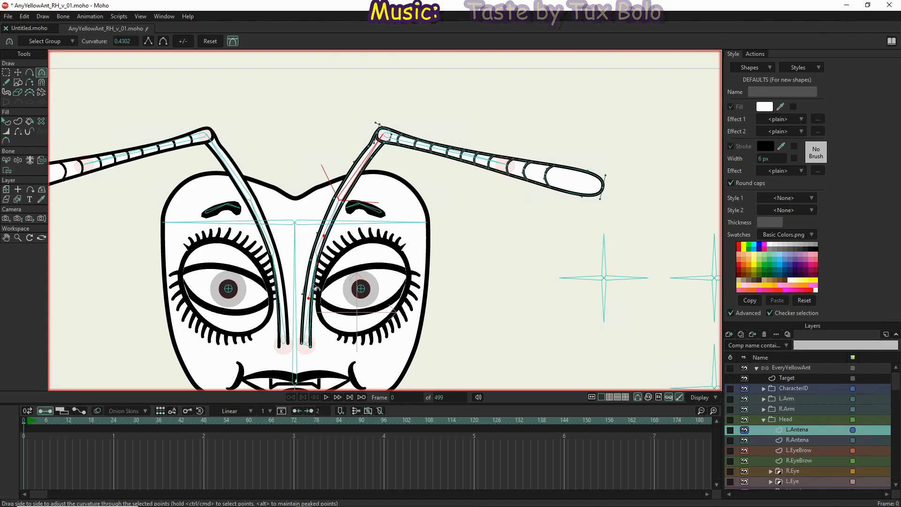
pyautogui.scroll(1, 314, 284)
pyautogui.scroll(4, 318, 264)
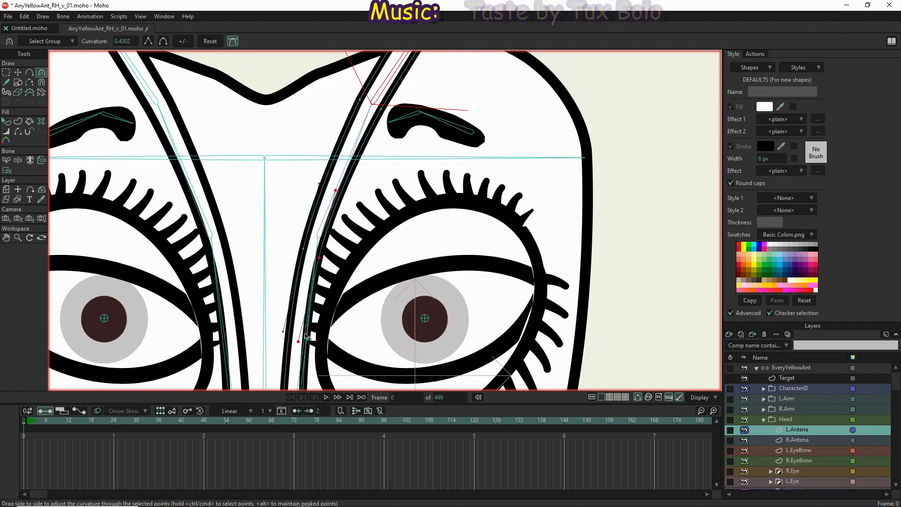
pyautogui.moveTo(386, 187); pyautogui.dragTo(373, 301)
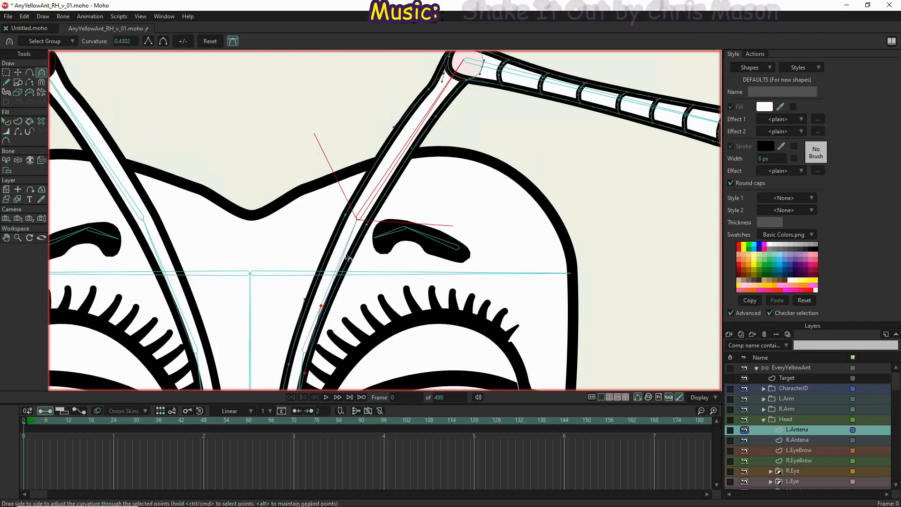
pyautogui.scroll(-4, 383, 218)
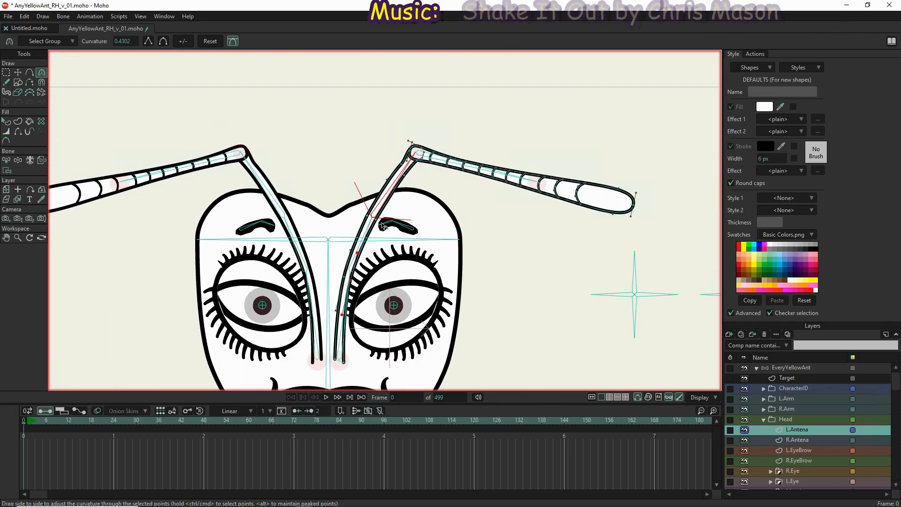
pyautogui.click(376, 218)
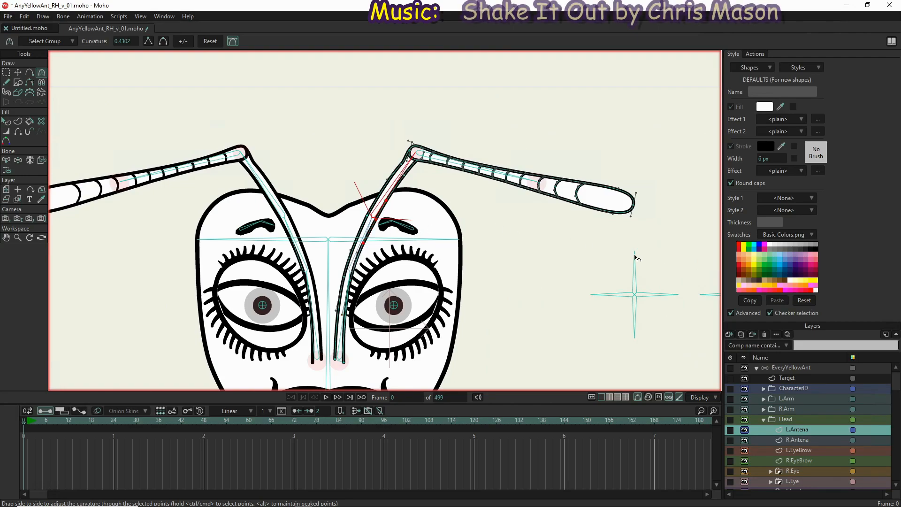
pyautogui.click(367, 216)
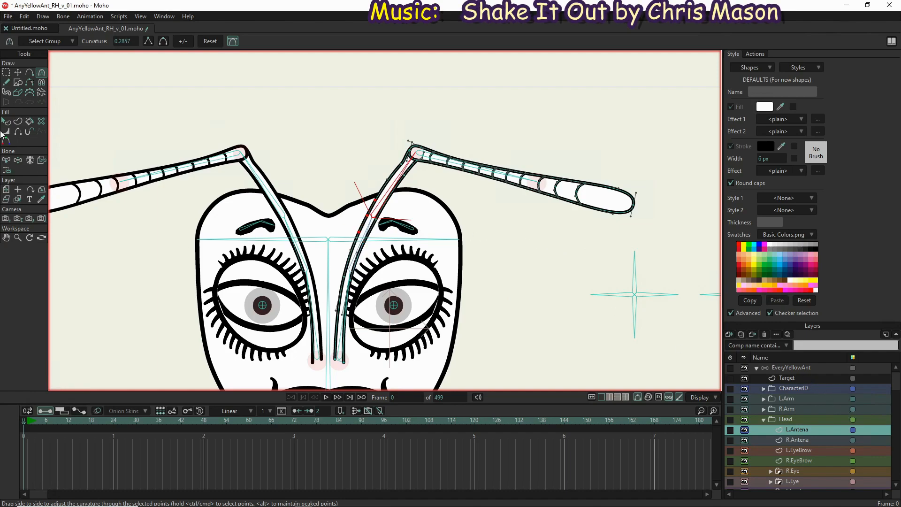
# Bend the left antenna's bones inward and outward with Manipulate Bones to check how smoothly the bound points deform
pyautogui.click(18, 160)
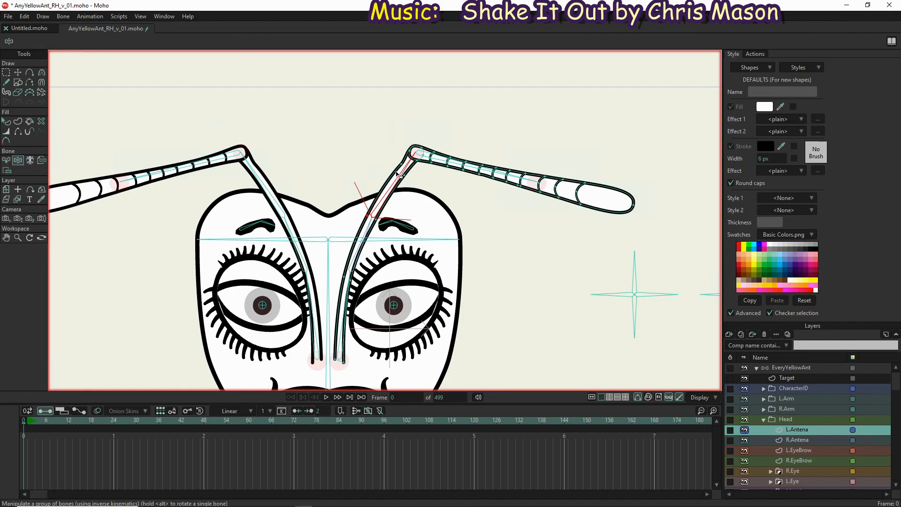
pyautogui.moveTo(394, 176); pyautogui.dragTo(419, 192)
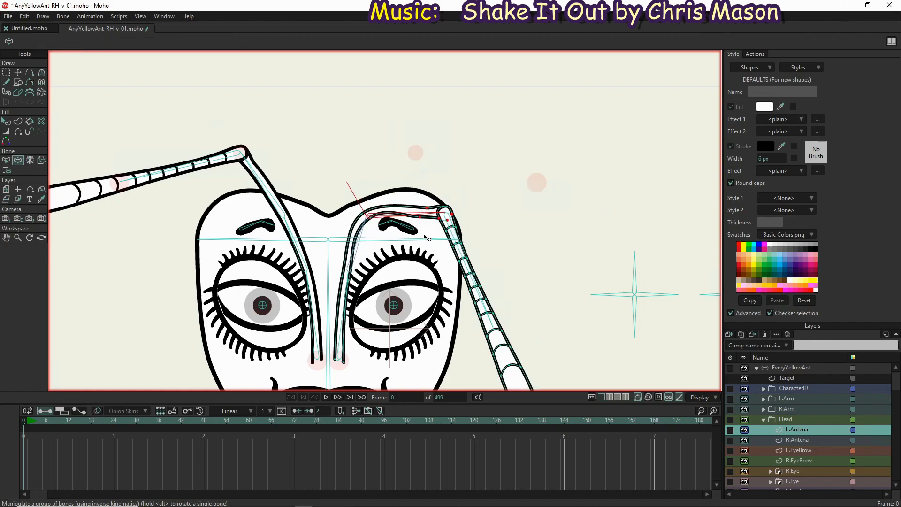
pyautogui.moveTo(430, 189); pyautogui.dragTo(346, 257)
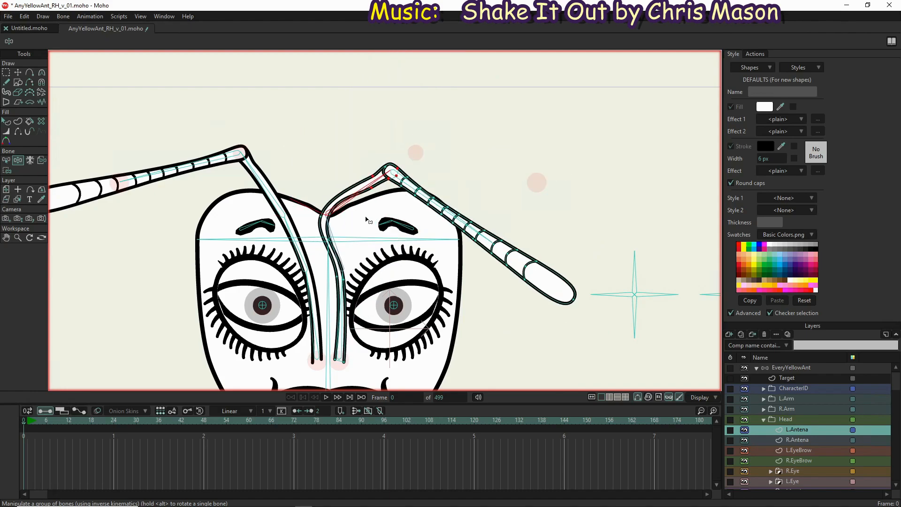
pyautogui.click(334, 249)
pyautogui.moveTo(372, 186); pyautogui.dragTo(511, 312)
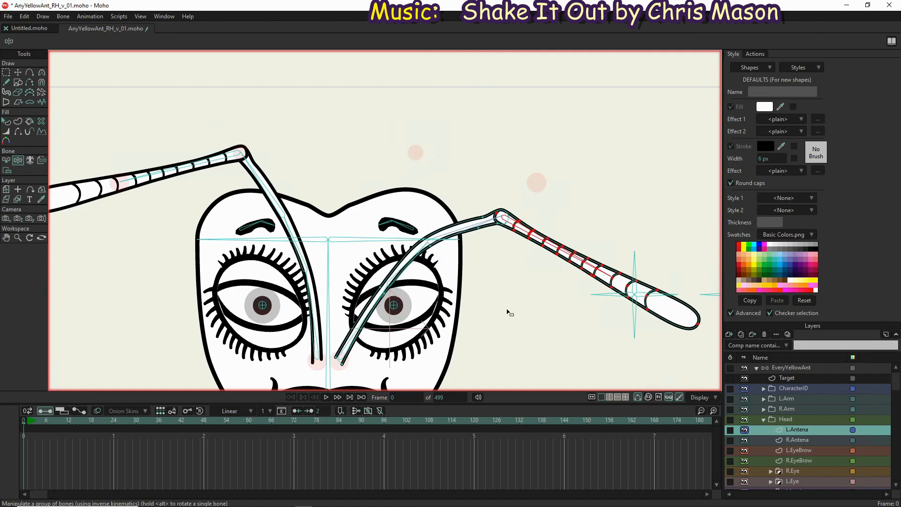
pyautogui.scroll(-3, 506, 242)
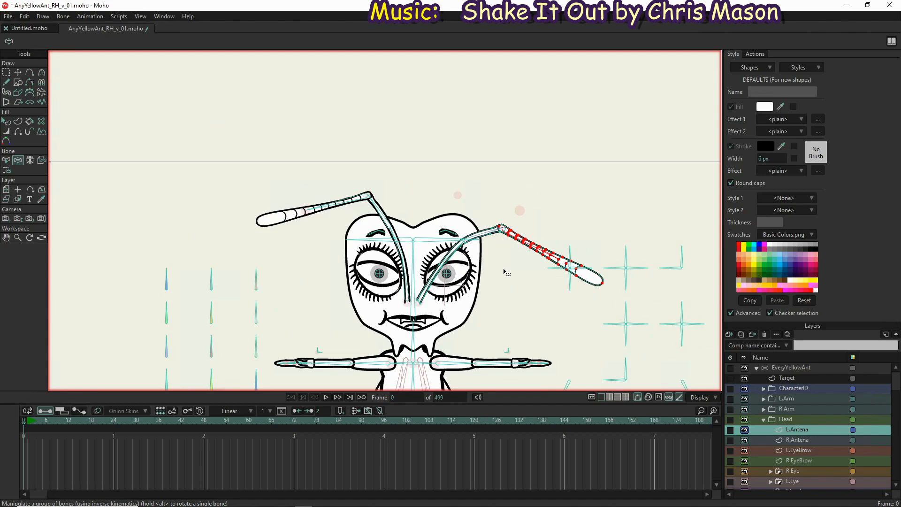
# Bend the left antenna outward over the eye with Manipulate Bones, and undo the pose with the R.Antena layer selected
pyautogui.scroll(3, 503, 271)
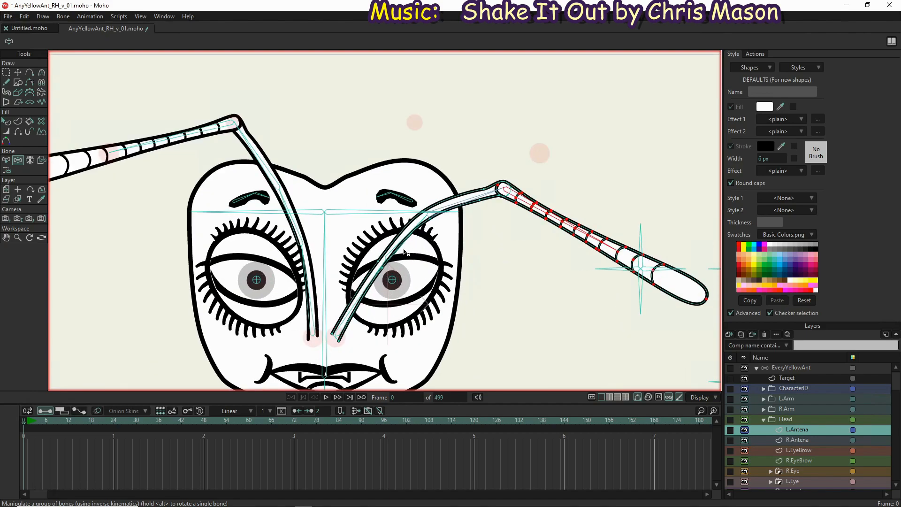
pyautogui.moveTo(399, 245); pyautogui.dragTo(376, 233)
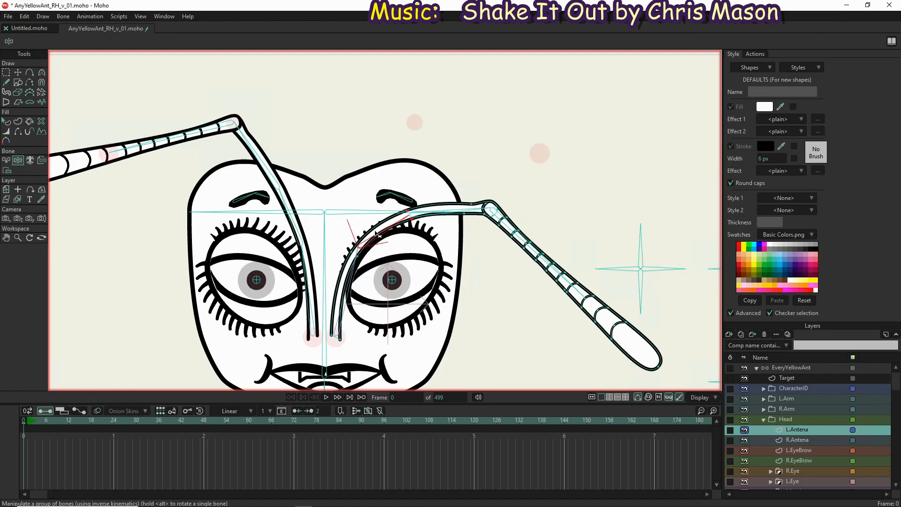
pyautogui.click(812, 439)
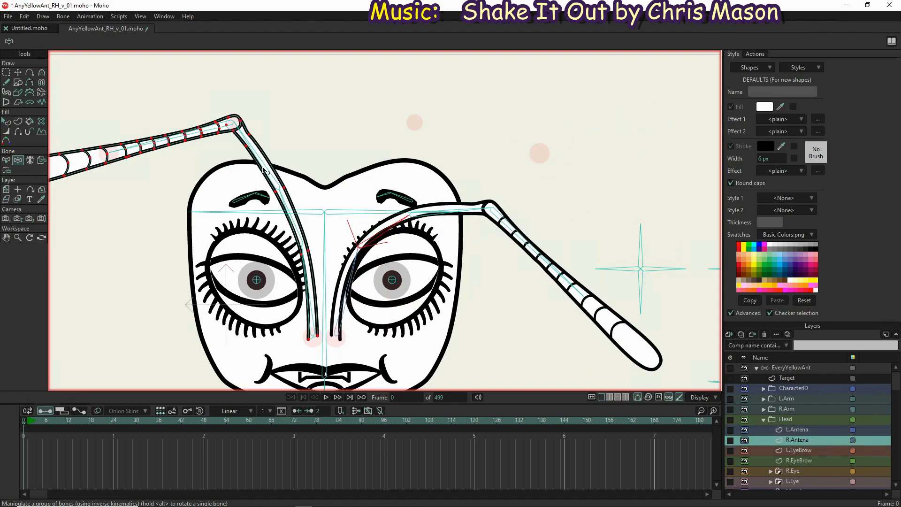
pyautogui.hotkey('ctrl', 'z')
# Select the right antenna's points near the eyebrow on the R.Antena layer and round them to a curvature of about 0.14
pyautogui.press('g')
pyautogui.moveTo(264, 183); pyautogui.dragTo(298, 197)
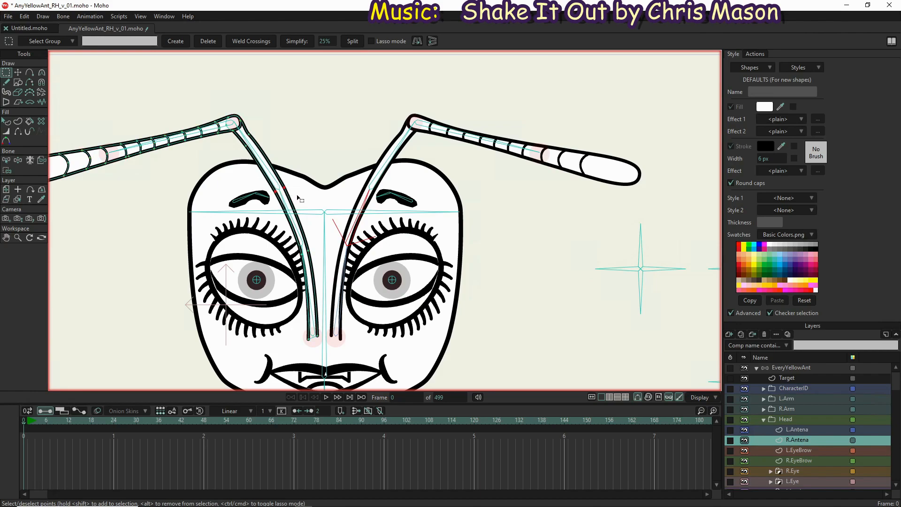
pyautogui.press('c')
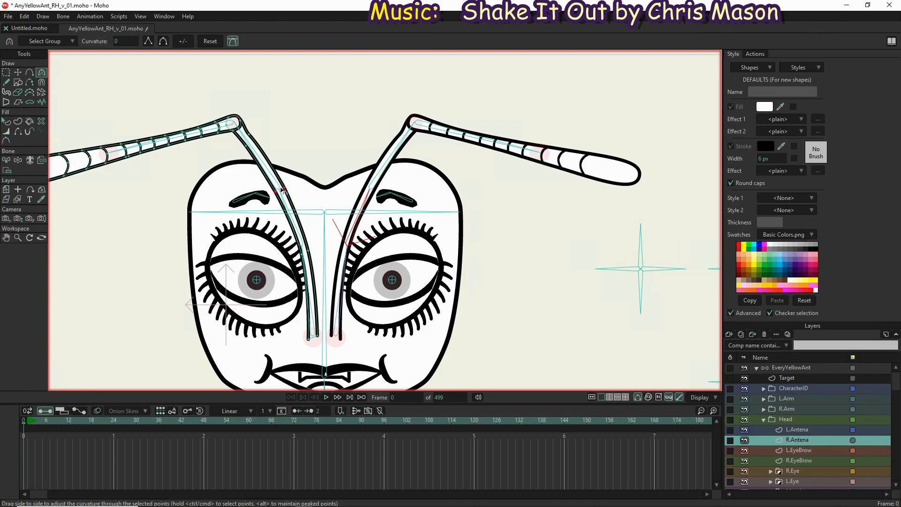
pyautogui.moveTo(309, 193)
pyautogui.mouseDown()
pyautogui.moveTo(383, 198)
pyautogui.moveTo(325, 200)
pyautogui.mouseUp()
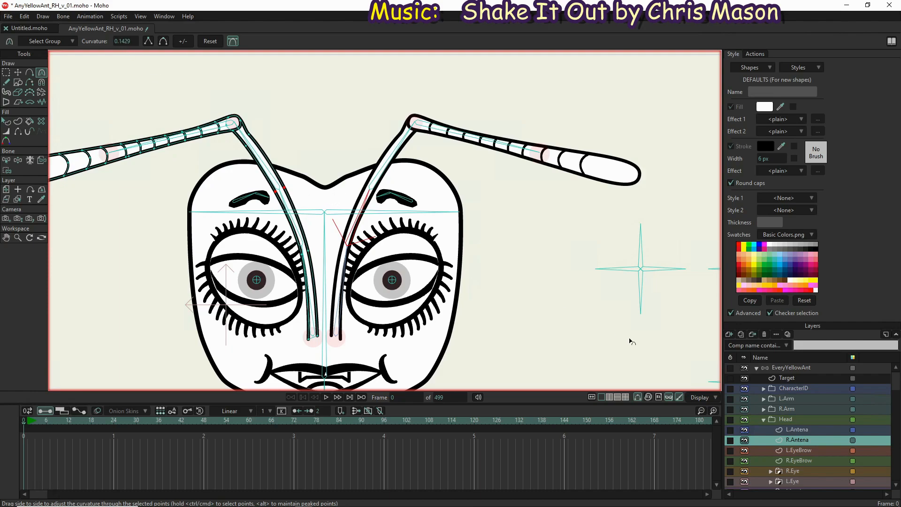
# Check the matching left antenna points on L.Antena, and set the right antenna points' curvature on R.Antena to 0.3352
pyautogui.click(809, 431)
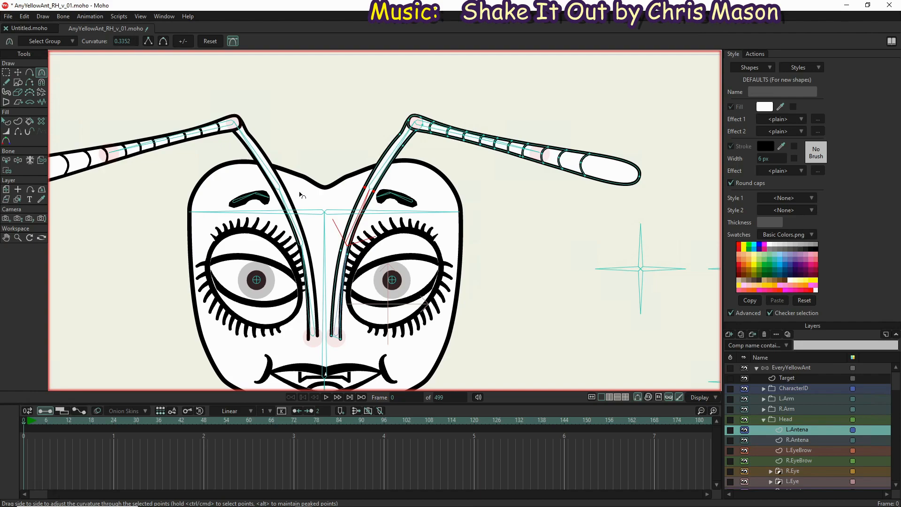
pyautogui.click(799, 441)
pyautogui.moveTo(137, 41); pyautogui.dragTo(123, 37)
pyautogui.click(130, 42)
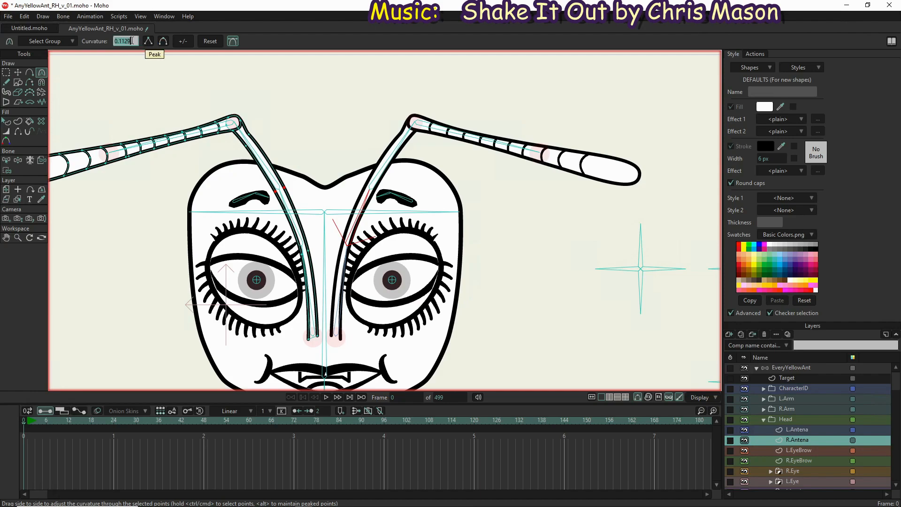
pyautogui.moveTo(132, 41); pyautogui.dragTo(119, 40)
pyautogui.write('135')
pyautogui.press('Return')
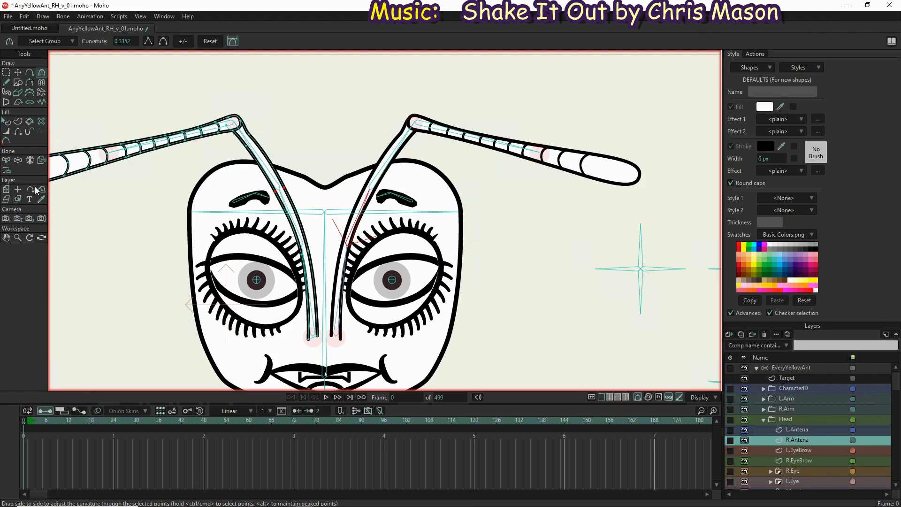
# Bind the right antenna's points at its base and beside the eye to the R.Antenna 1 bone
pyautogui.click(6, 171)
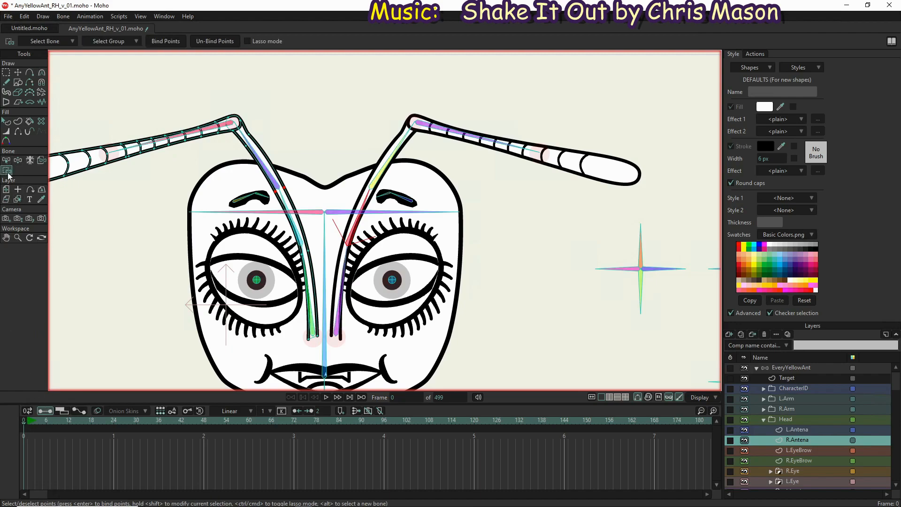
pyautogui.press('b')
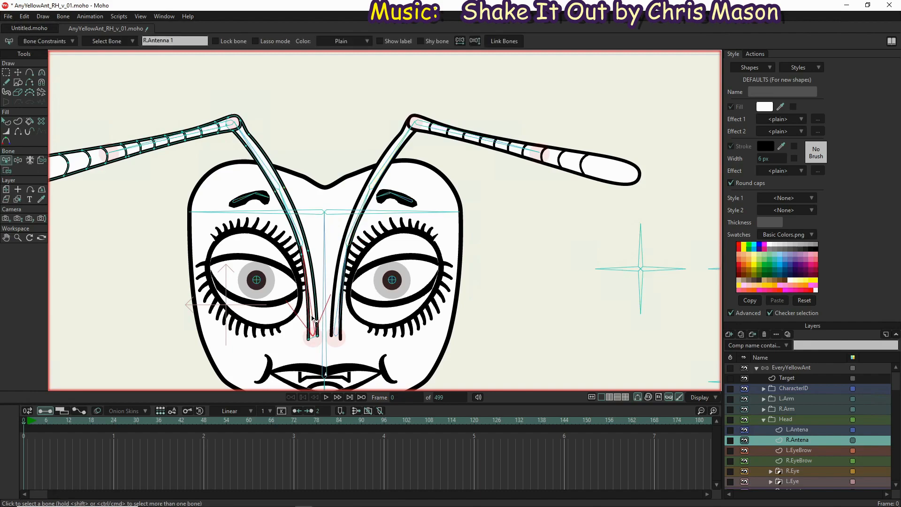
pyautogui.press('i')
pyautogui.moveTo(323, 346); pyautogui.dragTo(287, 248)
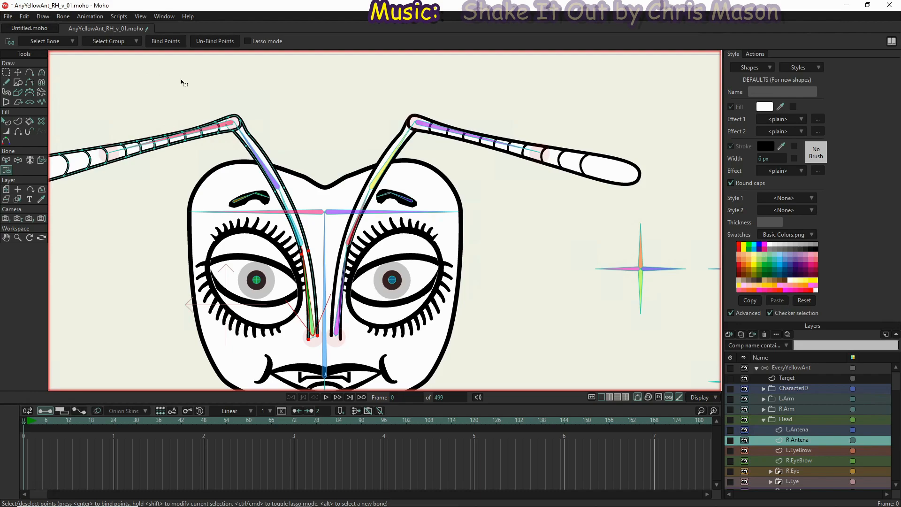
pyautogui.click(162, 41)
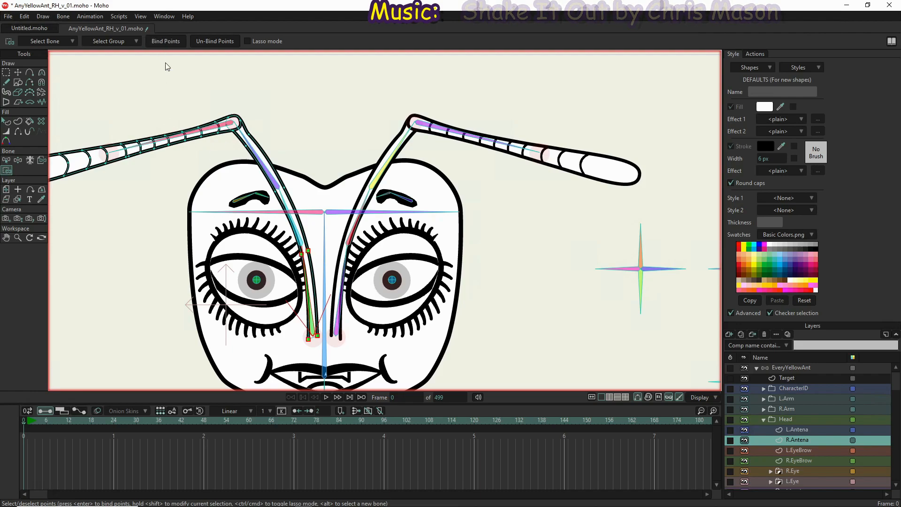
# Bind the right antenna's pair of points near the eyebrow to the R.Antenna 2 bone
pyautogui.press('z')
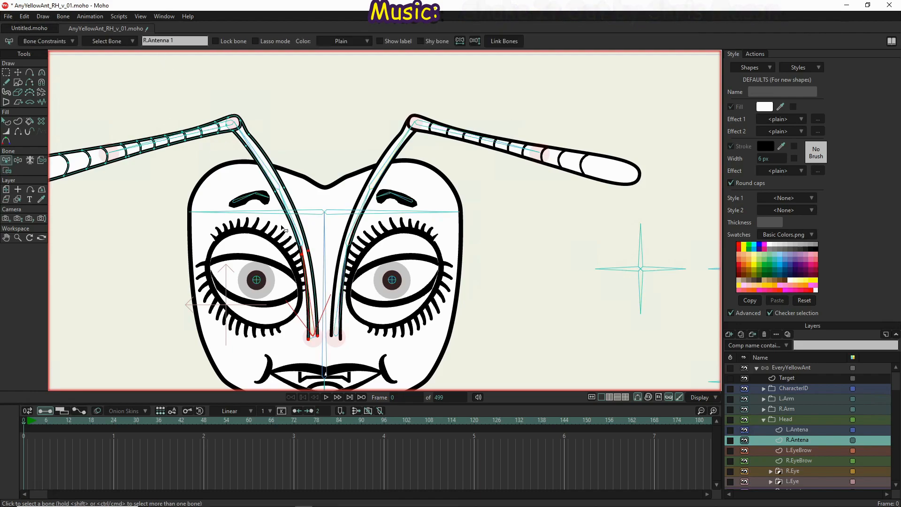
pyautogui.click(294, 220)
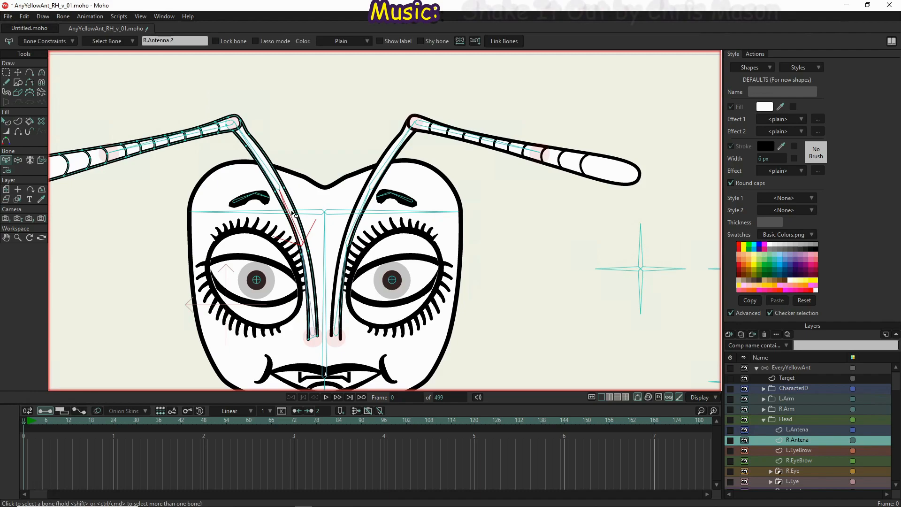
pyautogui.press('i')
pyautogui.moveTo(295, 173); pyautogui.dragTo(273, 198)
pyautogui.click(168, 42)
# Bind the right antenna's points just below the elbow and on the elbow's underside and inner edge to the R.Antenna 3 bone
pyautogui.press('z')
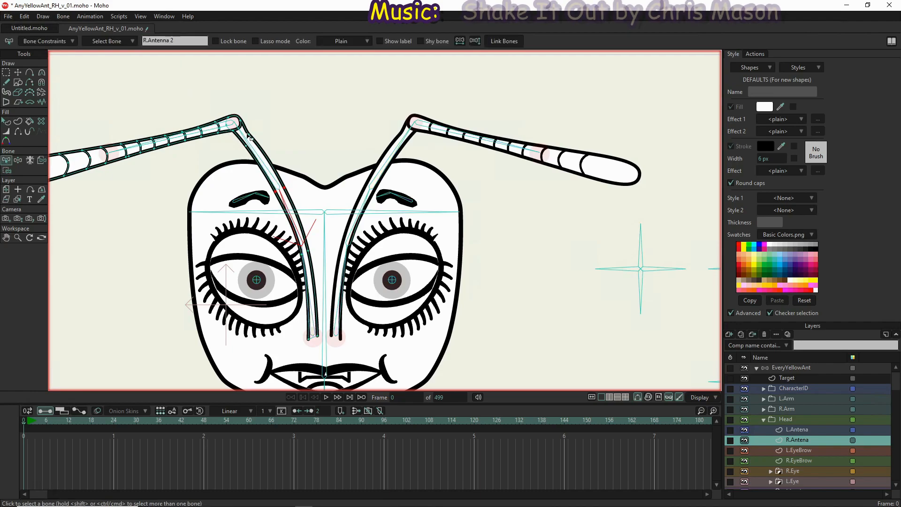
pyautogui.click(256, 155)
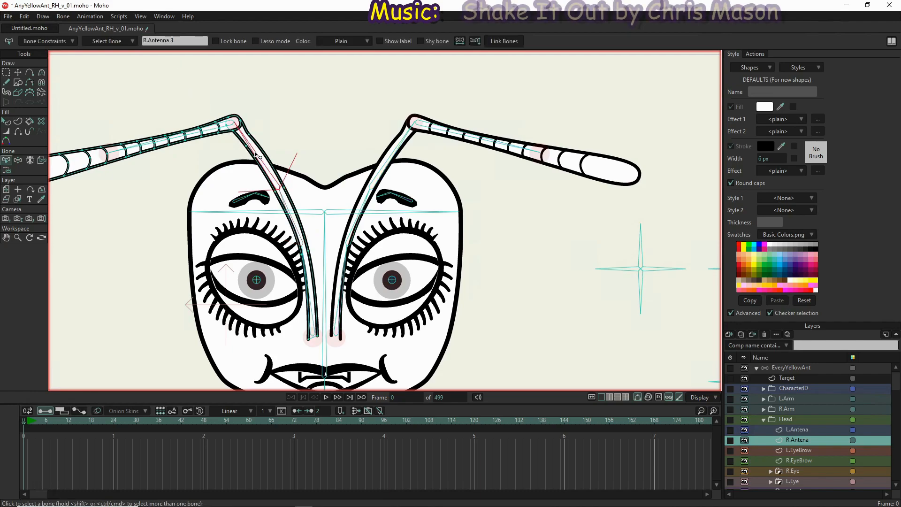
pyautogui.press('i')
pyautogui.moveTo(267, 150); pyautogui.dragTo(230, 129)
pyautogui.scroll(2, 226, 115)
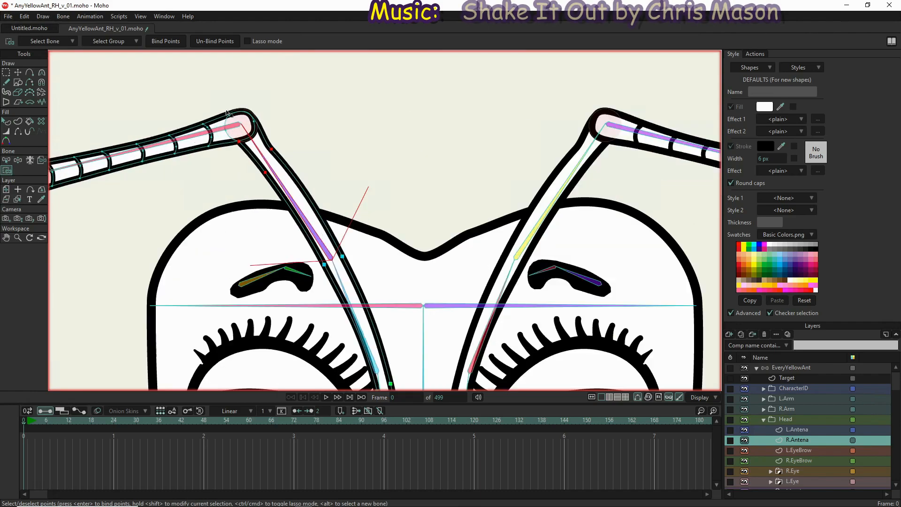
pyautogui.scroll(2, 226, 114)
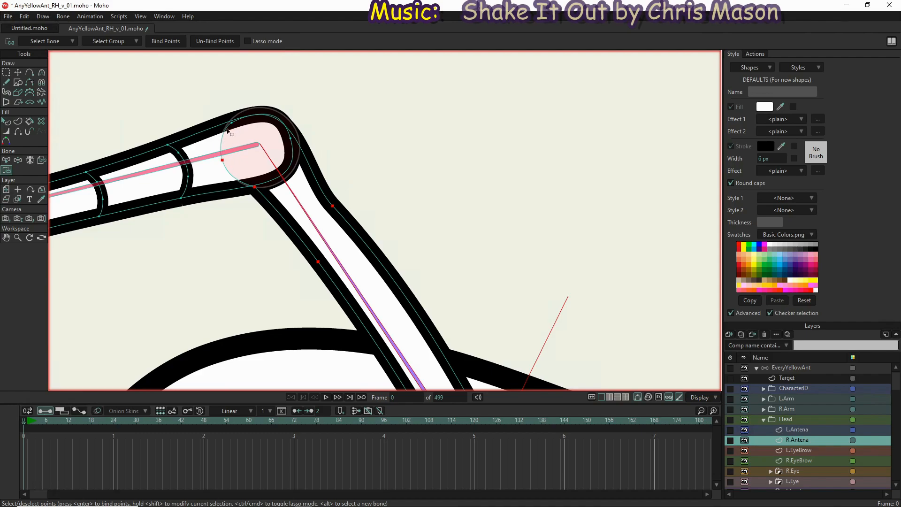
pyautogui.keyDown('shift'); pyautogui.click(231, 123); pyautogui.keyUp('shift')
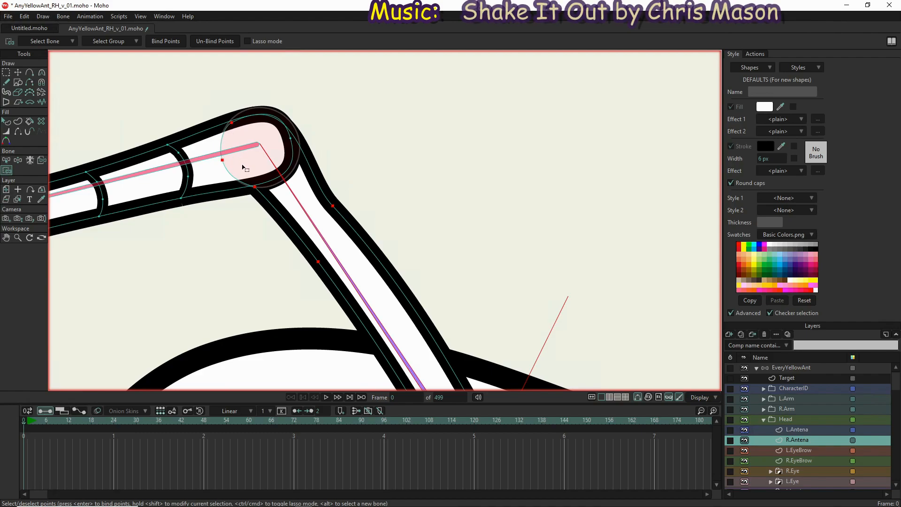
pyautogui.click(166, 41)
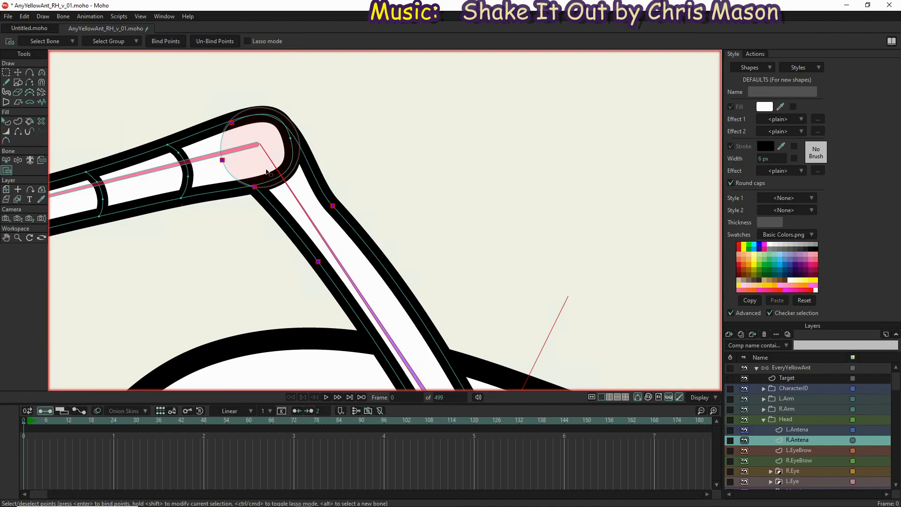
# Bind the right antenna's remaining points, from the outer elbow along the segmented part to the tip, to its outermost bone
pyautogui.press('z')
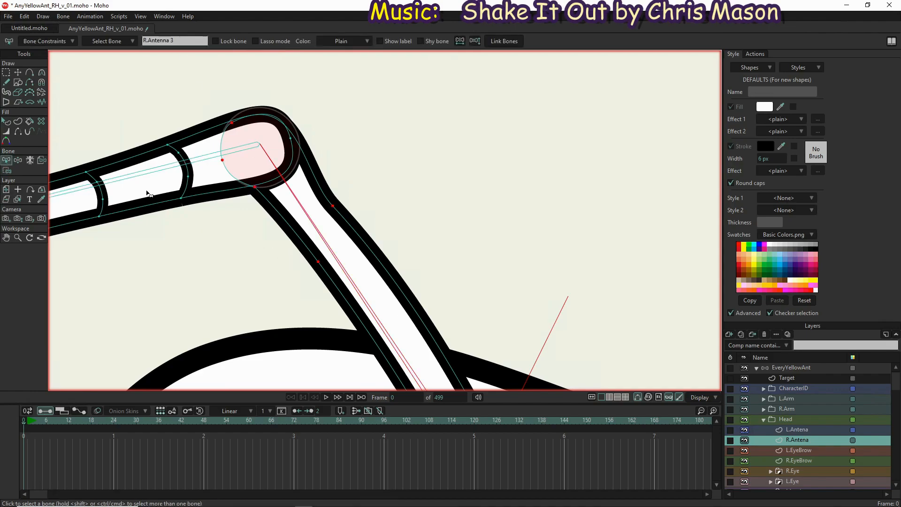
pyautogui.click(158, 172)
pyautogui.press('i')
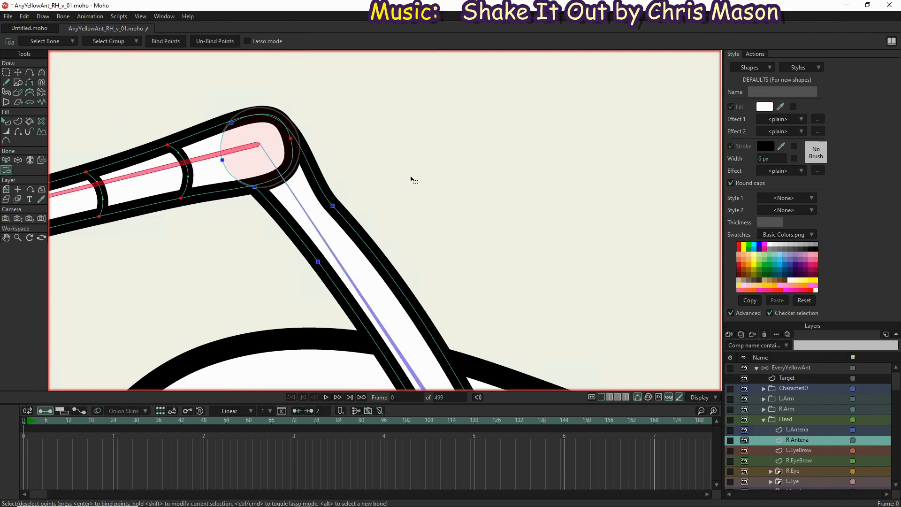
pyautogui.scroll(-3, 448, 173)
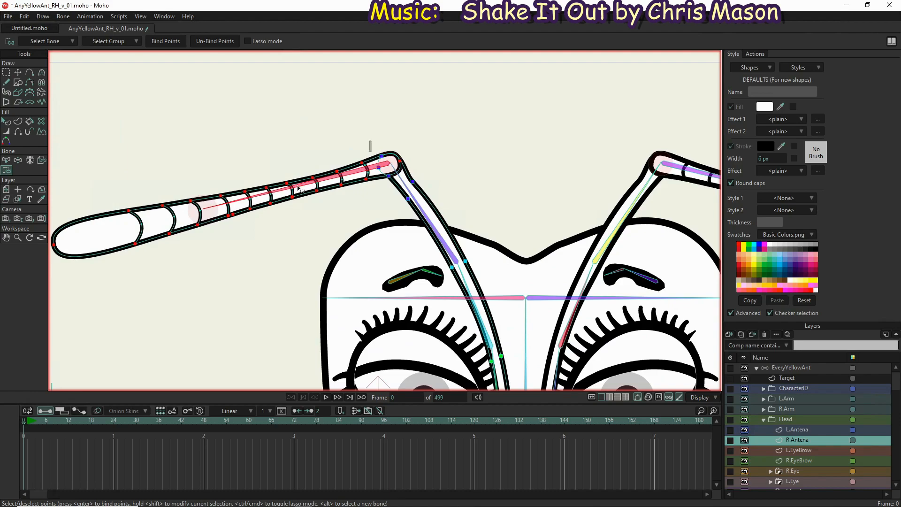
pyautogui.moveTo(372, 141); pyautogui.dragTo(107, 237)
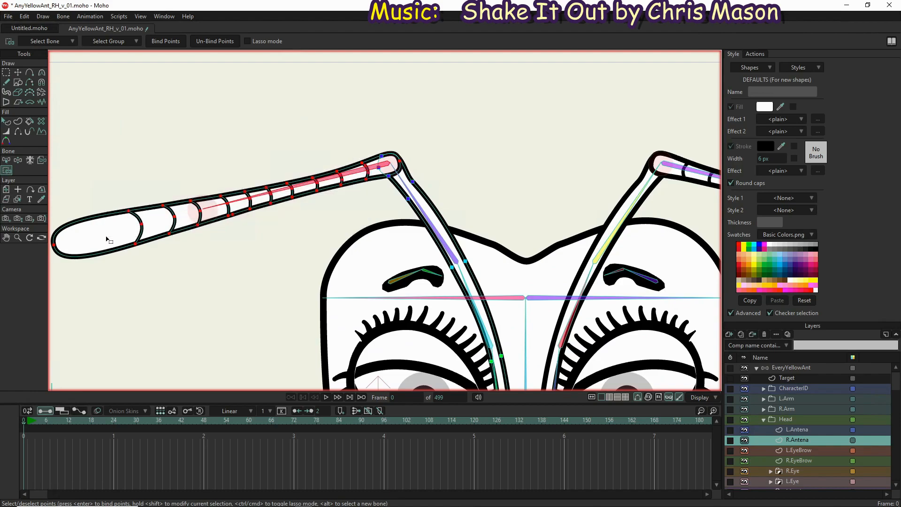
pyautogui.click(161, 45)
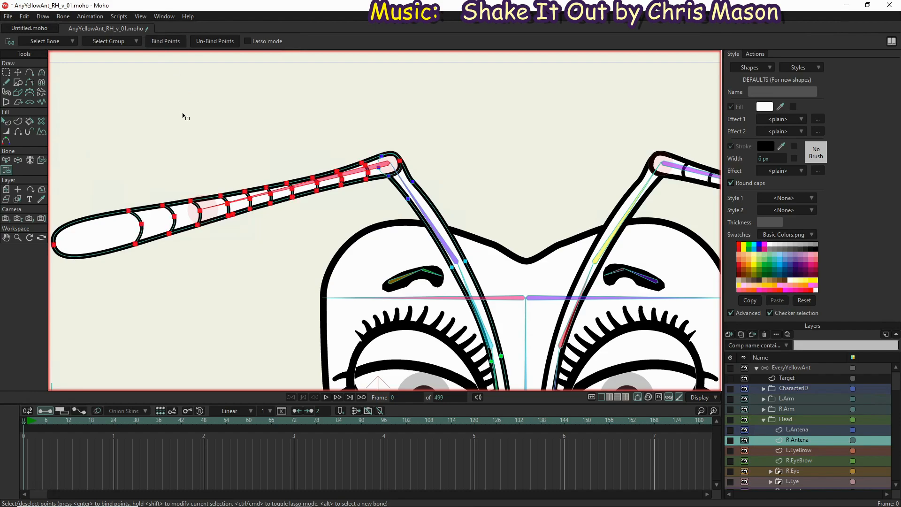
# Test the right antenna's binding by bending its bones inward and outward with Manipulate Bones
pyautogui.click(18, 162)
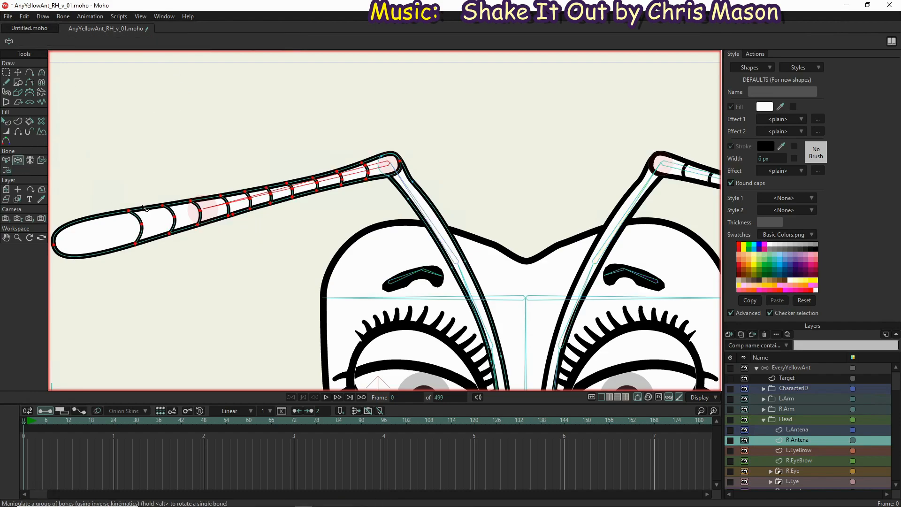
pyautogui.moveTo(310, 161); pyautogui.dragTo(269, 185)
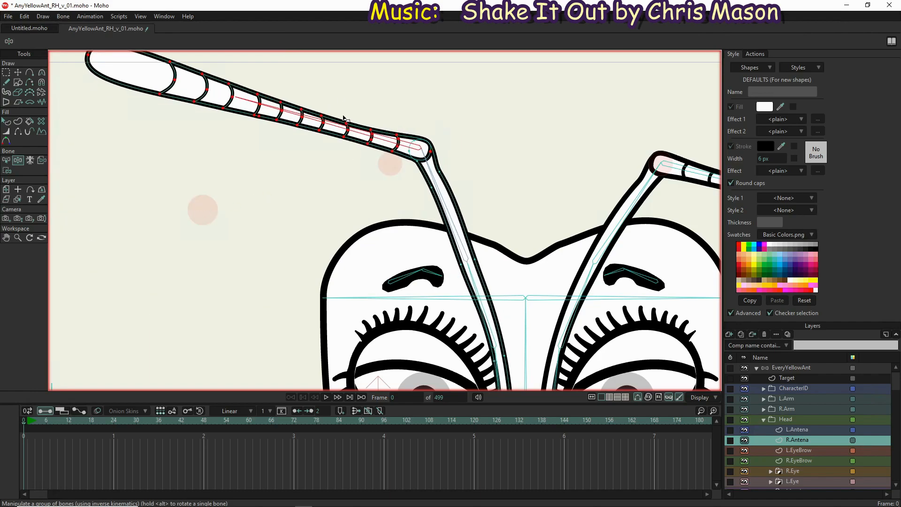
pyautogui.moveTo(332, 124); pyautogui.dragTo(303, 131)
pyautogui.moveTo(442, 316); pyautogui.dragTo(482, 282)
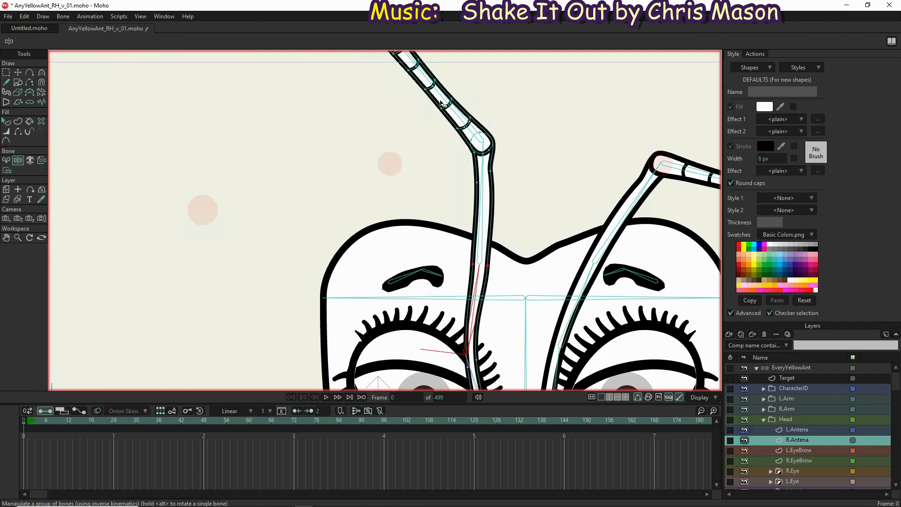
pyautogui.moveTo(400, 169); pyautogui.dragTo(407, 193)
pyautogui.moveTo(483, 235); pyautogui.dragTo(389, 219)
# Bend both antennas down across the eyes with Manipulate Bones to compare how they deform
pyautogui.hotkey('ctrl', 'r')
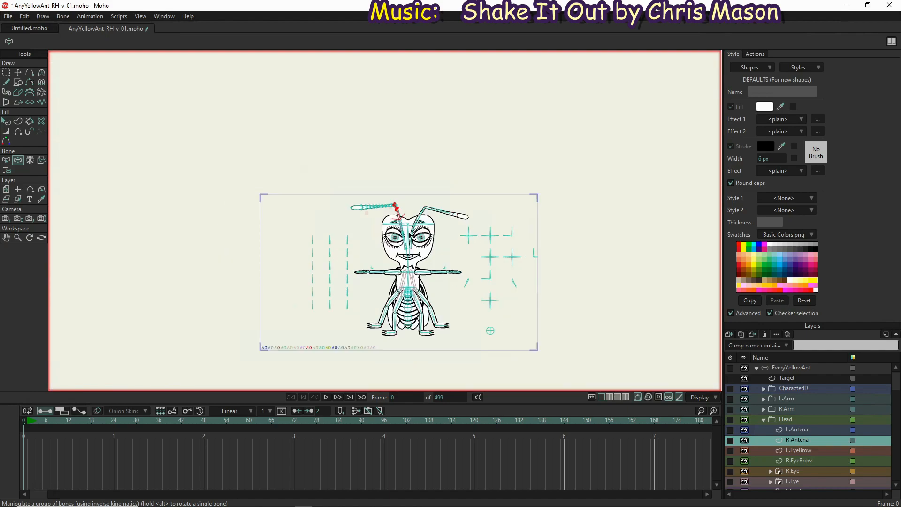
pyautogui.scroll(2, 427, 254)
pyautogui.moveTo(419, 234); pyautogui.dragTo(333, 229)
pyautogui.moveTo(442, 207); pyautogui.dragTo(500, 268)
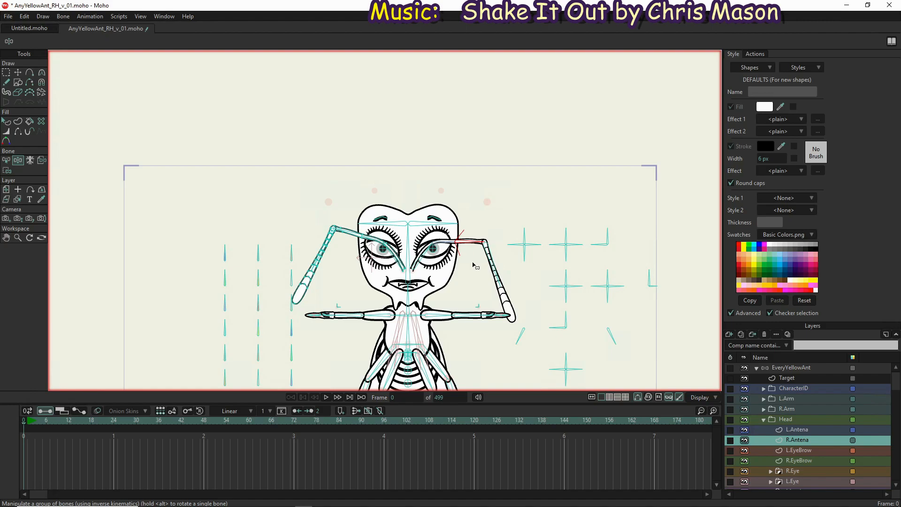
# Select the Target layer and examine the bones around the torso, arms and upper legs
pyautogui.click(798, 378)
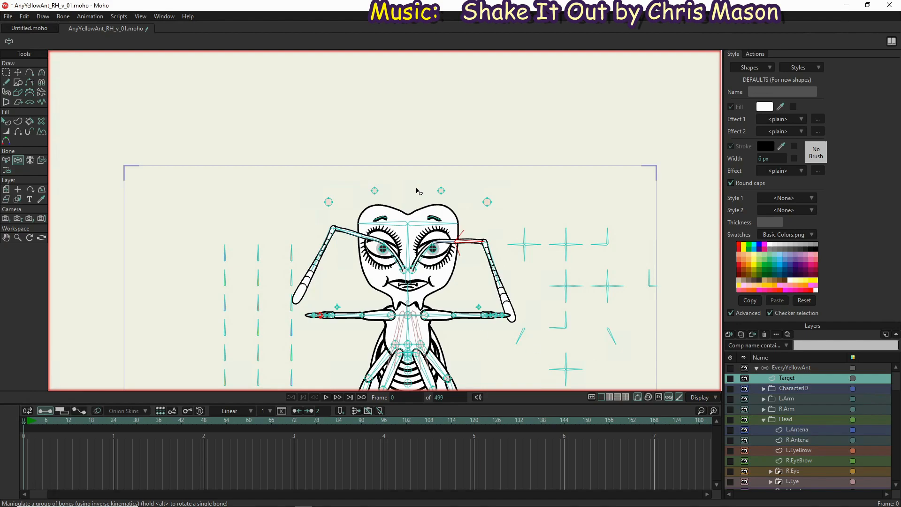
pyautogui.scroll(-3, 418, 192)
pyautogui.scroll(6, 417, 265)
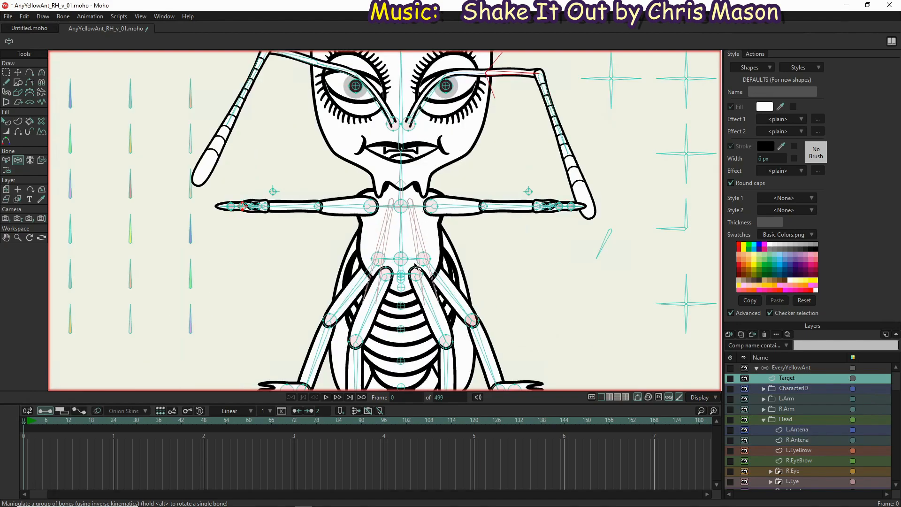
pyautogui.scroll(1, 417, 265)
pyautogui.scroll(2, 382, 252)
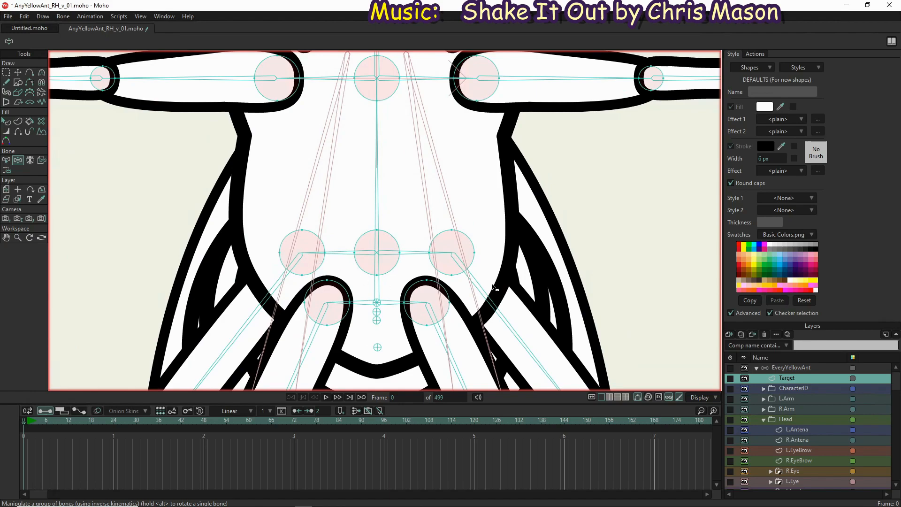
pyautogui.scroll(-2, 493, 286)
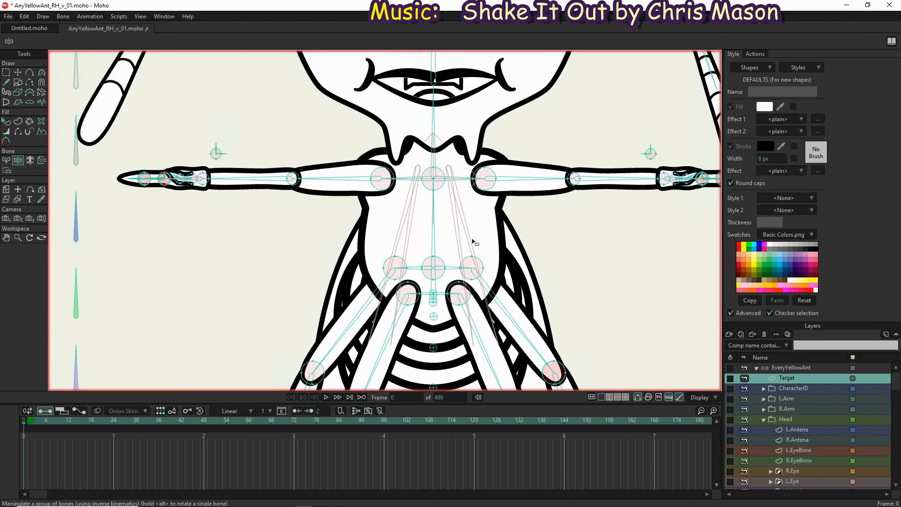
pyautogui.scroll(-2, 396, 248)
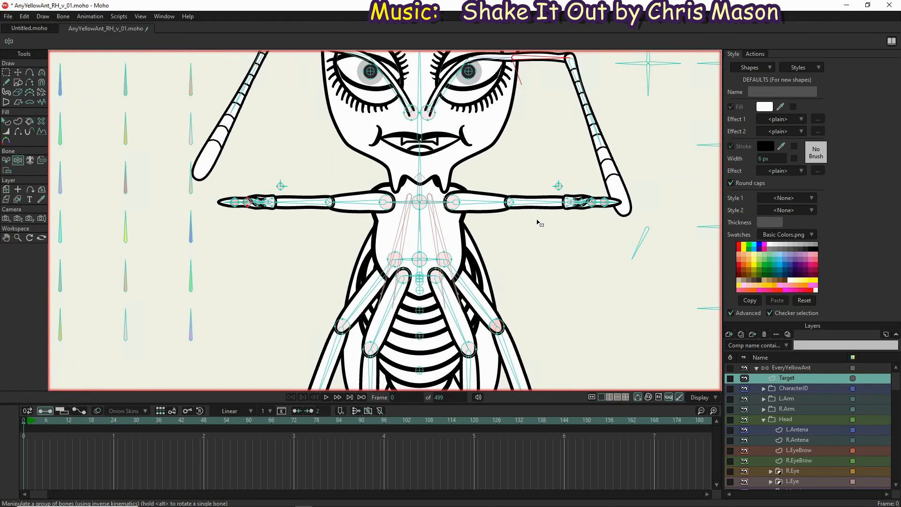
# Examine the ant's bones around the legs, neck, chest and left arm joints at close and full view
pyautogui.moveTo(535, 234); pyautogui.dragTo(497, 229)
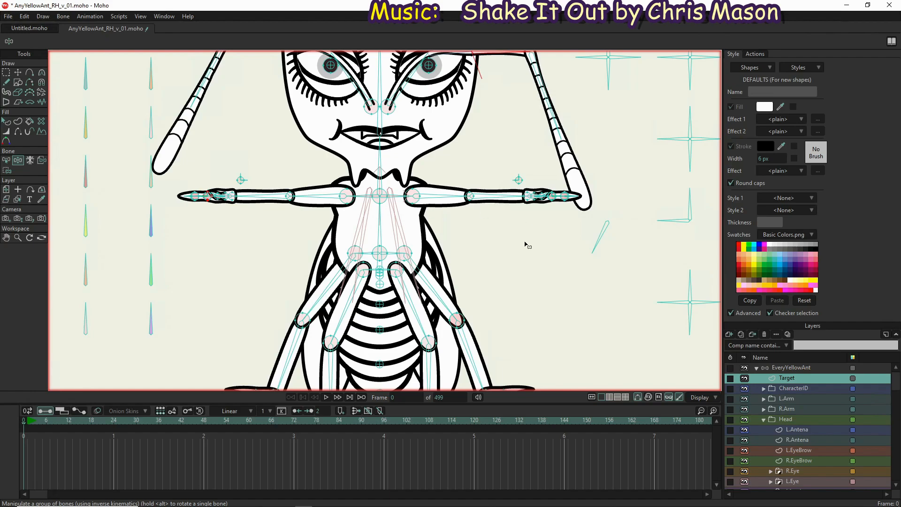
pyautogui.scroll(-2, 525, 243)
pyautogui.scroll(2, 507, 344)
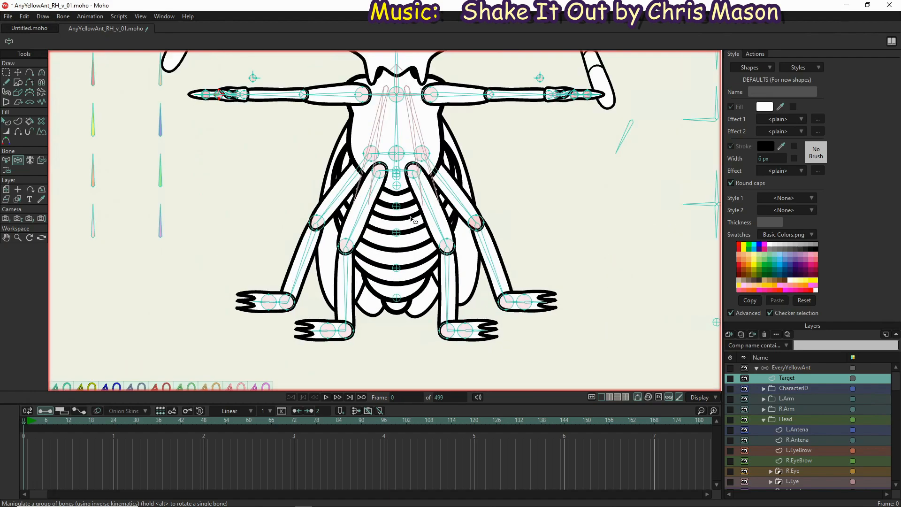
pyautogui.scroll(-1, 414, 219)
pyautogui.moveTo(395, 148); pyautogui.dragTo(408, 285)
pyautogui.scroll(4, 402, 265)
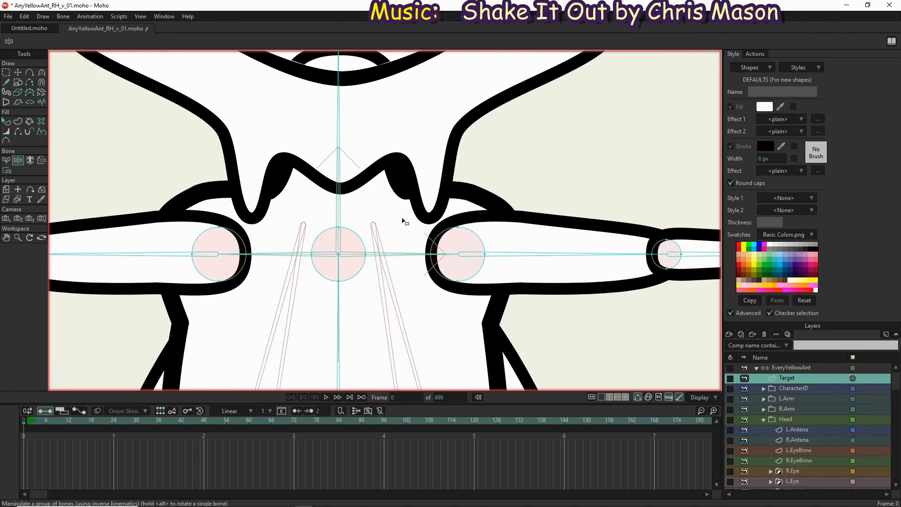
pyautogui.scroll(-4, 412, 218)
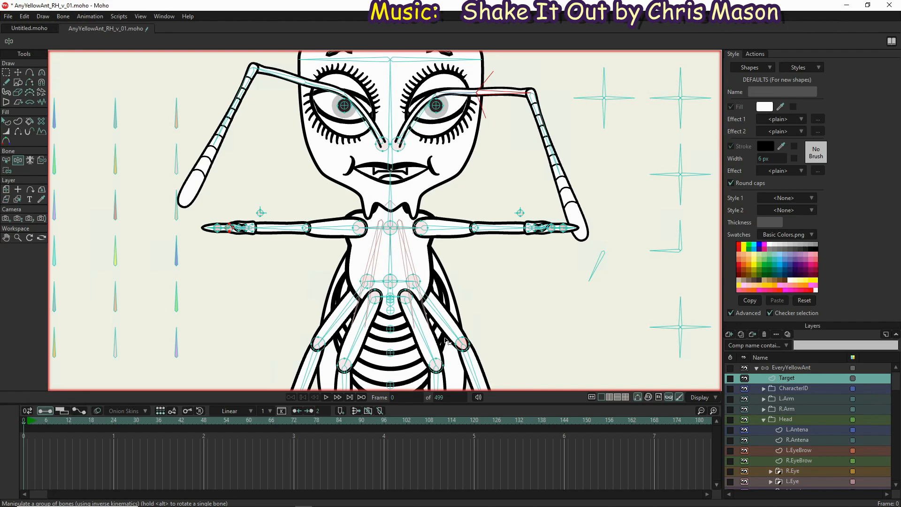
pyautogui.scroll(-2, 423, 244)
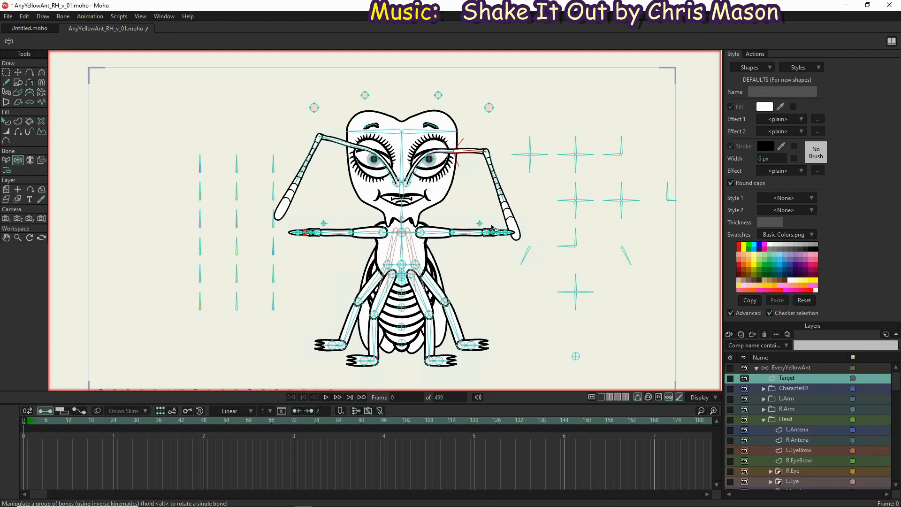
pyautogui.scroll(6, 479, 238)
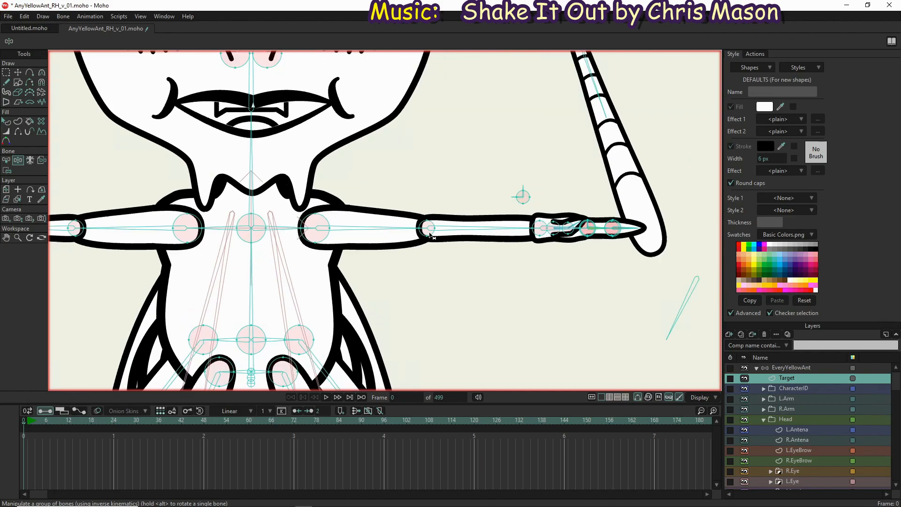
pyautogui.scroll(3, 430, 236)
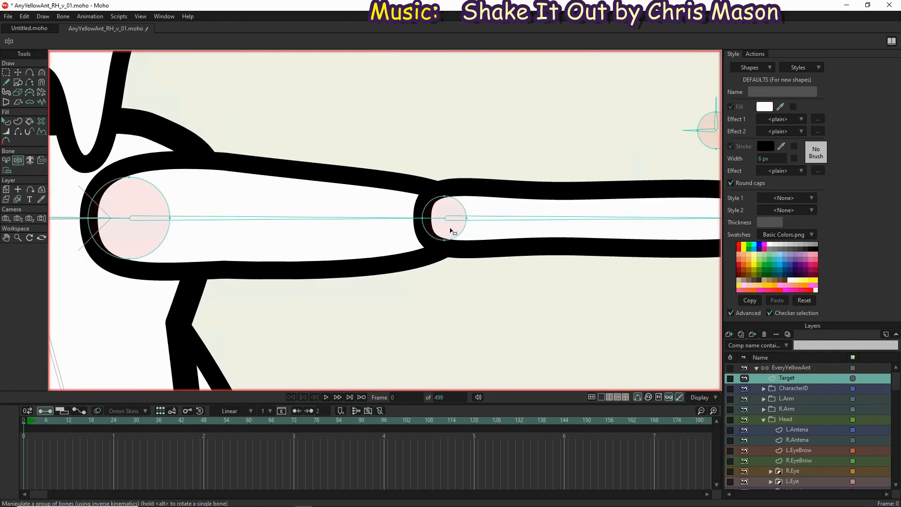
pyautogui.scroll(-6, 448, 234)
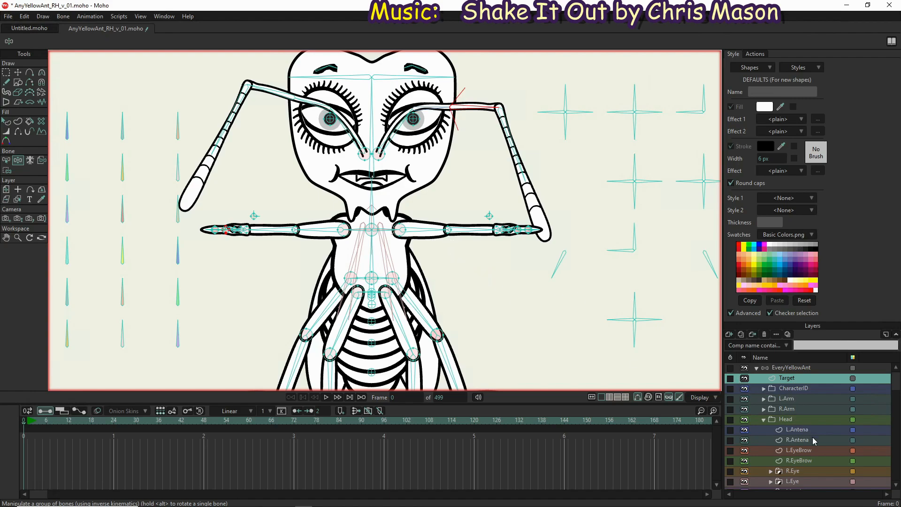
# Bind all points of the Skull layer to the Head bone
pyautogui.scroll(-2, 799, 463)
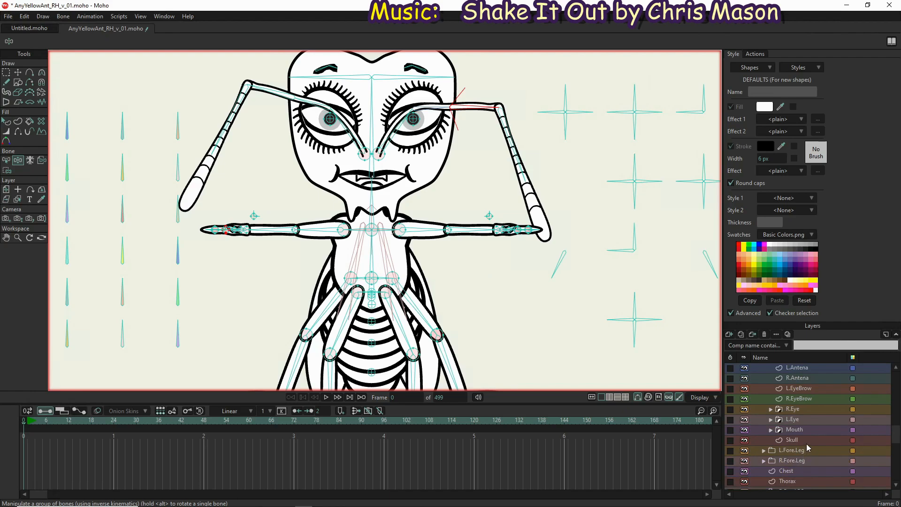
pyautogui.click(804, 440)
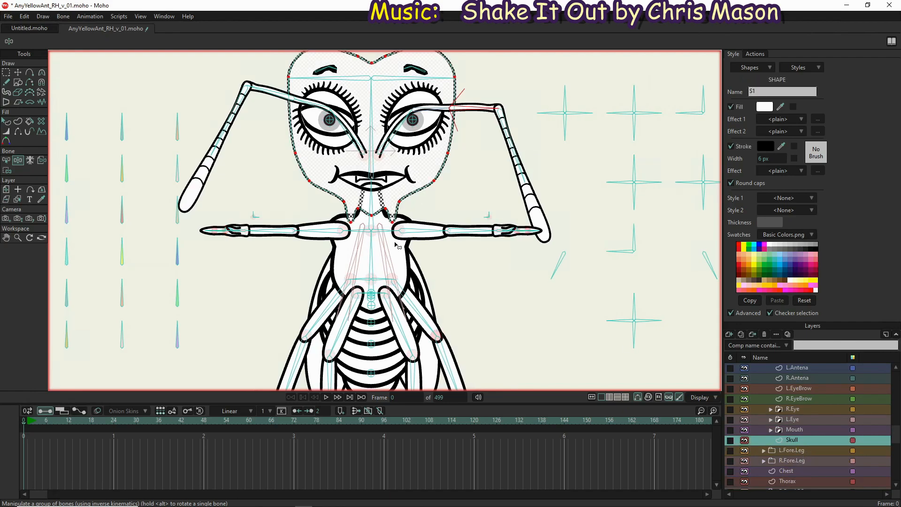
pyautogui.scroll(3, 397, 245)
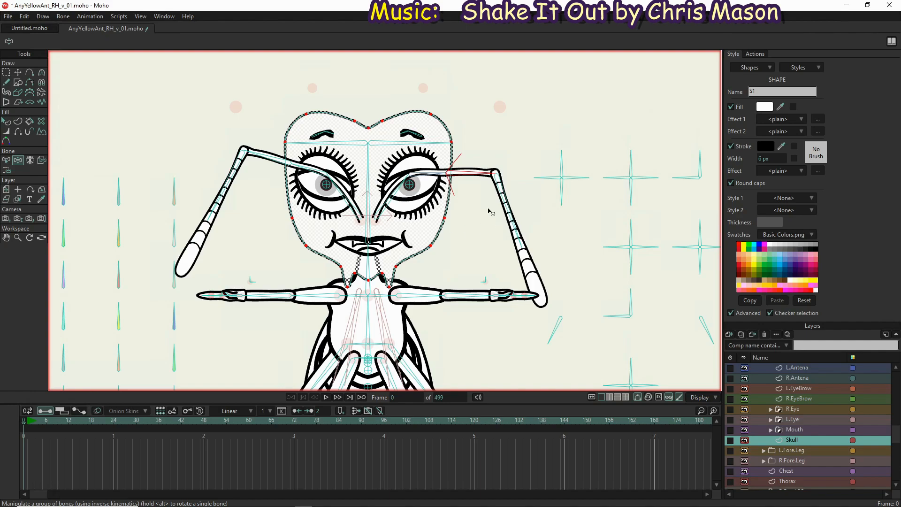
pyautogui.scroll(-3, 489, 212)
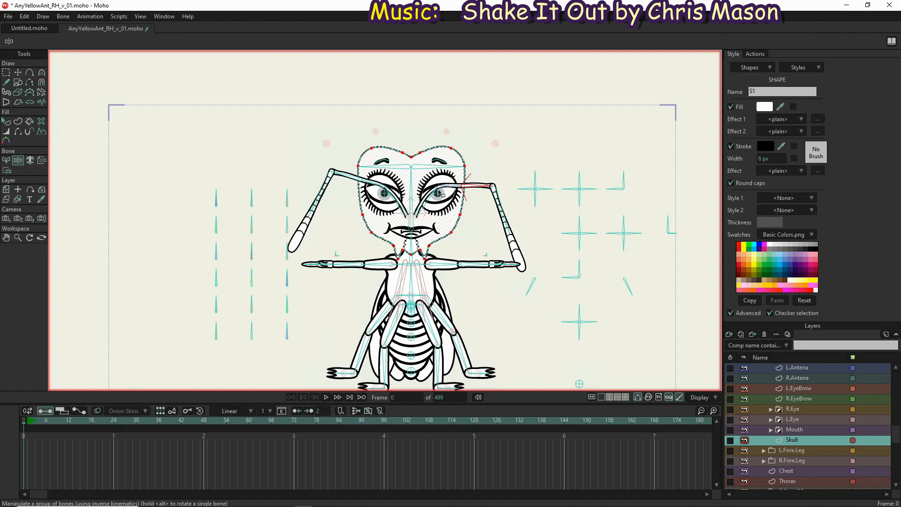
pyautogui.press('b')
pyautogui.click(412, 186)
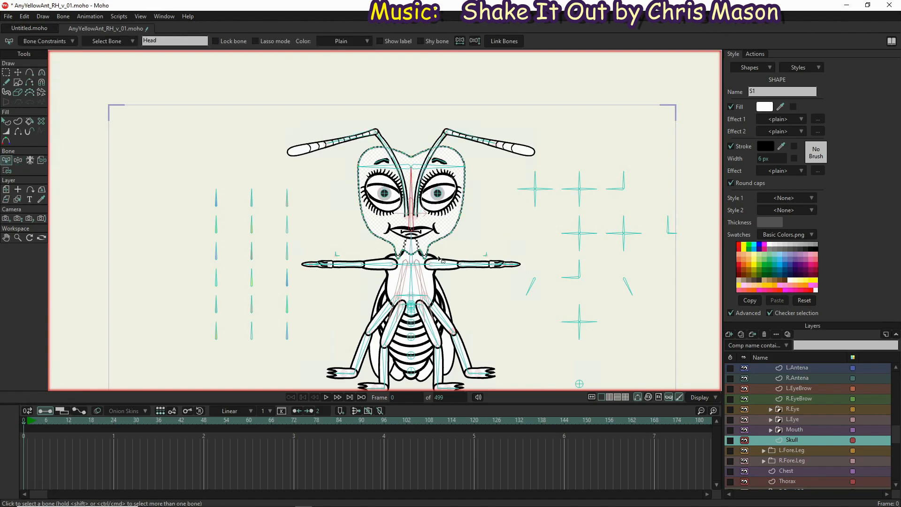
pyautogui.press('i')
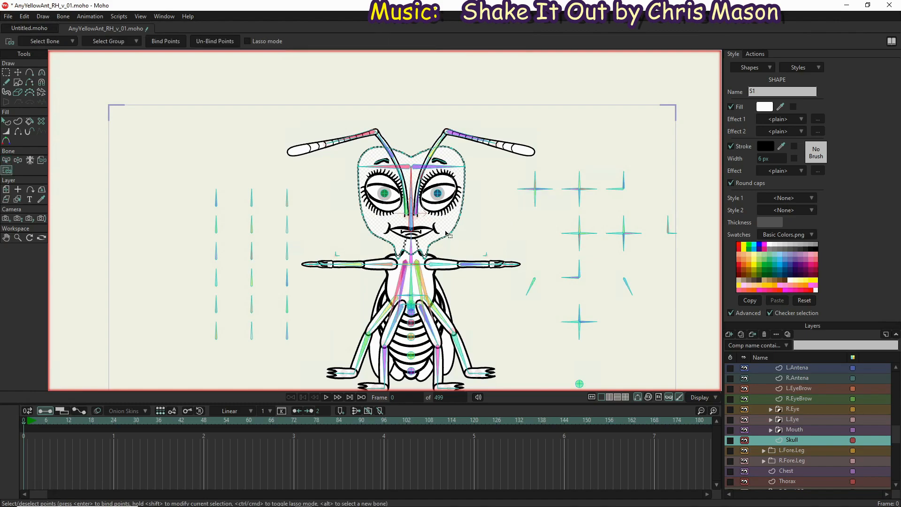
pyautogui.click(454, 227)
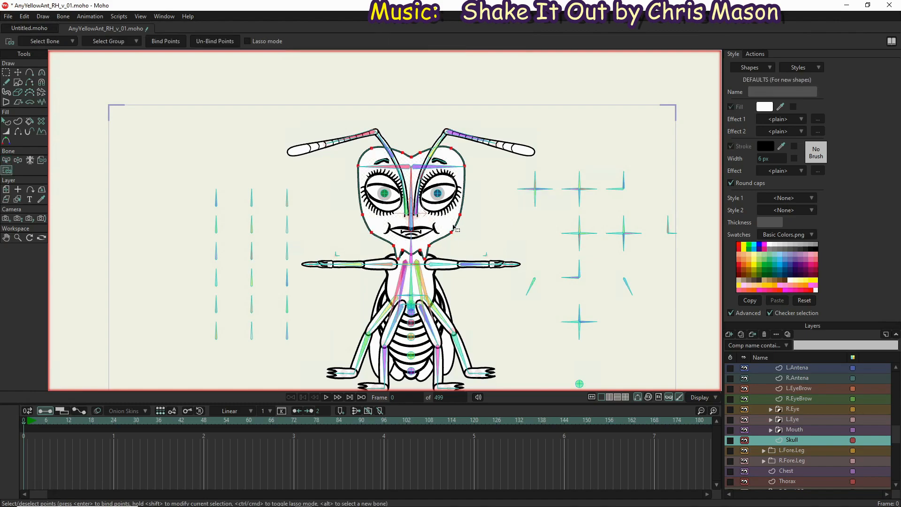
pyautogui.click(166, 41)
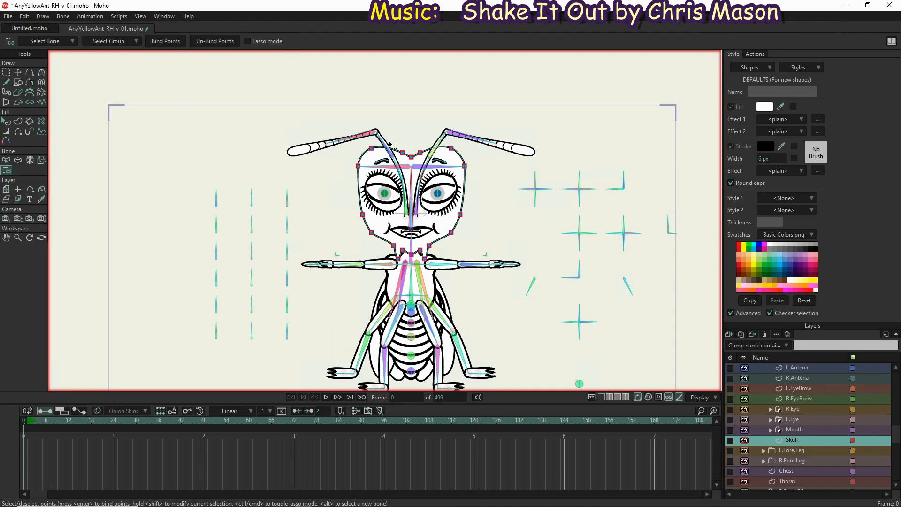
# Bind the skull's outer point beside the ant's right eyebrow to the RForehead bone
pyautogui.scroll(3, 416, 132)
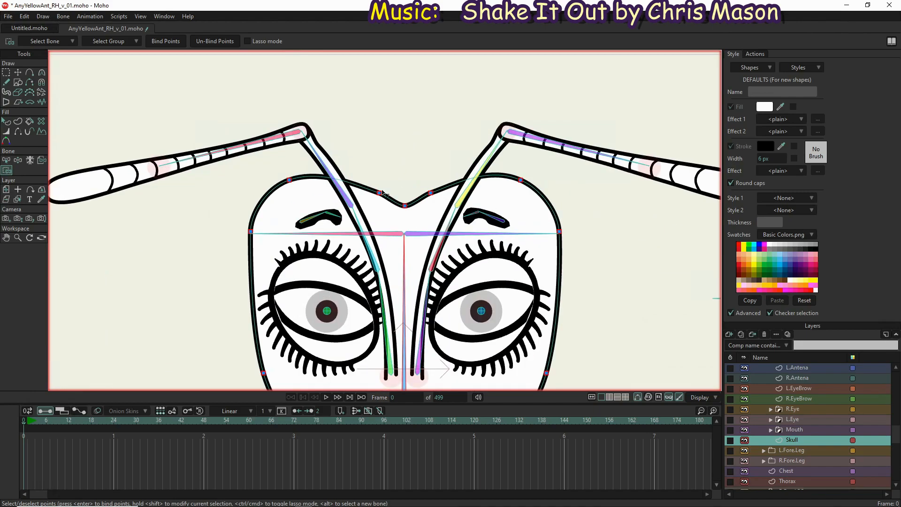
pyautogui.press('z')
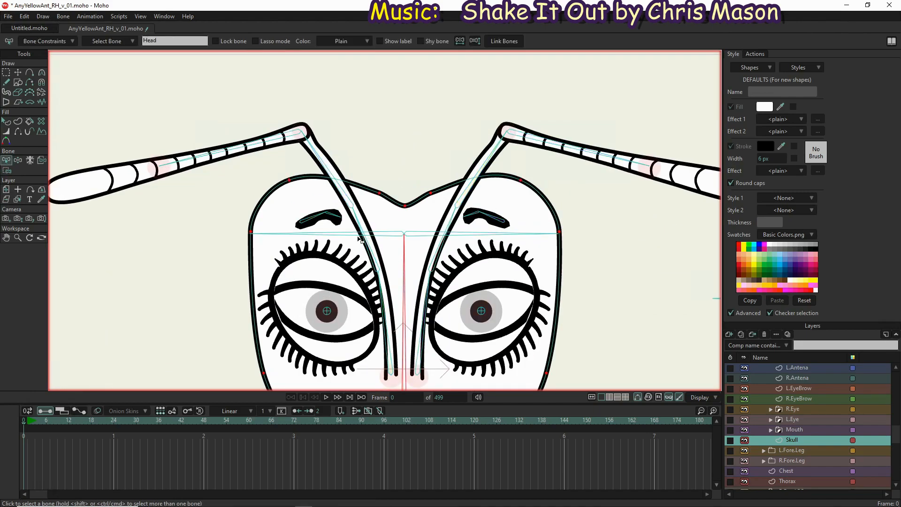
pyautogui.click(349, 236)
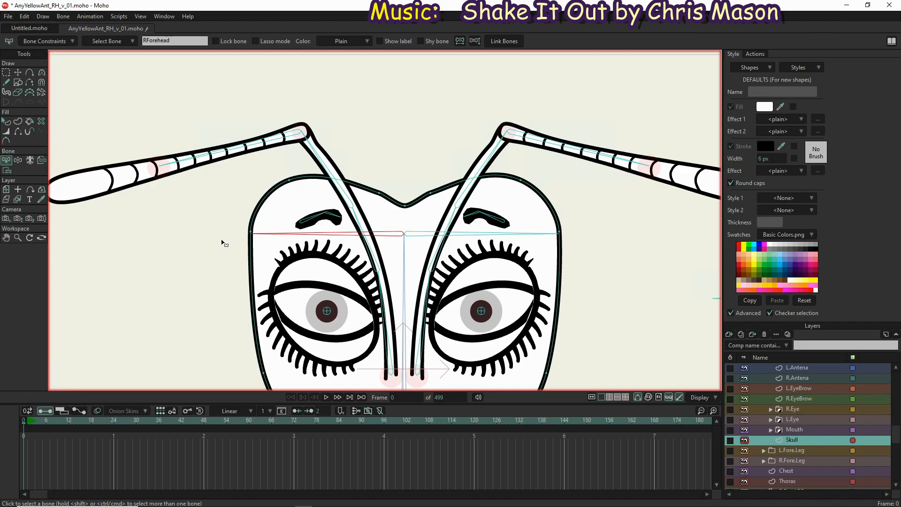
pyautogui.press('i')
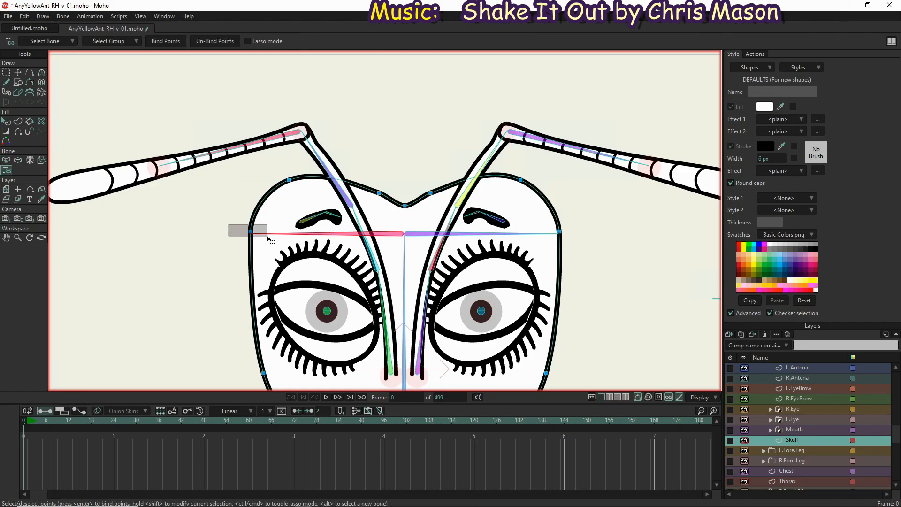
pyautogui.click(179, 39)
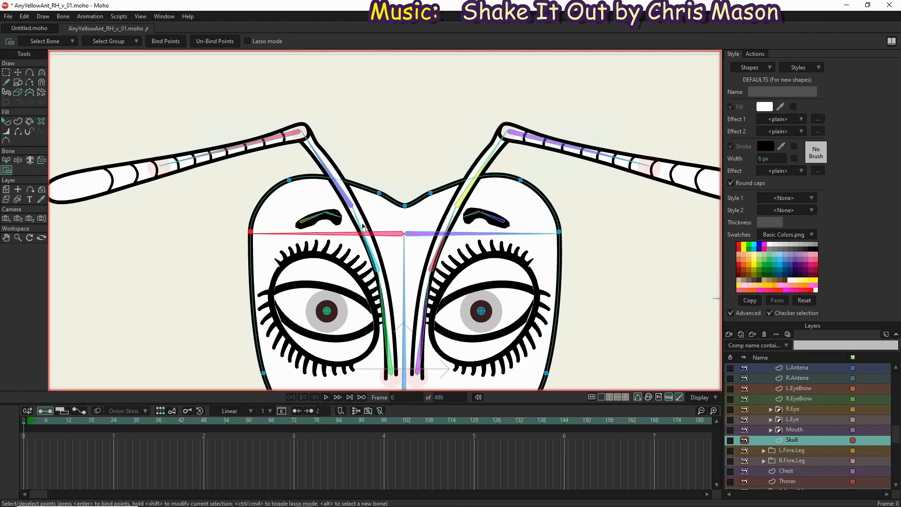
# Bind the skull's outer point beside the ant's left eyebrow to the LForeHead bone
pyautogui.press('b')
pyautogui.click(531, 235)
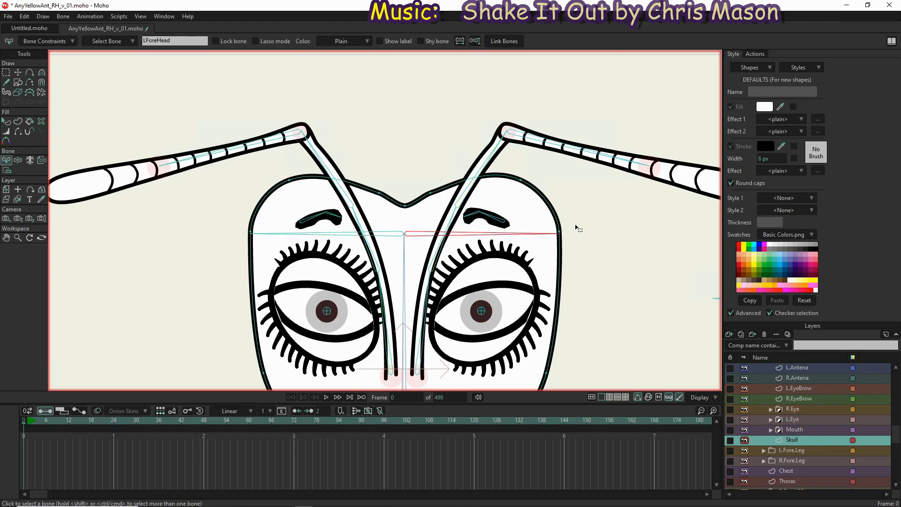
pyautogui.press('i')
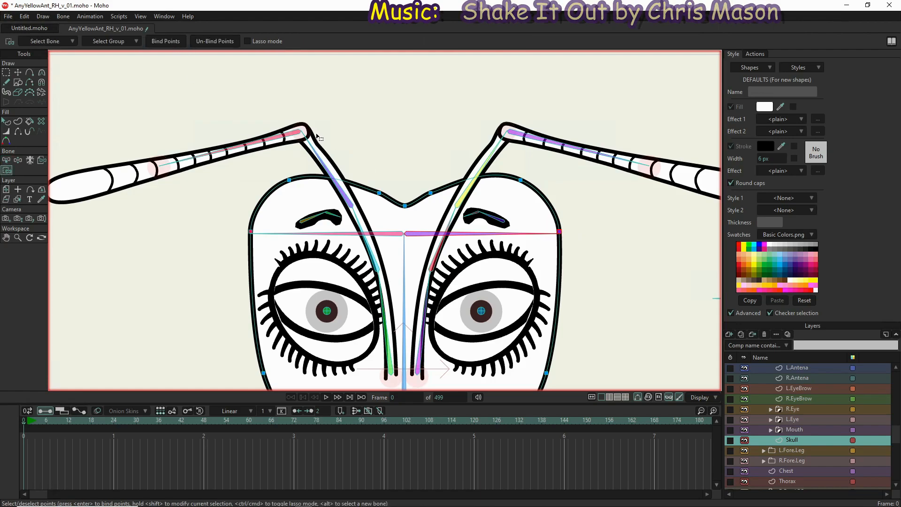
# Test the skull's binding with Manipulate Bones, using the Head bone and the right forehead bone
pyautogui.scroll(-5, 317, 137)
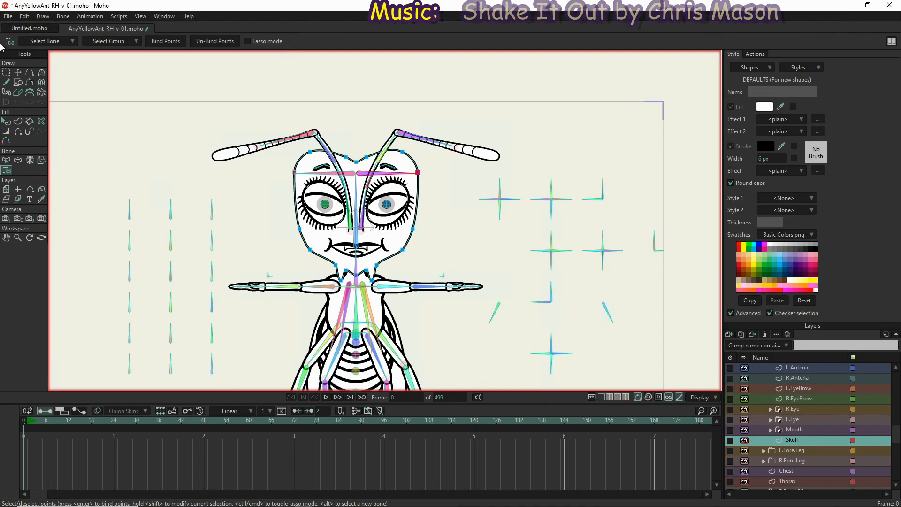
pyautogui.click(18, 160)
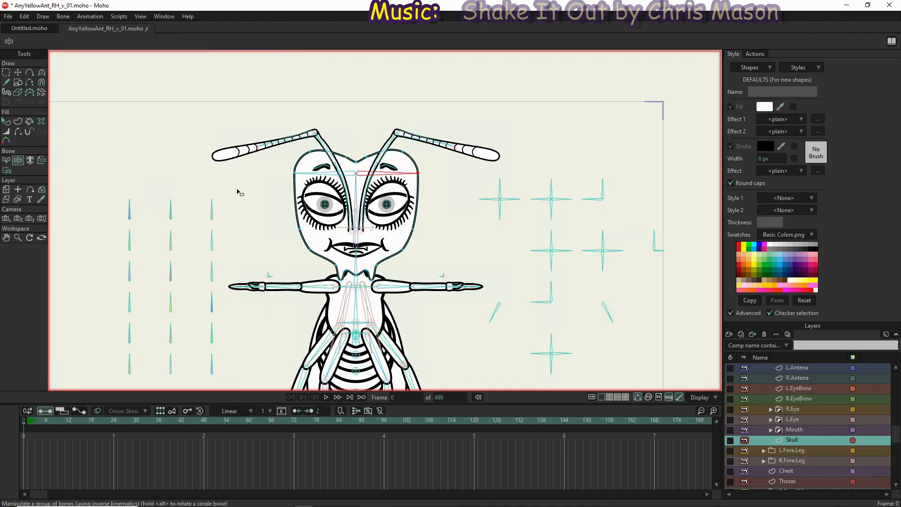
pyautogui.moveTo(355, 187); pyautogui.dragTo(361, 4)
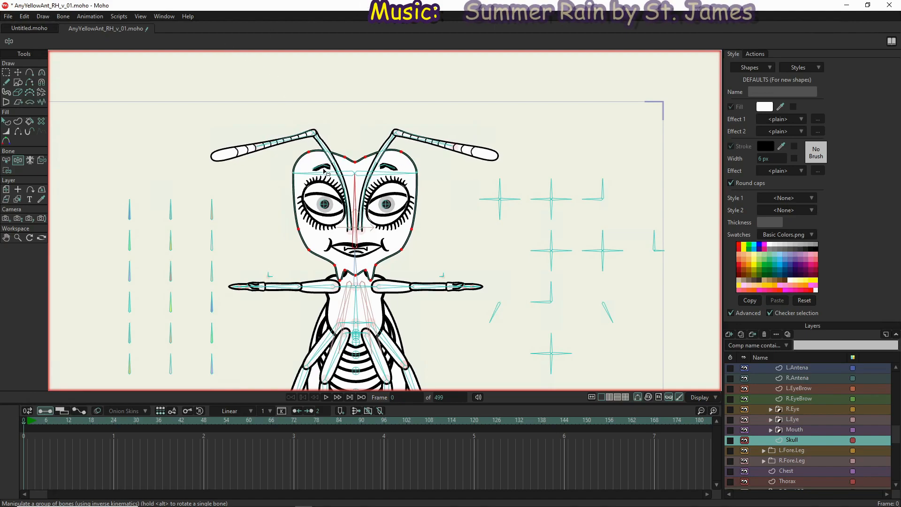
pyautogui.click(310, 176)
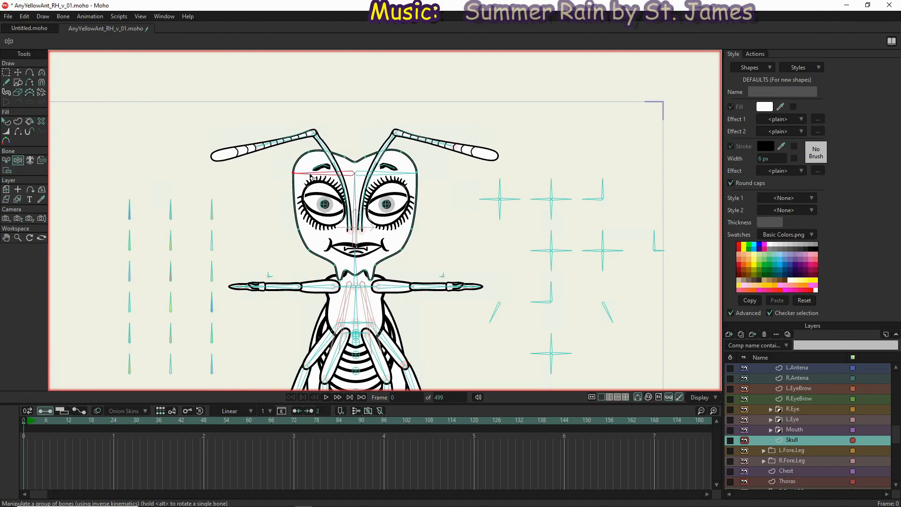
pyautogui.click(6, 72)
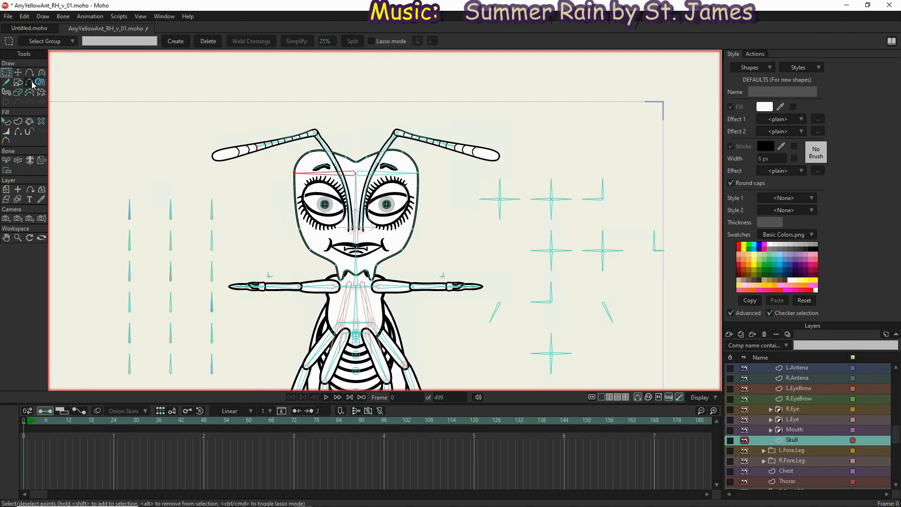
pyautogui.click(59, 42)
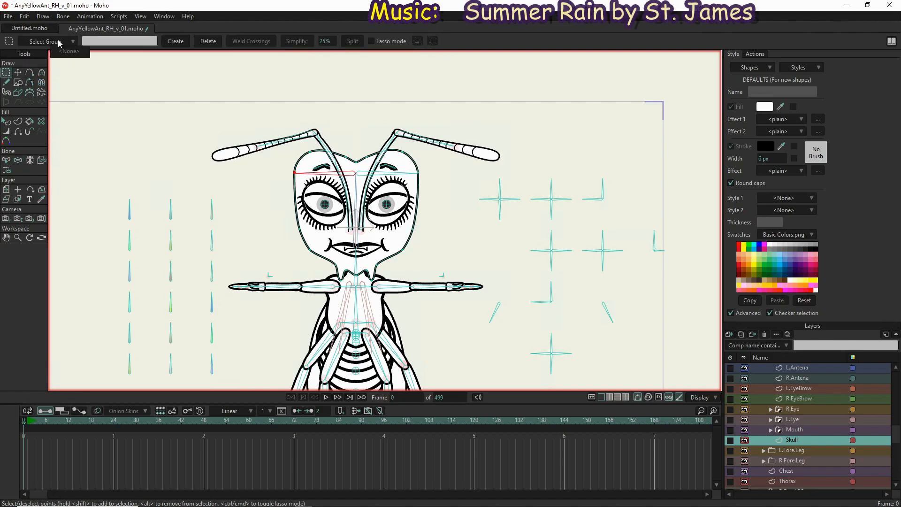
pyautogui.click(59, 42)
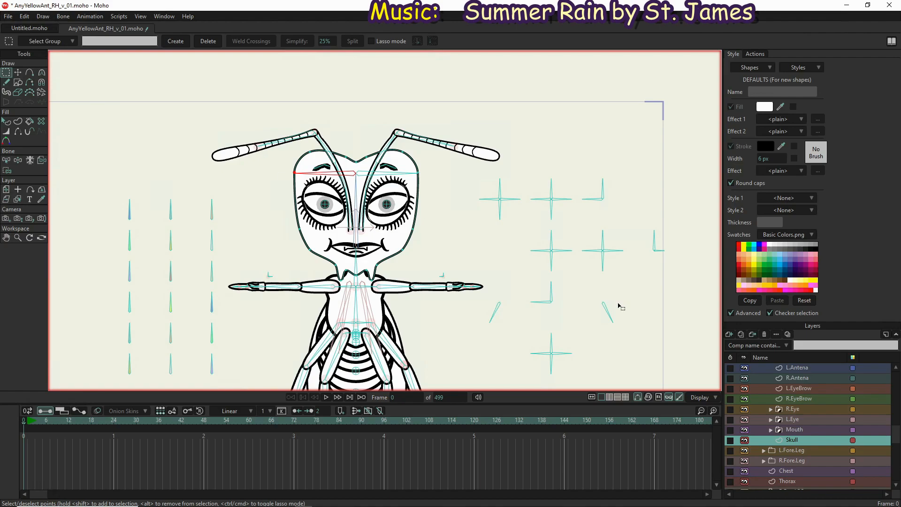
# Rename the RForehead bone of the EveryYellowAnt rig as a temple bone, keeping the R prefix
pyautogui.scroll(2, 803, 392)
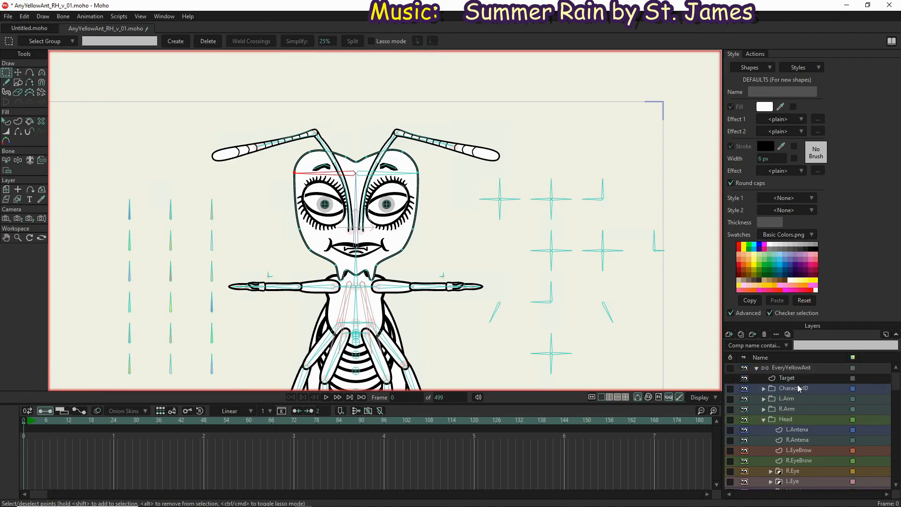
pyautogui.click(797, 371)
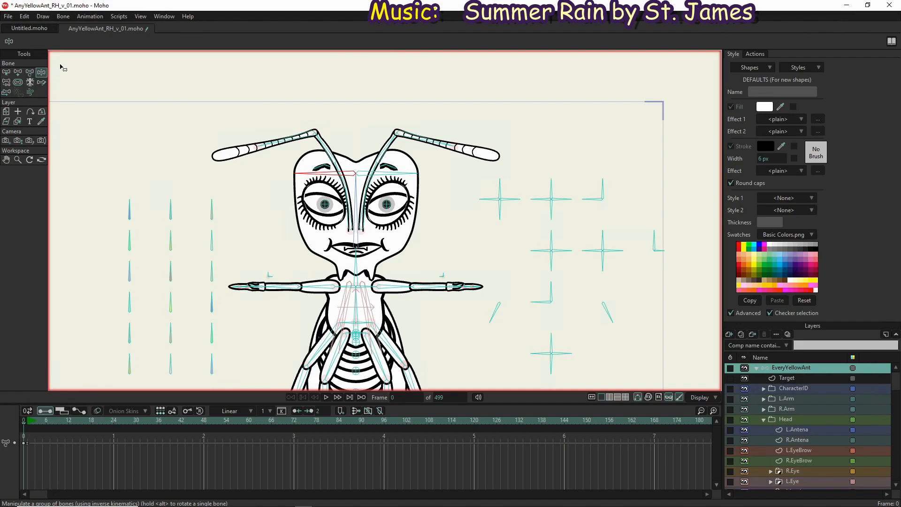
pyautogui.click(5, 73)
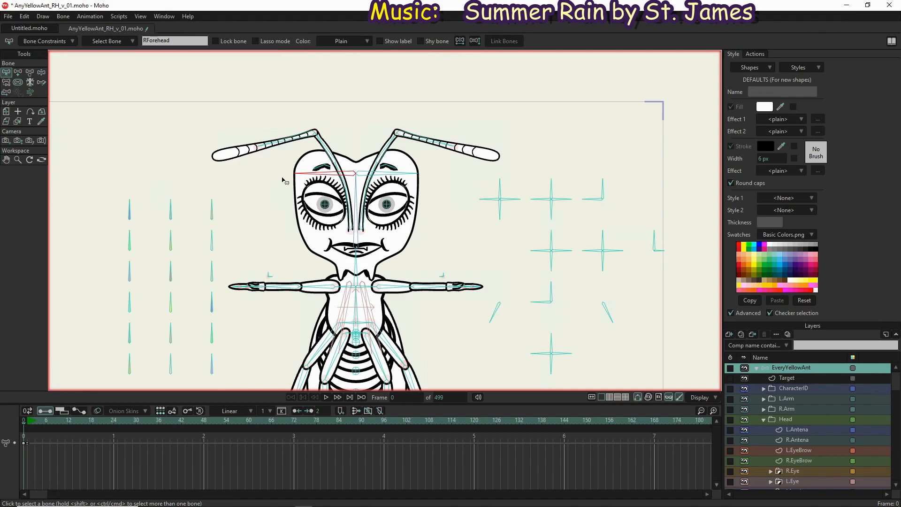
pyautogui.doubleClick(184, 42)
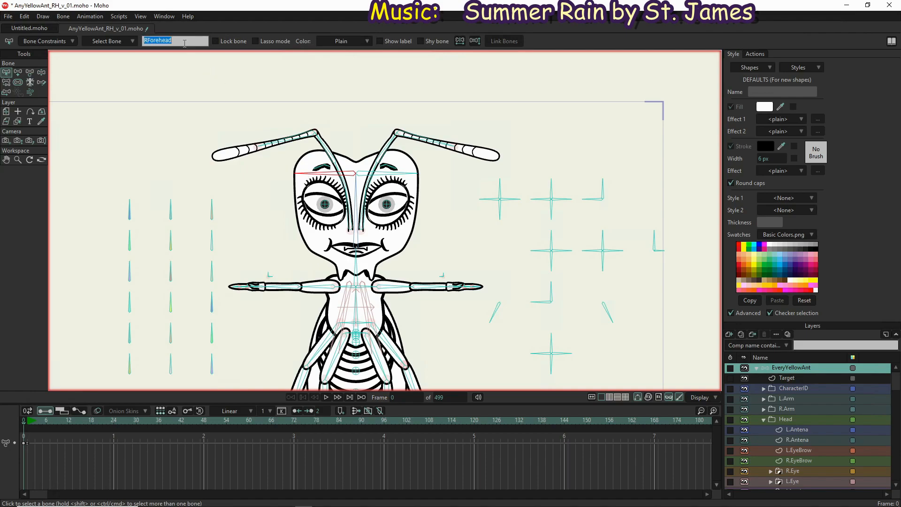
pyautogui.write('RTemple')
# Rename the LForeHead bone of the EveryYellowAnt rig to LTemple
pyautogui.click(415, 174)
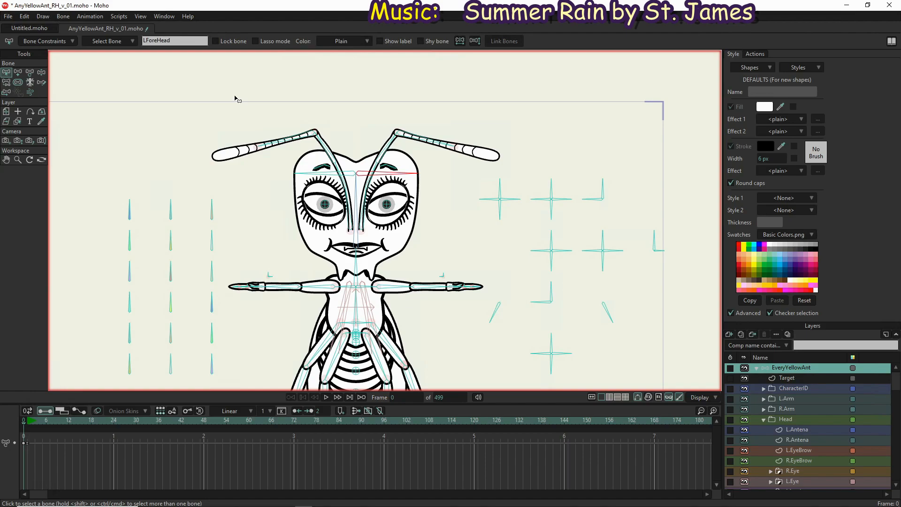
pyautogui.doubleClick(185, 42)
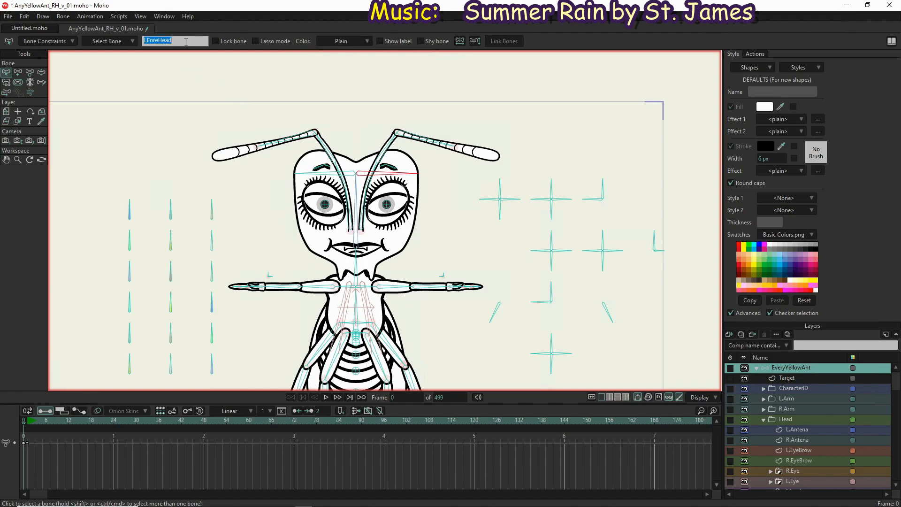
pyautogui.write('LTemple')
pyautogui.press('Return')
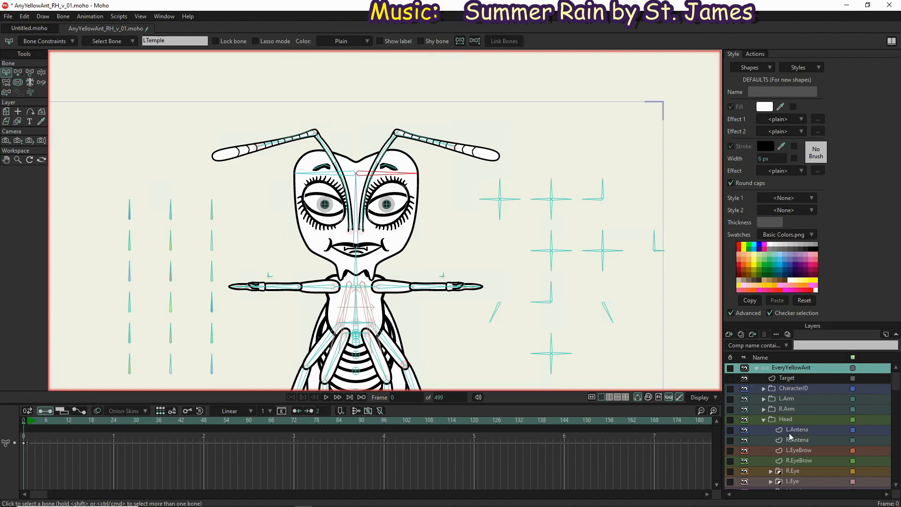
# Expand the R.Eye group and examine its group mask settings, leaving them as they are
pyautogui.scroll(-3, 808, 440)
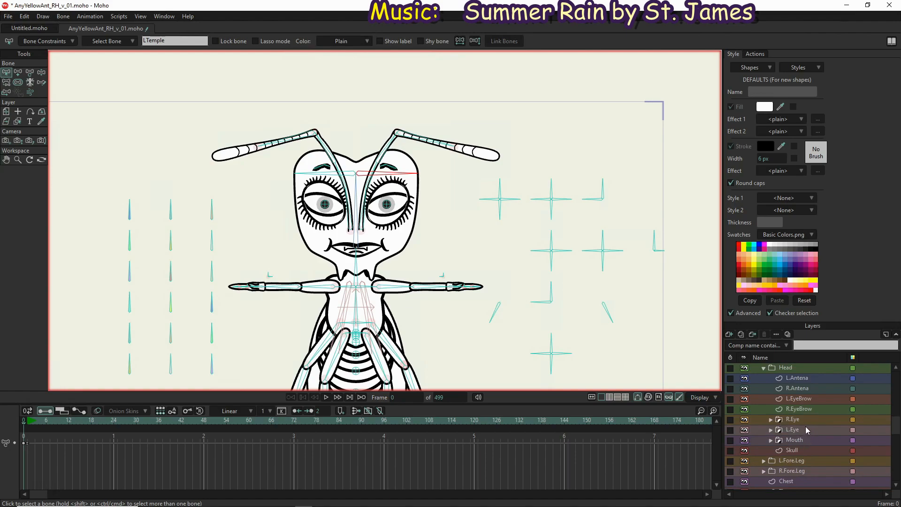
pyautogui.click(770, 419)
pyautogui.scroll(-2, 772, 429)
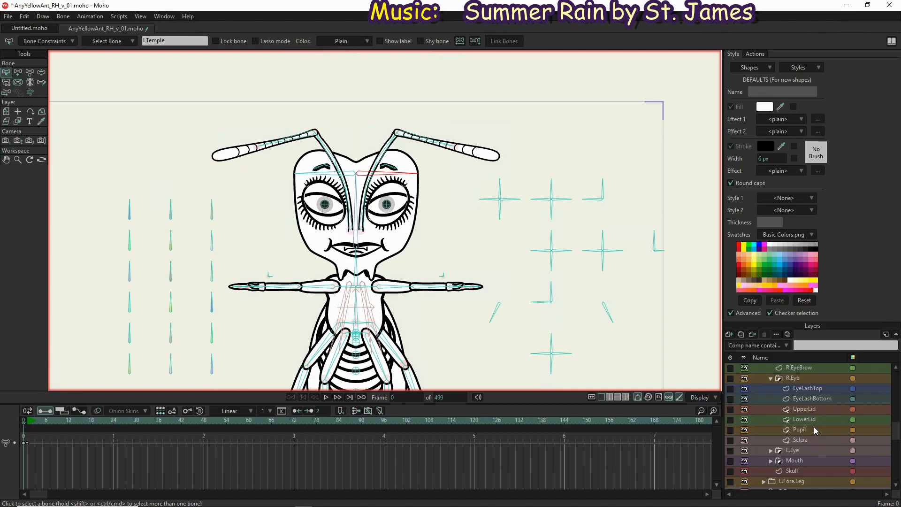
pyautogui.doubleClick(801, 378)
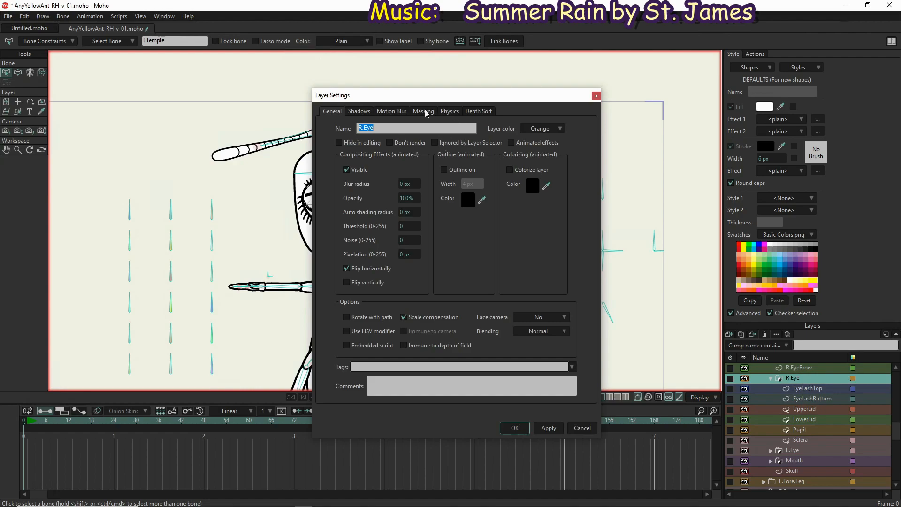
pyautogui.click(424, 112)
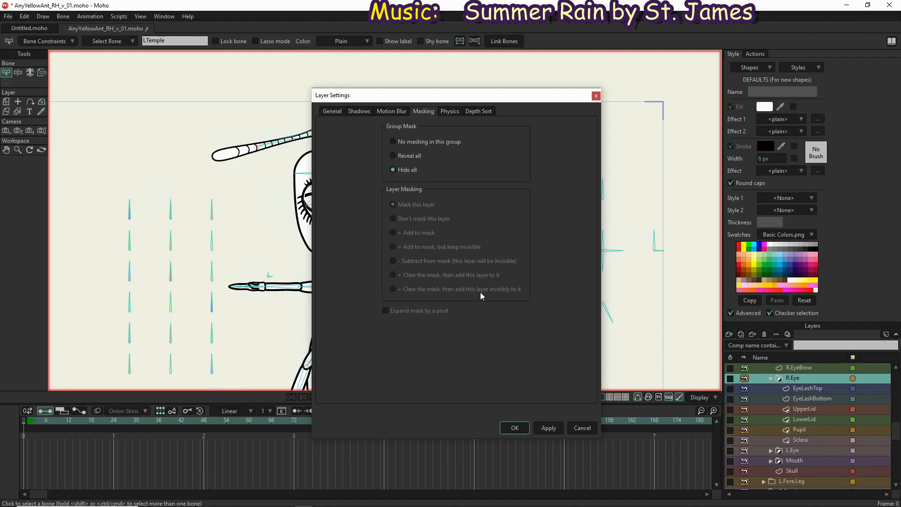
pyautogui.click(587, 429)
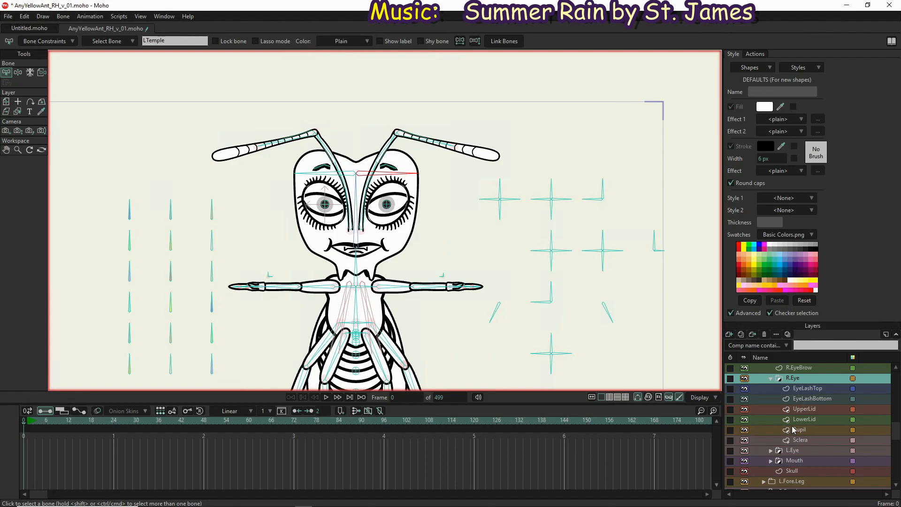
# Examine the masking settings of the EyeLashTop layer without changing them, and collapse the R.Eye group
pyautogui.click(806, 390)
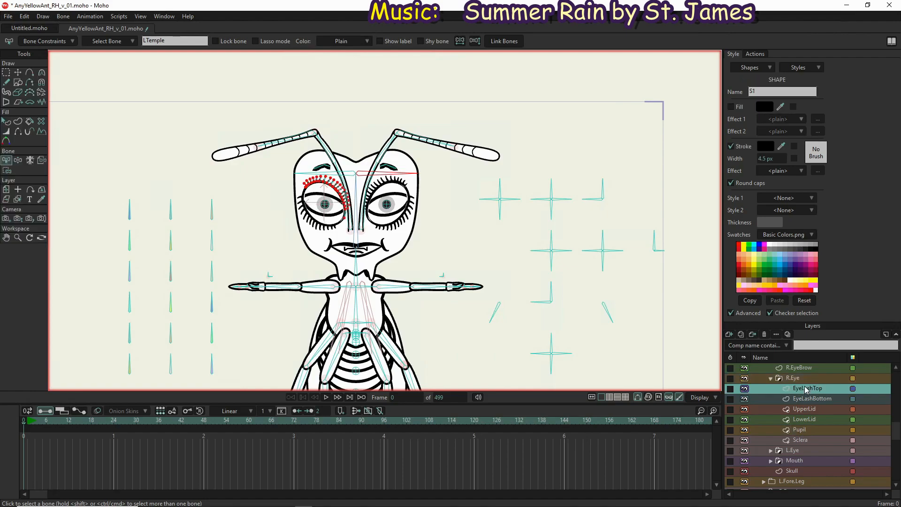
pyautogui.doubleClick(773, 391)
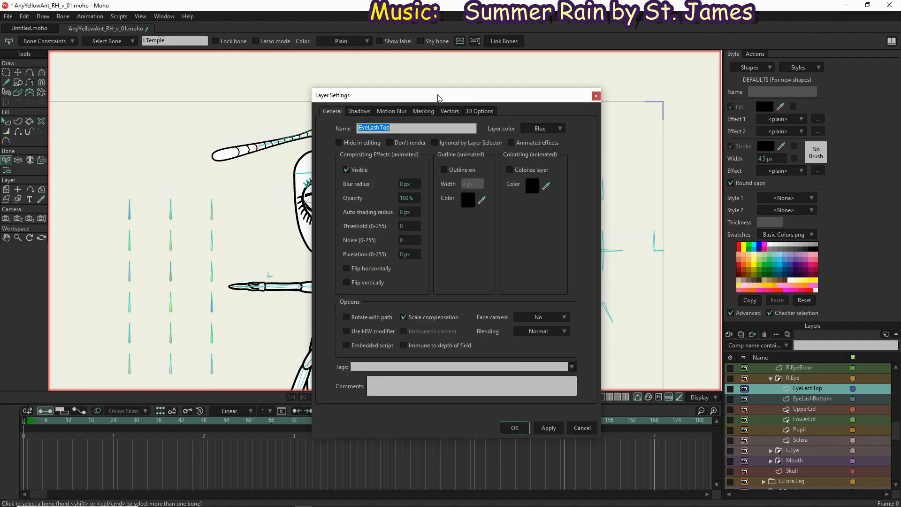
pyautogui.click(422, 112)
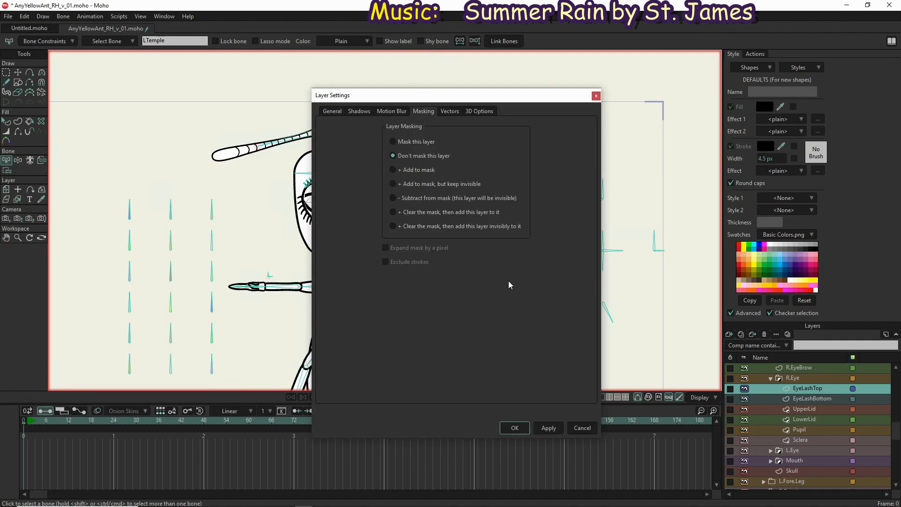
pyautogui.click(582, 428)
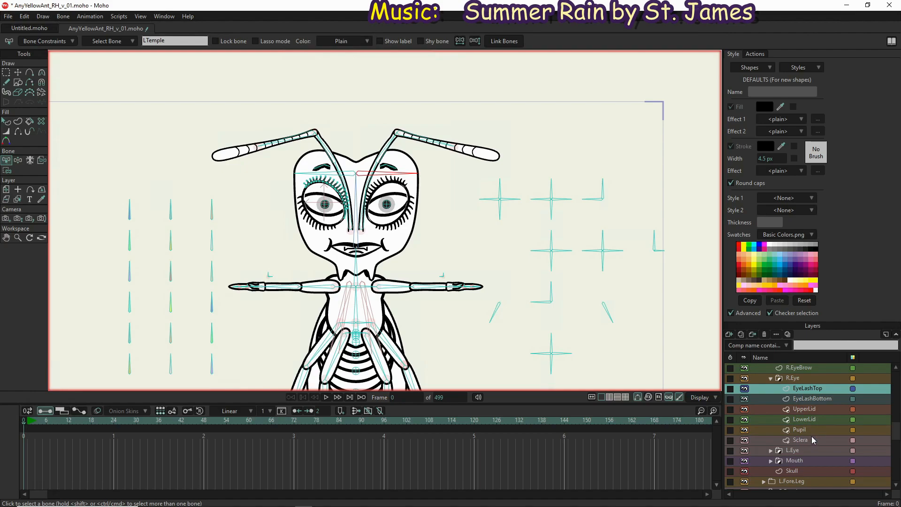
pyautogui.click(771, 379)
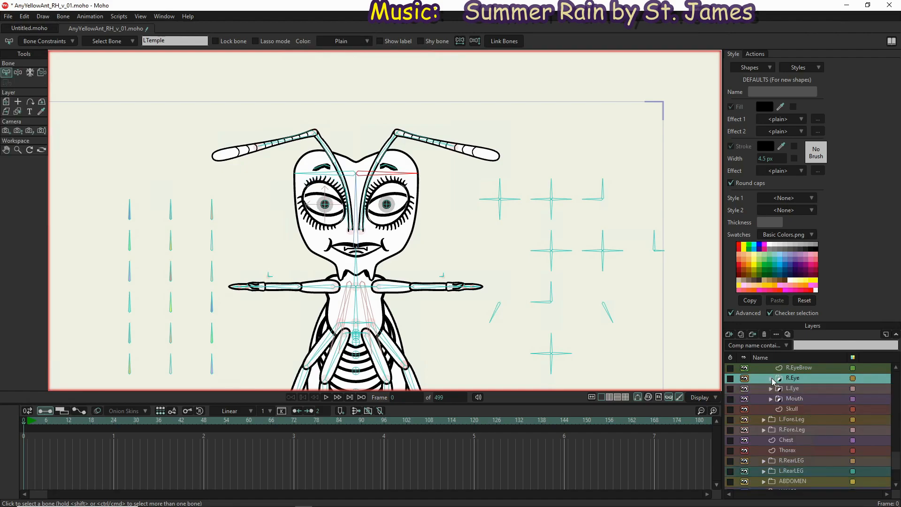
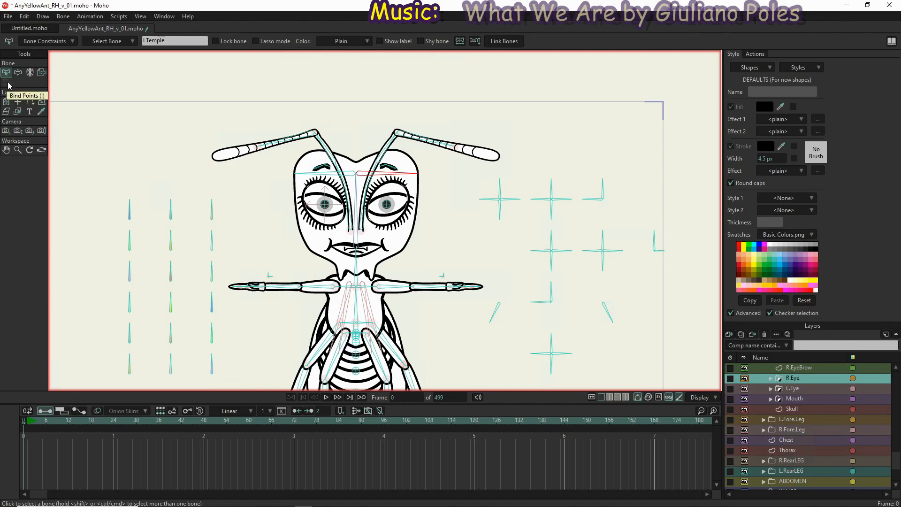
# Bind the R.Eye, L.Eye and Mouth groups each to the Head bone with the Bind Layer tool
pyautogui.click(42, 73)
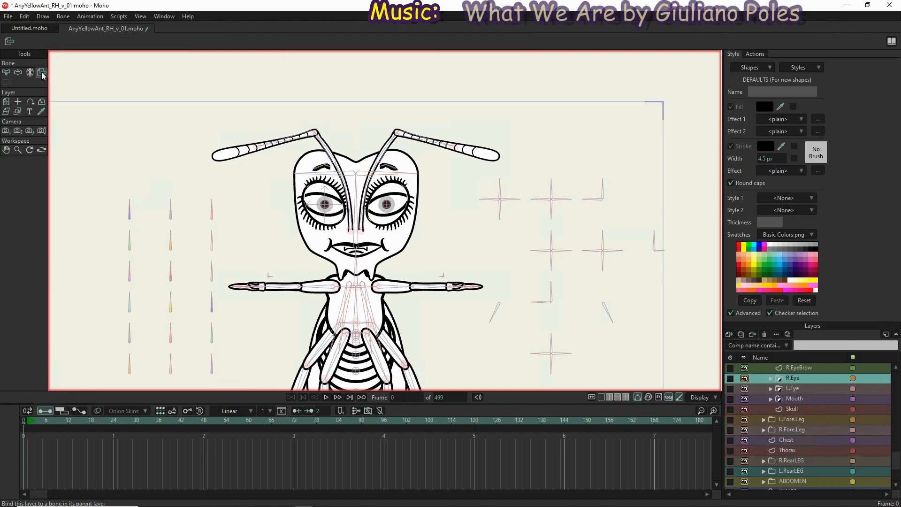
pyautogui.click(359, 190)
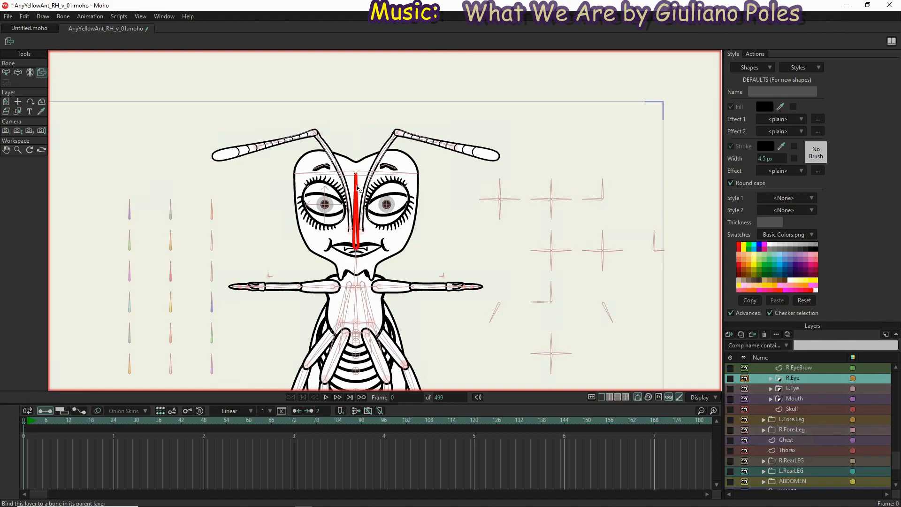
pyautogui.click(800, 389)
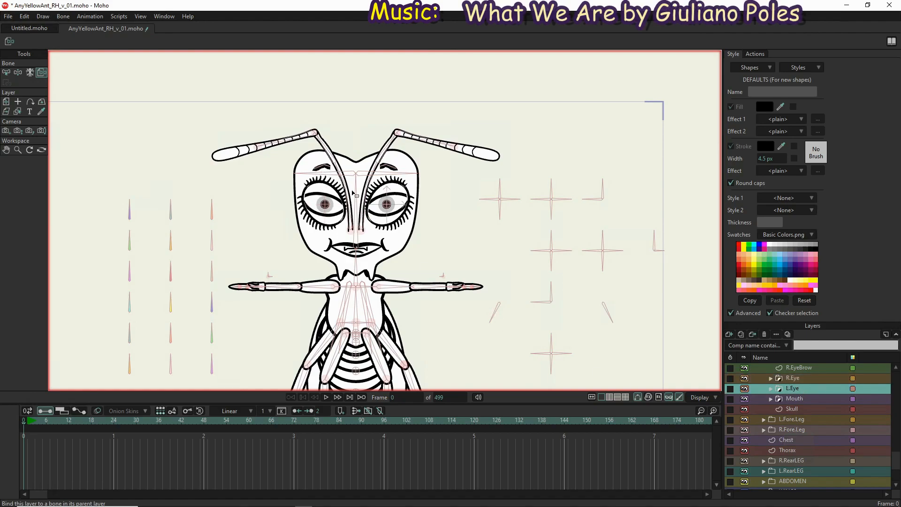
pyautogui.click(358, 197)
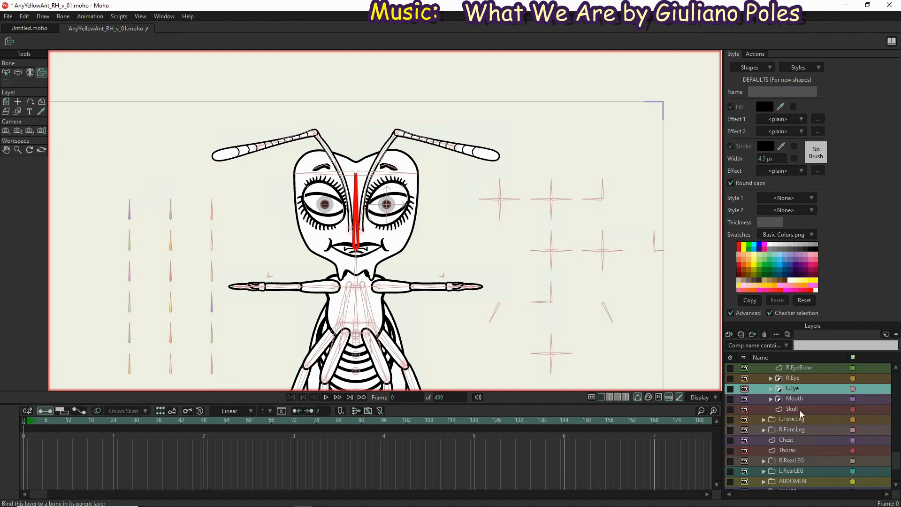
pyautogui.click(808, 402)
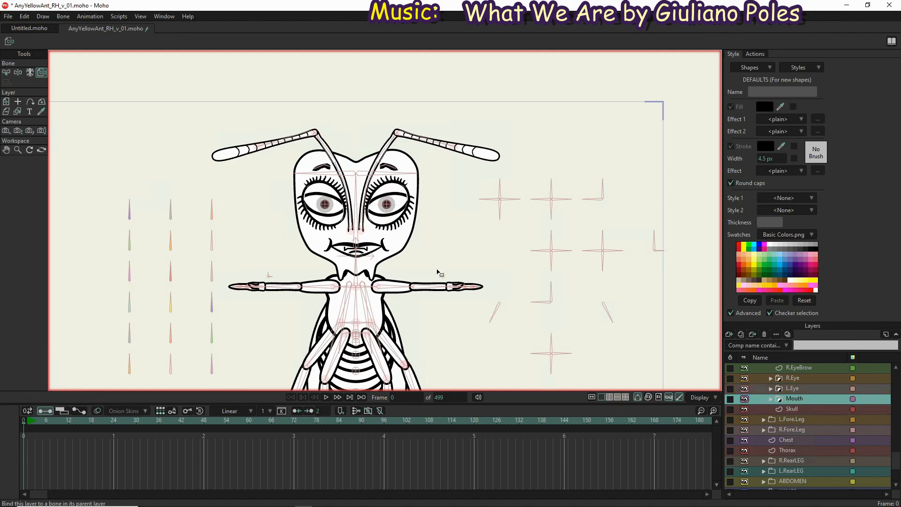
pyautogui.click(358, 237)
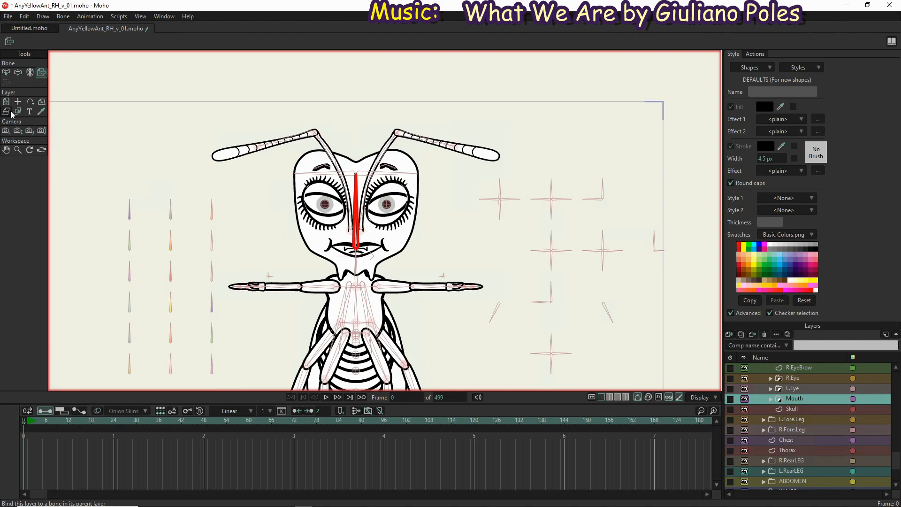
# Test the head binding by tilting the Head bone, and examine how the R.EyeBrow layer follows its bones
pyautogui.click(18, 73)
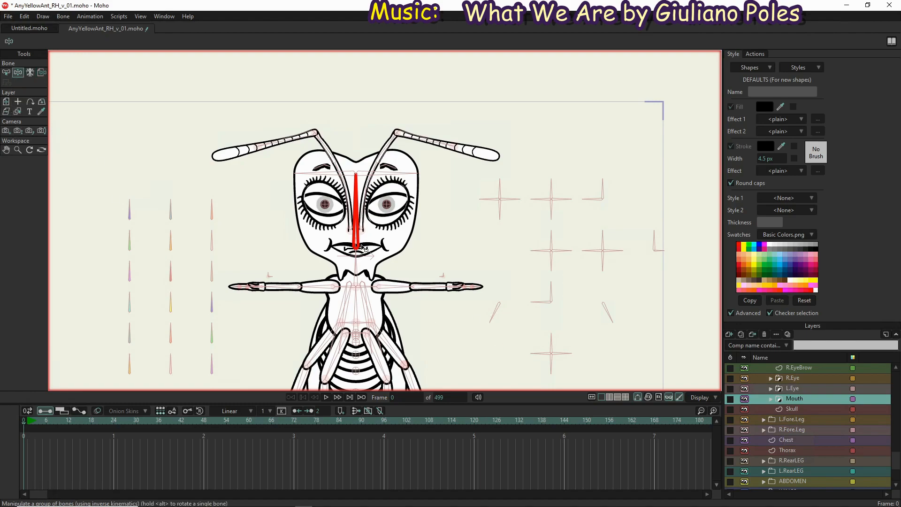
pyautogui.moveTo(363, 190); pyautogui.dragTo(418, 129)
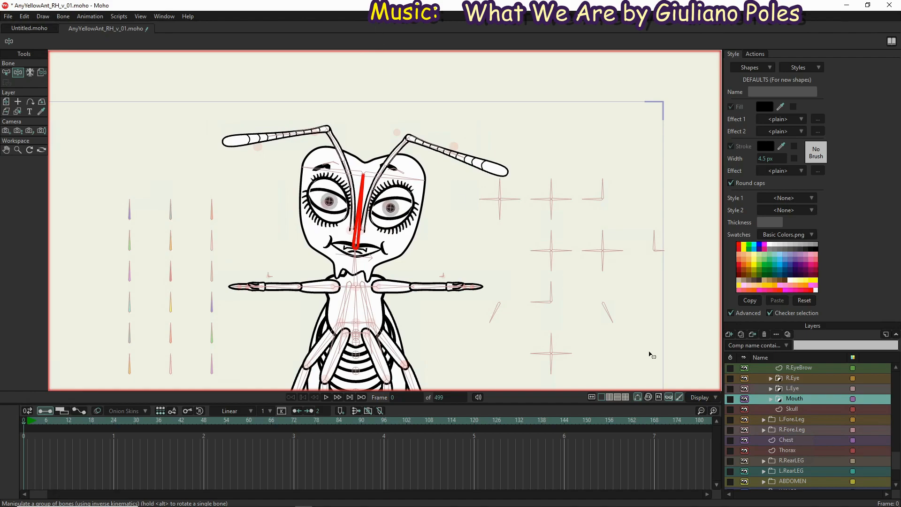
pyautogui.scroll(5, 801, 405)
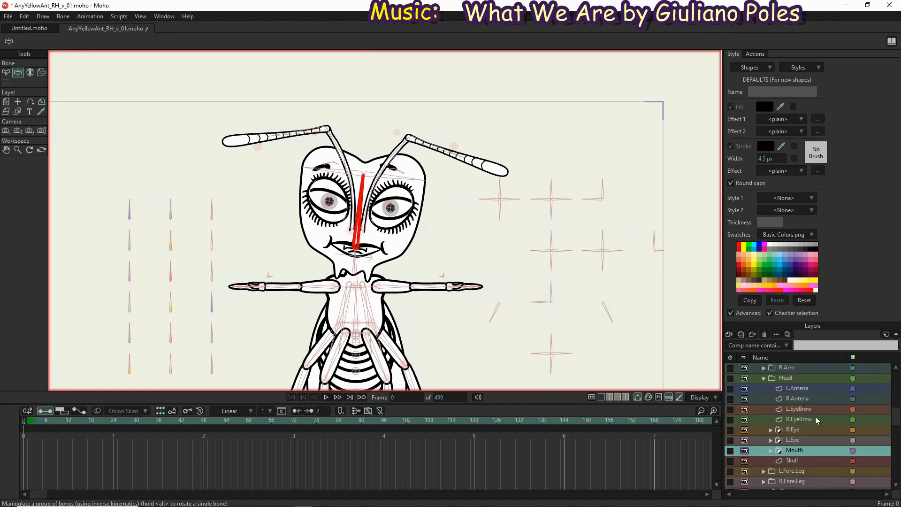
pyautogui.click(815, 421)
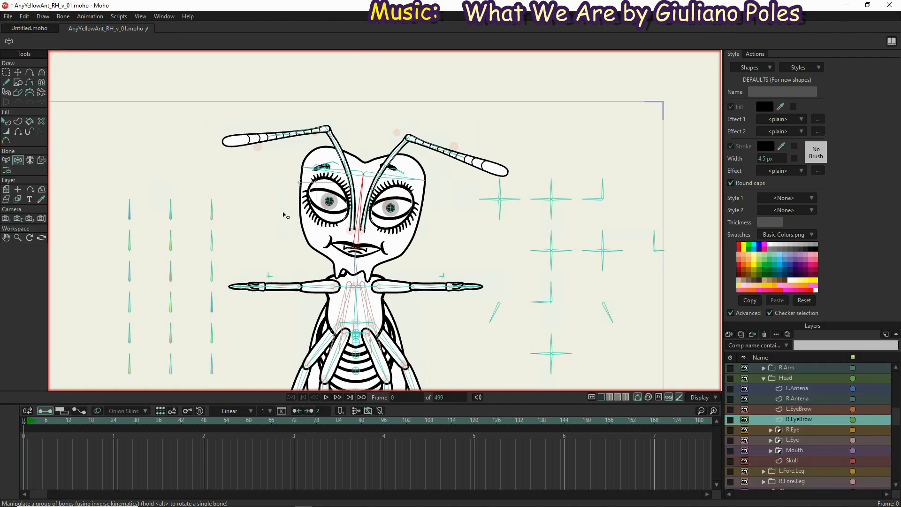
pyautogui.scroll(3, 327, 168)
pyautogui.scroll(2, 327, 168)
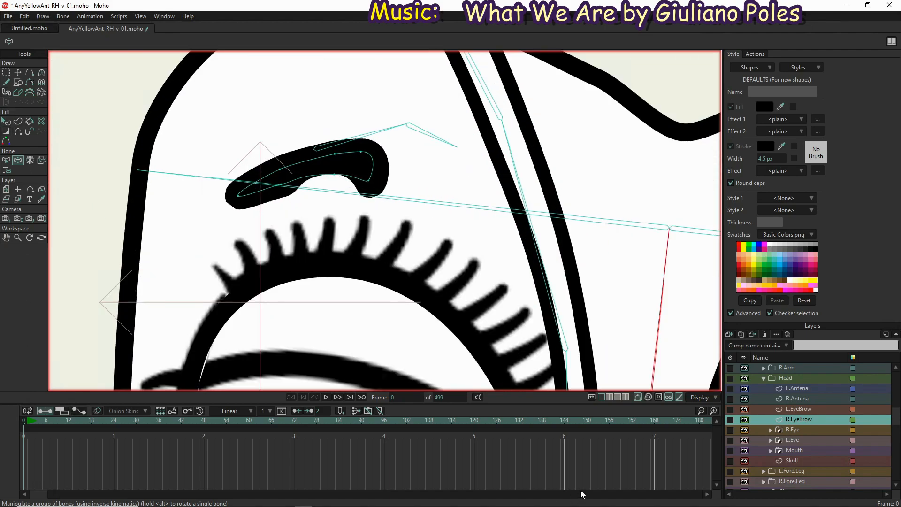
pyautogui.scroll(-1, 441, 194)
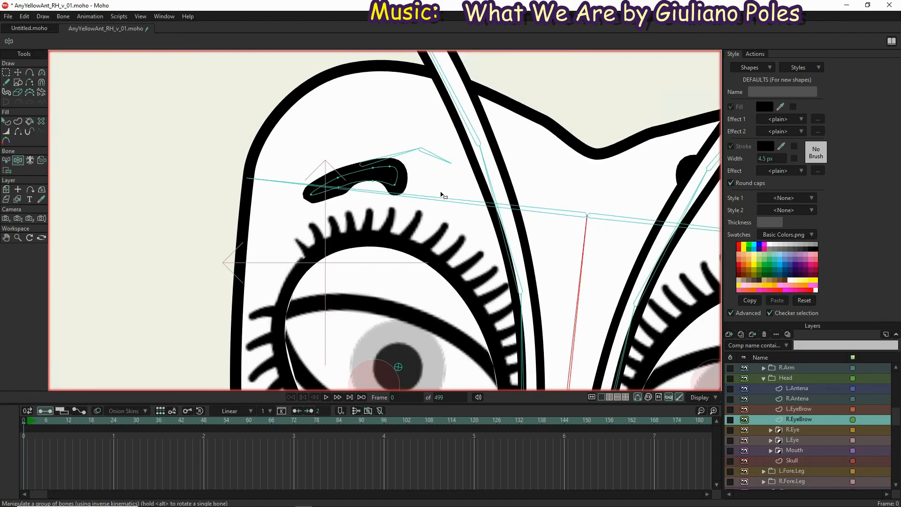
pyautogui.scroll(-2, 441, 193)
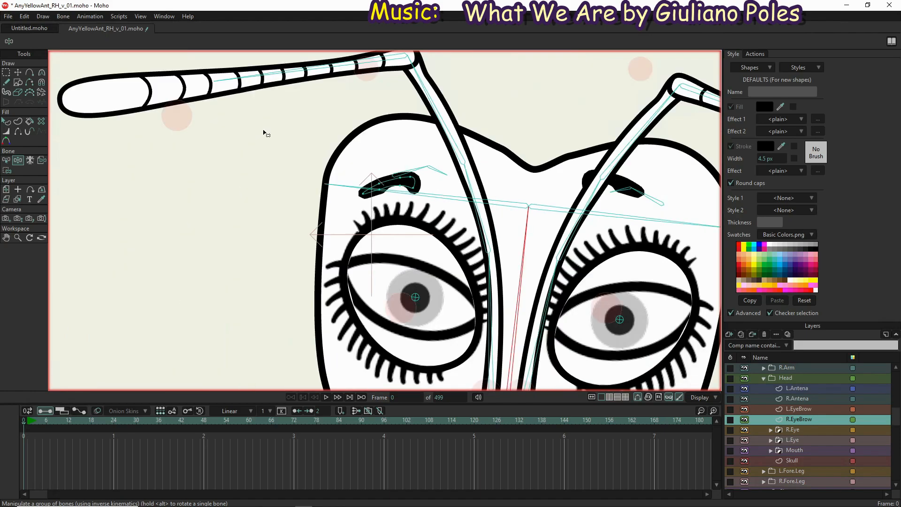
pyautogui.click(6, 160)
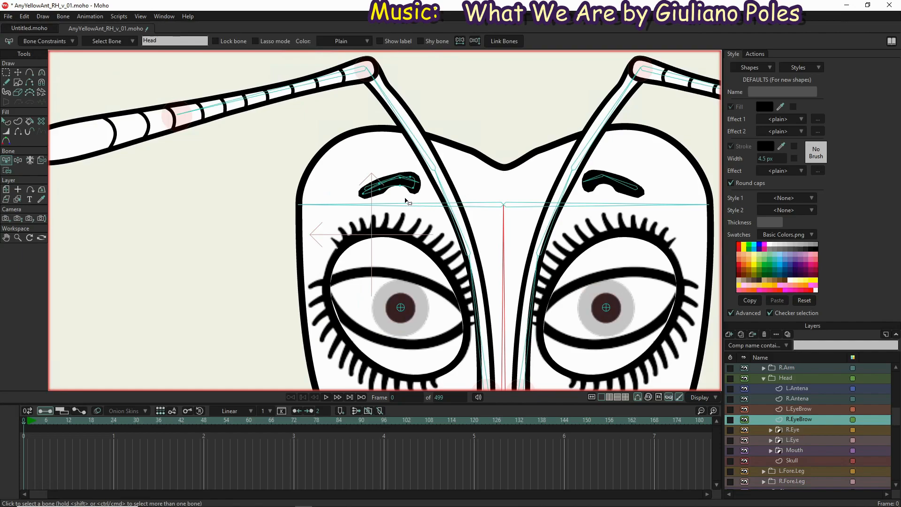
# On the EveryYellowAnt bone layer, shift the outer bone of the right eyebrow slightly down with Transform Bone
pyautogui.scroll(5, 407, 184)
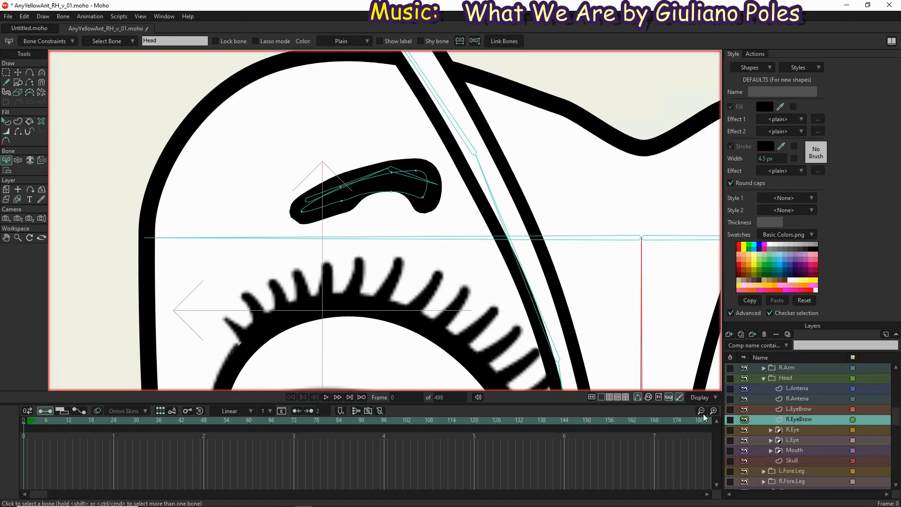
pyautogui.scroll(4, 822, 401)
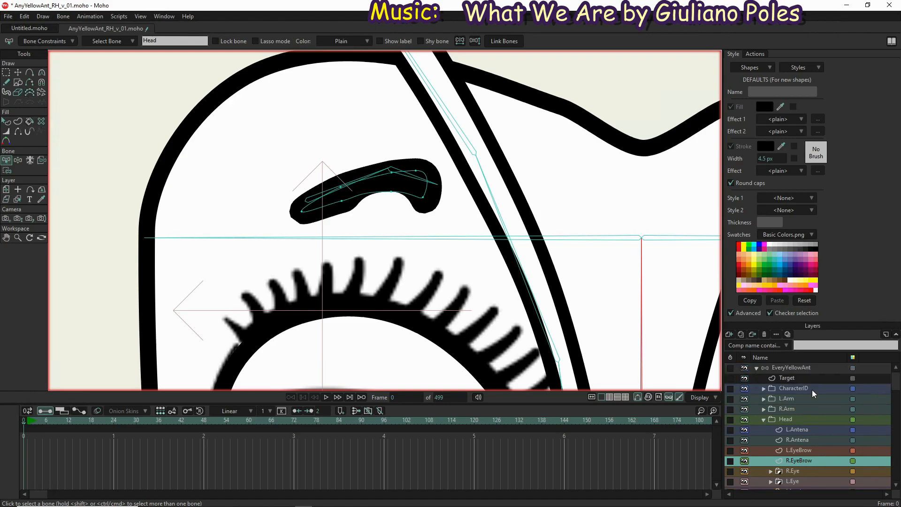
pyautogui.click(802, 370)
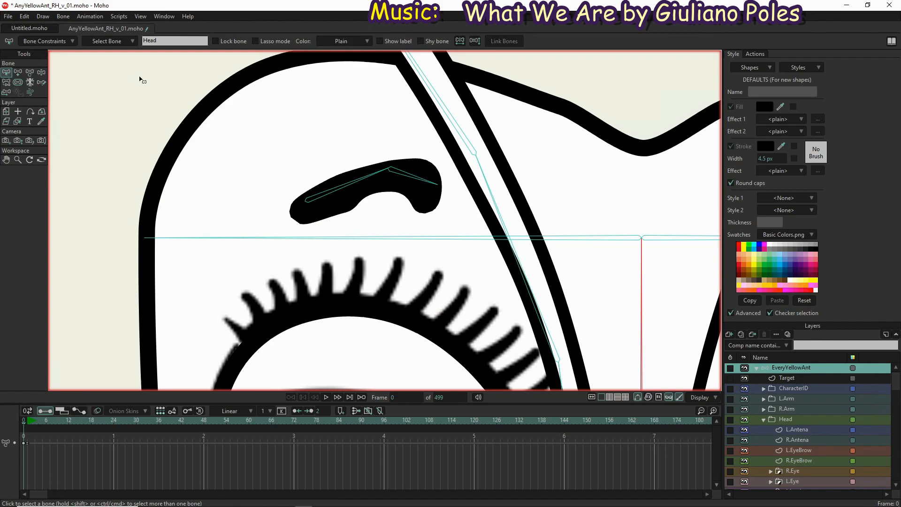
pyautogui.click(30, 74)
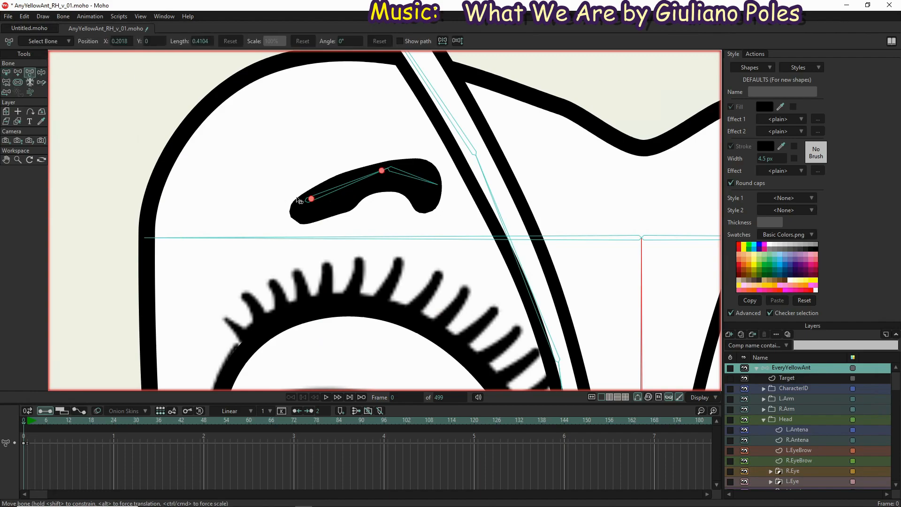
pyautogui.moveTo(313, 201); pyautogui.dragTo(314, 208)
pyautogui.scroll(-6, 241, 196)
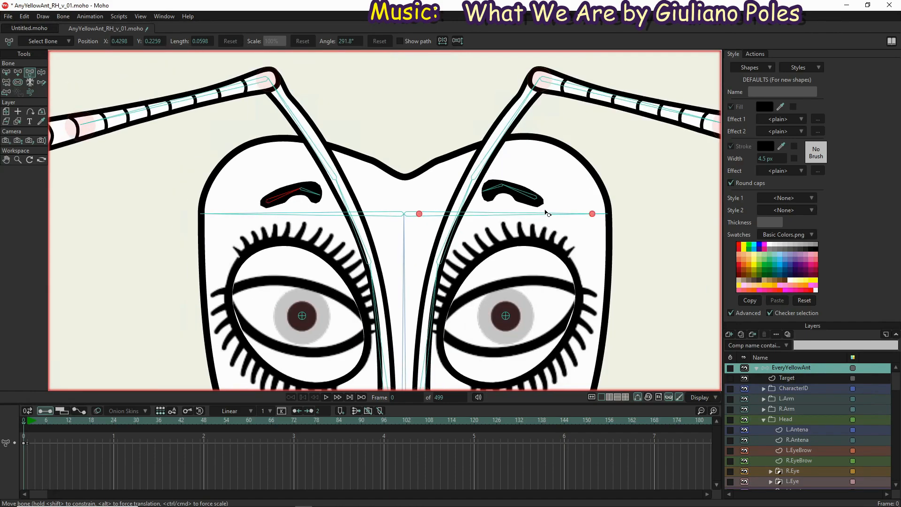
# Shift the outer bone of the left eyebrow slightly down to fit inside the eyebrow shape
pyautogui.scroll(5, 543, 207)
pyautogui.moveTo(517, 165); pyautogui.dragTo(523, 176)
pyautogui.scroll(-6, 650, 146)
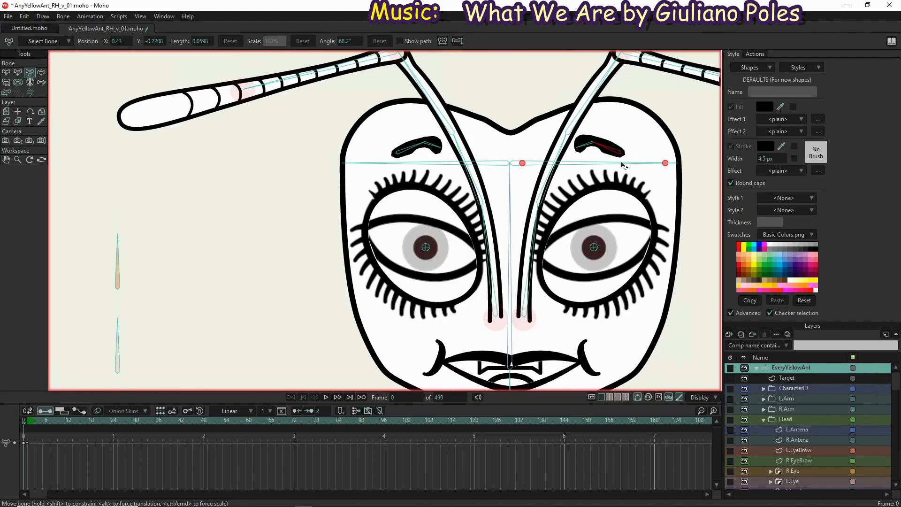
pyautogui.moveTo(408, 186); pyautogui.dragTo(310, 195)
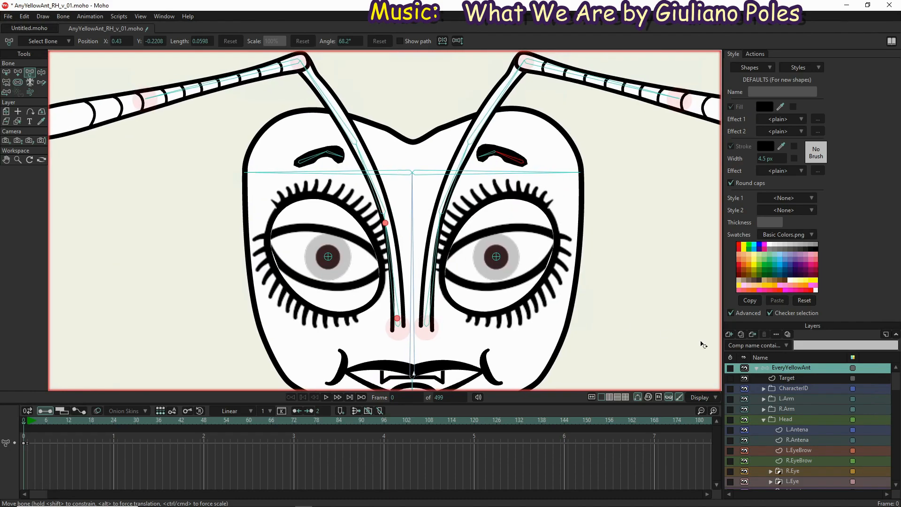
# Bind the five middle and outer points of the L.EyeBrow layer to the L.EyeBrow1 bone
pyautogui.click(803, 450)
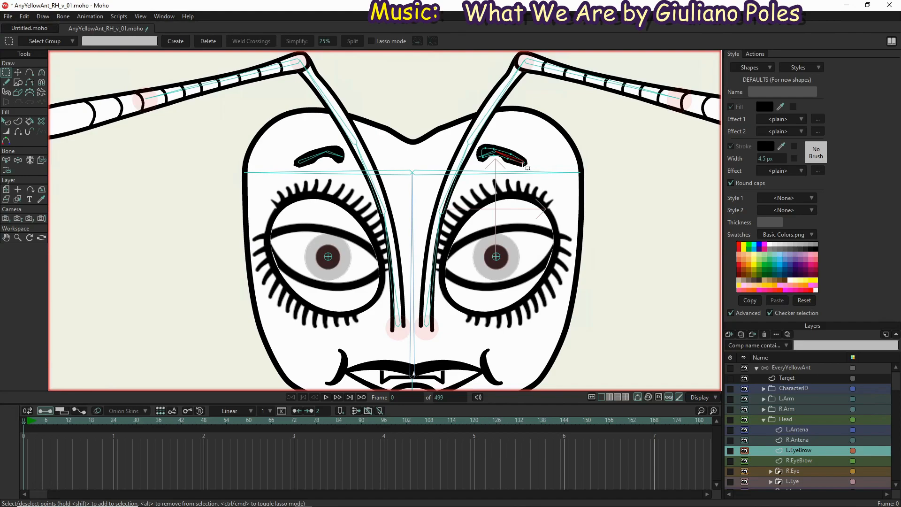
pyautogui.scroll(4, 525, 164)
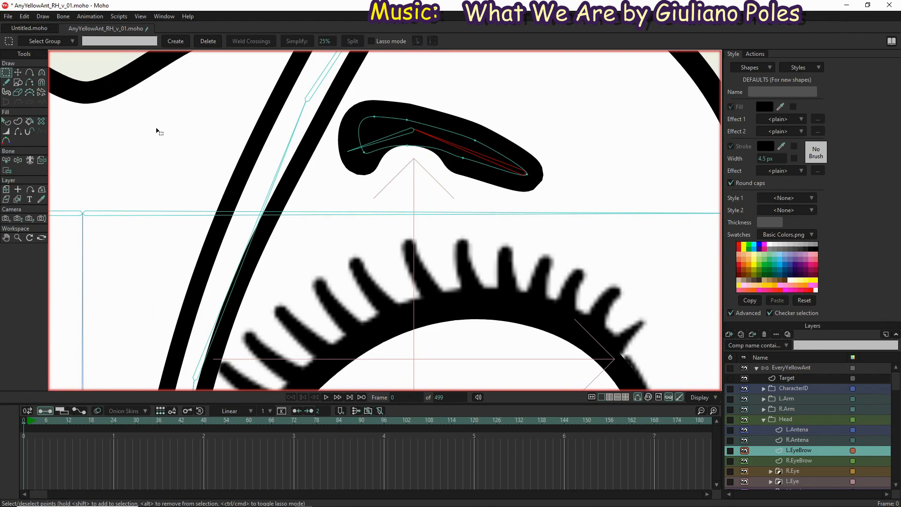
pyautogui.click(7, 170)
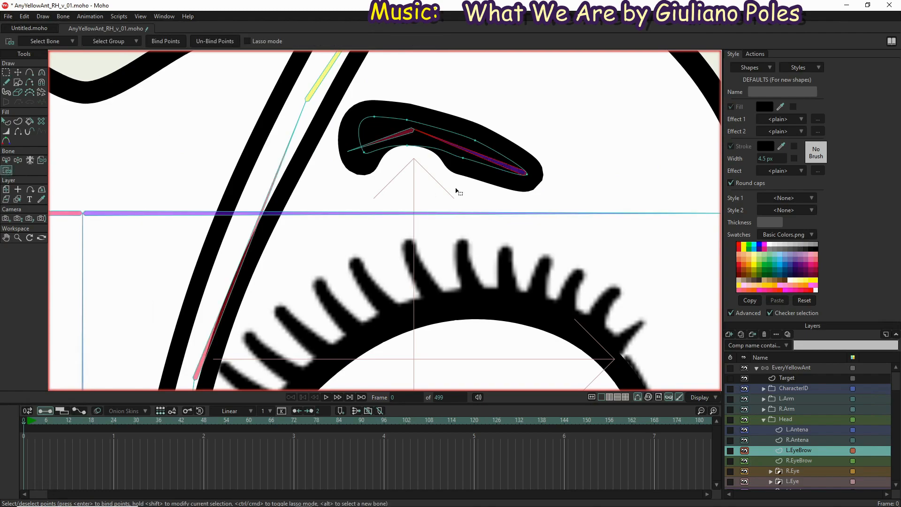
pyautogui.press('z')
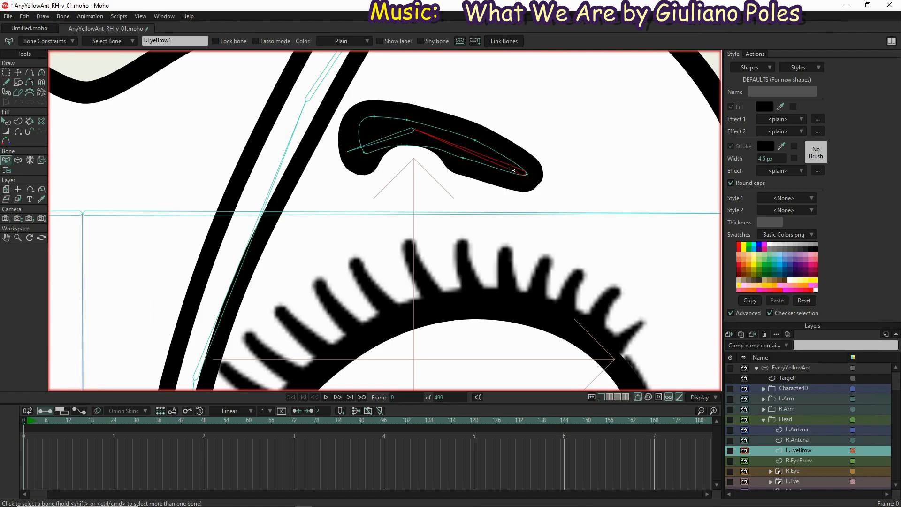
pyautogui.press('i')
pyautogui.moveTo(595, 106); pyautogui.dragTo(396, 188)
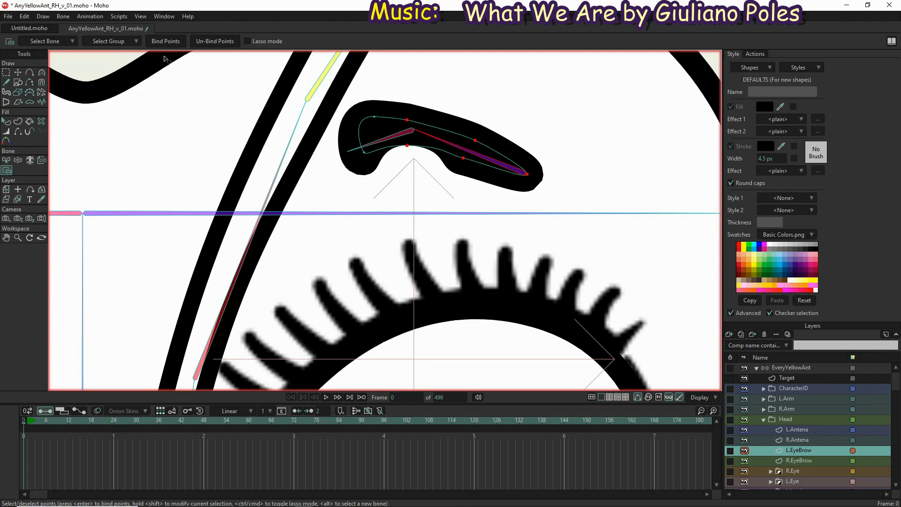
pyautogui.click(171, 41)
# Bind the two inner-end points of the L.EyeBrow layer to the L.EyeBrow2 bone
pyautogui.press('z')
pyautogui.click(371, 147)
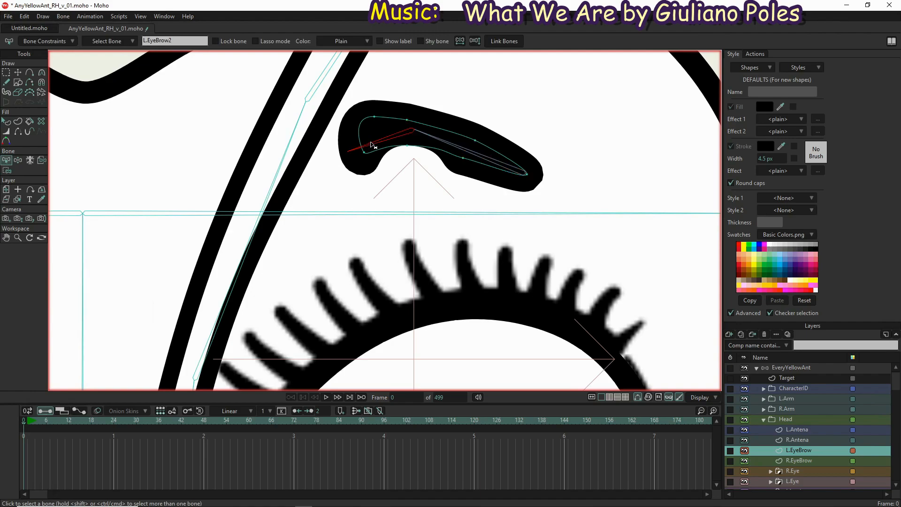
pyautogui.press('i')
pyautogui.moveTo(384, 163); pyautogui.dragTo(348, 108)
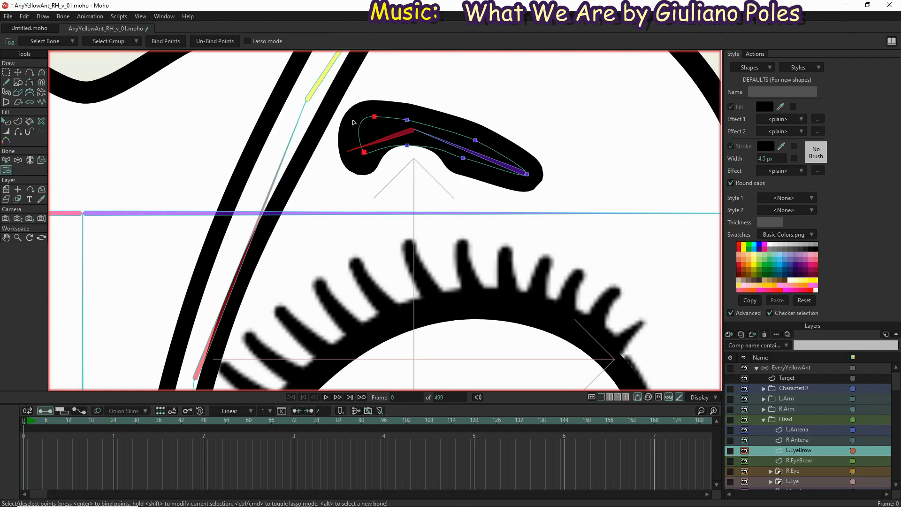
pyautogui.scroll(-2, 392, 136)
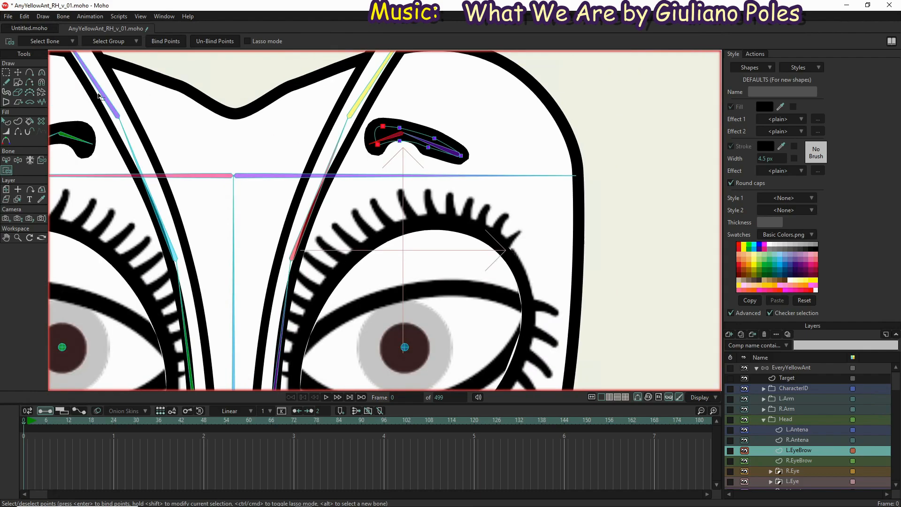
pyautogui.scroll(-3, 420, 143)
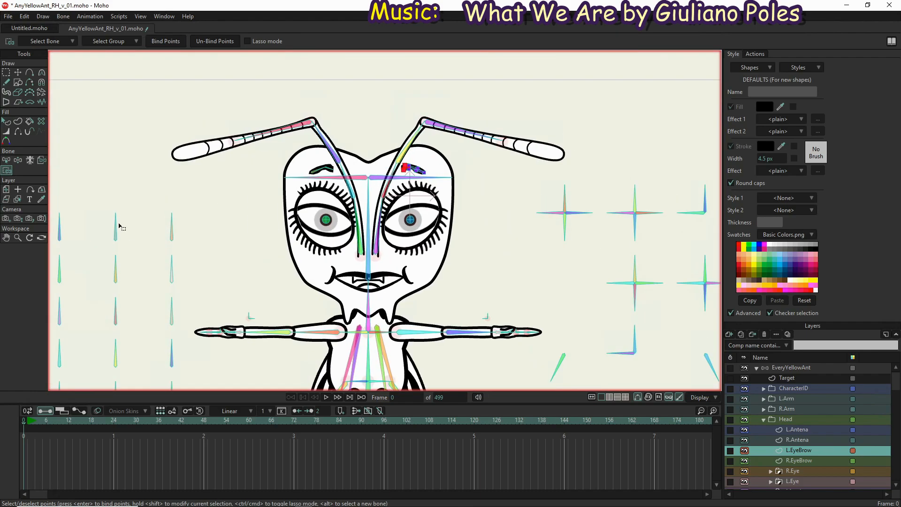
pyautogui.scroll(5, 410, 170)
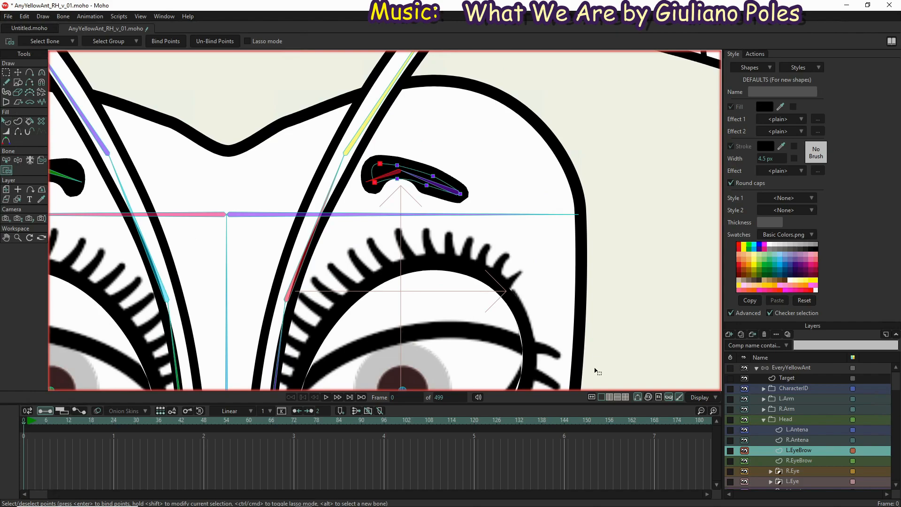
# Test the left eyebrow's point binding by manipulating its bones, and check the face as a whole
pyautogui.click(798, 368)
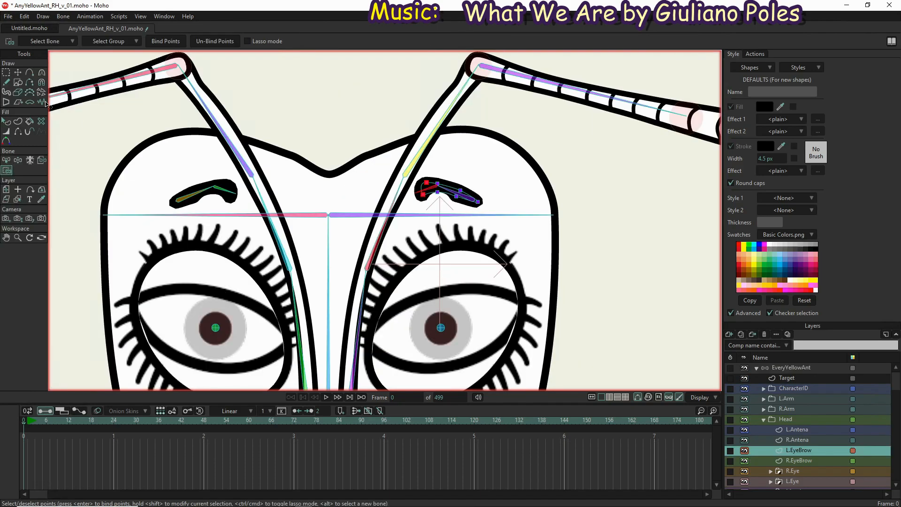
pyautogui.click(20, 161)
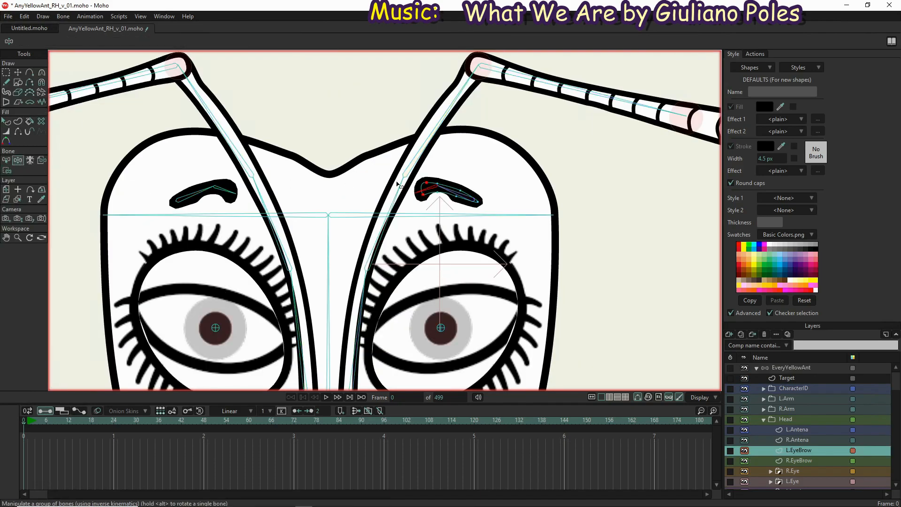
pyautogui.moveTo(428, 181); pyautogui.dragTo(369, 188)
pyautogui.scroll(-1, 356, 181)
pyautogui.scroll(-1, 254, 190)
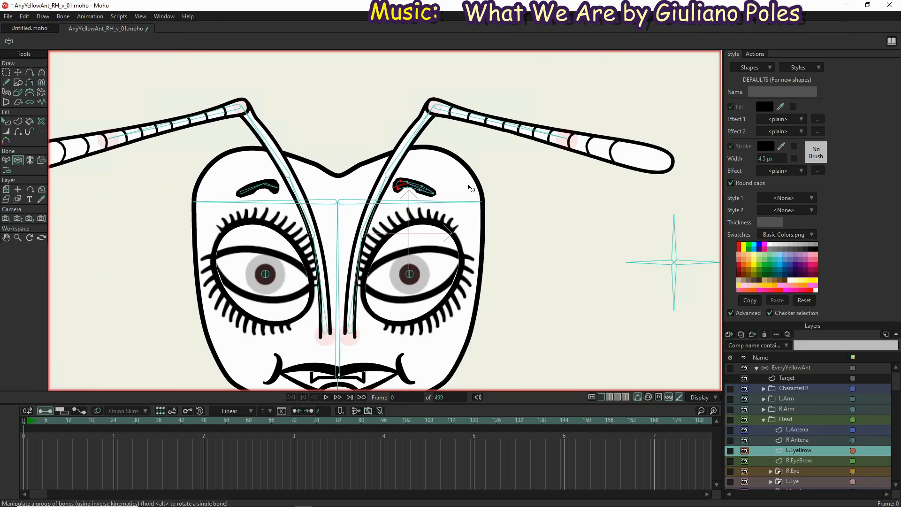
pyautogui.scroll(-2, 398, 203)
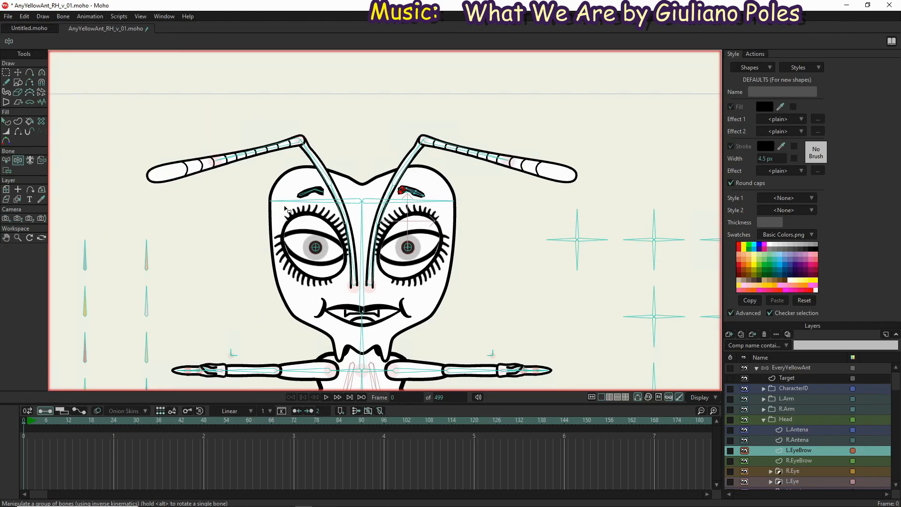
# At frame 2, stretch the inner bone of the left eyebrow to about 548% scale to test how the eyebrow deforms
pyautogui.scroll(2, 271, 190)
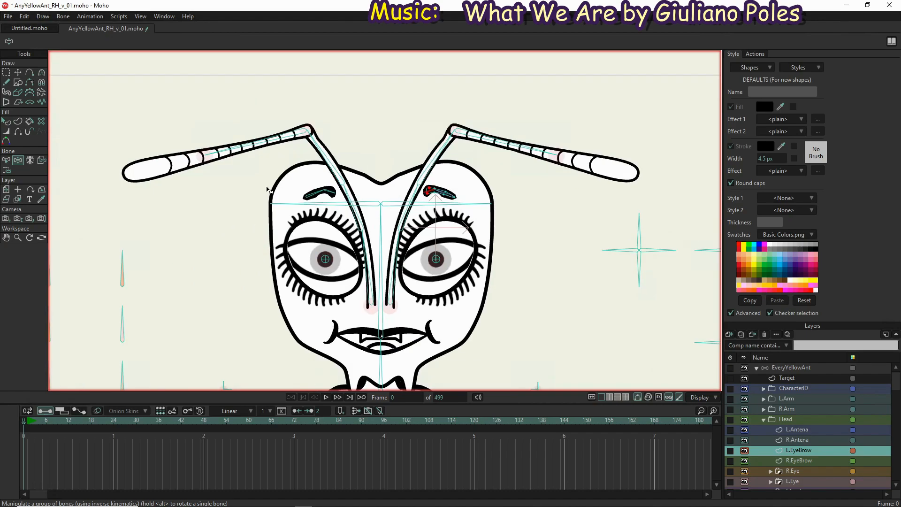
pyautogui.scroll(2, 549, 191)
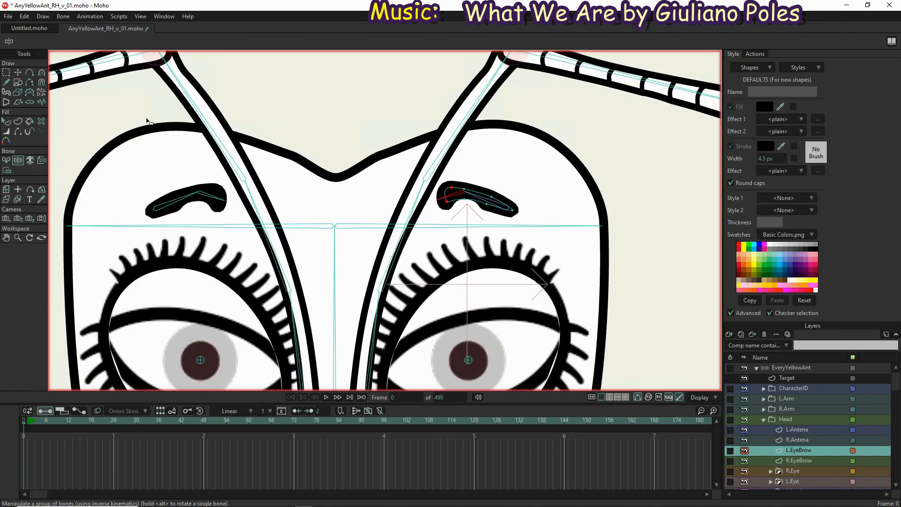
pyautogui.click(31, 422)
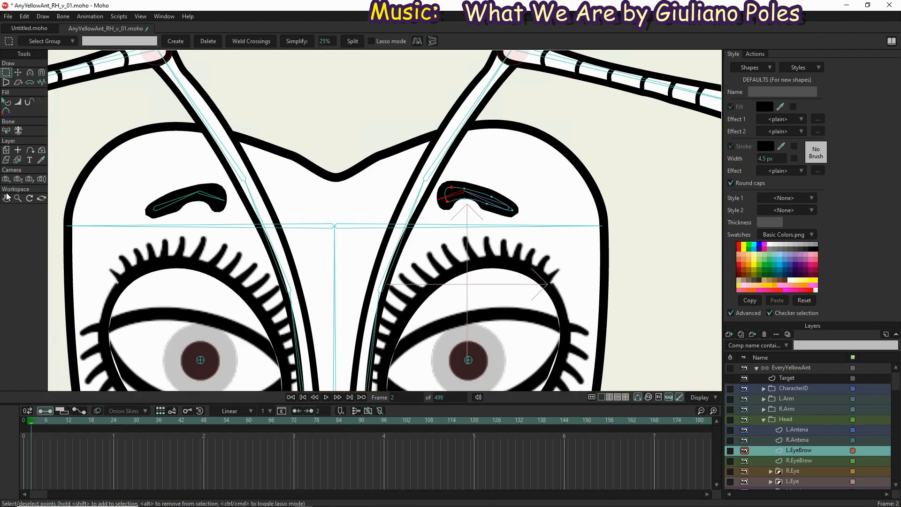
pyautogui.click(821, 368)
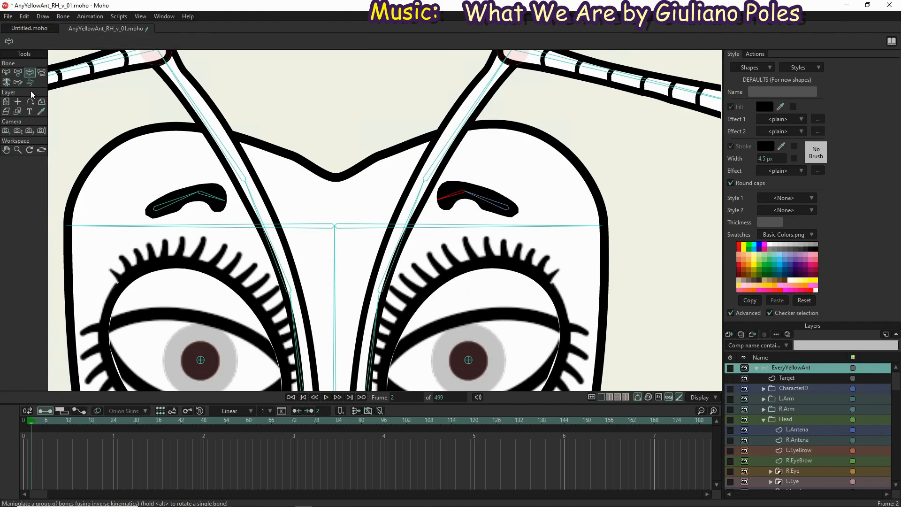
pyautogui.click(21, 73)
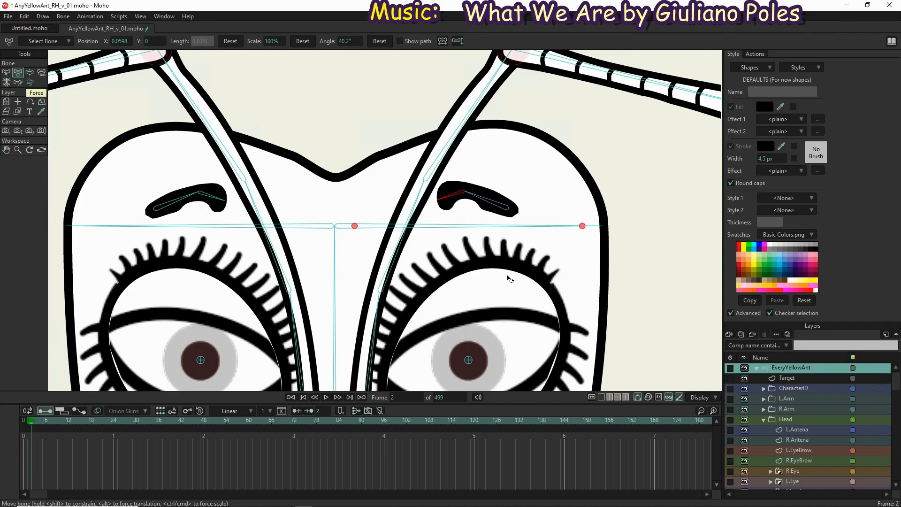
pyautogui.click(441, 201)
pyautogui.moveTo(439, 199); pyautogui.dragTo(650, 228)
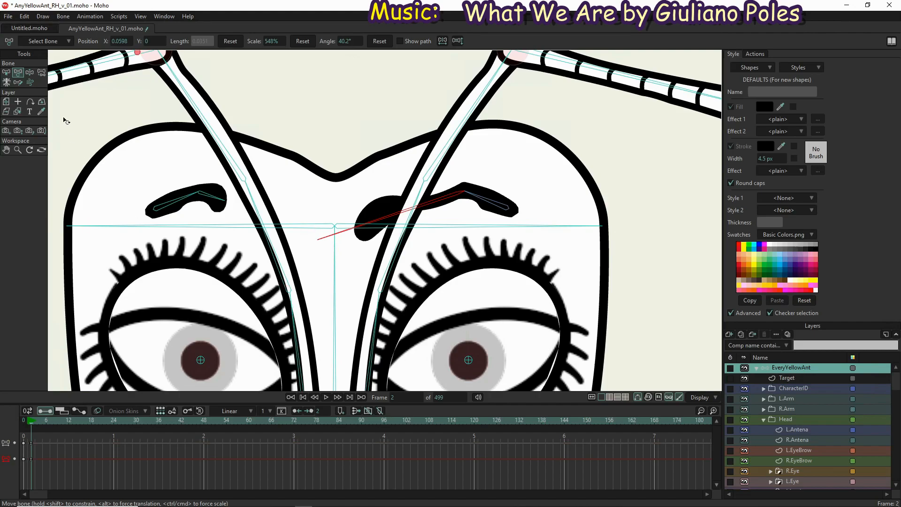
# Test the stretched left eyebrow by manipulating its bones inward, and delete the test keyframes at frame 2
pyautogui.click(30, 72)
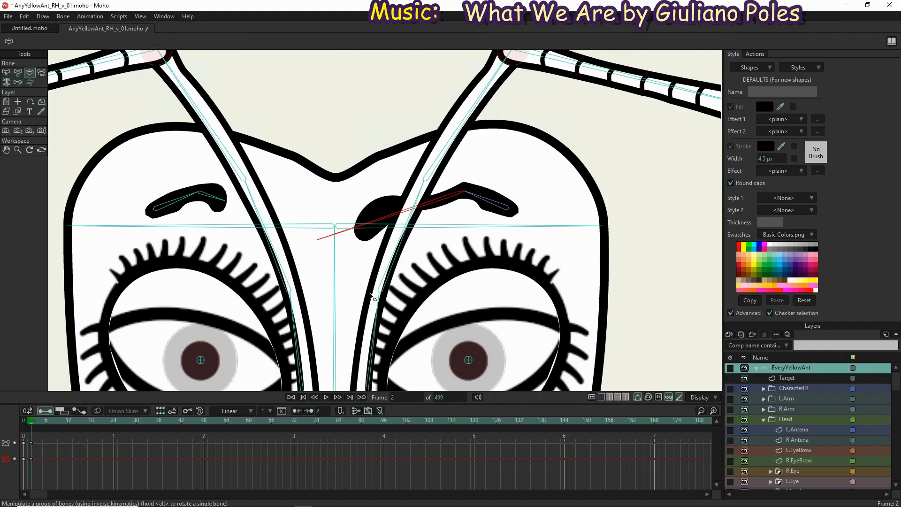
pyautogui.moveTo(435, 201); pyautogui.dragTo(268, 245)
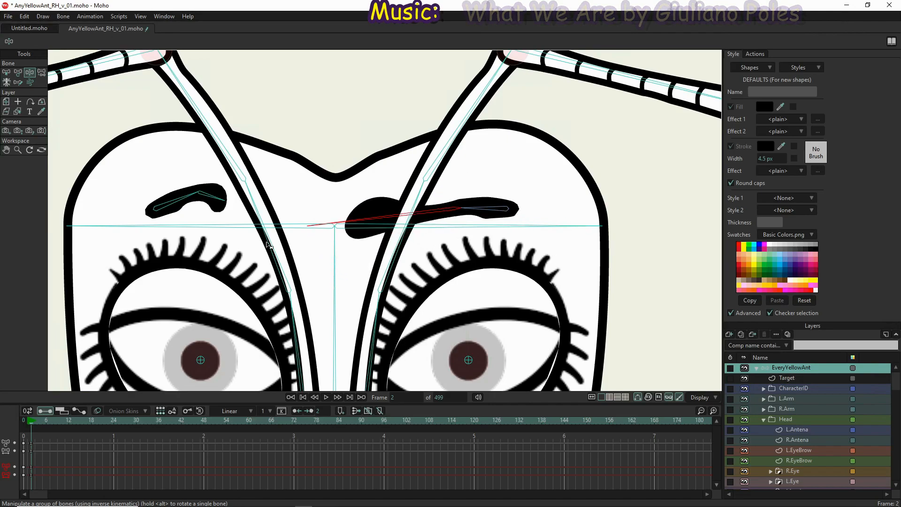
pyautogui.moveTo(53, 482); pyautogui.dragTo(2, 410)
pyautogui.press('Delete')
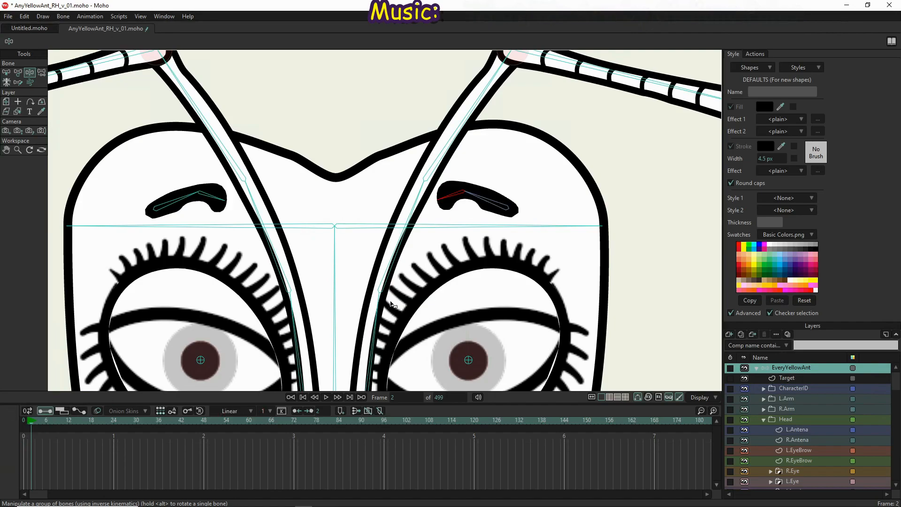
# At frame 0, bind the five middle and outer points of the R.EyeBrow layer to the R.EyeBrow1 bone
pyautogui.scroll(-2, 305, 251)
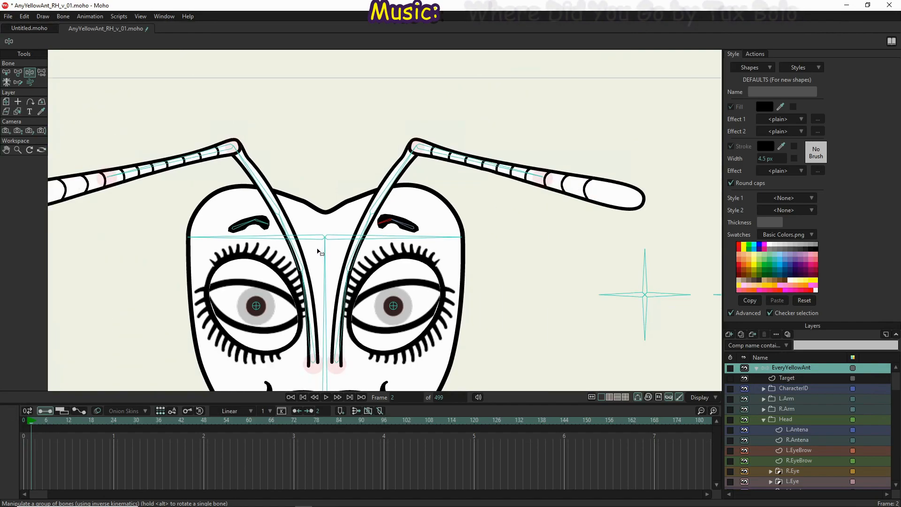
pyautogui.click(817, 440)
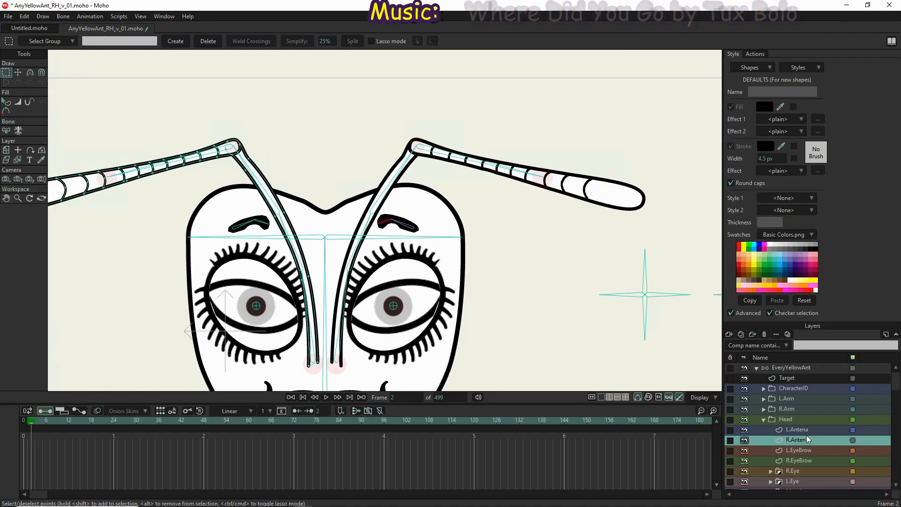
pyautogui.click(816, 460)
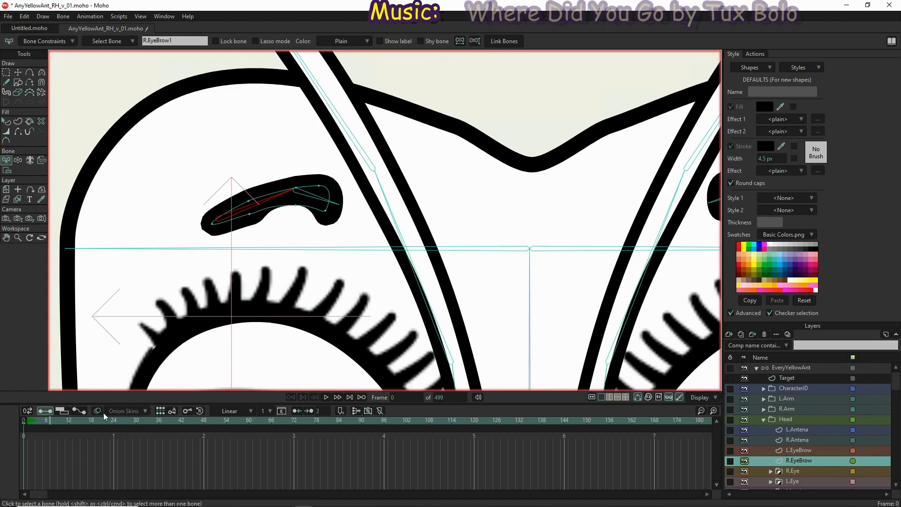
pyautogui.press('i')
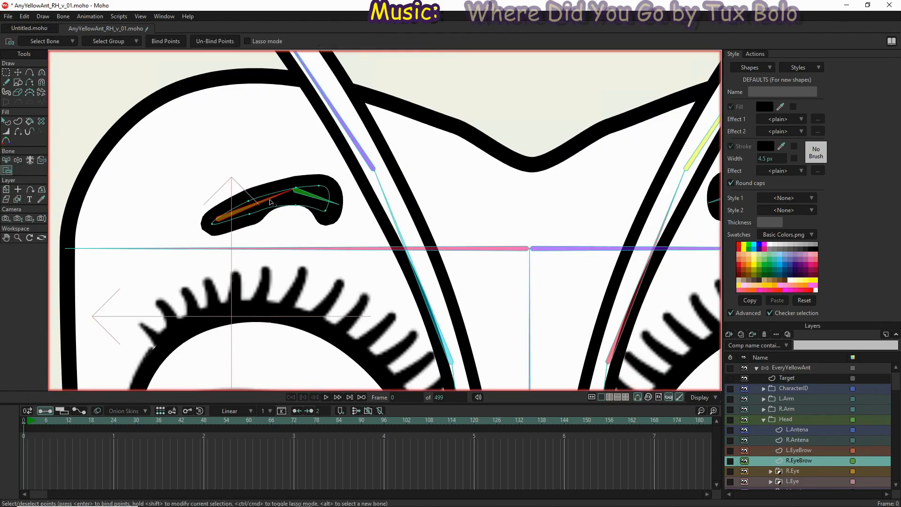
pyautogui.moveTo(184, 164); pyautogui.dragTo(303, 249)
pyautogui.click(166, 41)
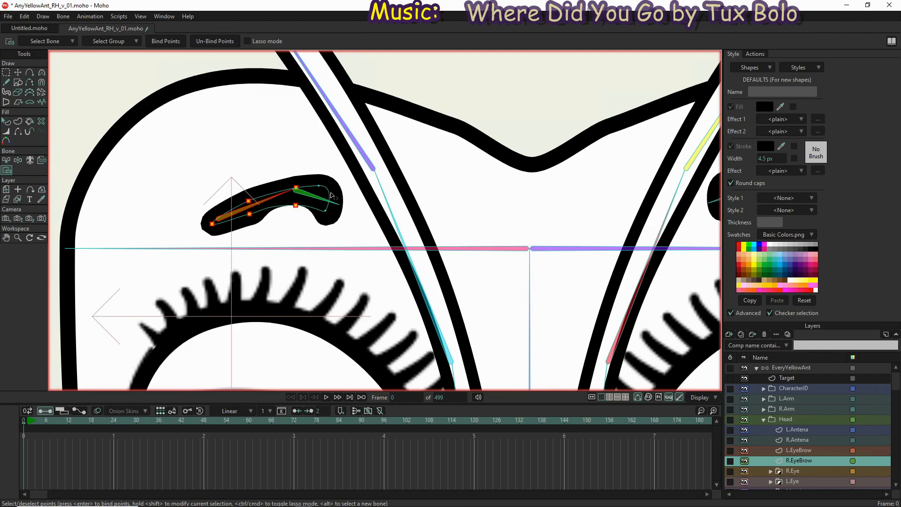
# Bind the two inner-end points of the R.EyeBrow layer to the R.EyeBrow2 bone
pyautogui.press('b')
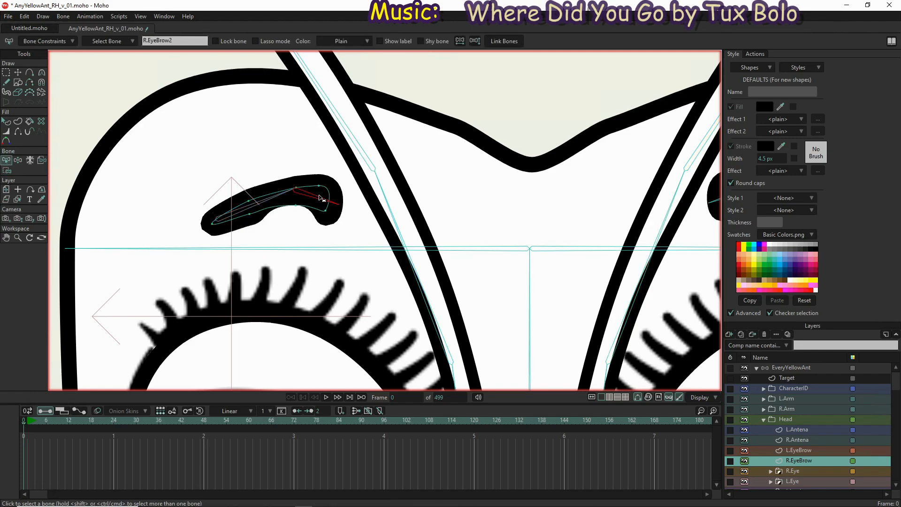
pyautogui.press('i')
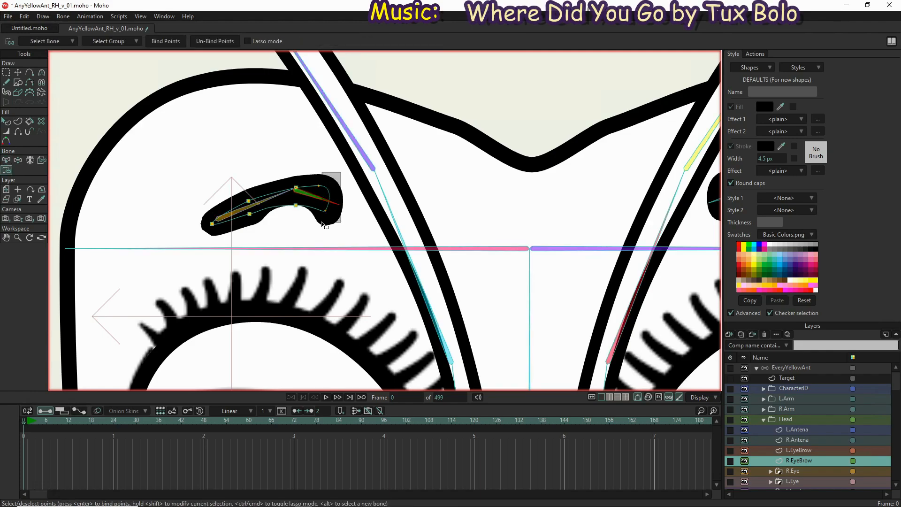
pyautogui.moveTo(318, 222); pyautogui.dragTo(316, 221)
pyautogui.click(160, 45)
pyautogui.scroll(-3, 236, 151)
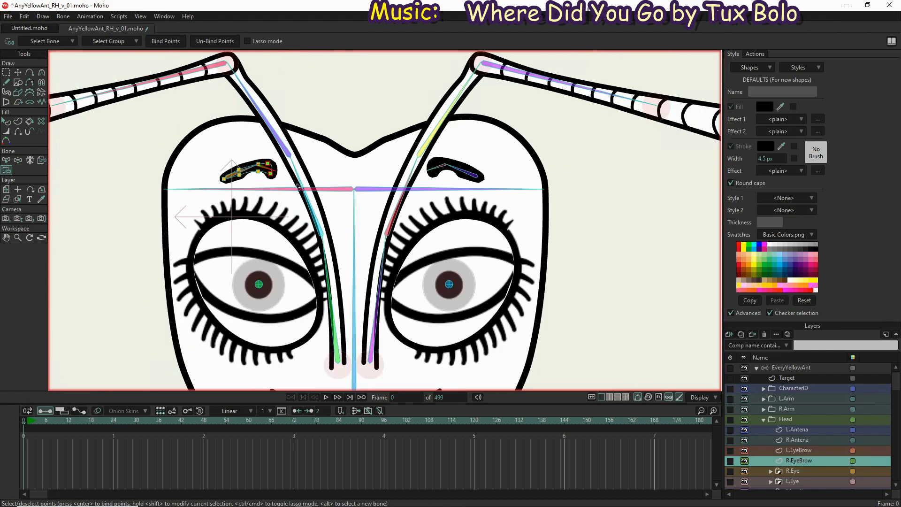
pyautogui.scroll(-3, 435, 204)
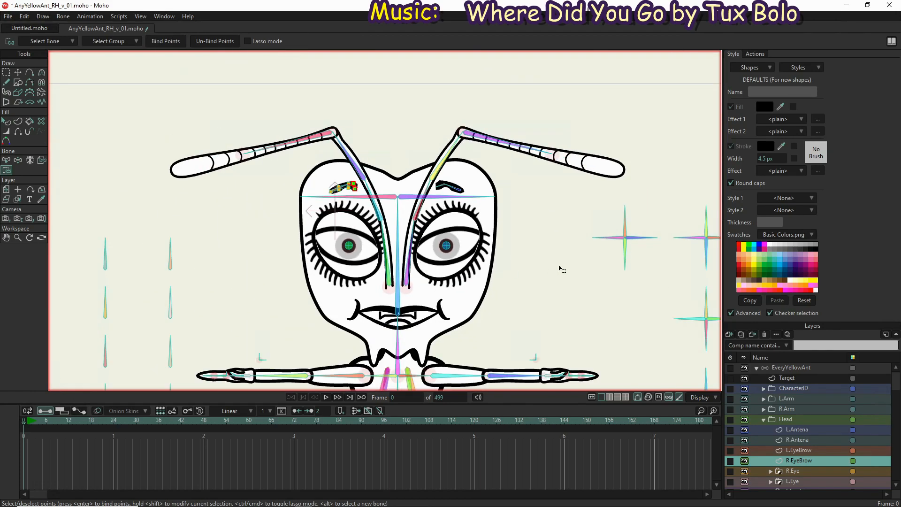
# Move the Chest layer up in the layer order to sit between the Head group and L.Fore.Leg
pyautogui.moveTo(557, 266); pyautogui.dragTo(518, 233)
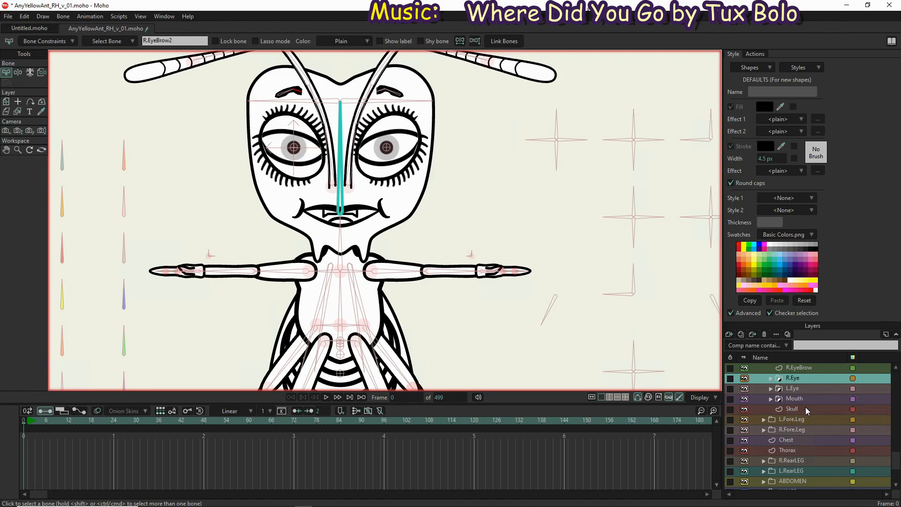
pyautogui.scroll(-1, 805, 407)
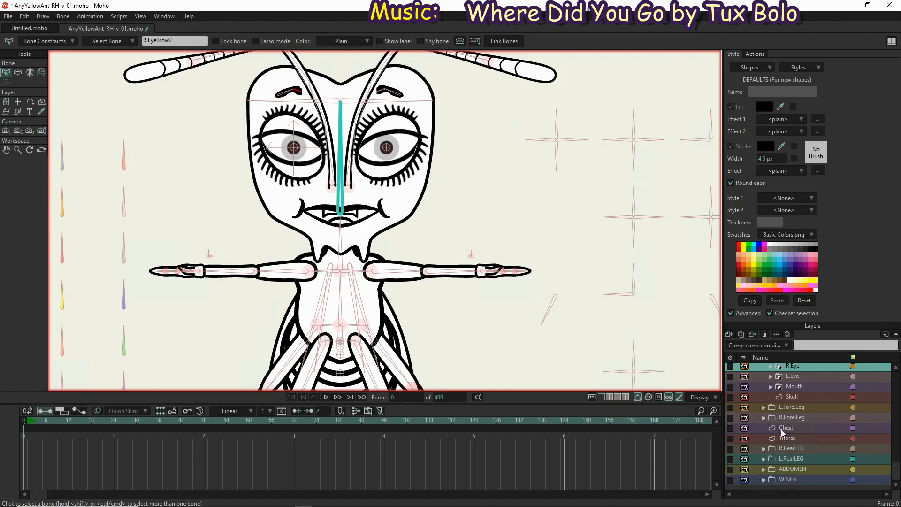
pyautogui.scroll(3, 781, 432)
pyautogui.click(798, 459)
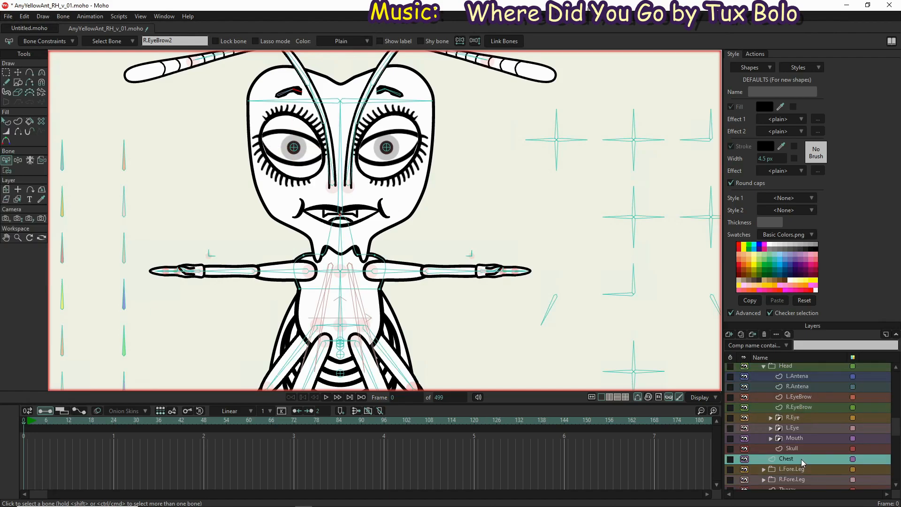
# Group the L.Arm, R.Arm, Head and Chest layers into one new group layer
pyautogui.doubleClick(802, 459)
pyautogui.click(765, 460)
pyautogui.scroll(3, 766, 458)
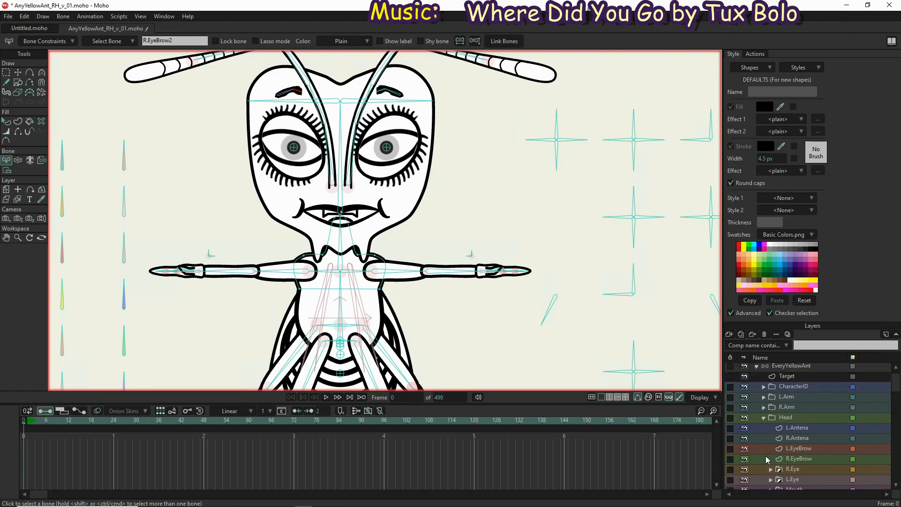
pyautogui.keyDown('shift'); pyautogui.click(755, 398); pyautogui.keyUp('shift')
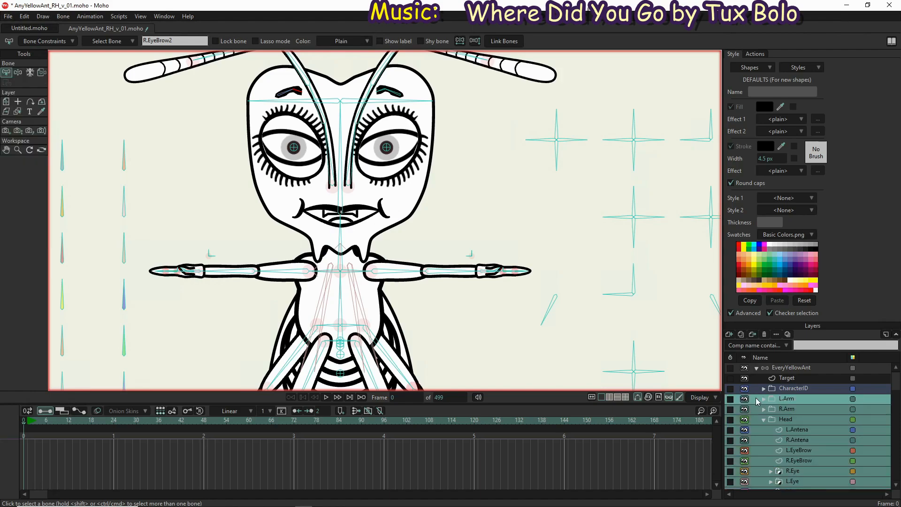
pyautogui.rightClick(819, 402)
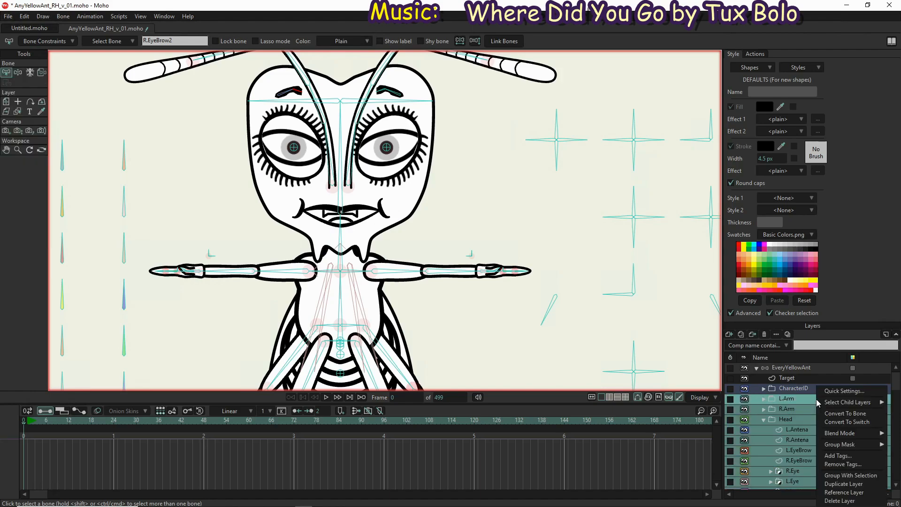
pyautogui.moveTo(840, 444)
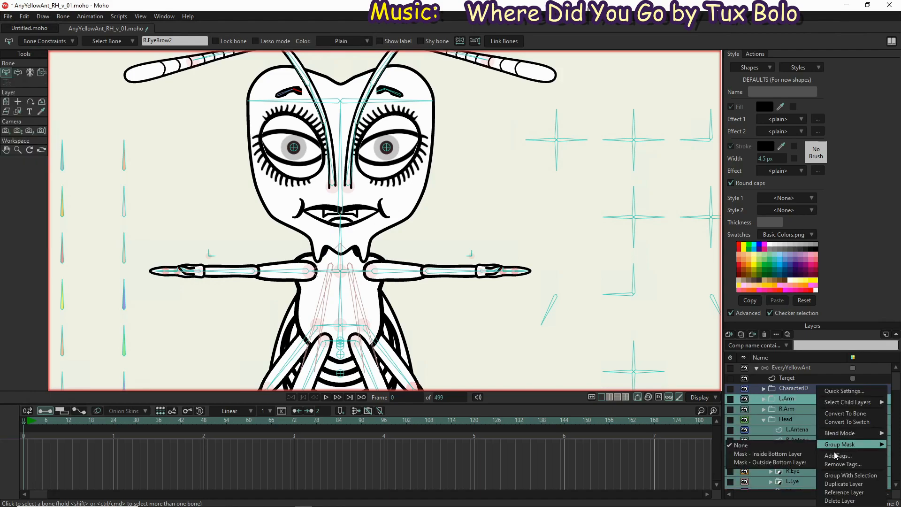
pyautogui.click(828, 477)
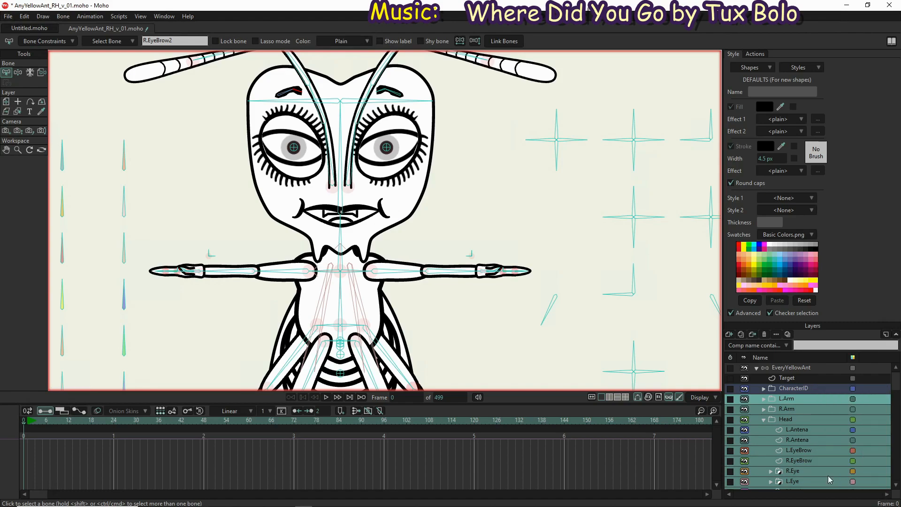
pyautogui.press('Return')
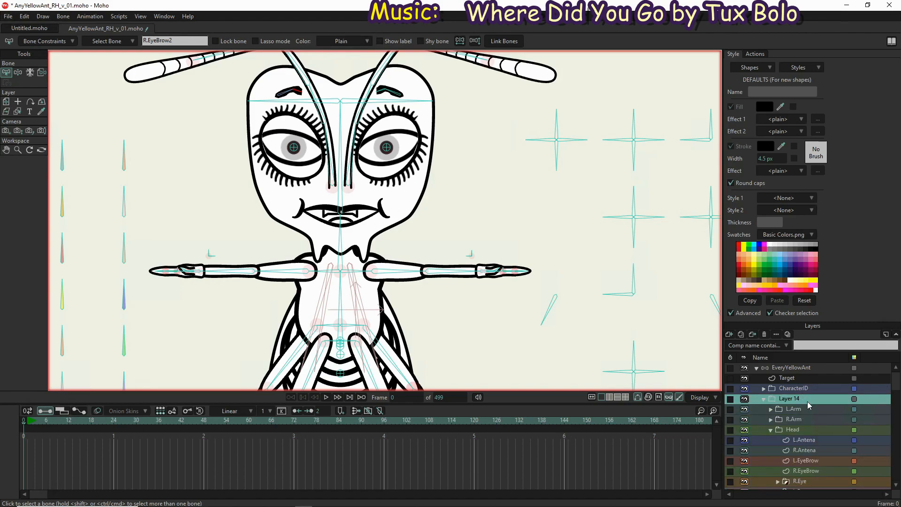
# Rename the new group of arm, head and chest layers as UpperBody and collapse it
pyautogui.doubleClick(804, 398)
pyautogui.write('UpperBody')
pyautogui.press('Return')
pyautogui.click(762, 399)
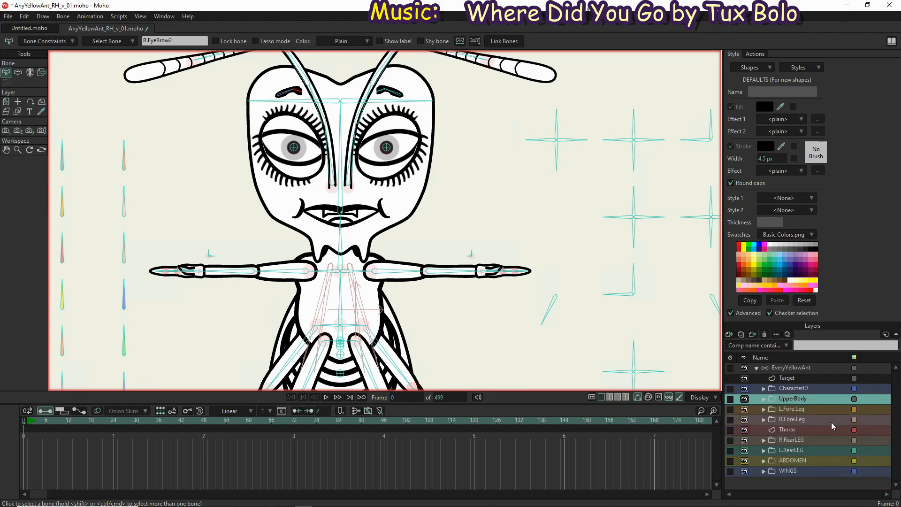
pyautogui.click(763, 400)
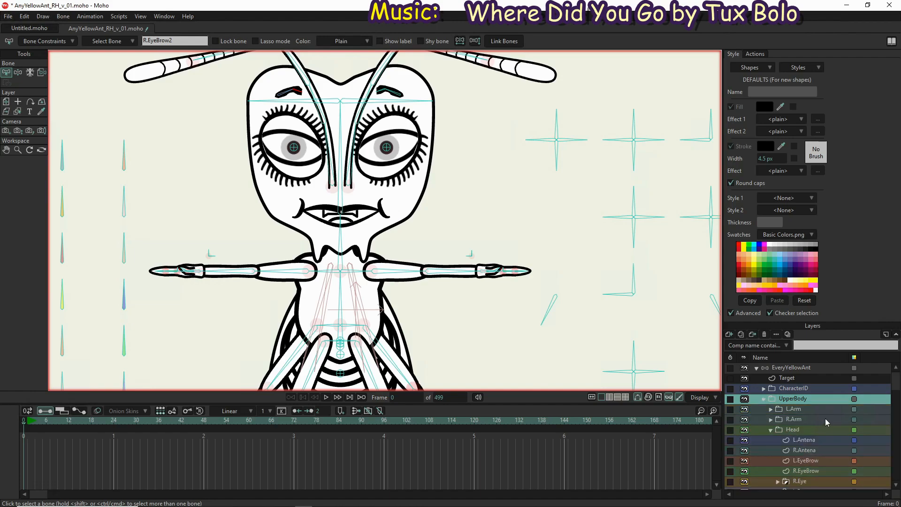
pyautogui.click(856, 413)
pyautogui.click(864, 418)
pyautogui.click(764, 399)
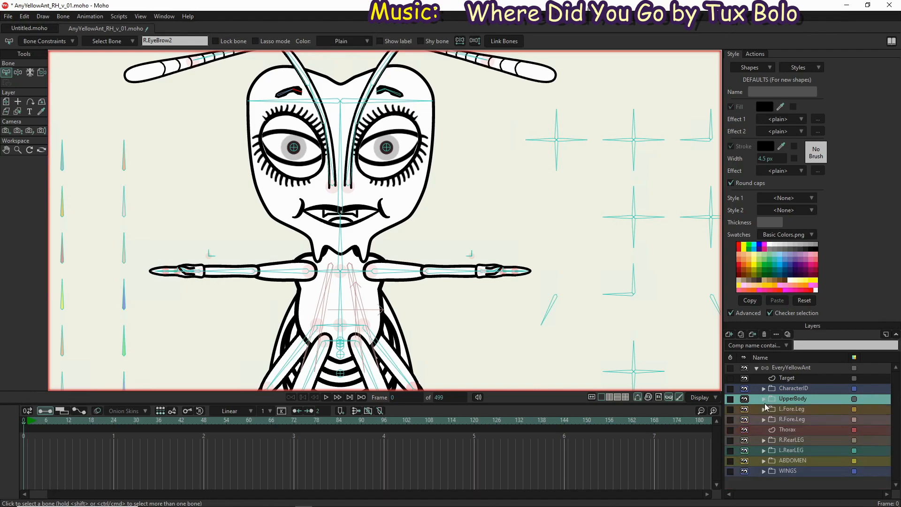
# Group the L.Fore.Leg, R.Fore.Leg, Thorax, R.RearLEG and L.RearLEG layers into one new group layer
pyautogui.click(813, 410)
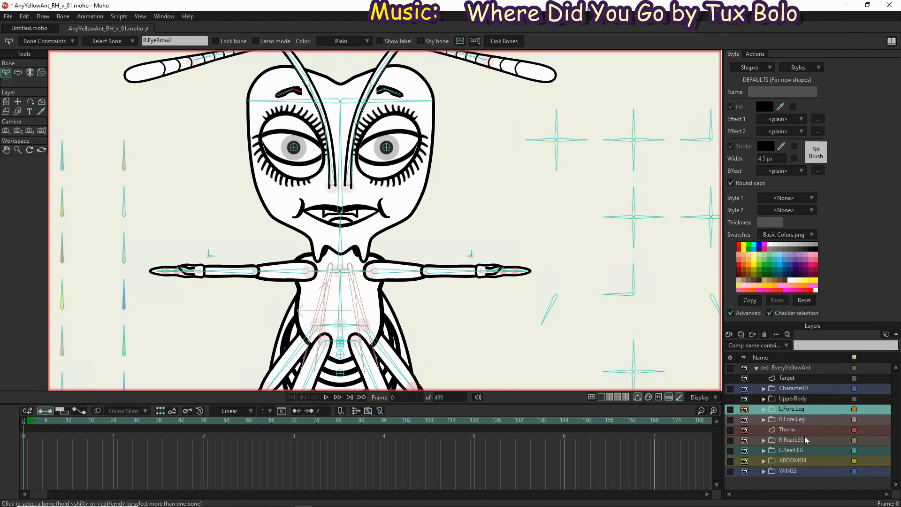
pyautogui.click(807, 449)
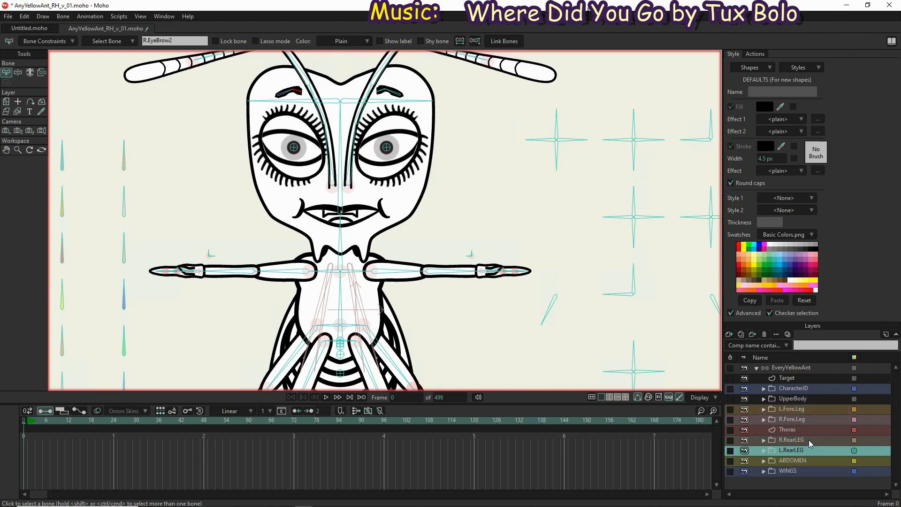
pyautogui.keyDown('shift'); pyautogui.click(810, 409); pyautogui.keyUp('shift')
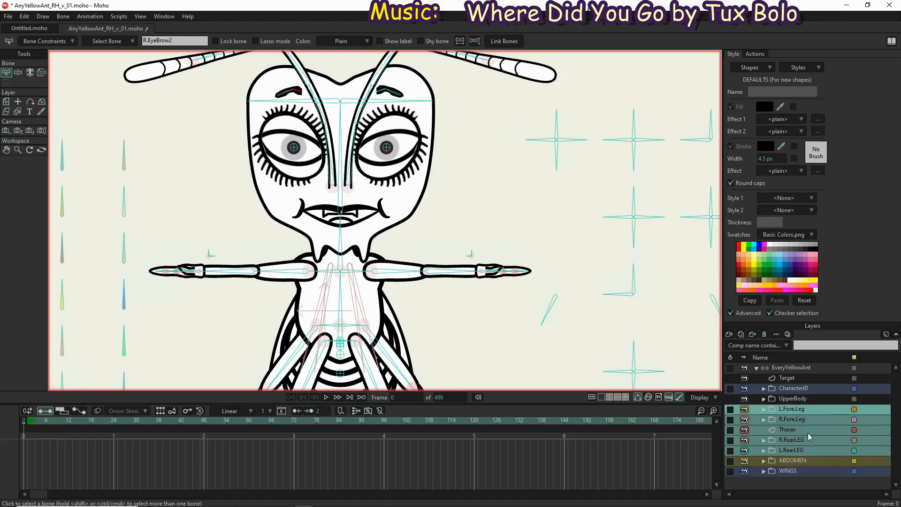
pyautogui.rightClick(812, 408)
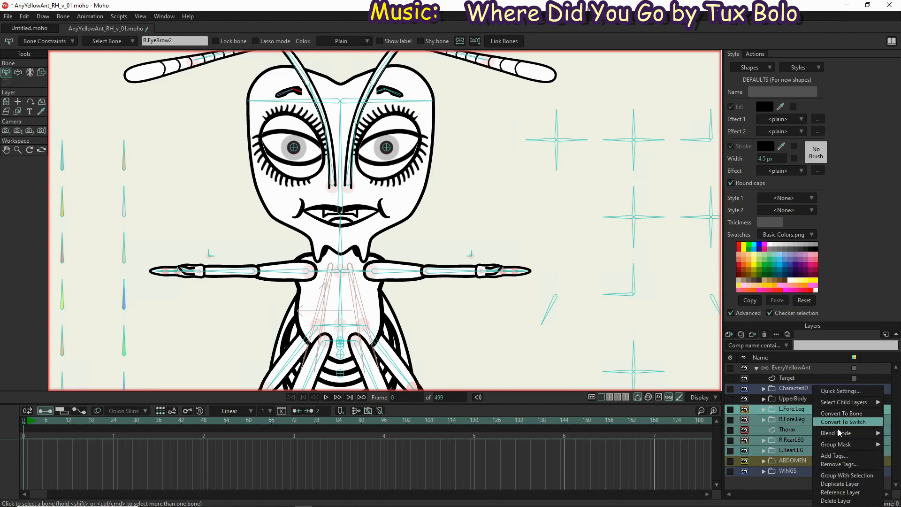
pyautogui.click(847, 475)
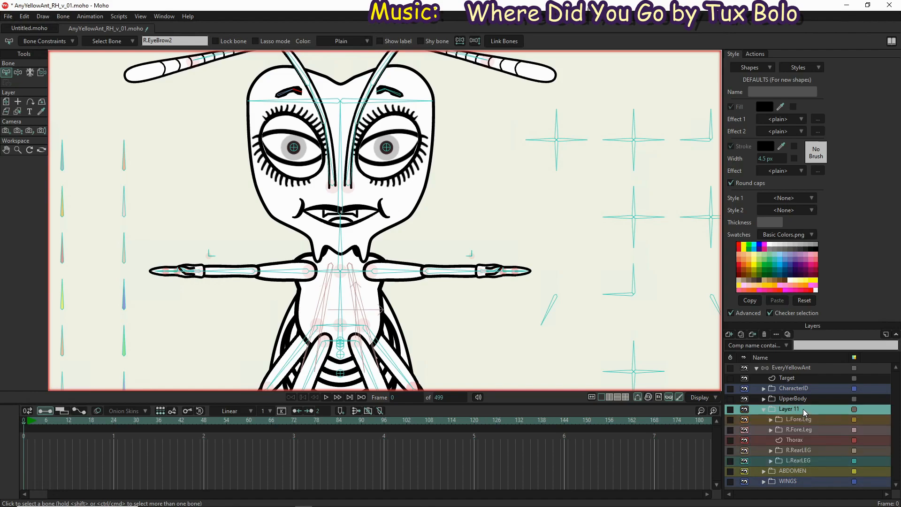
# Rename the new group of leg and thorax layers as LowerBody and collapse it
pyautogui.doubleClick(804, 410)
pyautogui.press('BackSpace')
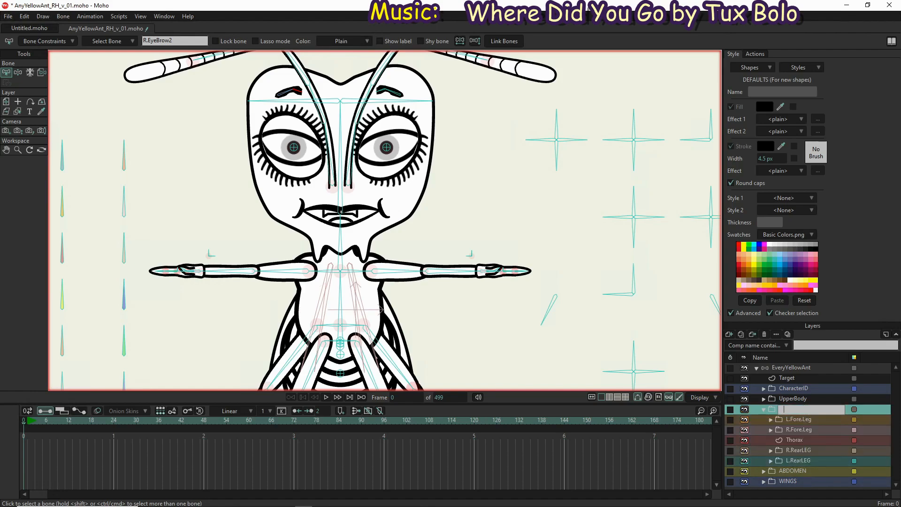
pyautogui.write('LowerBody')
pyautogui.click(764, 412)
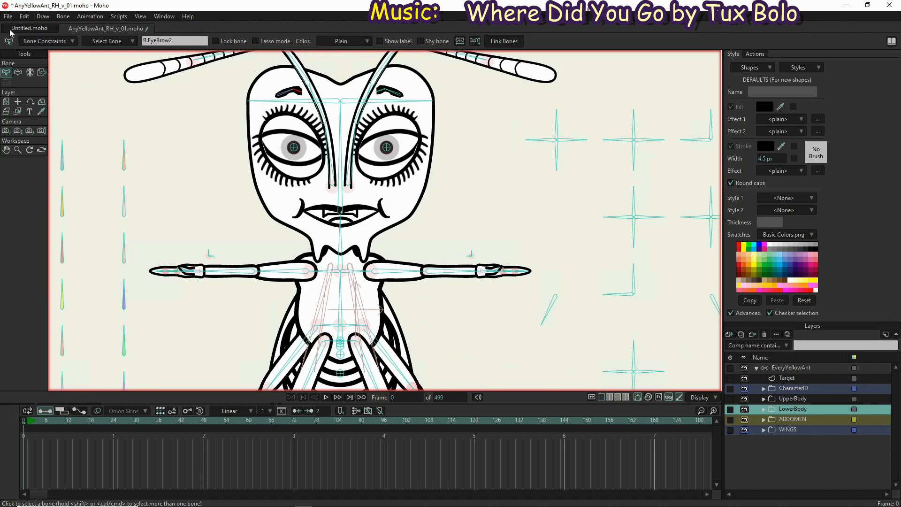
# Save the project as a new version named AnyYellowAnt_RH_v_02.moho in the same folder
pyautogui.click(9, 16)
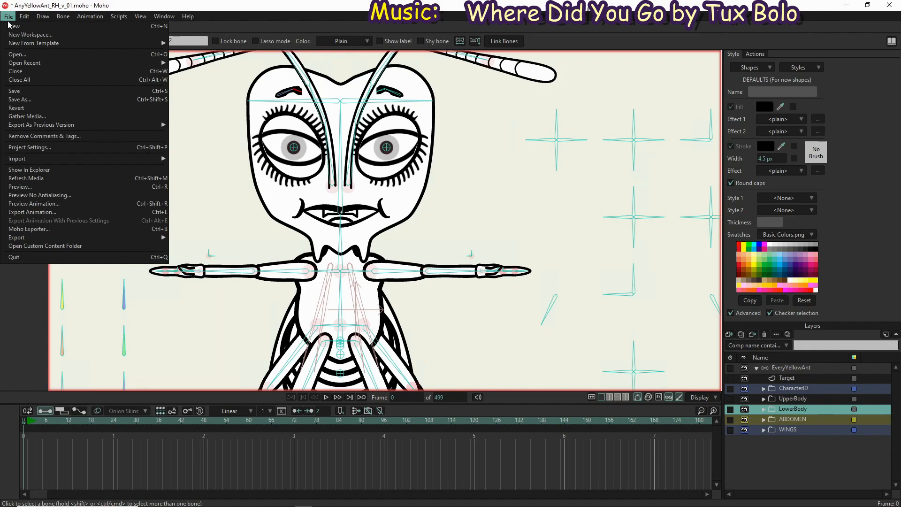
pyautogui.click(30, 100)
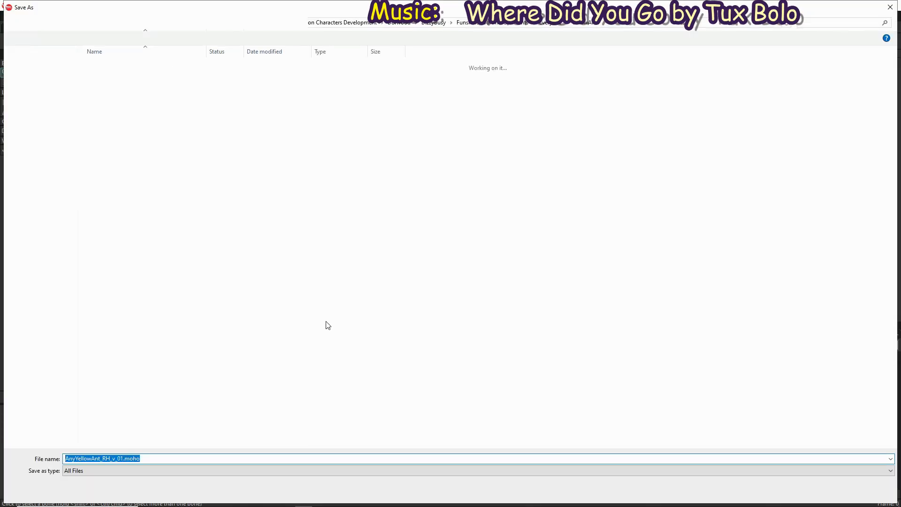
pyautogui.click(122, 459)
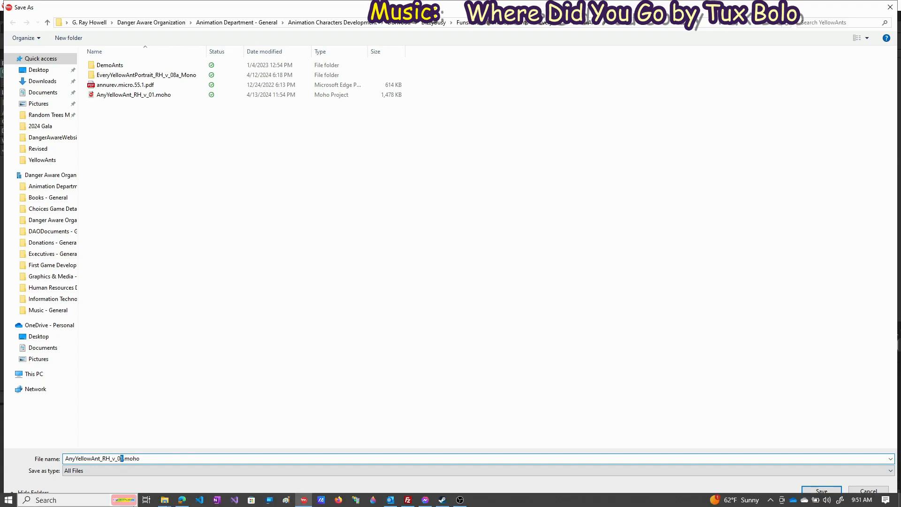
pyautogui.write('2')
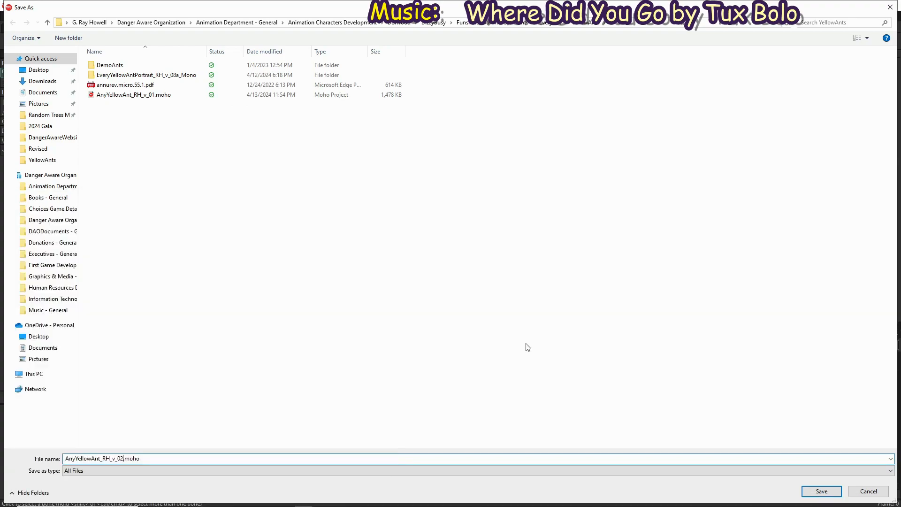
pyautogui.click(822, 491)
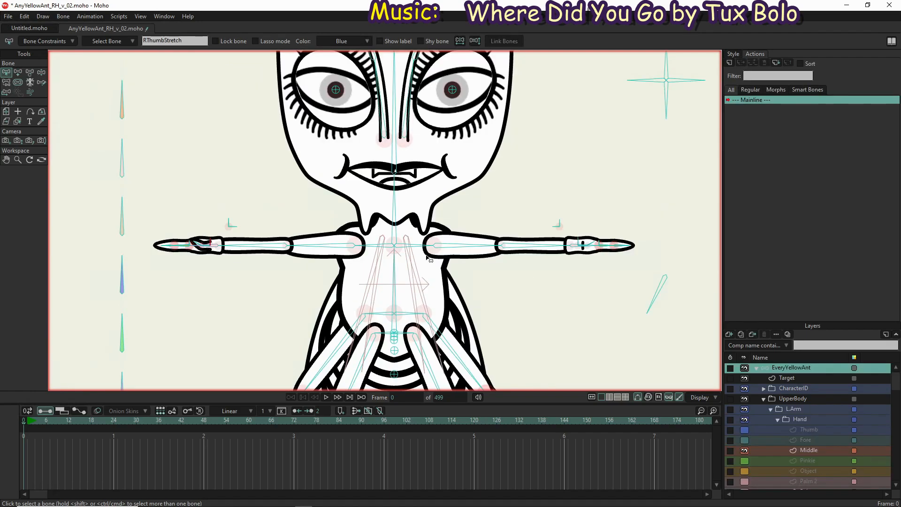
# Enable angle constraints on the left and right shoulder bones together, limited from -8° to 8°
pyautogui.scroll(8, 413, 246)
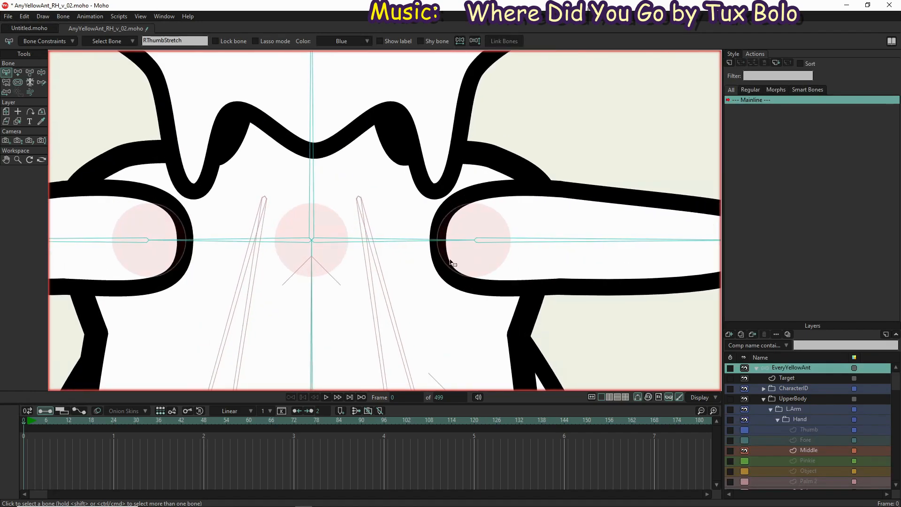
pyautogui.moveTo(415, 246); pyautogui.dragTo(452, 261)
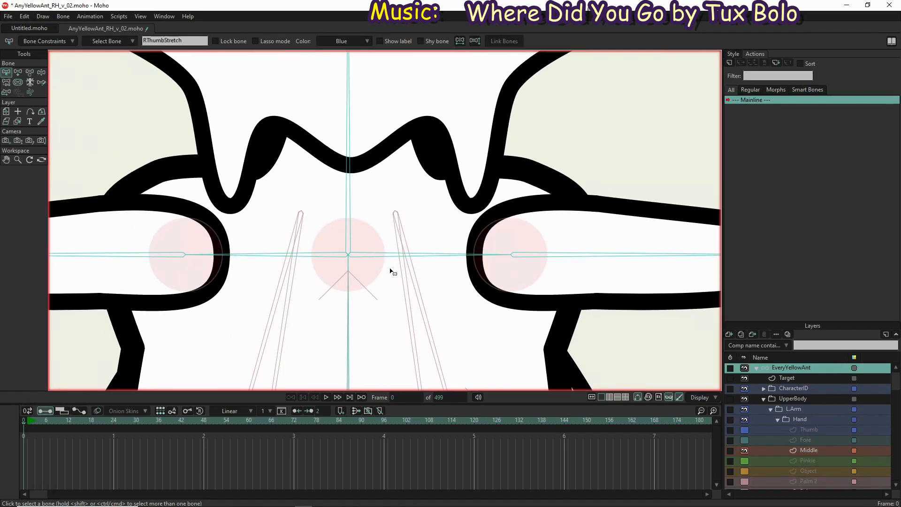
pyautogui.click(374, 255)
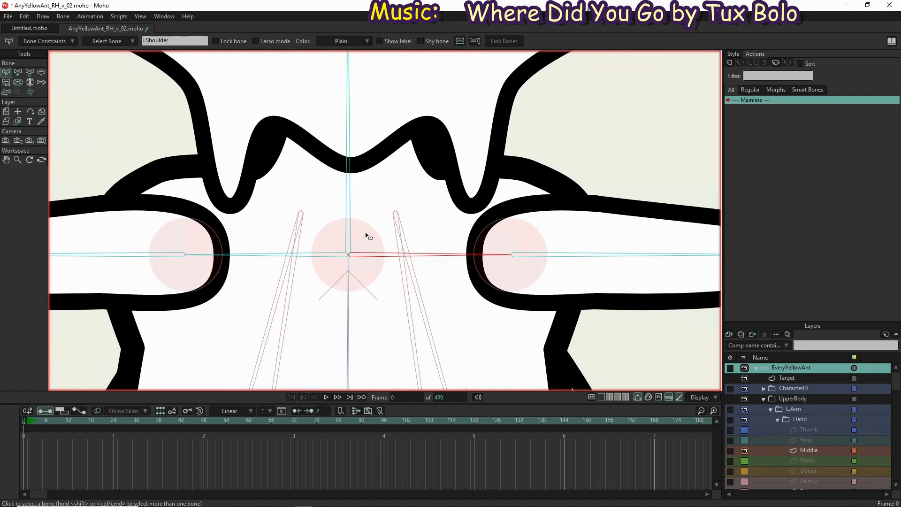
pyautogui.keyDown('shift'); pyautogui.click(315, 252); pyautogui.keyUp('shift')
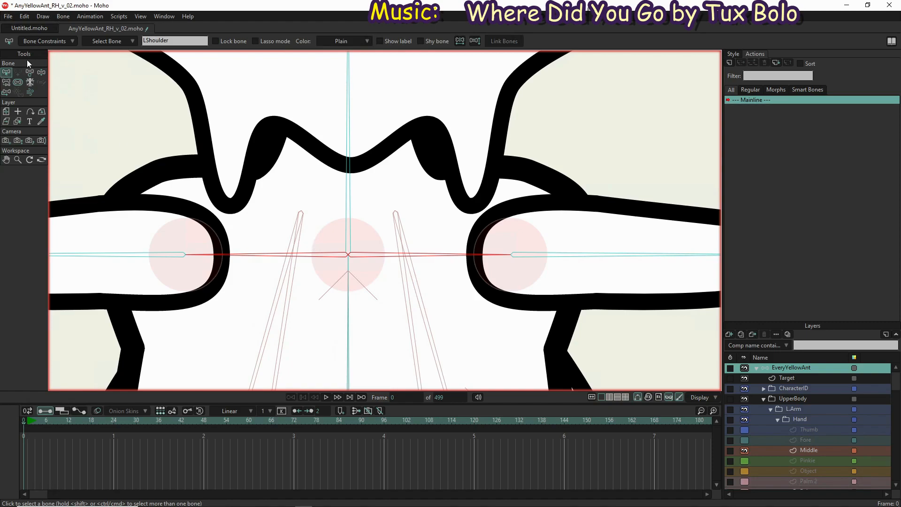
pyautogui.click(29, 43)
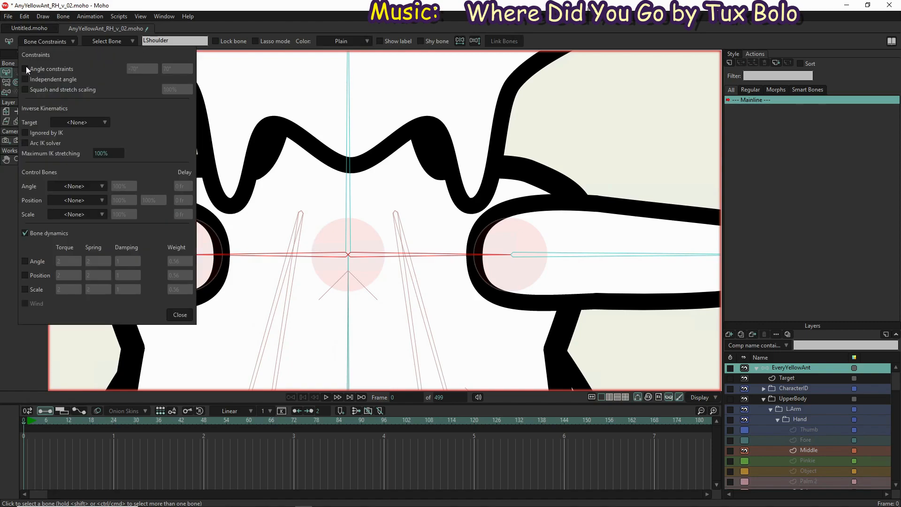
pyautogui.click(27, 67)
pyautogui.click(140, 67)
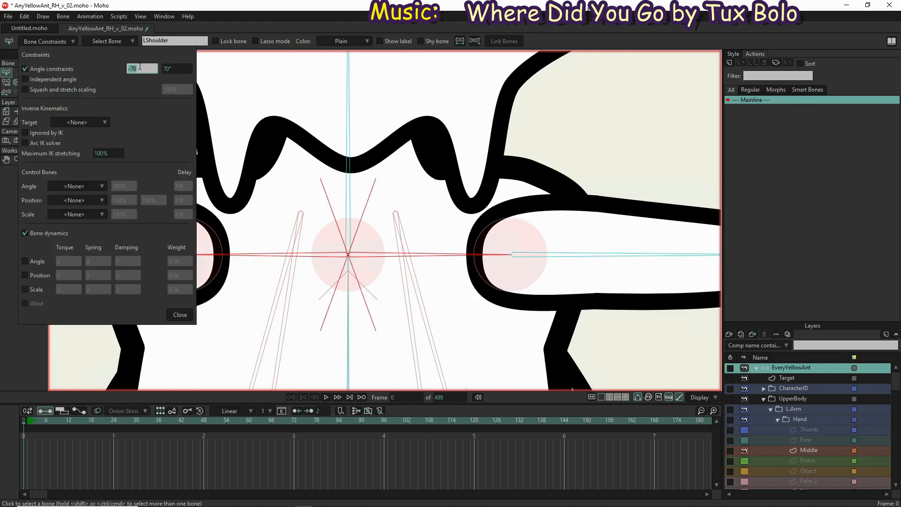
pyautogui.write('-8')
pyautogui.press('Tab')
pyautogui.write('-')
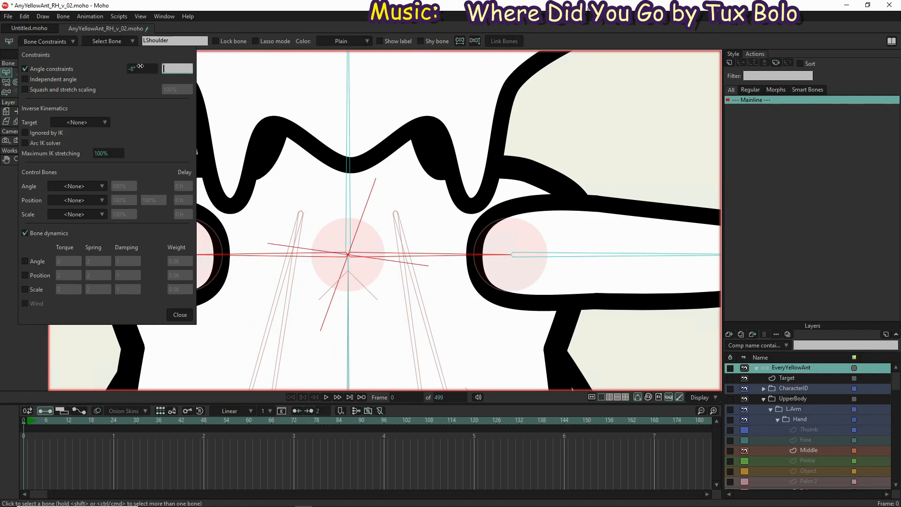
pyautogui.press('Tab')
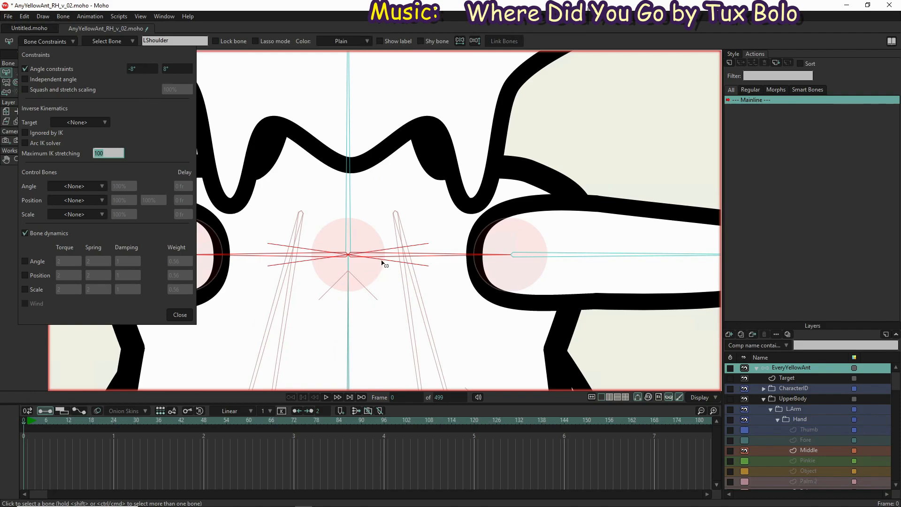
pyautogui.click(180, 314)
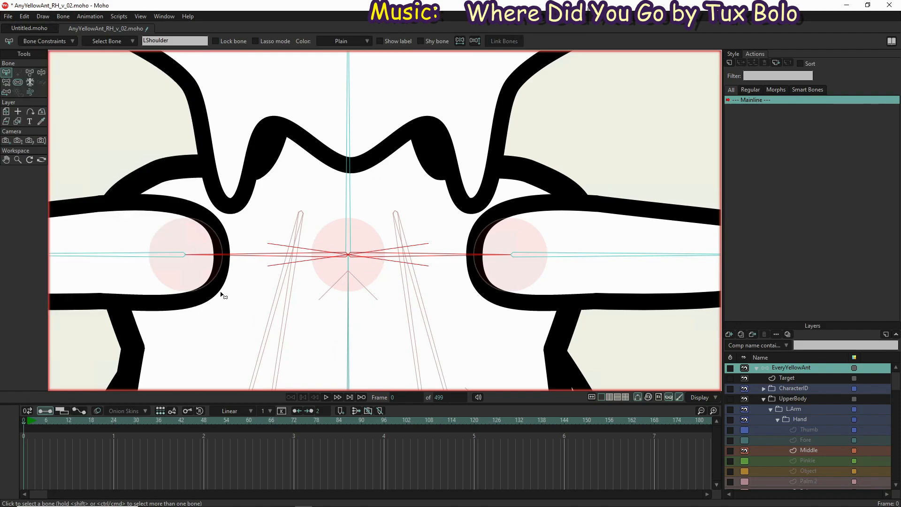
# Bind the Chest layer's outline point above the left shoulder to the LShoulder bone
pyautogui.scroll(-3, 230, 297)
pyautogui.moveTo(268, 321); pyautogui.dragTo(286, 260)
pyautogui.scroll(-5, 798, 447)
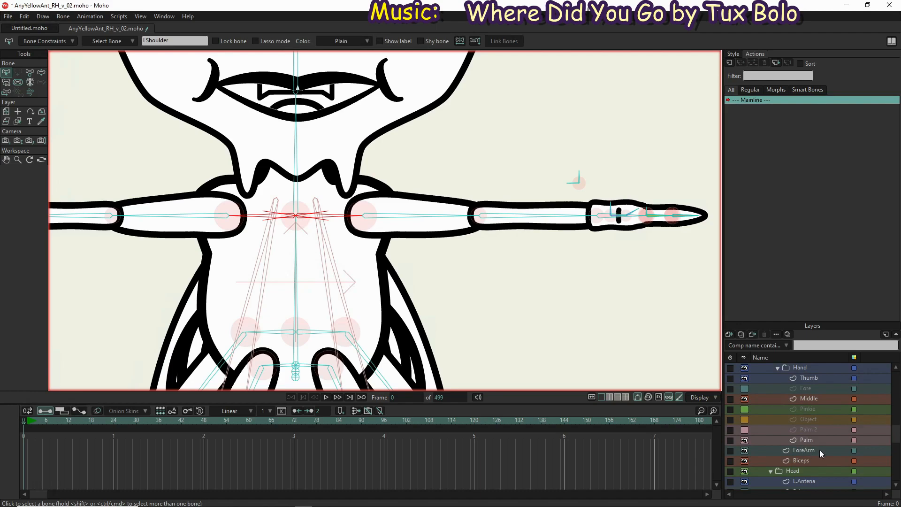
pyautogui.scroll(-7, 819, 450)
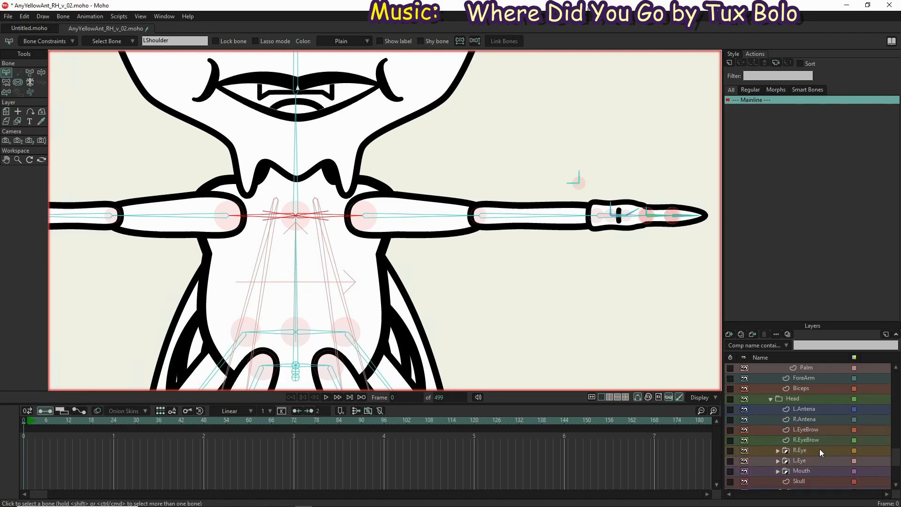
pyautogui.scroll(-4, 819, 449)
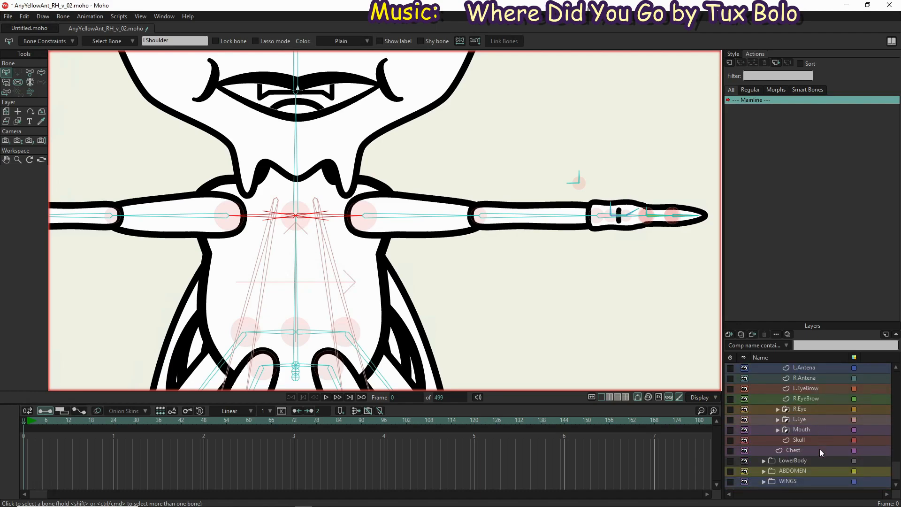
pyautogui.click(819, 448)
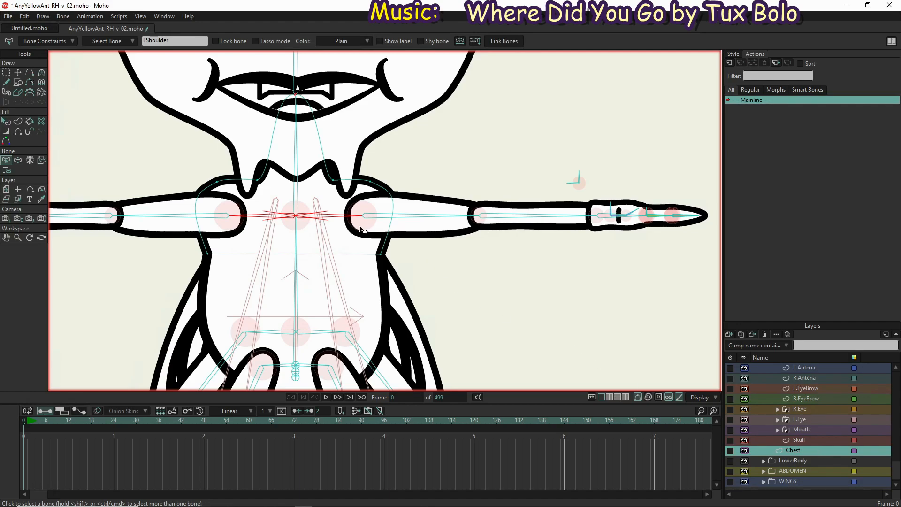
pyautogui.click(348, 216)
pyautogui.press('i')
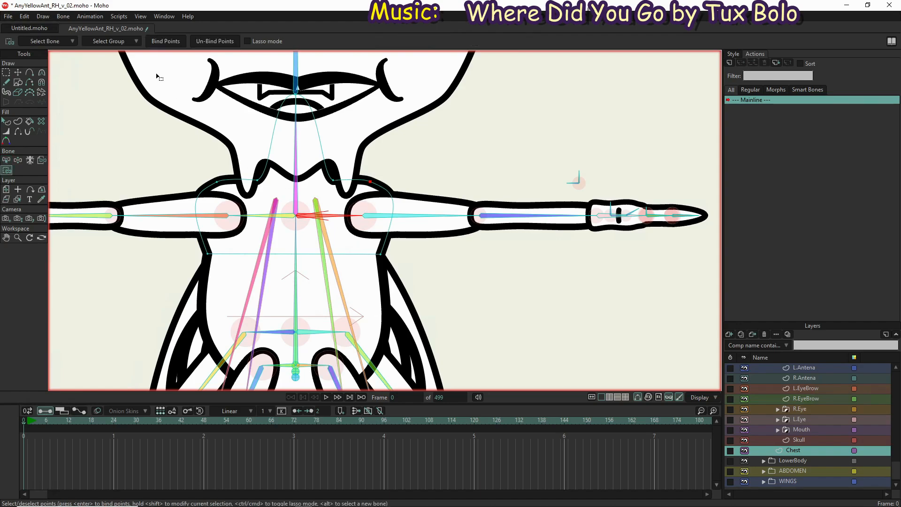
pyautogui.click(160, 40)
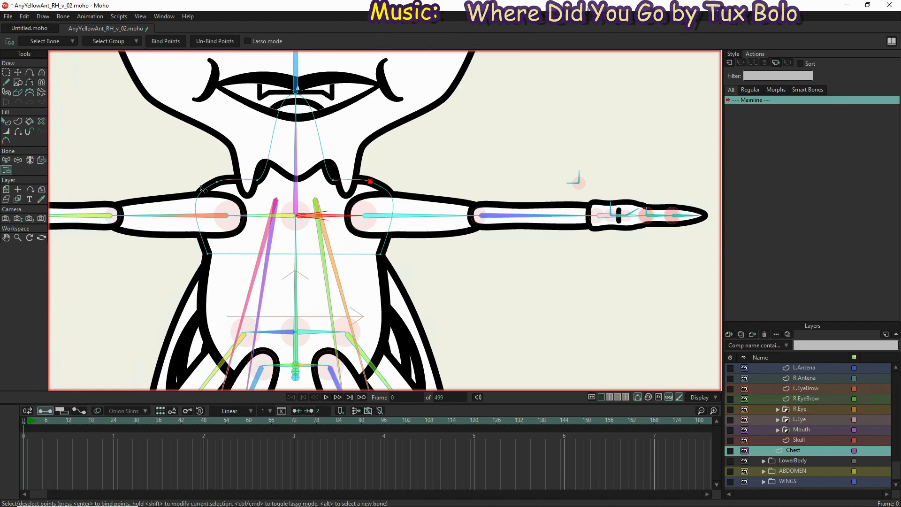
# Bind the Chest layer's outline point above the right shoulder to the RShoulder bone
pyautogui.press('b')
pyautogui.click(246, 219)
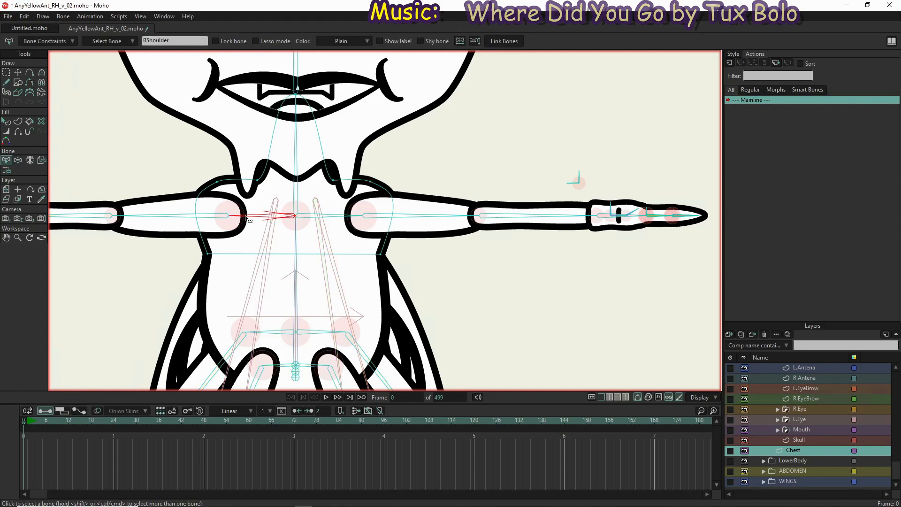
pyautogui.press('i')
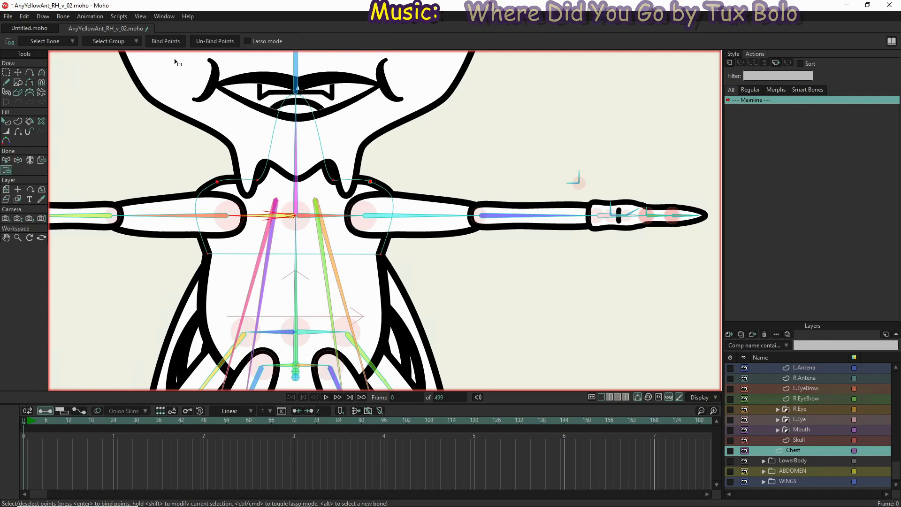
pyautogui.click(173, 42)
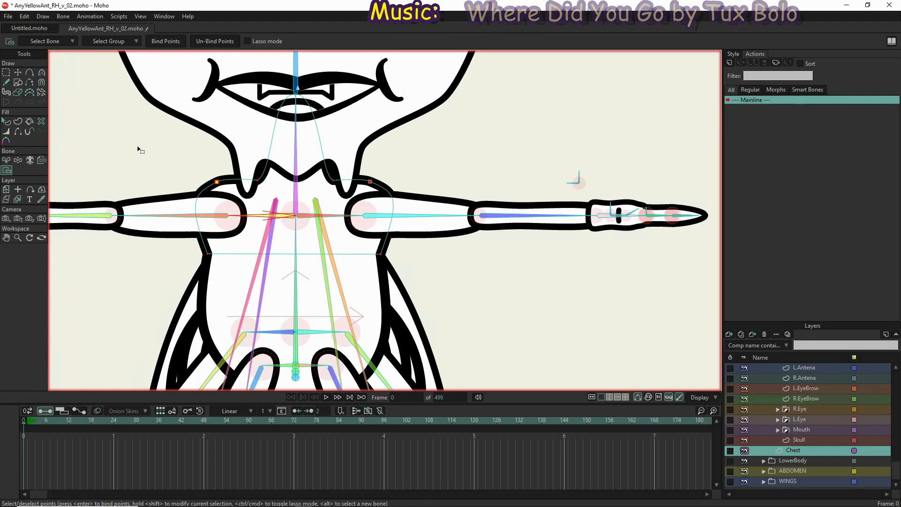
# Test the chest's shoulder bindings by rotating the right and left shoulder bones with Manipulate Bones
pyautogui.click(17, 160)
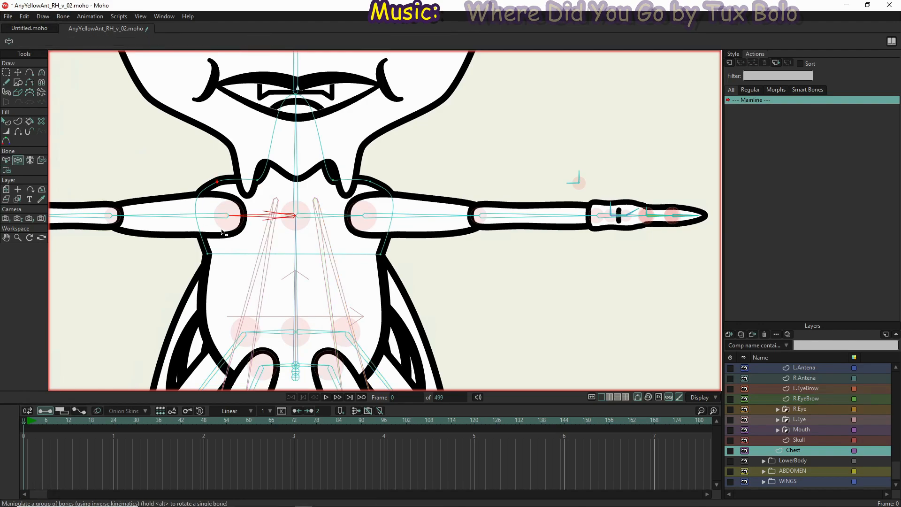
pyautogui.moveTo(251, 213); pyautogui.dragTo(240, 235)
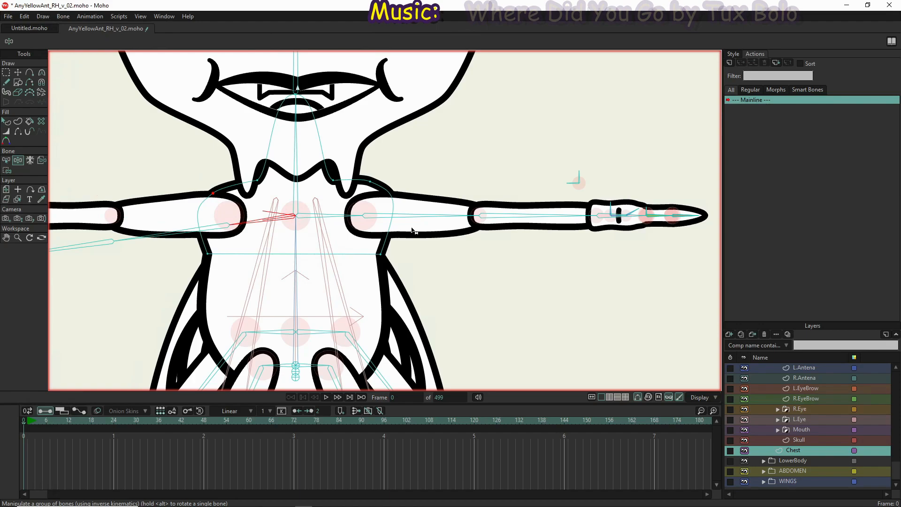
pyautogui.moveTo(348, 214); pyautogui.dragTo(346, 175)
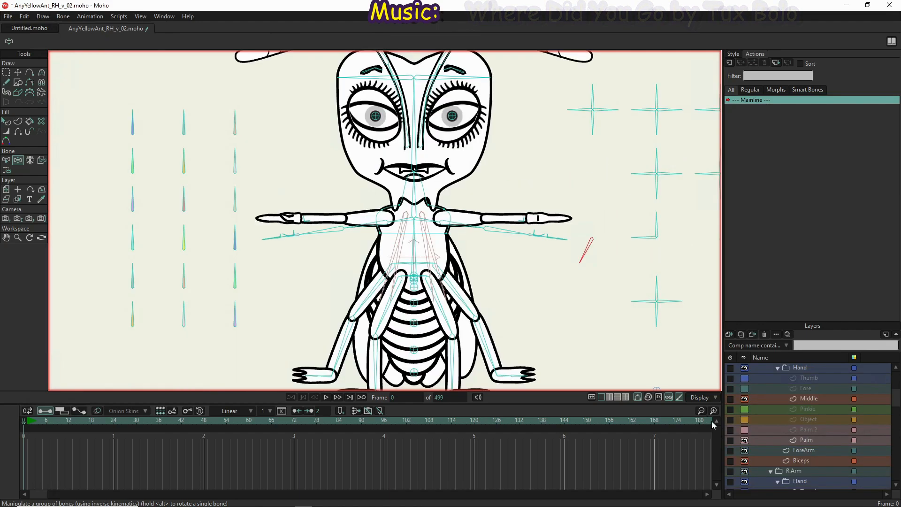
pyautogui.scroll(-4, 781, 461)
pyautogui.scroll(-6, 781, 460)
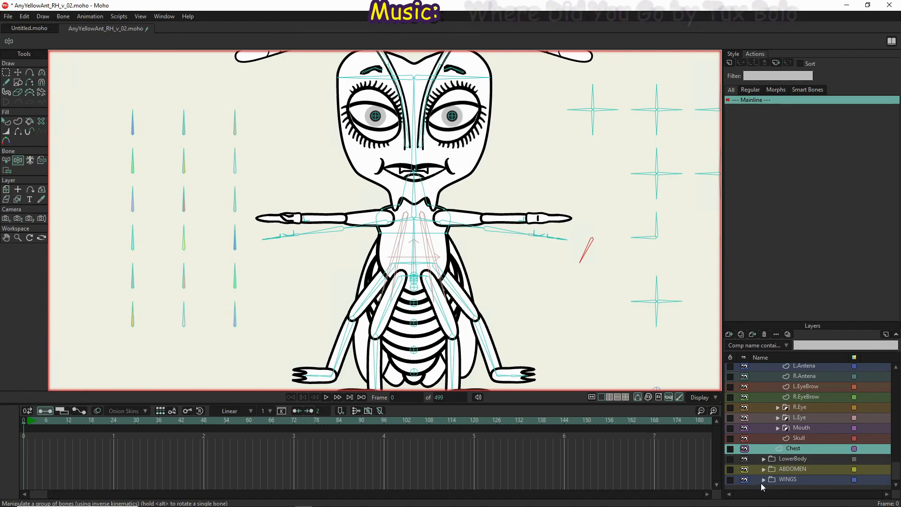
# Expand the WINGS group and bind the R.FrontWing and L.FrontWing layers to the inner wing bone on their respective sides
pyautogui.click(763, 480)
pyautogui.scroll(-4, 790, 467)
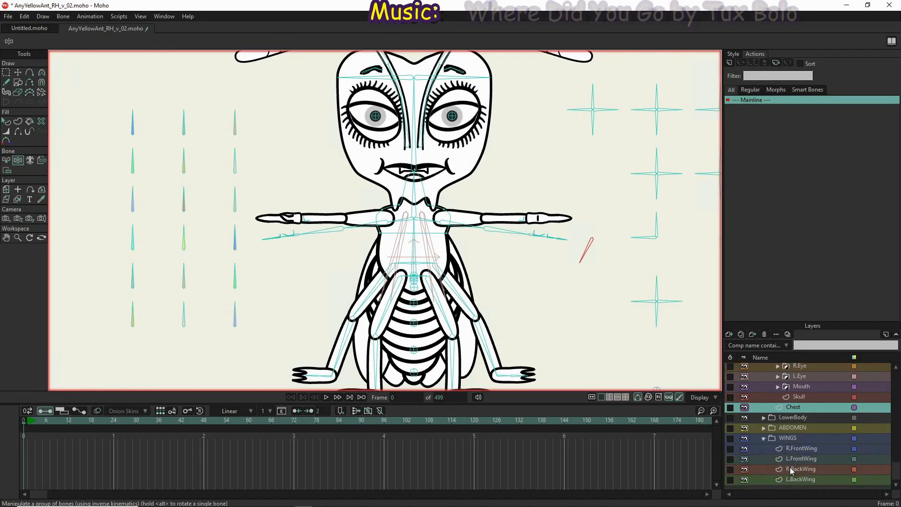
pyautogui.click(815, 447)
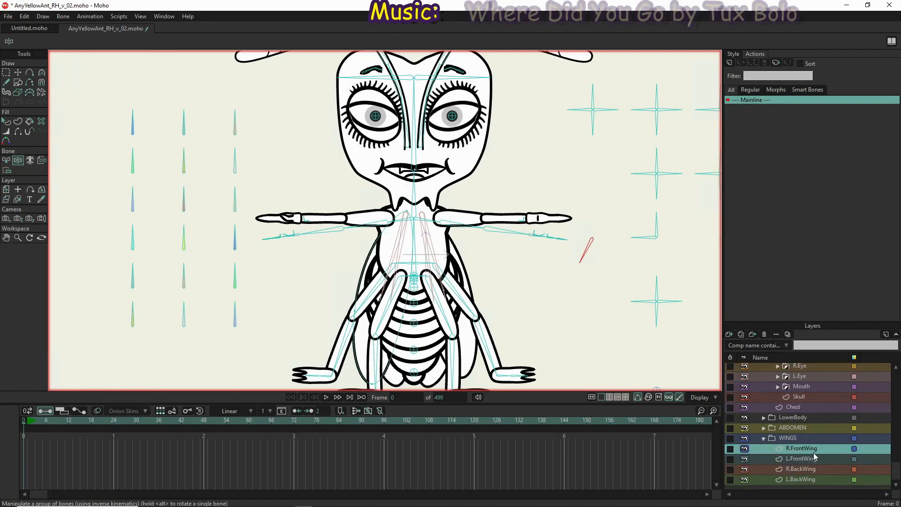
pyautogui.click(43, 161)
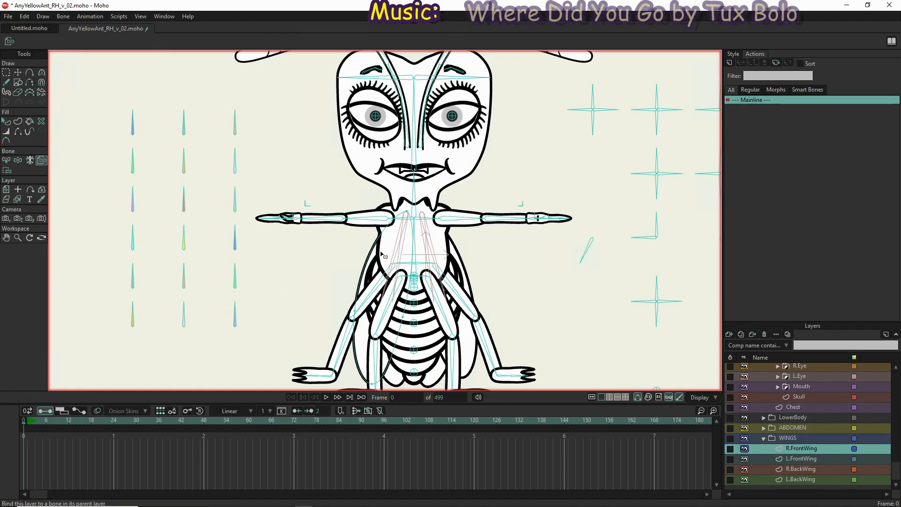
pyautogui.click(398, 256)
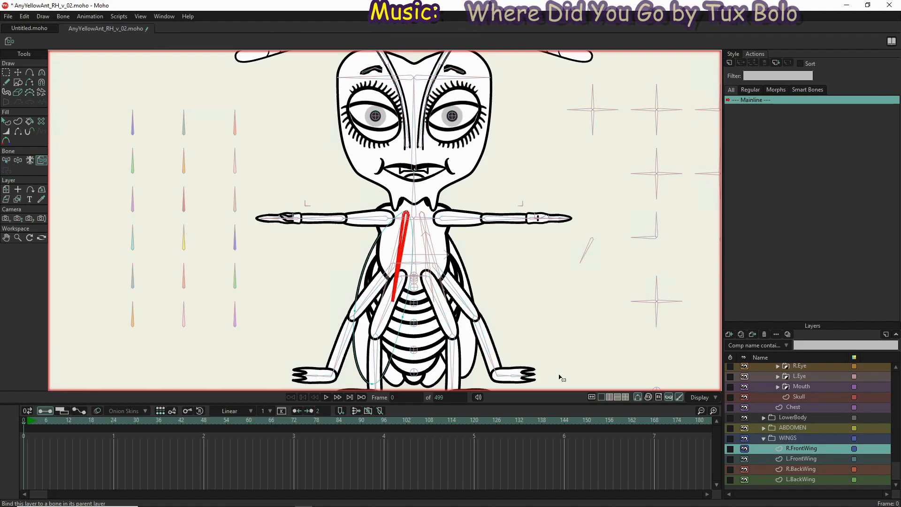
pyautogui.click(795, 458)
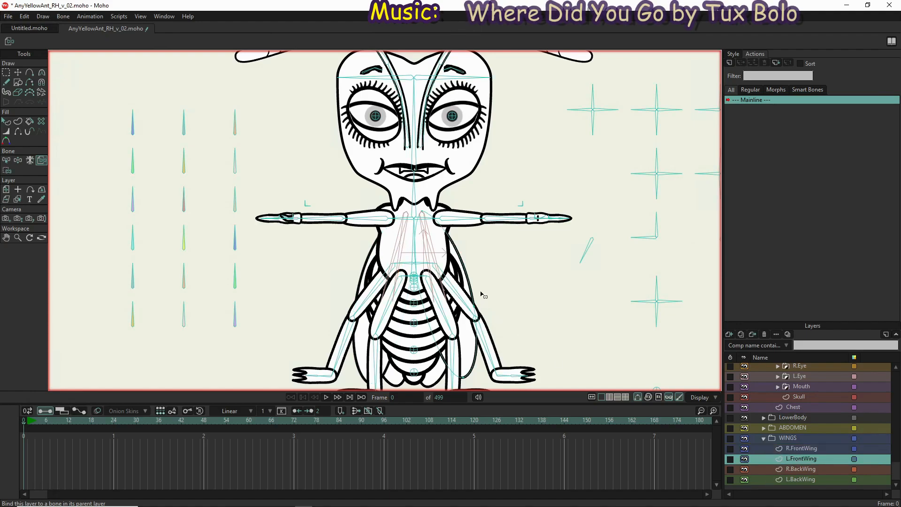
pyautogui.click(426, 251)
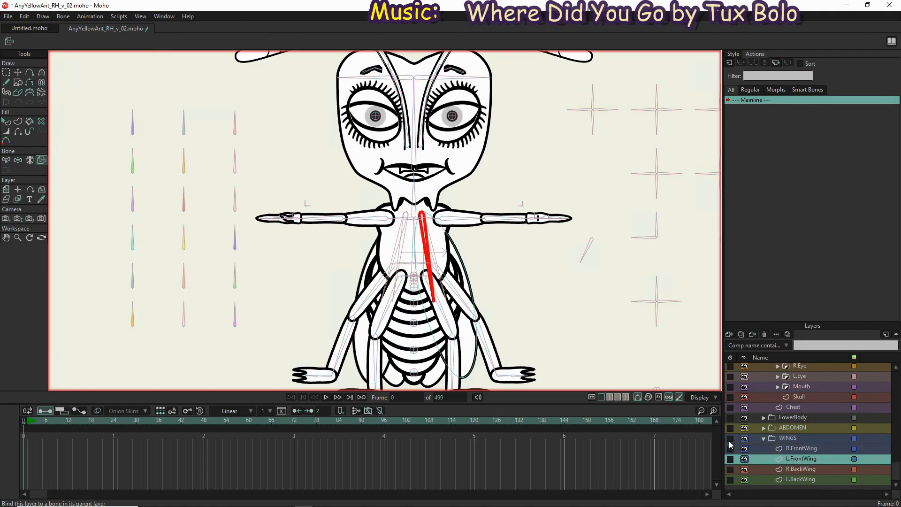
# Bind the R.BackWing and L.BackWing layers to the outer wing bone on their respective sides
pyautogui.click(795, 468)
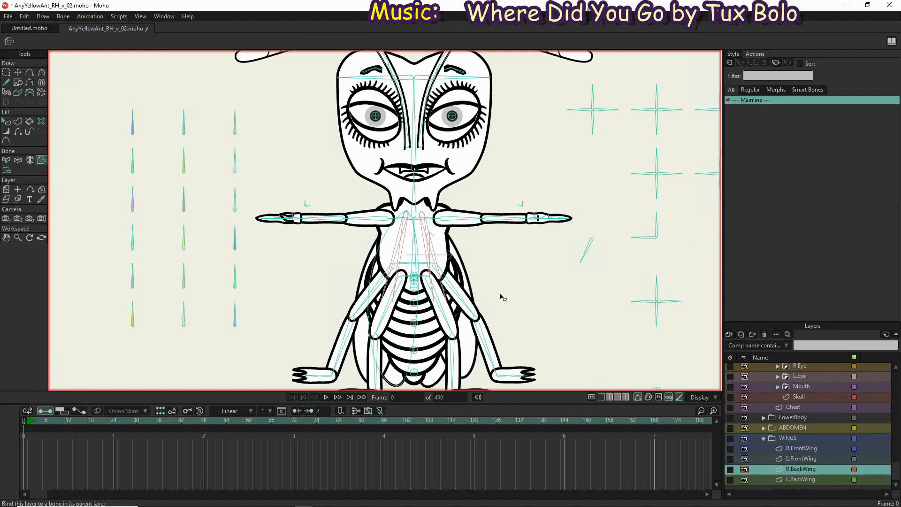
pyautogui.click(397, 250)
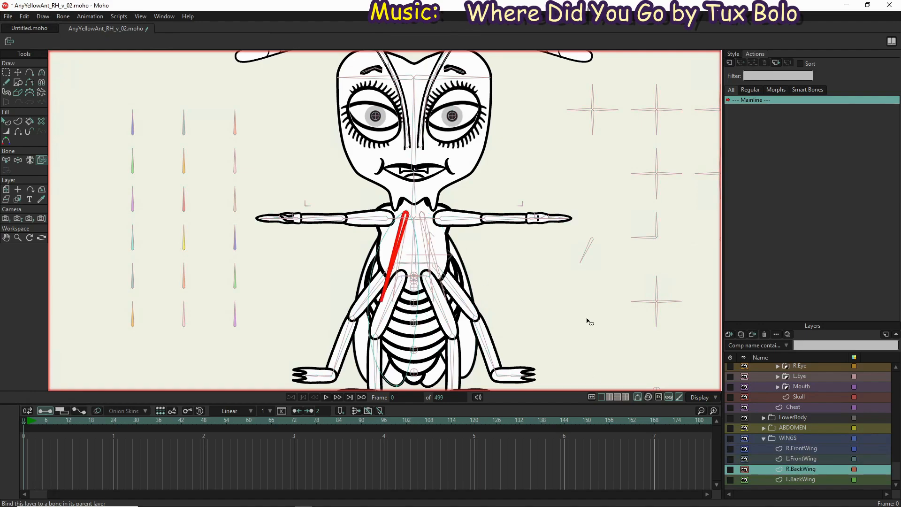
pyautogui.click(812, 481)
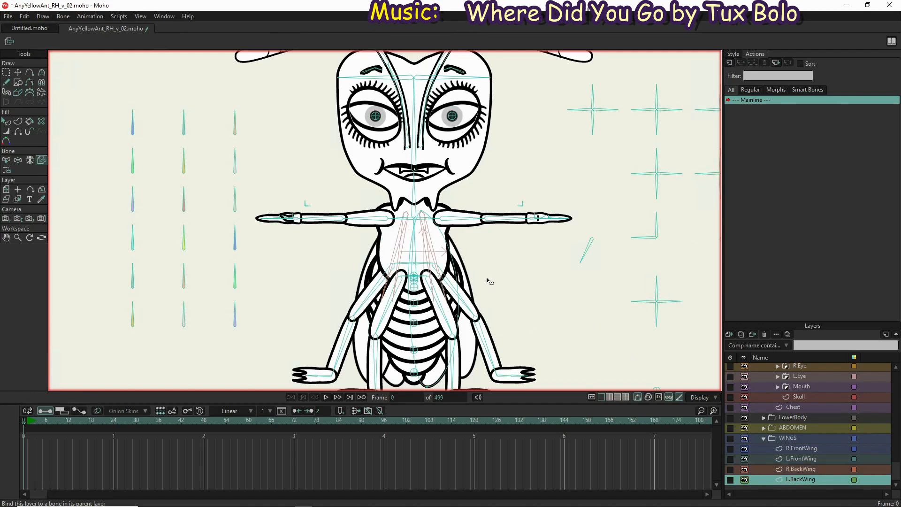
pyautogui.click(435, 253)
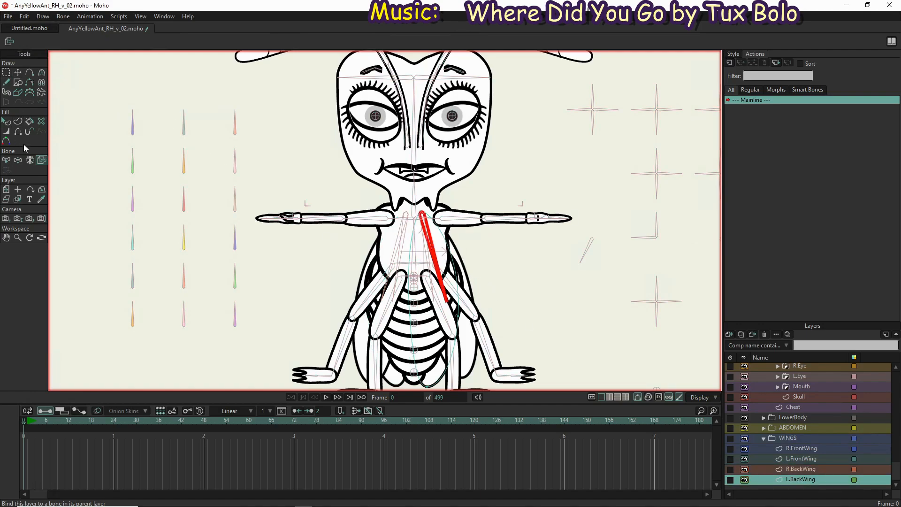
# Test the wing bindings by rotating both wing control bones beside the character with Manipulate Bones
pyautogui.click(18, 161)
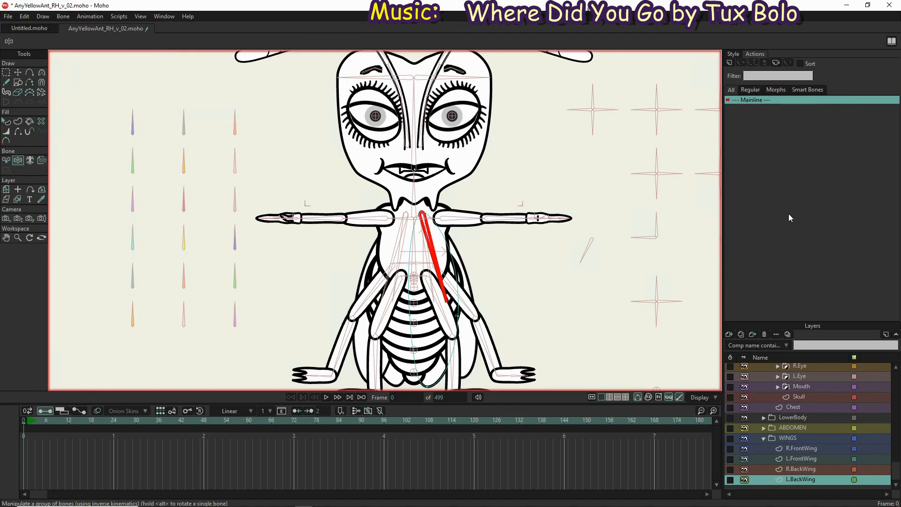
pyautogui.moveTo(592, 254)
pyautogui.mouseDown()
pyautogui.moveTo(581, 232)
pyautogui.moveTo(570, 239)
pyautogui.moveTo(587, 263)
pyautogui.mouseUp()
pyautogui.scroll(-2, 580, 268)
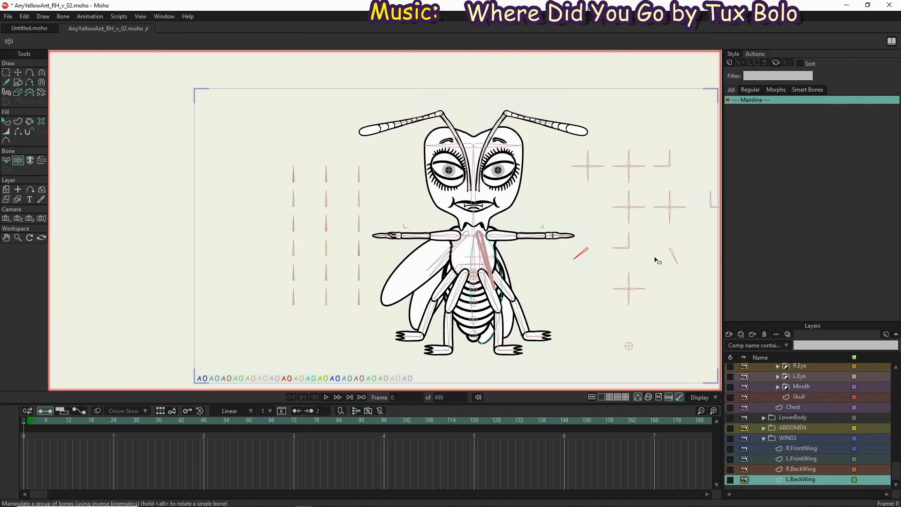
pyautogui.moveTo(675, 258); pyautogui.dragTo(662, 293)
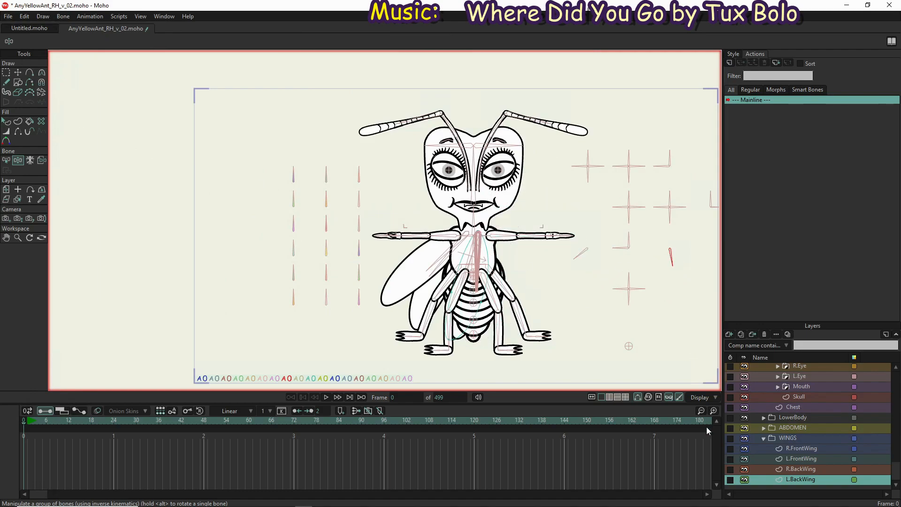
# Hide the WINGS group
pyautogui.click(745, 437)
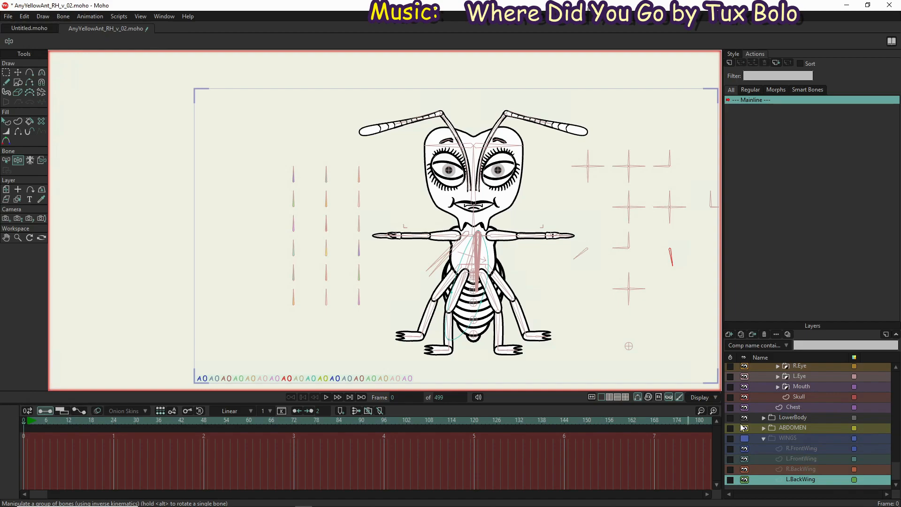
pyautogui.scroll(3, 853, 385)
pyautogui.scroll(3, 820, 374)
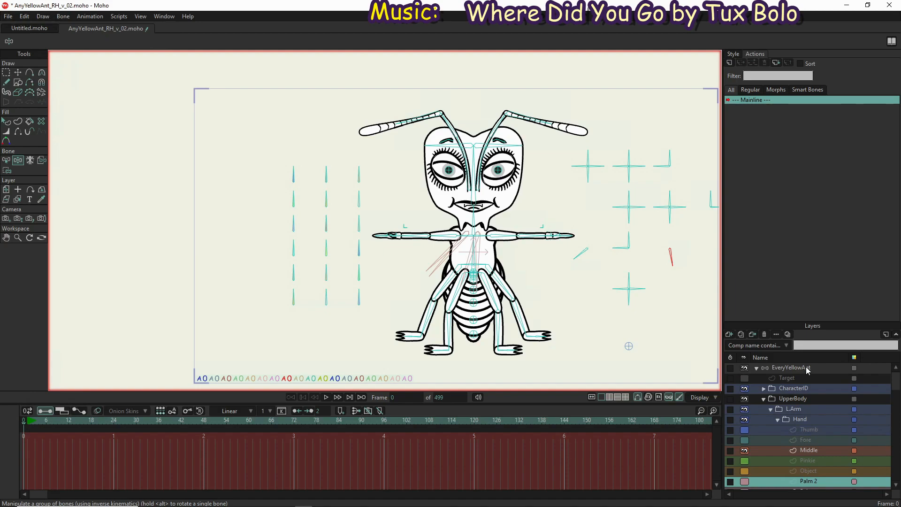
# Hide the controlled bones and the shy bones on the EveryYellowAnt bone layer
pyautogui.click(806, 367)
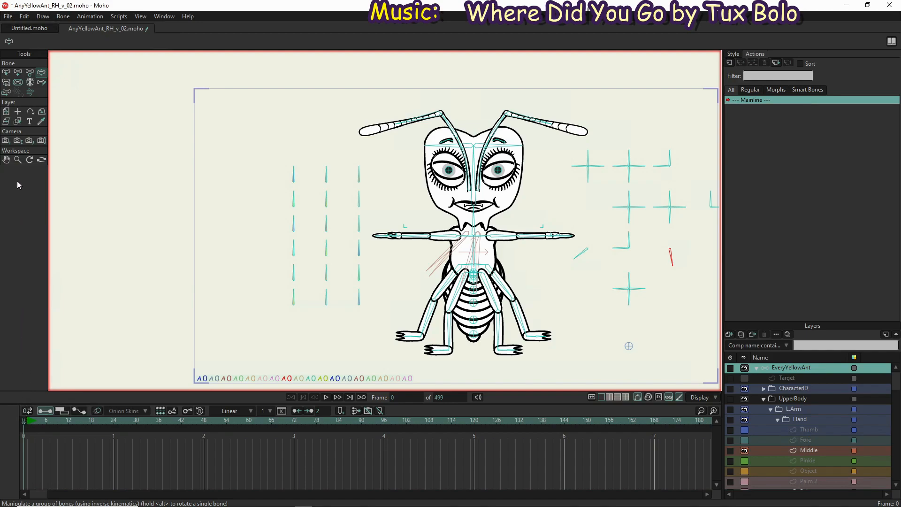
pyautogui.click(9, 76)
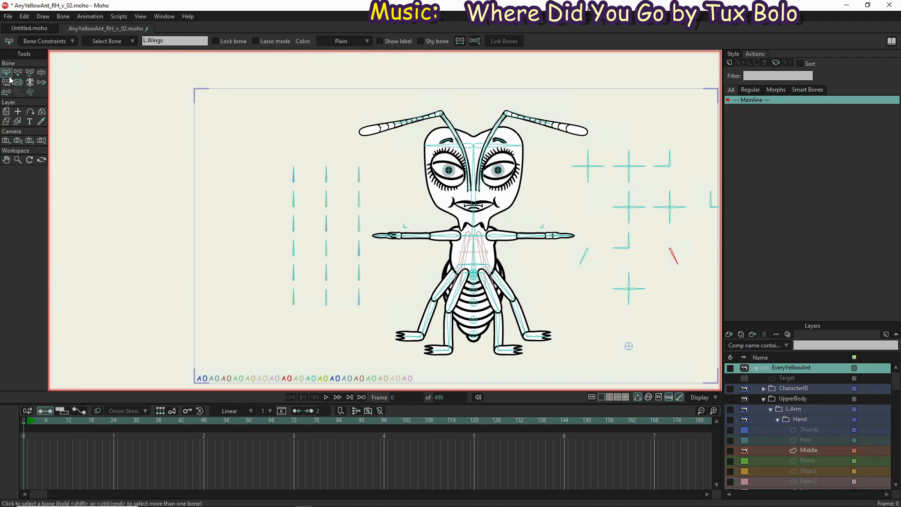
pyautogui.click(64, 17)
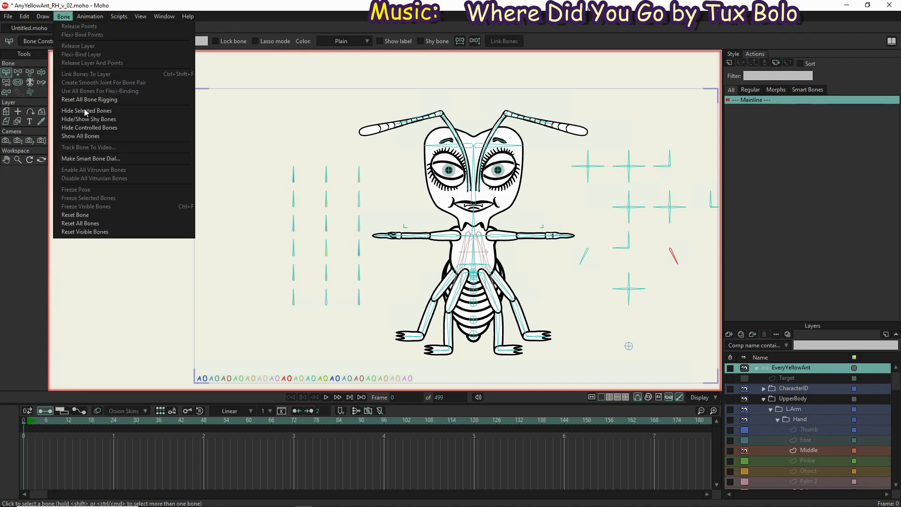
pyautogui.click(84, 130)
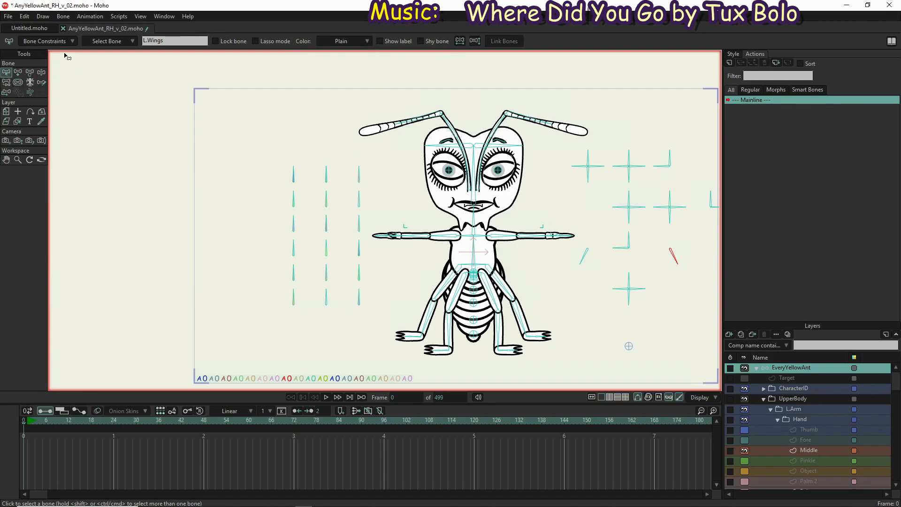
pyautogui.click(63, 17)
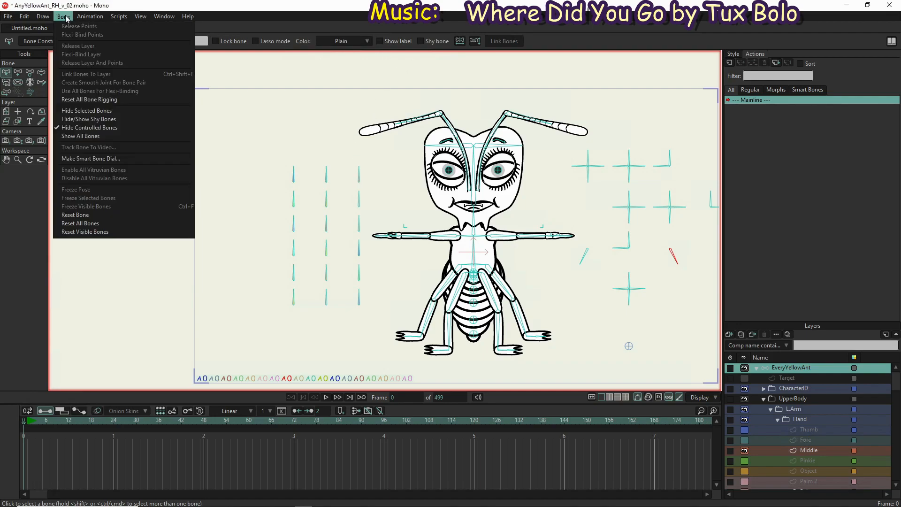
pyautogui.click(75, 121)
pyautogui.scroll(-2, 269, 258)
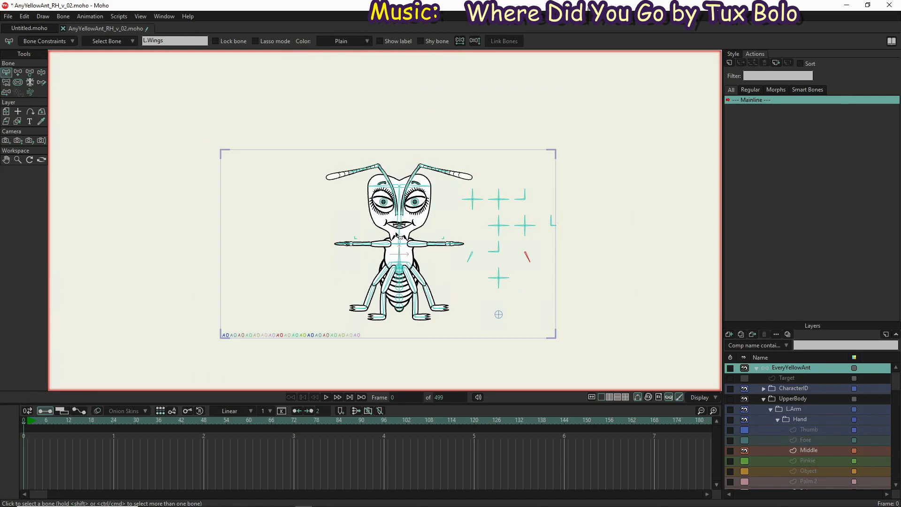
pyautogui.scroll(2, 397, 234)
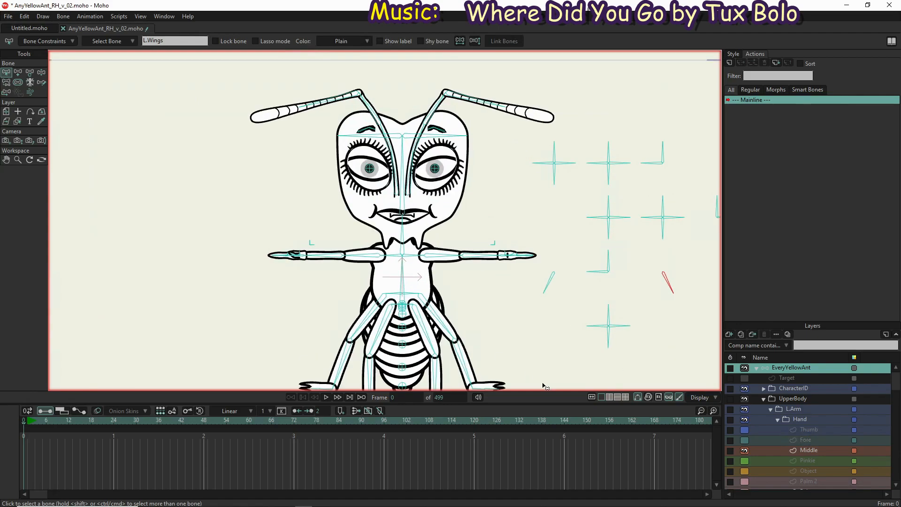
# Hide the CharacterID group
pyautogui.click(744, 388)
pyautogui.scroll(-2, 495, 240)
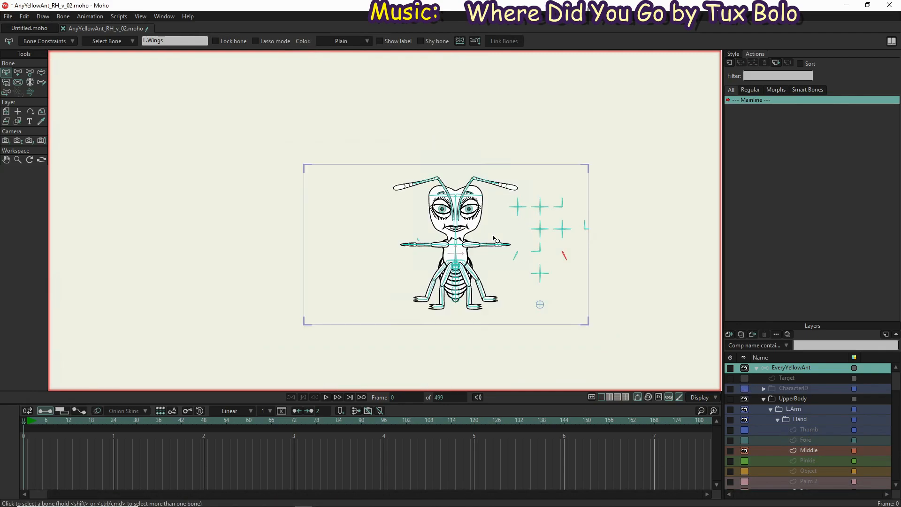
pyautogui.scroll(4, 507, 233)
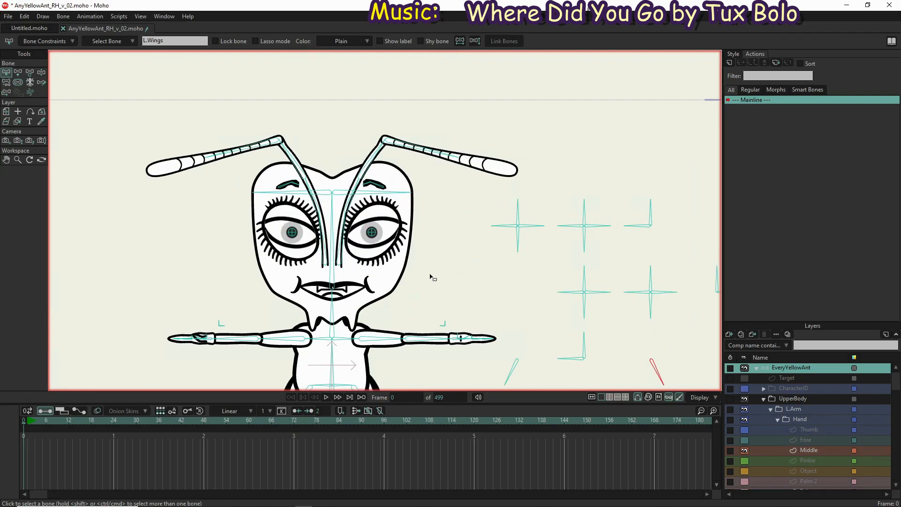
pyautogui.scroll(-1, 434, 253)
pyautogui.scroll(-2, 431, 220)
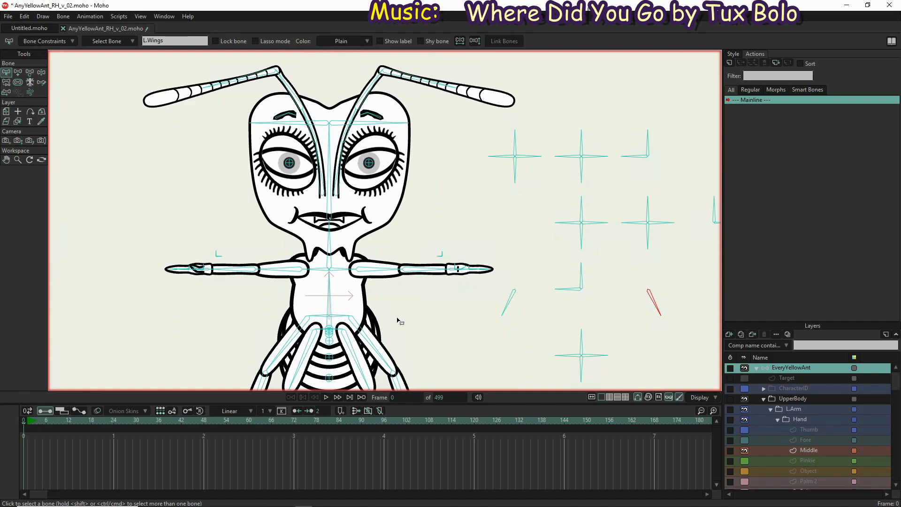
# Bind the L.Arm group's Biceps layer to the left upper arm bone and its ForeArm layer to the left forearm bone
pyautogui.scroll(-3, 774, 421)
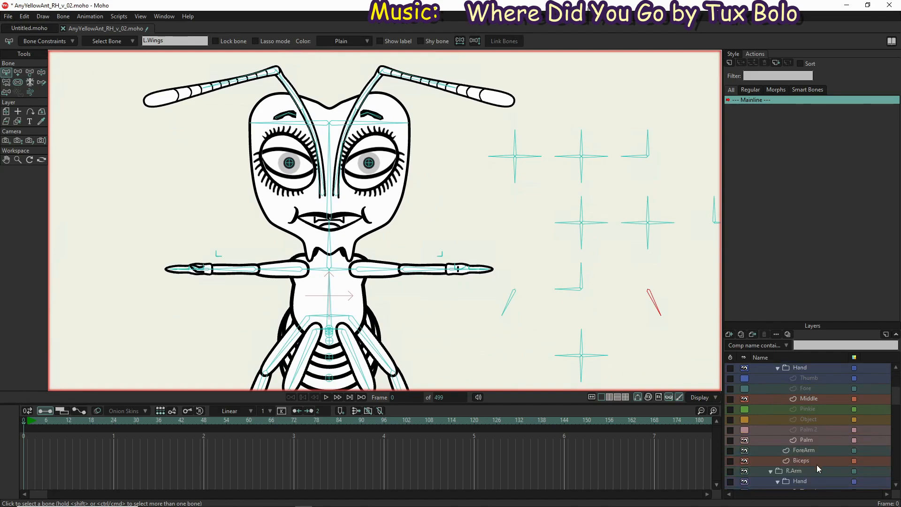
pyautogui.click(816, 461)
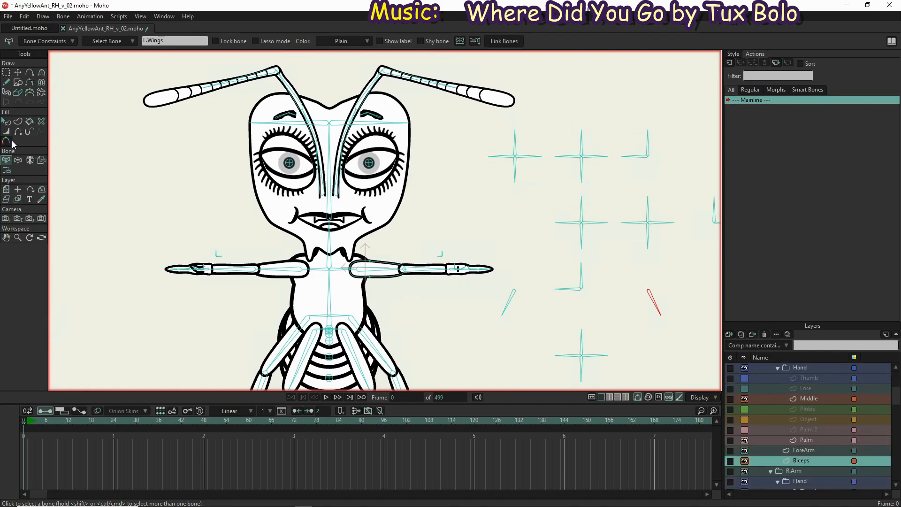
pyautogui.click(41, 160)
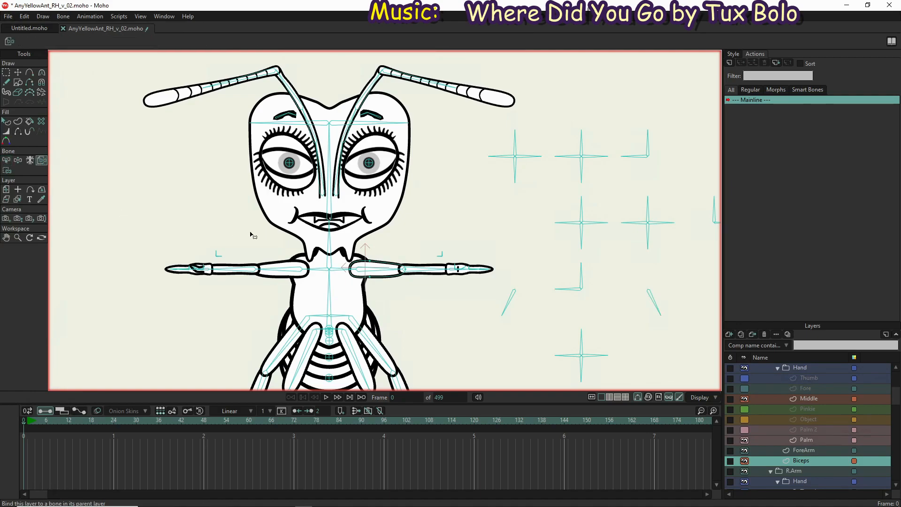
pyautogui.click(401, 280)
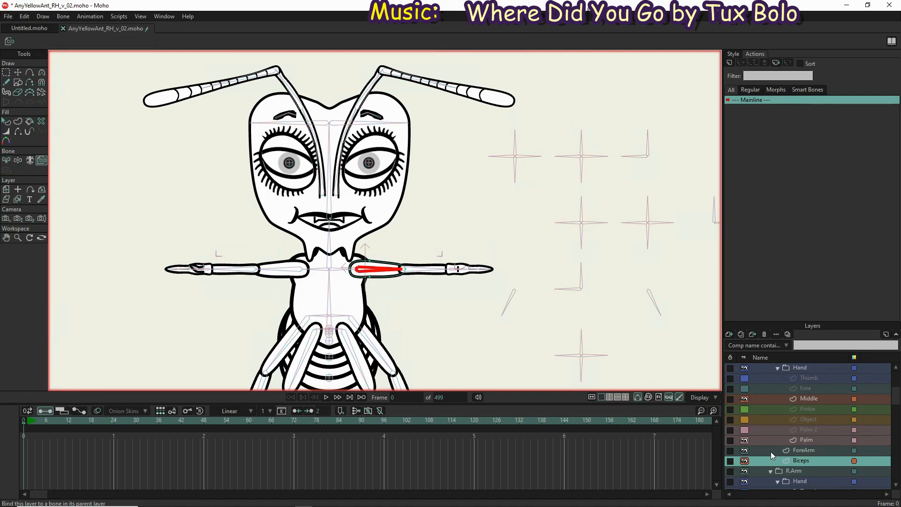
pyautogui.click(804, 452)
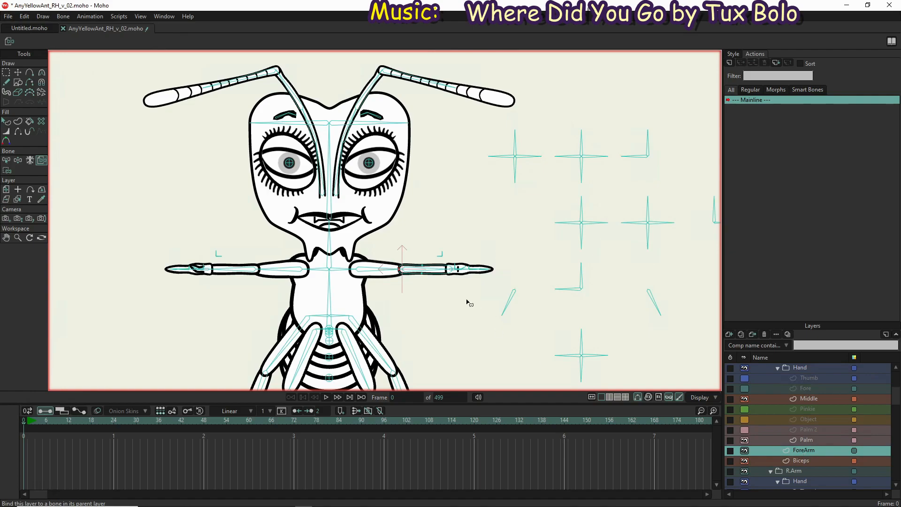
pyautogui.click(438, 272)
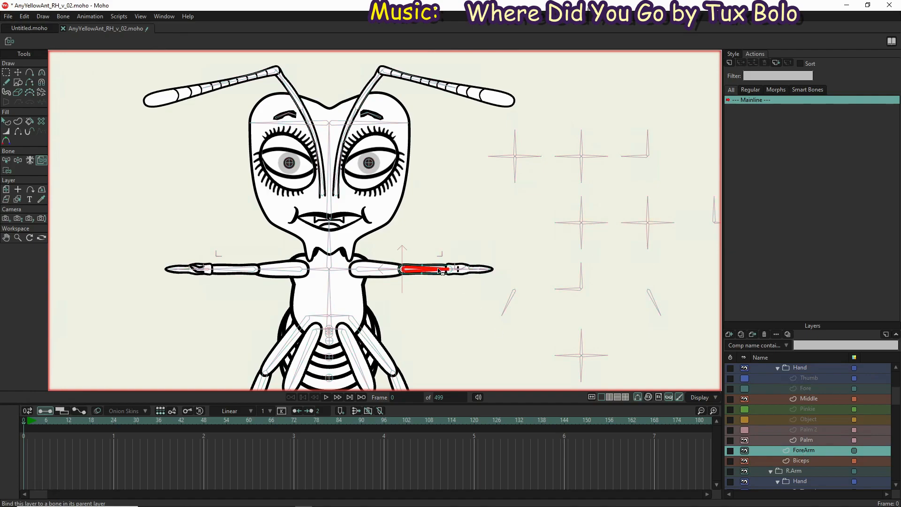
# Bind the left hand's Palm and Object layers to the left palm bone
pyautogui.click(810, 441)
pyautogui.scroll(5, 454, 296)
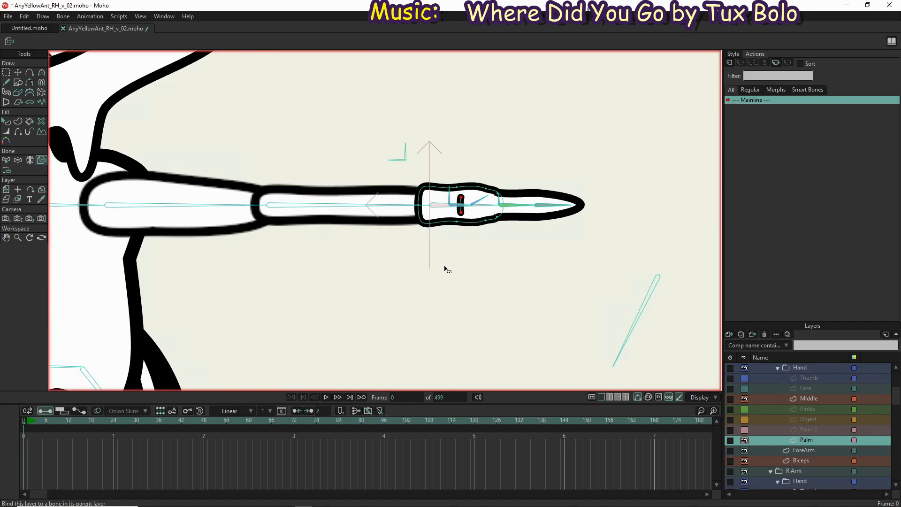
pyautogui.click(441, 208)
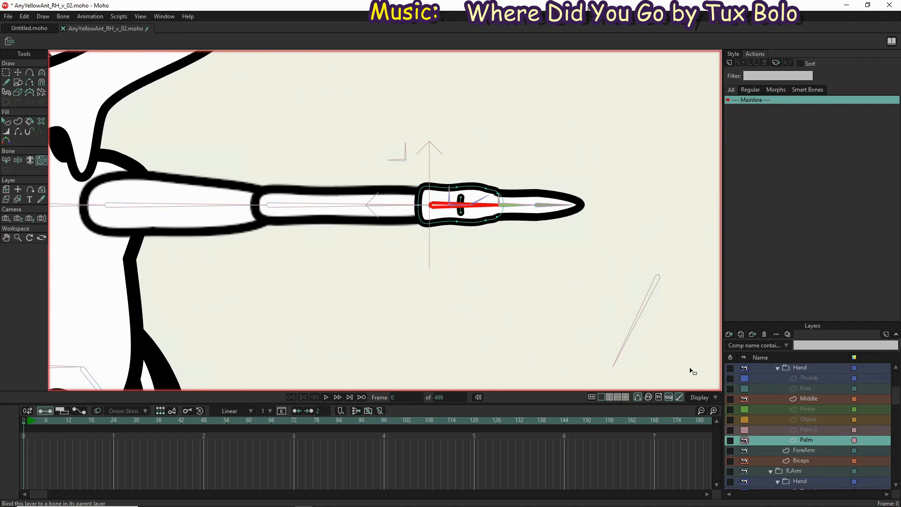
pyautogui.click(818, 418)
pyautogui.click(439, 206)
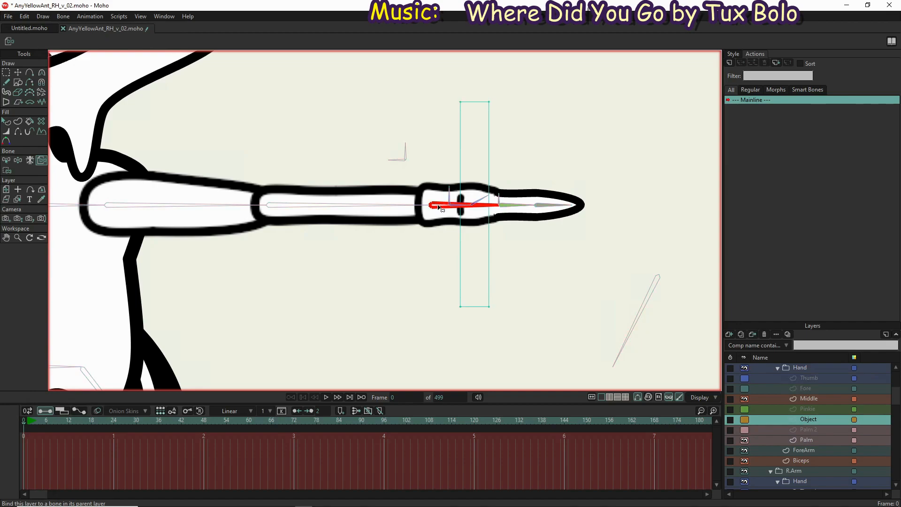
# Bind the left hand's Pinkie layer points to the PinkieBase bone
pyautogui.click(818, 408)
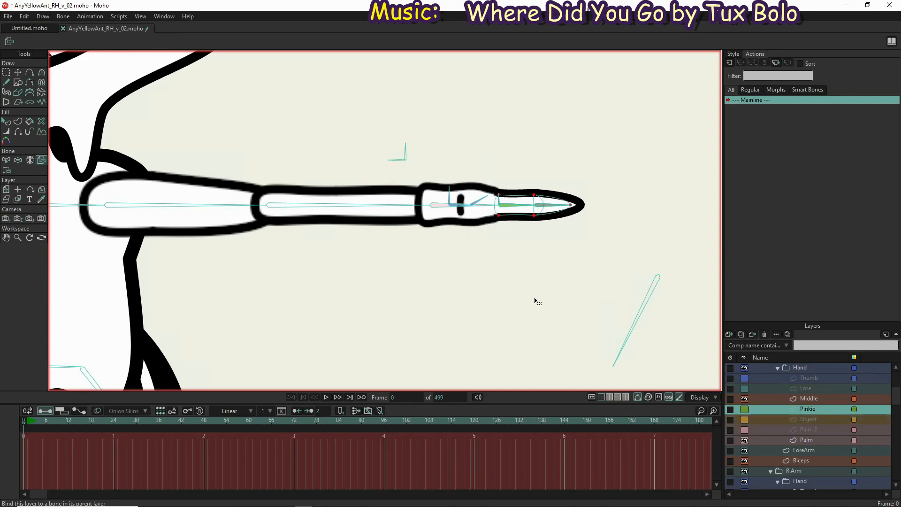
pyautogui.click(7, 170)
pyautogui.scroll(6, 494, 220)
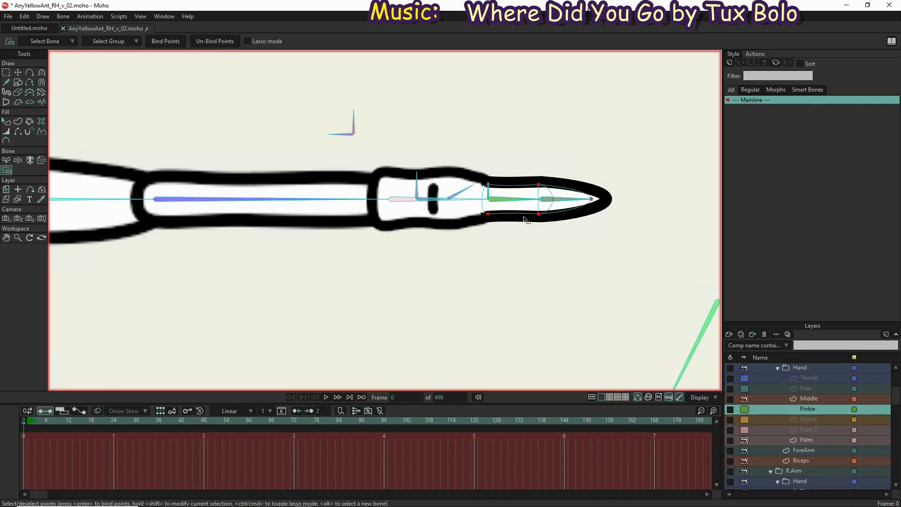
pyautogui.scroll(5, 218, 215)
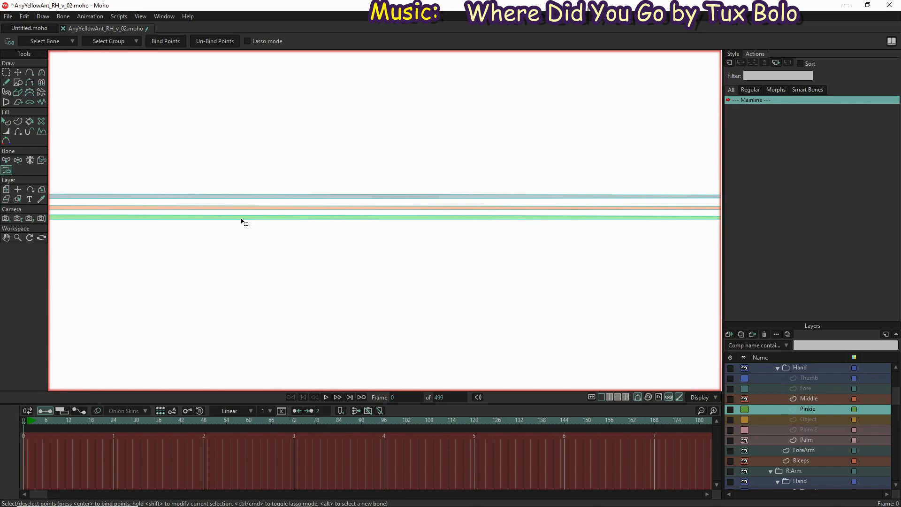
pyautogui.press('b')
pyautogui.scroll(-5, 352, 273)
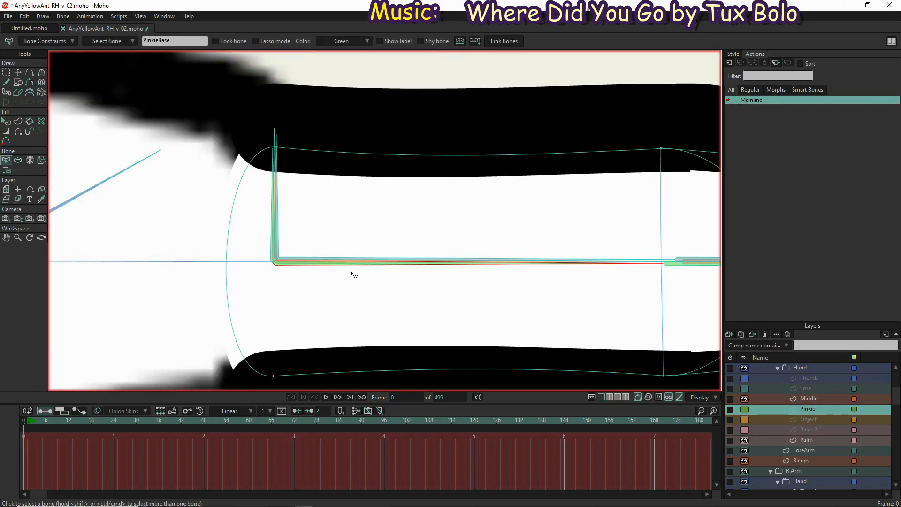
pyautogui.press('i')
pyautogui.hotkey('ctrl', 'a')
pyautogui.click(160, 44)
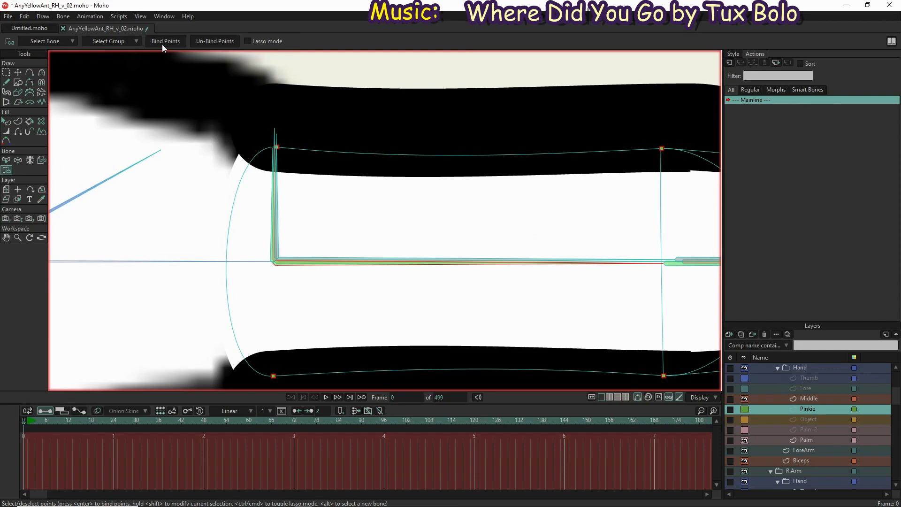
# Bind the left hand's Pinkie layer joint, arc and tip points to the LPinkieFingerTip bone
pyautogui.scroll(-3, 140, 135)
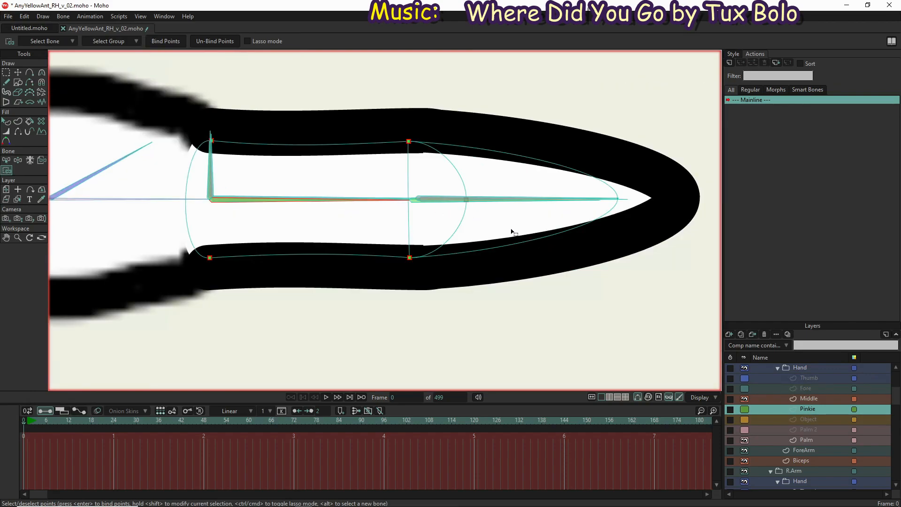
pyautogui.scroll(5, 512, 232)
pyautogui.scroll(-1, 493, 135)
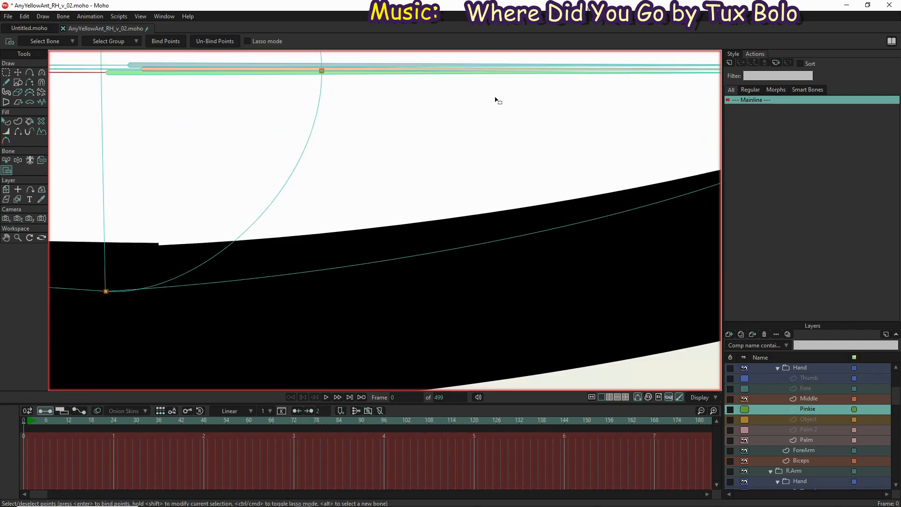
pyautogui.press('z')
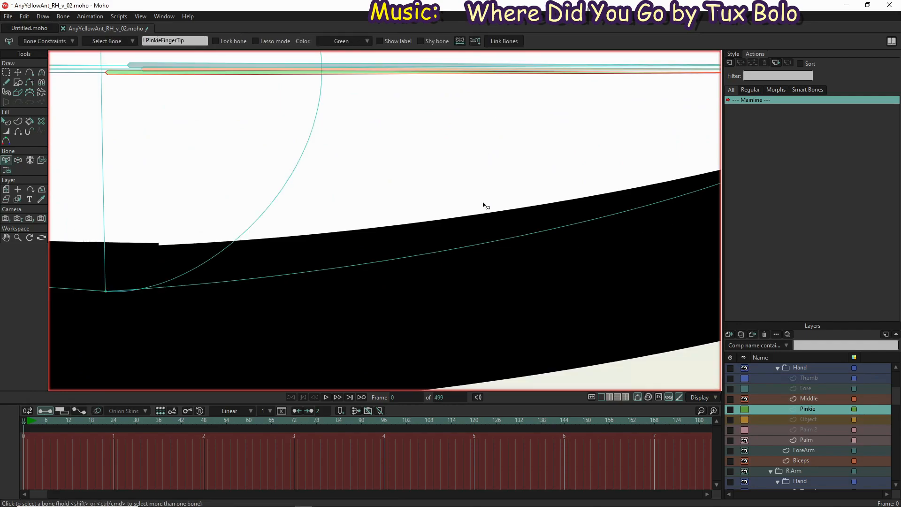
pyautogui.scroll(-3, 485, 207)
pyautogui.press('i')
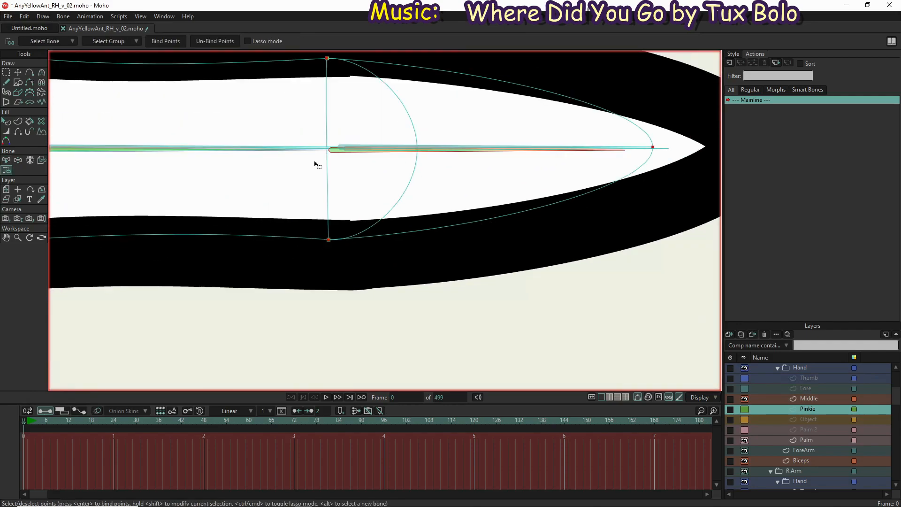
pyautogui.click(167, 41)
pyautogui.scroll(-2, 283, 181)
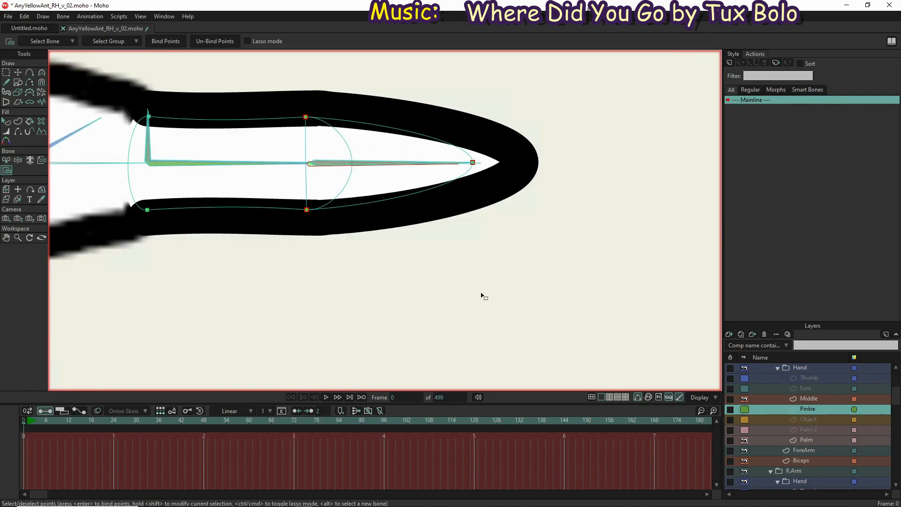
# Move the left hand's Fore layer joint, arc and tip points back so the joint line meets the start of its fingertip bone
pyautogui.click(813, 389)
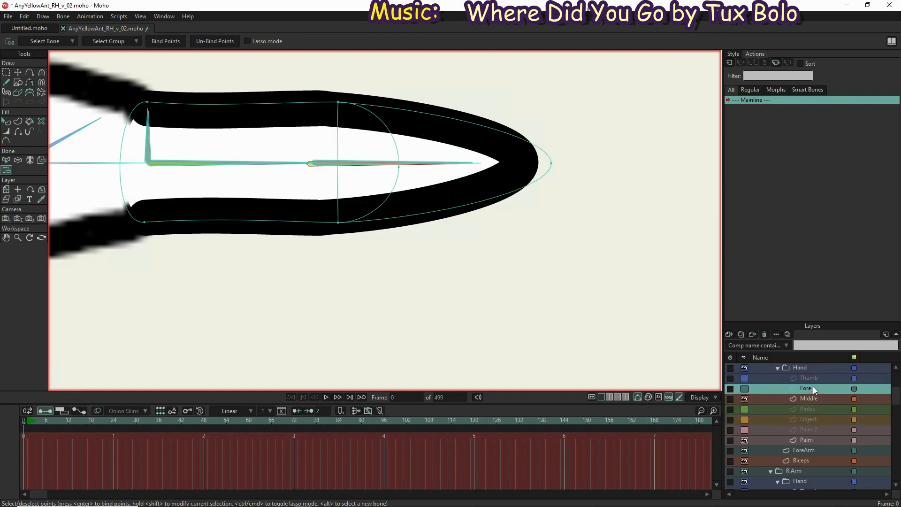
pyautogui.click(815, 399)
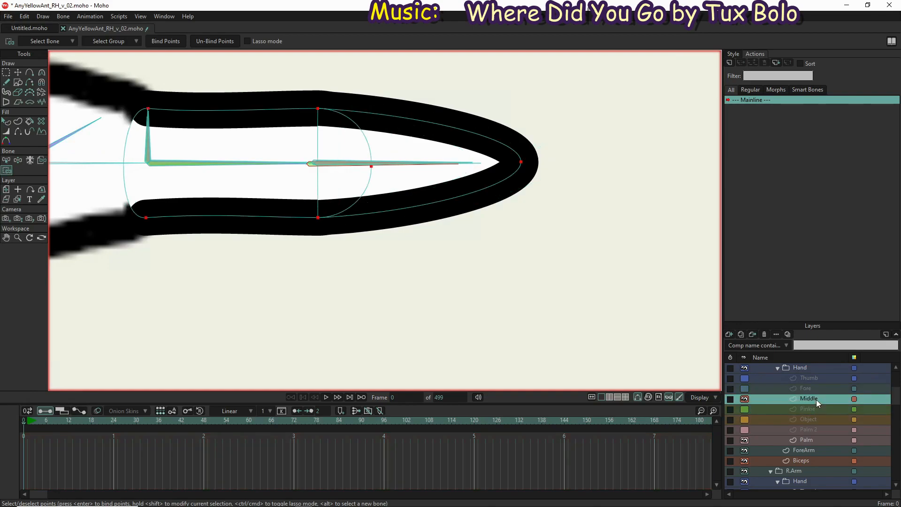
pyautogui.click(815, 389)
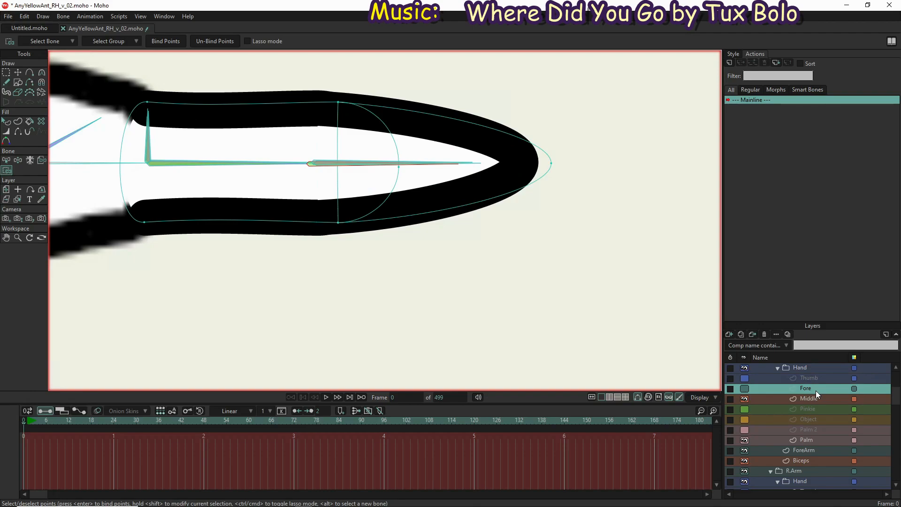
pyautogui.click(6, 72)
pyautogui.moveTo(310, 74); pyautogui.dragTo(589, 297)
pyautogui.scroll(1, 281, 159)
pyautogui.scroll(4, 280, 159)
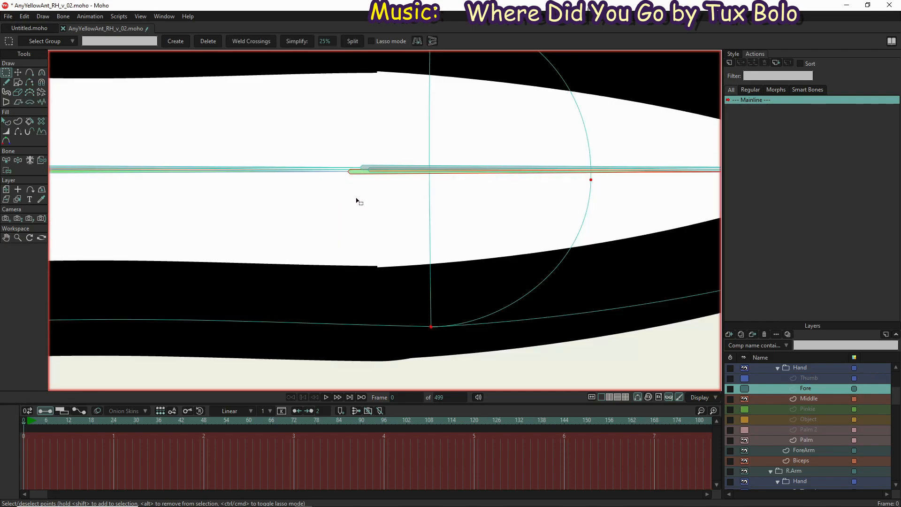
pyautogui.press('t')
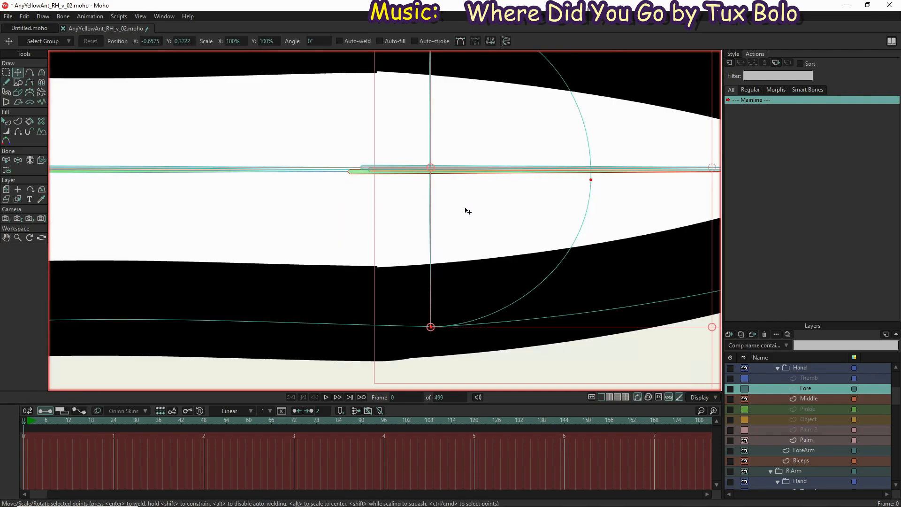
pyautogui.moveTo(468, 211); pyautogui.dragTo(399, 202)
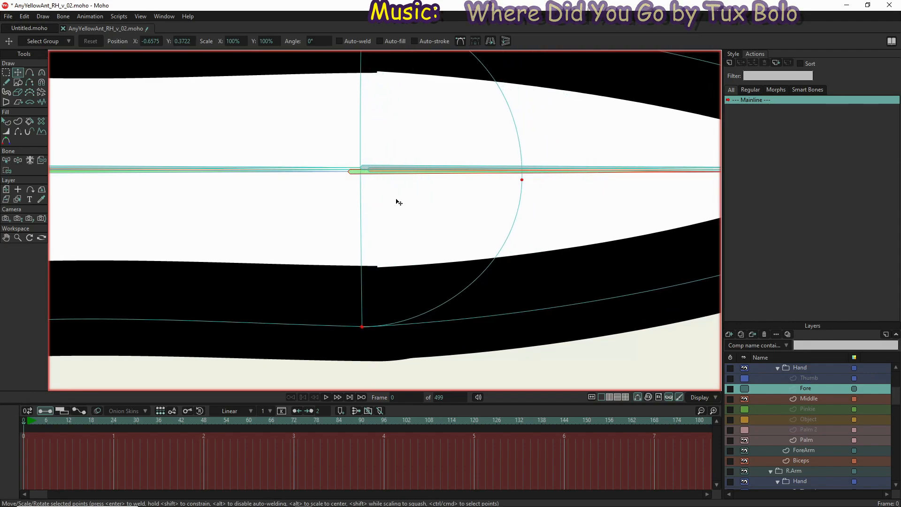
pyautogui.moveTo(399, 202); pyautogui.dragTo(399, 202)
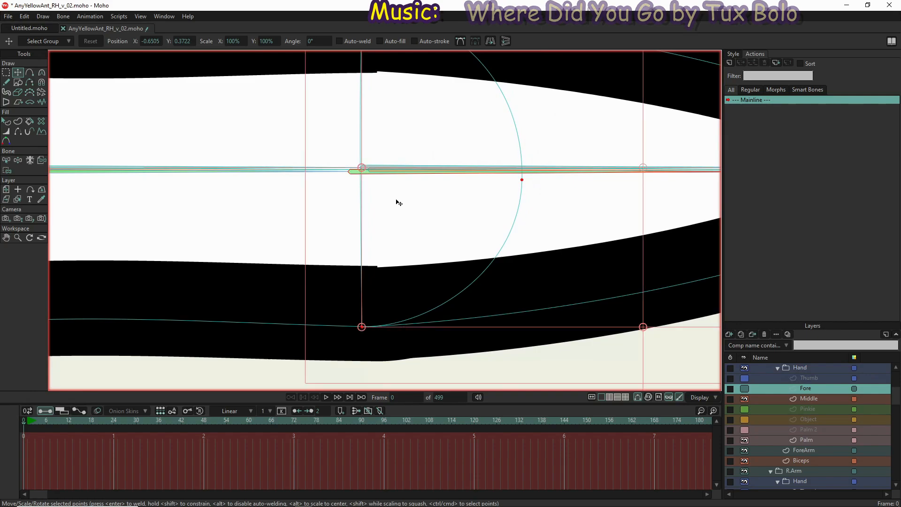
# Move the Fore layer's arc midpoint onto the finger bone's centre line
pyautogui.scroll(-5, 398, 218)
pyautogui.scroll(4, 416, 201)
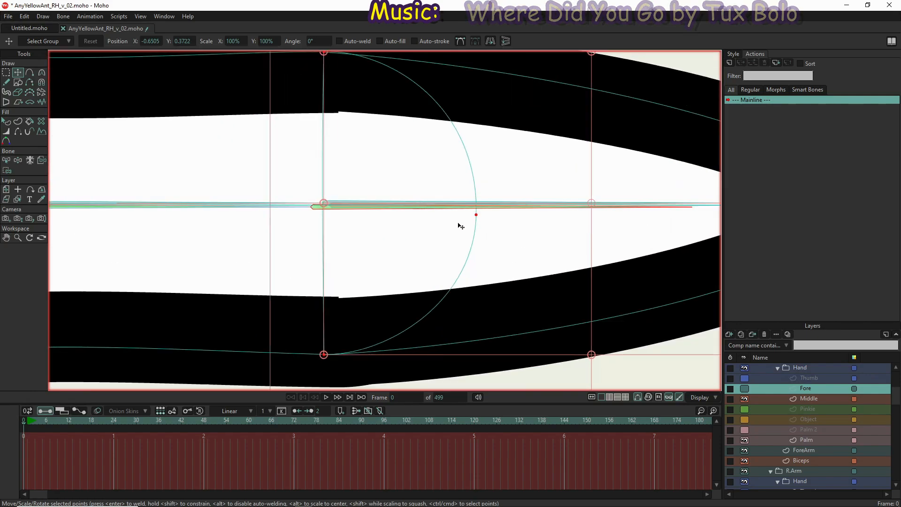
pyautogui.click(476, 215)
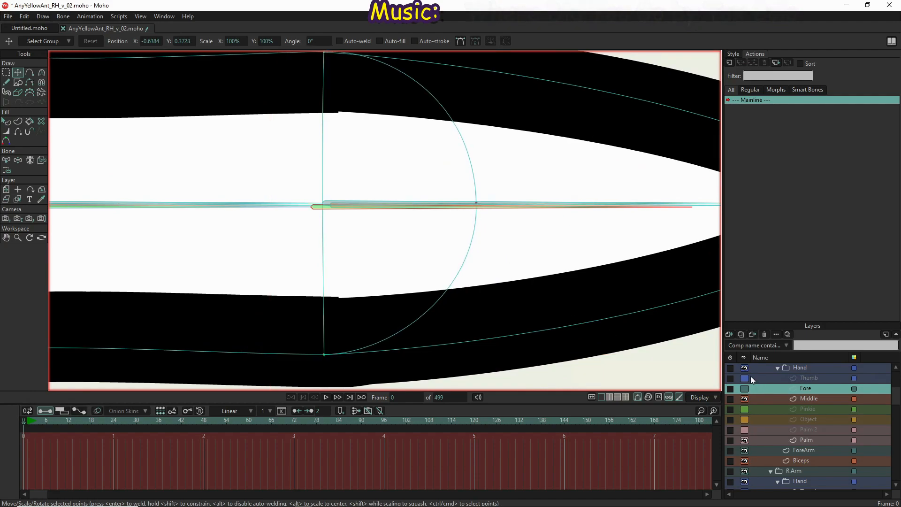
# Show the Target layer's joint circles and the Fore layer, and hide the Middle layer
pyautogui.scroll(3, 749, 375)
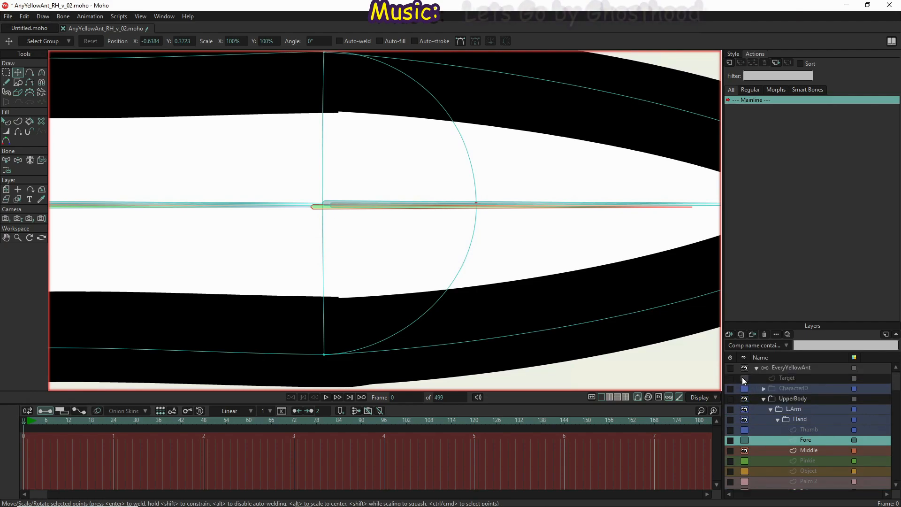
pyautogui.click(743, 379)
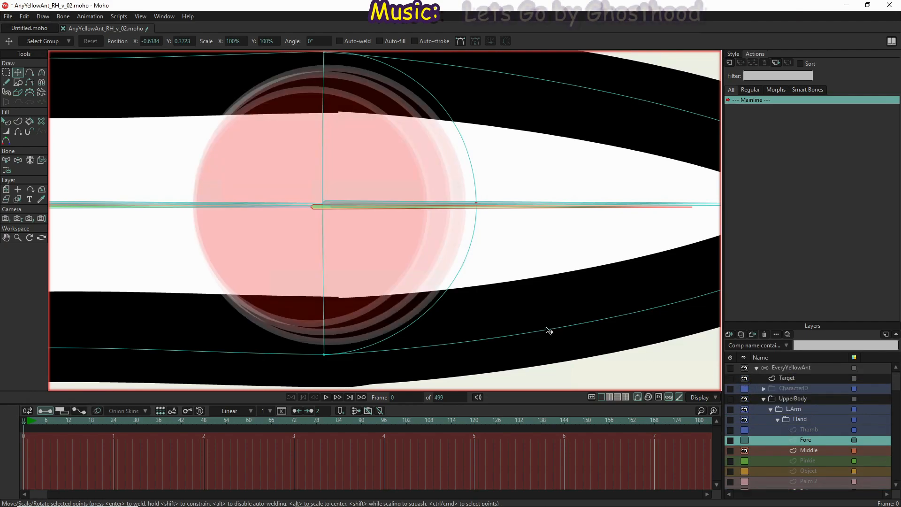
pyautogui.scroll(-3, 469, 319)
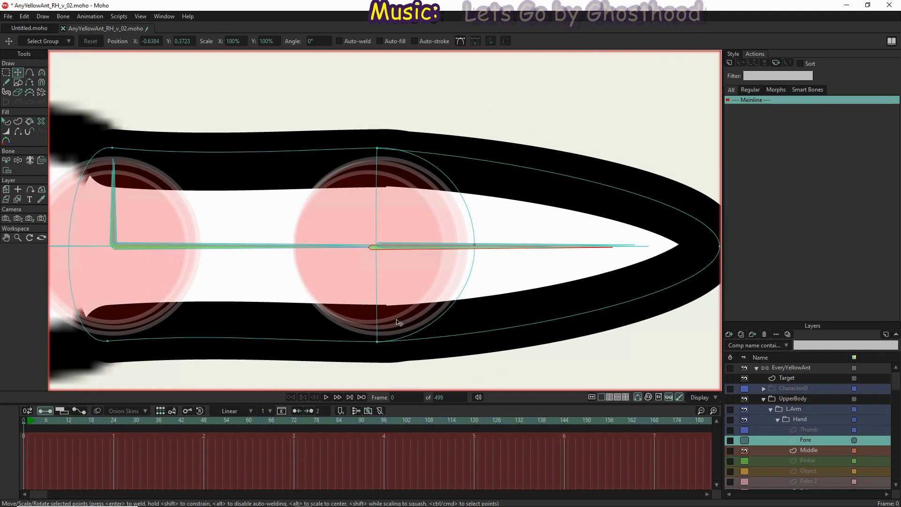
pyautogui.scroll(-2, 398, 323)
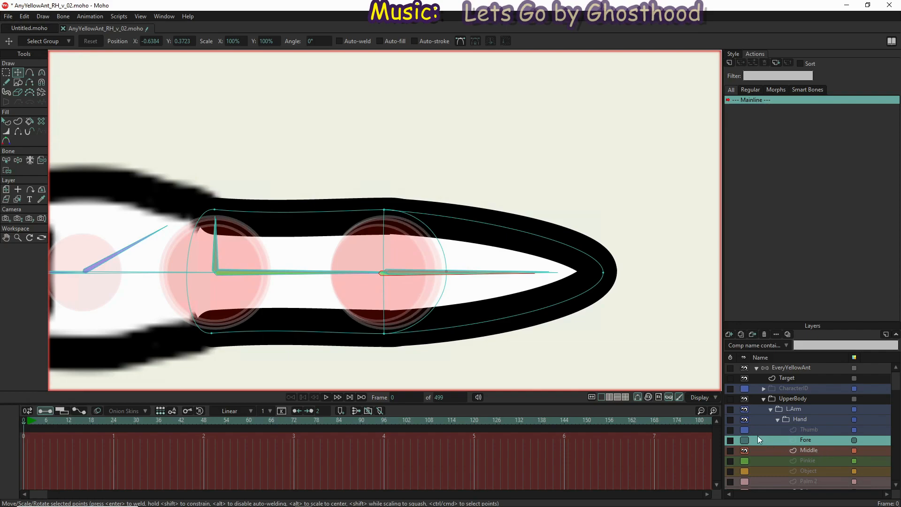
pyautogui.click(745, 440)
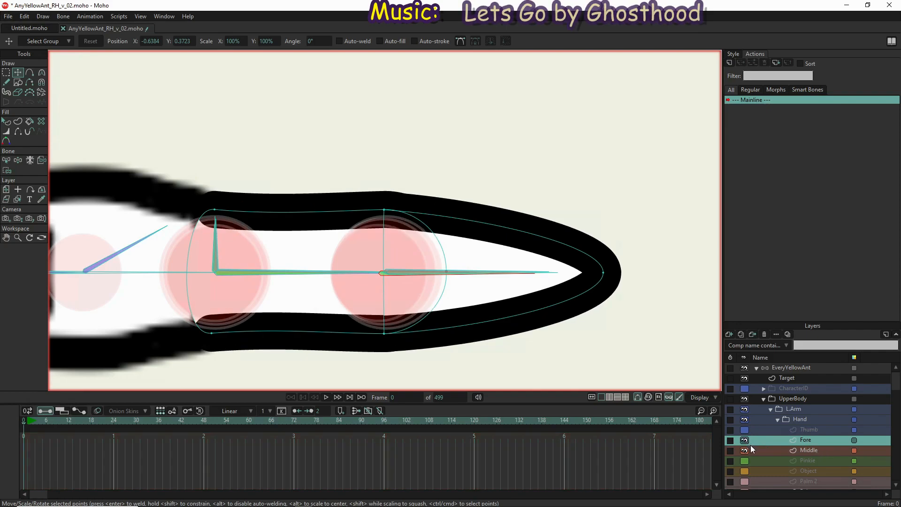
pyautogui.click(744, 449)
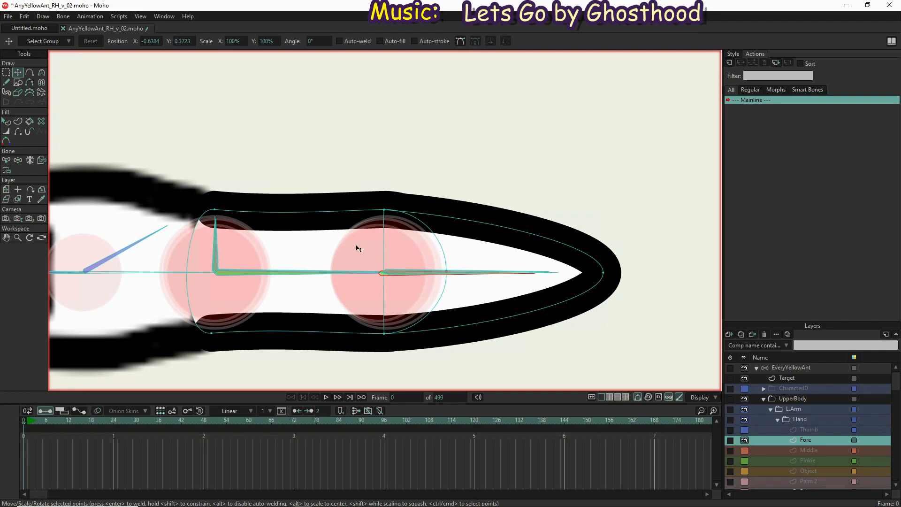
# Scale all Fore layer points down evenly about their centre and shift them so the joint line meets the fingertip bone's start
pyautogui.press('g')
pyautogui.moveTo(140, 150); pyautogui.dragTo(652, 369)
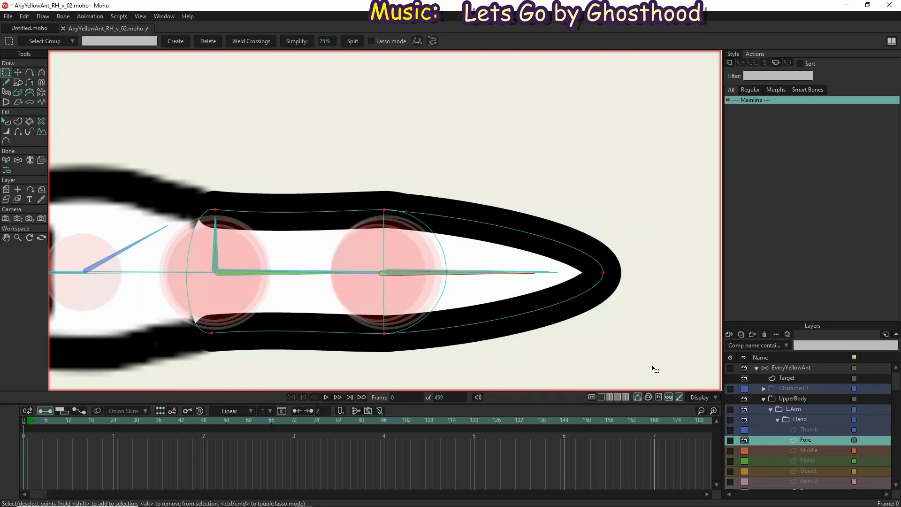
pyautogui.press('t')
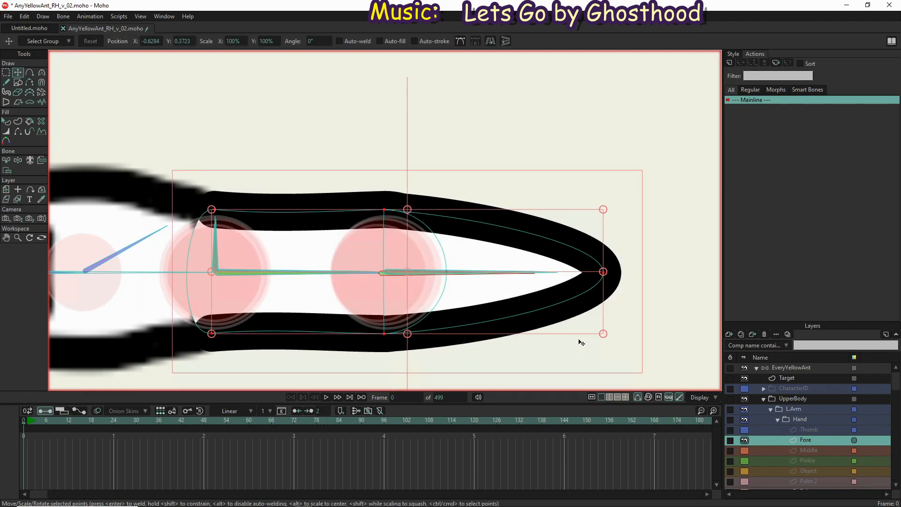
pyautogui.moveTo(603, 209); pyautogui.dragTo(592, 226)
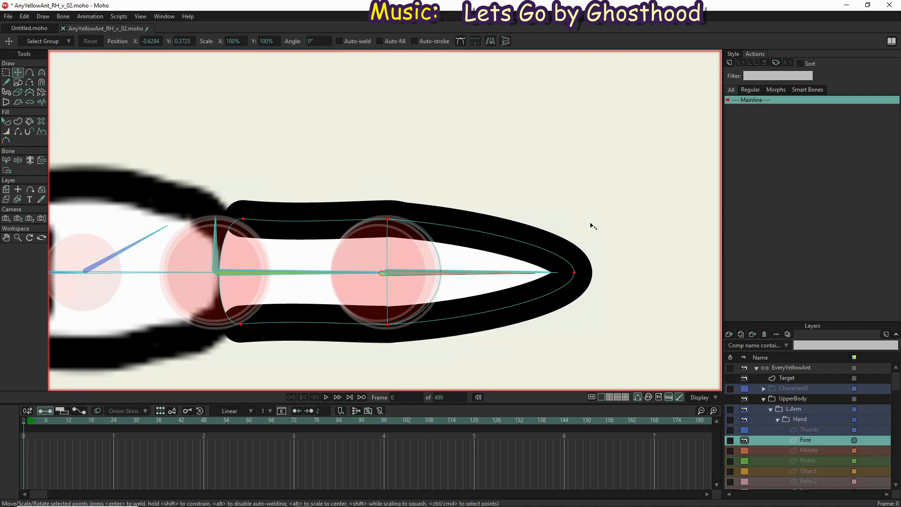
pyautogui.moveTo(592, 227); pyautogui.dragTo(592, 227)
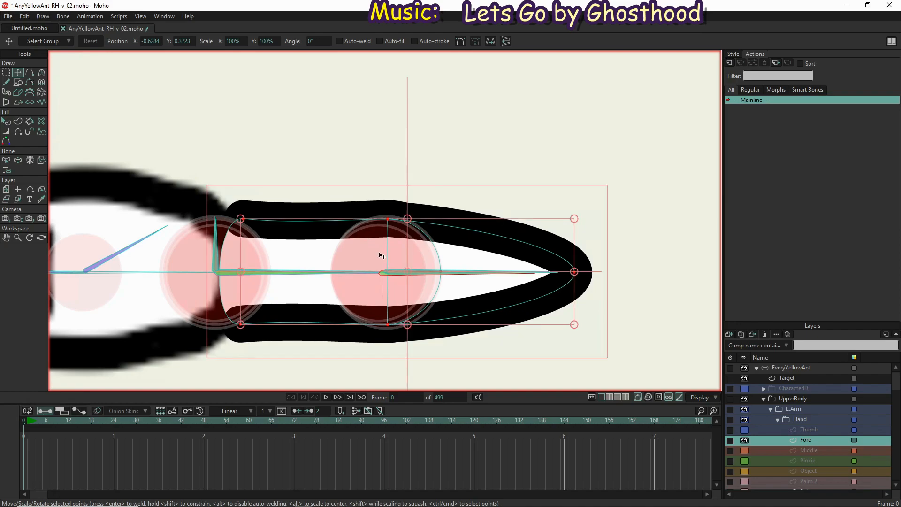
pyautogui.scroll(3, 384, 258)
pyautogui.scroll(2, 383, 258)
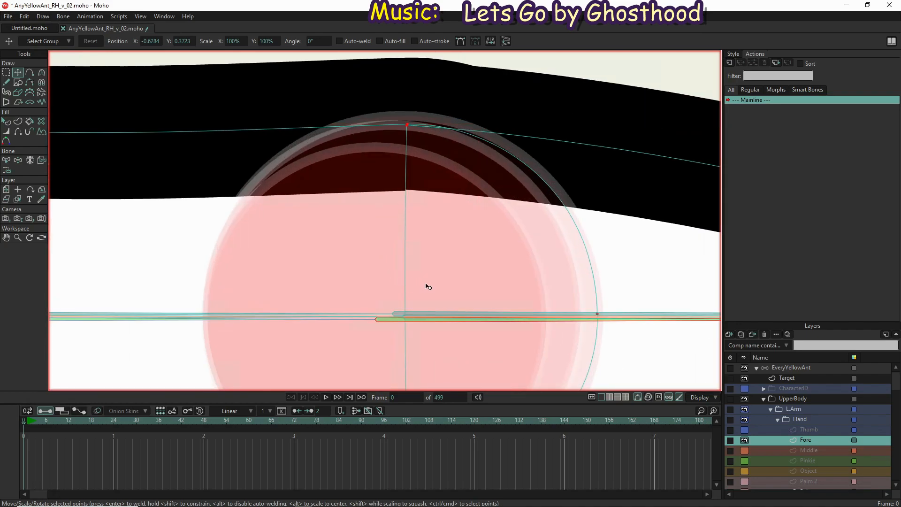
pyautogui.moveTo(421, 286); pyautogui.dragTo(412, 283)
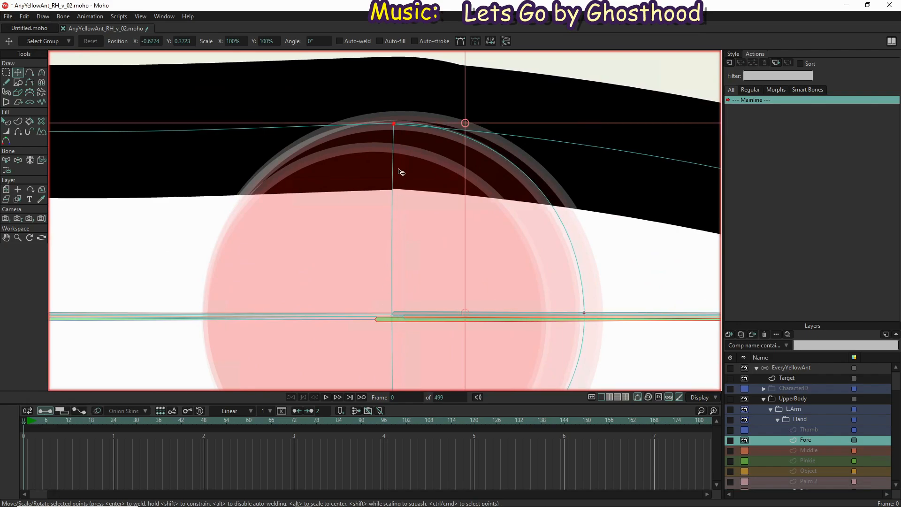
# Fine-tune the Fore layer's upper and lower joint points so they sit on the ring of the joint's target circle
pyautogui.scroll(4, 397, 121)
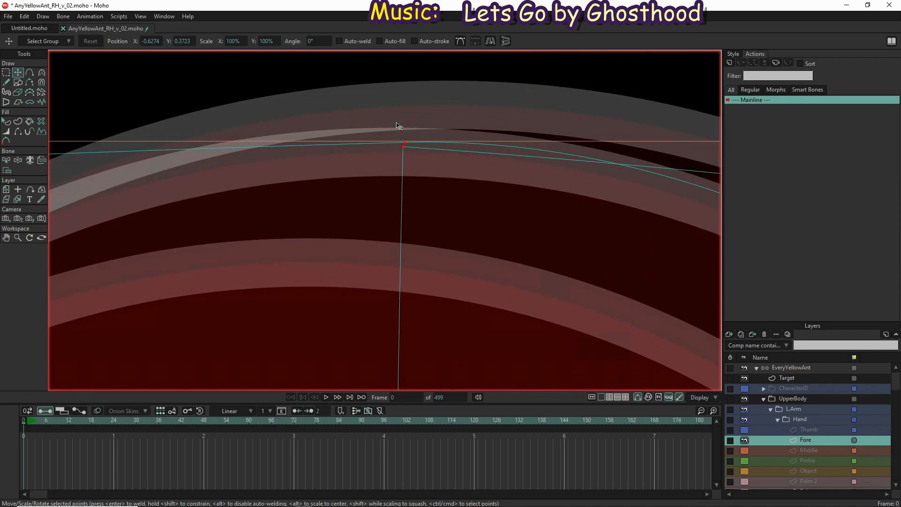
pyautogui.click(405, 150)
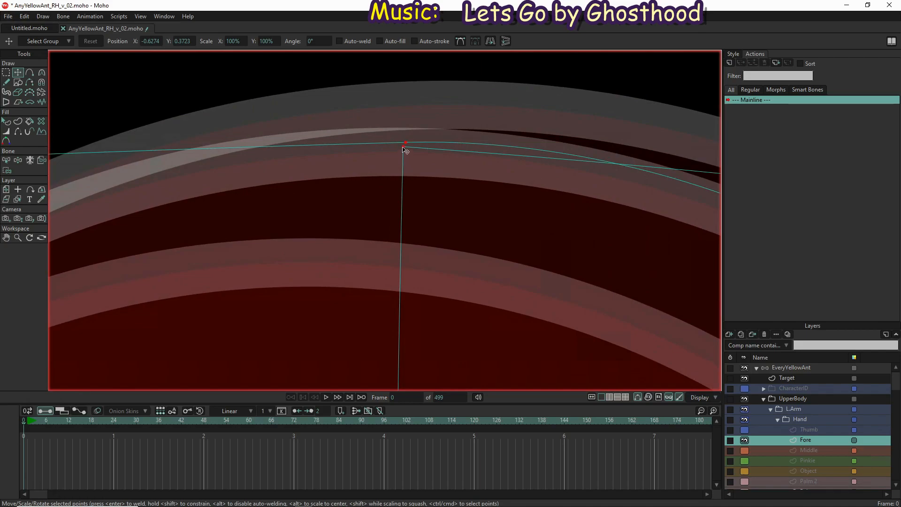
pyautogui.moveTo(405, 150); pyautogui.dragTo(403, 156)
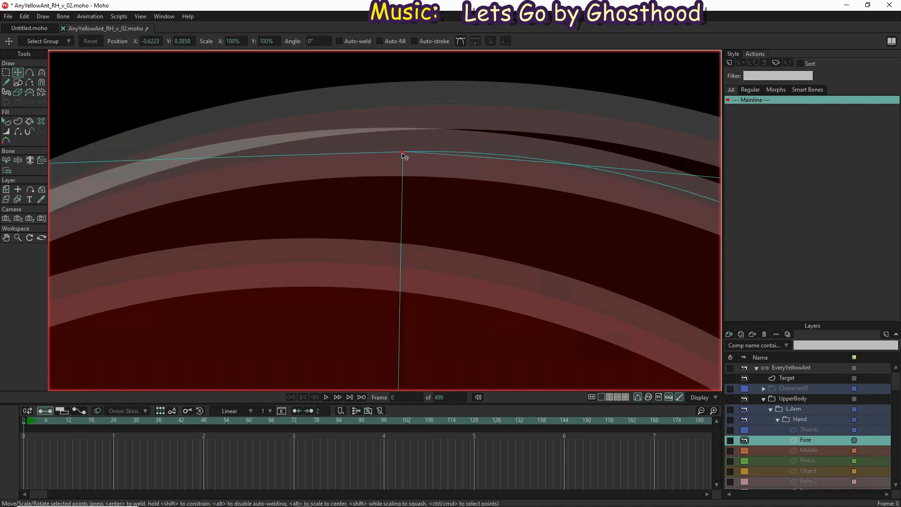
pyautogui.scroll(-5, 407, 133)
pyautogui.scroll(-3, 409, 286)
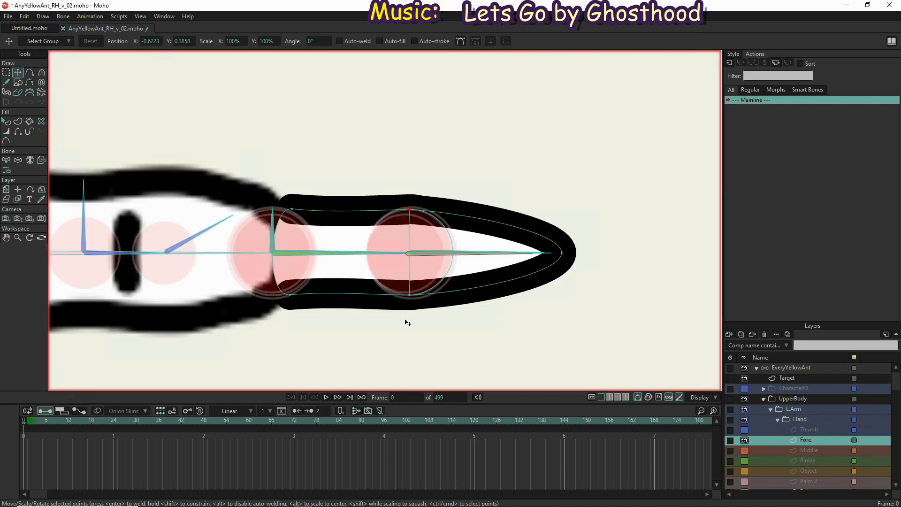
pyautogui.scroll(10, 411, 303)
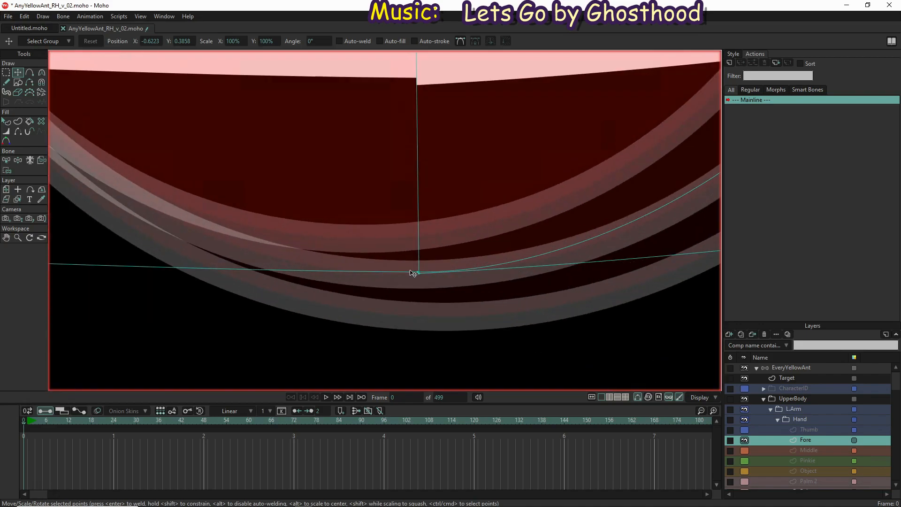
pyautogui.scroll(3, 411, 265)
pyautogui.moveTo(410, 266); pyautogui.dragTo(411, 270)
# Nudge the Fore layer's arc midpoint inward so the arc follows the joint's target circle
pyautogui.moveTo(558, 231); pyautogui.dragTo(428, 335)
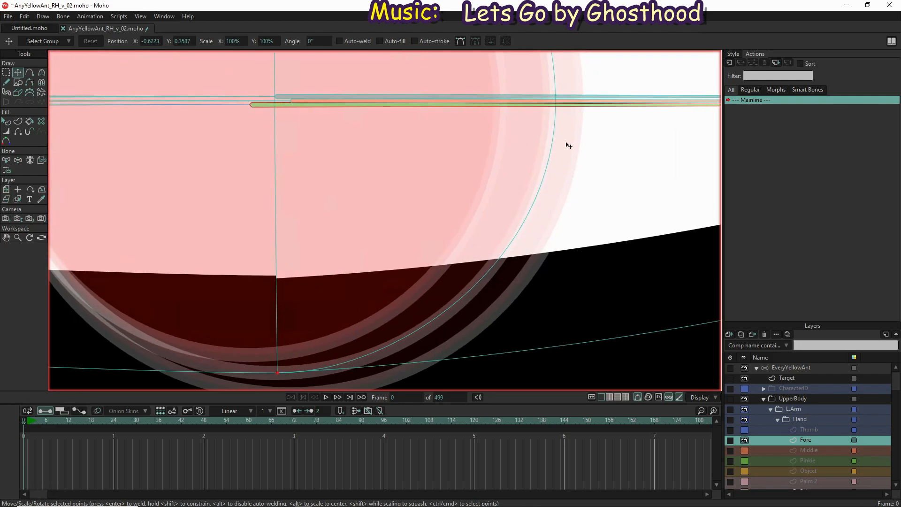
pyautogui.moveTo(566, 191); pyautogui.dragTo(519, 349)
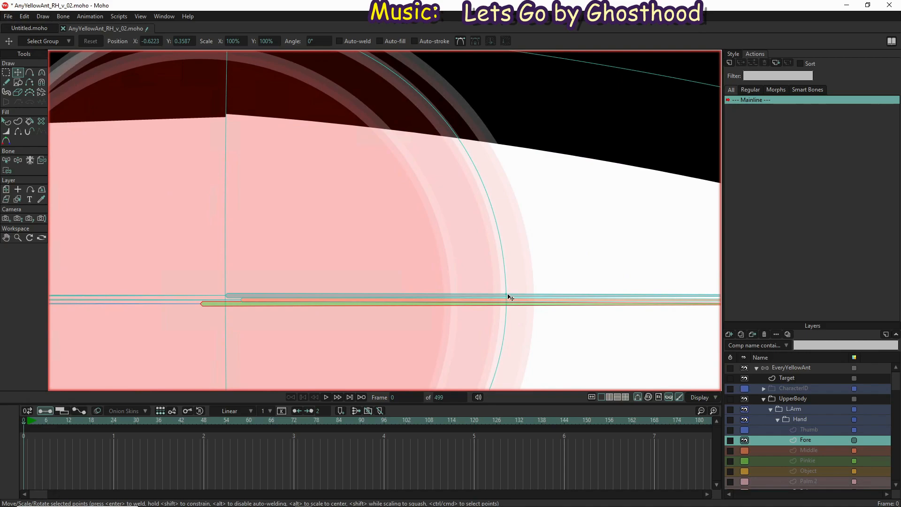
pyautogui.moveTo(510, 297); pyautogui.dragTo(506, 297)
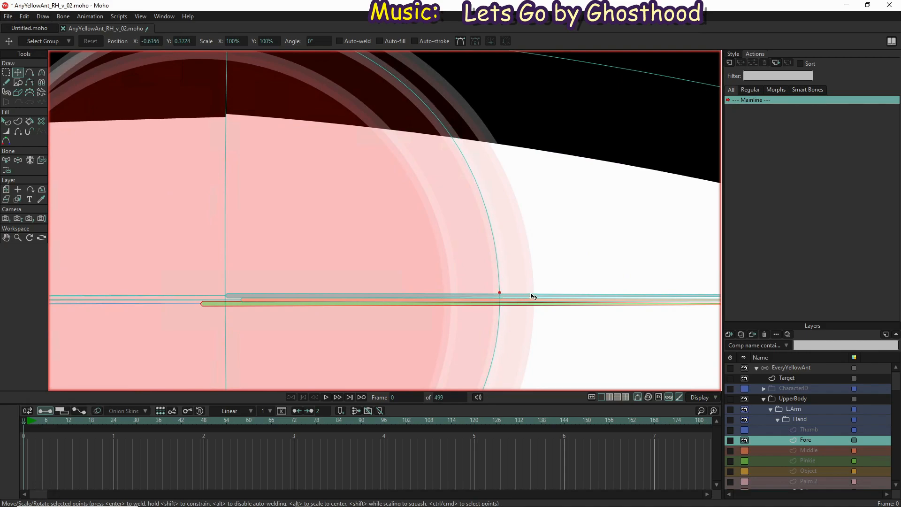
pyautogui.scroll(-3, 534, 297)
pyautogui.scroll(-3, 507, 287)
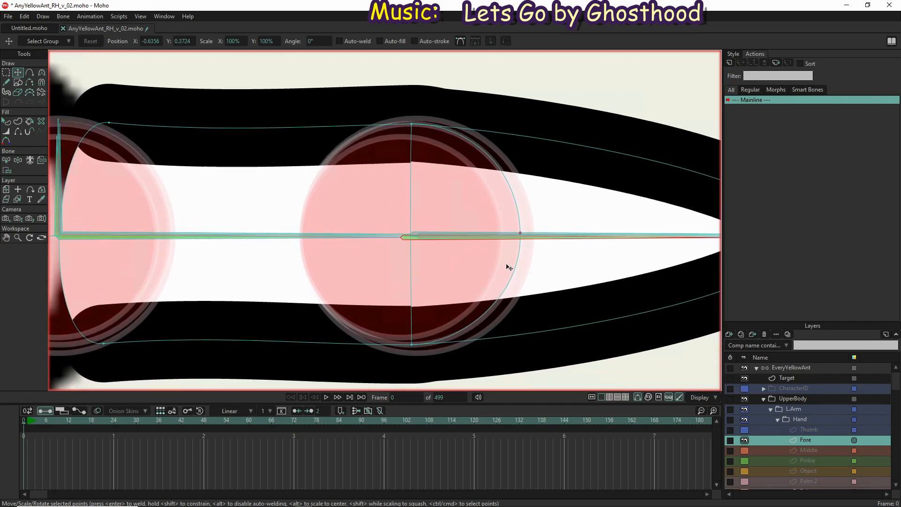
# Lengthen the lower curvature handle of the Fore arc's midpoint and angle the lower joint point's handle so the arc follows the target circle
pyautogui.press('c')
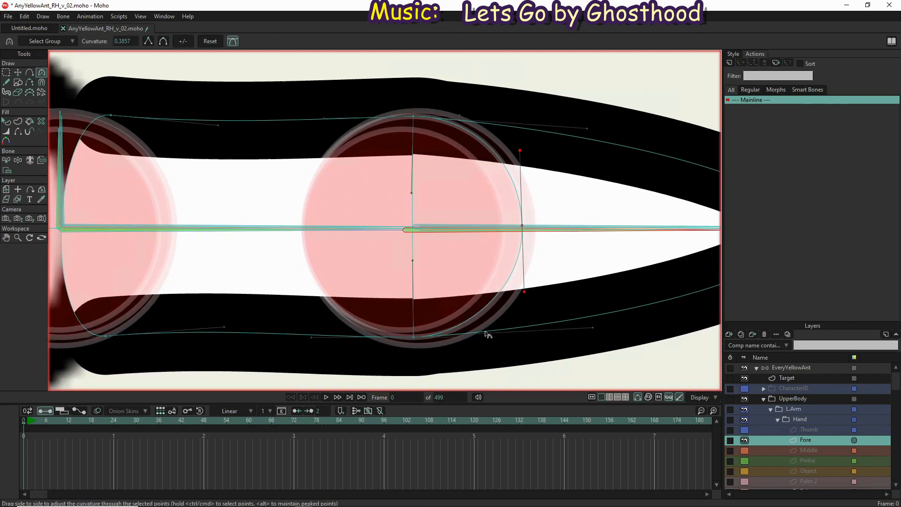
pyautogui.scroll(5, 491, 330)
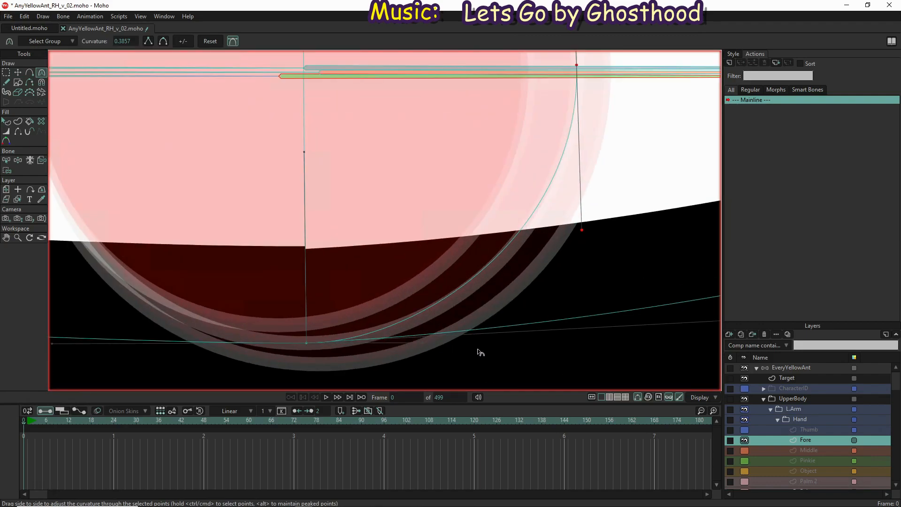
pyautogui.moveTo(583, 234); pyautogui.dragTo(585, 244)
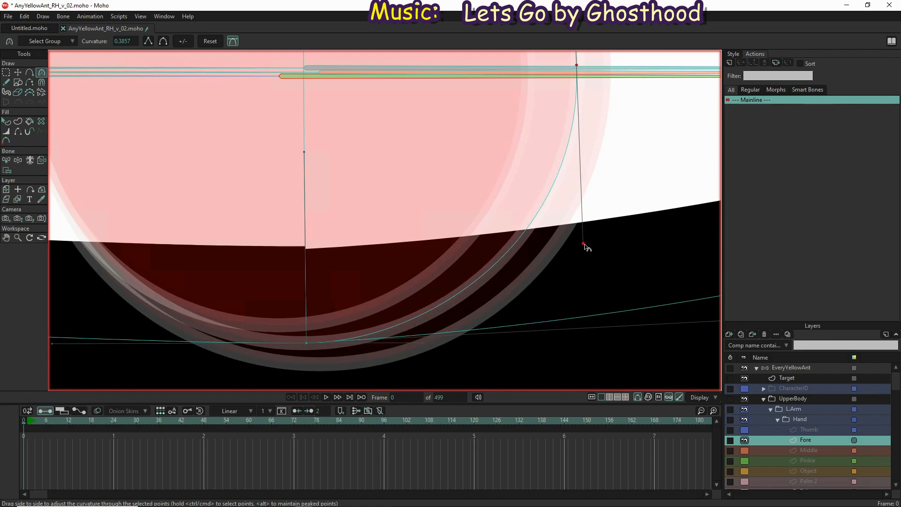
pyautogui.click(423, 346)
pyautogui.moveTo(424, 346); pyautogui.dragTo(420, 350)
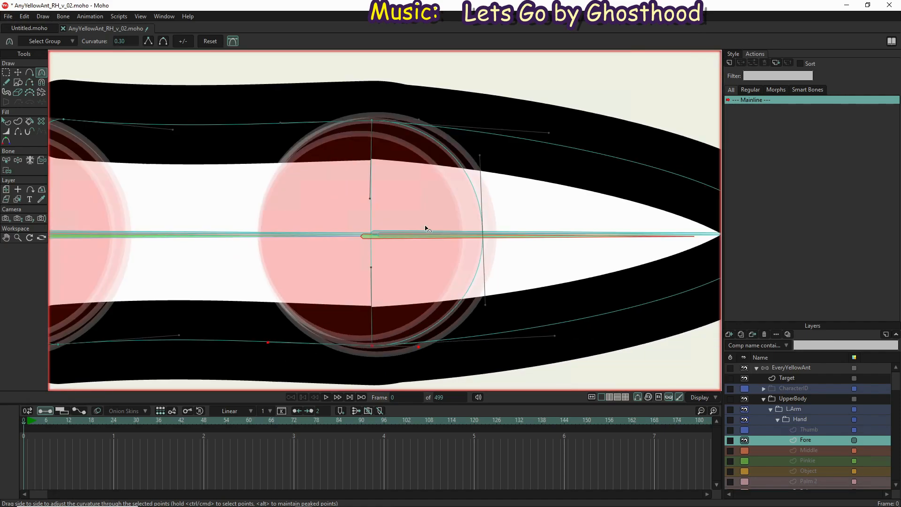
pyautogui.scroll(5, 399, 118)
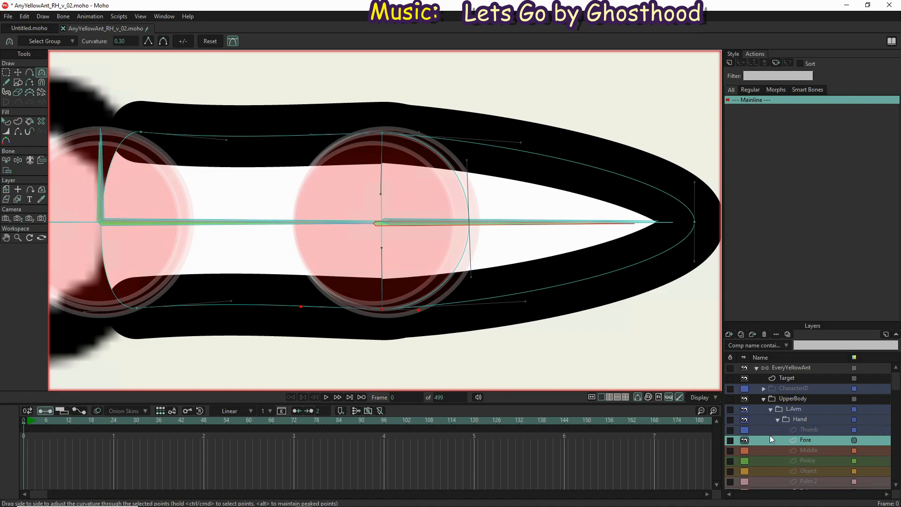
# Show the left hand's Thumb, Middle and Pinkie layers and toggle the finger layers' visibility to compare them, leaving all four fingers visible
pyautogui.click(745, 430)
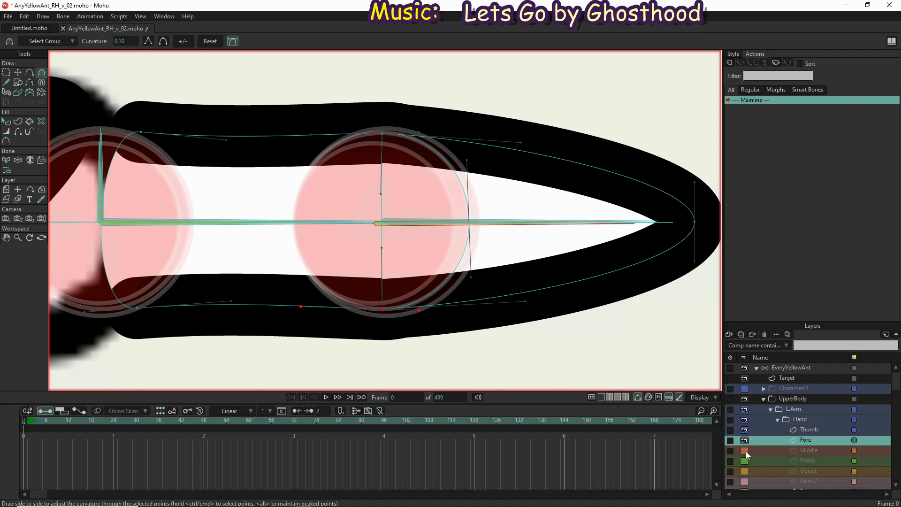
pyautogui.click(745, 450)
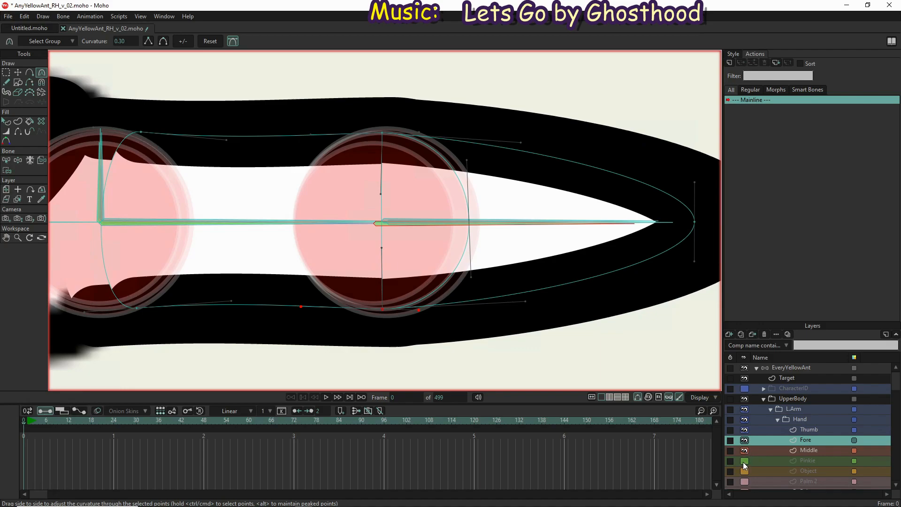
pyautogui.click(743, 461)
pyautogui.click(744, 439)
pyautogui.click(744, 450)
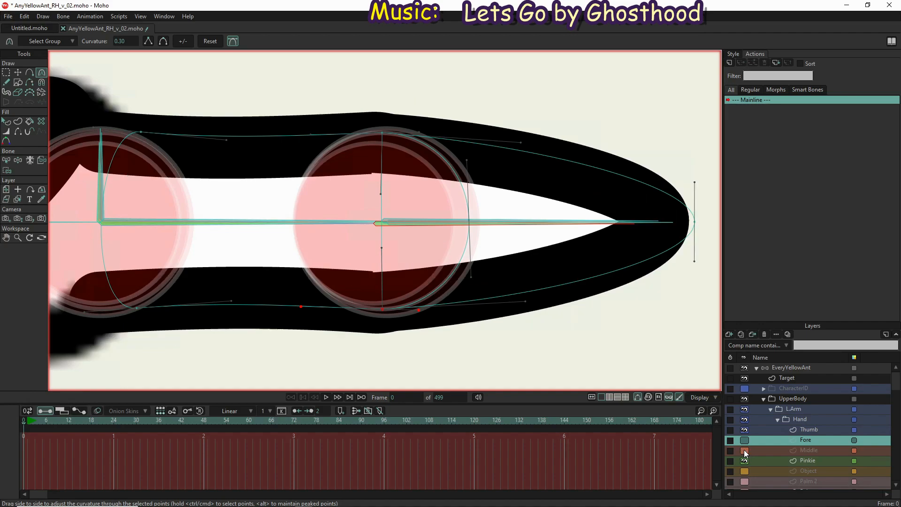
pyautogui.click(744, 461)
pyautogui.click(745, 461)
pyautogui.click(744, 441)
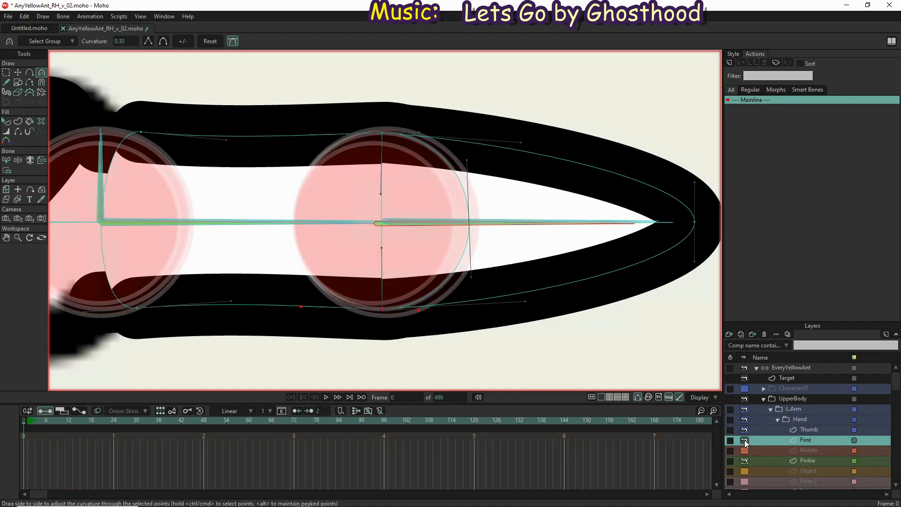
pyautogui.click(744, 451)
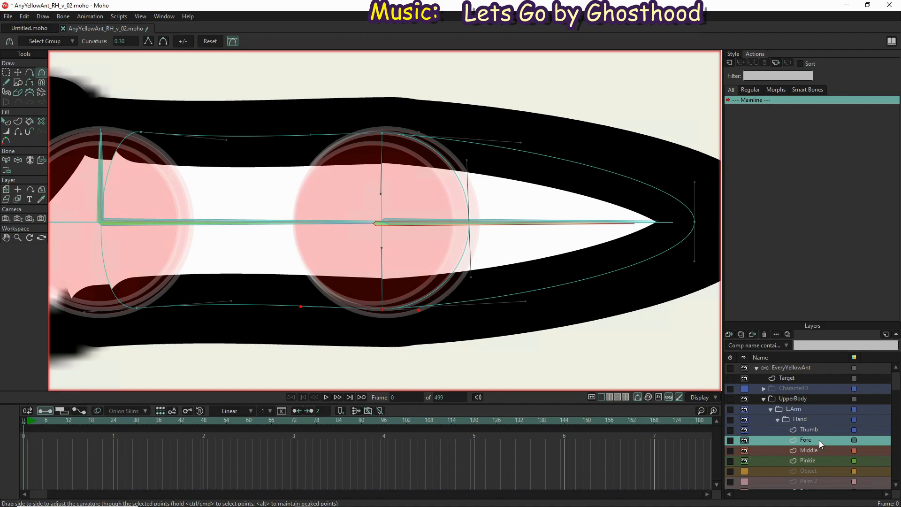
# Select the Fore layer's two base points and shift them together so they line up with the start of the finger's first bone
pyautogui.scroll(-4, 520, 225)
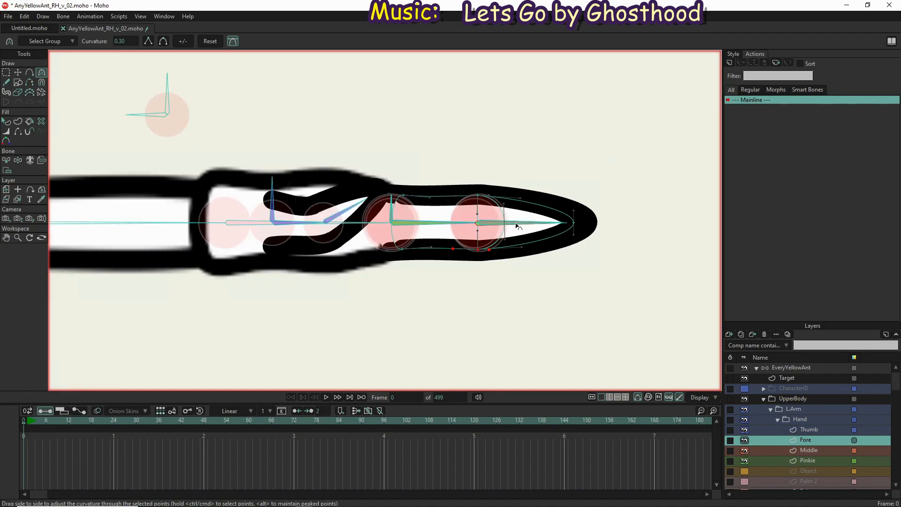
pyautogui.scroll(4, 387, 193)
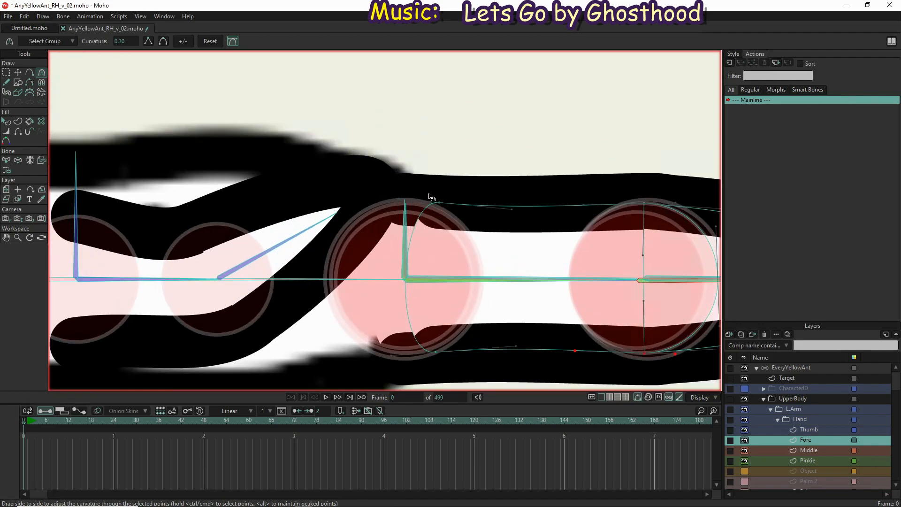
pyautogui.press('g')
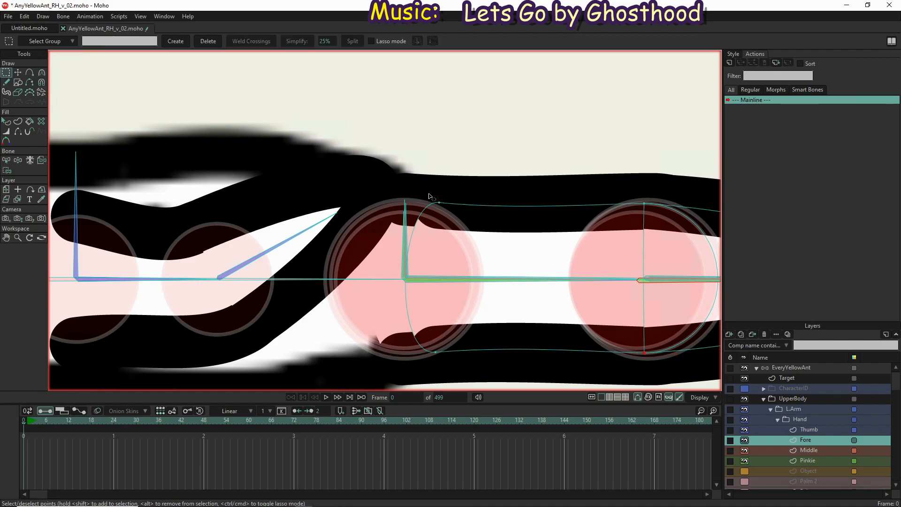
pyautogui.moveTo(365, 167); pyautogui.dragTo(467, 374)
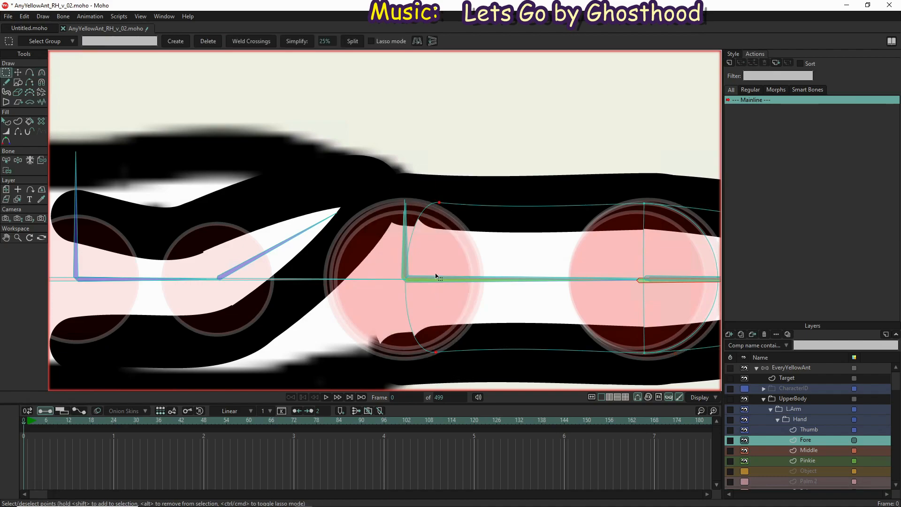
pyautogui.press('t')
pyautogui.scroll(3, 402, 261)
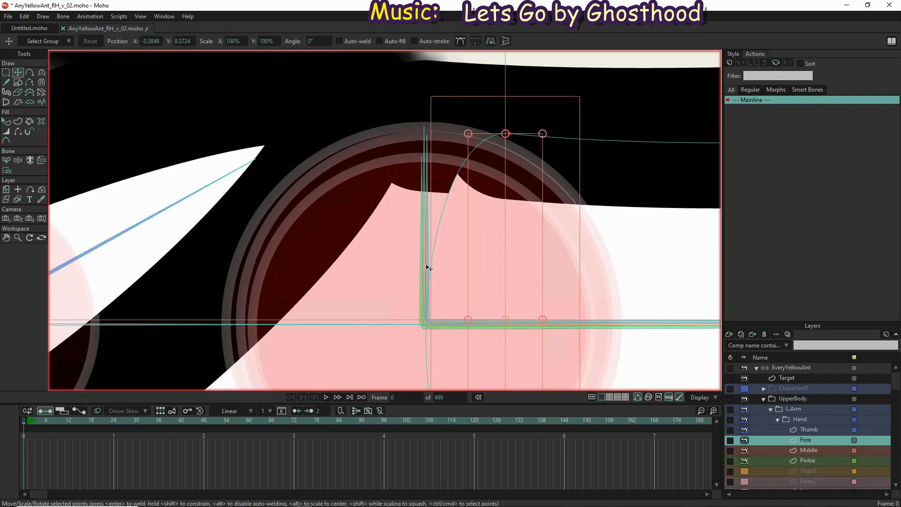
pyautogui.moveTo(516, 267); pyautogui.dragTo(431, 100)
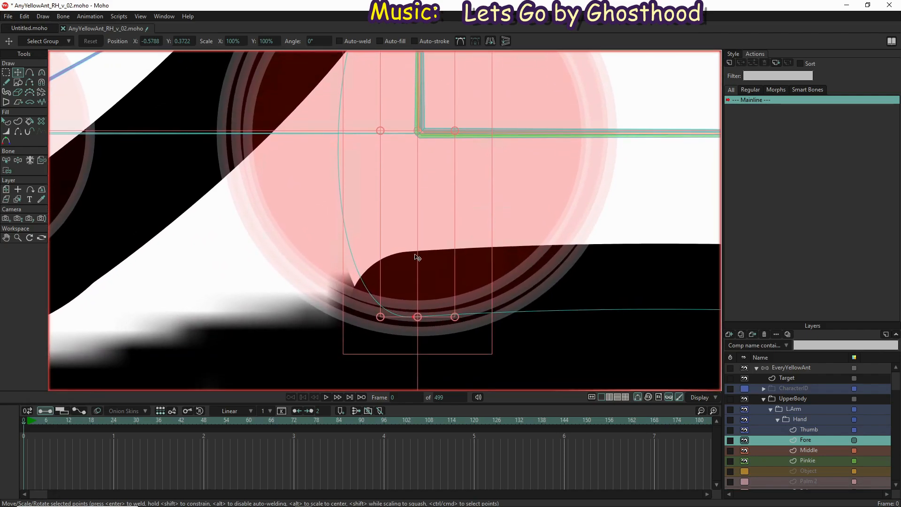
# Nudge the Fore layer's lower base point sideways so it sits directly below the finger's first joint on the target circle
pyautogui.scroll(5, 408, 321)
pyautogui.scroll(3, 415, 324)
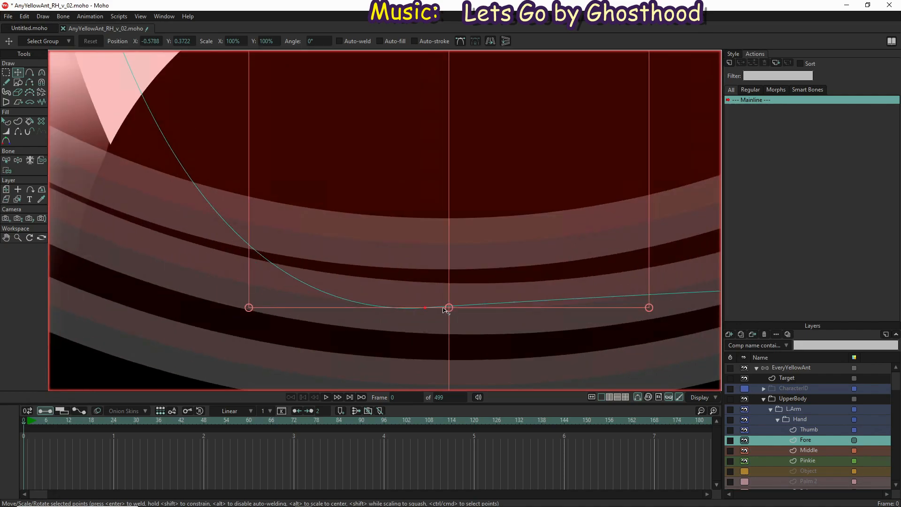
pyautogui.click(425, 309)
pyautogui.moveTo(425, 310); pyautogui.dragTo(452, 311)
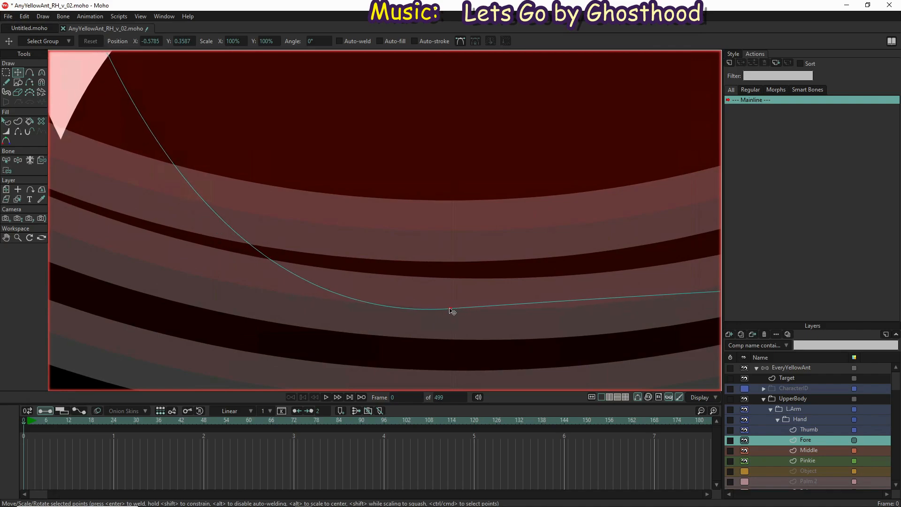
pyautogui.scroll(-5, 451, 311)
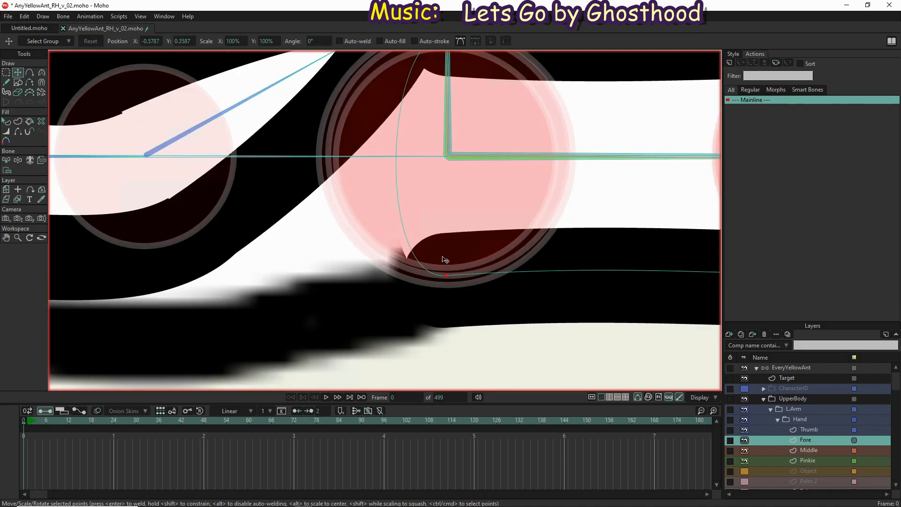
pyautogui.moveTo(446, 202); pyautogui.dragTo(422, 299)
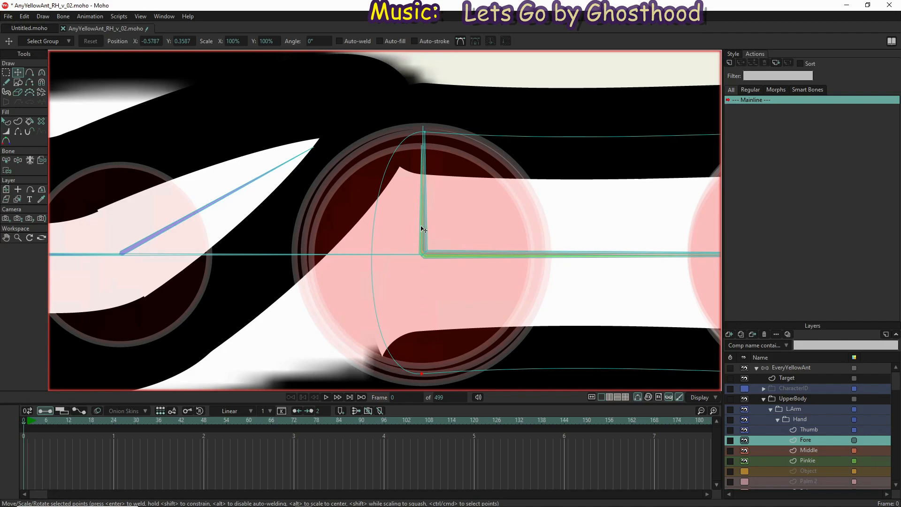
pyautogui.scroll(-2, 421, 229)
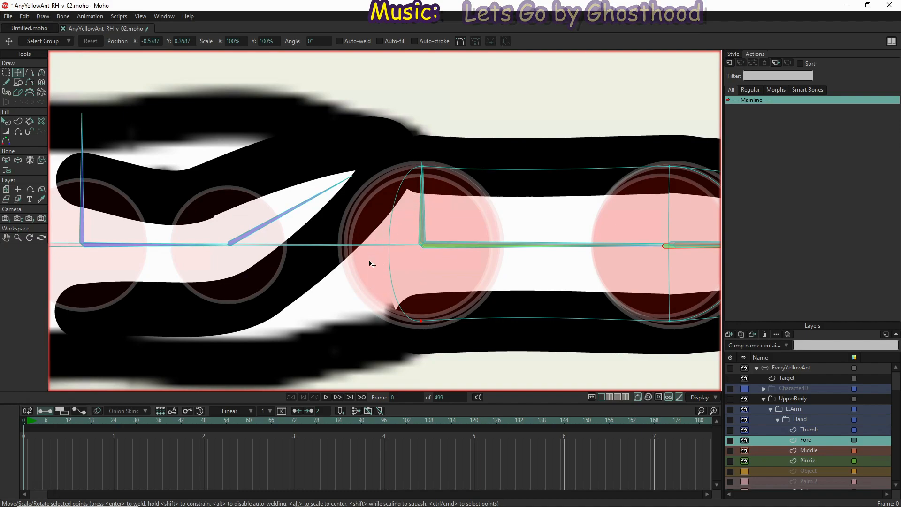
pyautogui.scroll(-2, 349, 268)
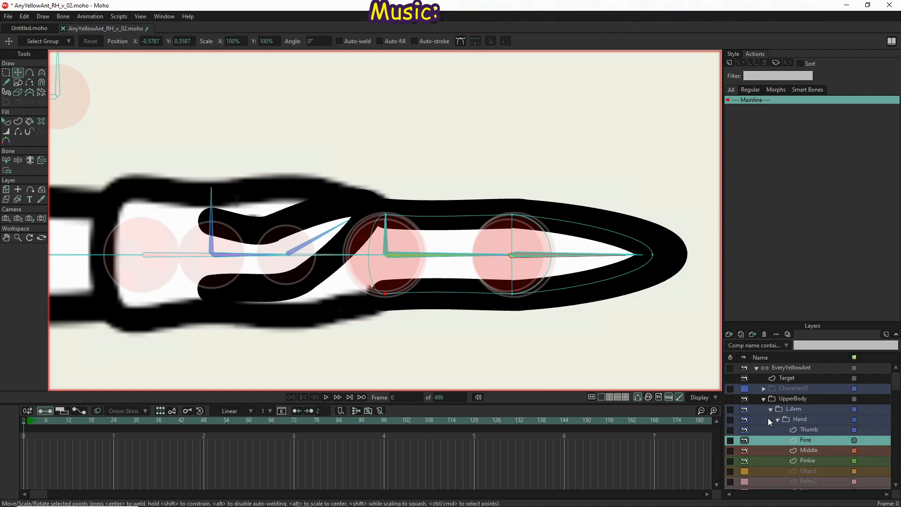
# Copy all points of the L.Arm Fore layer and replace the points of the R.Arm Fore layer with them
pyautogui.press('g')
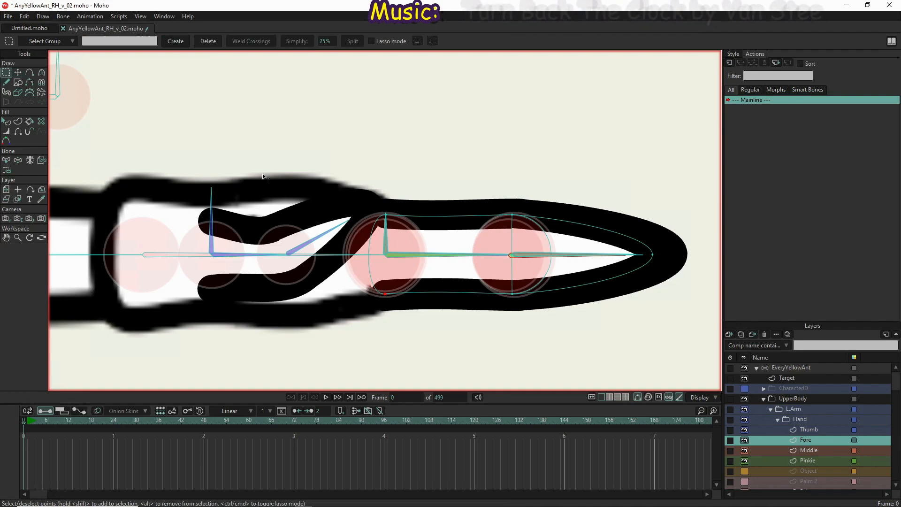
pyautogui.moveTo(289, 159); pyautogui.dragTo(666, 340)
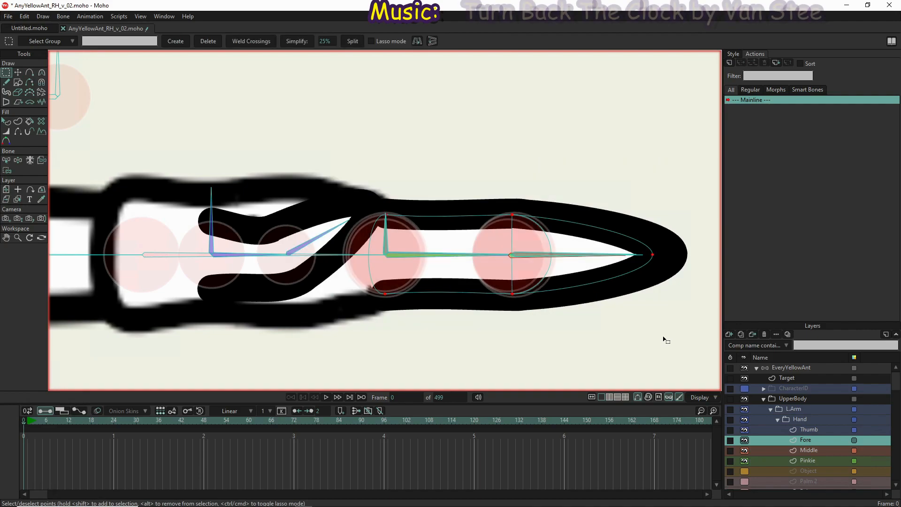
pyautogui.click(832, 452)
pyautogui.scroll(-3, 827, 456)
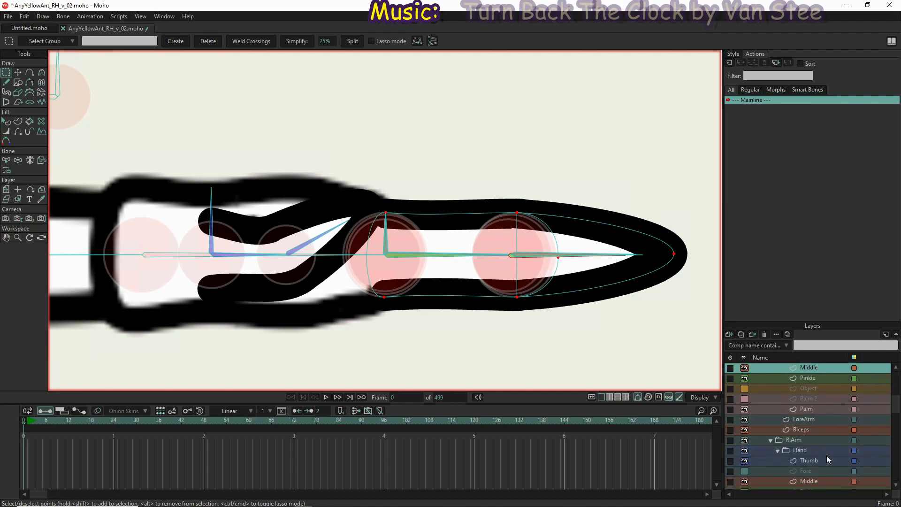
pyautogui.click(819, 462)
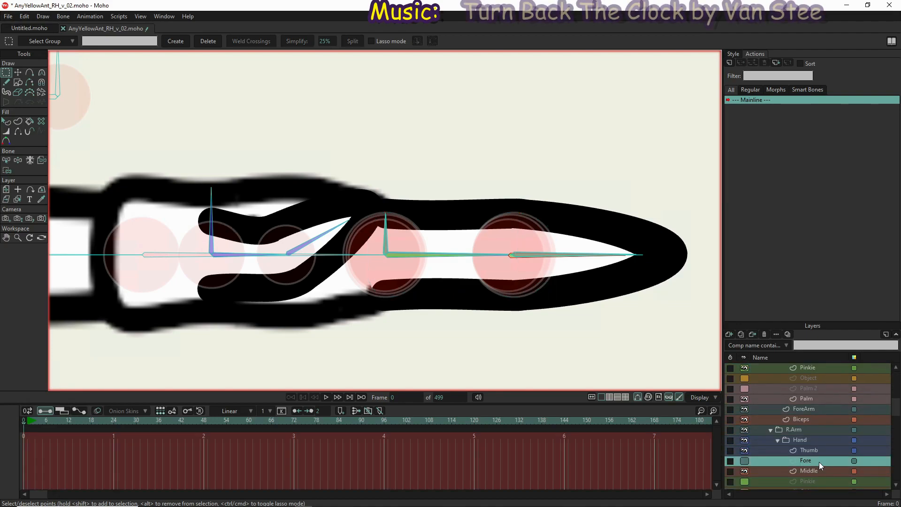
pyautogui.scroll(-10, 650, 231)
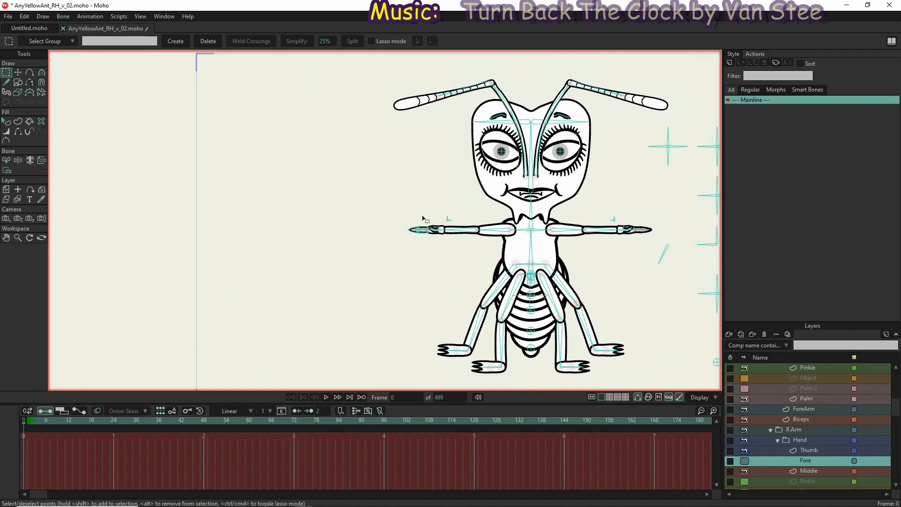
pyautogui.scroll(10, 423, 249)
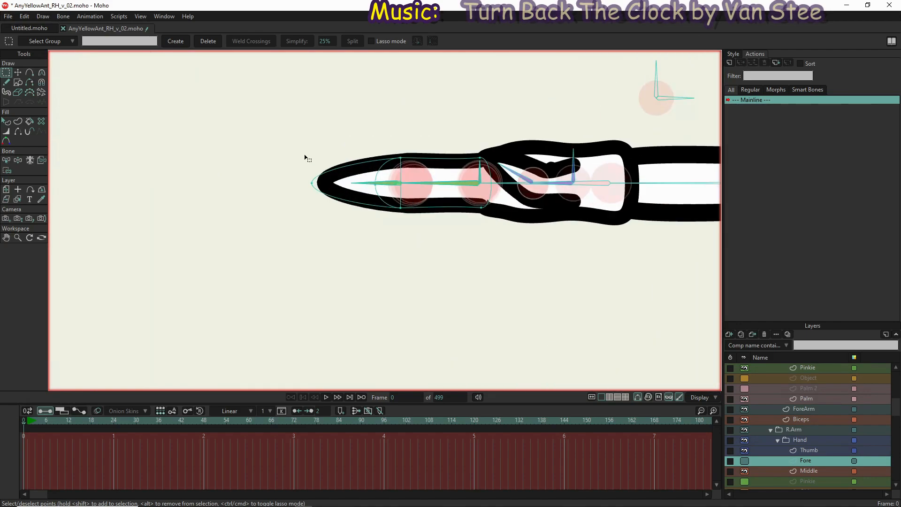
pyautogui.moveTo(281, 127); pyautogui.dragTo(539, 275)
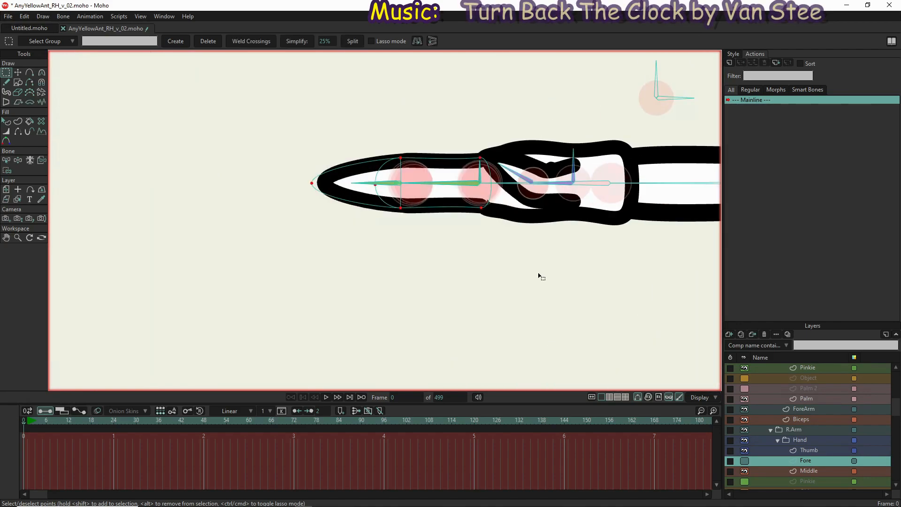
pyautogui.press('Delete')
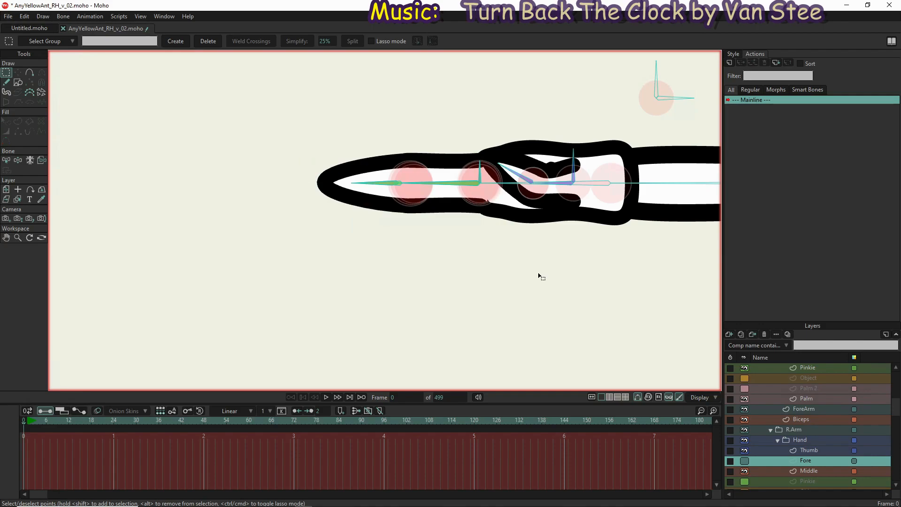
pyautogui.hotkey('ctrl', 'a')
pyautogui.press('t')
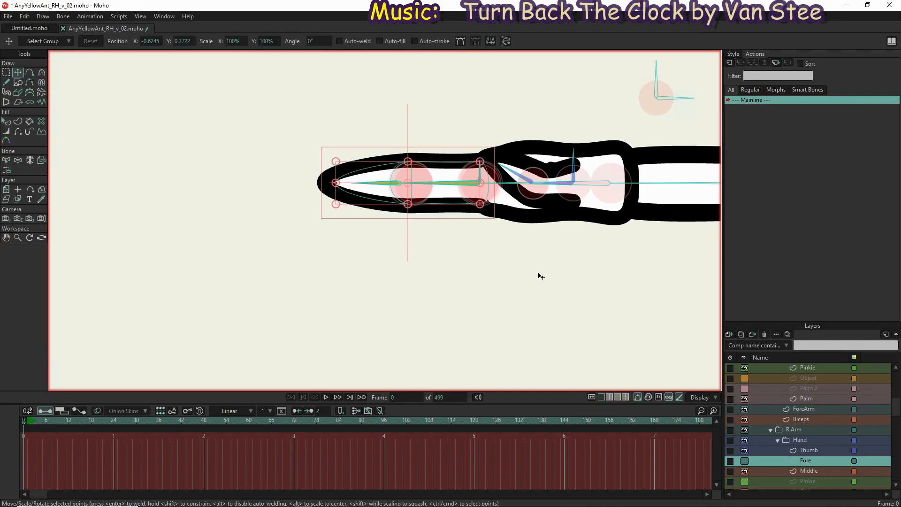
pyautogui.scroll(5, 514, 212)
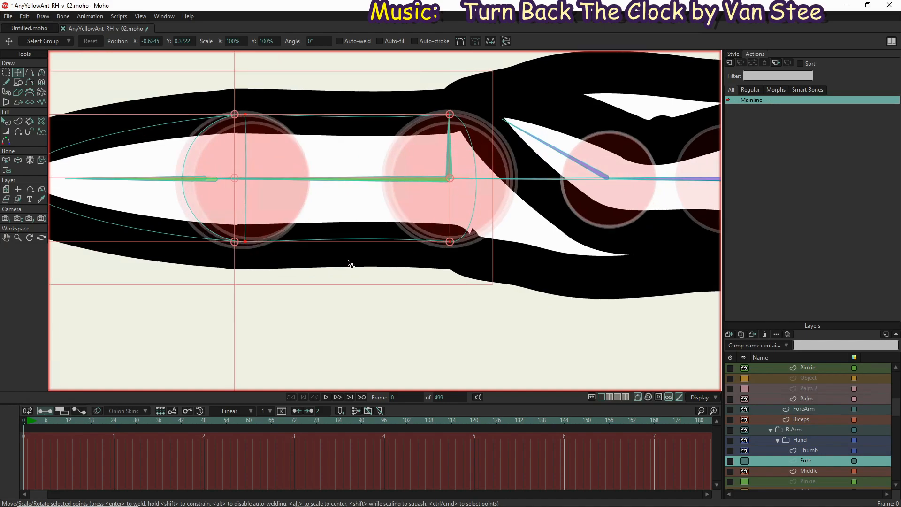
# Save the project as a new version named AnyYellowAnt_RH_v_03.moho
pyautogui.scroll(-5, 356, 256)
pyautogui.scroll(-4, 450, 301)
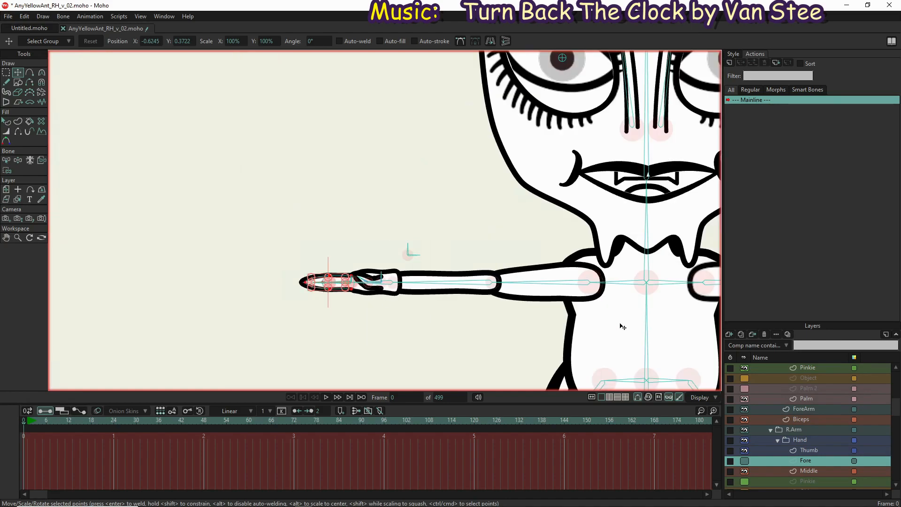
pyautogui.scroll(-4, 426, 269)
pyautogui.moveTo(542, 291); pyautogui.dragTo(406, 224)
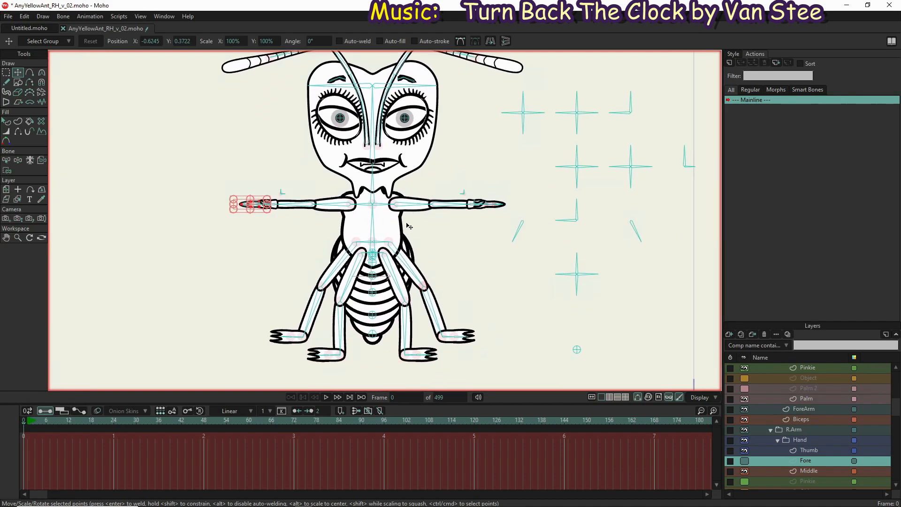
pyautogui.click(8, 16)
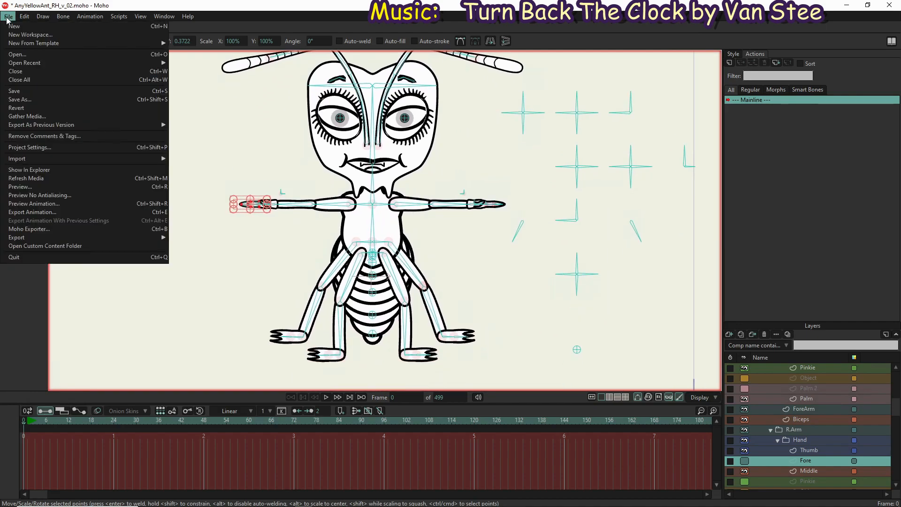
pyautogui.click(29, 99)
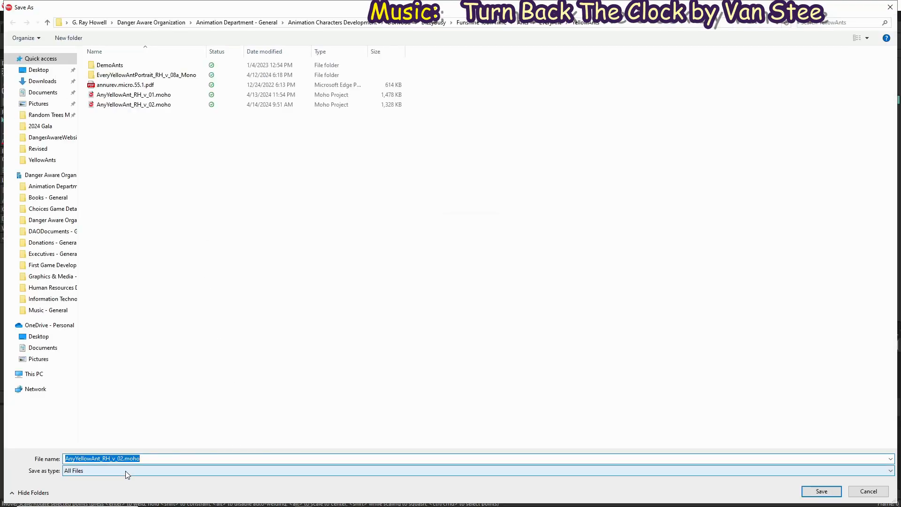
pyautogui.click(120, 458)
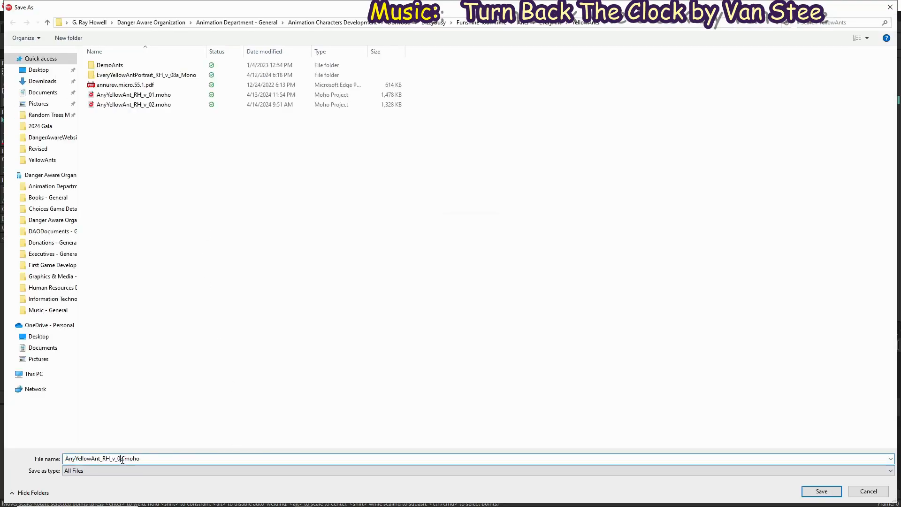
pyautogui.write('3')
pyautogui.click(818, 492)
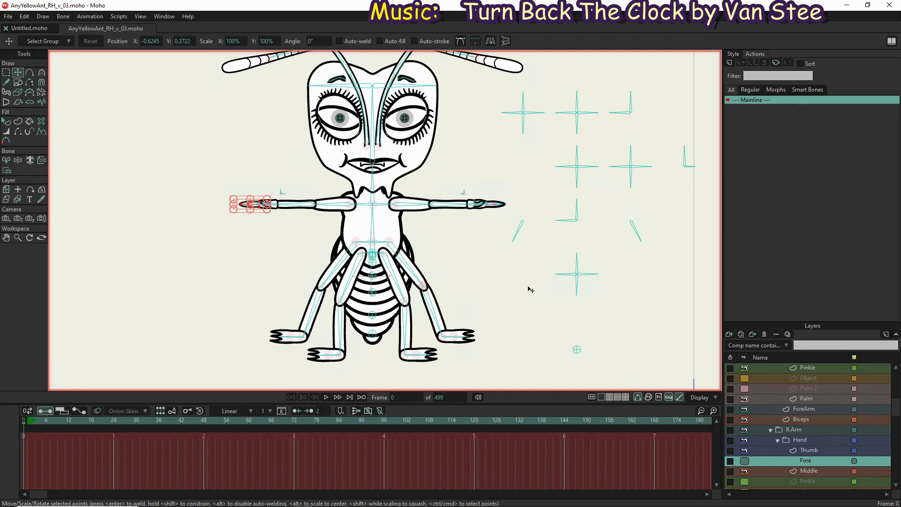
# Show the right hand's Object layer and the left hand's Palm 2 layer to examine their artwork
pyautogui.scroll(-2, 804, 430)
pyautogui.scroll(-1, 804, 431)
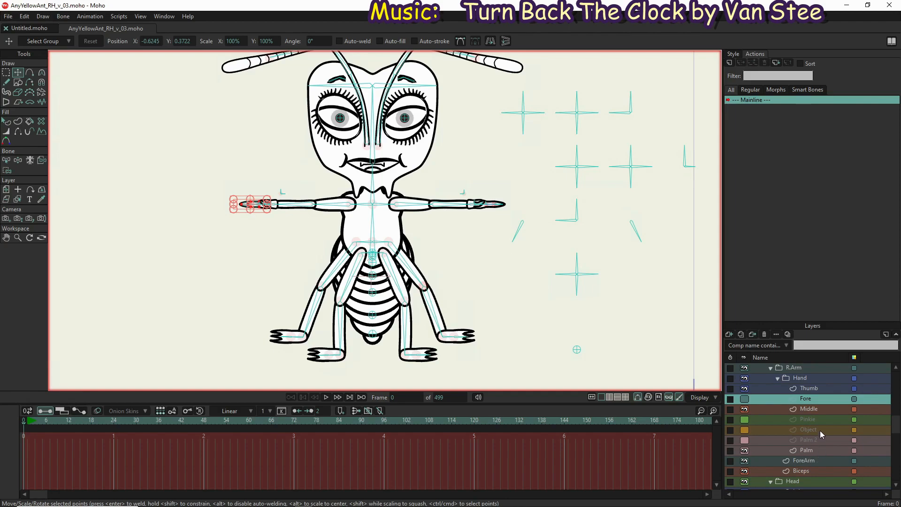
pyautogui.click(820, 430)
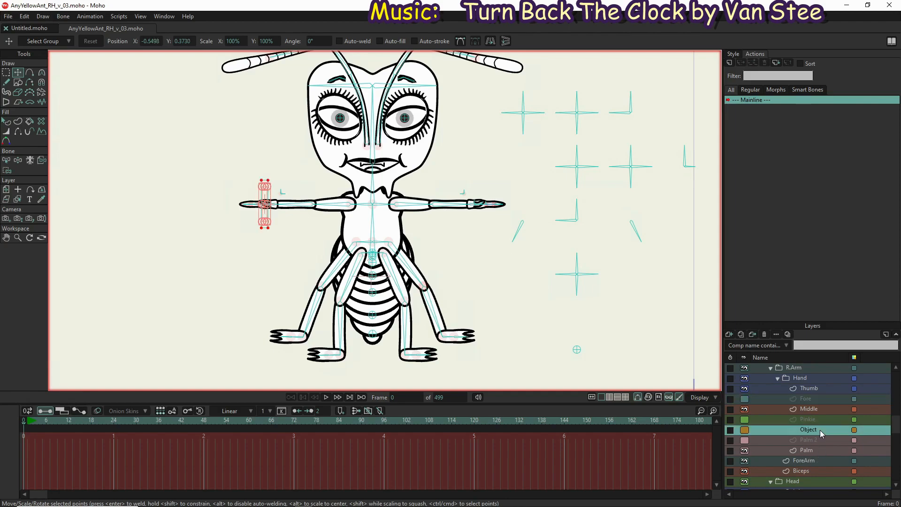
pyautogui.scroll(3, 815, 381)
pyautogui.click(815, 388)
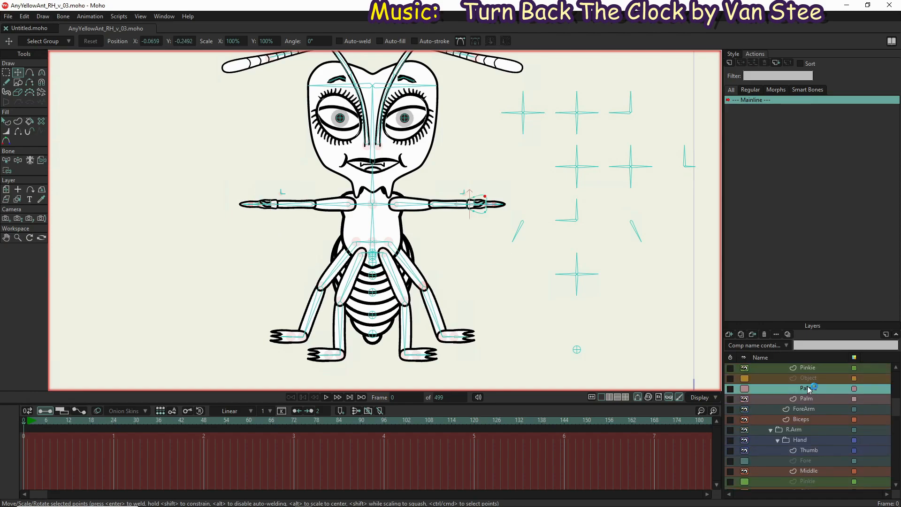
# Select the left hand's Palm layer and swing its palm bone slightly with Manipulate Bones to test the hand's movement
pyautogui.click(815, 399)
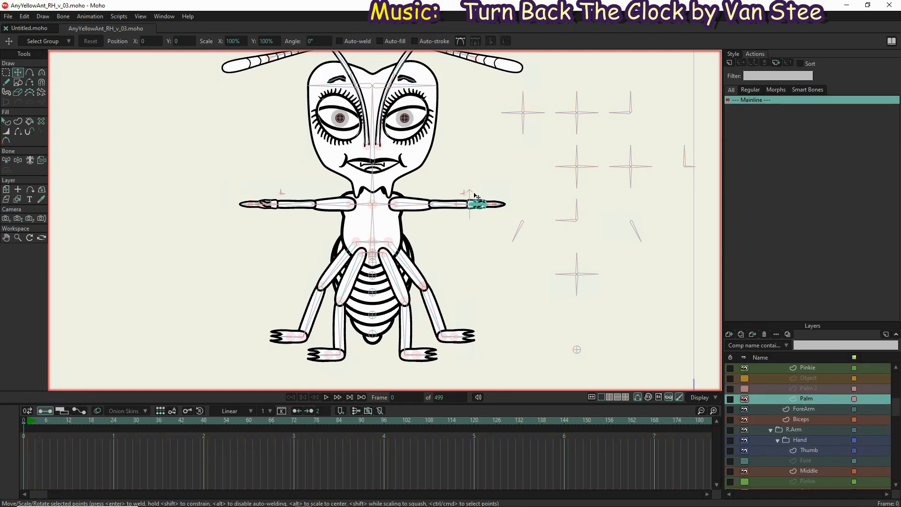
pyautogui.scroll(5, 474, 198)
pyautogui.scroll(3, 488, 226)
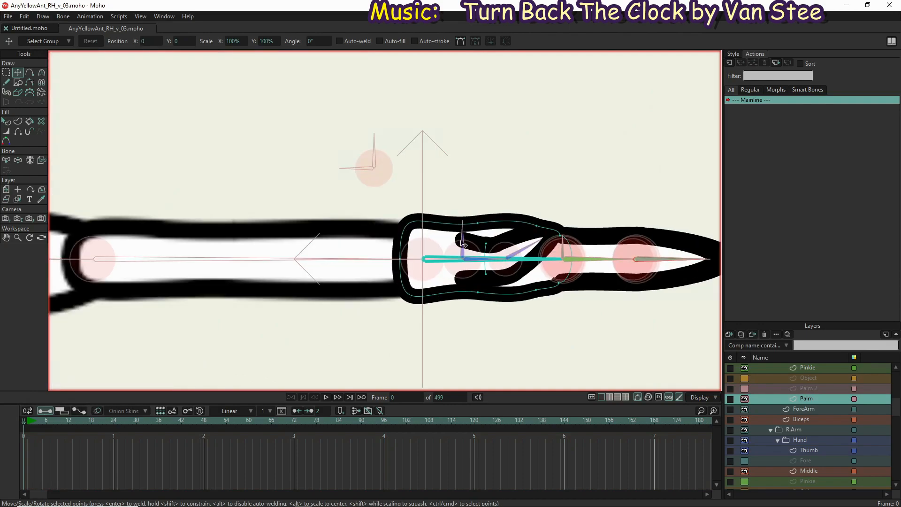
pyautogui.click(18, 160)
pyautogui.moveTo(454, 259); pyautogui.dragTo(478, 265)
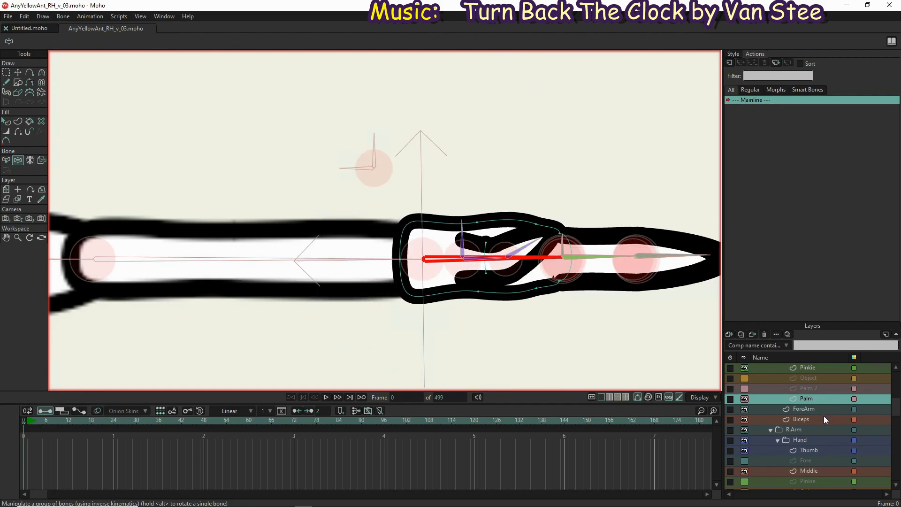
# Show the left hand's Object and Pinkie layers and examine closely how the finger bones start at the first knuckle
pyautogui.click(822, 378)
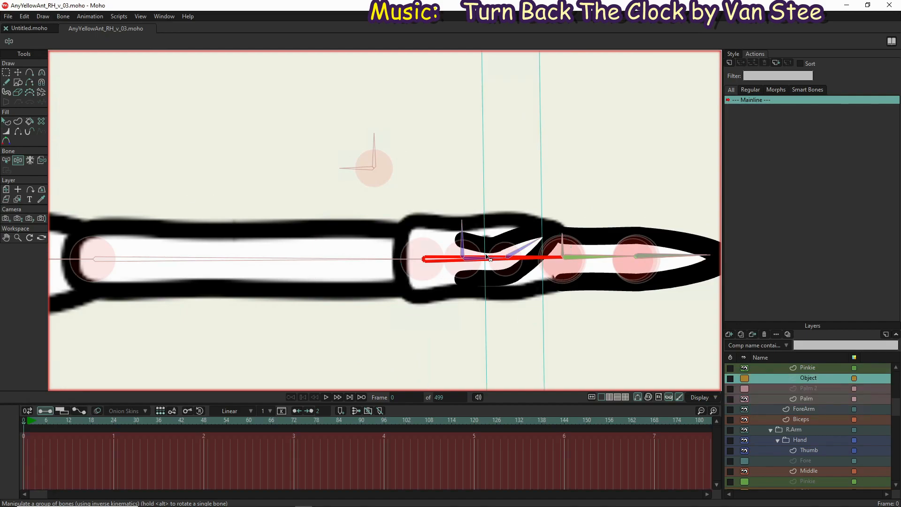
pyautogui.scroll(2, 791, 396)
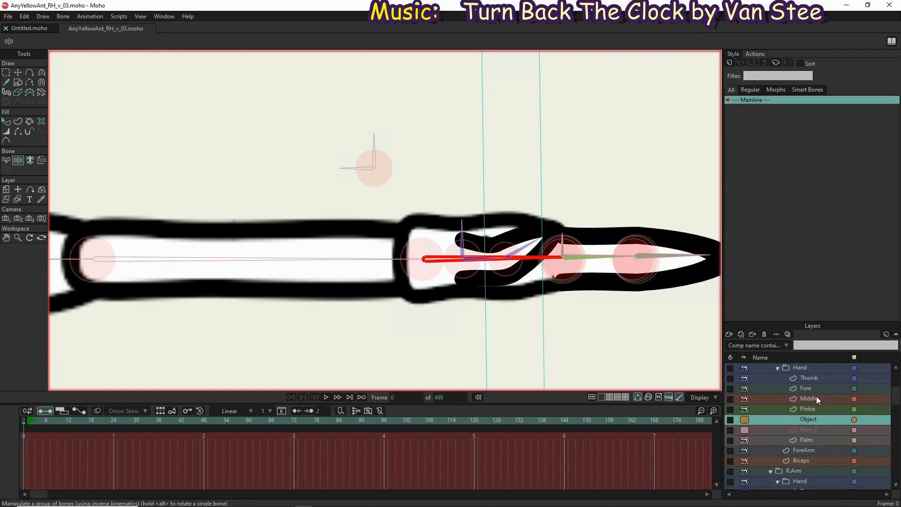
pyautogui.click(818, 409)
pyautogui.scroll(5, 664, 271)
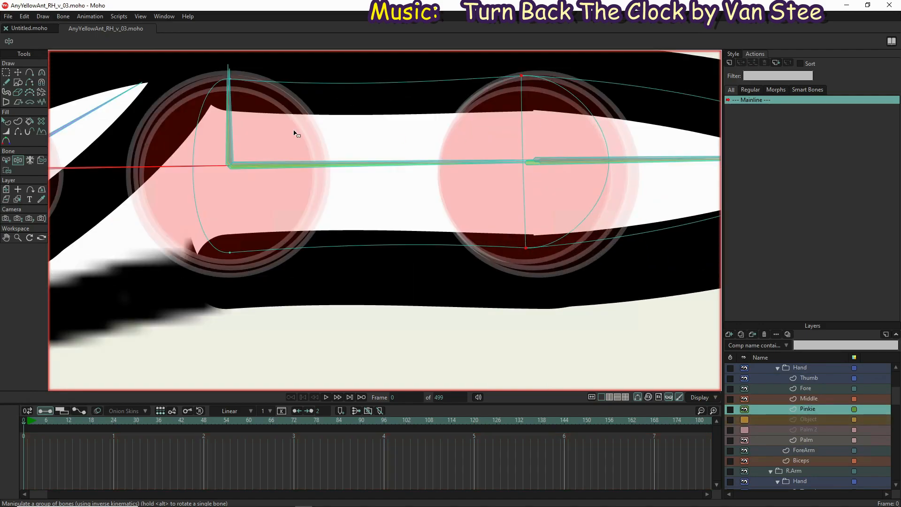
pyautogui.scroll(3, 252, 134)
pyautogui.scroll(2, 214, 202)
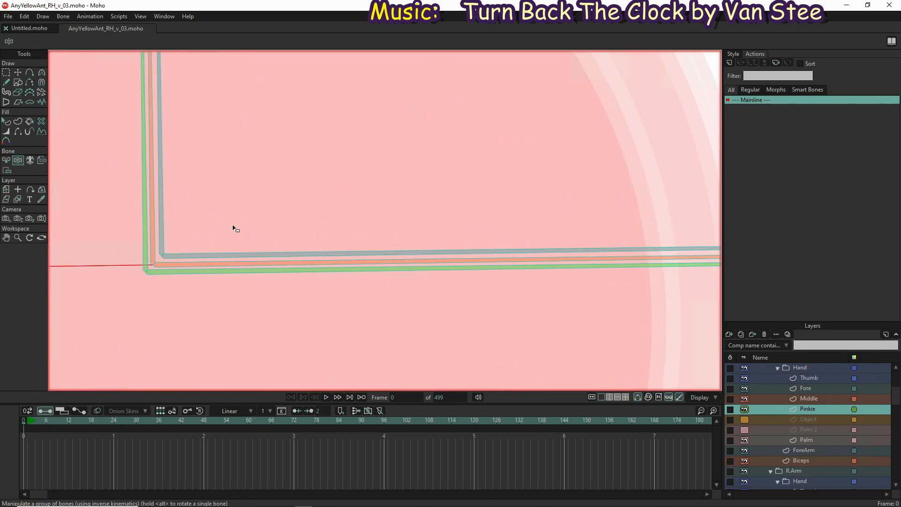
pyautogui.scroll(1, 281, 207)
pyautogui.scroll(2, 280, 229)
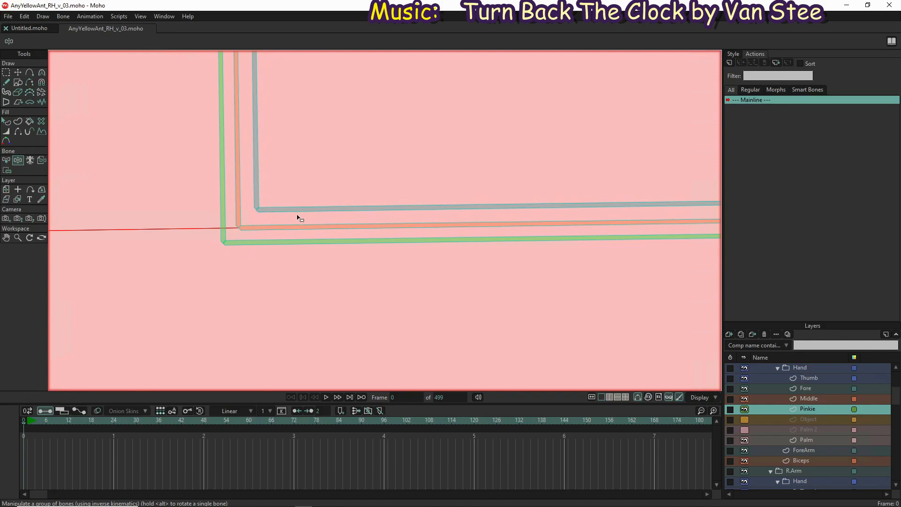
# Bind all of the left Pinkie layer's points to the green pinkie base bone
pyautogui.scroll(-8, 284, 213)
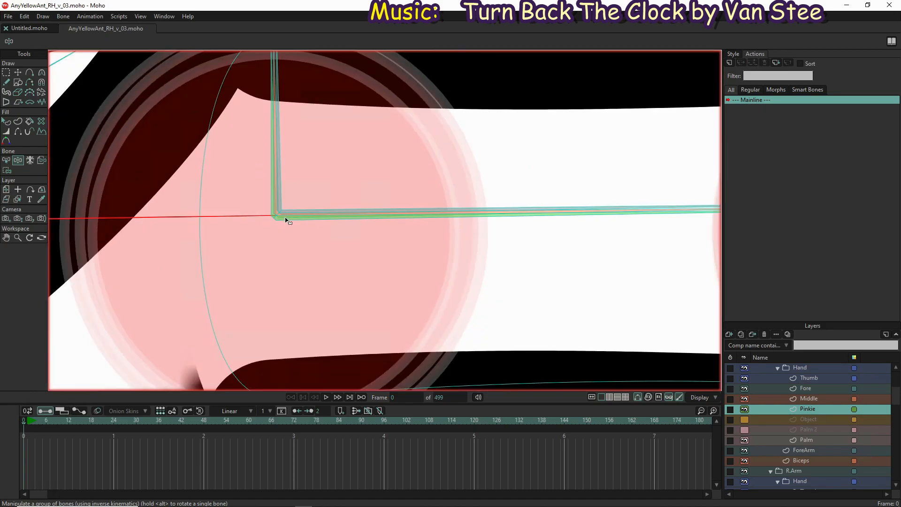
pyautogui.scroll(5, 337, 222)
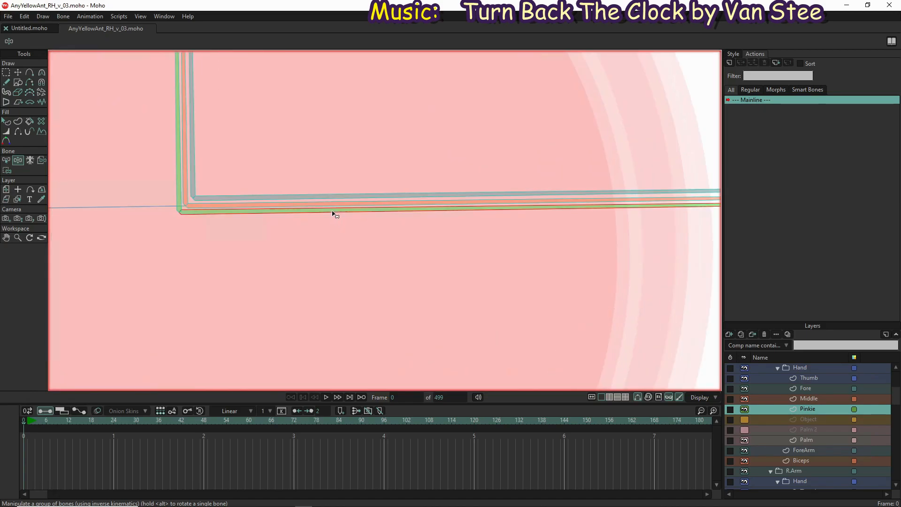
pyautogui.scroll(-1, 334, 215)
pyautogui.scroll(-4, 333, 216)
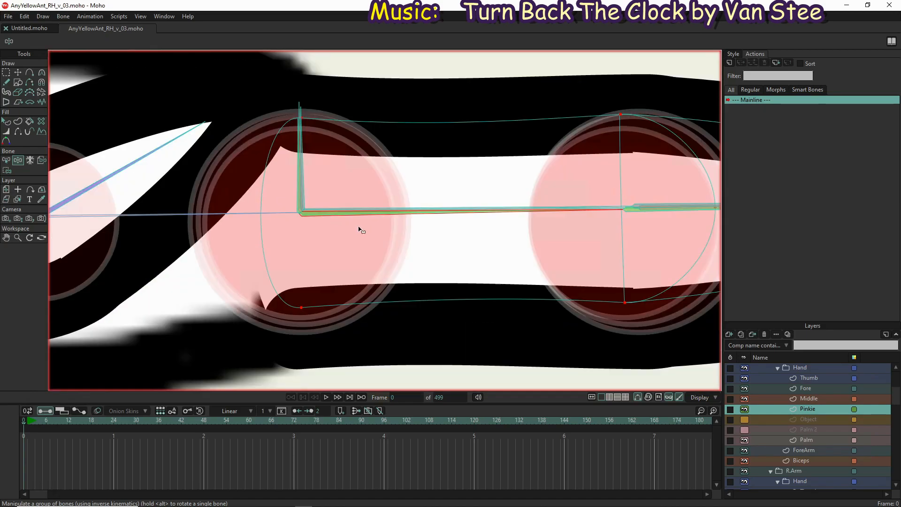
pyautogui.press('i')
pyautogui.hotkey('ctrl', 'a')
pyautogui.click(159, 41)
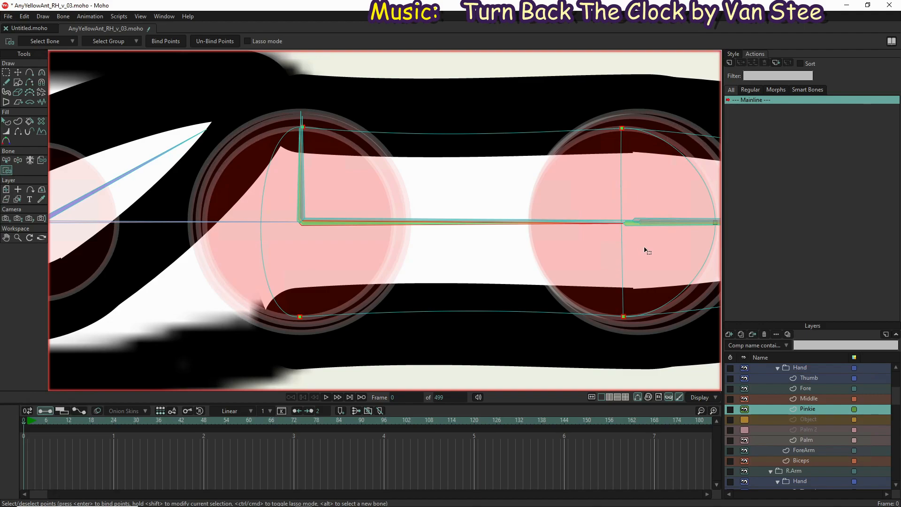
# Bind the pinkie's tip and second-knuckle points to the LPinkieFingerTip bone and swing the finger's bones to test the binding
pyautogui.press('z')
pyautogui.click(633, 229)
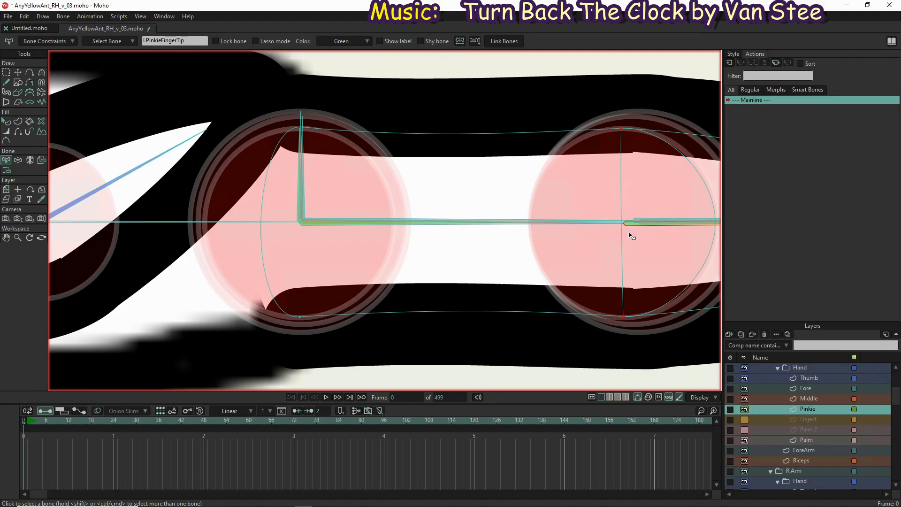
pyautogui.press('i')
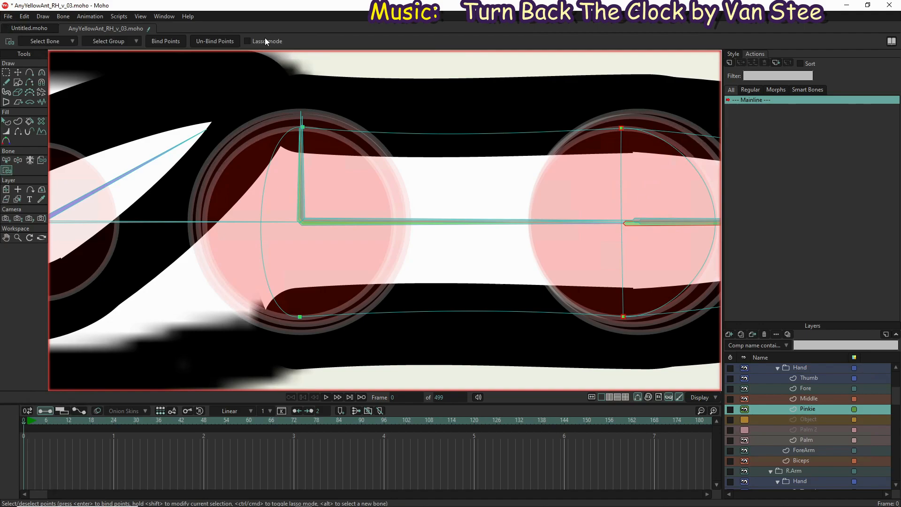
pyautogui.click(17, 160)
pyautogui.moveTo(416, 227); pyautogui.dragTo(451, 96)
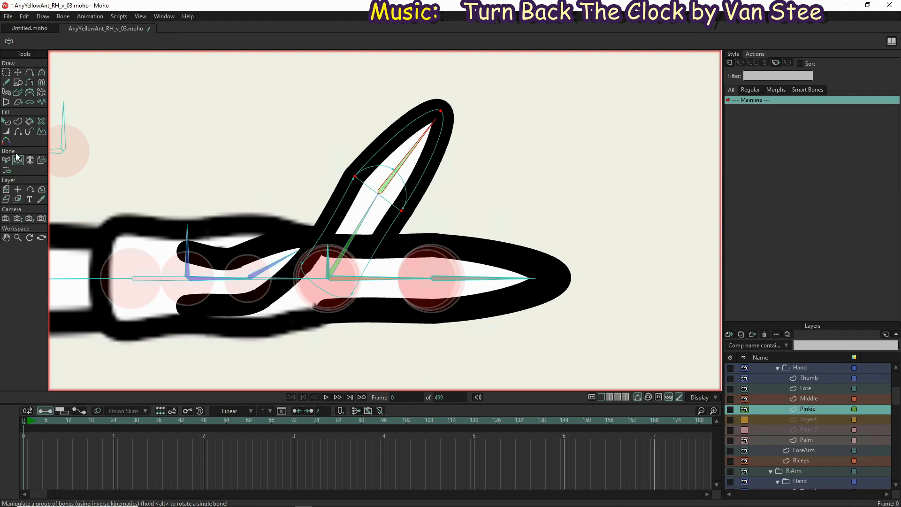
# Select the front point of the pinkie's second-knuckle arc and lengthen the upper knuckle point's curvature handle to round the arc
pyautogui.click(19, 73)
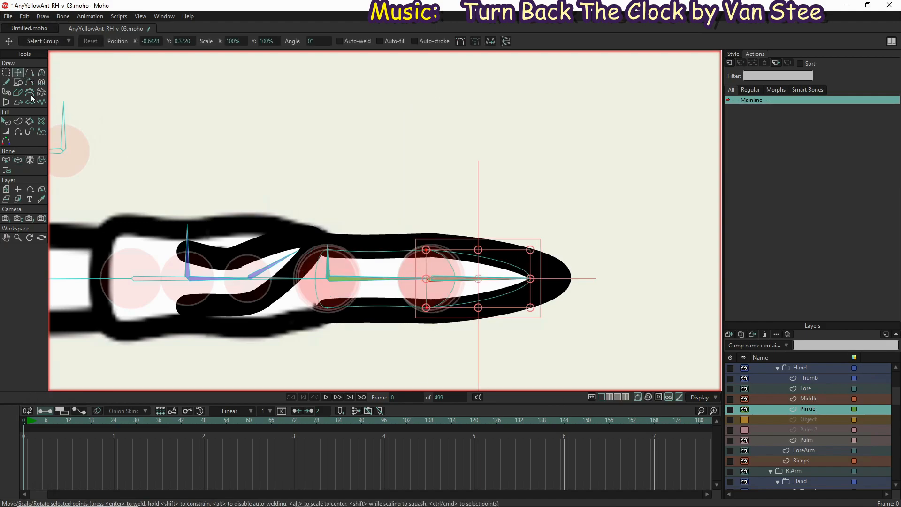
pyautogui.scroll(5, 458, 281)
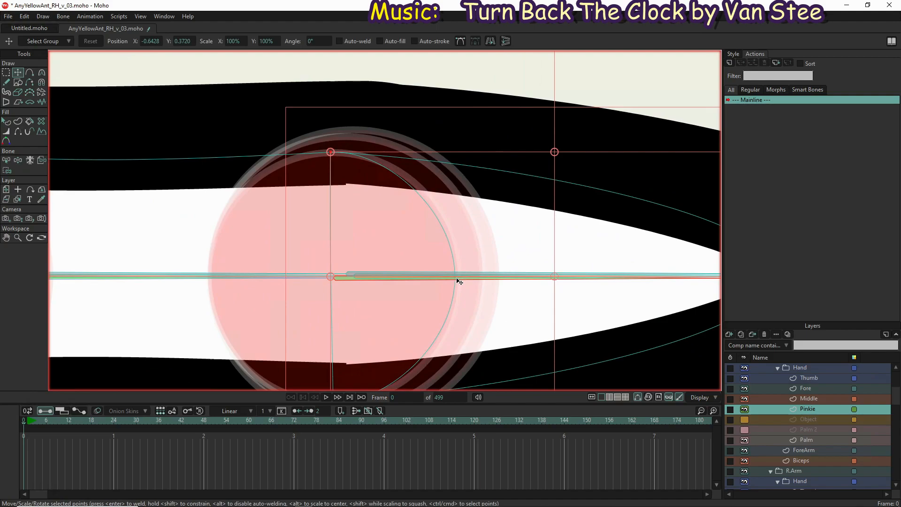
pyautogui.scroll(3, 427, 229)
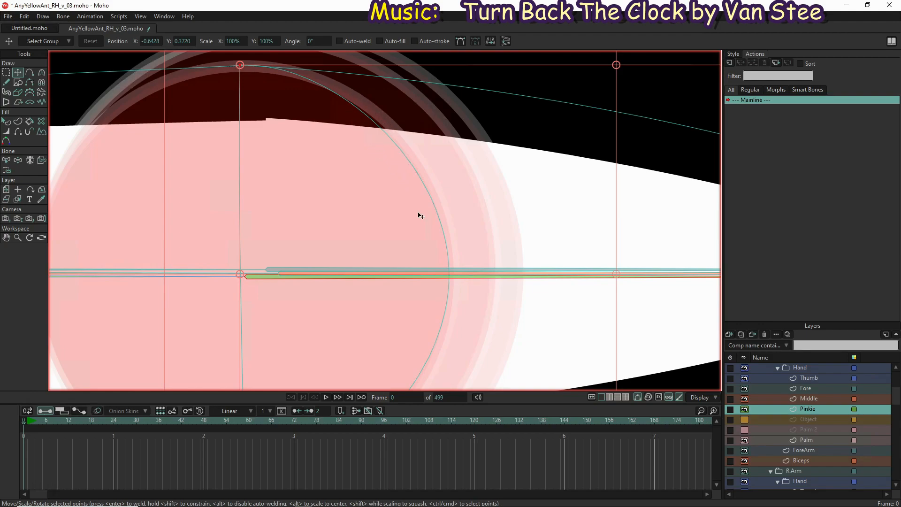
pyautogui.click(449, 273)
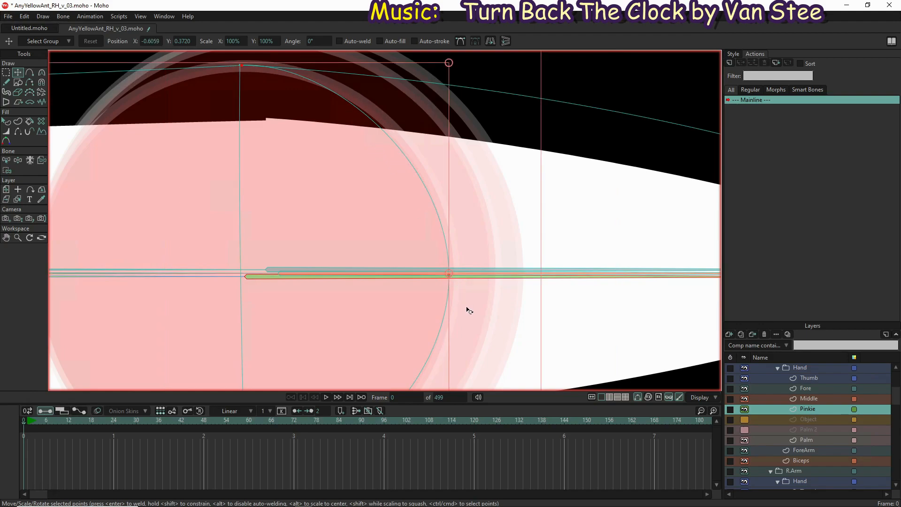
pyautogui.click(451, 277)
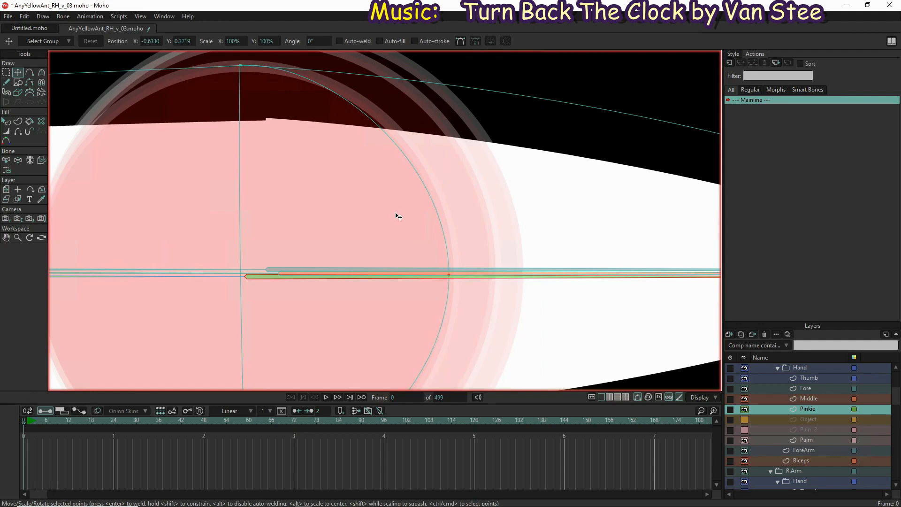
pyautogui.press('c')
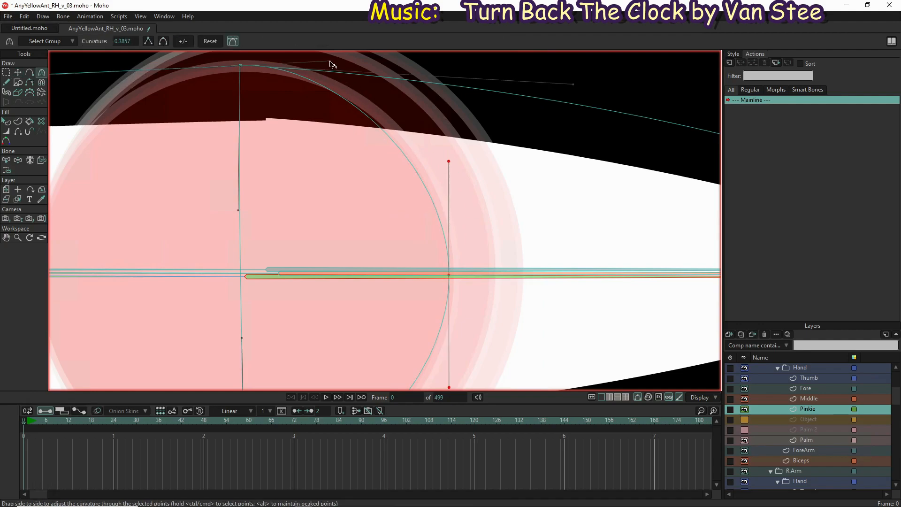
pyautogui.moveTo(330, 63); pyautogui.dragTo(364, 65)
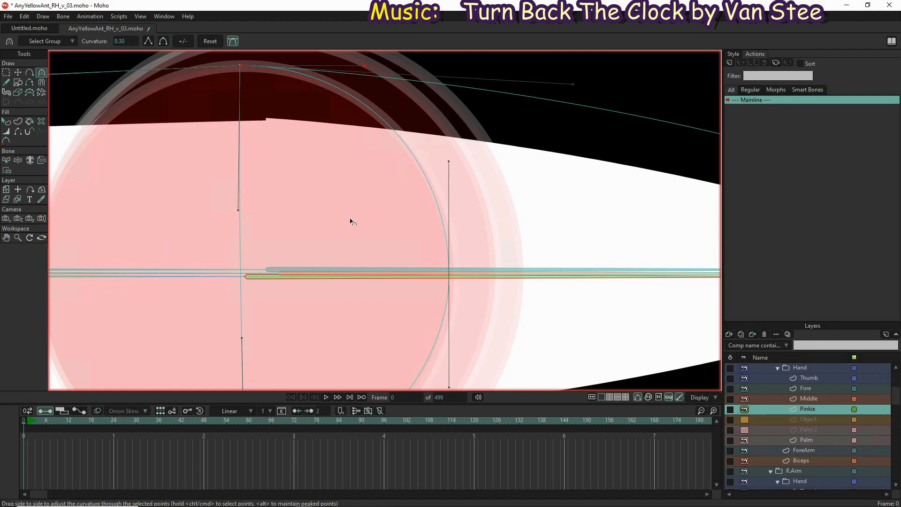
# Lengthen the lower second-knuckle point's curvature handle on the pinkie so the arc follows the joint circle
pyautogui.moveTo(371, 267); pyautogui.dragTo(399, 119)
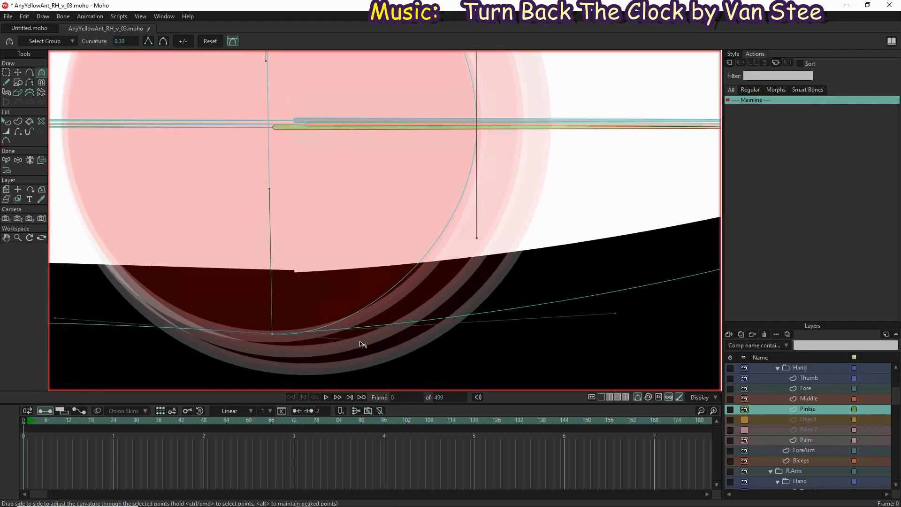
pyautogui.scroll(3, 361, 345)
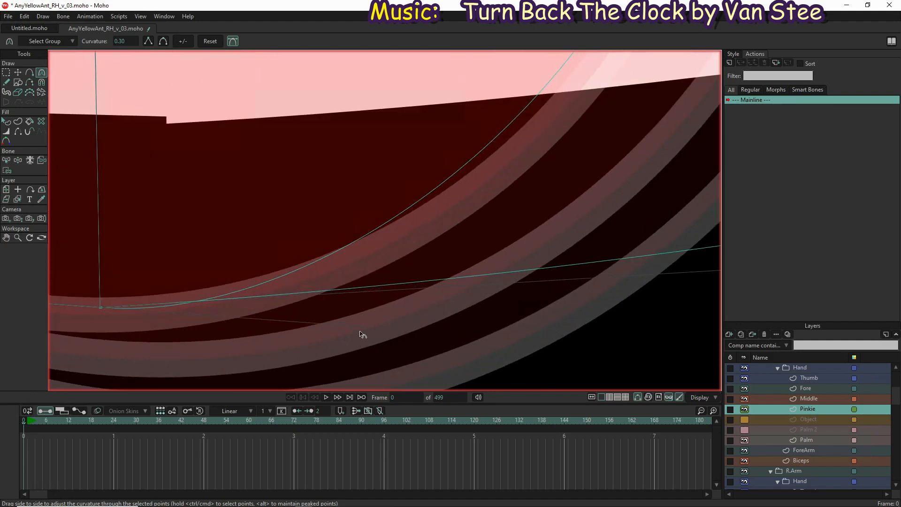
pyautogui.scroll(-3, 366, 345)
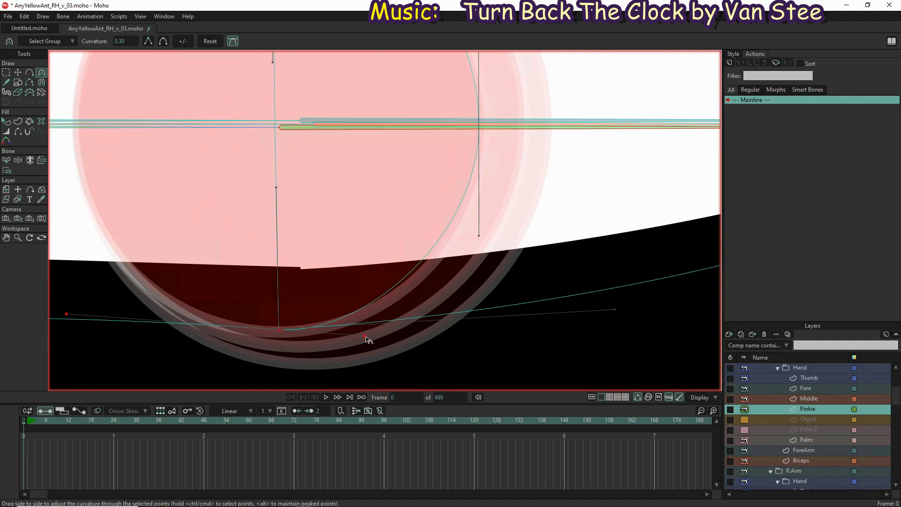
pyautogui.moveTo(367, 337); pyautogui.dragTo(398, 336)
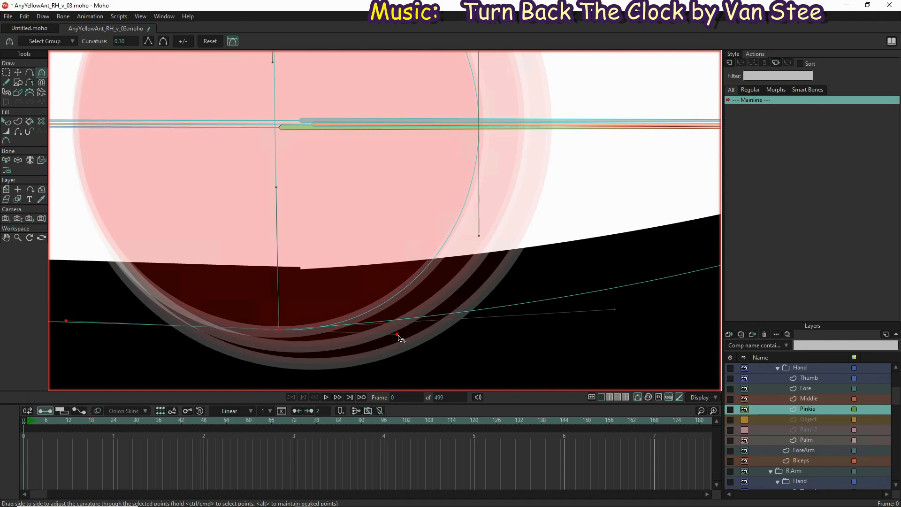
pyautogui.scroll(-5, 466, 301)
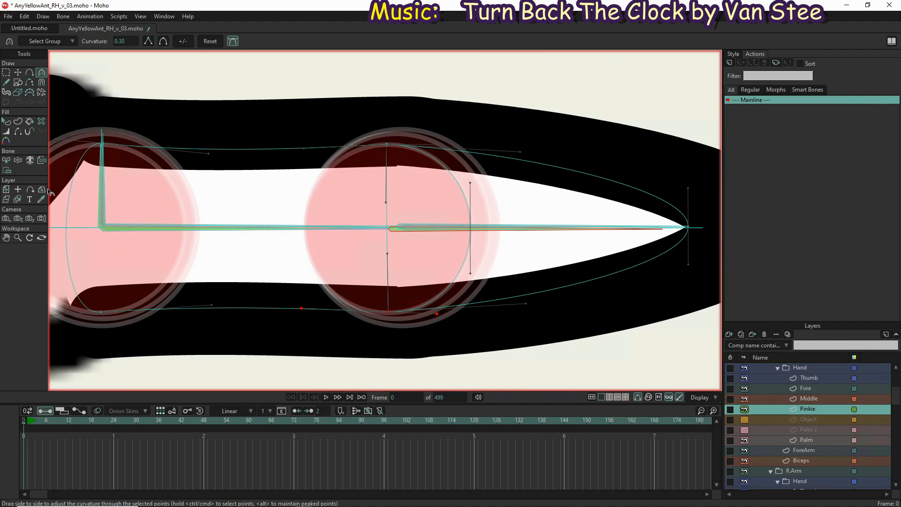
# Swing the pinkie's base and fingertip bones upward with Manipulate Bones to test how the second knuckle bends
pyautogui.click(17, 161)
pyautogui.scroll(-3, 208, 263)
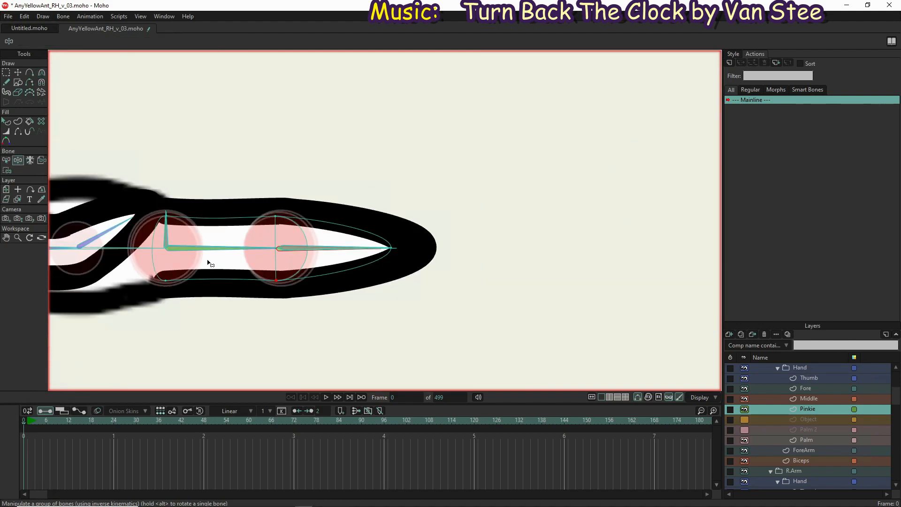
pyautogui.click(208, 253)
pyautogui.moveTo(208, 253); pyautogui.dragTo(208, 191)
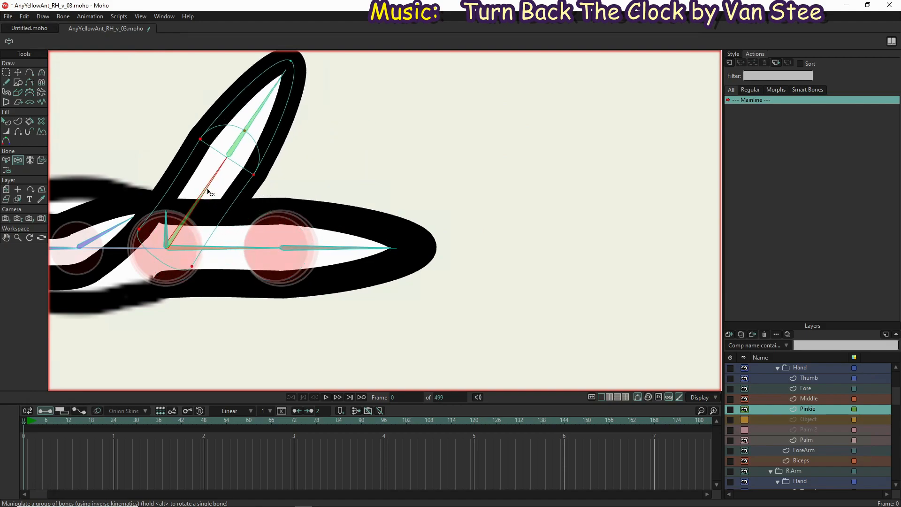
pyautogui.moveTo(272, 86); pyautogui.dragTo(305, 63)
# Select the left hand's Middle layer and bind its base, second-knuckle and arc points to the MidBase bone
pyautogui.click(813, 400)
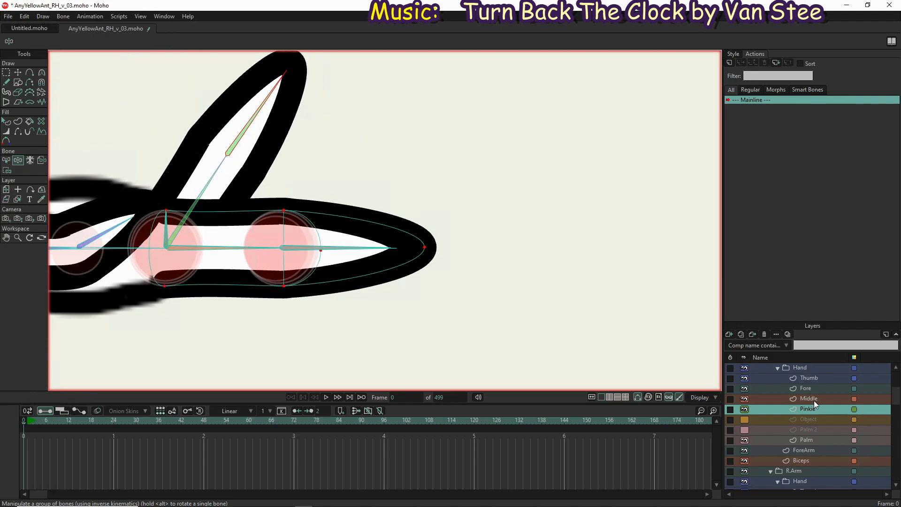
pyautogui.scroll(10, 215, 249)
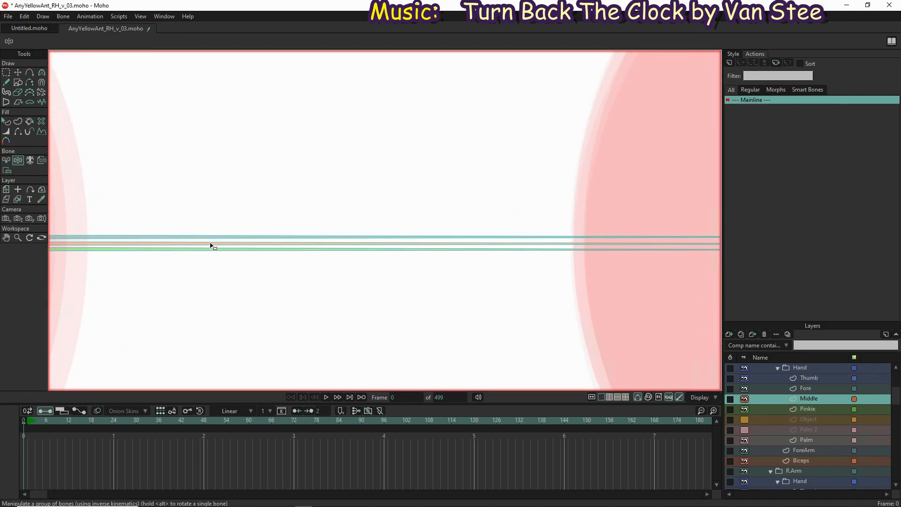
pyautogui.press('b')
pyautogui.click(210, 247)
pyautogui.scroll(-6, 215, 249)
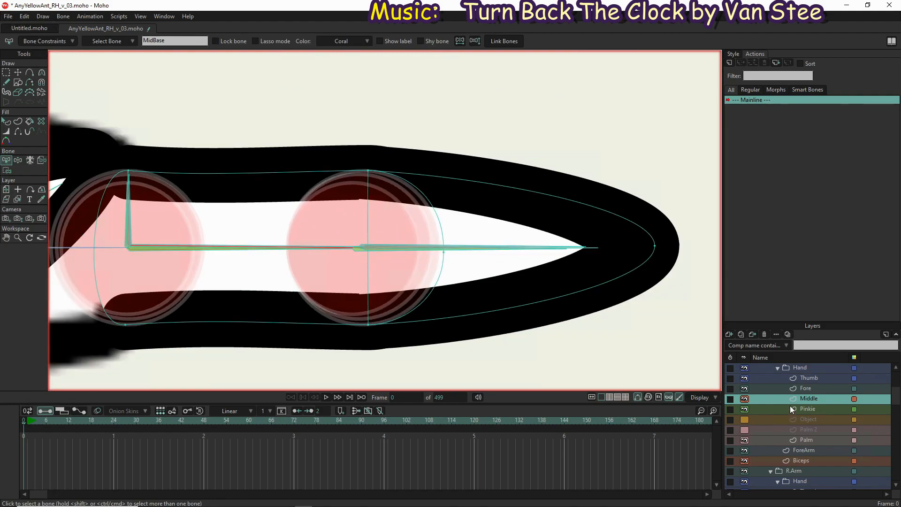
pyautogui.press('i')
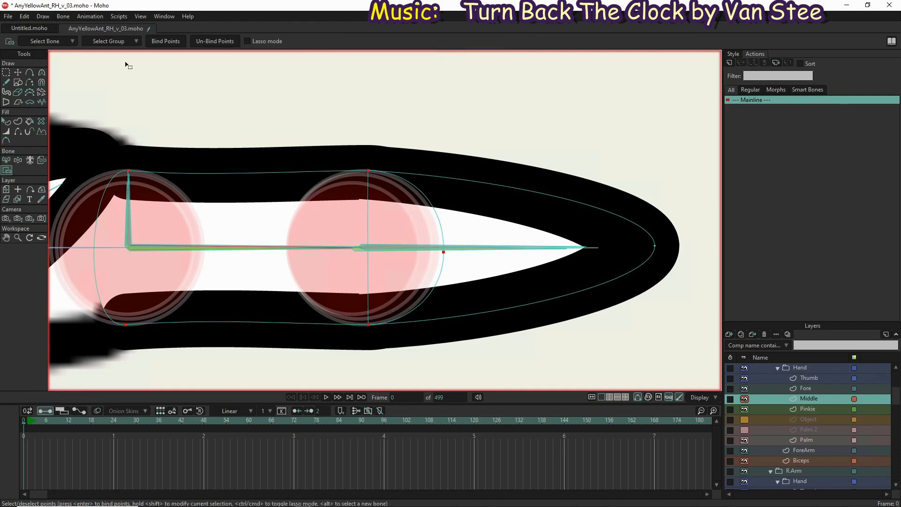
pyautogui.click(163, 42)
# Bind the middle finger's tip point and upper and lower second-knuckle points to the LMidFingerTip bone
pyautogui.press('b')
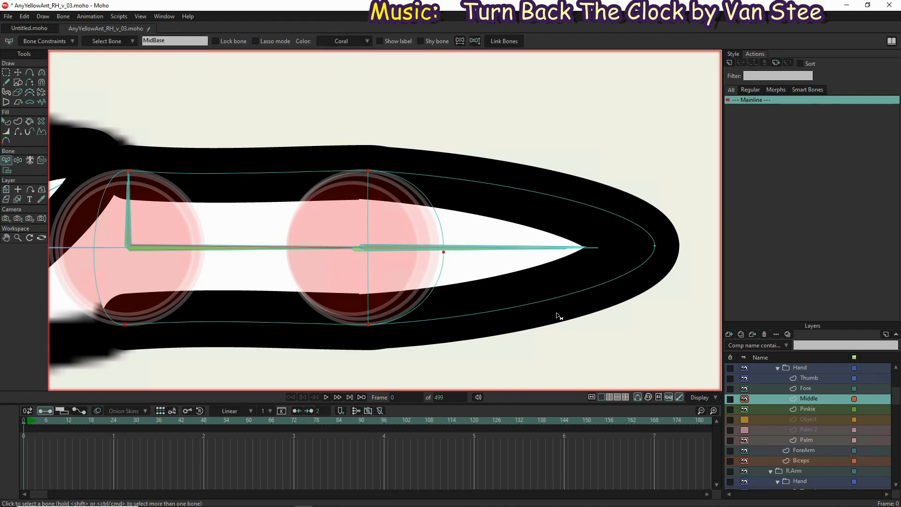
pyautogui.scroll(5, 514, 250)
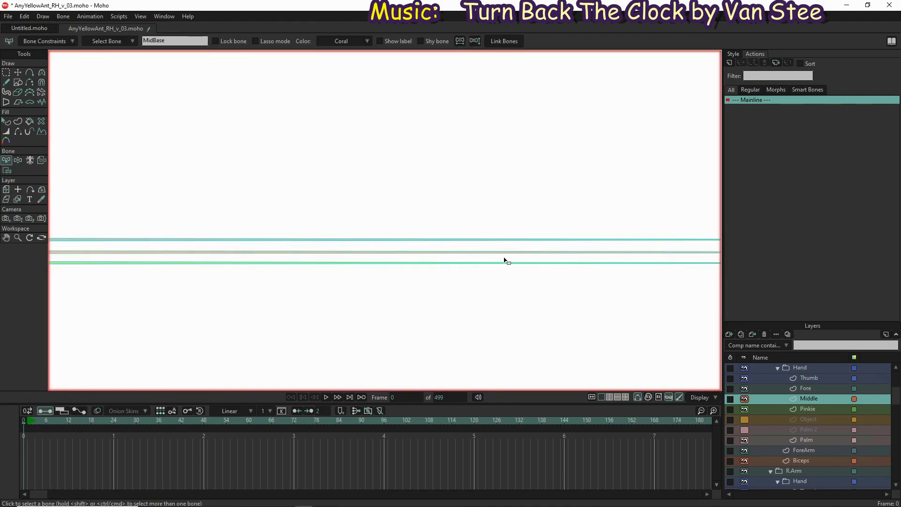
pyautogui.click(505, 252)
pyautogui.scroll(-5, 505, 252)
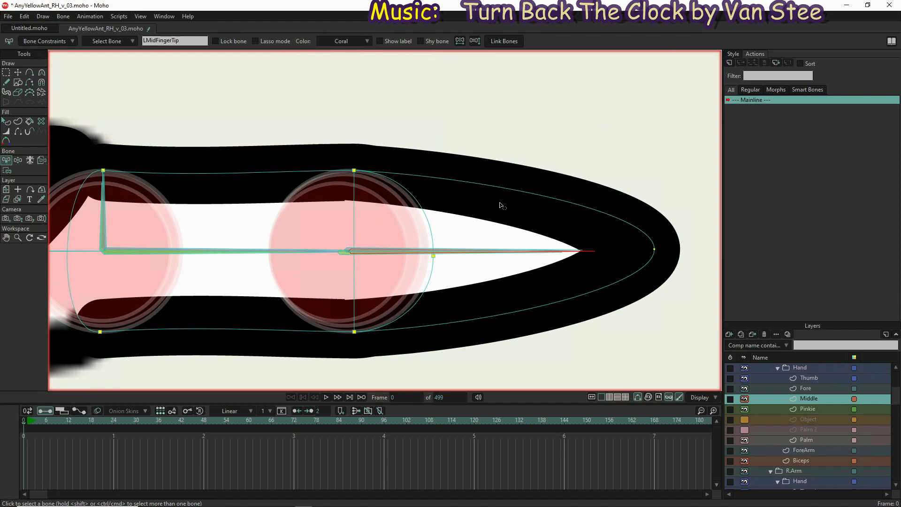
pyautogui.press('i')
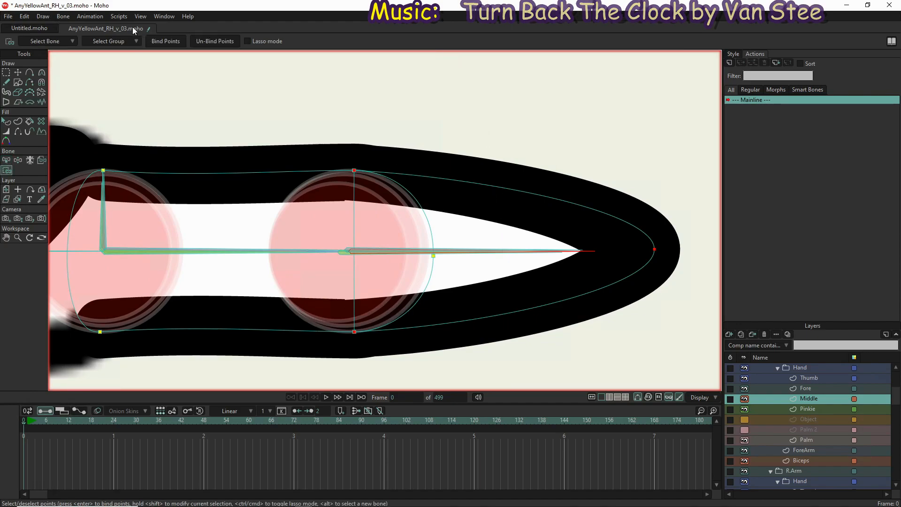
pyautogui.click(155, 41)
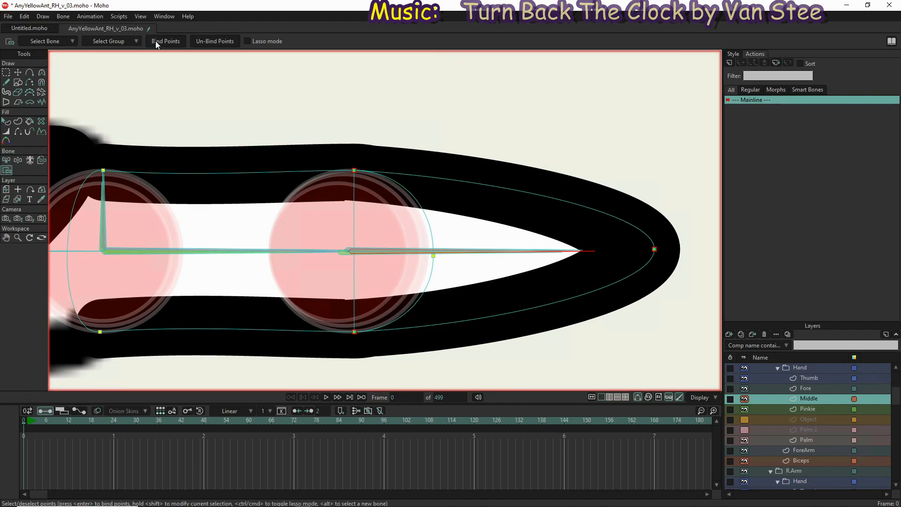
# Swing the middle finger's tip bone upward with Manipulate Bones to test how the second knuckle bends
pyautogui.click(22, 160)
pyautogui.moveTo(582, 254); pyautogui.dragTo(492, 296)
pyautogui.moveTo(345, 260); pyautogui.dragTo(263, 14)
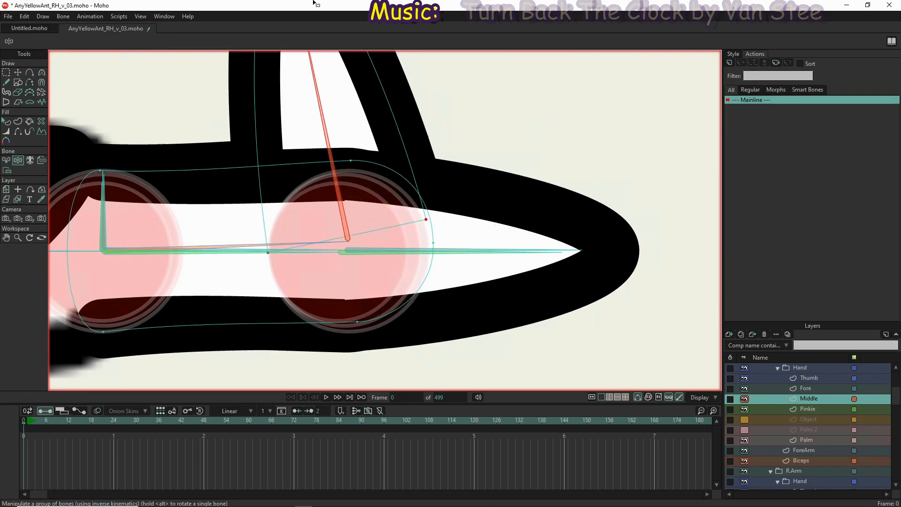
# Move the front point of the middle finger's second-knuckle arc onto the bone line, at about X -0.6372, Y 0.3720
pyautogui.click(19, 74)
pyautogui.scroll(5, 437, 275)
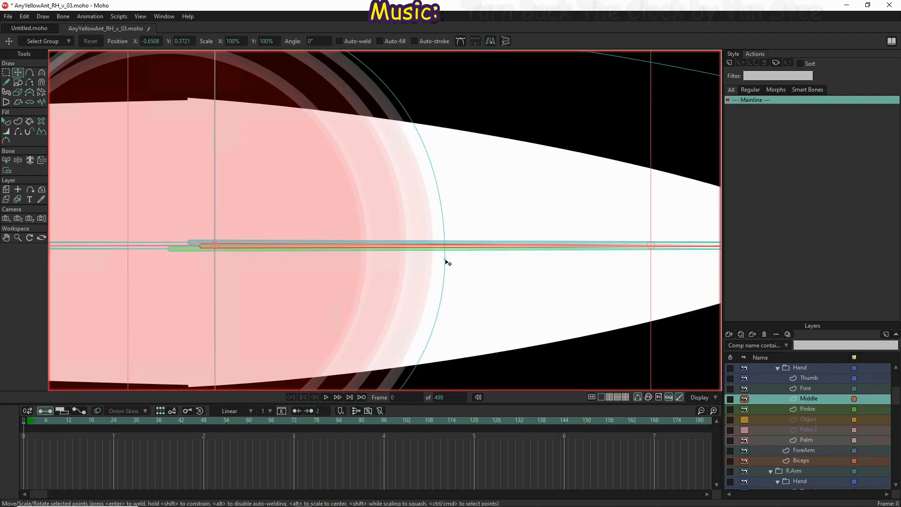
pyautogui.click(445, 260)
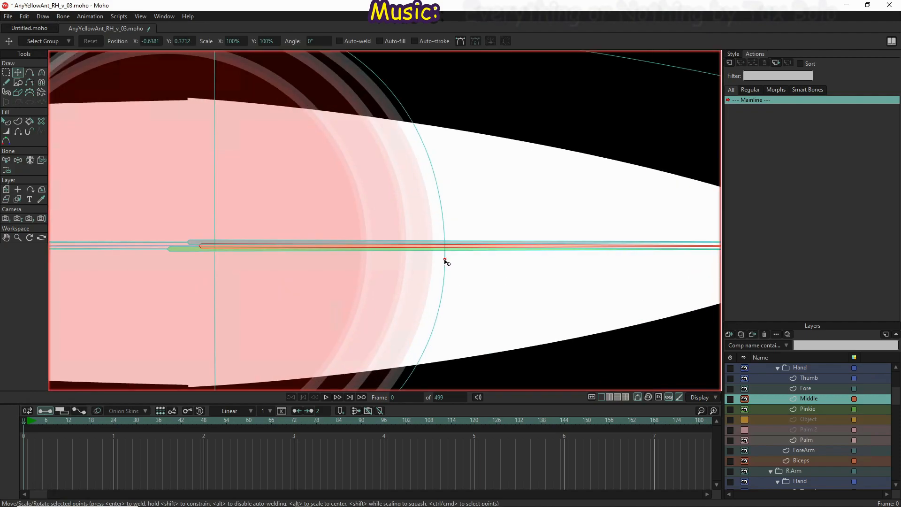
pyautogui.moveTo(445, 261); pyautogui.dragTo(431, 248)
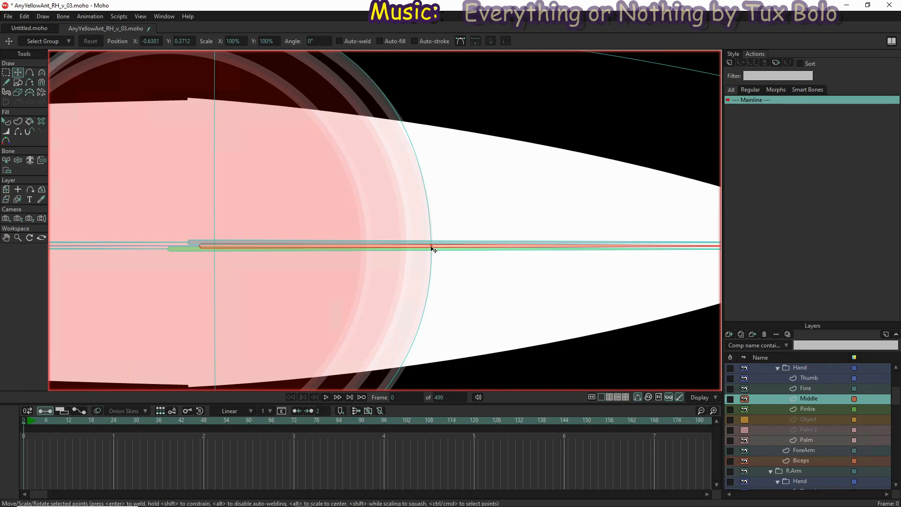
pyautogui.moveTo(433, 249); pyautogui.dragTo(434, 250)
pyautogui.scroll(-2, 469, 263)
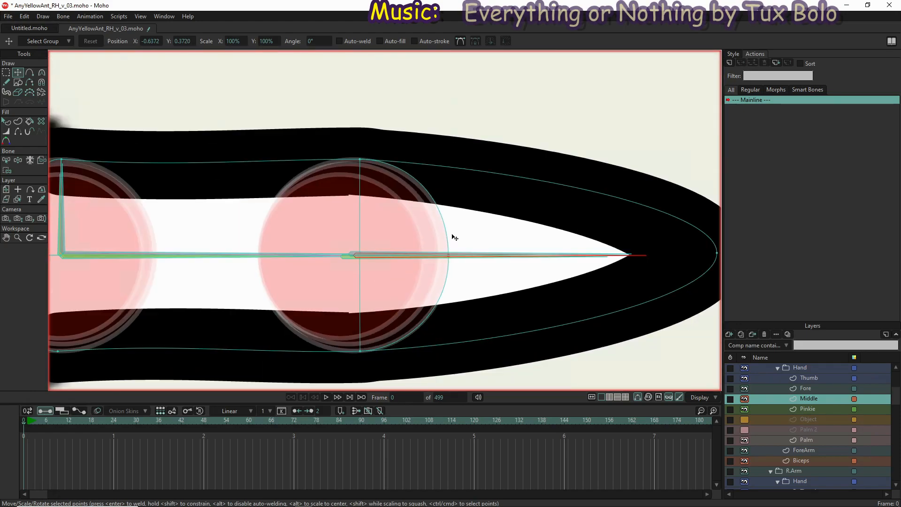
# Shorten the curve handles at the upper and lower ends of the middle finger's second-knuckle arc so it follows the round joint guide
pyautogui.scroll(4, 394, 173)
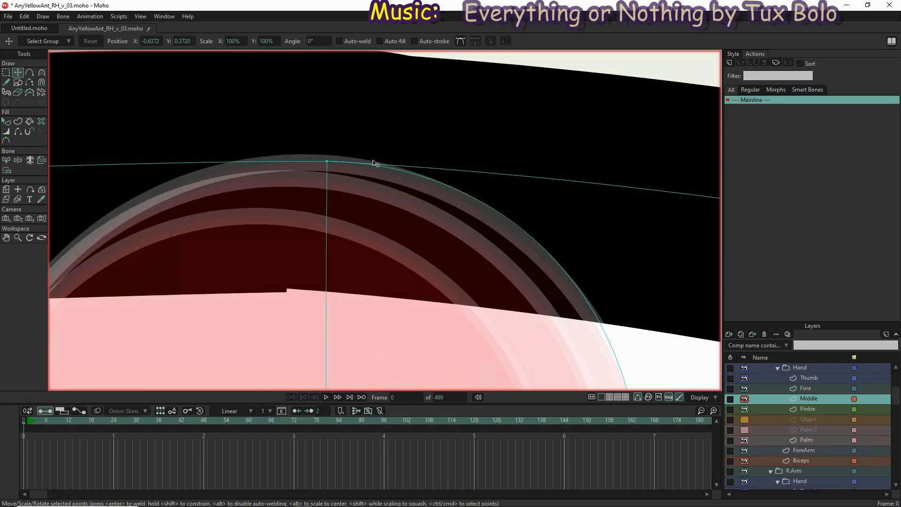
pyautogui.press('c')
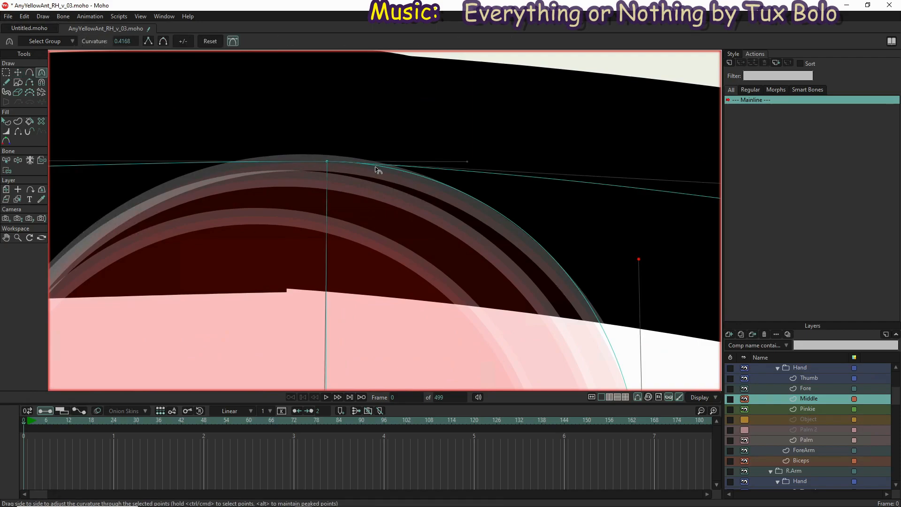
pyautogui.moveTo(466, 165); pyautogui.dragTo(431, 163)
pyautogui.scroll(-5, 461, 162)
pyautogui.moveTo(480, 312); pyautogui.dragTo(490, 236)
pyautogui.scroll(4, 484, 324)
pyautogui.scroll(2, 481, 307)
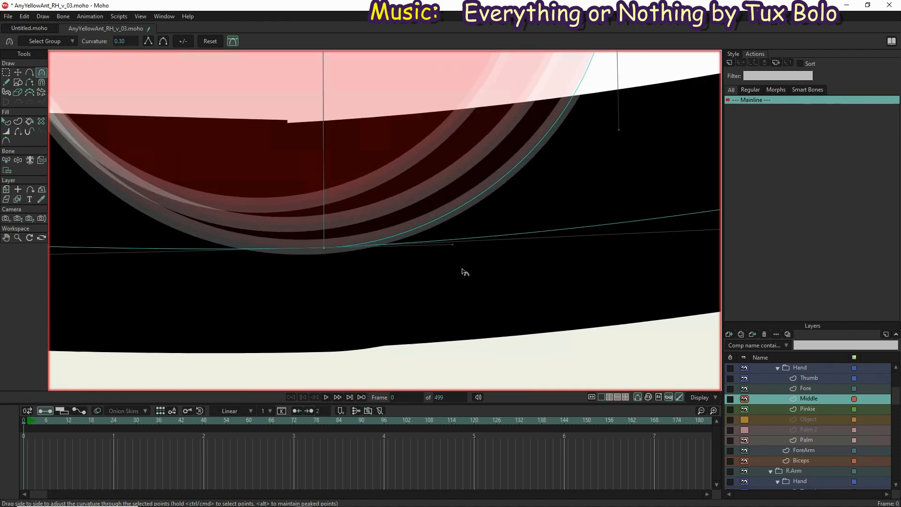
pyautogui.moveTo(453, 244); pyautogui.dragTo(446, 243)
pyautogui.scroll(-5, 446, 245)
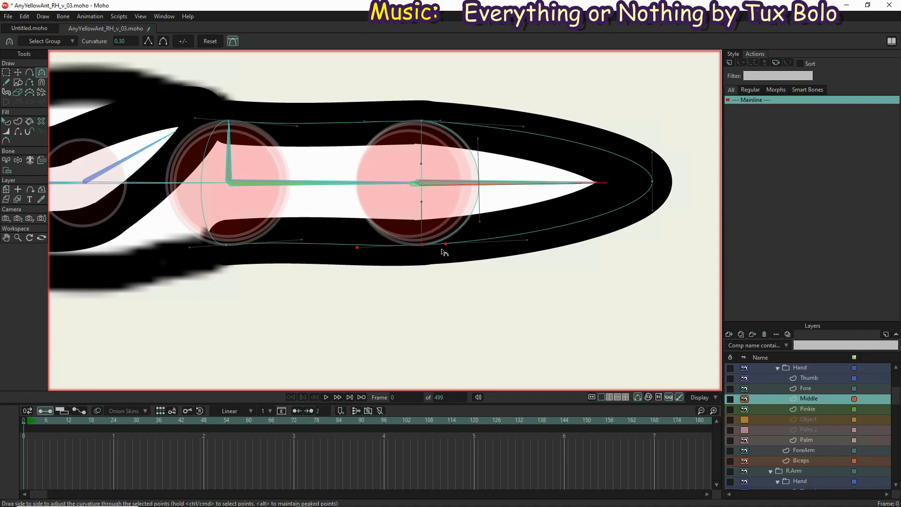
# Swing the middle finger's bones upward with Manipulate Bones to test the reshaped second-knuckle arc
pyautogui.click(17, 161)
pyautogui.moveTo(576, 199); pyautogui.dragTo(406, 125)
pyautogui.scroll(-5, 318, 106)
pyautogui.moveTo(427, 201); pyautogui.dragTo(425, 107)
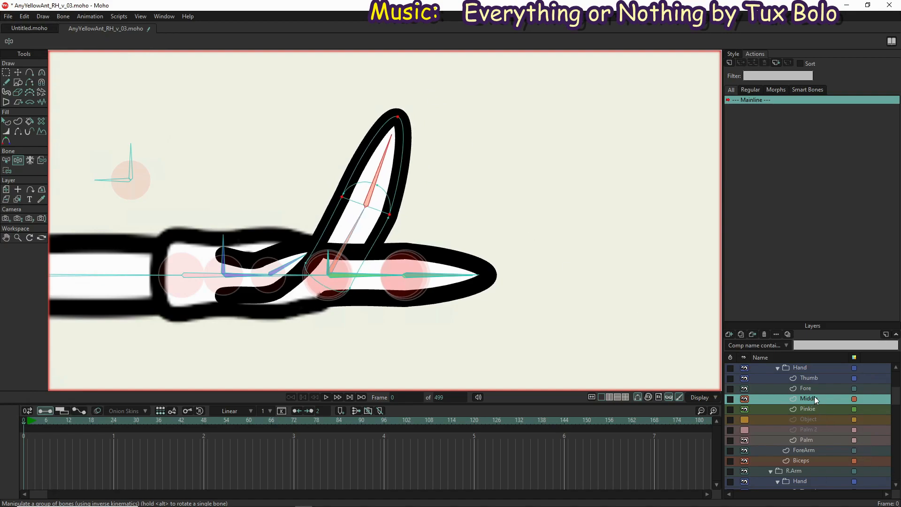
# Select the left hand's Fore layer and bind its base, second-knuckle and arc points to the ForeBase bone
pyautogui.click(812, 388)
pyautogui.scroll(5, 373, 269)
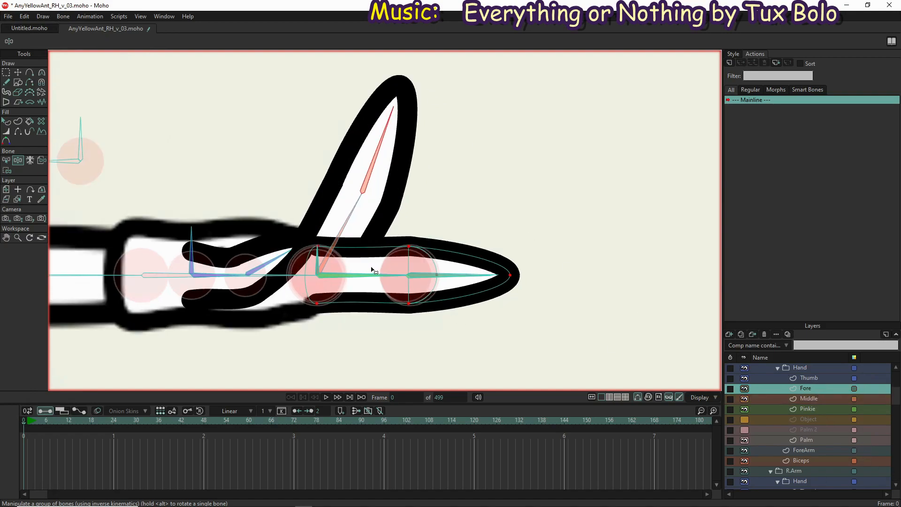
pyautogui.scroll(4, 338, 299)
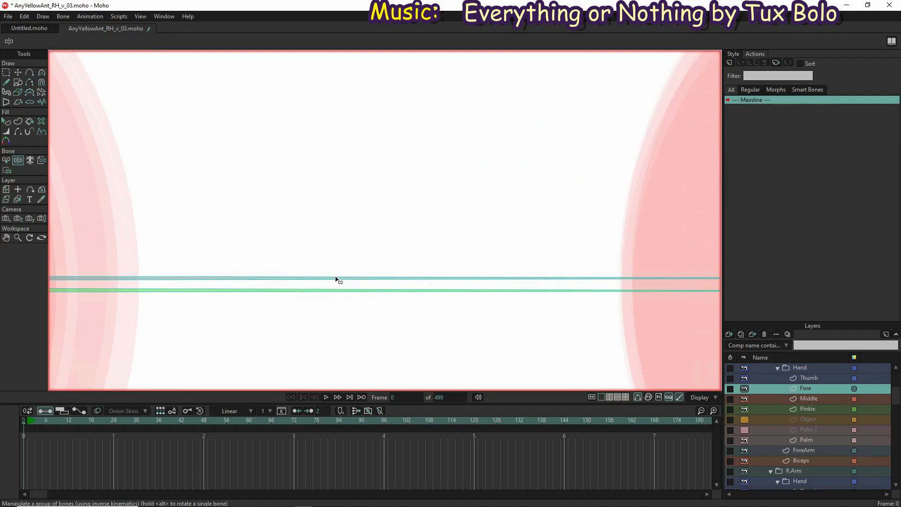
pyautogui.press('b')
pyautogui.click(336, 279)
pyautogui.scroll(-3, 346, 279)
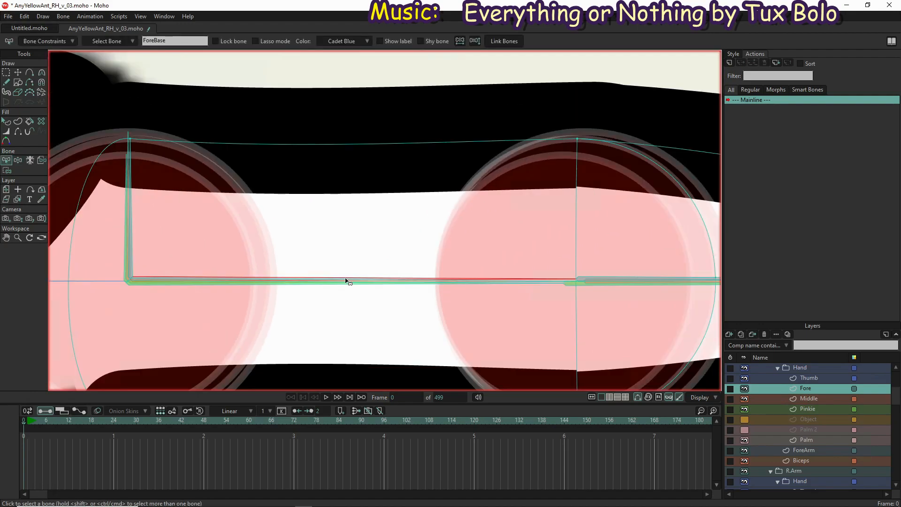
pyautogui.press('i')
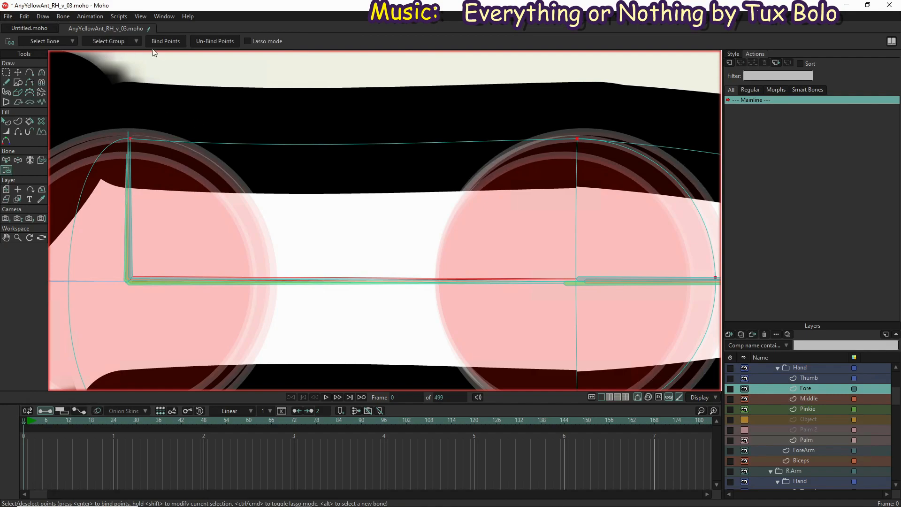
pyautogui.click(165, 42)
pyautogui.scroll(-5, 353, 206)
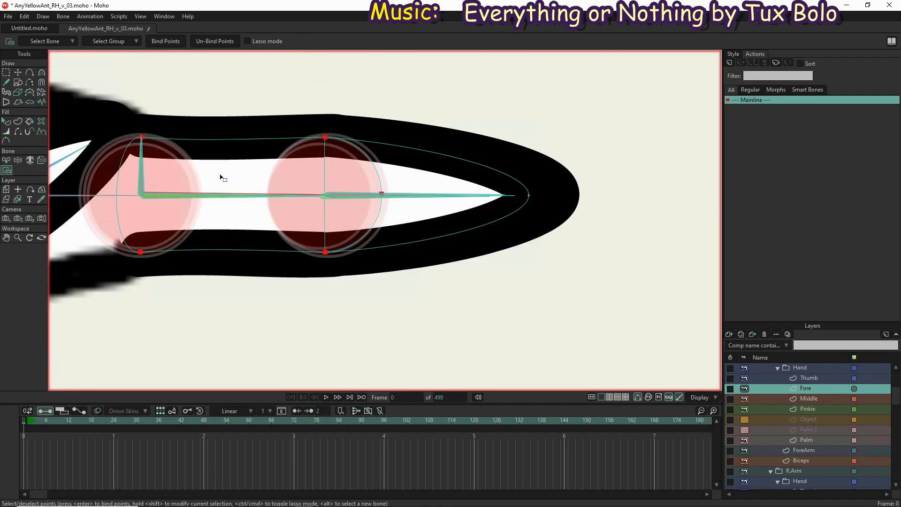
# Bind the forefinger's tip point and upper and lower second-knuckle points to the LForeFingerTip bone
pyautogui.scroll(5, 460, 205)
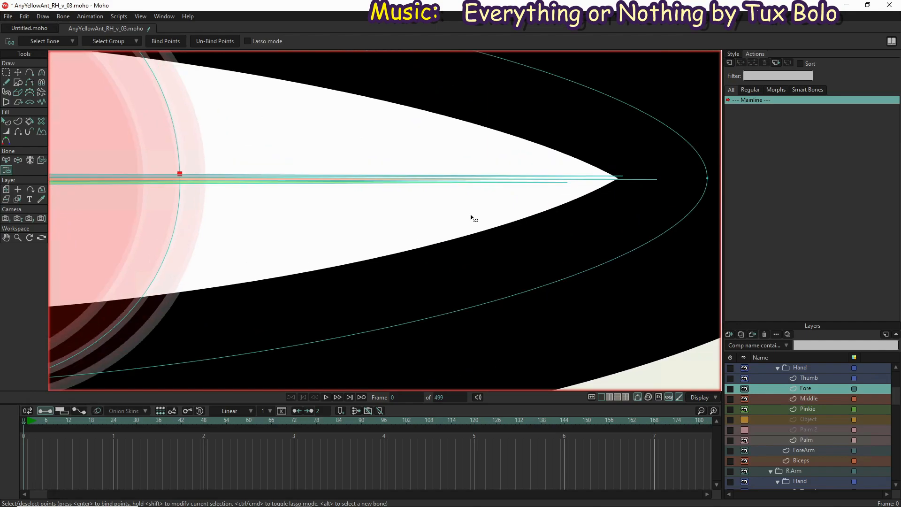
pyautogui.press('b')
pyautogui.click(500, 177)
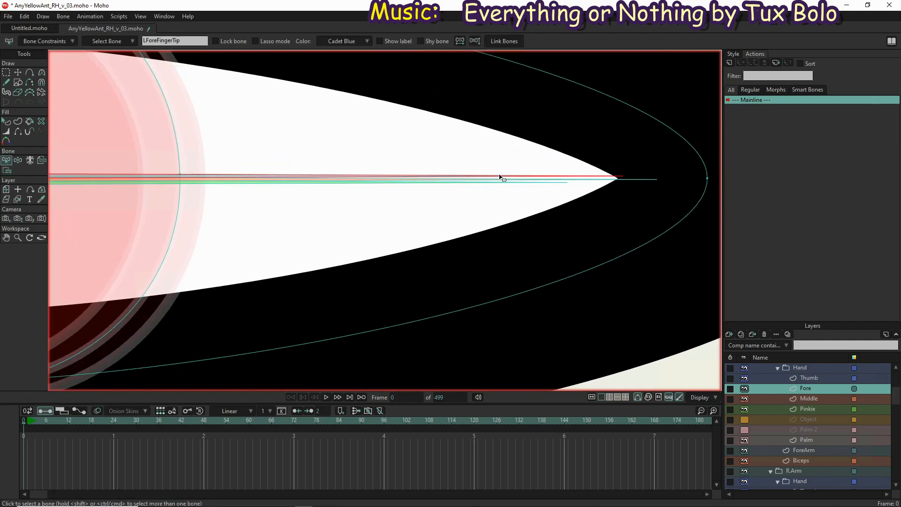
pyautogui.press('i')
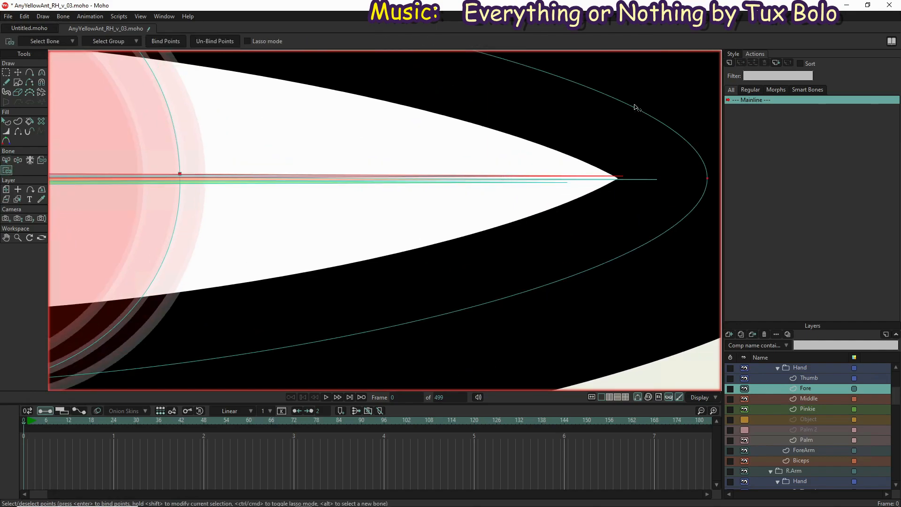
pyautogui.scroll(-3, 630, 114)
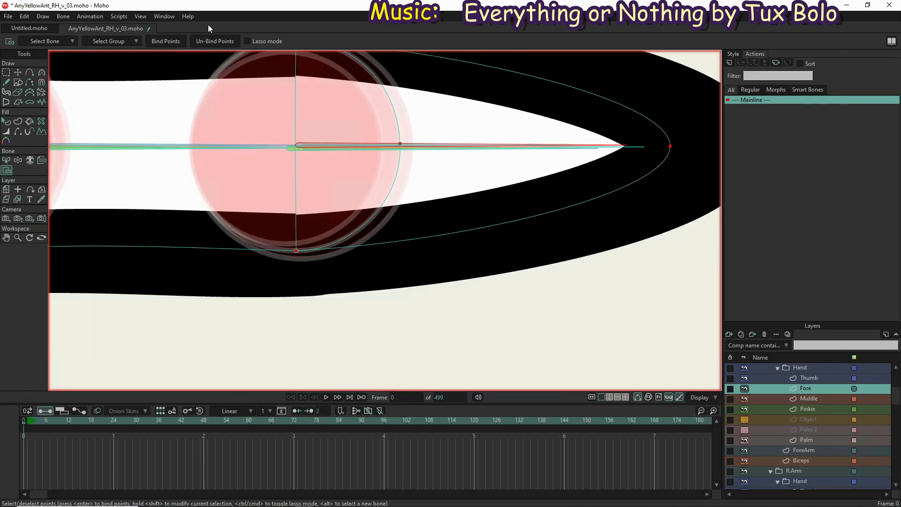
pyautogui.click(169, 44)
pyautogui.scroll(-1, 275, 167)
pyautogui.moveTo(408, 262); pyautogui.dragTo(483, 303)
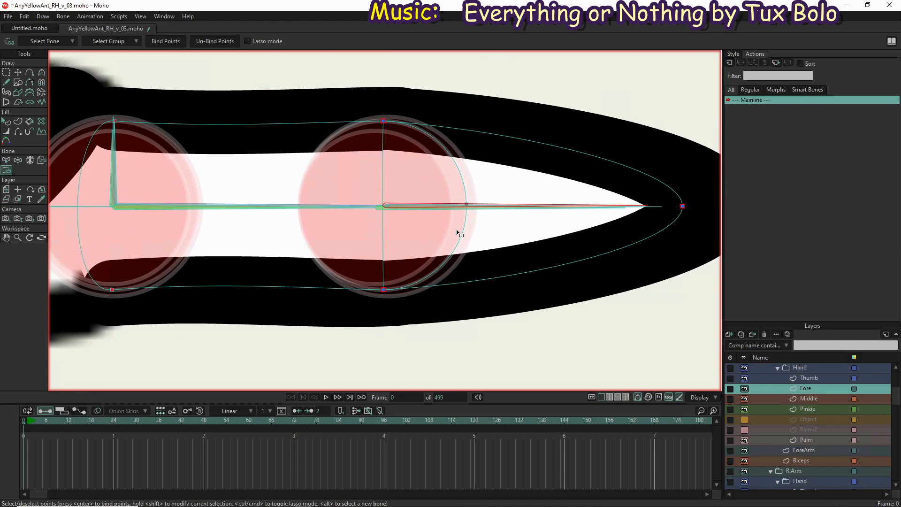
pyautogui.scroll(3, 458, 231)
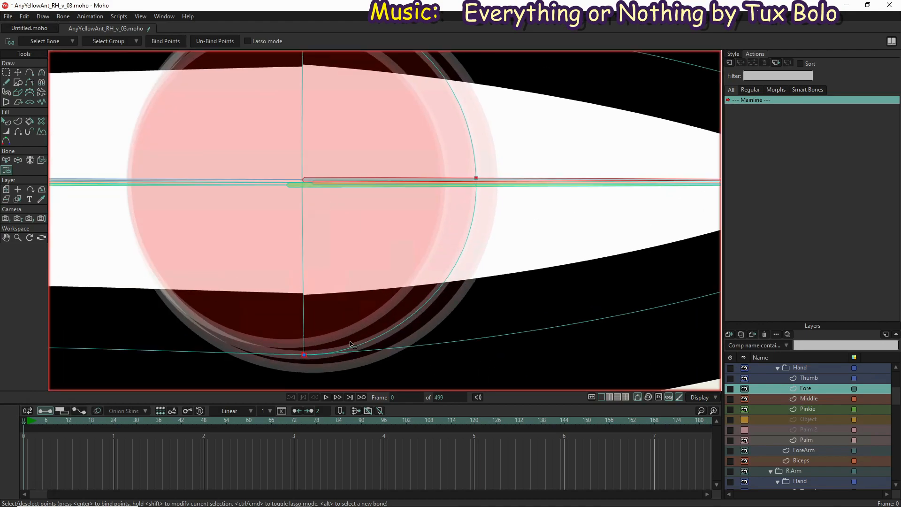
pyautogui.scroll(-2, 455, 197)
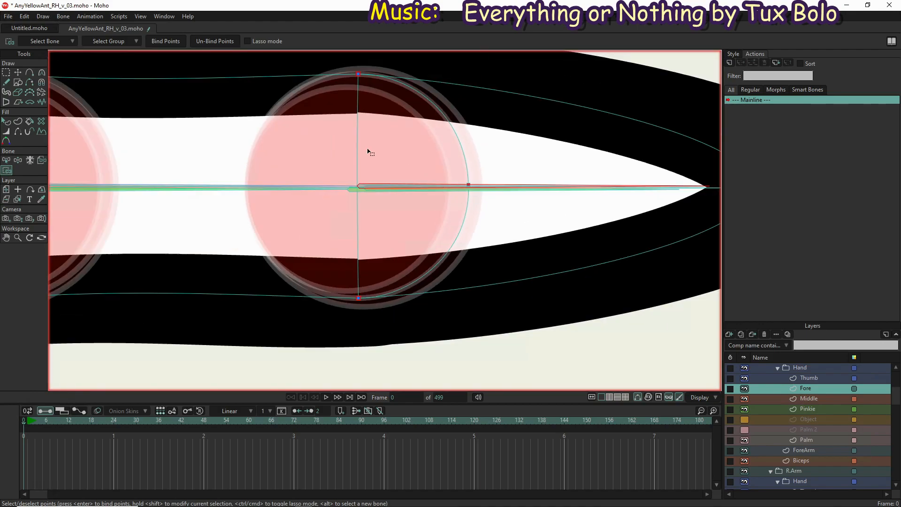
# Bend the left hand's three long fingers in different directions with Manipulate Bones to test their knuckles
pyautogui.click(17, 160)
pyautogui.scroll(-3, 234, 279)
pyautogui.moveTo(395, 228); pyautogui.dragTo(183, 89)
pyautogui.scroll(-4, 182, 138)
pyautogui.moveTo(365, 246); pyautogui.dragTo(336, 300)
pyautogui.moveTo(361, 226); pyautogui.dragTo(441, 249)
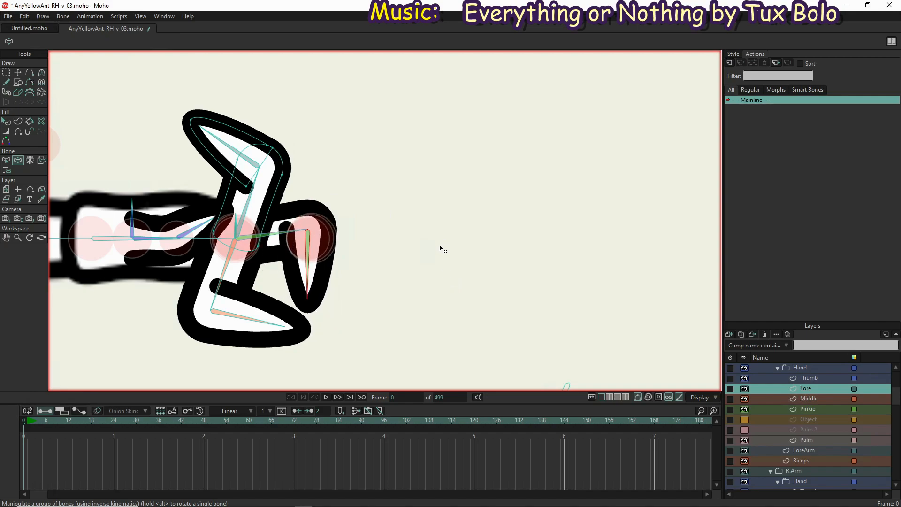
# Straighten the three bent fingers with Manipulate Bones into a slightly spread hand pose
pyautogui.scroll(-2, 441, 249)
pyautogui.scroll(-1, 441, 249)
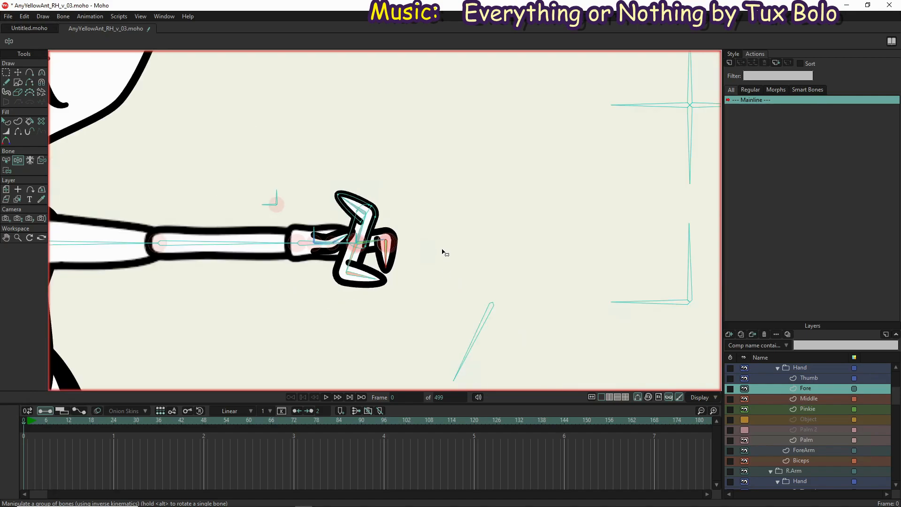
pyautogui.moveTo(393, 259); pyautogui.dragTo(429, 233)
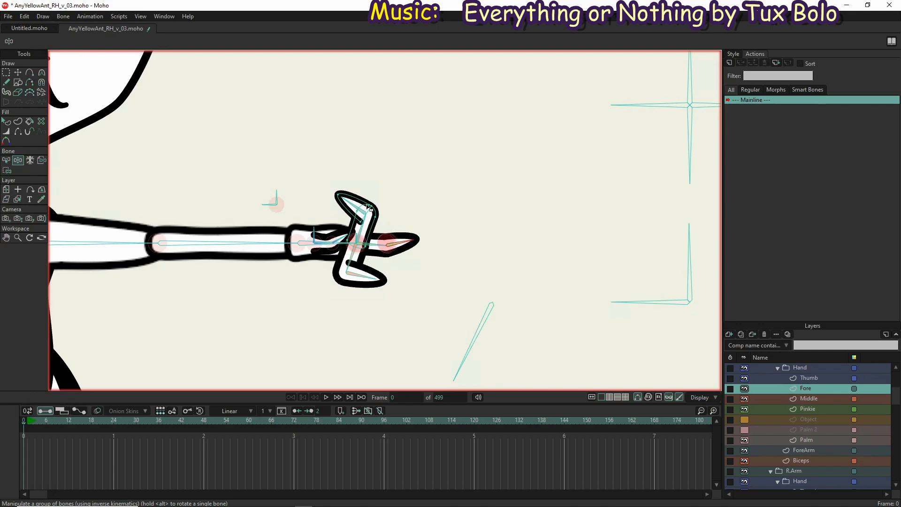
pyautogui.moveTo(342, 202); pyautogui.dragTo(428, 234)
pyautogui.moveTo(365, 276); pyautogui.dragTo(469, 282)
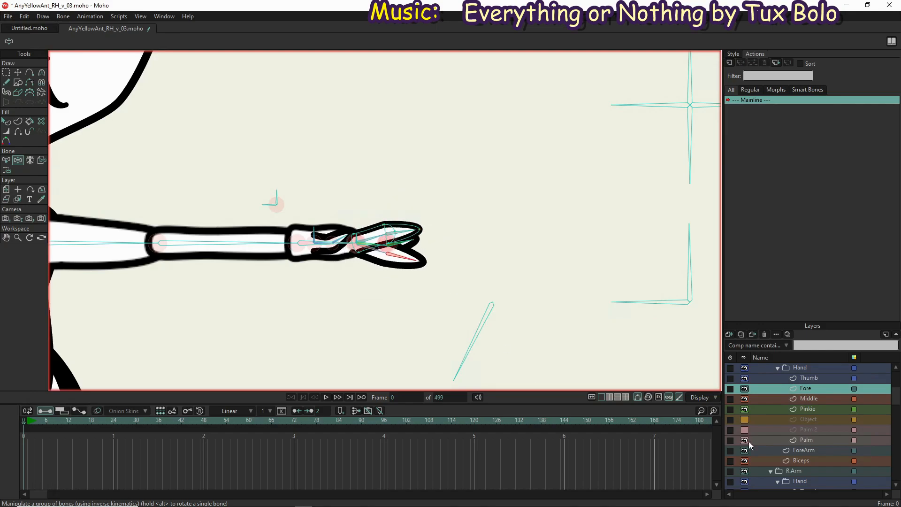
# Select the left hand's Thumb layer and bind its base, knuckle and arc points to the LThumbBase bone
pyautogui.click(832, 377)
pyautogui.scroll(5, 351, 270)
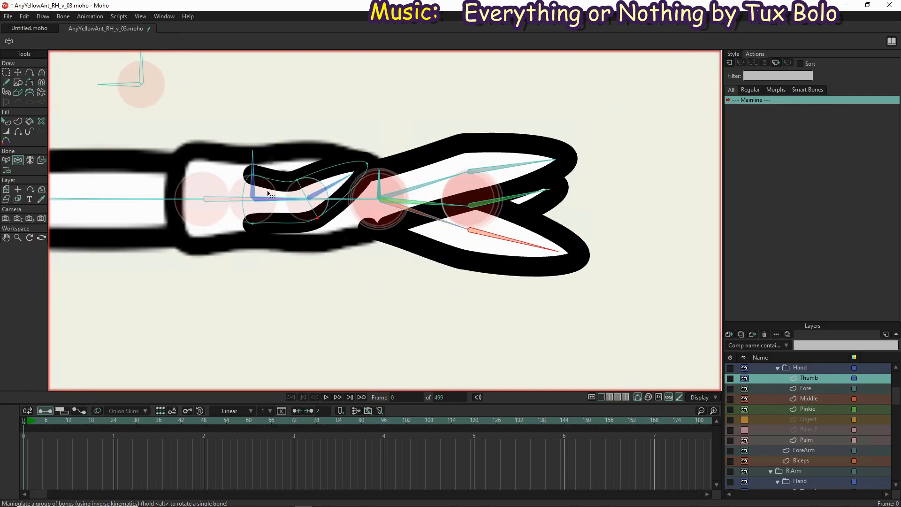
pyautogui.scroll(4, 271, 198)
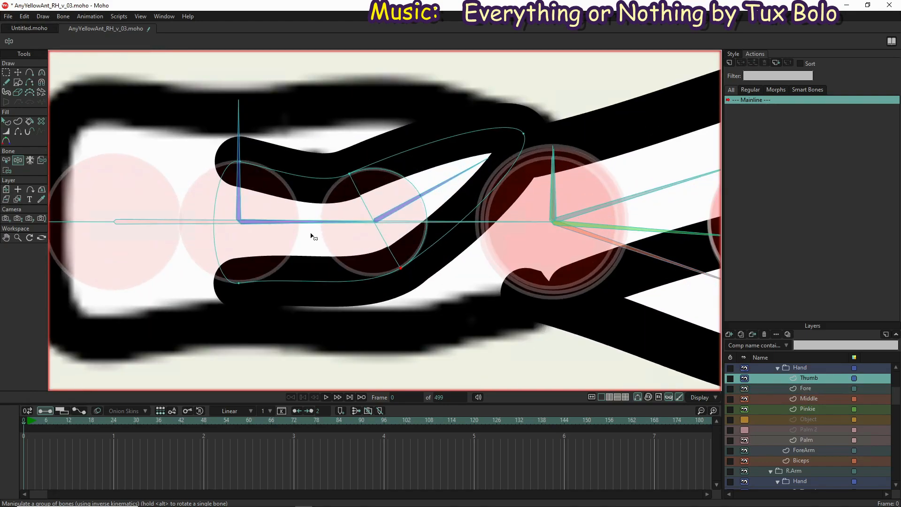
pyautogui.press('b')
pyautogui.click(306, 222)
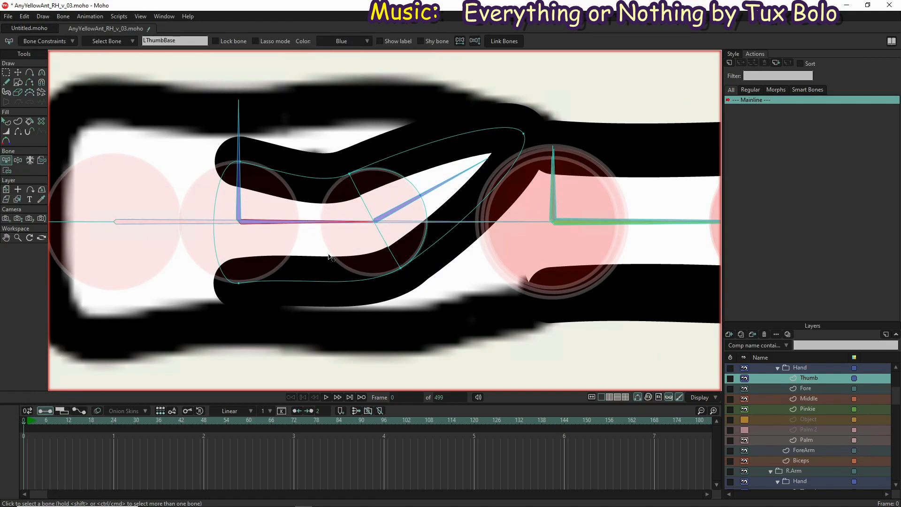
pyautogui.press('i')
pyautogui.click(309, 179)
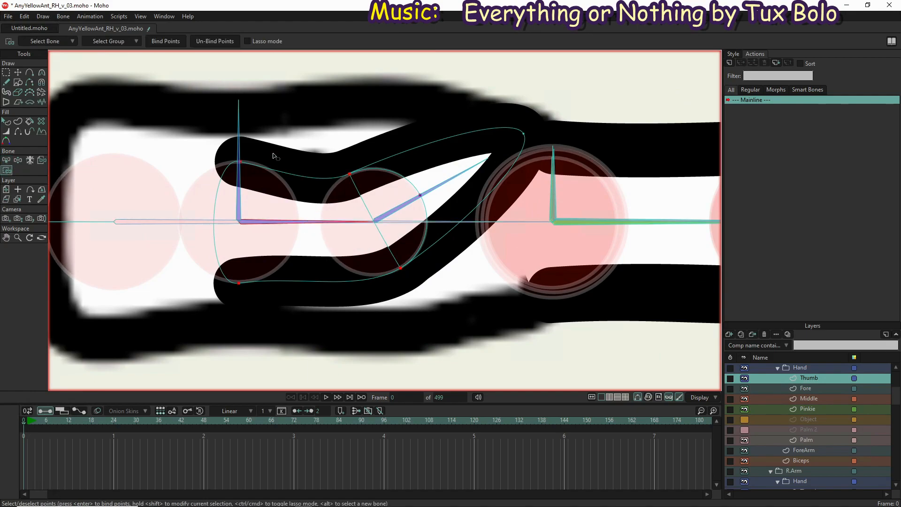
pyautogui.click(166, 39)
# Bind the thumb's tip point and upper and lower knuckle points to the LThumbTip bone
pyautogui.press('b')
pyautogui.click(453, 180)
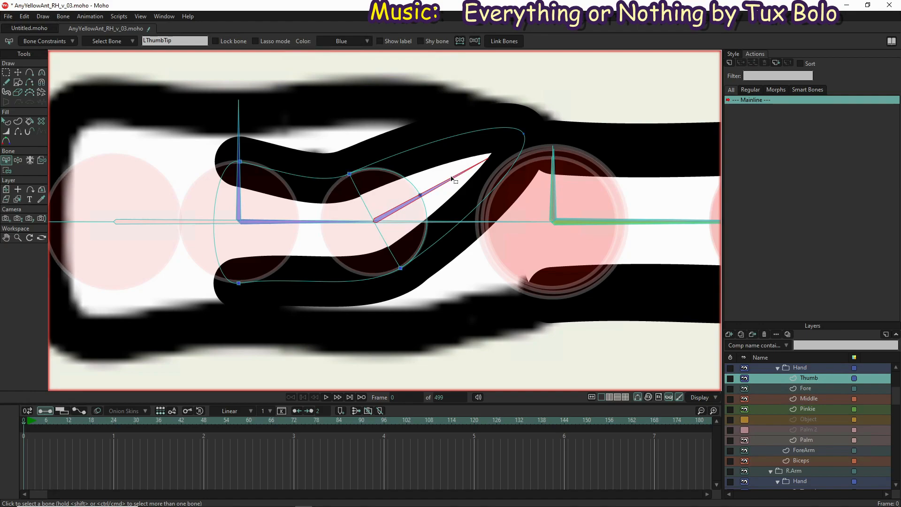
pyautogui.press('i')
pyautogui.click(452, 136)
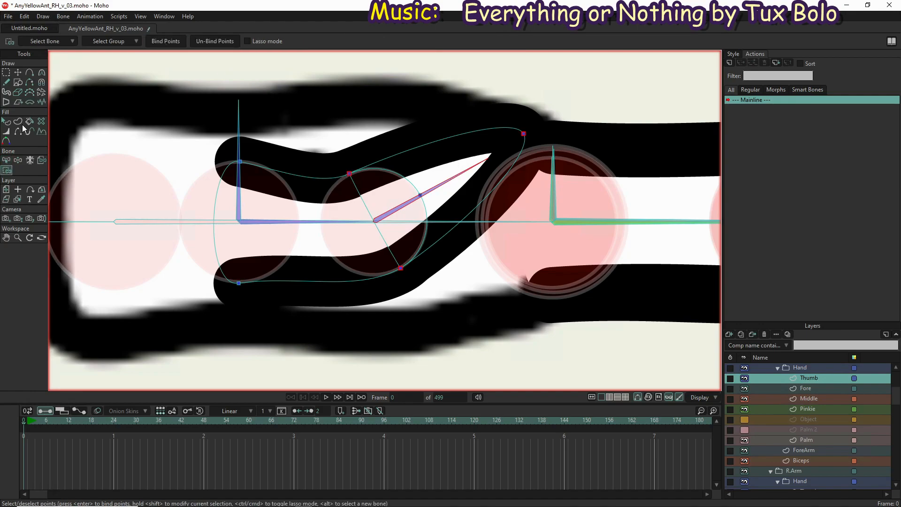
# Swing the thumb's base and tip bones up and back with Manipulate Bones to test how the thumb bends
pyautogui.click(17, 159)
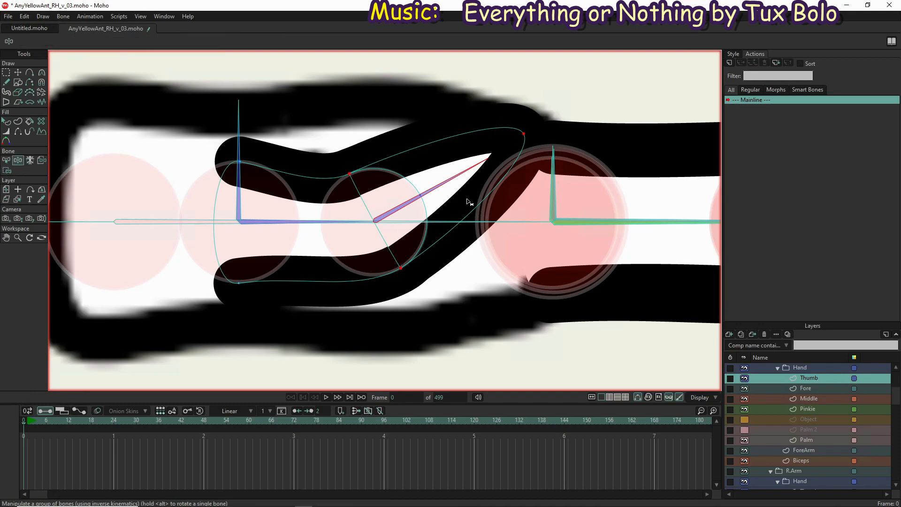
pyautogui.moveTo(456, 183); pyautogui.dragTo(354, 127)
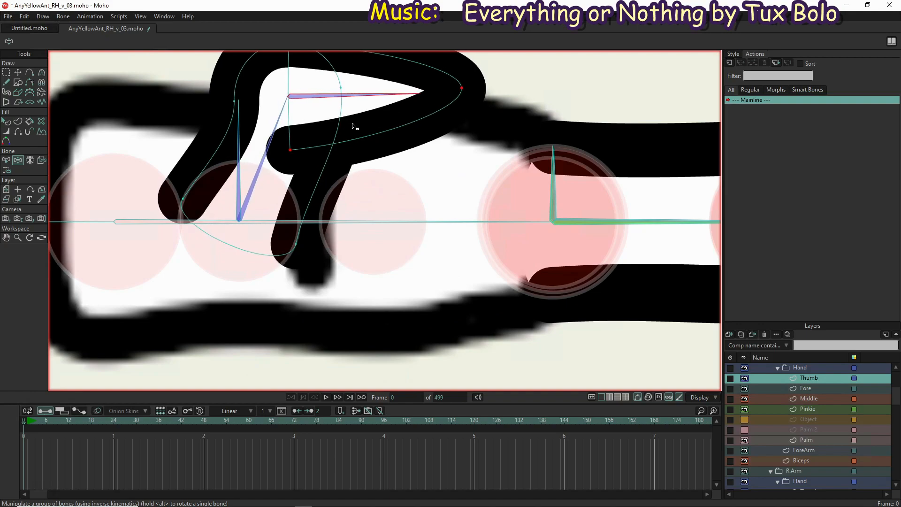
pyautogui.scroll(-3, 379, 190)
pyautogui.moveTo(379, 190); pyautogui.dragTo(587, 149)
pyautogui.scroll(-3, 432, 227)
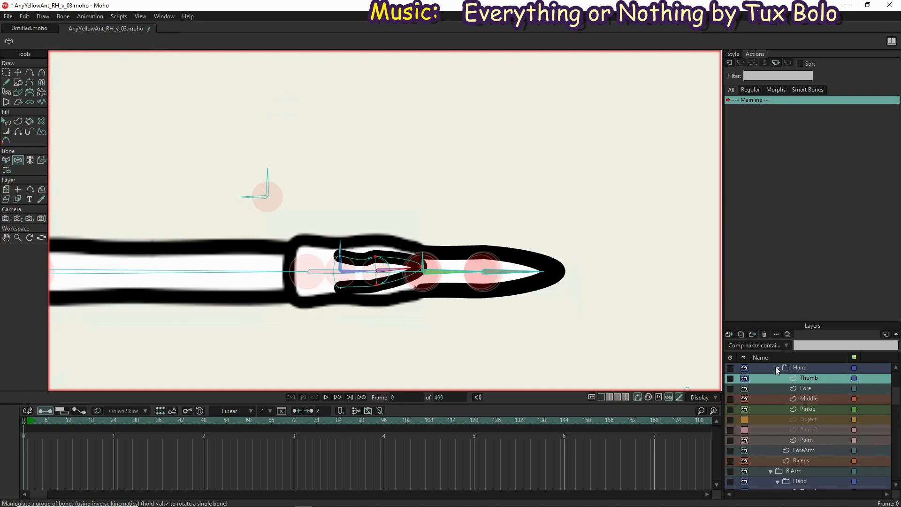
# Copy the left arm's Hand group layer
pyautogui.click(789, 368)
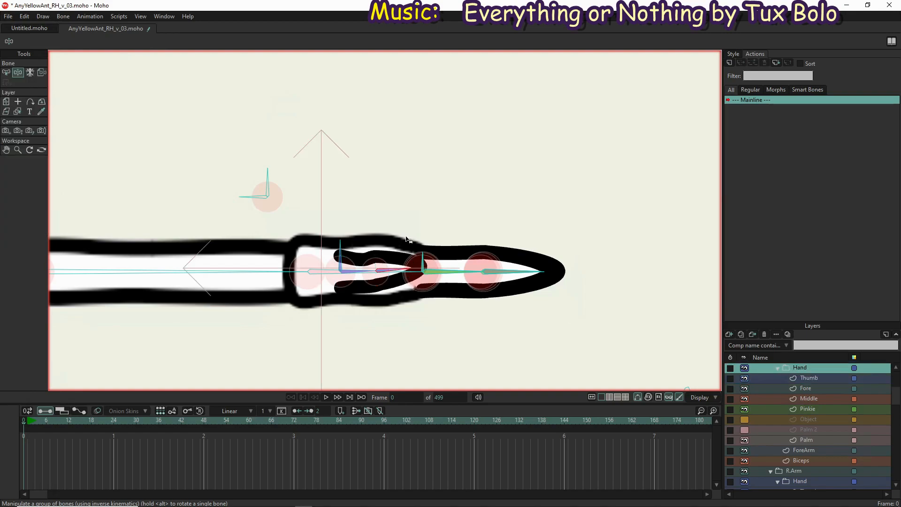
pyautogui.click(6, 102)
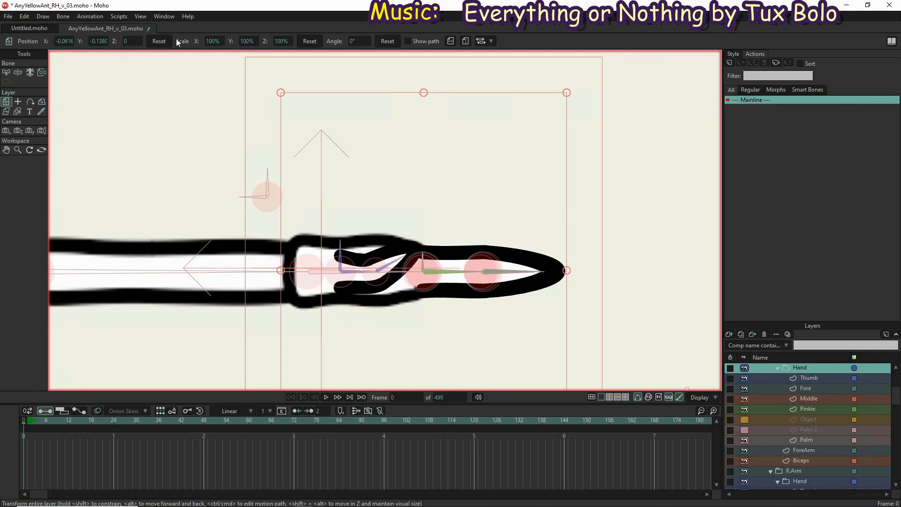
pyautogui.click(25, 17)
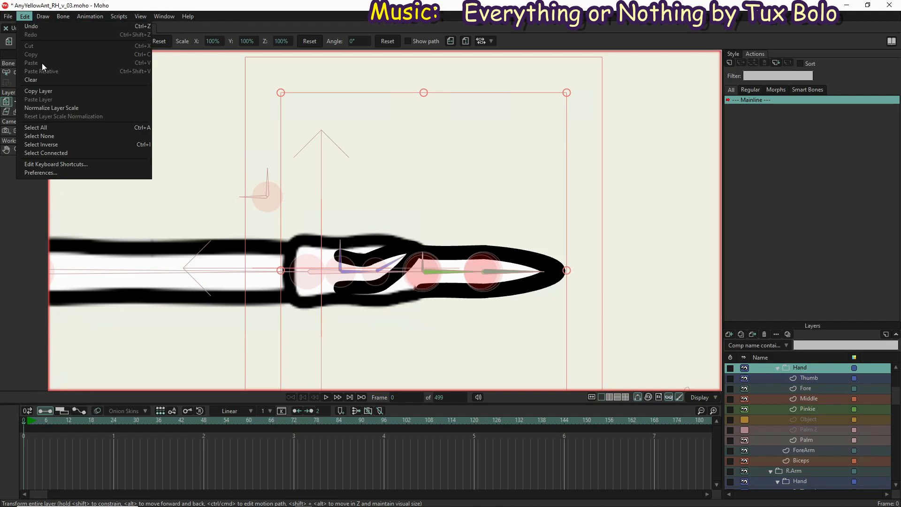
pyautogui.click(51, 91)
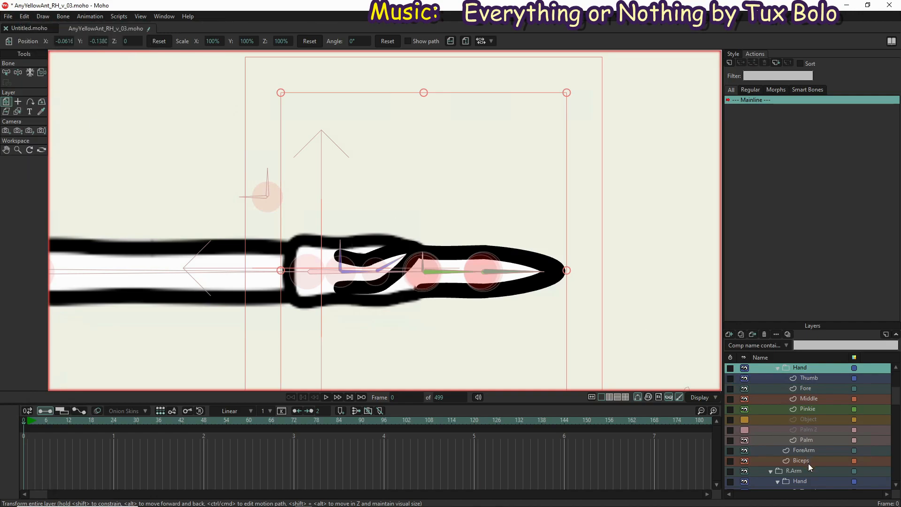
# Delete the right arm's Hand group and paste the copied hand layer in its place above ForeArm
pyautogui.scroll(-5, 808, 463)
pyautogui.click(811, 430)
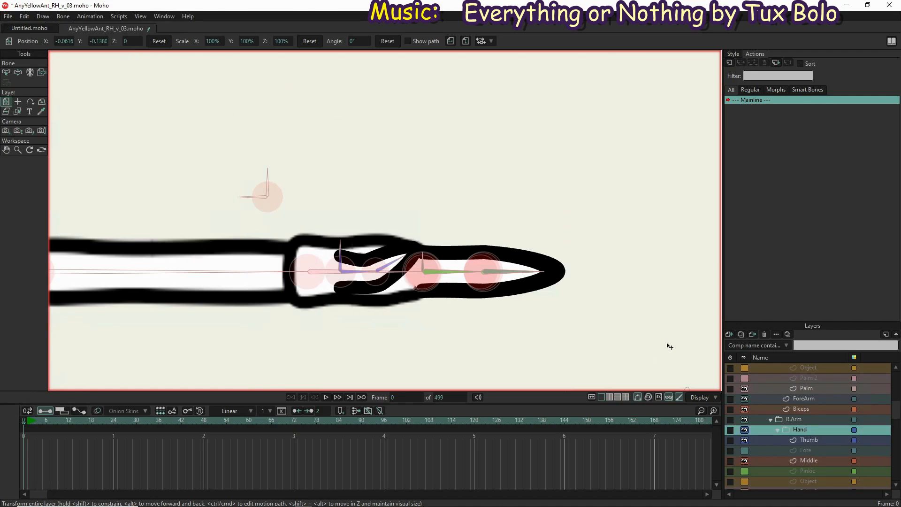
pyautogui.click(765, 334)
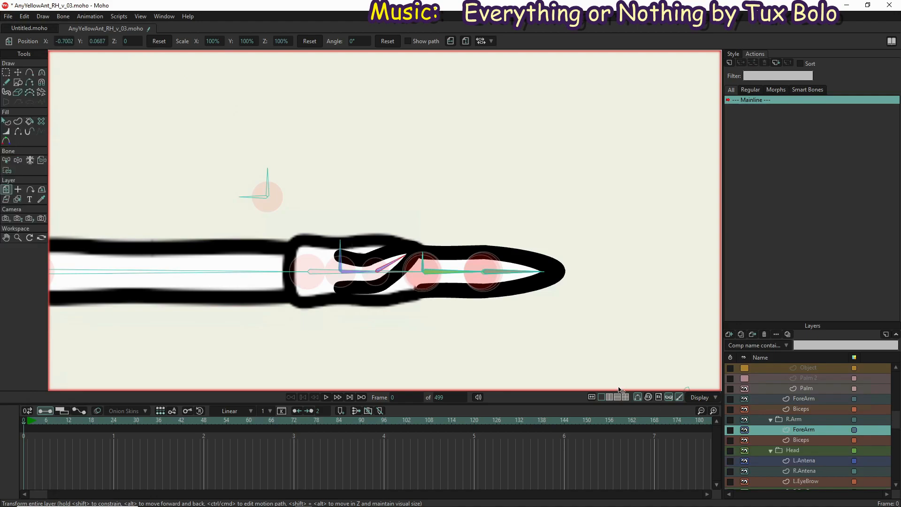
pyautogui.click(24, 17)
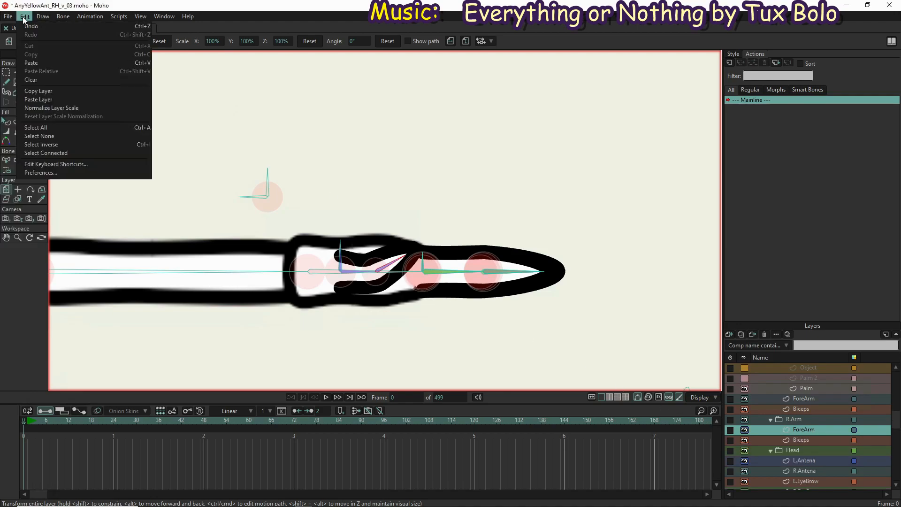
pyautogui.click(52, 99)
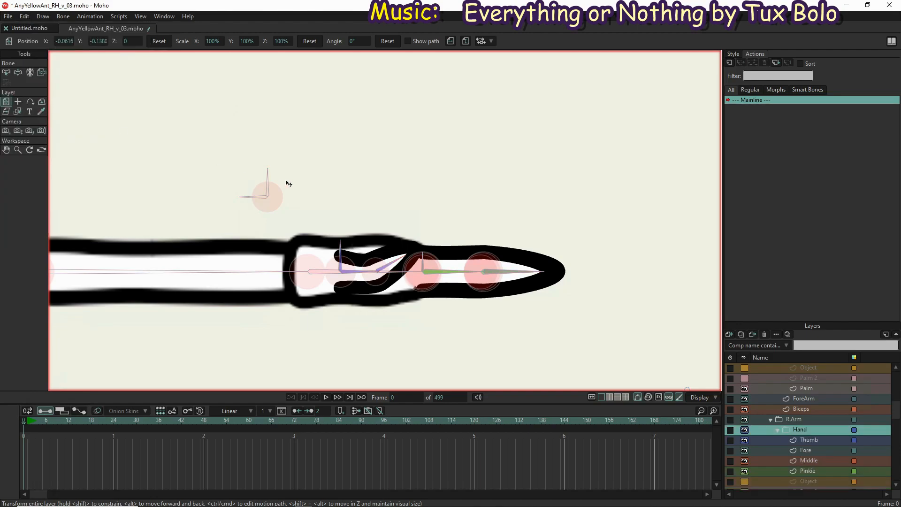
# Bind the right hand's Palm and Object layers to the palm bone of the right arm
pyautogui.scroll(-5, 610, 267)
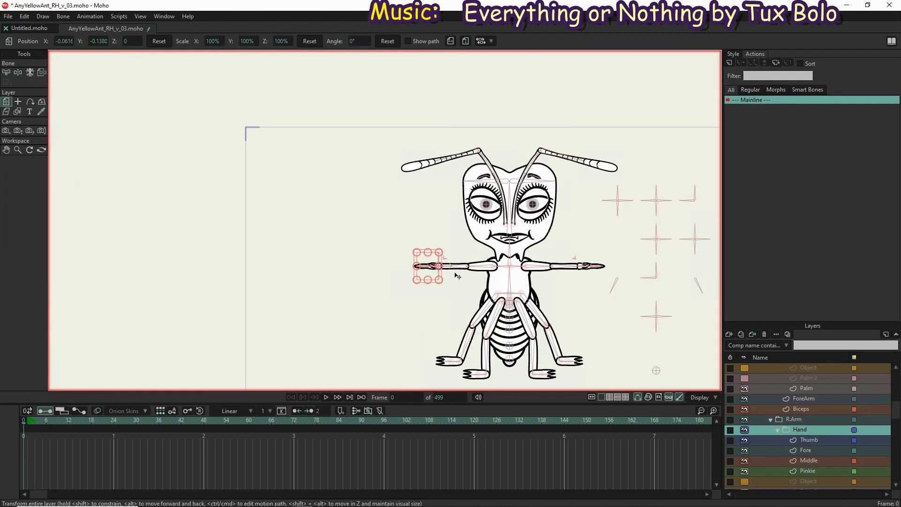
pyautogui.scroll(6, 427, 278)
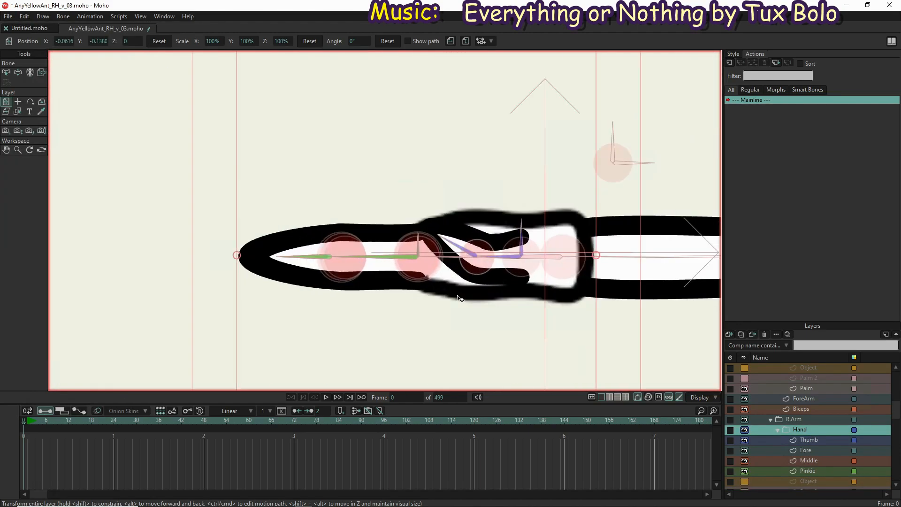
pyautogui.scroll(-3, 338, 255)
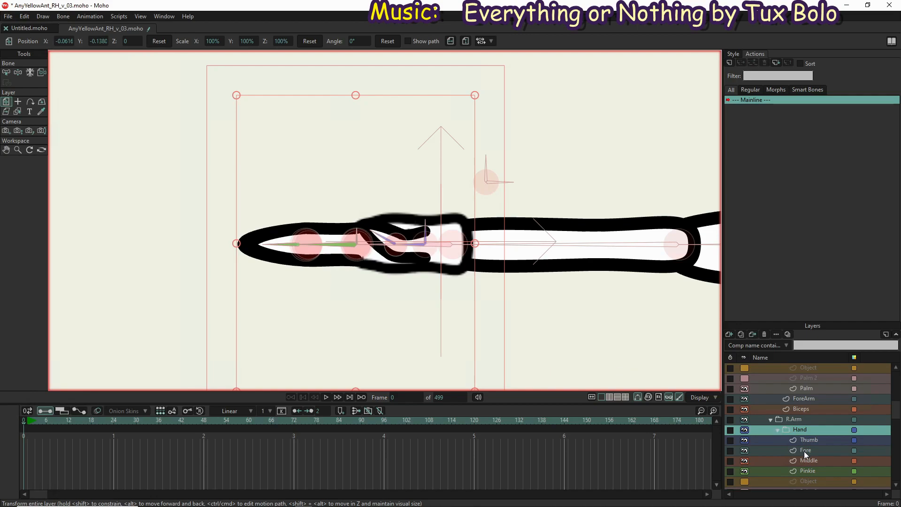
pyautogui.scroll(-3, 818, 466)
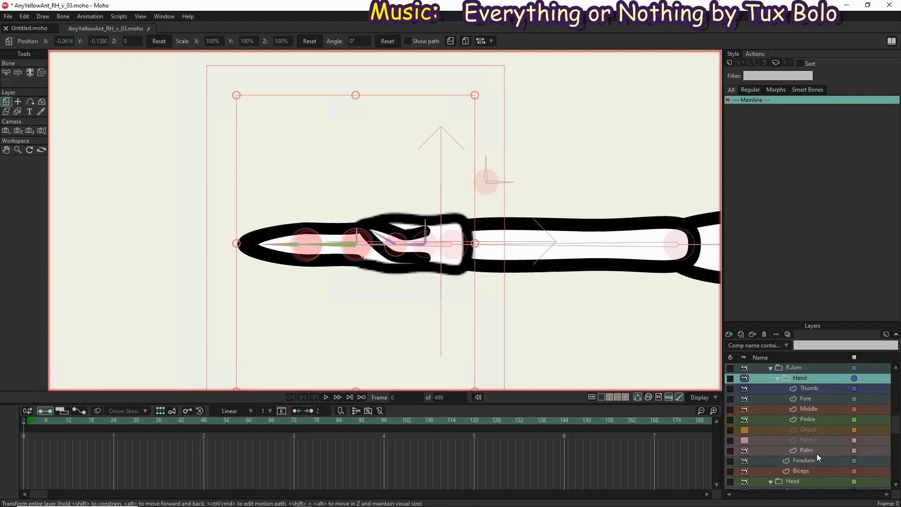
pyautogui.click(817, 451)
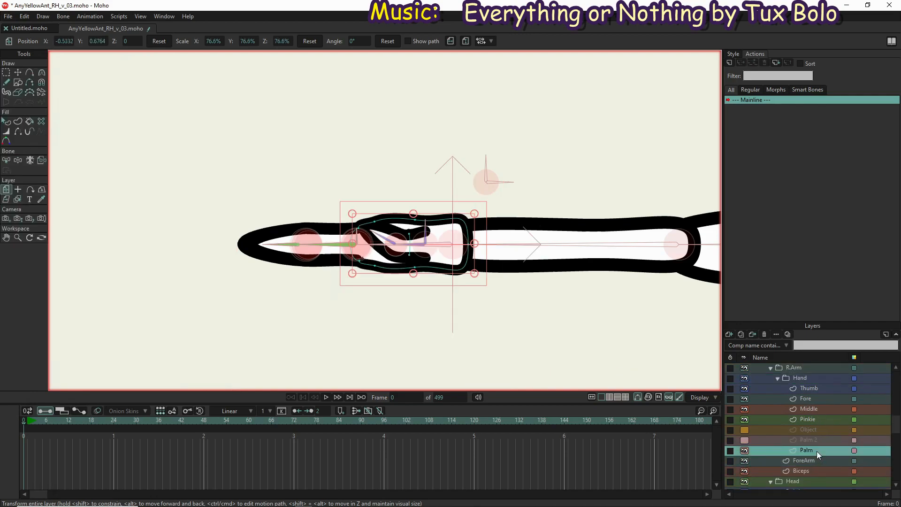
pyautogui.click(41, 160)
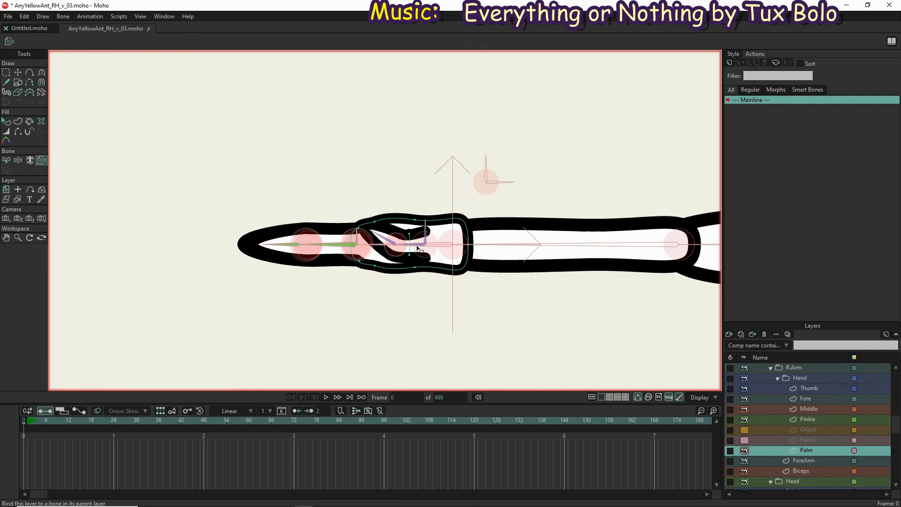
pyautogui.click(440, 246)
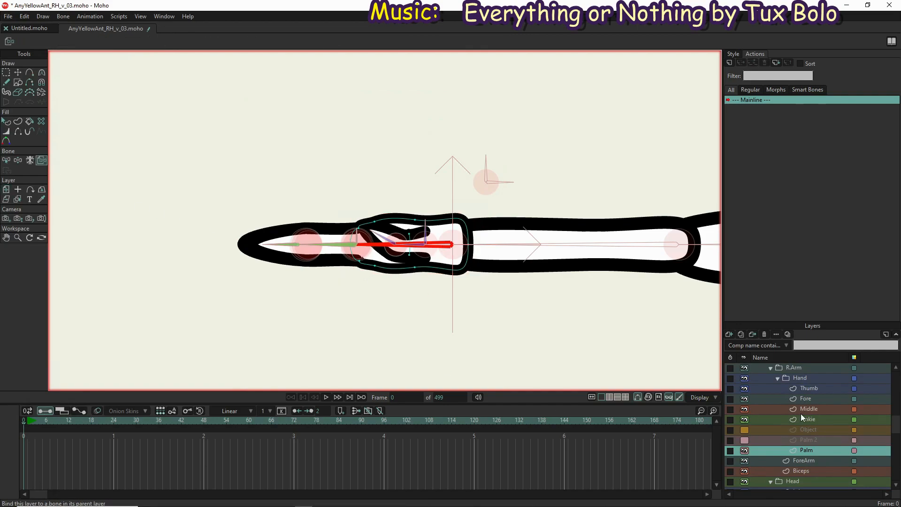
pyautogui.click(809, 429)
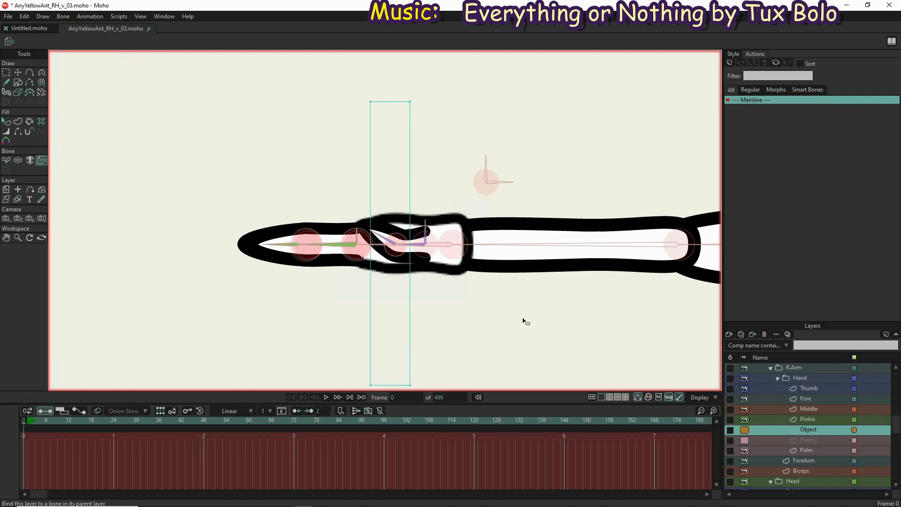
pyautogui.click(443, 245)
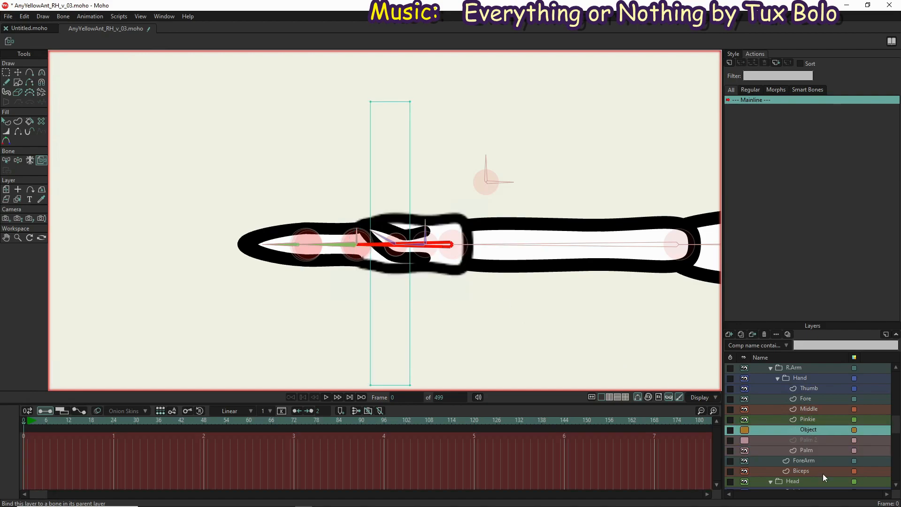
# Hide the Target layer and bend the right pinkie's bones downward at frame 2 to test the binding
pyautogui.click(817, 420)
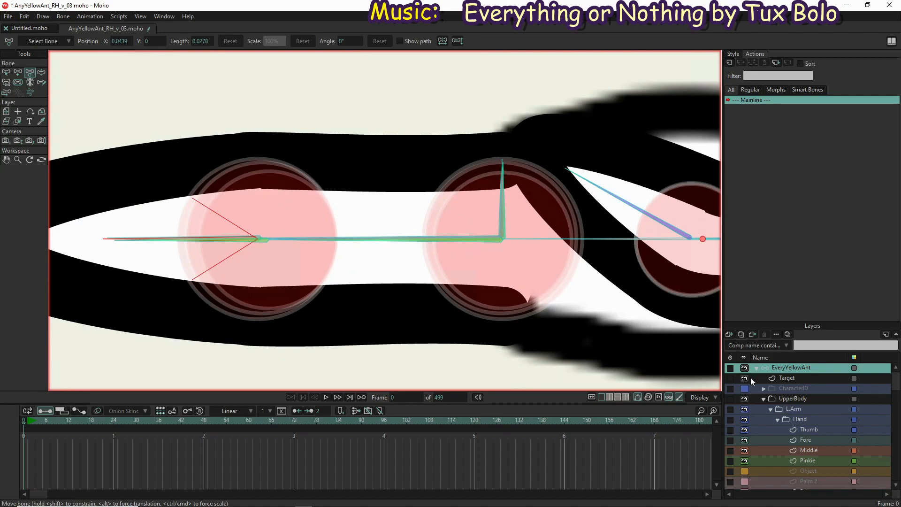
pyautogui.click(746, 377)
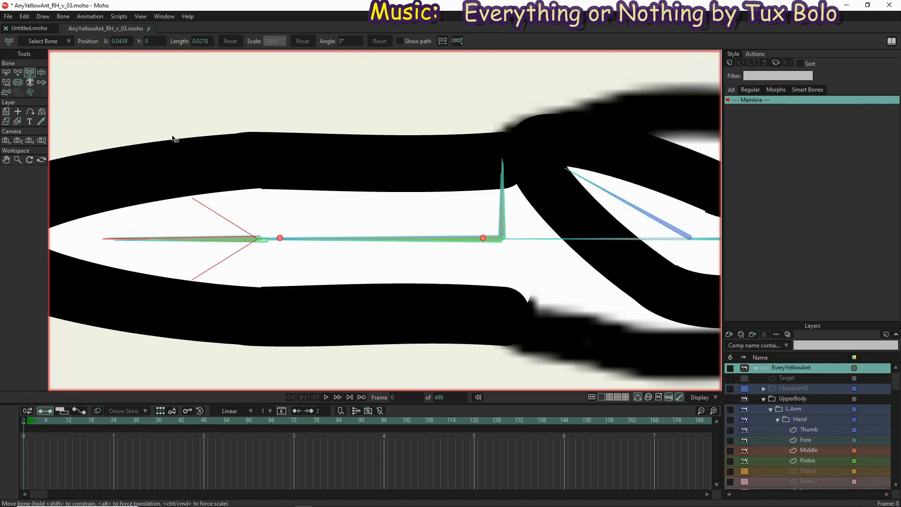
pyautogui.click(41, 72)
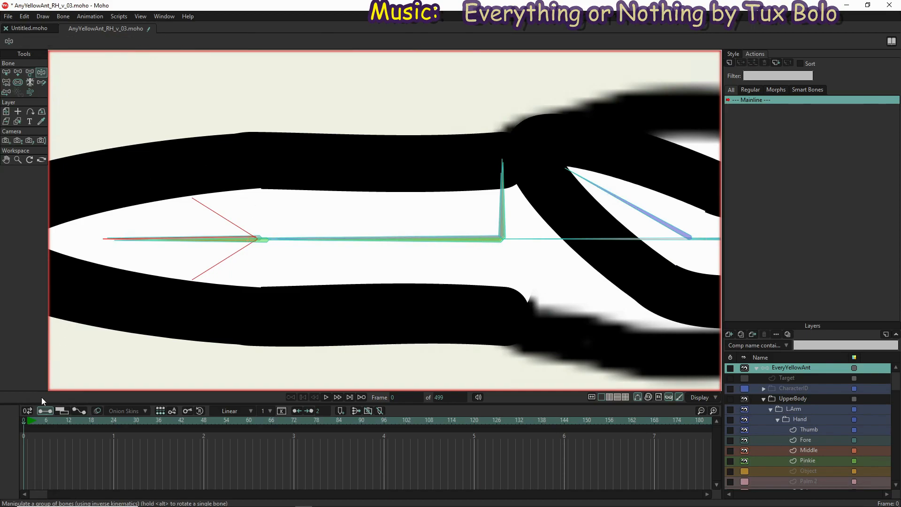
pyautogui.click(31, 420)
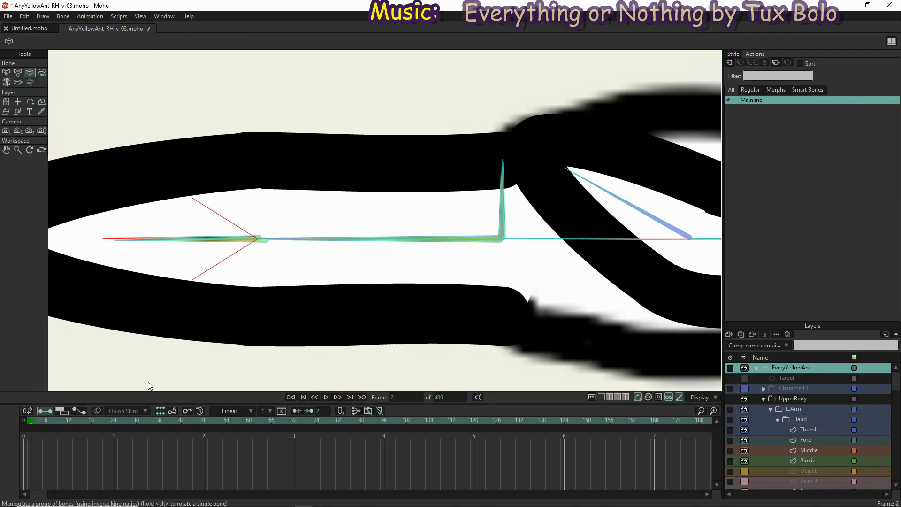
pyautogui.moveTo(258, 241); pyautogui.dragTo(250, 207)
pyautogui.scroll(-3, 366, 20)
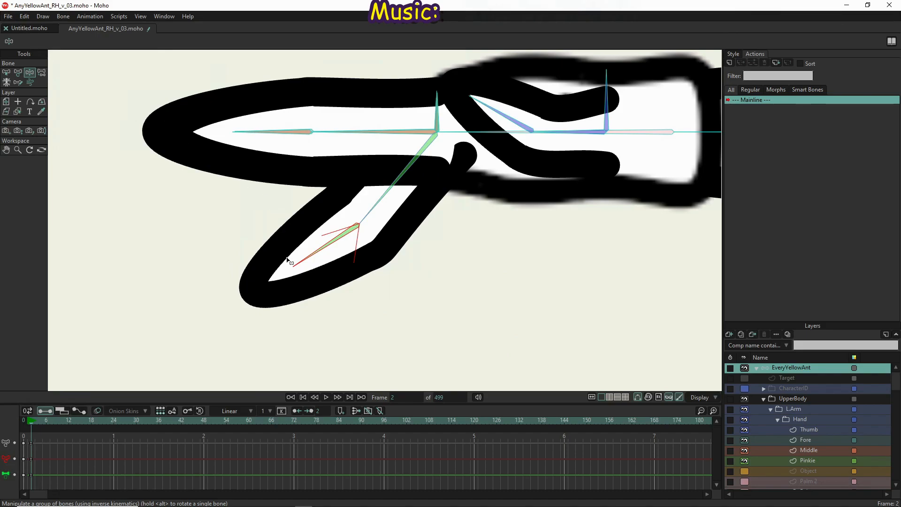
# Remove the angle constraints from the right hand's pinkie tip, middle finger and index finger bones
pyautogui.press('b')
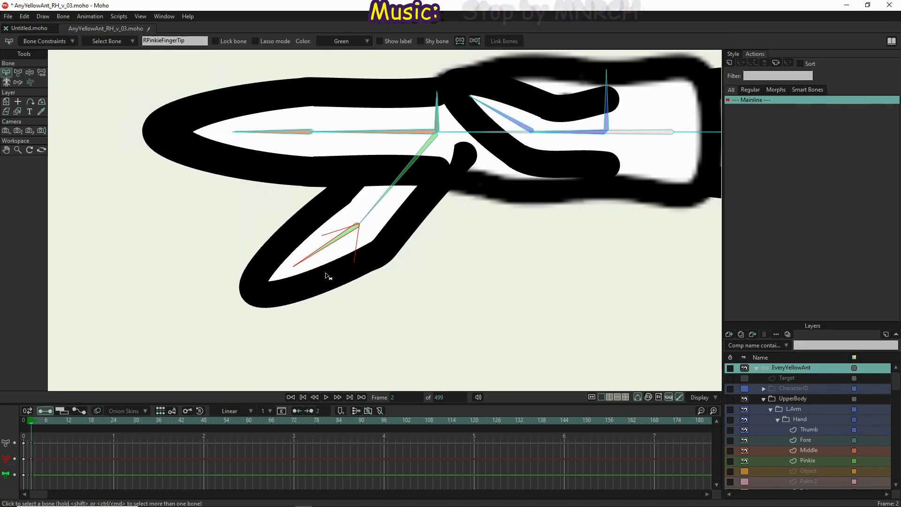
pyautogui.moveTo(327, 277); pyautogui.dragTo(199, 116)
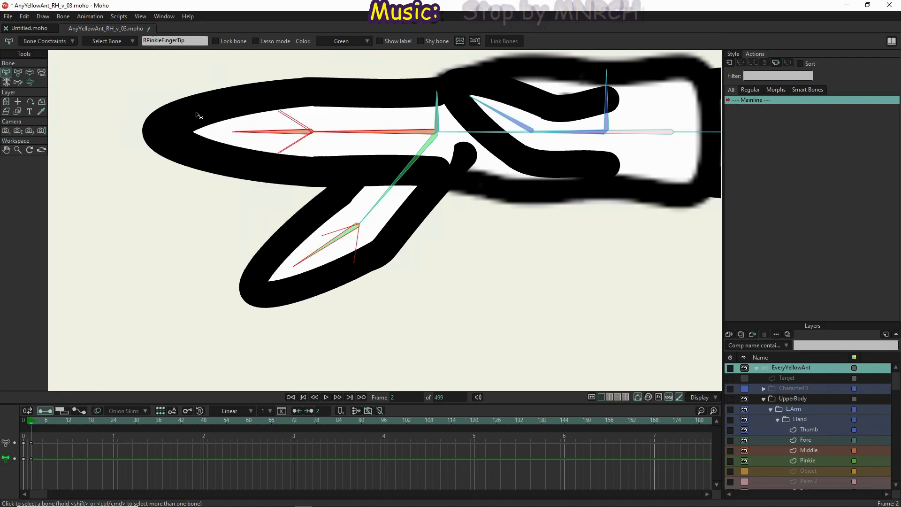
pyautogui.click(29, 42)
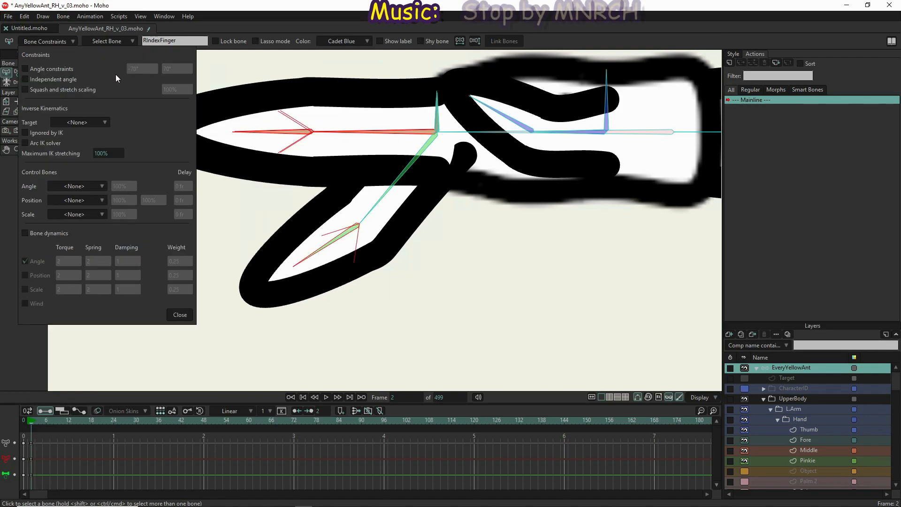
pyautogui.click(24, 68)
pyautogui.click(24, 68)
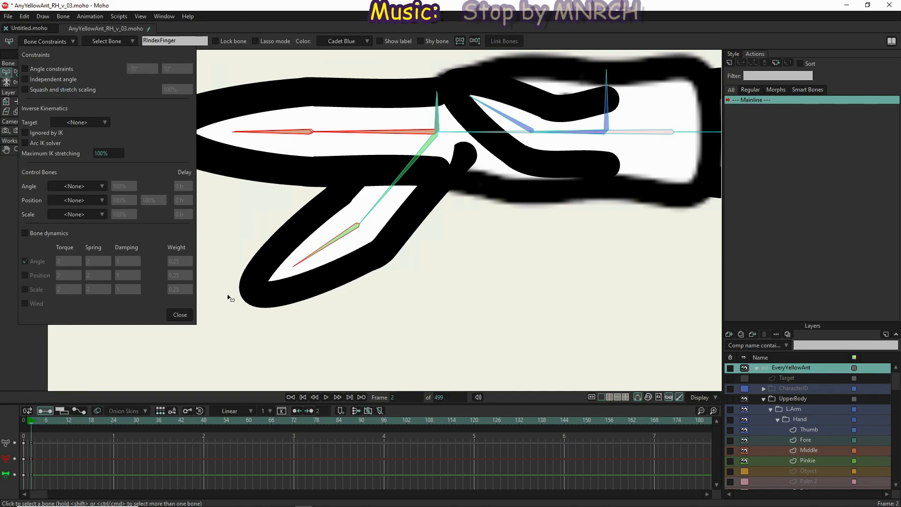
pyautogui.click(181, 317)
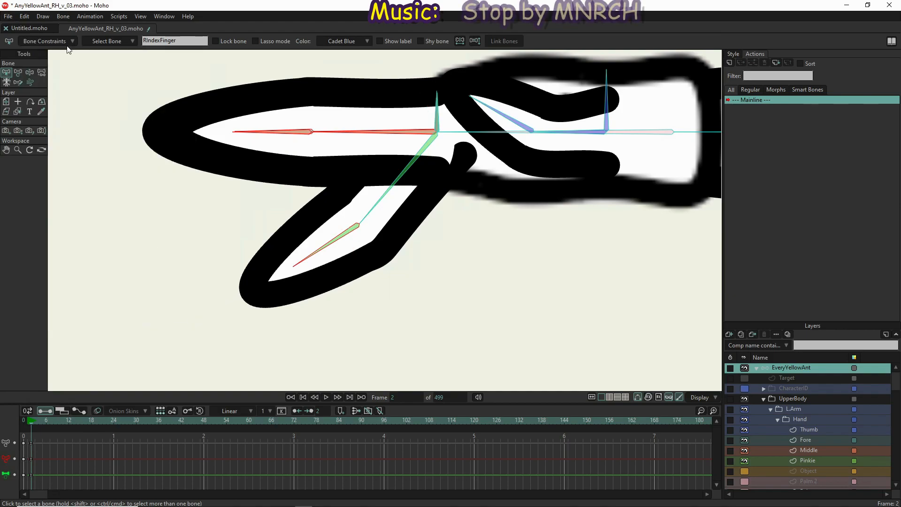
# Swing the right pinkie's tip bone with Manipulate Bones to test its unconstrained bending
pyautogui.click(29, 72)
pyautogui.click(216, 257)
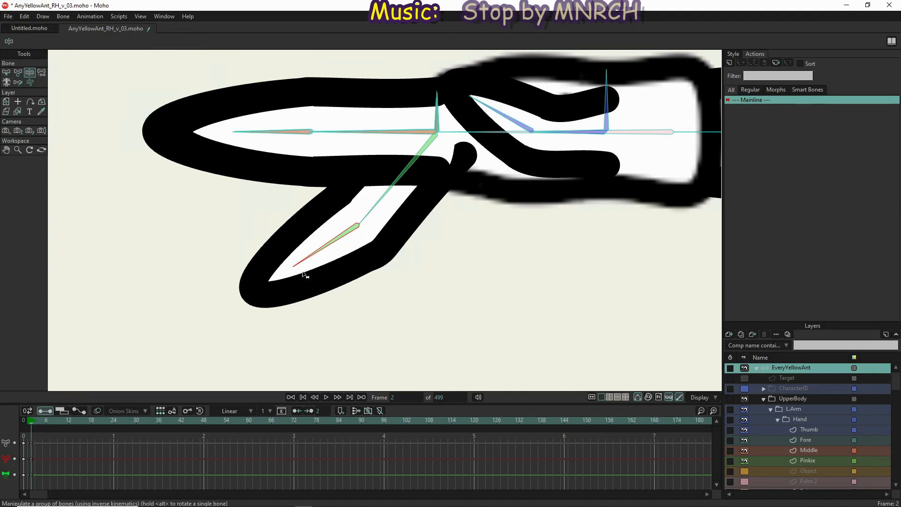
pyautogui.moveTo(313, 255); pyautogui.dragTo(421, 328)
pyautogui.moveTo(437, 259)
pyautogui.mouseDown()
pyautogui.moveTo(436, 277)
pyautogui.moveTo(364, 366)
pyautogui.moveTo(237, 195)
pyautogui.moveTo(262, 189)
pyautogui.moveTo(263, 267)
pyautogui.moveTo(315, 369)
pyautogui.mouseUp()
# Bind the base-section points of the right hand's Middle layer to the RMiddleFingerBase bone at frame 0
pyautogui.click(814, 450)
pyautogui.scroll(-5, 813, 449)
pyautogui.click(821, 429)
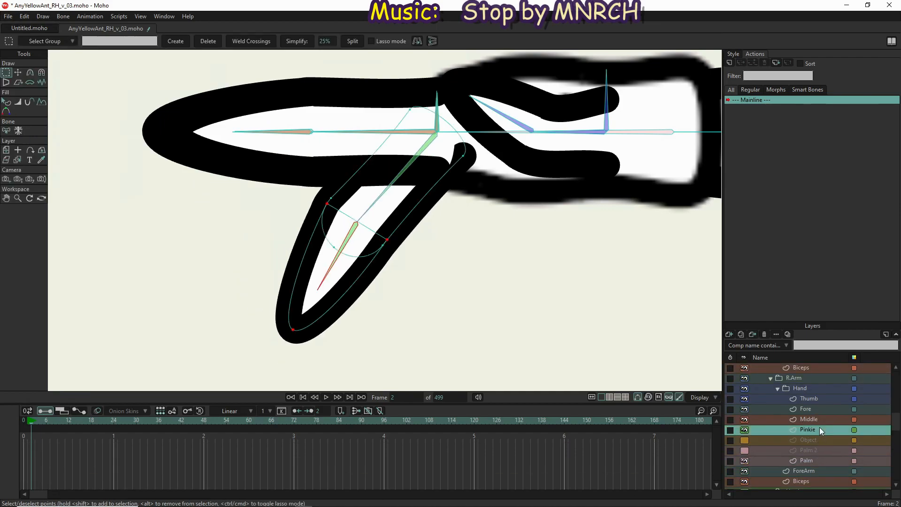
pyautogui.click(819, 420)
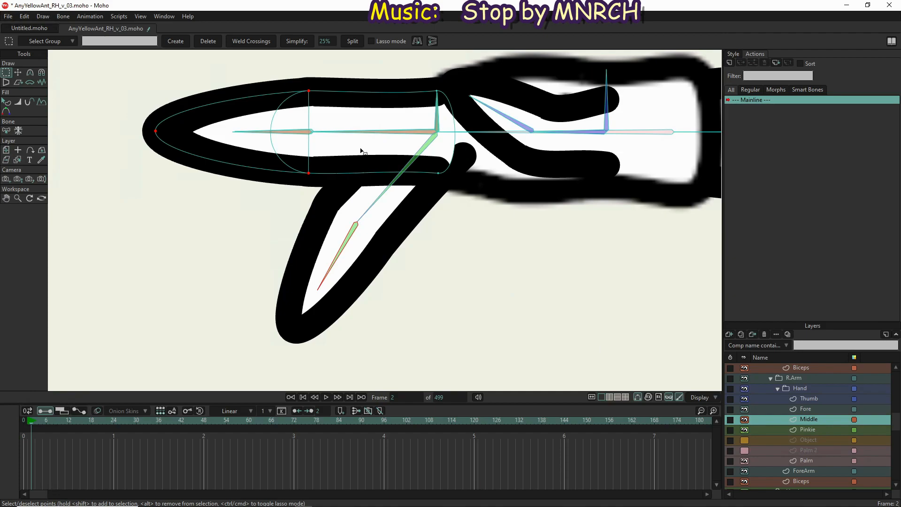
pyautogui.press('b')
pyautogui.scroll(6, 380, 131)
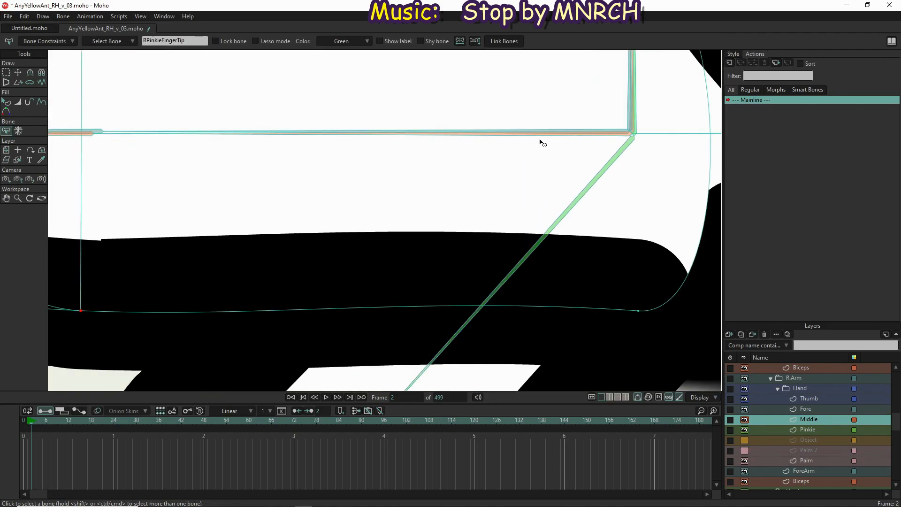
pyautogui.click(541, 137)
pyautogui.scroll(-5, 489, 153)
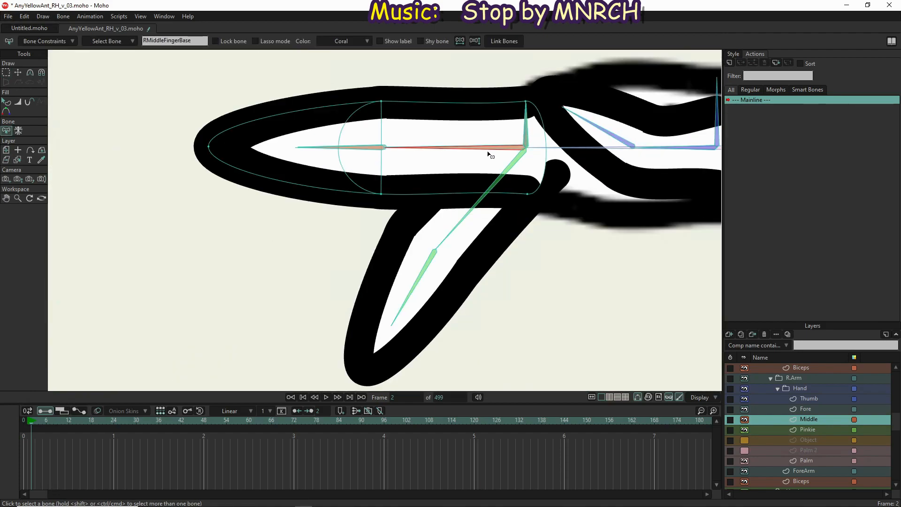
pyautogui.click(23, 419)
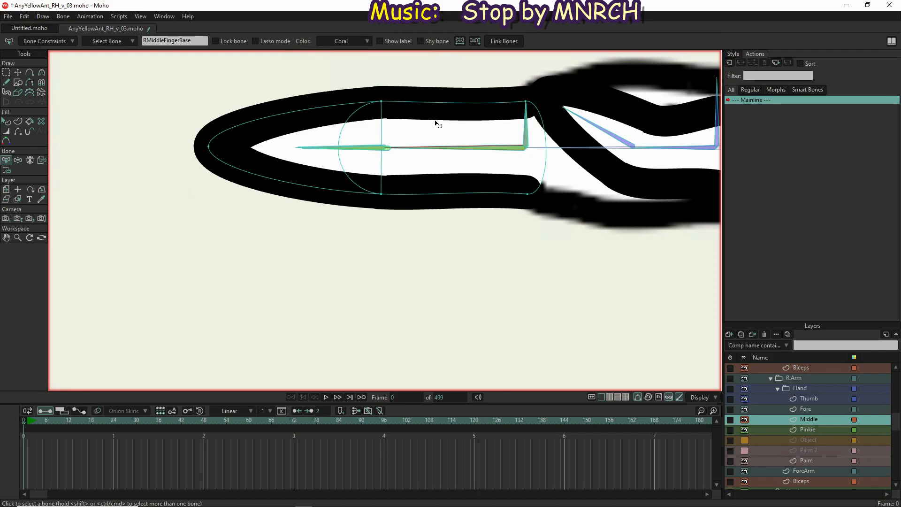
pyautogui.scroll(5, 446, 110)
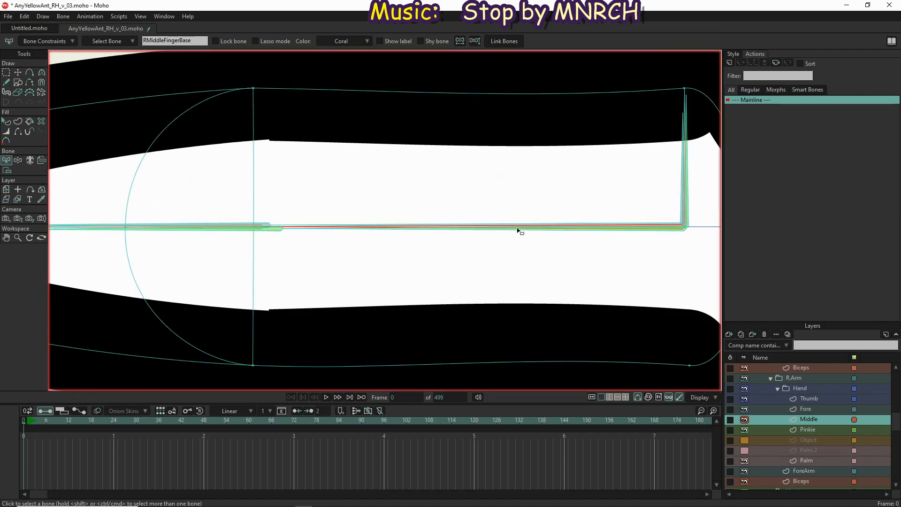
pyautogui.scroll(5, 531, 232)
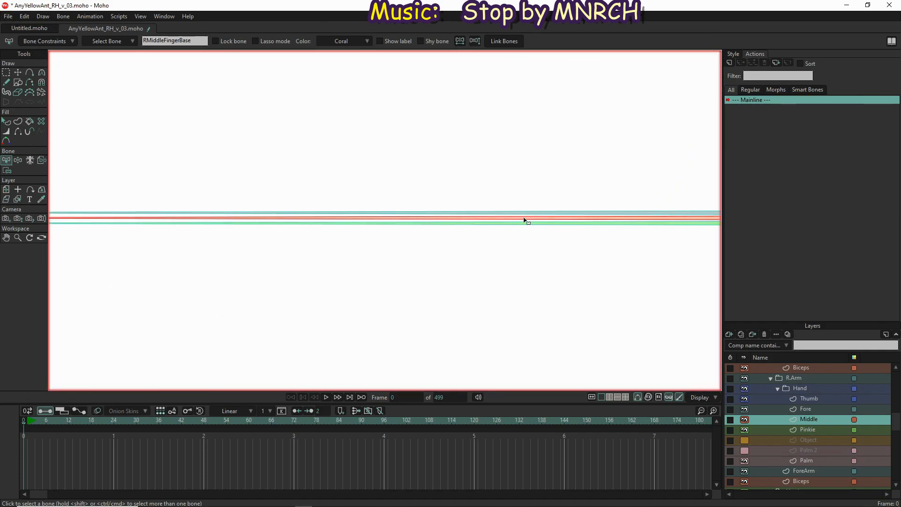
pyautogui.scroll(-5, 524, 220)
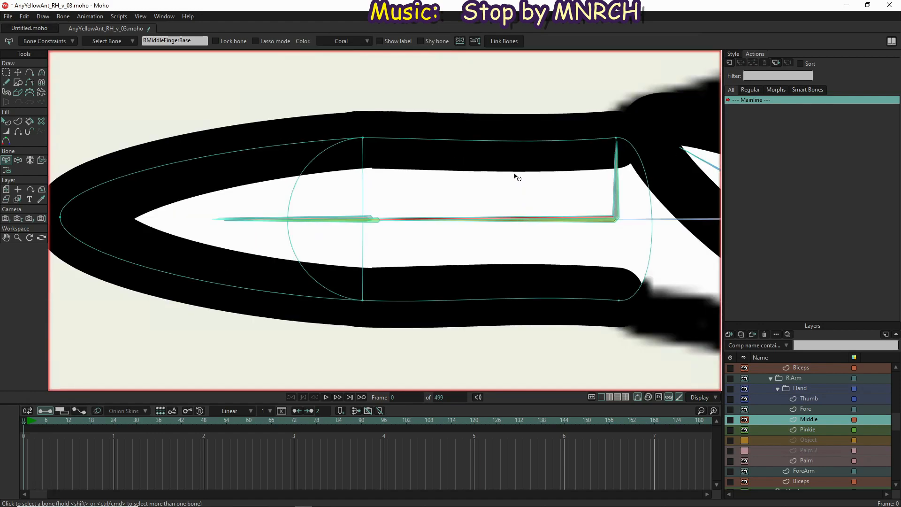
pyautogui.press('i')
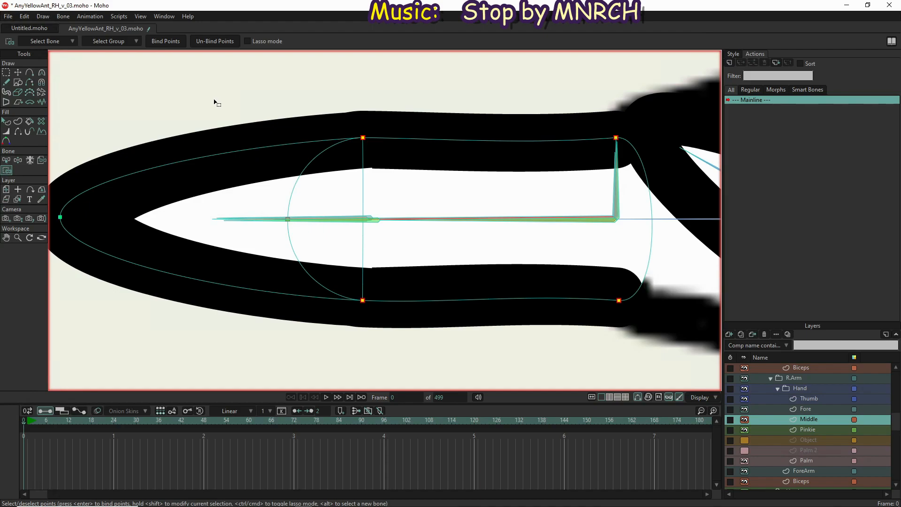
pyautogui.click(168, 41)
# Bind the fingertip-section points of the right hand's Middle layer to the RMiddleFingerTip bone
pyautogui.scroll(2, 320, 219)
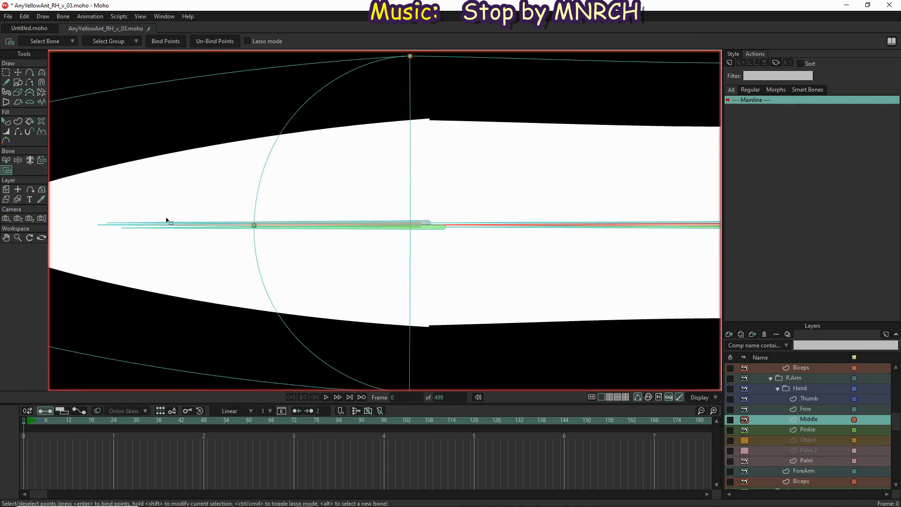
pyautogui.press('z')
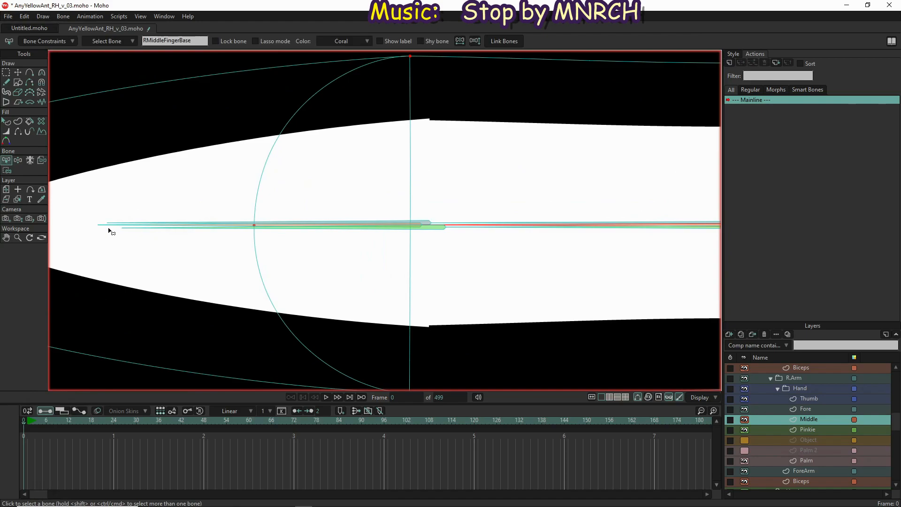
pyautogui.click(105, 226)
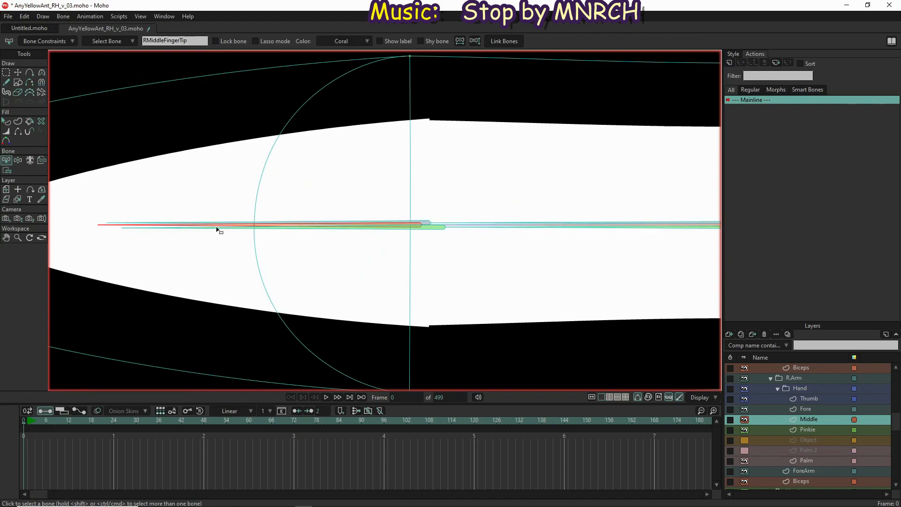
pyautogui.press('i')
pyautogui.hotkey('ctrl', 'a')
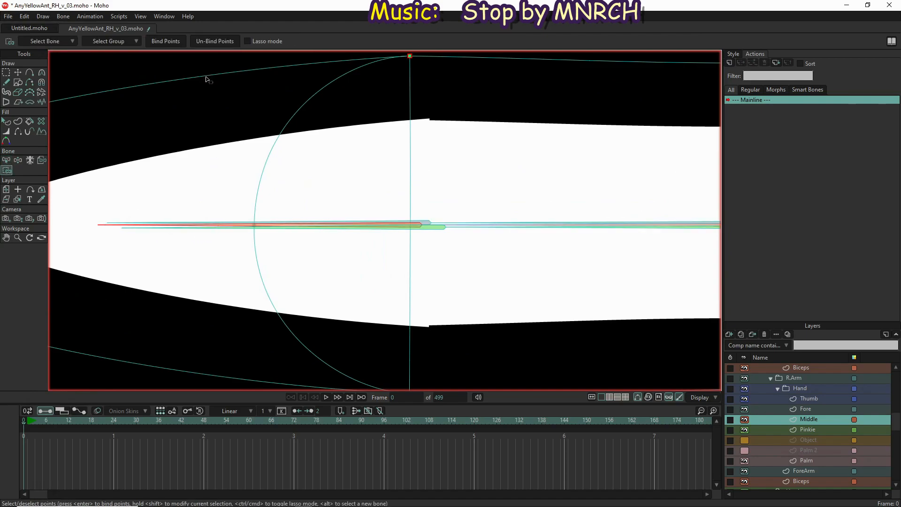
pyautogui.click(168, 41)
# Select the right middle finger's knuckle points and shift them toward the tip bone's joint, to about X -0.63, Y 0.372
pyautogui.scroll(-2, 550, 191)
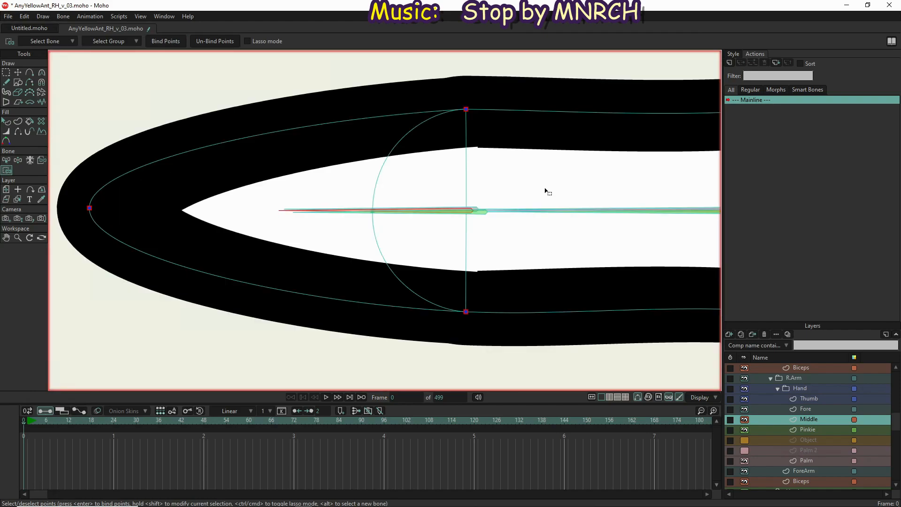
pyautogui.press('g')
pyautogui.moveTo(545, 86); pyautogui.dragTo(309, 386)
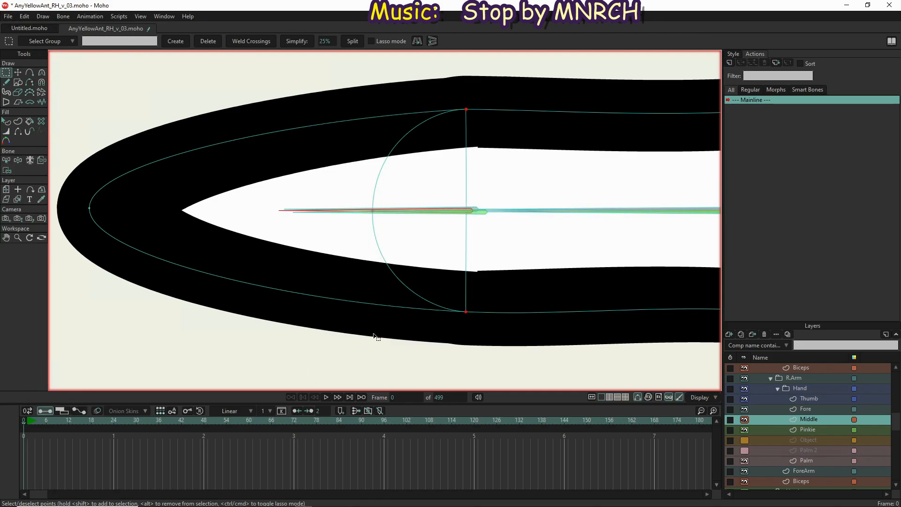
pyautogui.press('t')
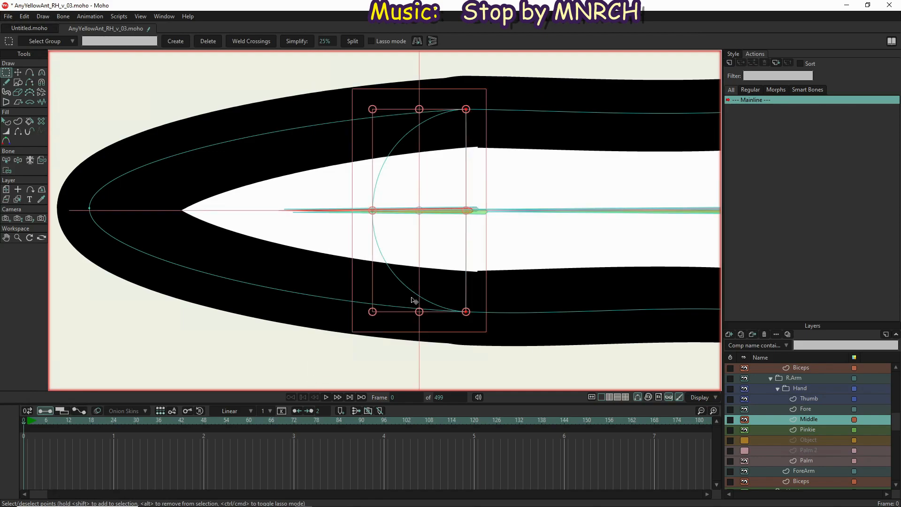
pyautogui.scroll(3, 476, 215)
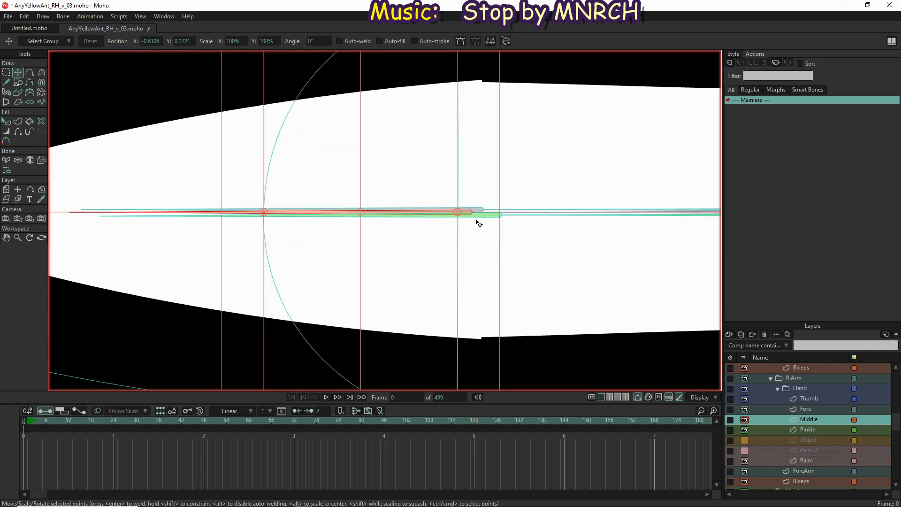
pyautogui.scroll(2, 479, 222)
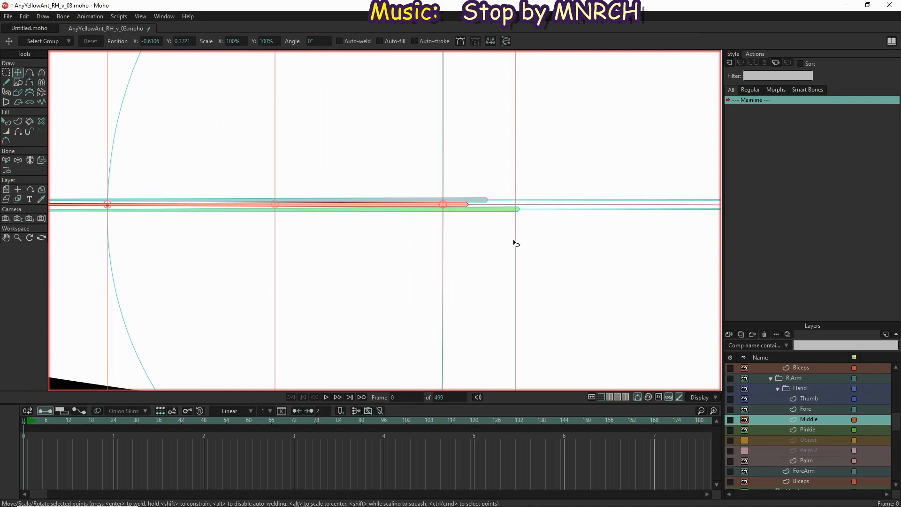
pyautogui.moveTo(403, 222); pyautogui.dragTo(435, 228)
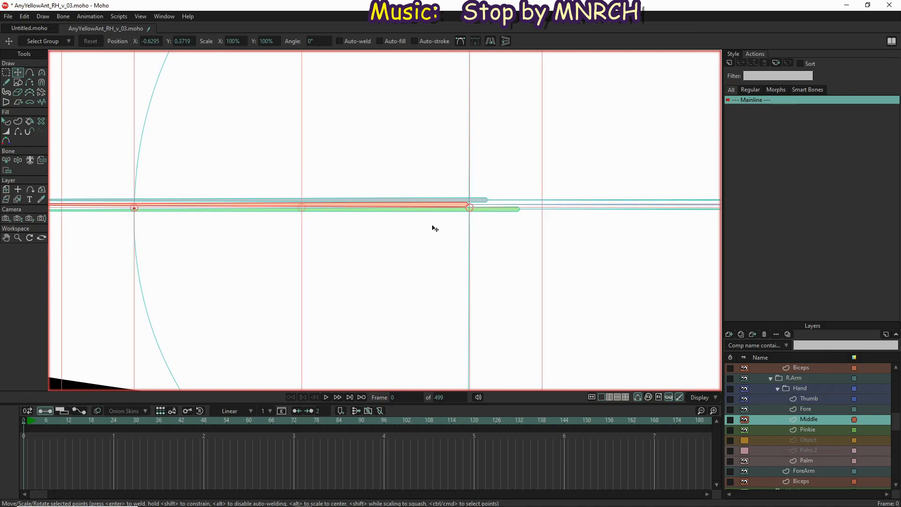
# Show the Target layer and move the knuckle arc's outermost point onto the target circle's edge, at about X -0.637, Y 0.372
pyautogui.scroll(-2, 167, 199)
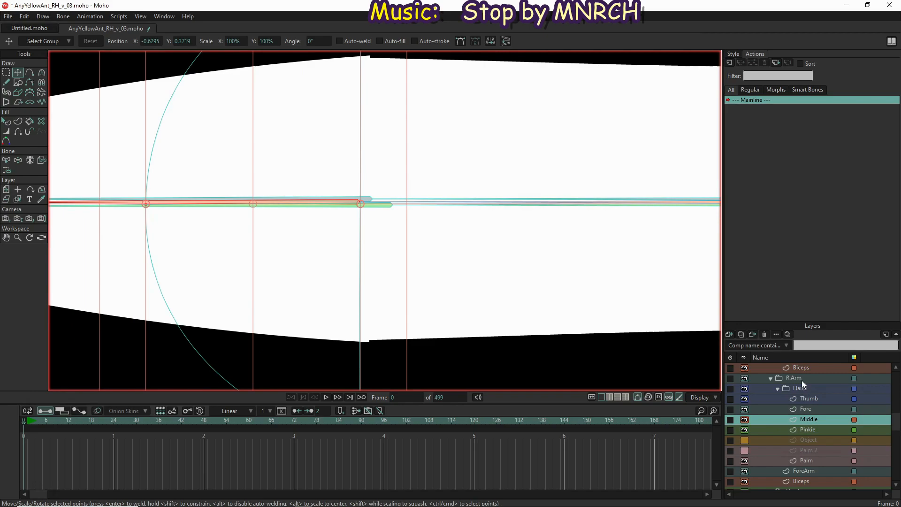
pyautogui.scroll(5, 802, 376)
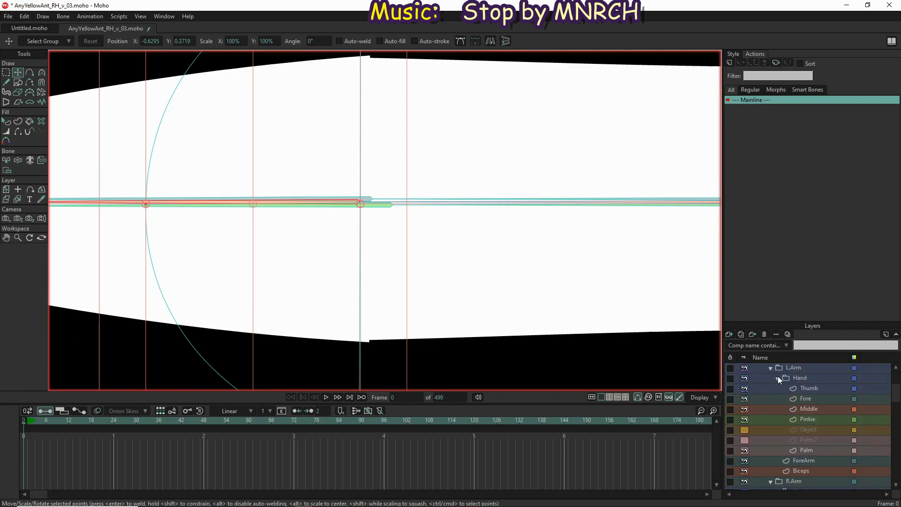
pyautogui.scroll(2, 778, 376)
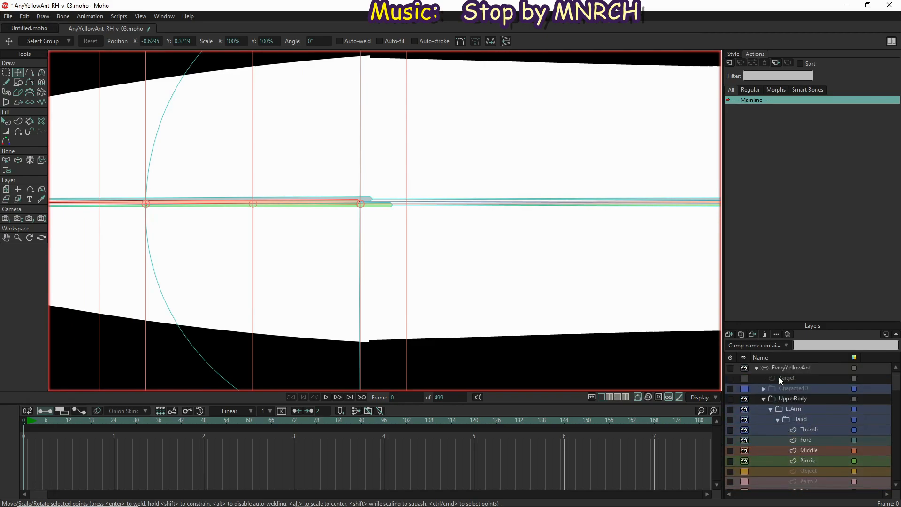
pyautogui.click(744, 378)
pyautogui.scroll(-1, 668, 276)
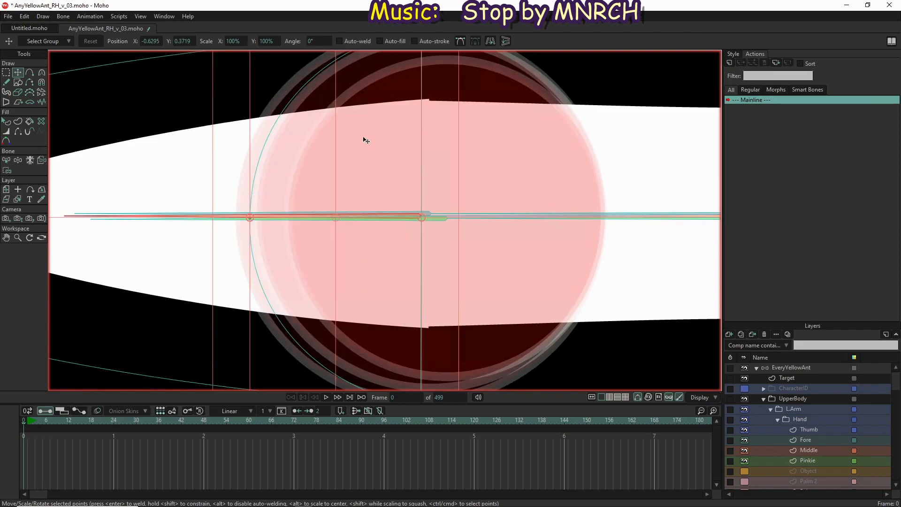
pyautogui.moveTo(223, 111); pyautogui.dragTo(276, 121)
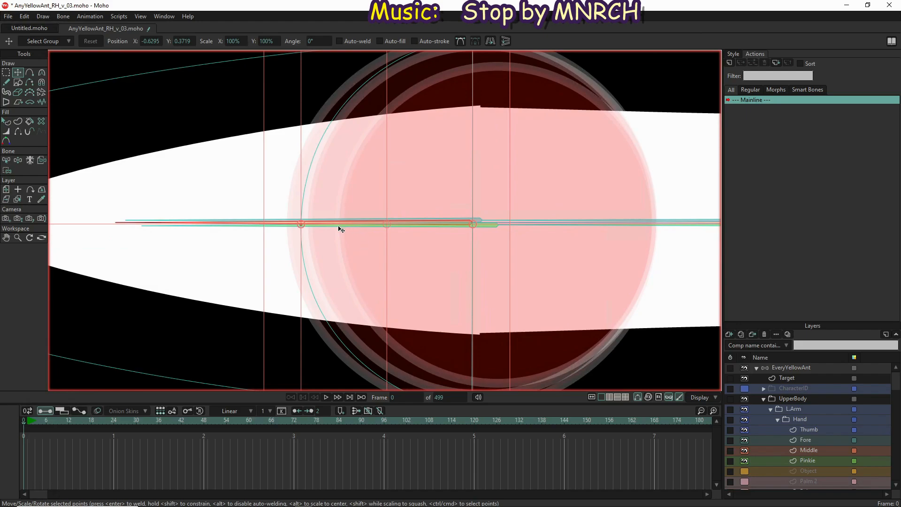
pyautogui.click(303, 228)
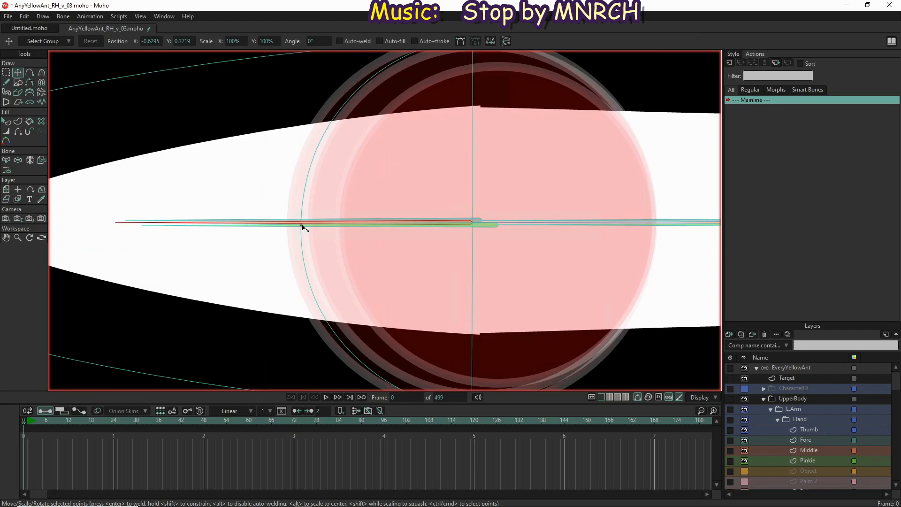
pyautogui.moveTo(303, 228); pyautogui.dragTo(289, 220)
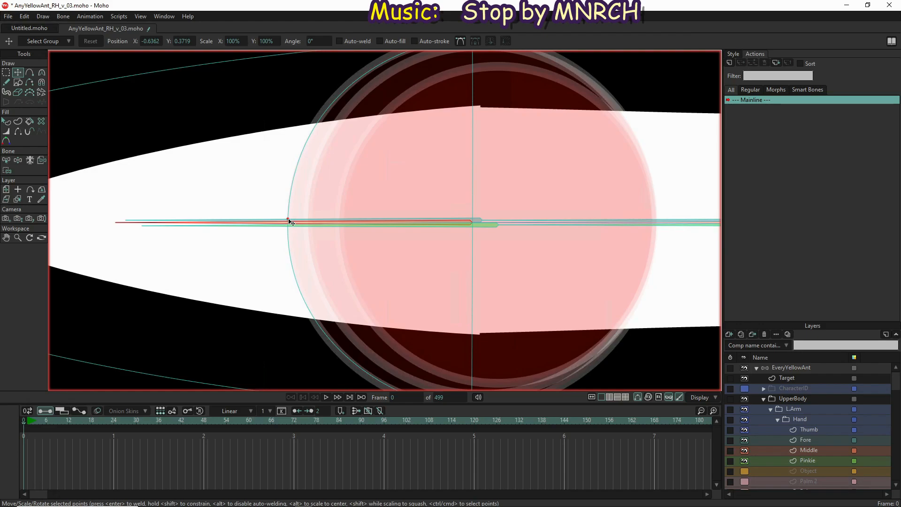
# Adjust the curvature handles of the knuckle's lower and upper points so the arc follows the target circle
pyautogui.scroll(-2, 291, 234)
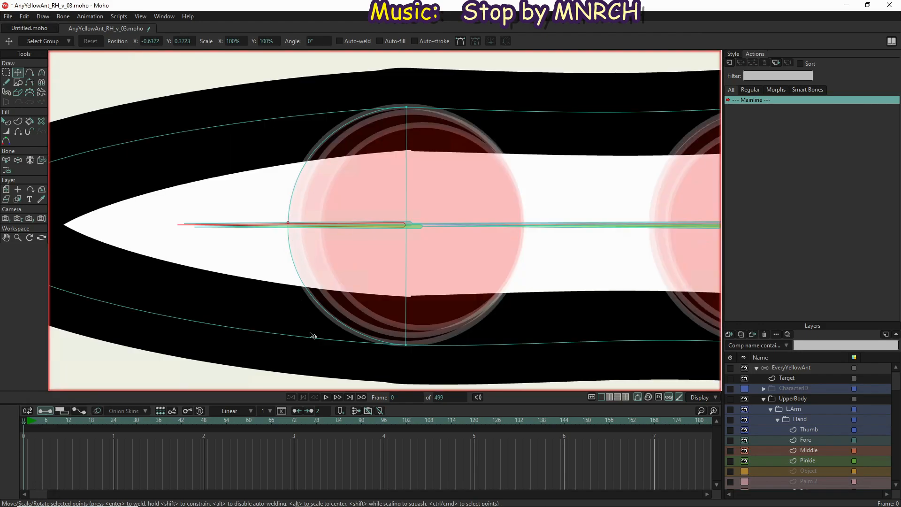
pyautogui.press('c')
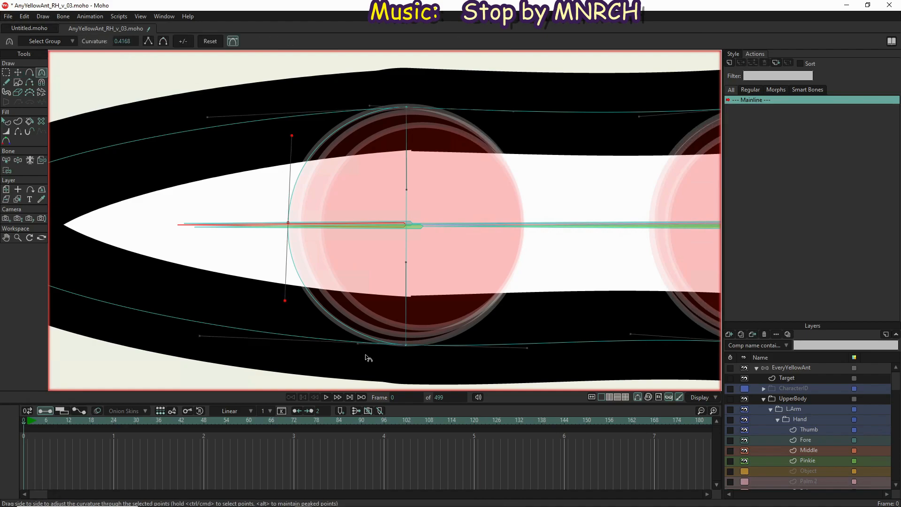
pyautogui.click(356, 347)
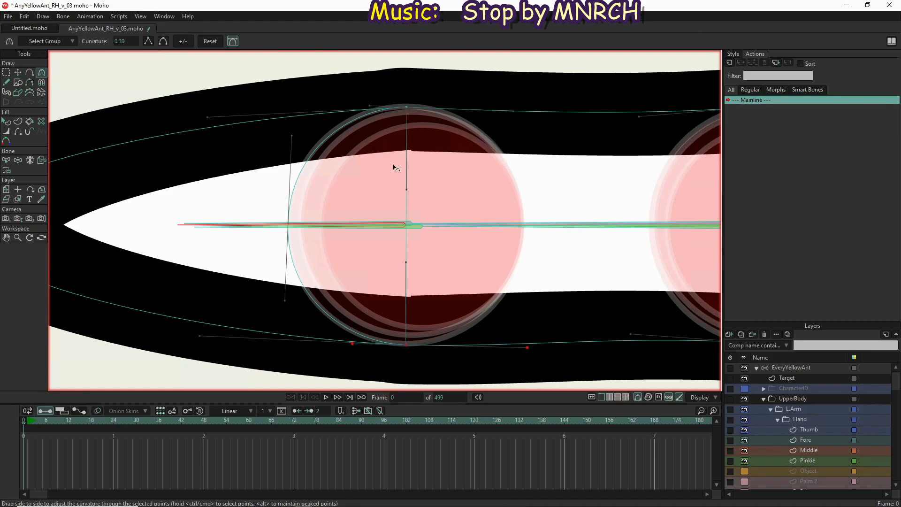
pyautogui.click(371, 107)
pyautogui.moveTo(371, 107); pyautogui.dragTo(369, 105)
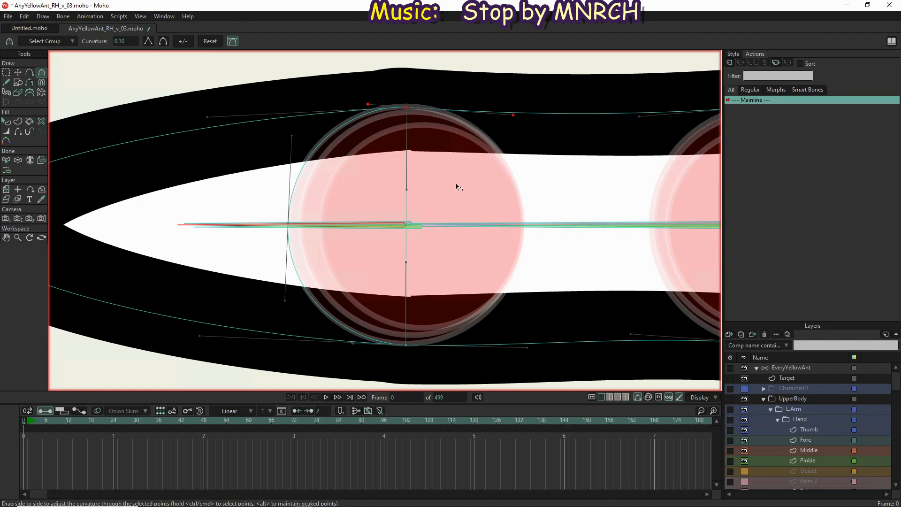
pyautogui.scroll(-2, 459, 188)
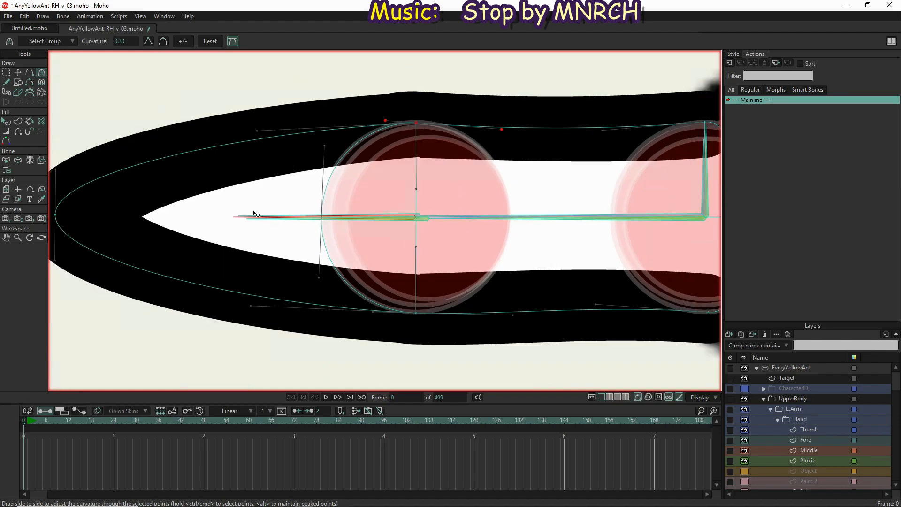
# Inspect the middle finger's point binding and bend its bones downward with Manipulate Bones to test the deformation
pyautogui.press('b')
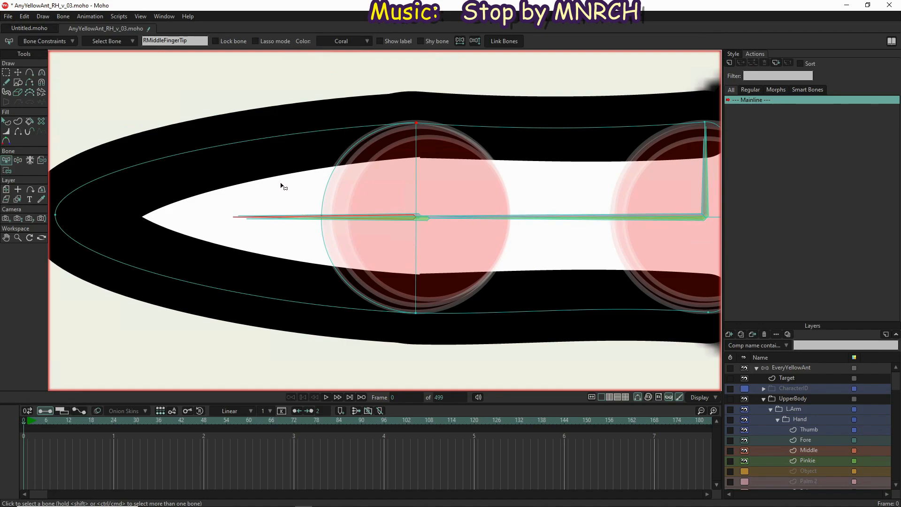
pyautogui.press('i')
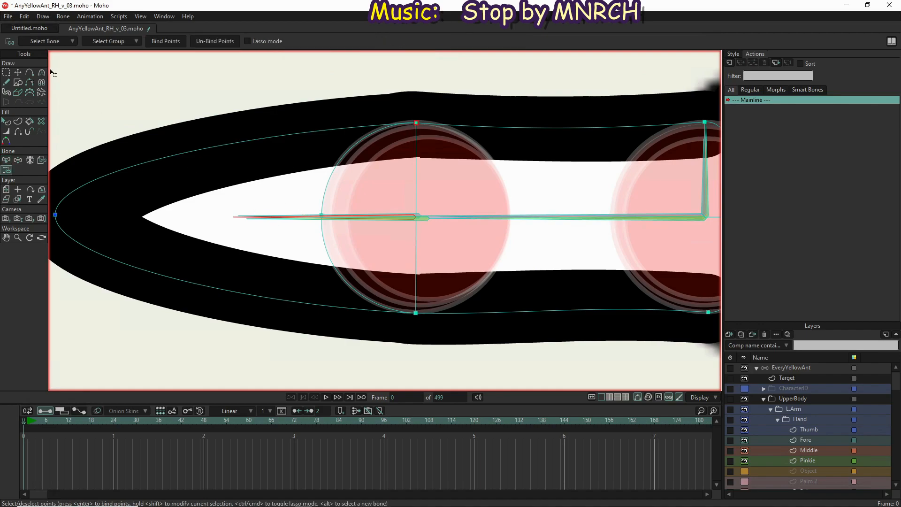
pyautogui.click(16, 160)
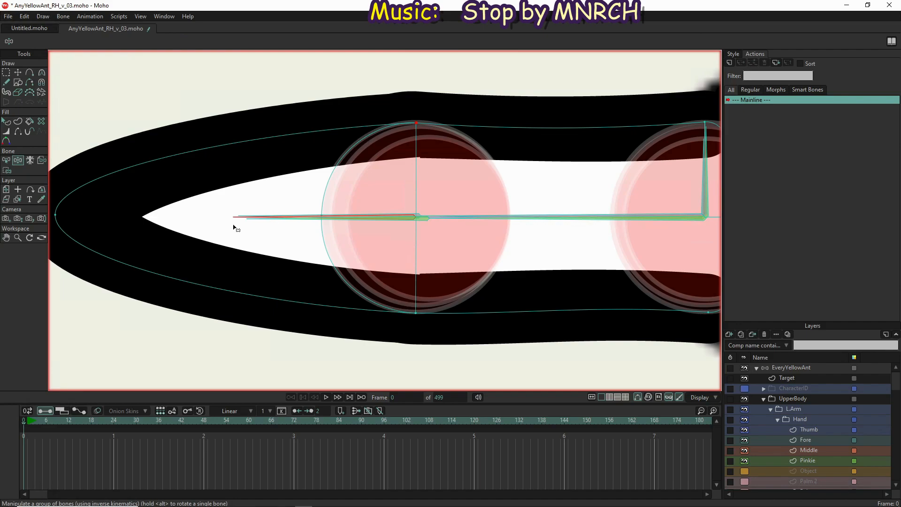
pyautogui.moveTo(234, 218); pyautogui.dragTo(329, 268)
pyautogui.scroll(-5, 237, 46)
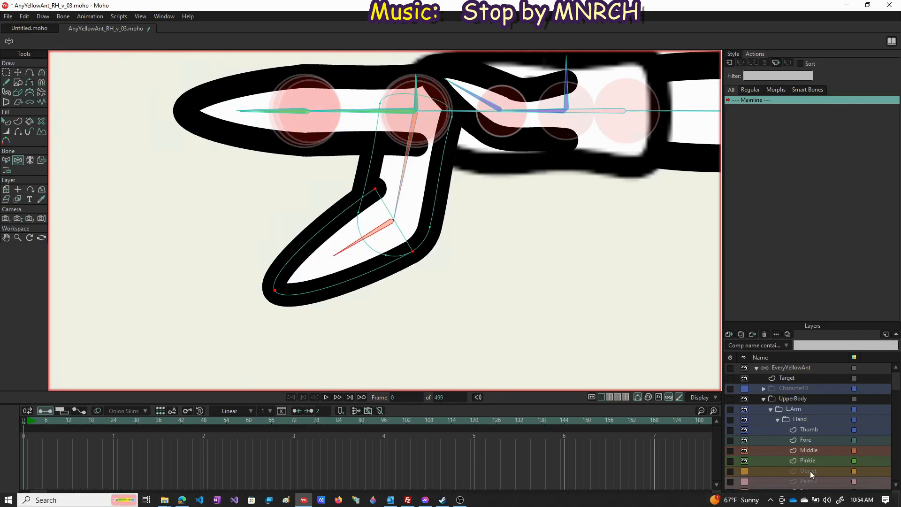
# Select the Fore finger layer in the R.Arm group's Hand folder
pyautogui.click(817, 439)
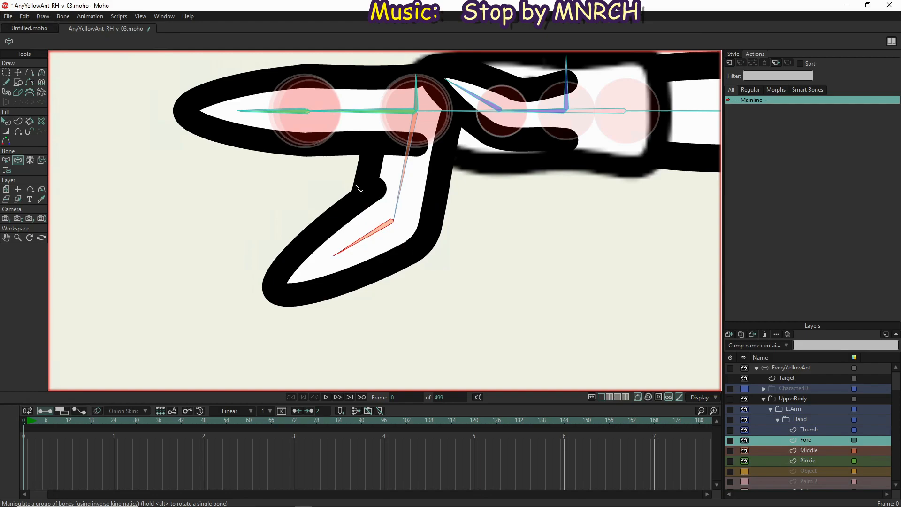
pyautogui.scroll(5, 345, 77)
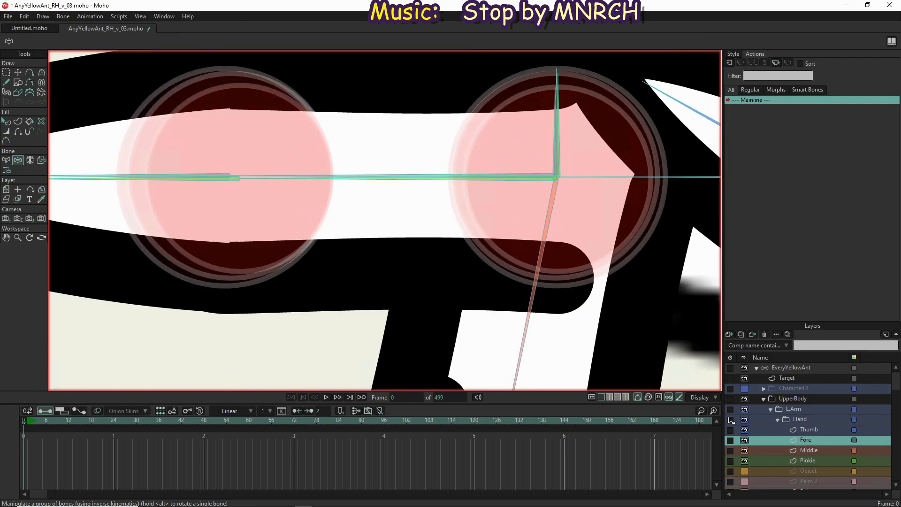
pyautogui.scroll(-3, 782, 438)
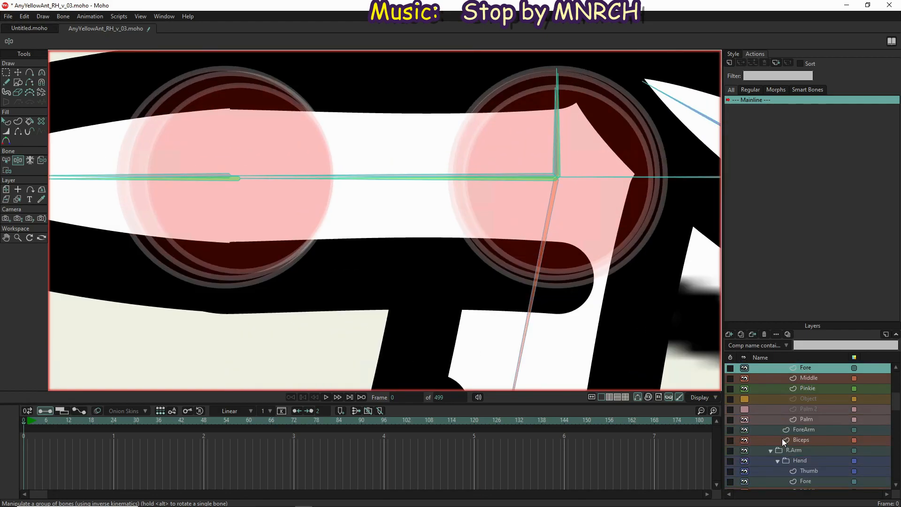
pyautogui.scroll(-2, 809, 477)
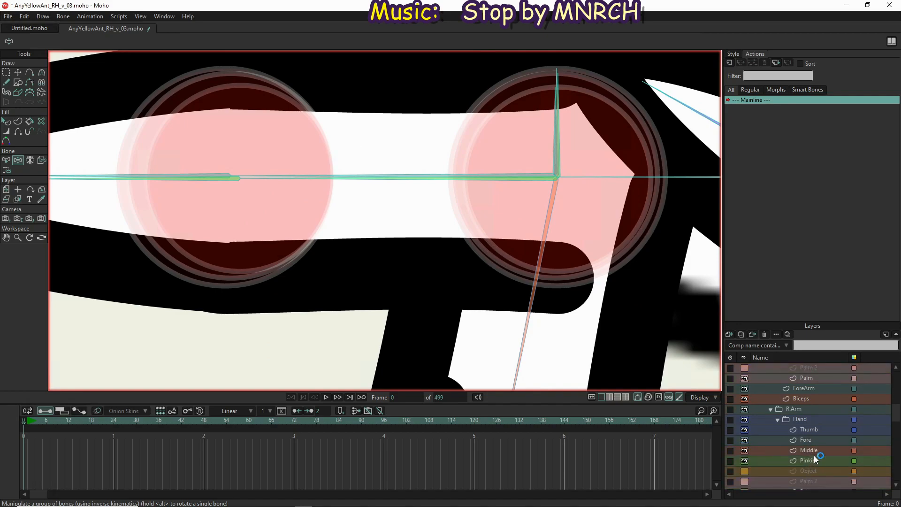
pyautogui.click(817, 444)
pyautogui.scroll(-3, 493, 312)
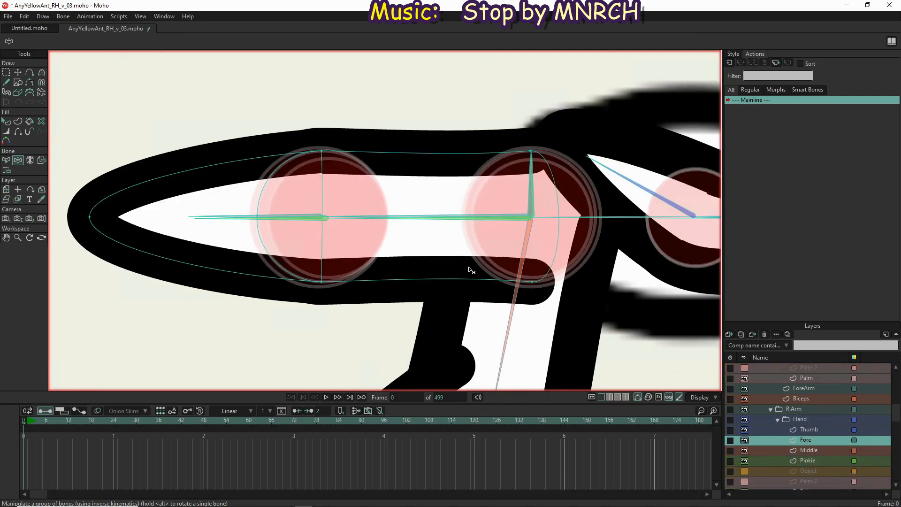
# Select the RIndexFinger bone and bind all of the right fore finger's points to it
pyautogui.scroll(5, 423, 210)
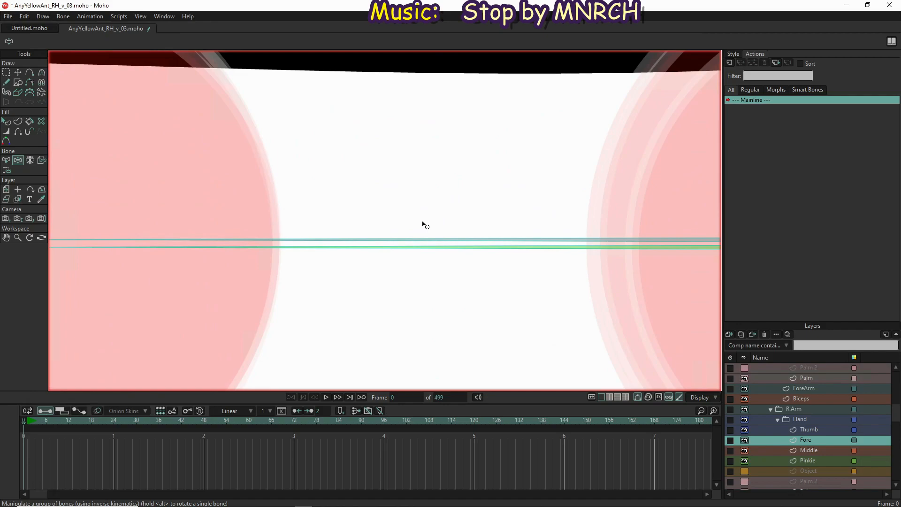
pyautogui.press('z')
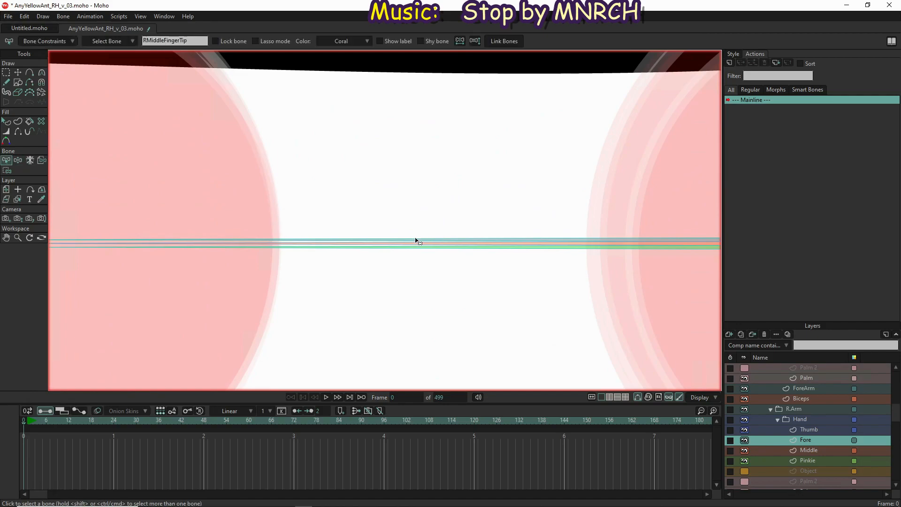
pyautogui.click(417, 239)
pyautogui.scroll(-2, 425, 217)
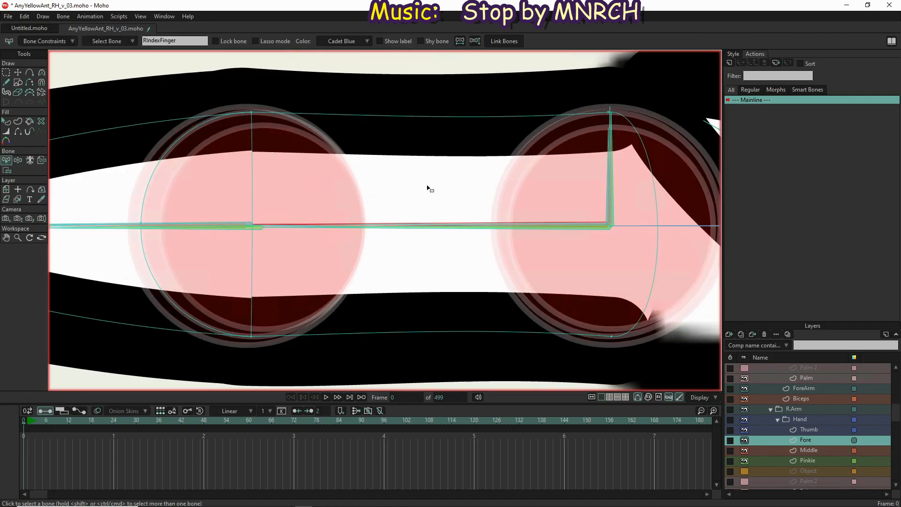
pyautogui.press('i')
pyautogui.hotkey('ctrl', 'a')
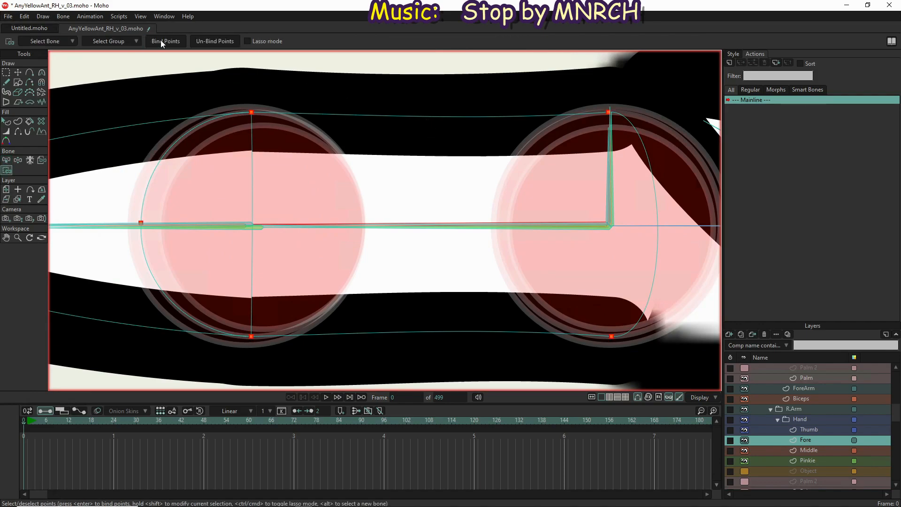
# Select the RIndexFingerTip bone and bind the fingertip point and the tip joint's upper and lower points to it
pyautogui.moveTo(306, 186); pyautogui.dragTo(465, 211)
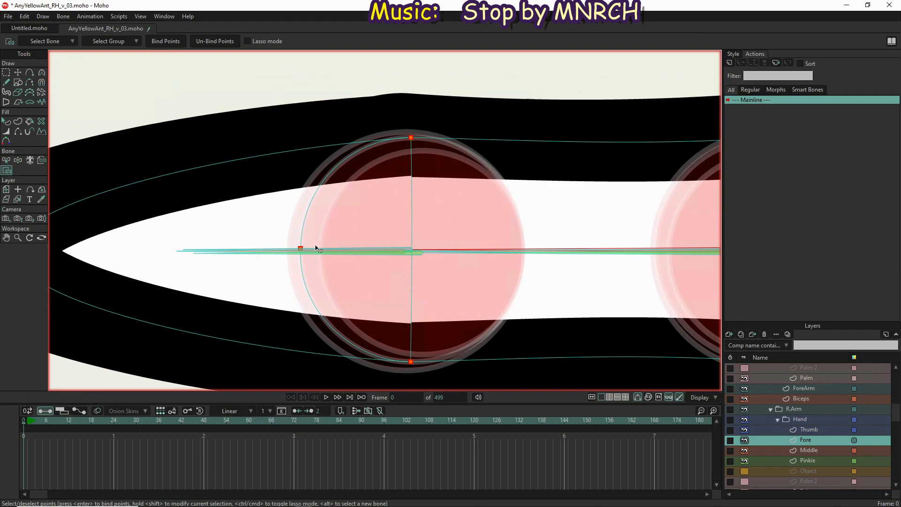
pyautogui.scroll(5, 316, 248)
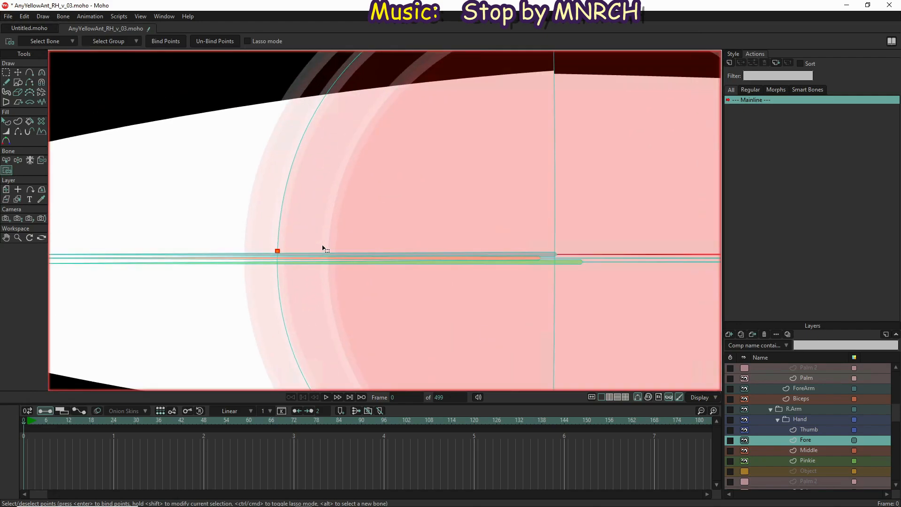
pyautogui.press('b')
pyautogui.click(323, 256)
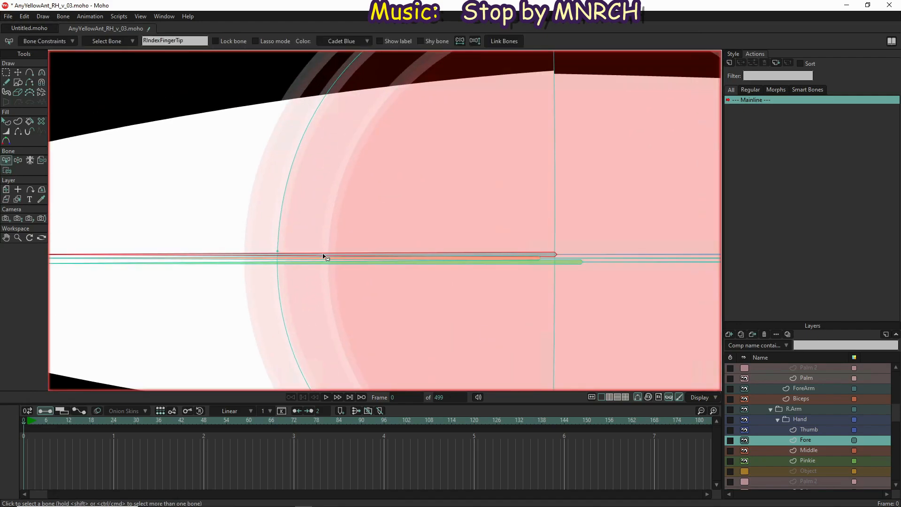
pyautogui.scroll(-5, 323, 256)
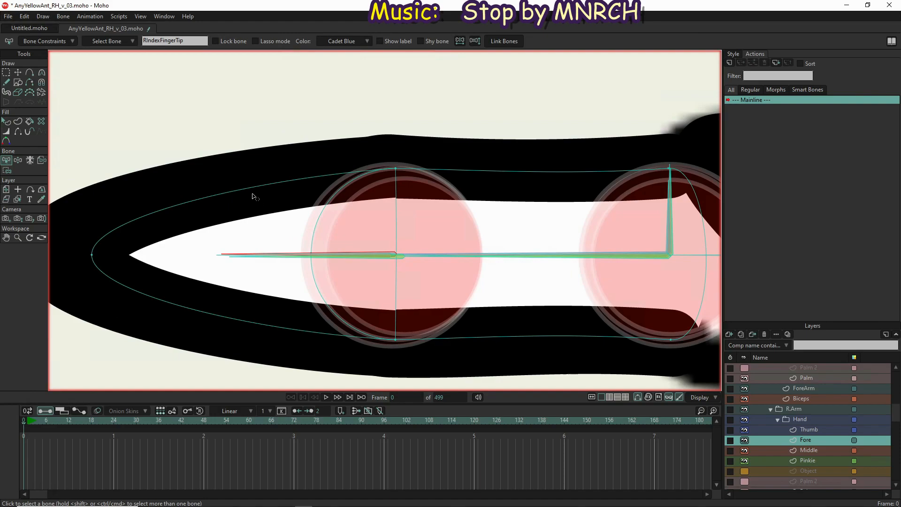
pyautogui.press('i')
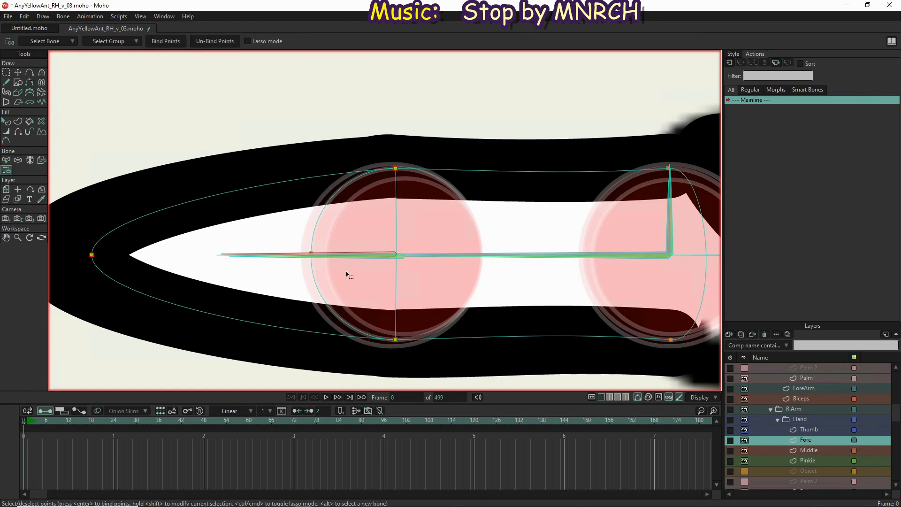
# Select the fore finger's three knuckle points and shift them onto the tip bone's joint, to about X -0.6288, Y 0.3721
pyautogui.scroll(5, 394, 251)
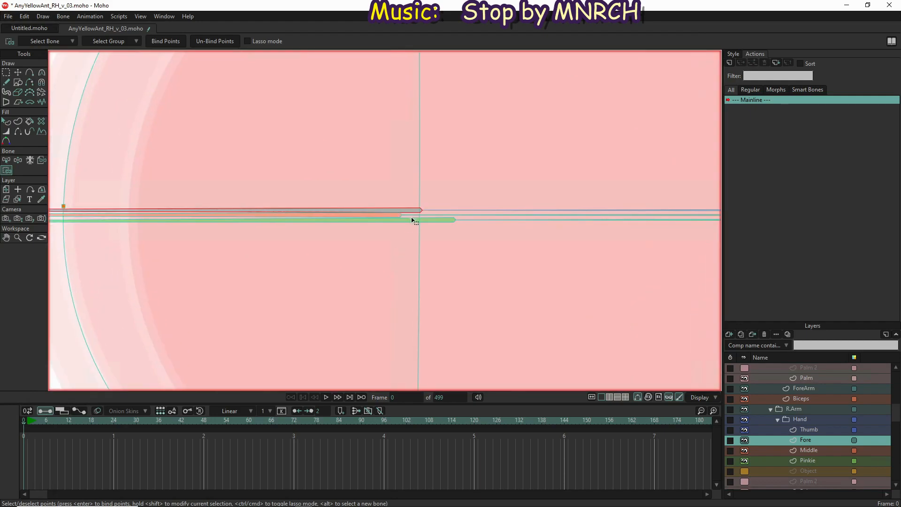
pyautogui.scroll(-5, 415, 223)
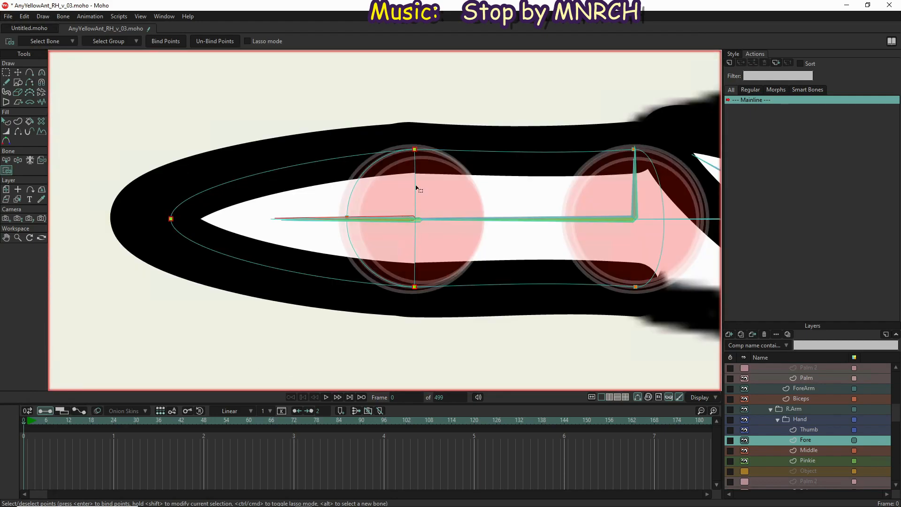
pyautogui.press('g')
pyautogui.moveTo(317, 117); pyautogui.dragTo(512, 358)
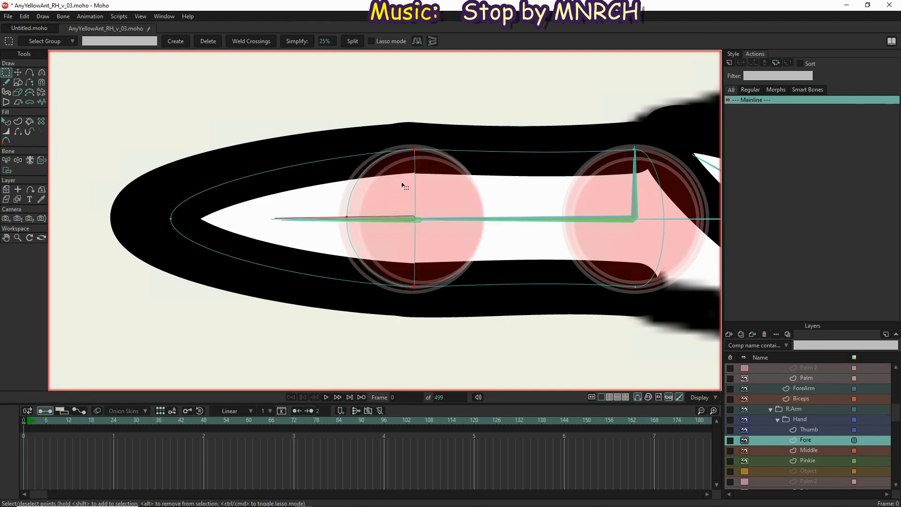
pyautogui.scroll(5, 402, 186)
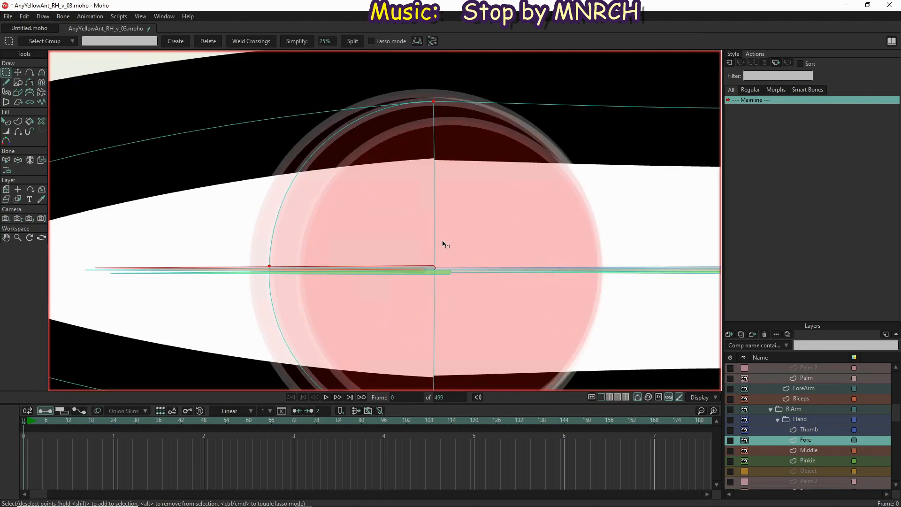
pyautogui.press('t')
pyautogui.scroll(5, 443, 267)
pyautogui.scroll(5, 425, 263)
pyautogui.moveTo(431, 261); pyautogui.dragTo(471, 266)
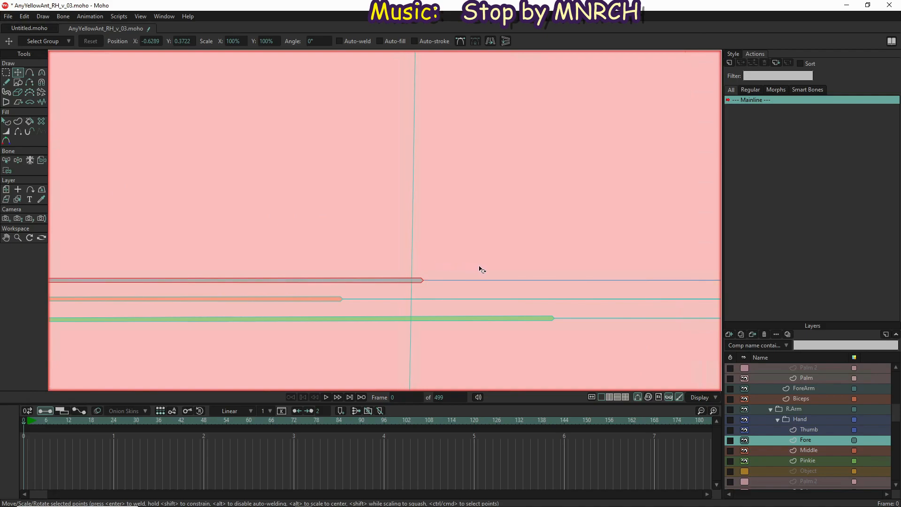
pyautogui.scroll(-2, 485, 262)
pyautogui.scroll(-2, 484, 262)
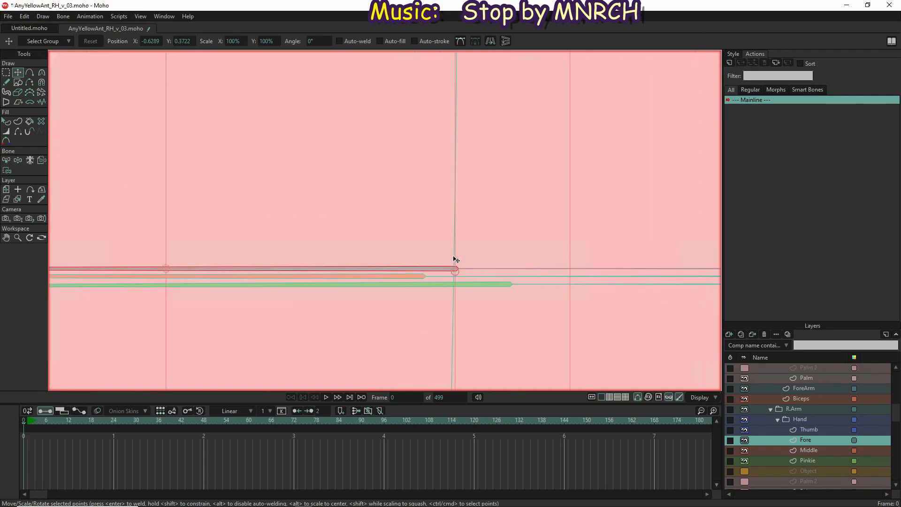
pyautogui.moveTo(470, 260); pyautogui.dragTo(488, 260)
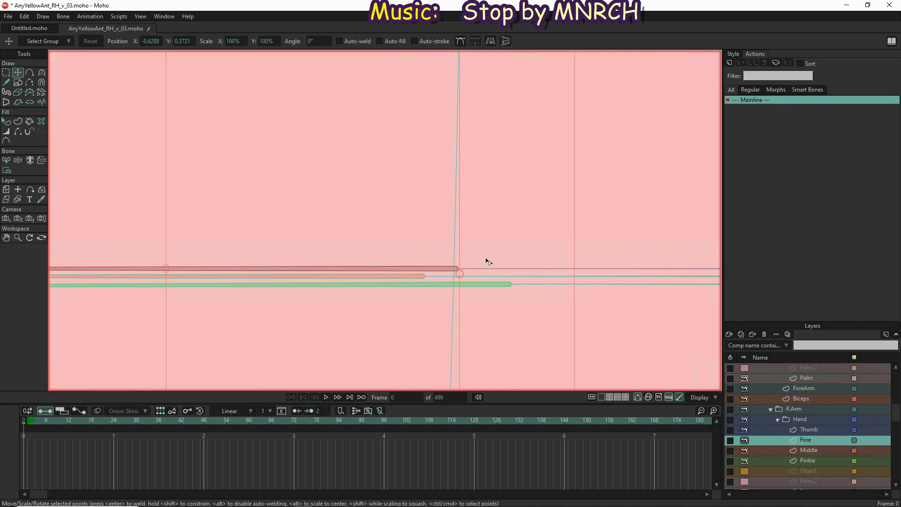
# Select the fingertip point with the knuckle's upper and lower points and rotate them slightly to straighten the knuckle line
pyautogui.scroll(-5, 486, 261)
pyautogui.scroll(2, 480, 251)
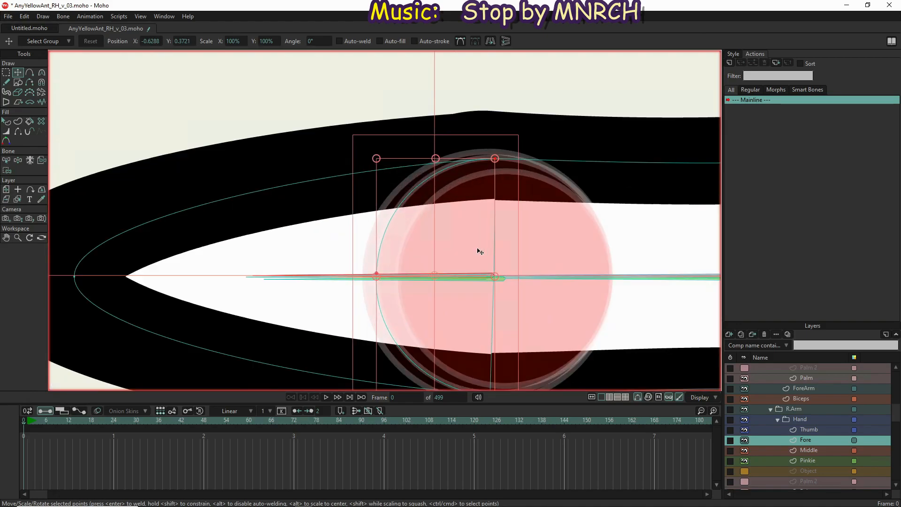
pyautogui.scroll(1, 480, 252)
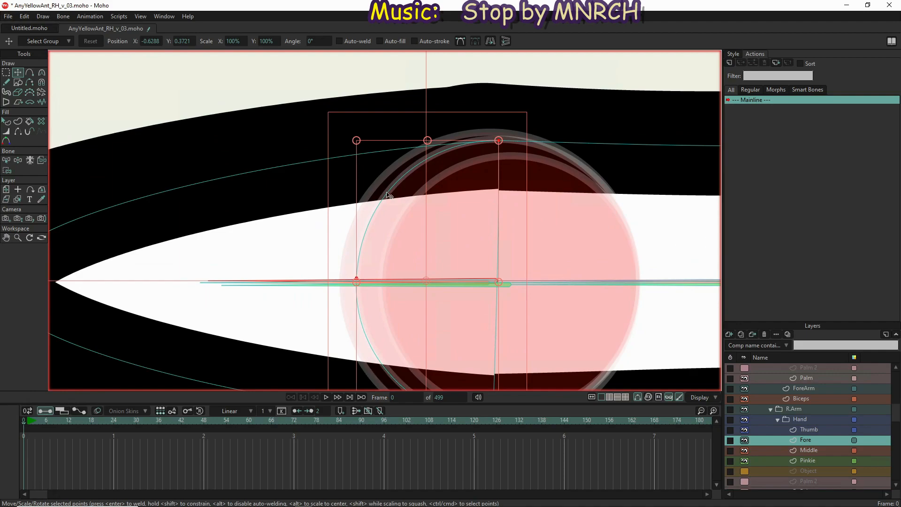
pyautogui.moveTo(382, 352); pyautogui.dragTo(384, 286)
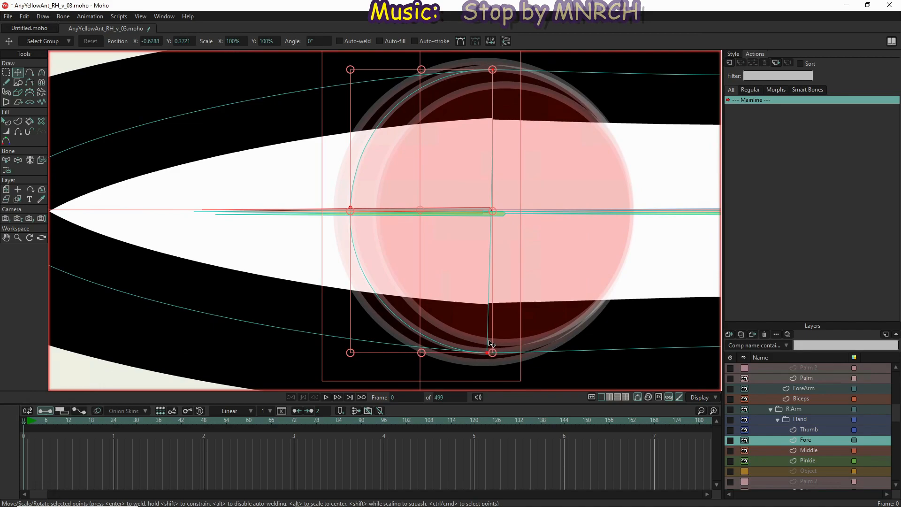
pyautogui.click(463, 283)
pyautogui.keyDown('ctrl'); pyautogui.click(486, 308); pyautogui.keyUp('ctrl')
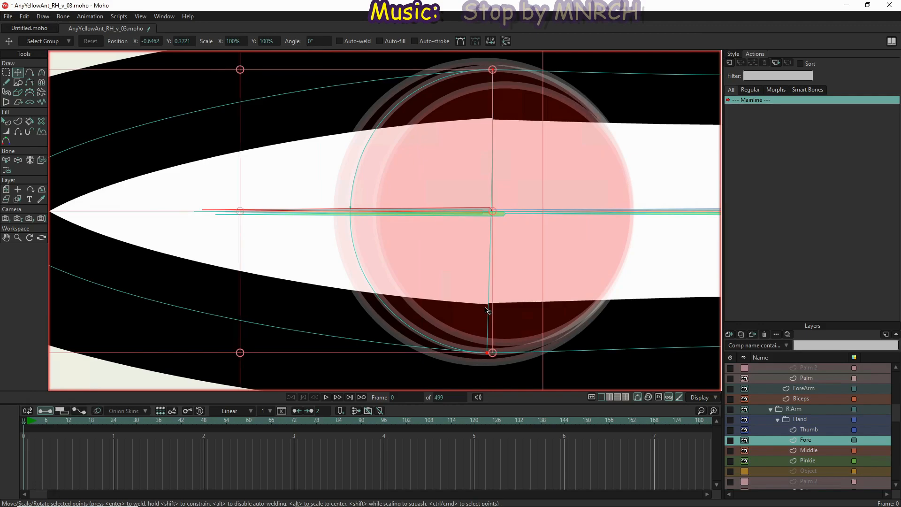
pyautogui.moveTo(508, 299); pyautogui.dragTo(508, 296)
pyautogui.moveTo(454, 271); pyautogui.dragTo(458, 277)
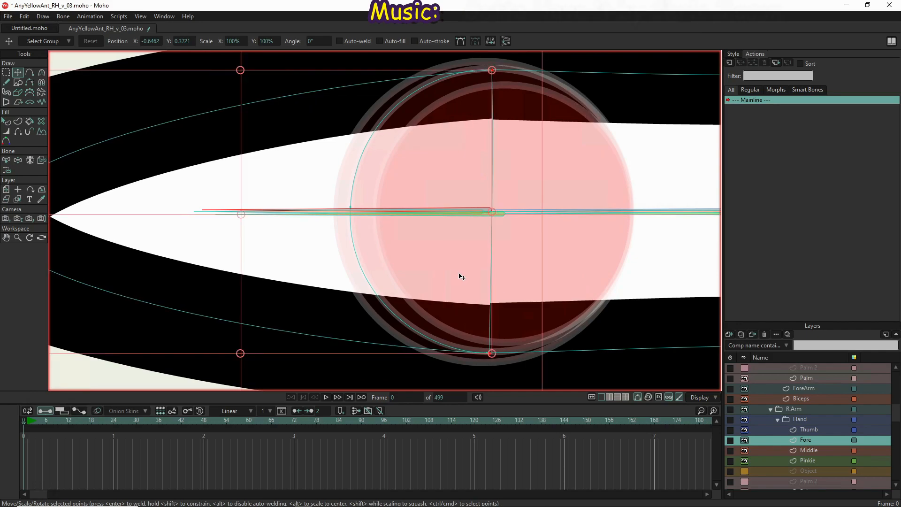
# Move the knuckle's lower point to about X -0.6223, Y 0.3586 and its upper point to about X -0.6221, Y 0.3856
pyautogui.click(490, 355)
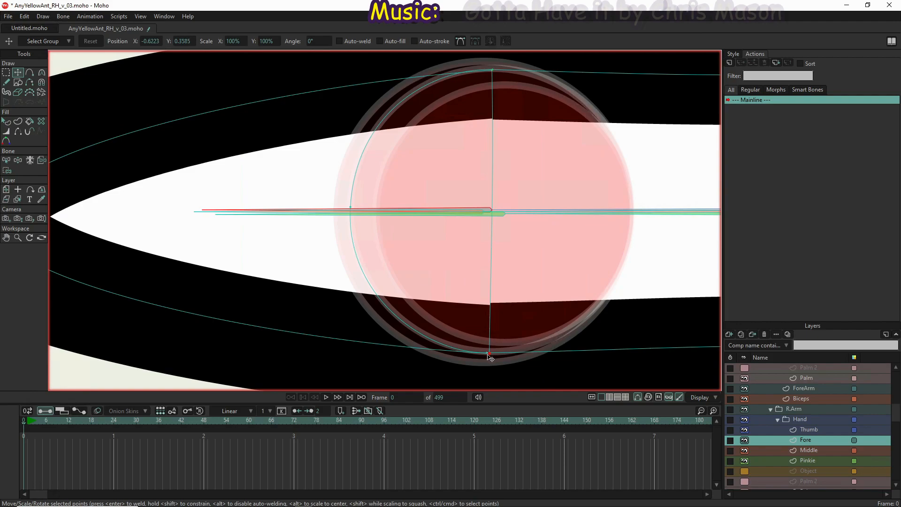
pyautogui.moveTo(486, 355); pyautogui.dragTo(491, 353)
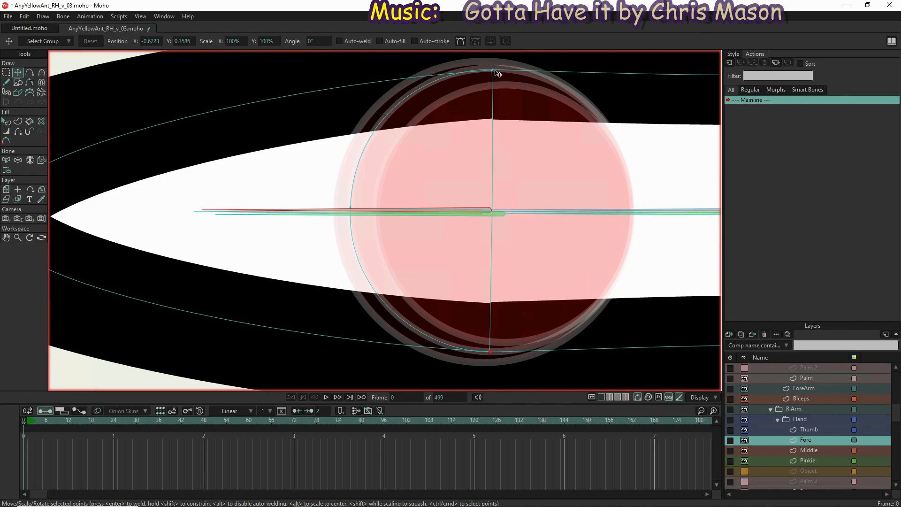
pyautogui.moveTo(494, 70); pyautogui.dragTo(494, 71)
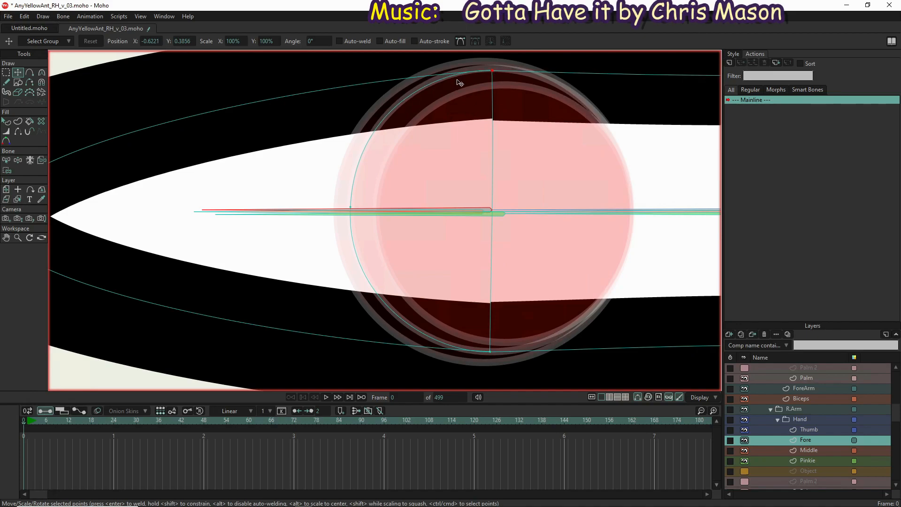
# Adjust the curvature handle of the fore finger's upper knuckle point so the arc follows the target circle
pyautogui.press('c')
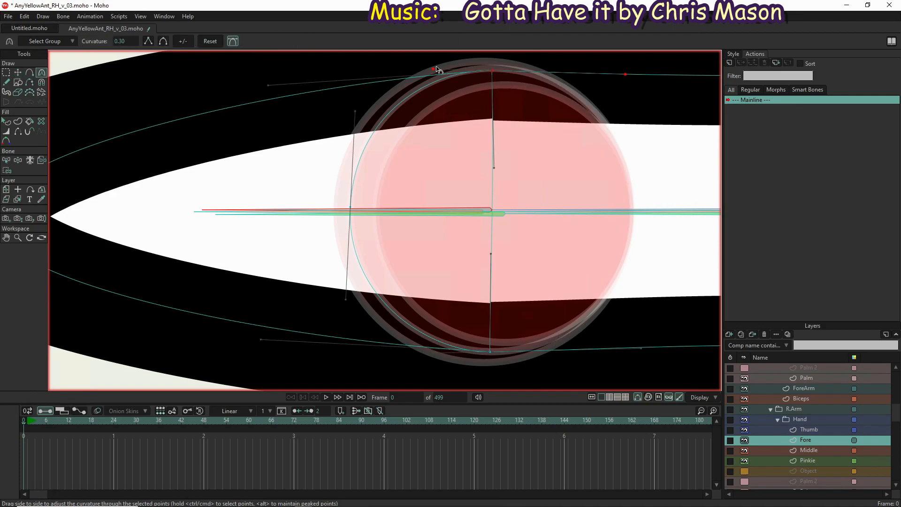
pyautogui.moveTo(433, 66); pyautogui.dragTo(431, 65)
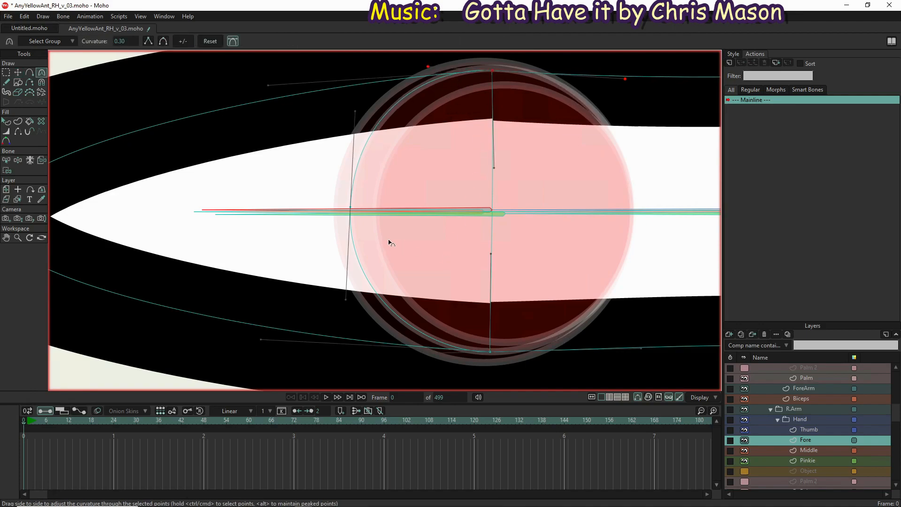
pyautogui.scroll(-5, 388, 242)
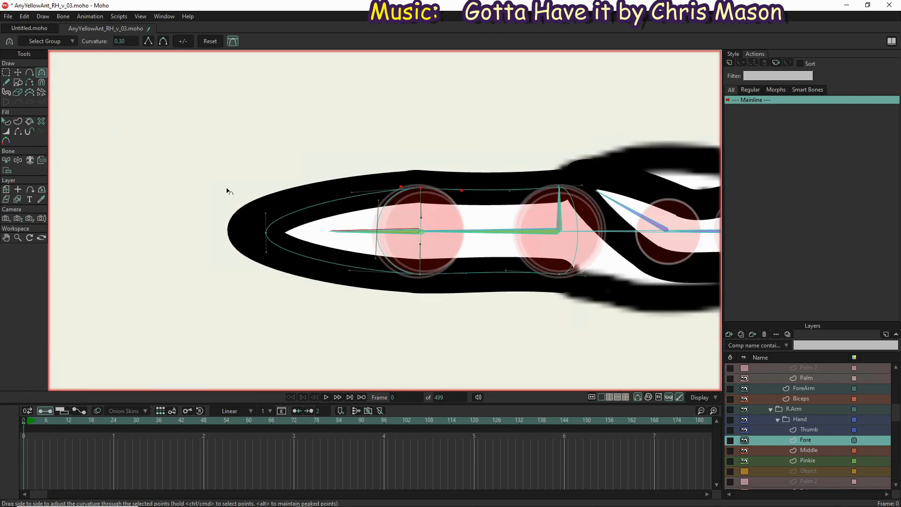
# Bend the fore finger's bones upward and back toward straight with Manipulate Bones to test the knuckle deformation
pyautogui.click(19, 161)
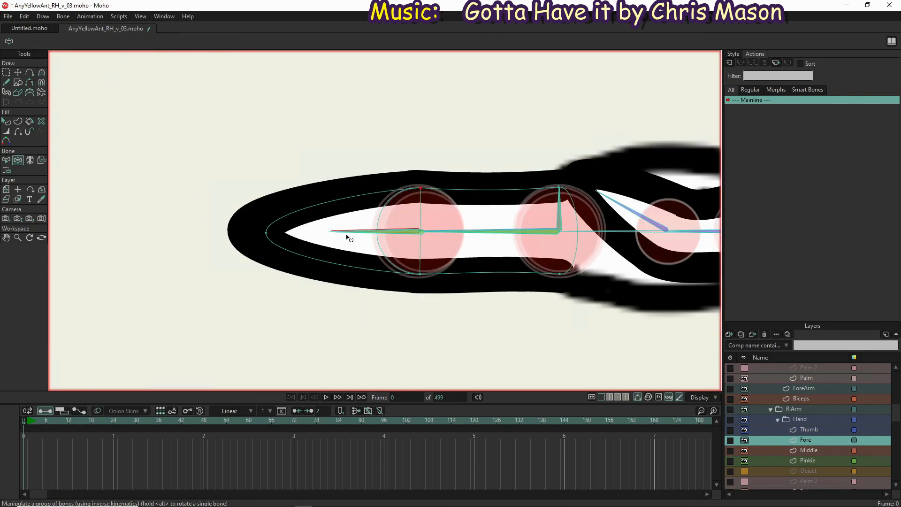
pyautogui.moveTo(330, 234)
pyautogui.mouseDown()
pyautogui.moveTo(332, 255)
pyautogui.moveTo(342, 199)
pyautogui.moveTo(400, 126)
pyautogui.moveTo(375, 115)
pyautogui.moveTo(304, 142)
pyautogui.moveTo(535, 108)
pyautogui.moveTo(493, 122)
pyautogui.moveTo(398, 66)
pyautogui.moveTo(480, 39)
pyautogui.moveTo(521, 57)
pyautogui.moveTo(486, 37)
pyautogui.moveTo(378, 106)
pyautogui.moveTo(309, 63)
pyautogui.moveTo(312, 10)
pyautogui.moveTo(289, 25)
pyautogui.moveTo(329, 81)
pyautogui.moveTo(372, 94)
pyautogui.mouseUp()
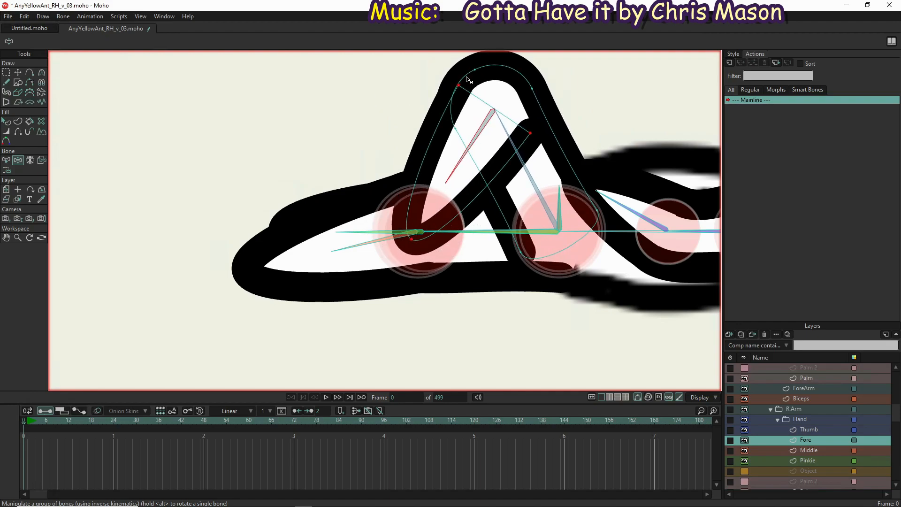
pyautogui.moveTo(454, 177); pyautogui.dragTo(77, 188)
pyautogui.scroll(-5, 138, 259)
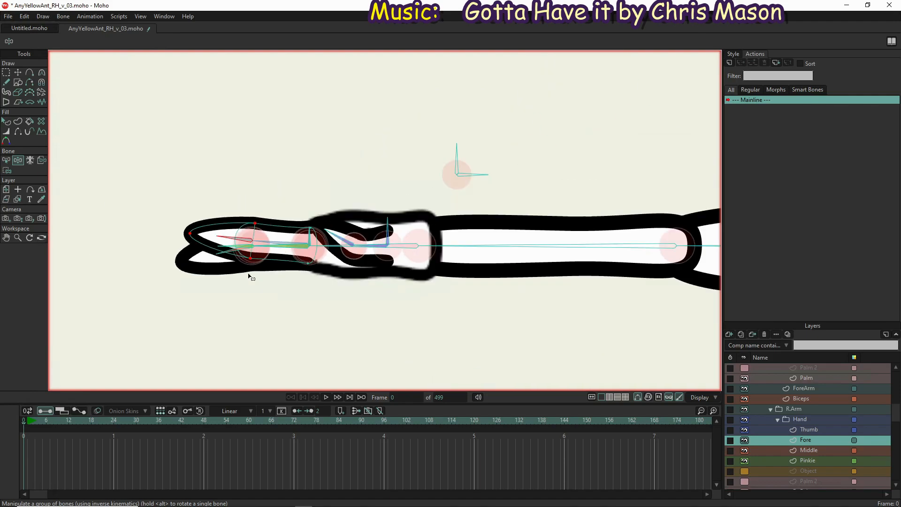
# Bind the Thumb layer's base and knuckle points to the RThumbBase bone
pyautogui.click(808, 430)
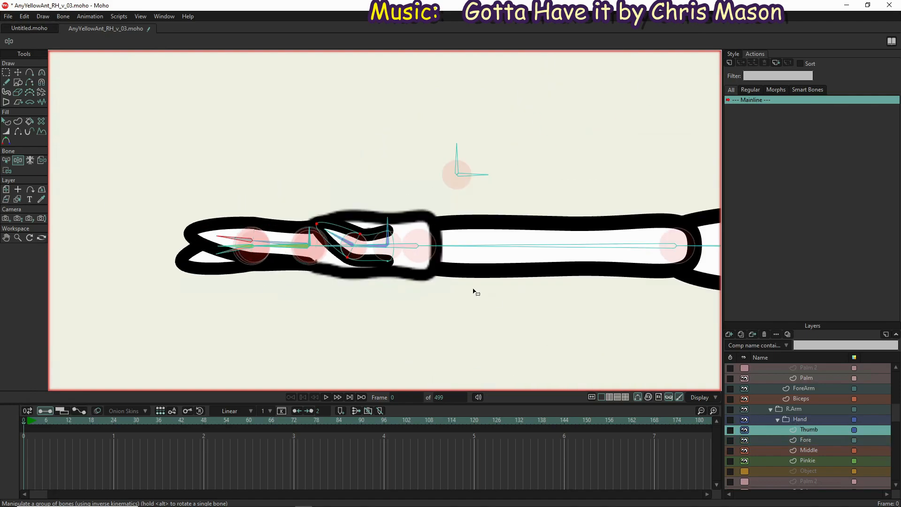
pyautogui.scroll(5, 335, 238)
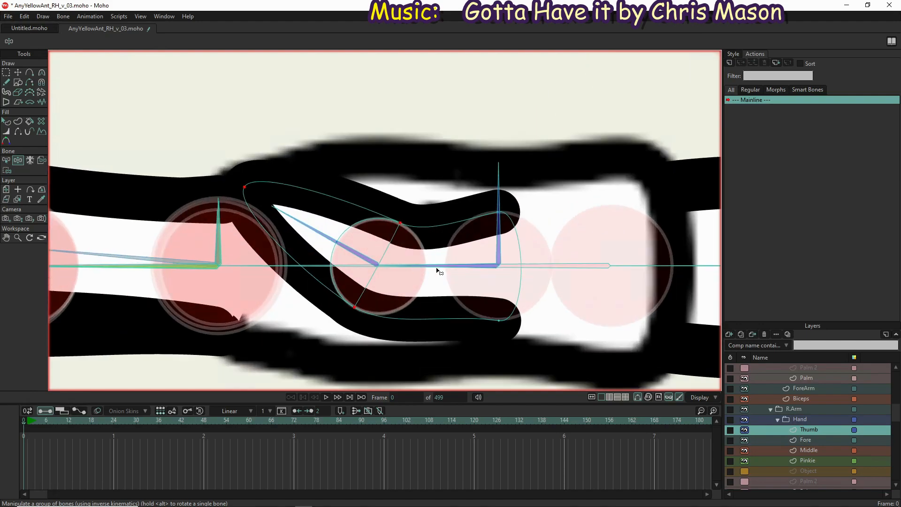
pyautogui.press('b')
pyautogui.click(440, 267)
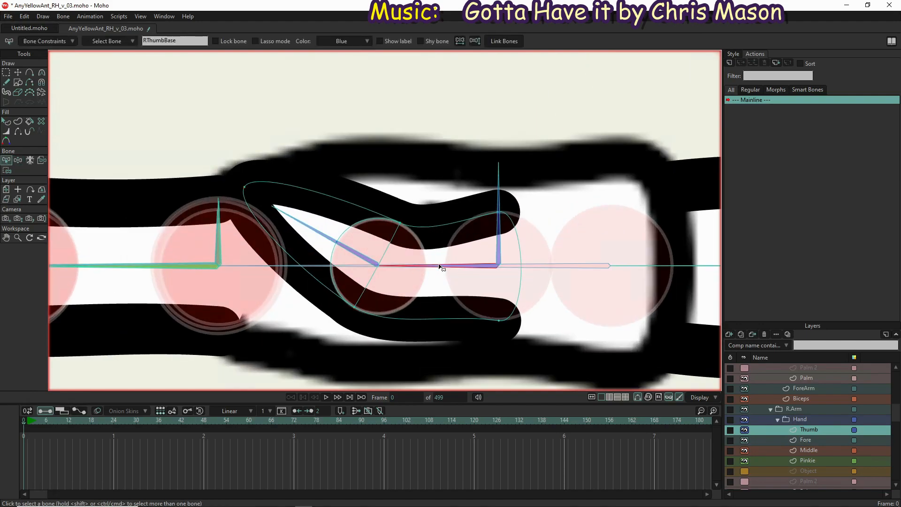
pyautogui.press('i')
pyautogui.click(433, 229)
pyautogui.click(160, 43)
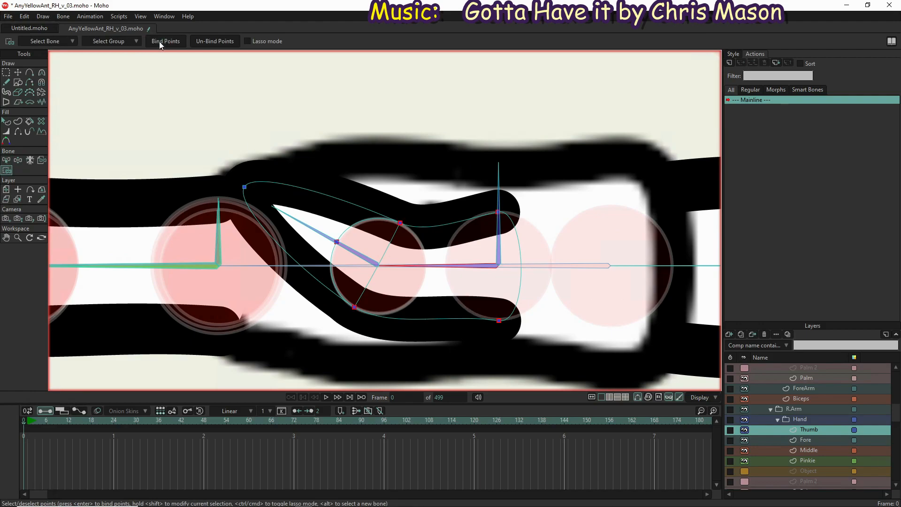
# Bind the thumb's tip point and the two knuckle points to the RThumbTip bone
pyautogui.press('b')
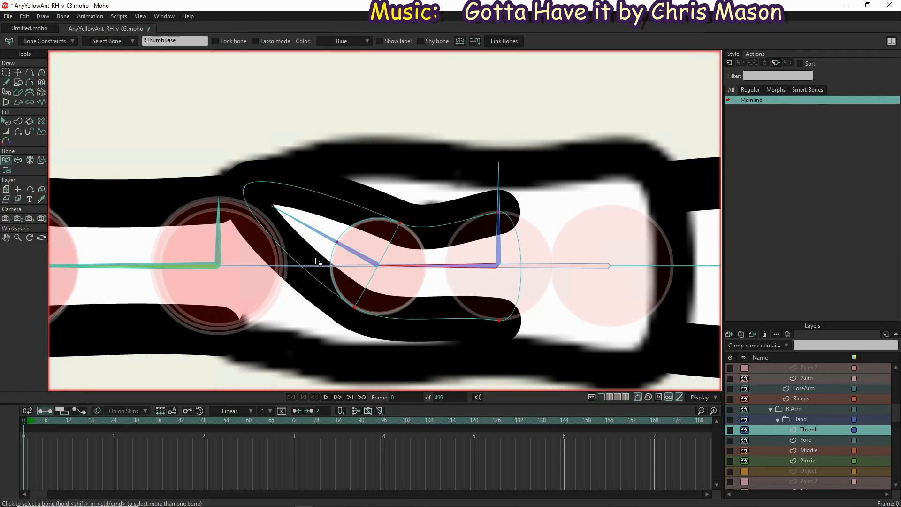
pyautogui.click(310, 230)
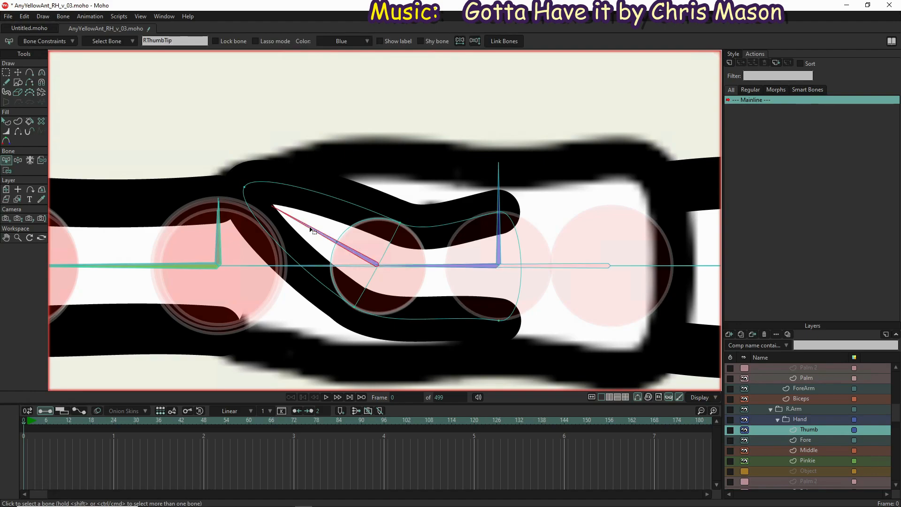
pyautogui.press('i')
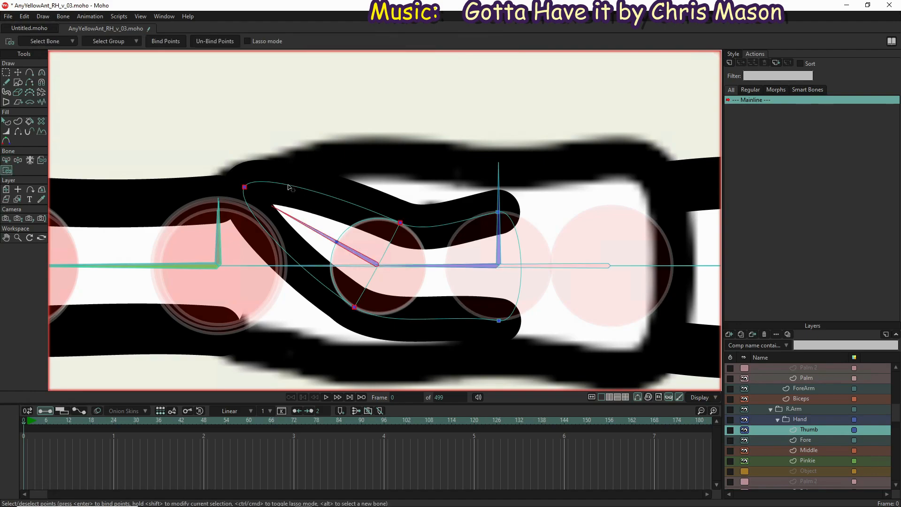
pyautogui.click(167, 41)
# Rotate the right thumb, palm and forearm bones with Manipulate Bones to test how the hand follows
pyautogui.click(20, 161)
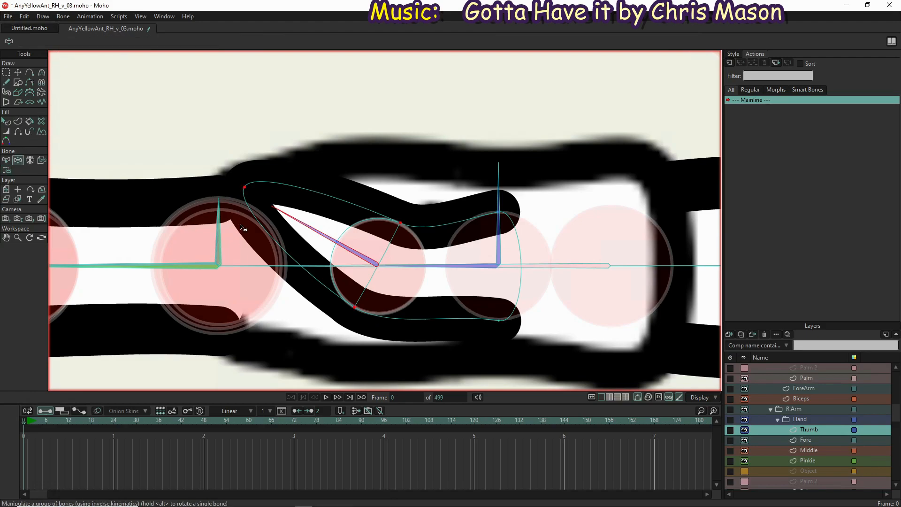
pyautogui.moveTo(313, 241); pyautogui.dragTo(191, 243)
pyautogui.scroll(-3, 335, 263)
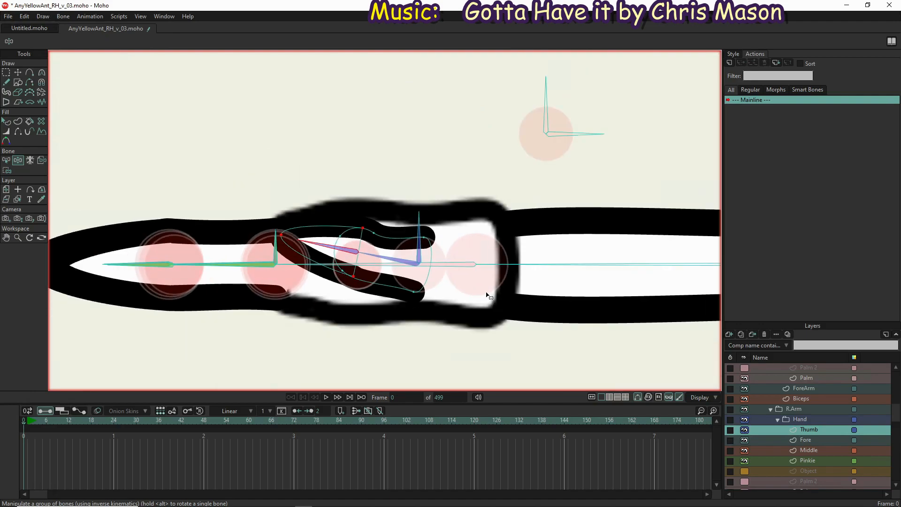
pyautogui.moveTo(452, 270); pyautogui.dragTo(394, 281)
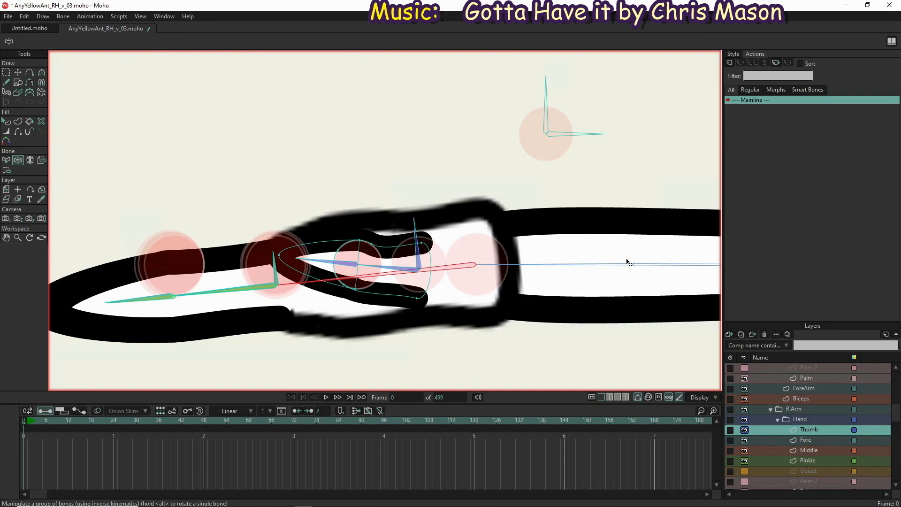
pyautogui.moveTo(601, 337); pyautogui.dragTo(550, 304)
pyautogui.moveTo(440, 251); pyautogui.dragTo(70, 103)
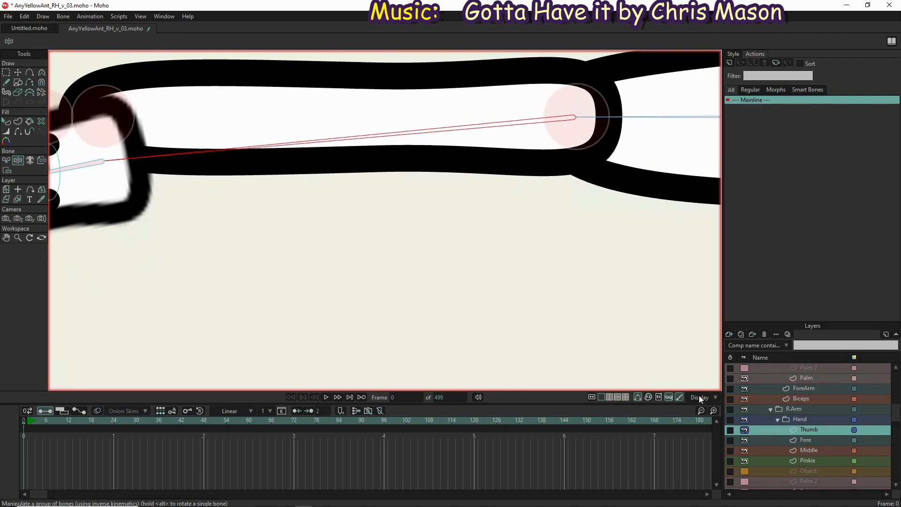
# Bind the right arm's ForeArm layer to the forearm bone and its Biceps layer to the upper arm bone
pyautogui.scroll(-5, 765, 433)
pyautogui.click(803, 451)
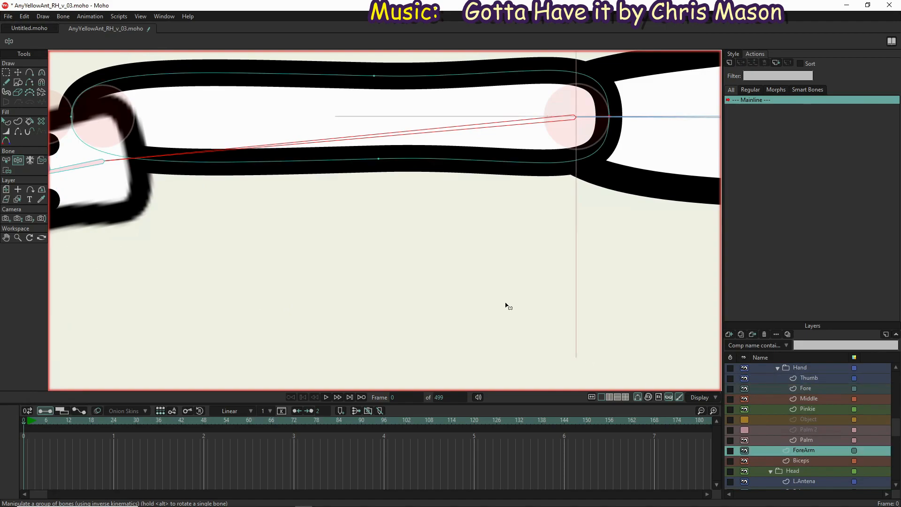
pyautogui.click(40, 162)
pyautogui.click(361, 116)
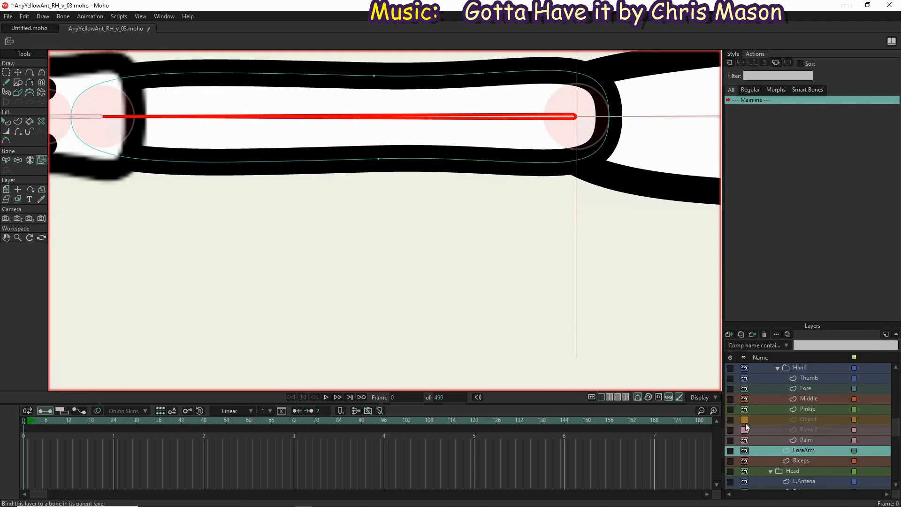
pyautogui.click(804, 461)
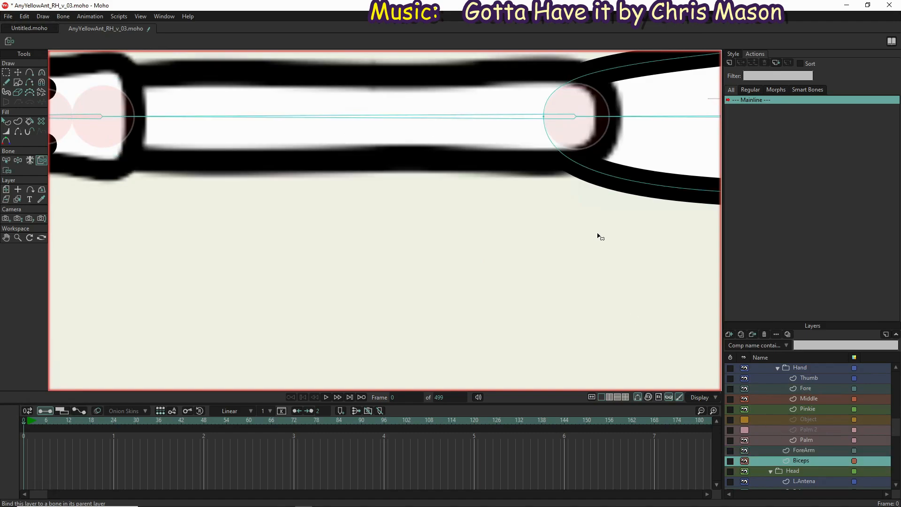
pyautogui.click(651, 118)
pyautogui.scroll(-5, 361, 255)
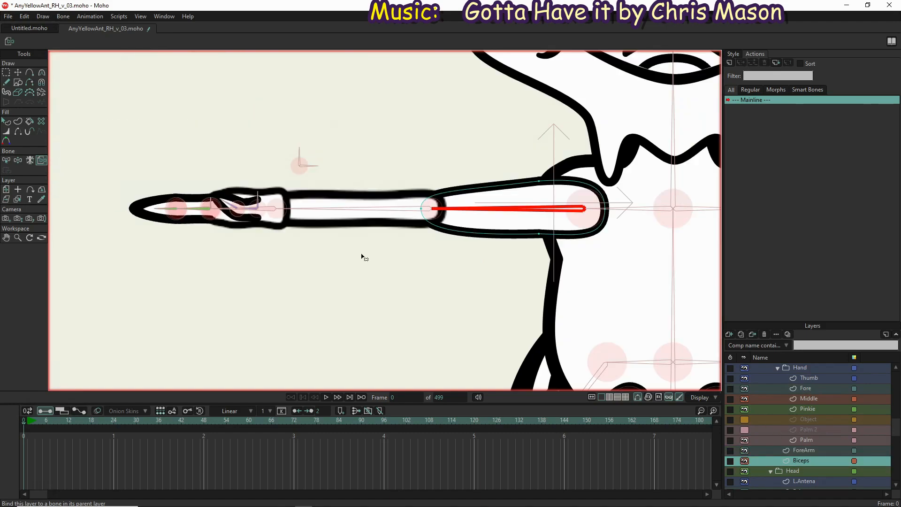
# Check the right elbow overlap, and pose the upper arm, forearm and head bones with Manipulate Bones to test the arm bindings
pyautogui.scroll(5, 433, 209)
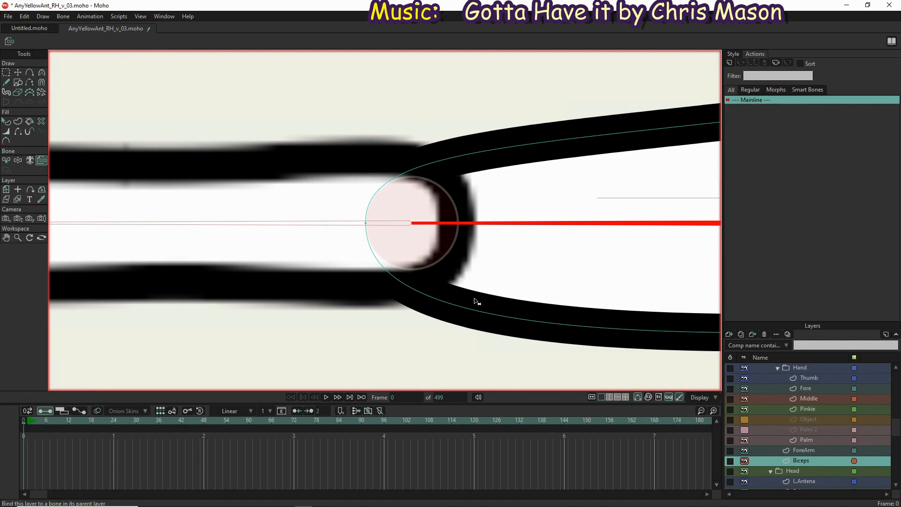
pyautogui.click(803, 451)
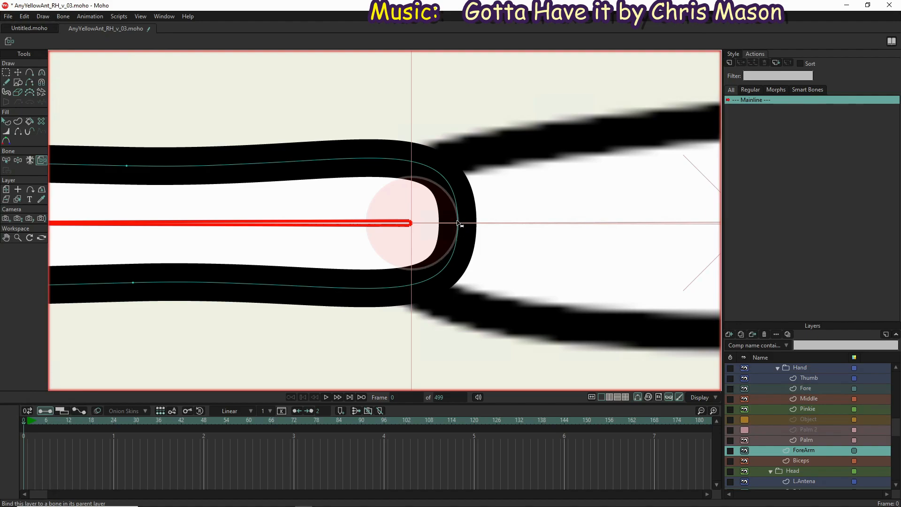
pyautogui.scroll(-3, 395, 276)
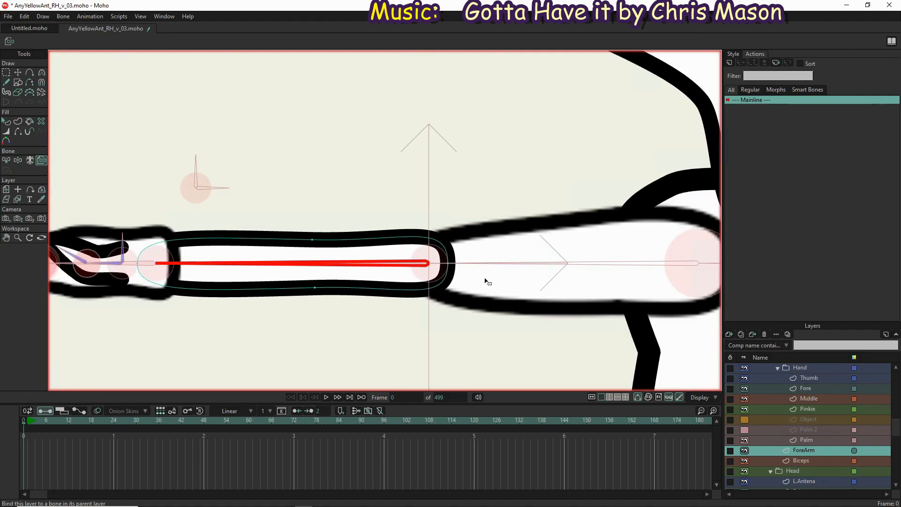
pyautogui.scroll(-3, 253, 264)
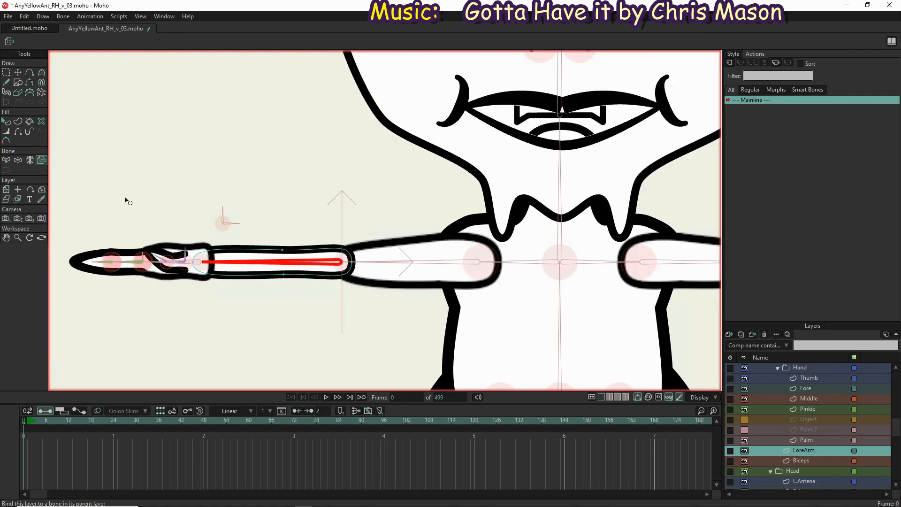
pyautogui.click(18, 160)
pyautogui.moveTo(410, 261); pyautogui.dragTo(327, 350)
pyautogui.scroll(-5, 327, 39)
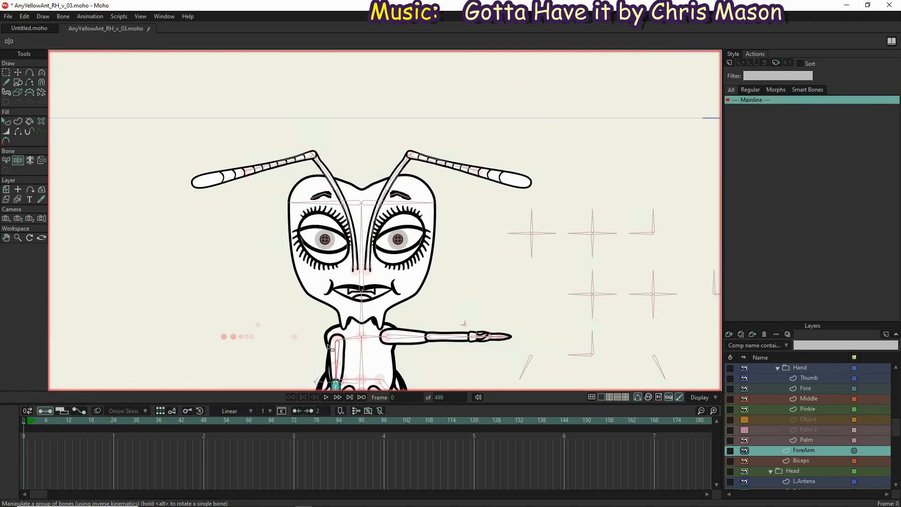
pyautogui.moveTo(328, 217); pyautogui.dragTo(240, 131)
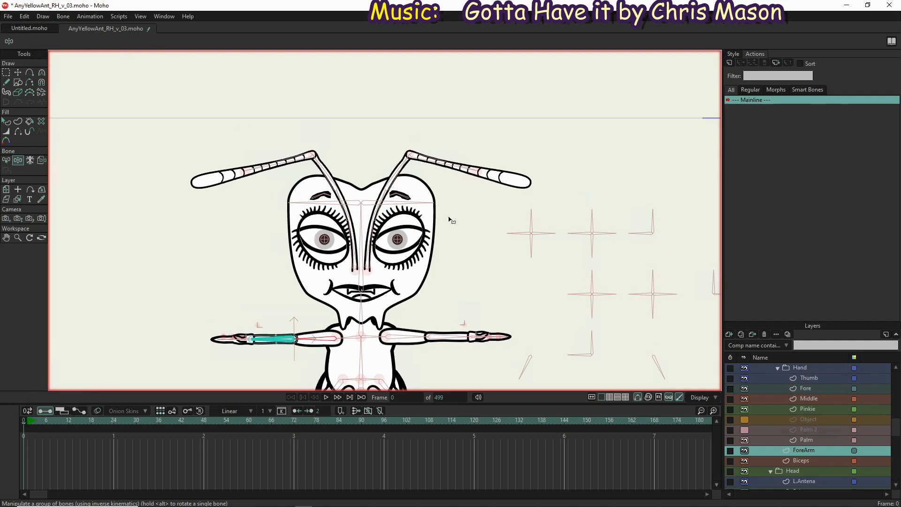
pyautogui.moveTo(361, 212); pyautogui.dragTo(299, 312)
pyautogui.moveTo(259, 340); pyautogui.dragTo(231, 213)
pyautogui.moveTo(339, 276); pyautogui.dragTo(403, 156)
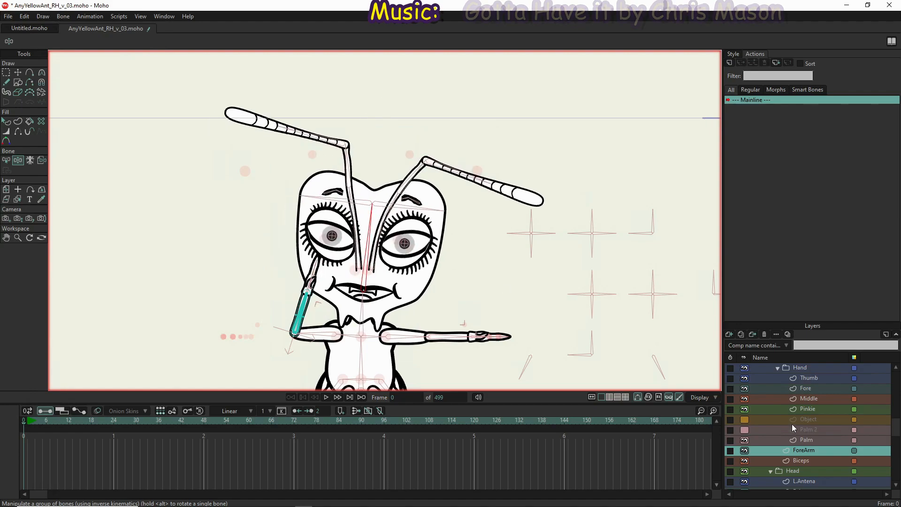
# Bind the Chest layer's topmost neck point to the neck bone
pyautogui.scroll(-4, 801, 443)
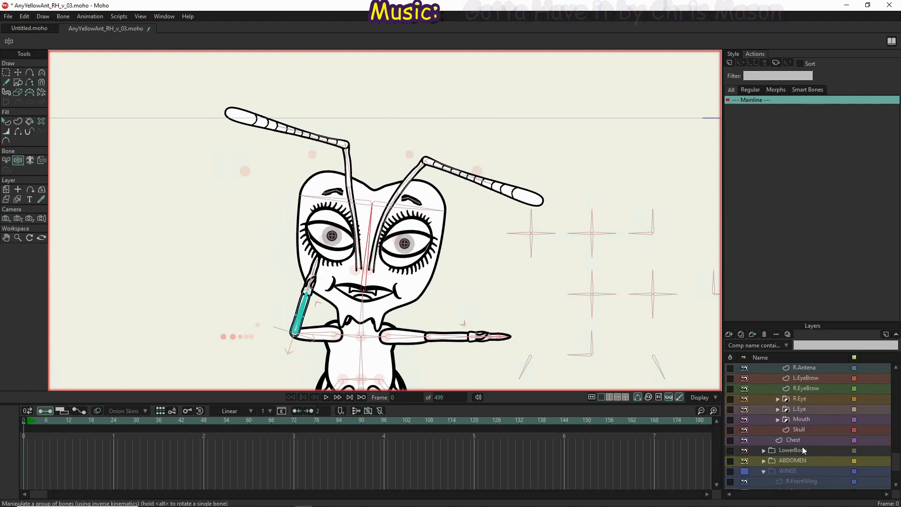
pyautogui.click(806, 430)
pyautogui.click(805, 438)
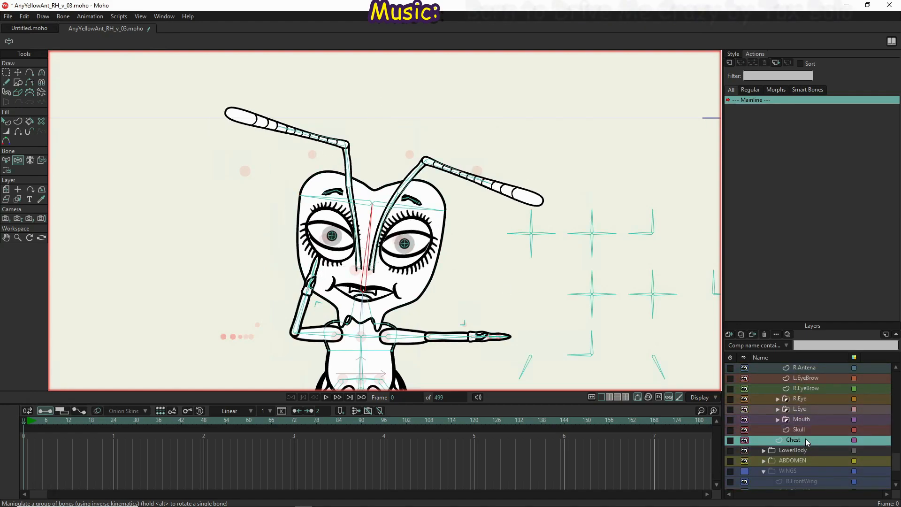
pyautogui.scroll(5, 355, 330)
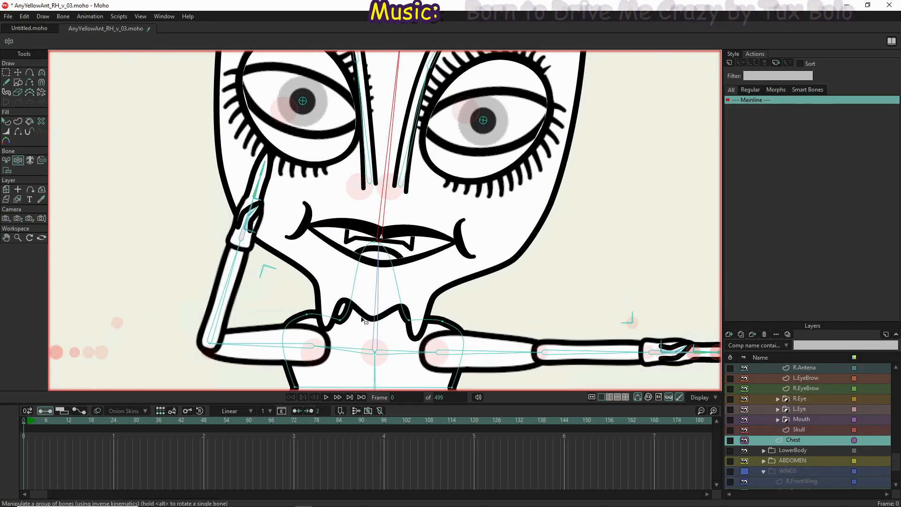
pyautogui.press('b')
pyautogui.click(376, 296)
pyautogui.press('i')
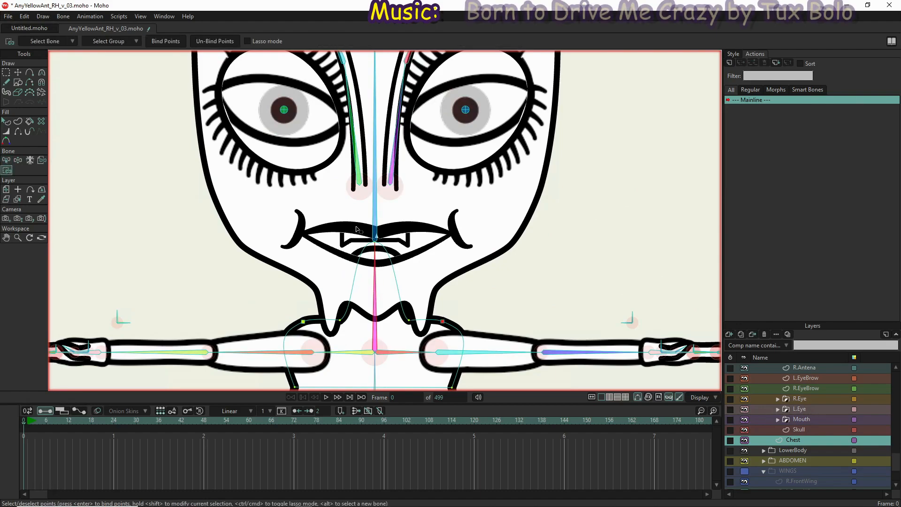
pyautogui.moveTo(357, 229); pyautogui.dragTo(395, 263)
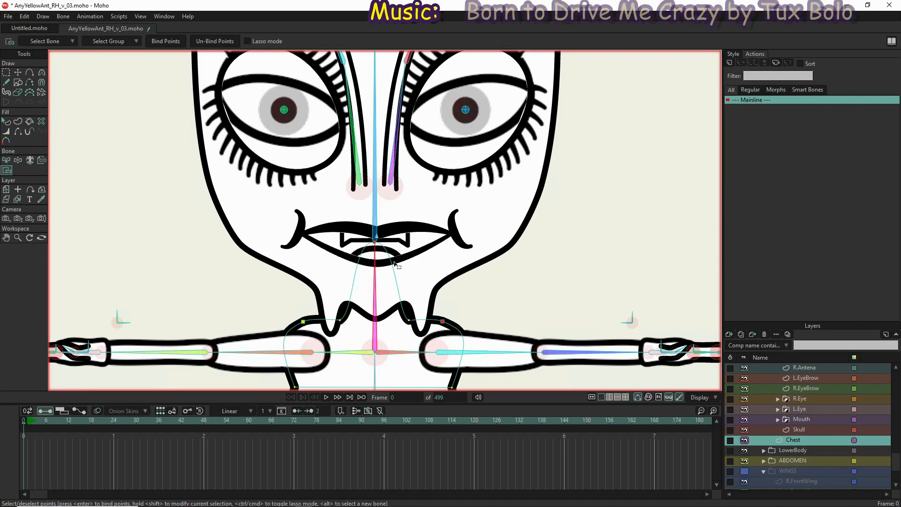
pyautogui.click(157, 41)
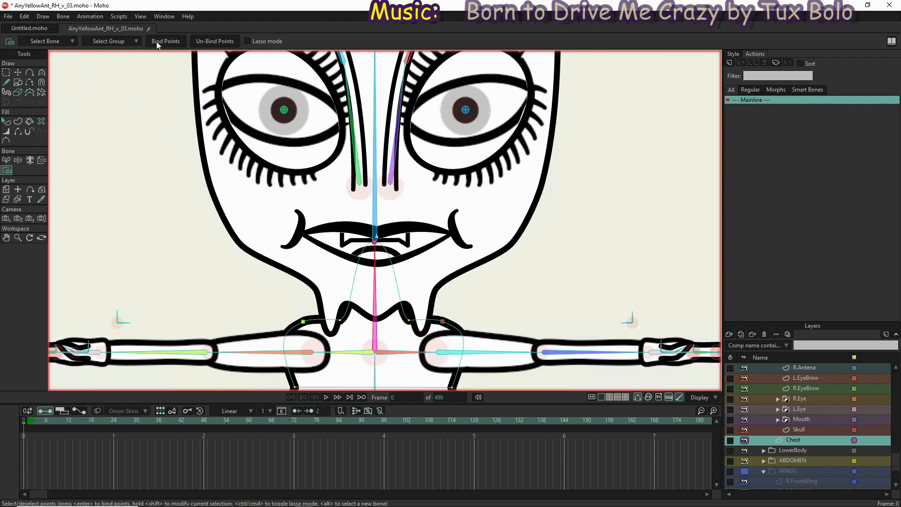
# Rotate the neck and left shoulder bones with Manipulate Bones to test the chest deformation
pyautogui.click(18, 160)
pyautogui.moveTo(367, 271); pyautogui.dragTo(381, 310)
pyautogui.moveTo(406, 362); pyautogui.dragTo(412, 337)
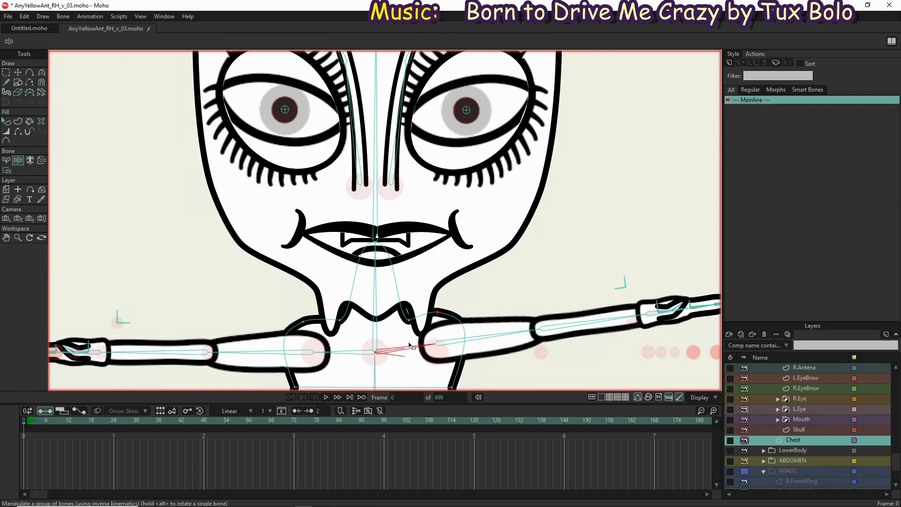
# Bind the chest's points at the base of the neck to the LShoulder and RShoulder bones on their respective sides
pyautogui.press('s')
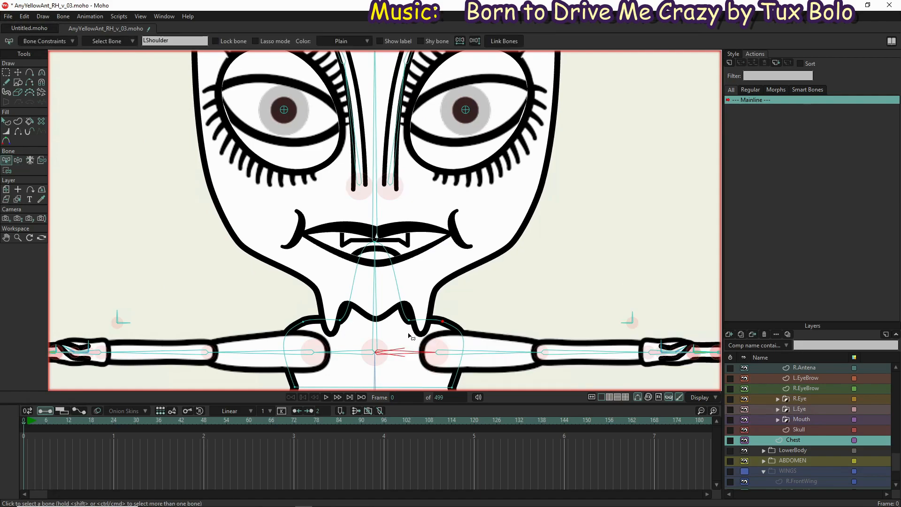
pyautogui.press('i')
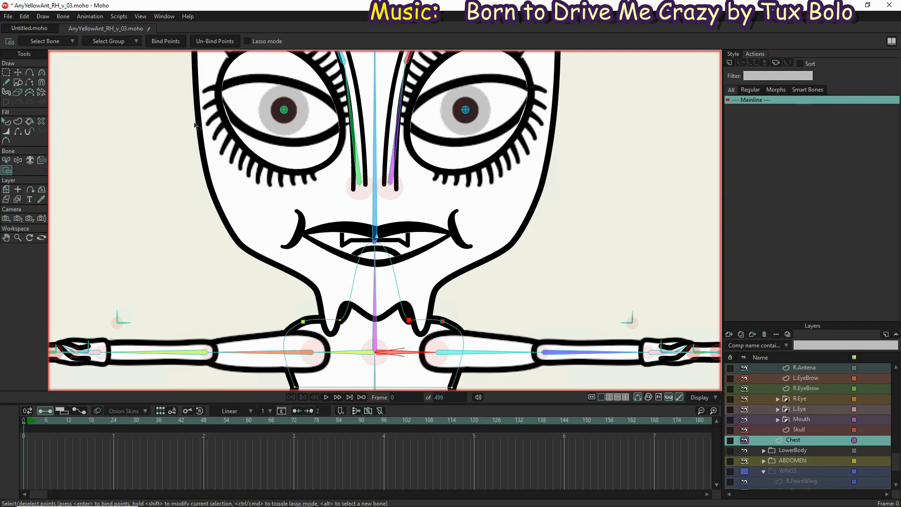
pyautogui.press('b')
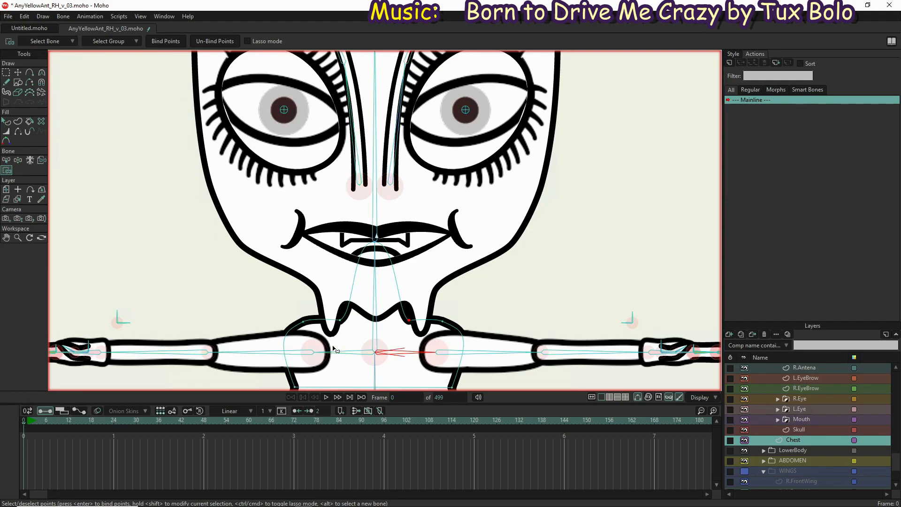
pyautogui.click(344, 351)
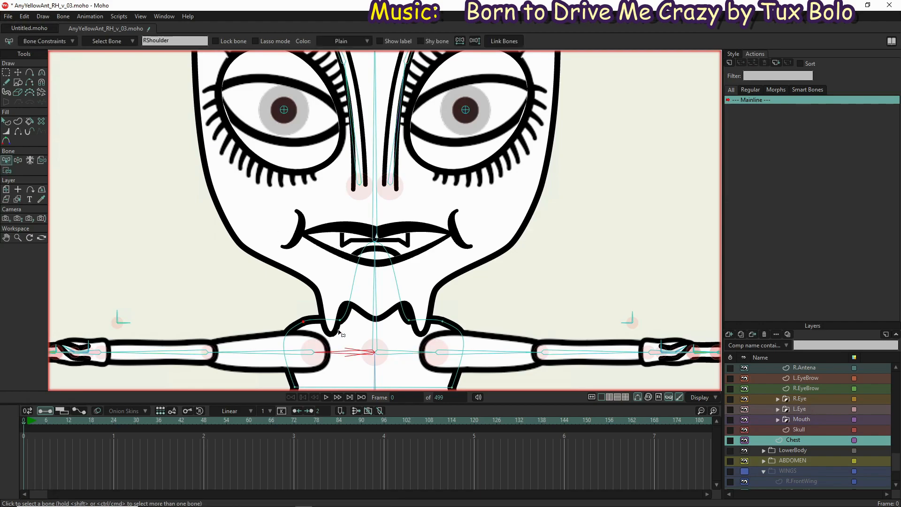
pyautogui.press('i')
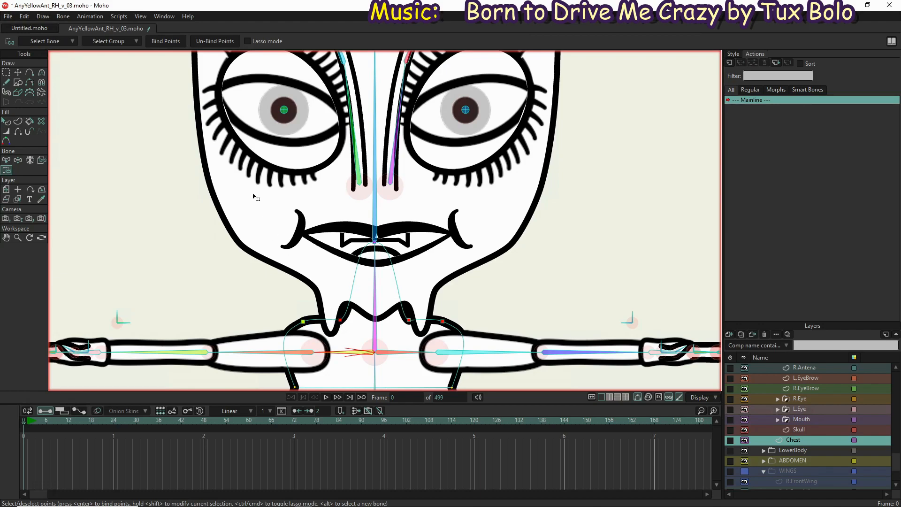
pyautogui.click(173, 41)
# Rotate both shoulder bones and the neck bone with Manipulate Bones to test the chest's shoulder bindings
pyautogui.click(18, 160)
pyautogui.moveTo(419, 346)
pyautogui.mouseDown()
pyautogui.moveTo(412, 361)
pyautogui.moveTo(422, 329)
pyautogui.moveTo(424, 357)
pyautogui.moveTo(419, 342)
pyautogui.mouseUp()
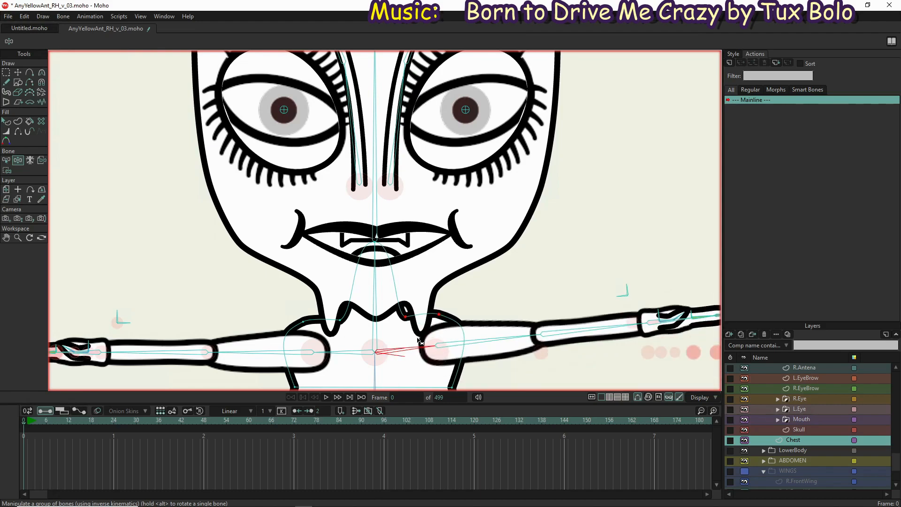
pyautogui.moveTo(348, 355); pyautogui.dragTo(322, 354)
pyautogui.moveTo(371, 288); pyautogui.dragTo(385, 228)
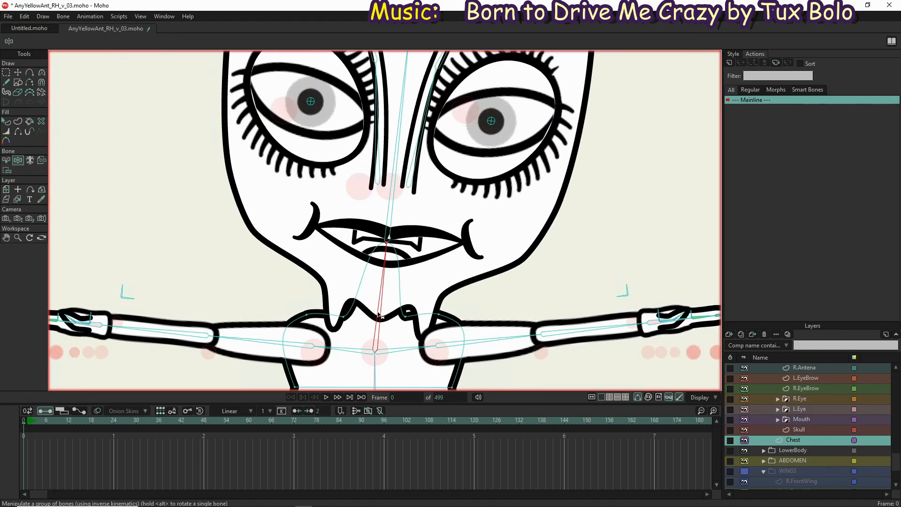
# Select the EveryYellowAnt bone layer and delete the keyframes at the start of its timeline
pyautogui.click(6, 73)
pyautogui.click(25, 40)
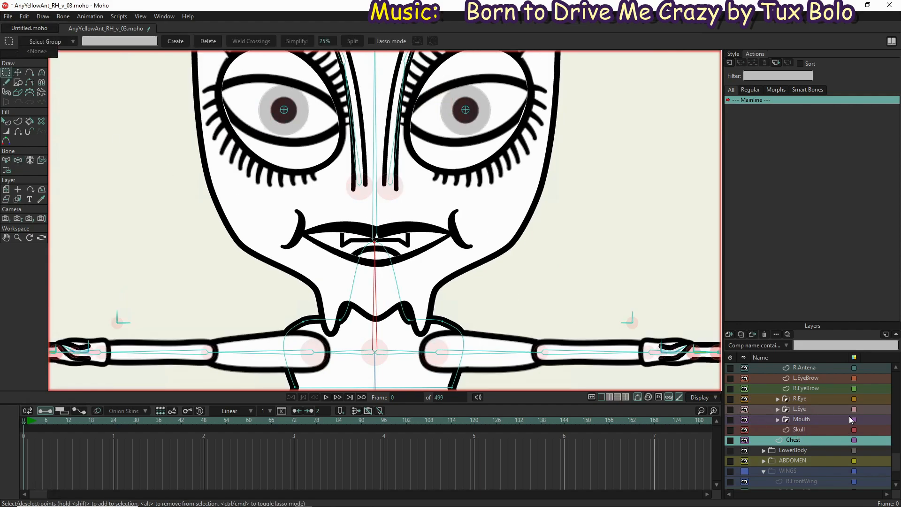
pyautogui.click(818, 367)
pyautogui.scroll(-5, 818, 367)
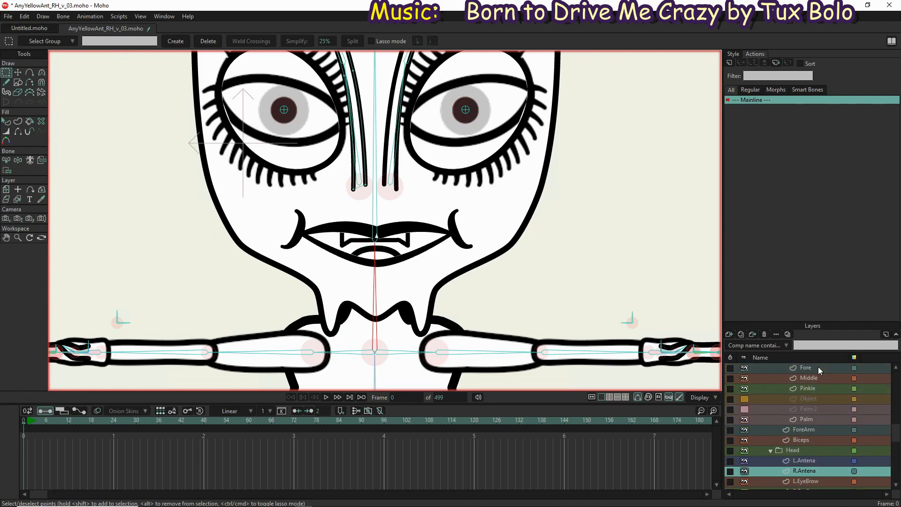
pyautogui.scroll(6, 818, 367)
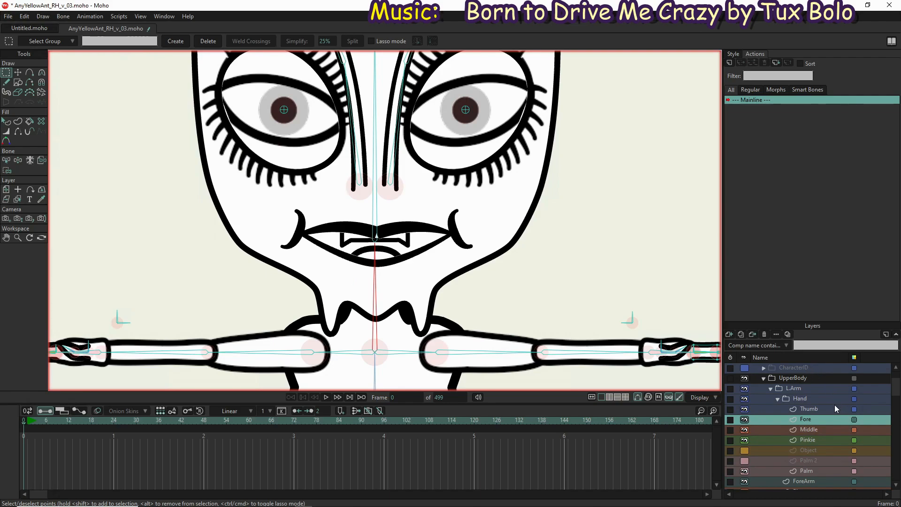
pyautogui.hotkey('alt', 'Up')
pyautogui.hotkey('alt', 'Up')
pyautogui.hotkey('alt', 'Up')
pyautogui.hotkey('alt', 'Up')
pyautogui.hotkey('alt', 'Up')
pyautogui.hotkey('alt', 'Up')
pyautogui.click(801, 367)
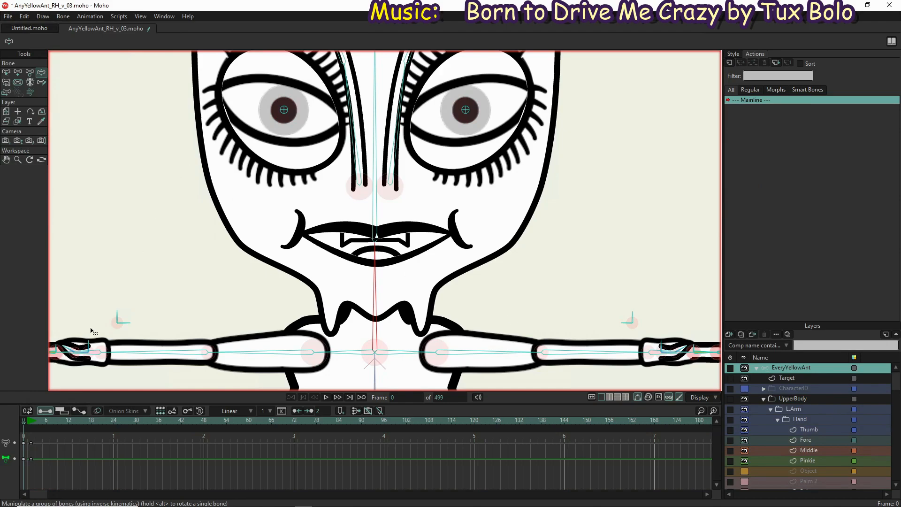
pyautogui.moveTo(40, 470); pyautogui.dragTo(1, 399)
pyautogui.press('Delete')
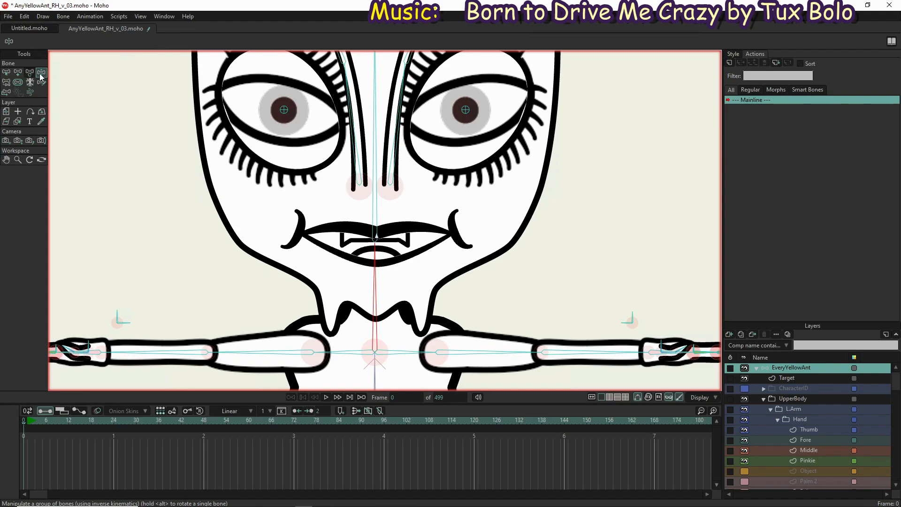
# Enable angle constraints on the Neck bone and limit its rotation to -45° and 45°
pyautogui.scroll(-1, 335, 259)
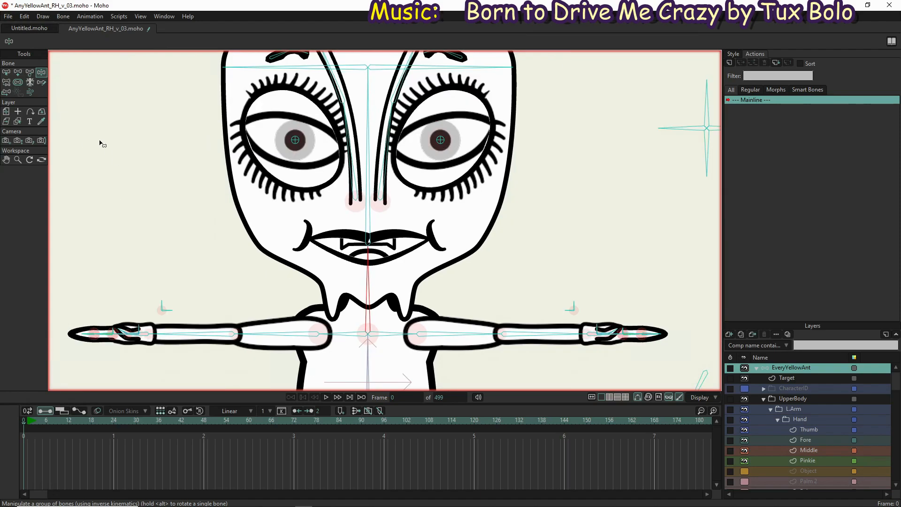
pyautogui.click(6, 72)
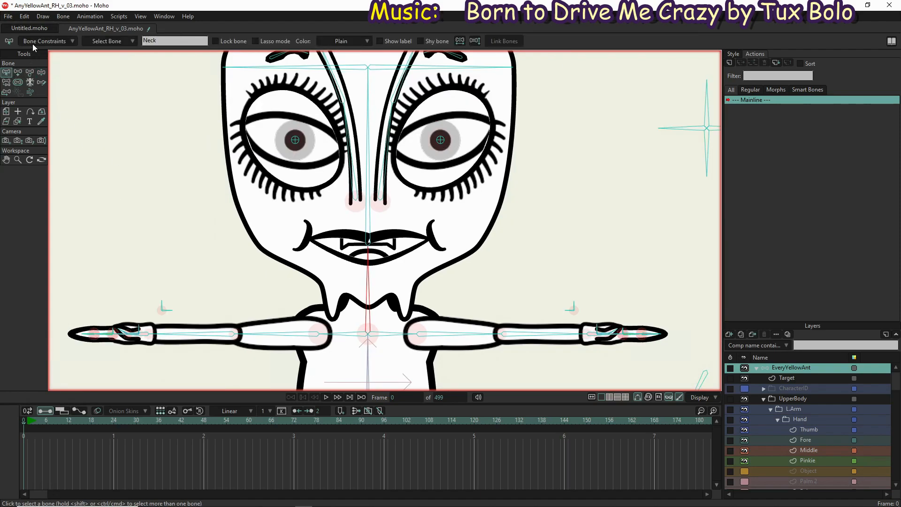
pyautogui.click(32, 42)
pyautogui.click(24, 69)
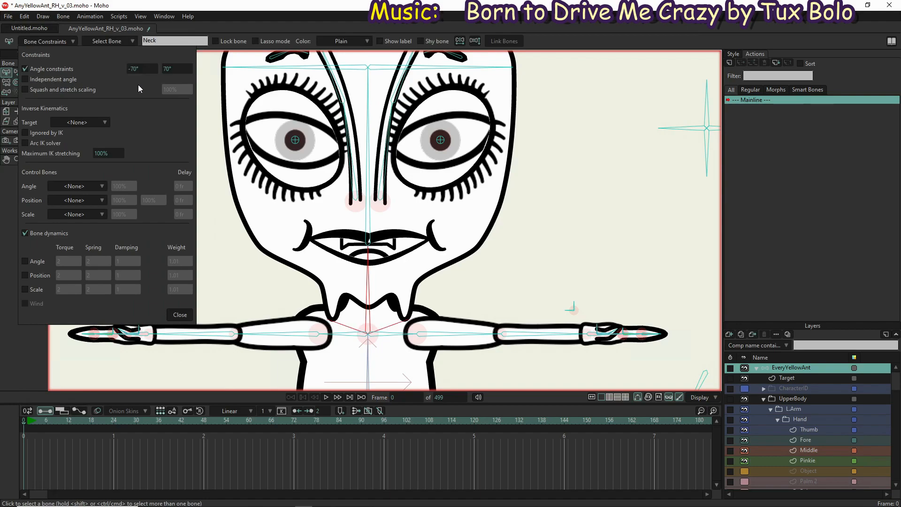
pyautogui.click(141, 69)
pyautogui.click(170, 69)
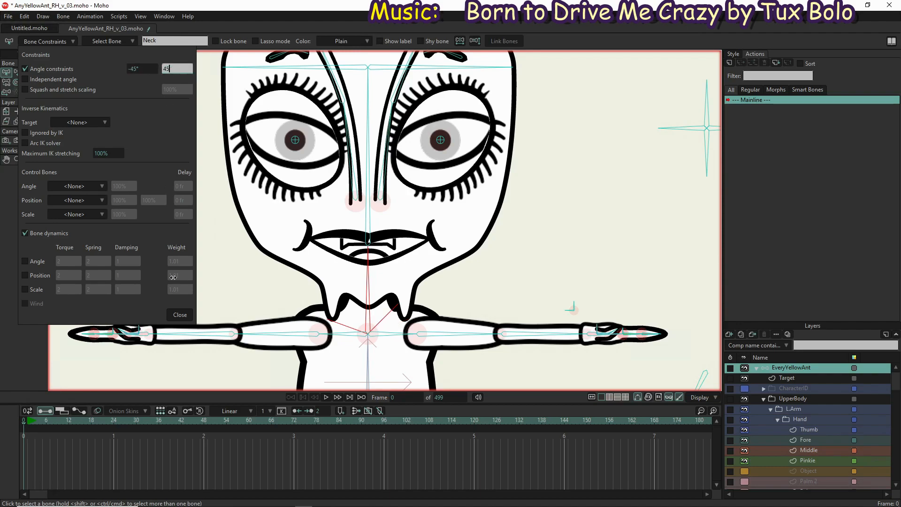
pyautogui.click(184, 316)
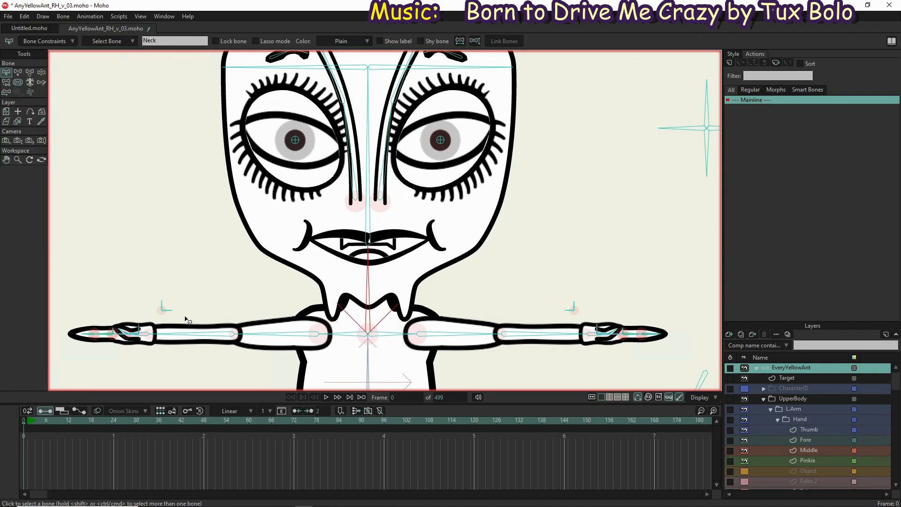
# Swing the neck with Manipulate Bones to test its angle limits, and raise one shoulder and upper arm to test the arm
pyautogui.click(40, 72)
pyautogui.moveTo(363, 270); pyautogui.dragTo(494, 273)
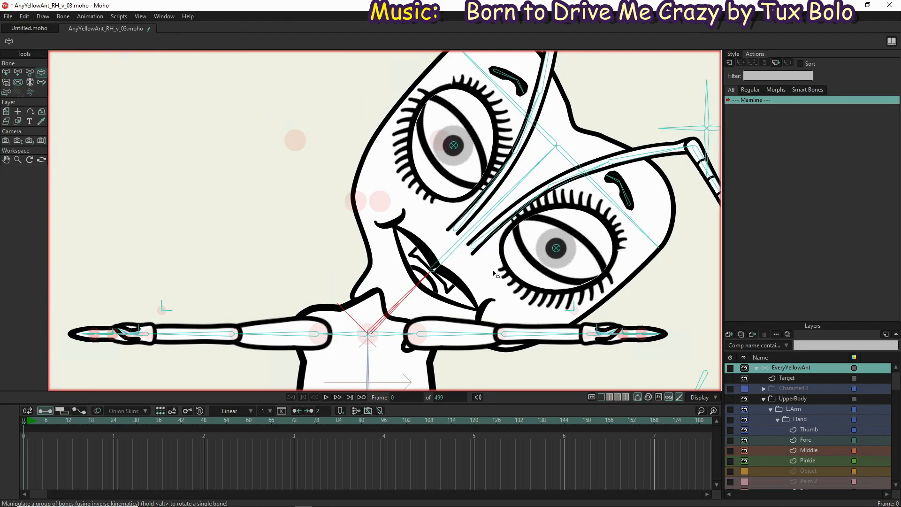
pyautogui.moveTo(464, 248); pyautogui.dragTo(506, 278)
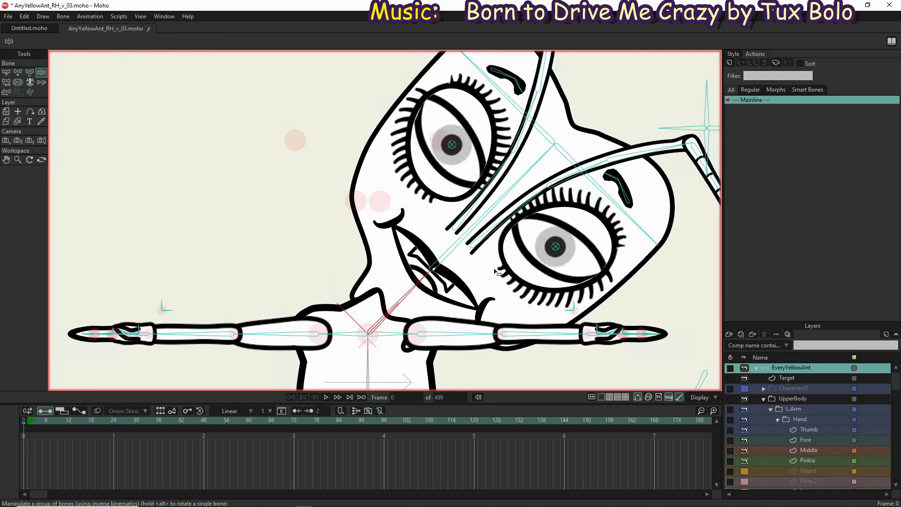
pyautogui.moveTo(340, 335); pyautogui.dragTo(372, 246)
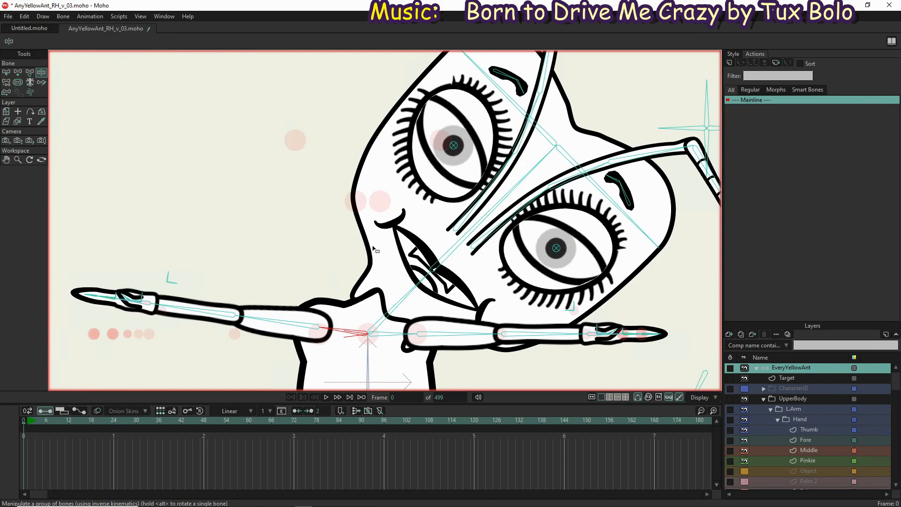
pyautogui.moveTo(254, 327); pyautogui.dragTo(289, 264)
pyautogui.moveTo(471, 216); pyautogui.dragTo(339, 211)
# Pose both arms and the torso bone with Manipulate Bones to test the deformation of the whole upper body
pyautogui.scroll(-5, 352, 215)
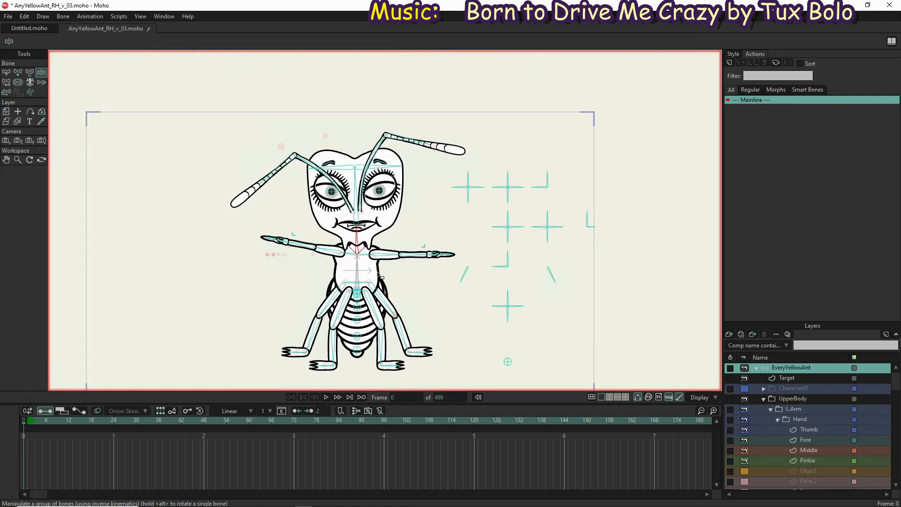
pyautogui.moveTo(391, 251)
pyautogui.mouseDown()
pyautogui.moveTo(384, 210)
pyautogui.moveTo(398, 234)
pyautogui.mouseUp()
pyautogui.moveTo(308, 247); pyautogui.dragTo(287, 261)
pyautogui.moveTo(355, 268)
pyautogui.mouseDown()
pyautogui.moveTo(381, 274)
pyautogui.moveTo(331, 253)
pyautogui.moveTo(356, 255)
pyautogui.moveTo(346, 259)
pyautogui.moveTo(365, 266)
pyautogui.moveTo(352, 257)
pyautogui.mouseUp()
# Bind the Chest layer's two lower side points to the Torso bone and test the binding by rotating that bone
pyautogui.scroll(-2, 777, 471)
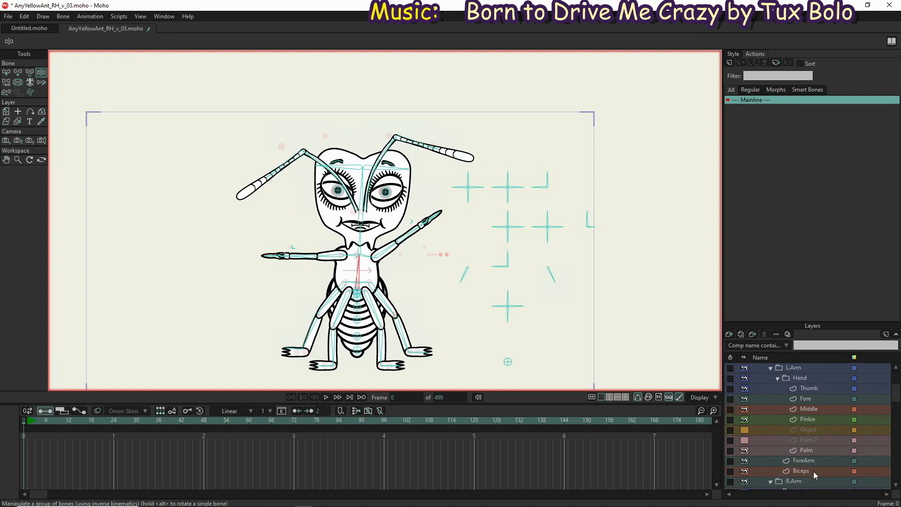
pyautogui.scroll(-3, 813, 471)
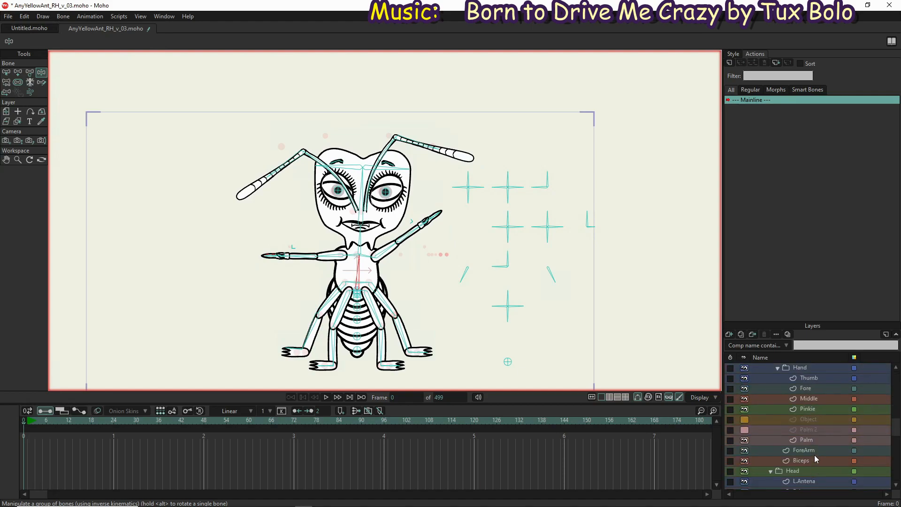
pyautogui.scroll(-4, 815, 455)
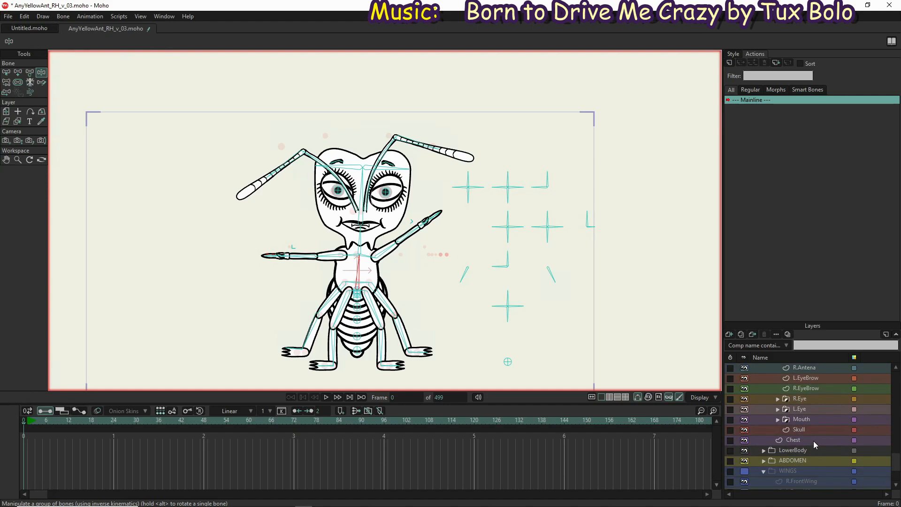
pyautogui.click(813, 441)
pyautogui.scroll(3, 344, 284)
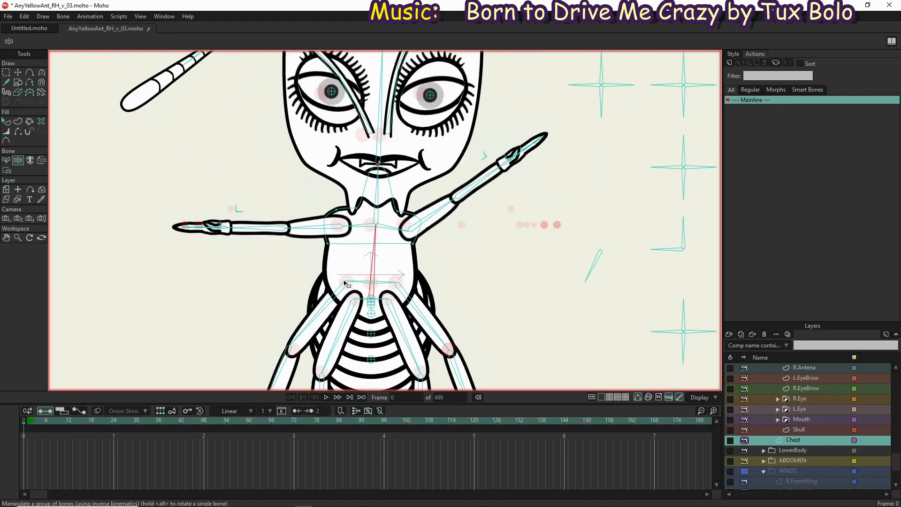
pyautogui.scroll(2, 345, 284)
pyautogui.press('b')
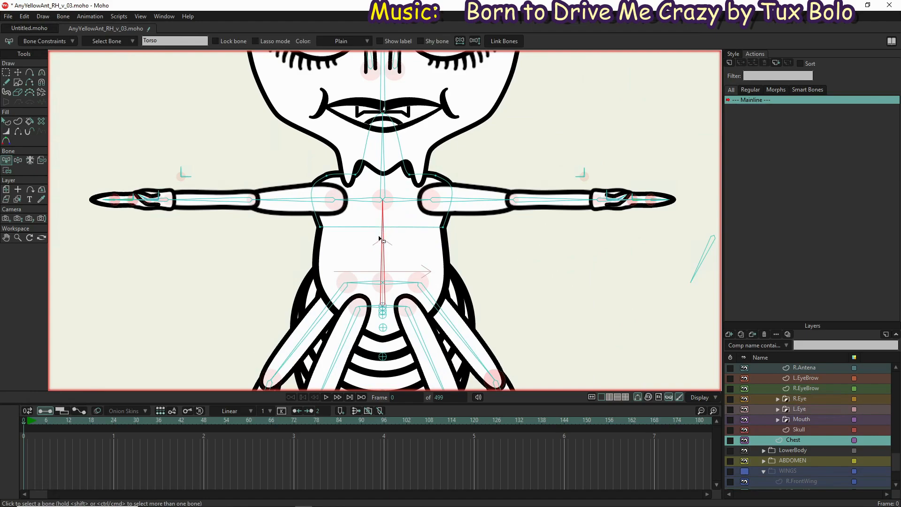
pyautogui.press('i')
pyautogui.moveTo(301, 220); pyautogui.dragTo(468, 251)
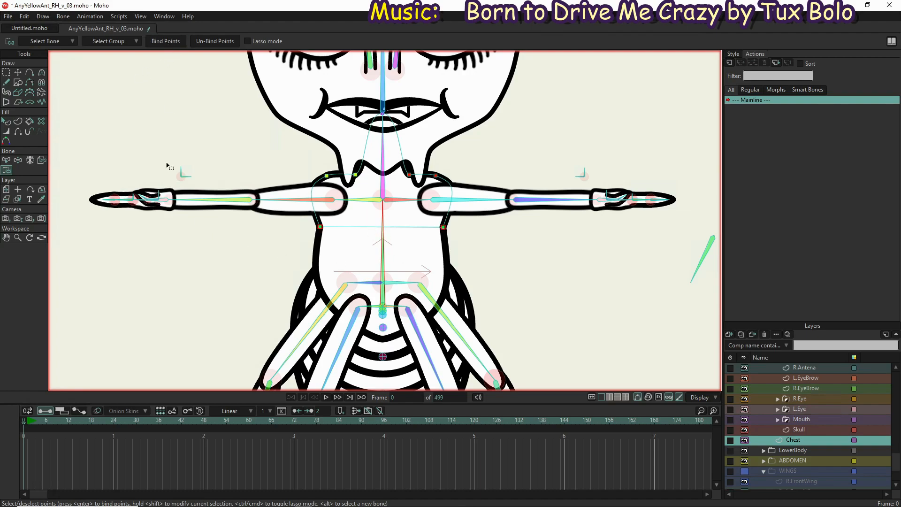
pyautogui.click(18, 160)
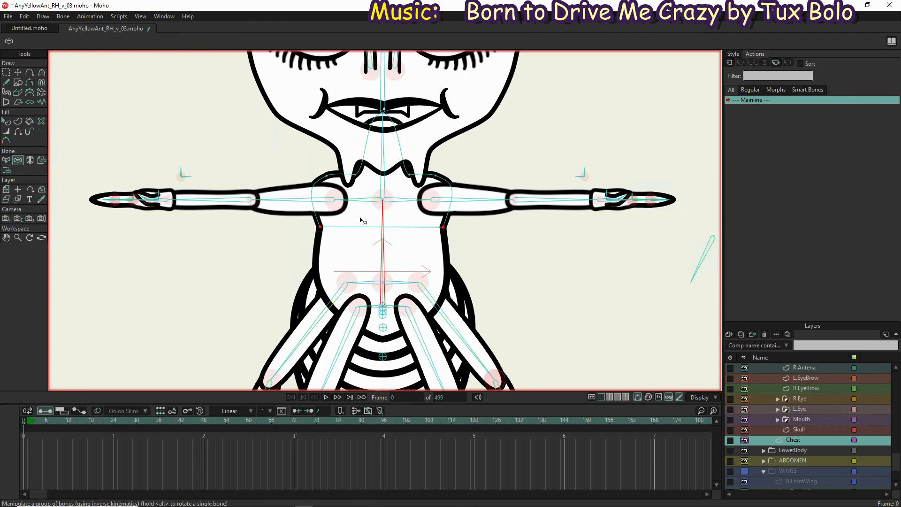
pyautogui.moveTo(379, 234)
pyautogui.mouseDown()
pyautogui.moveTo(465, 244)
pyautogui.moveTo(362, 227)
pyautogui.moveTo(313, 239)
pyautogui.moveTo(371, 214)
pyautogui.moveTo(437, 233)
pyautogui.moveTo(358, 214)
pyautogui.moveTo(382, 221)
pyautogui.mouseUp()
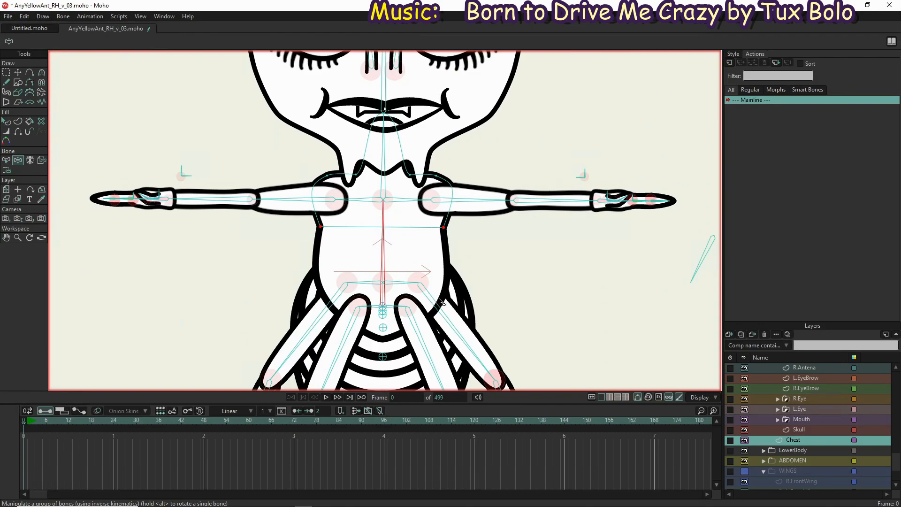
# Expand the LowerBody group and select its Thorax layer
pyautogui.scroll(-3, 777, 428)
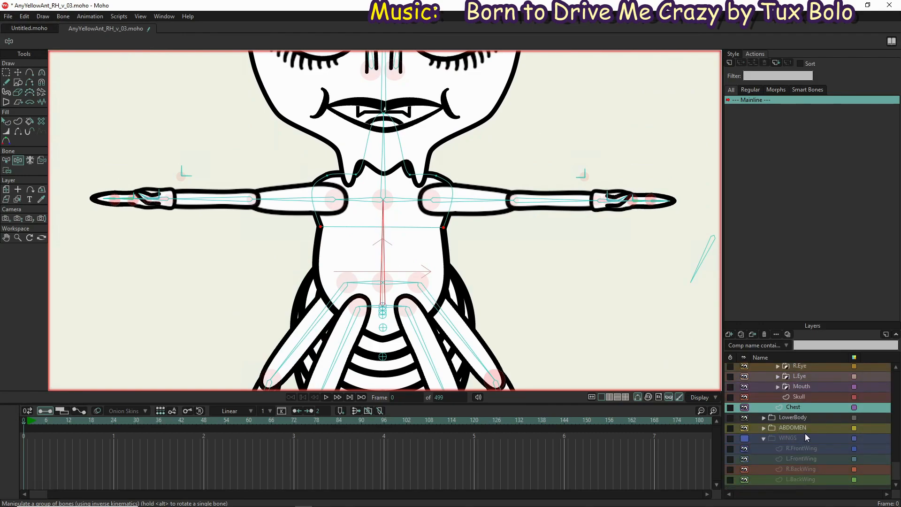
pyautogui.click(763, 418)
pyautogui.scroll(-3, 808, 441)
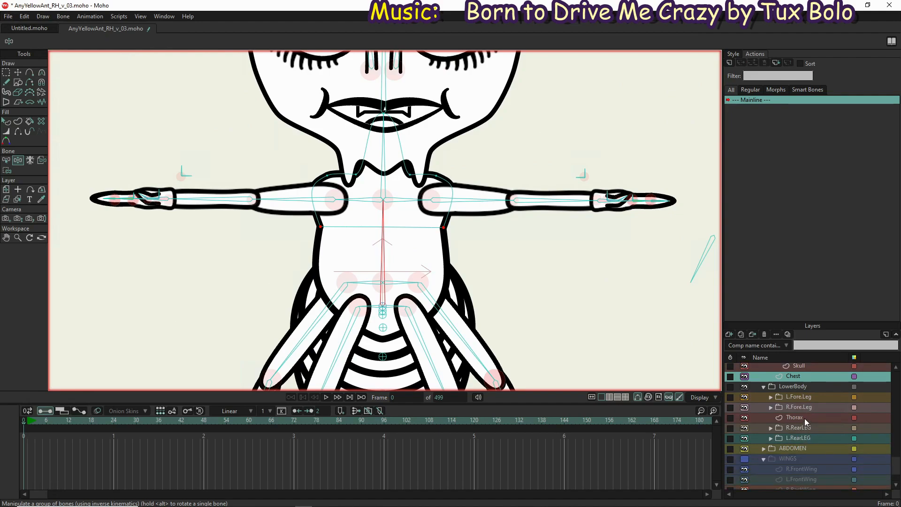
pyautogui.click(804, 418)
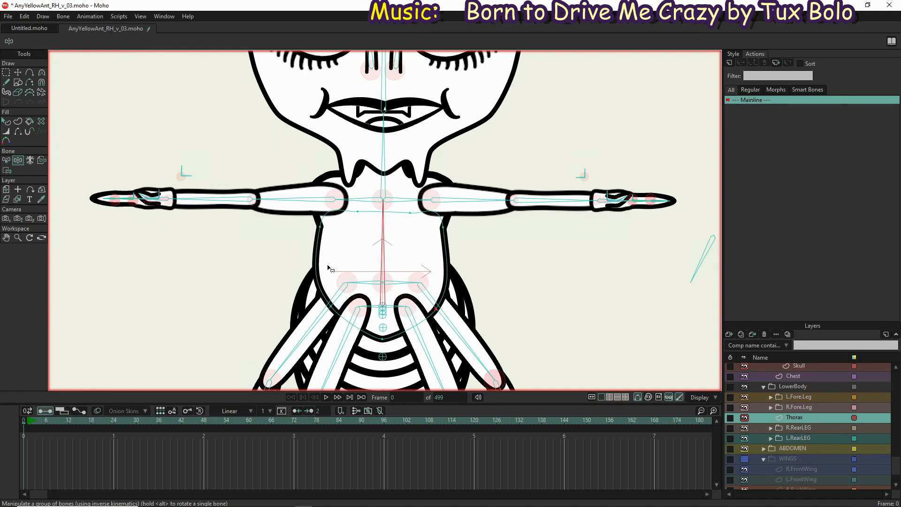
# Bind the whole Thorax layer to the Torso bone with Bind Layer, and rotate that bone to test the binding
pyautogui.click(41, 160)
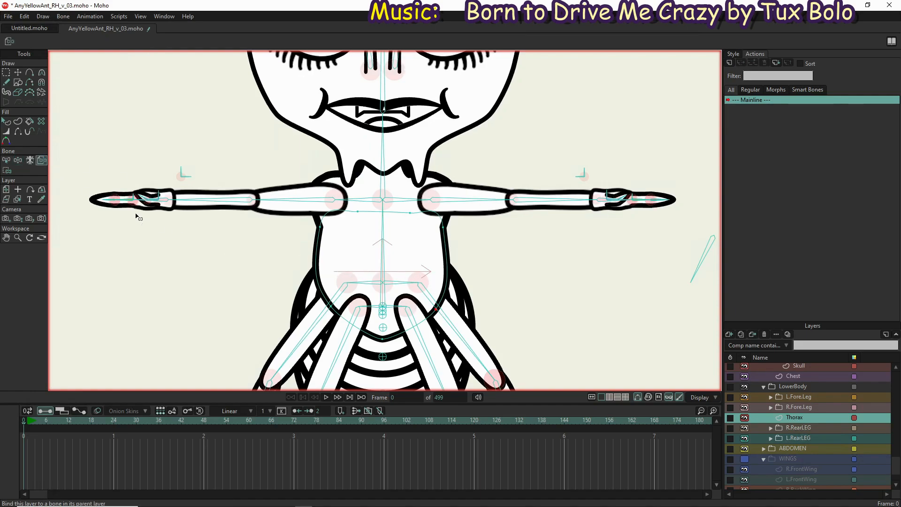
pyautogui.click(384, 264)
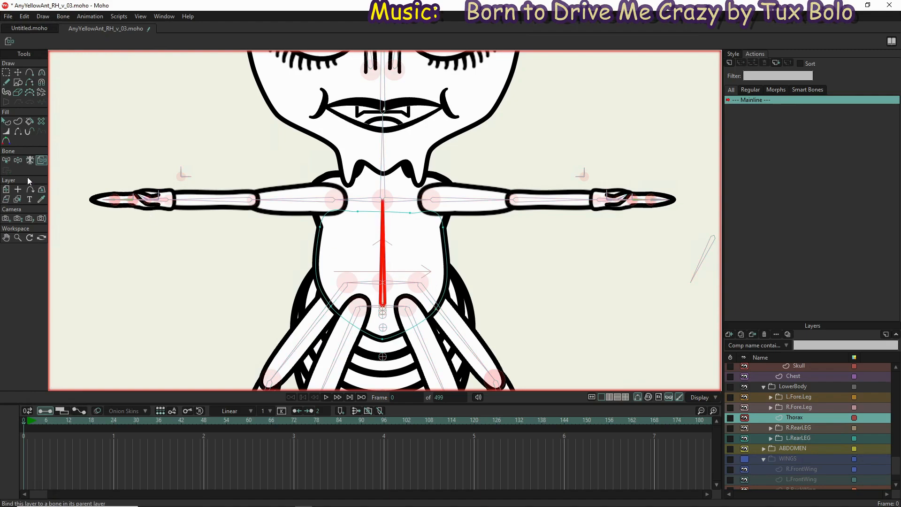
pyautogui.click(18, 161)
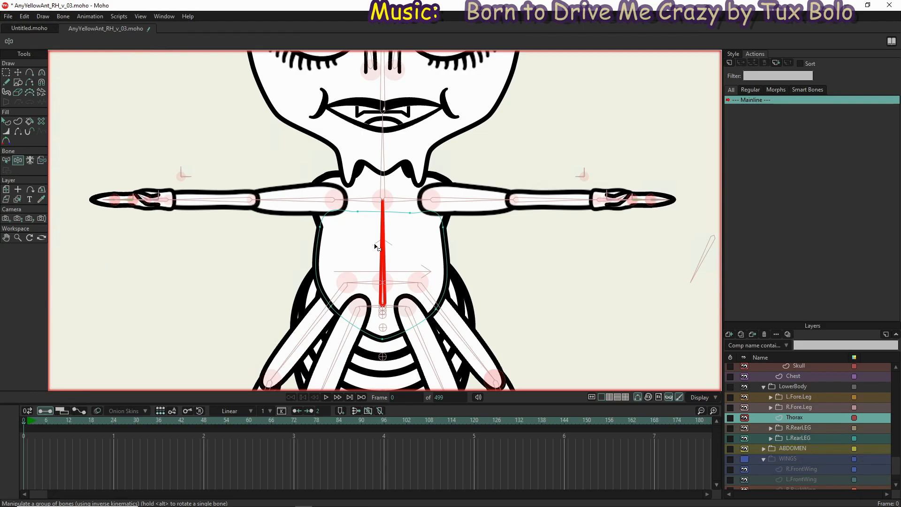
pyautogui.moveTo(384, 220); pyautogui.dragTo(370, 209)
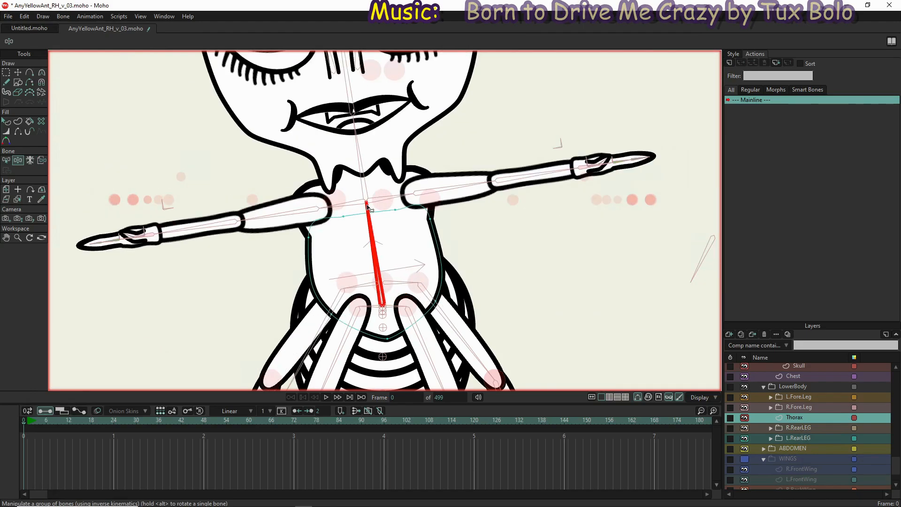
pyautogui.moveTo(236, 225); pyautogui.dragTo(432, 227)
pyautogui.moveTo(358, 204); pyautogui.dragTo(387, 252)
# Select the TLHip bone and reparent it to the Torso bone in the EveryYellowAnt bone layer
pyautogui.scroll(3, 408, 304)
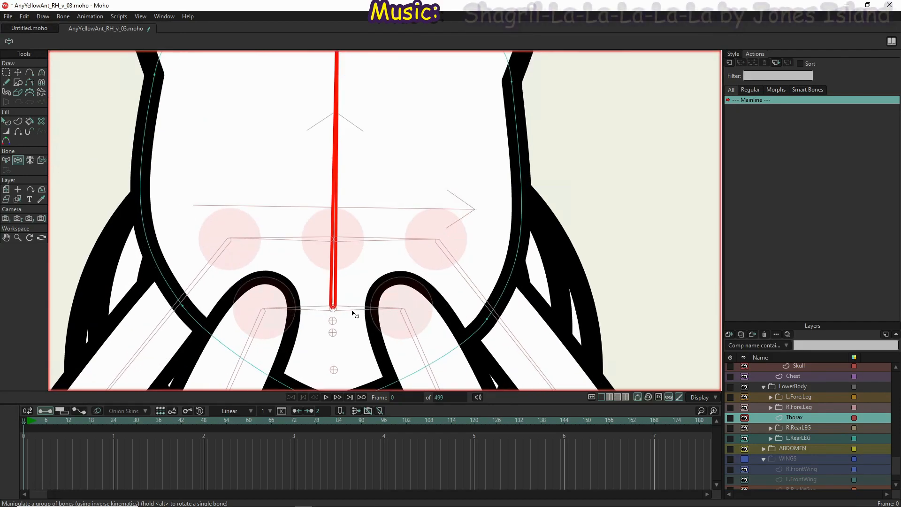
pyautogui.press('z')
pyautogui.click(388, 242)
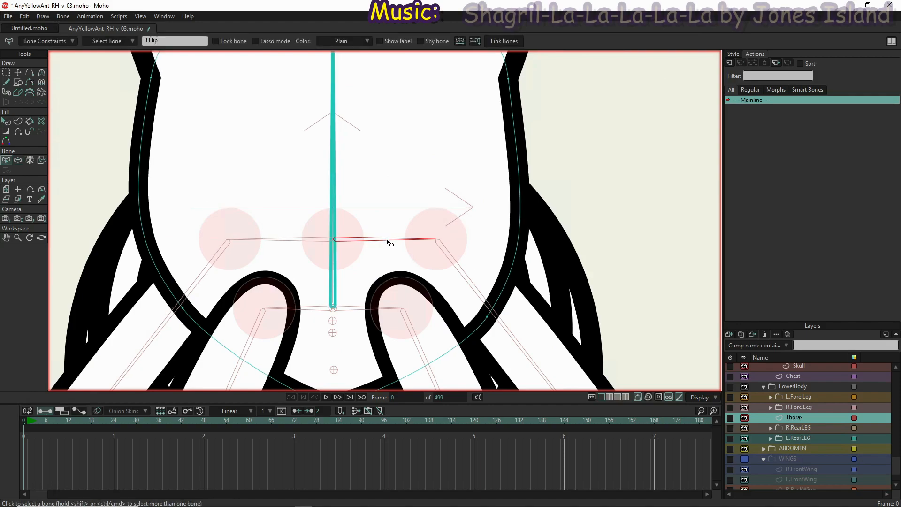
pyautogui.press('p')
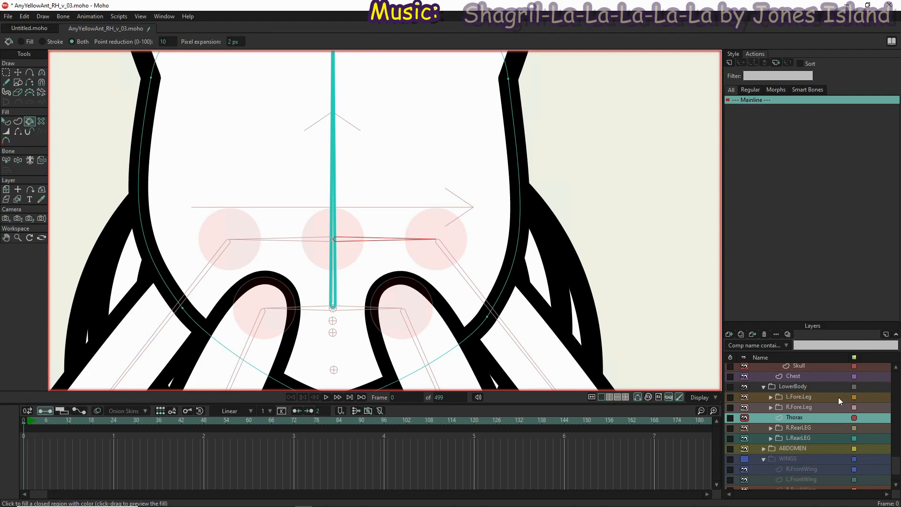
pyautogui.scroll(10, 837, 395)
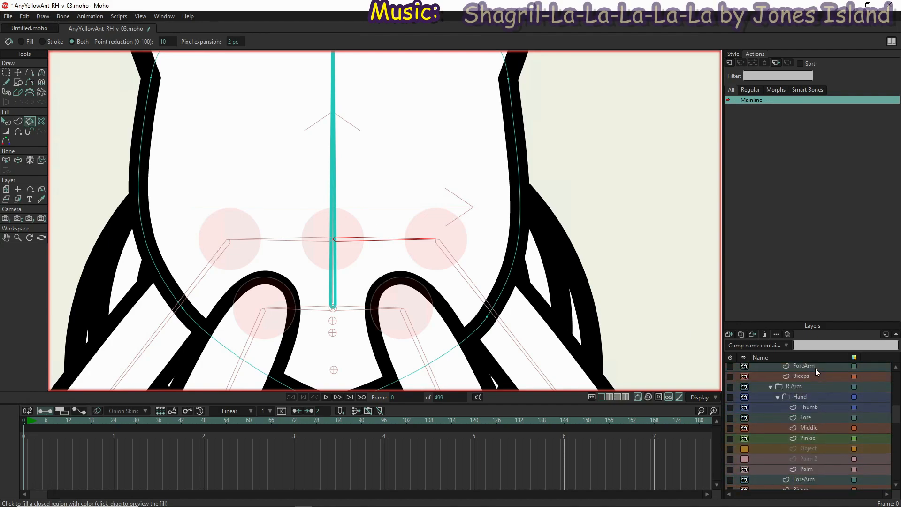
pyautogui.scroll(5, 815, 368)
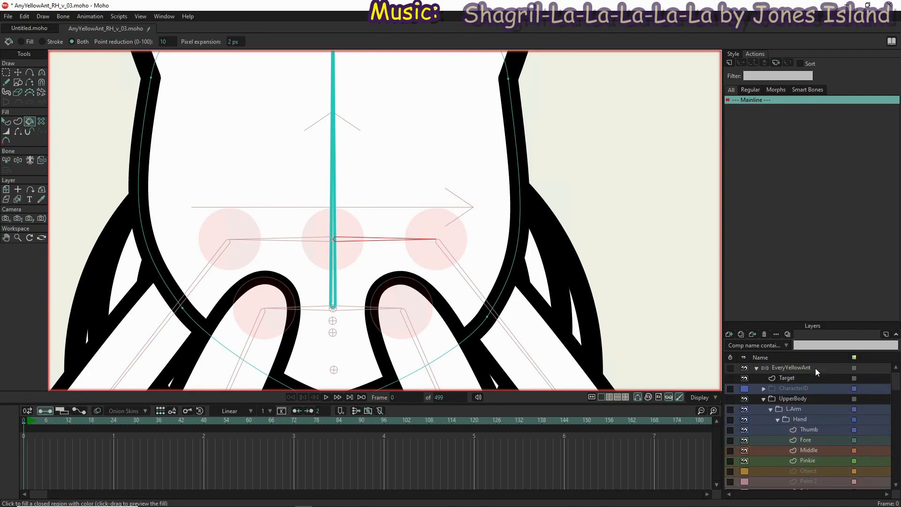
pyautogui.click(815, 367)
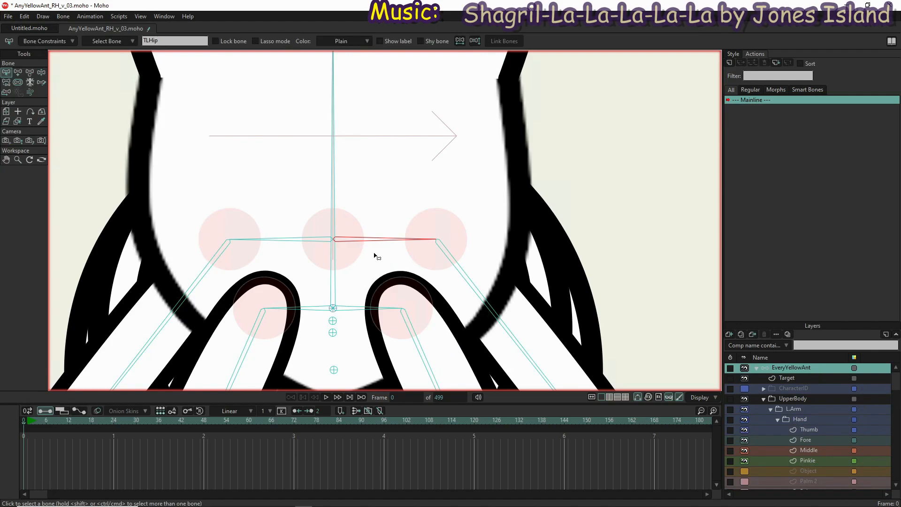
pyautogui.press('p')
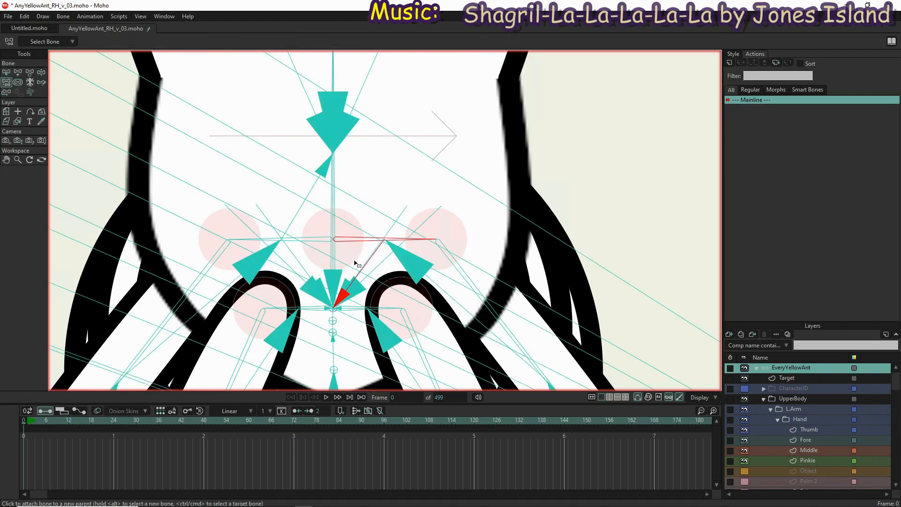
pyautogui.click(333, 203)
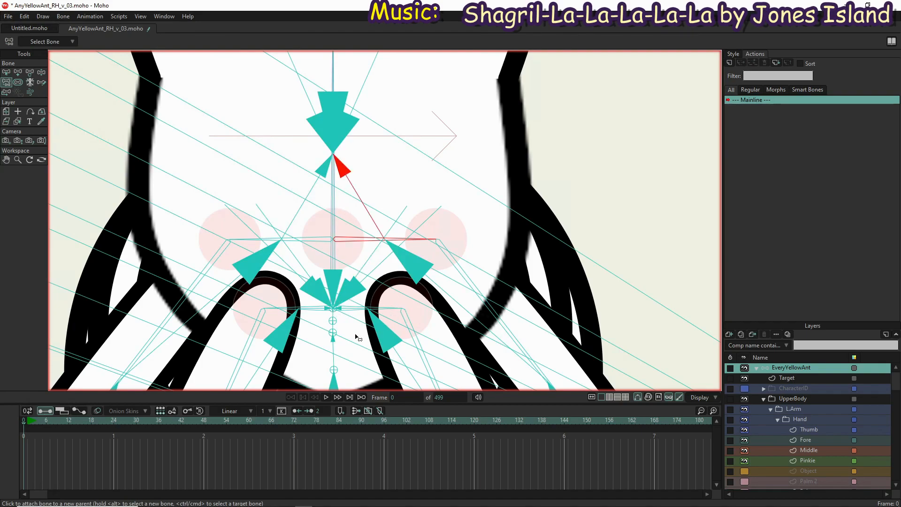
# Reparent the BLHip and BRHip bones to the Torso bone
pyautogui.press('b')
pyautogui.click(356, 308)
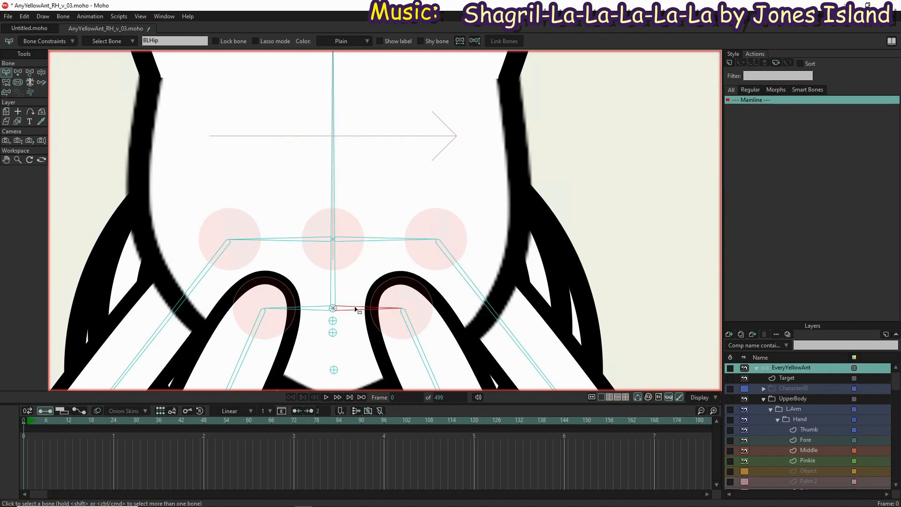
pyautogui.press('p')
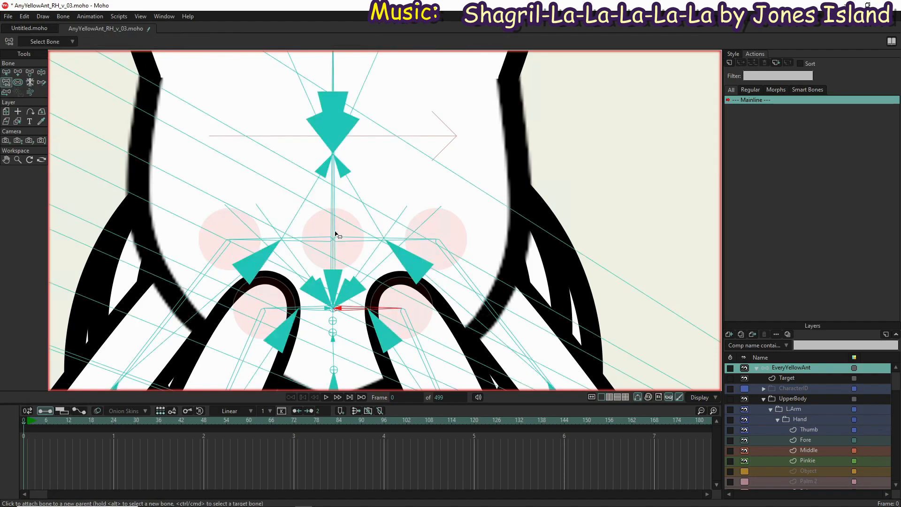
pyautogui.click(332, 203)
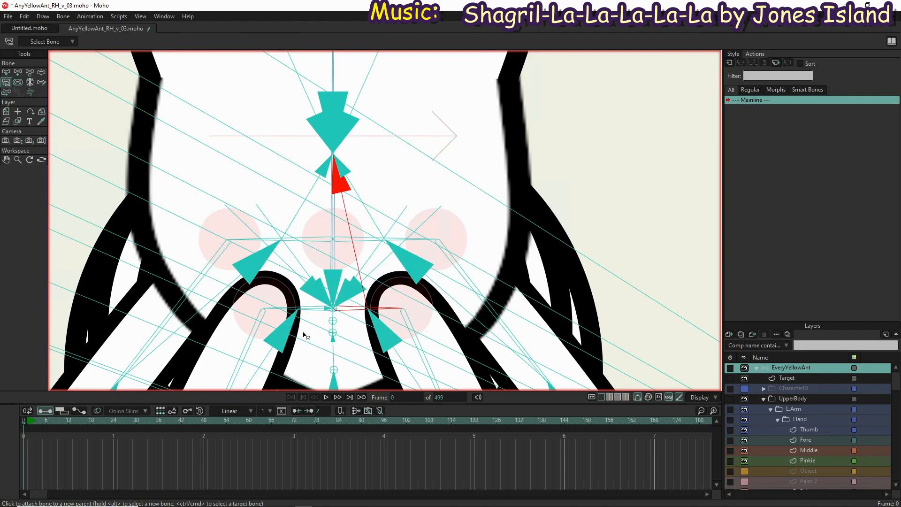
pyautogui.press('b')
pyautogui.click(308, 308)
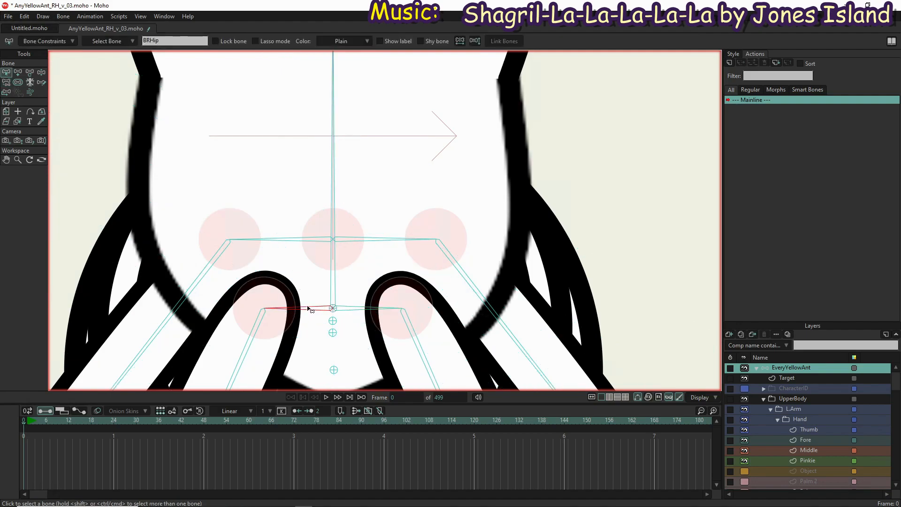
pyautogui.press('p')
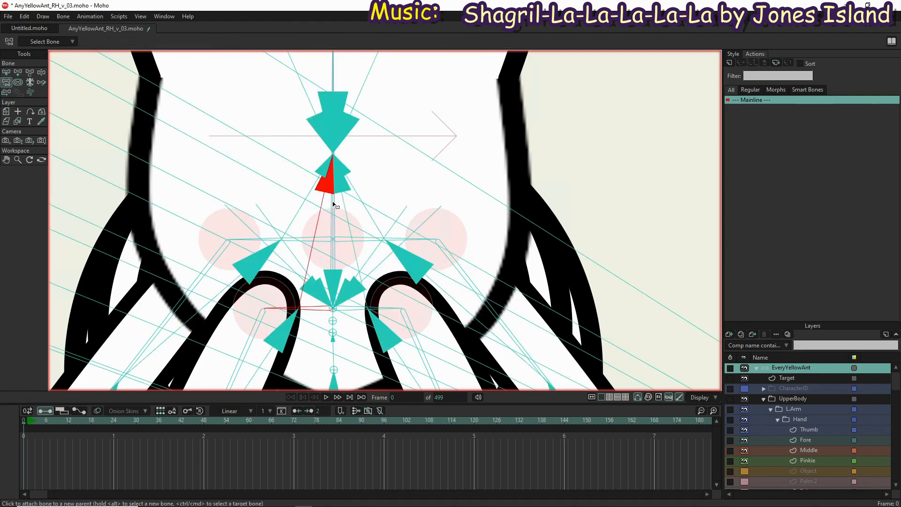
# Swing the torso and hip area with Manipulate Bones to test the new parenting
pyautogui.scroll(-5, 334, 304)
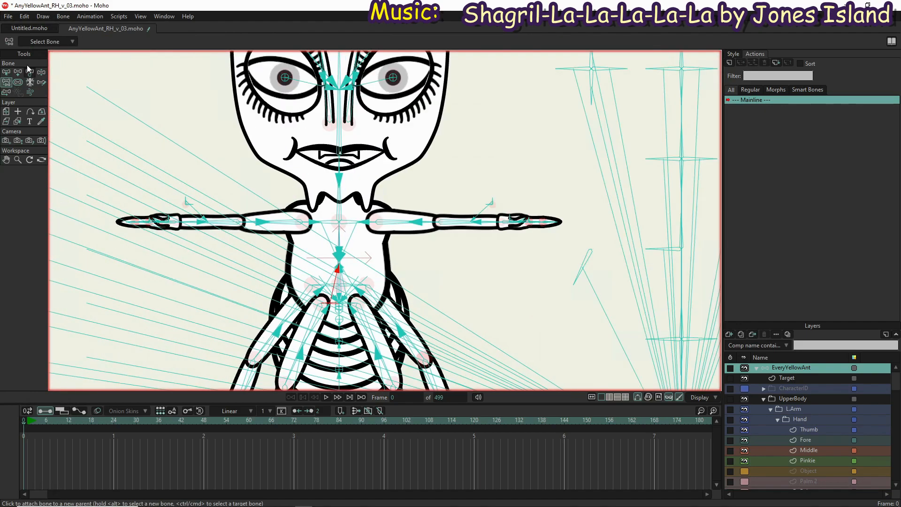
pyautogui.click(41, 72)
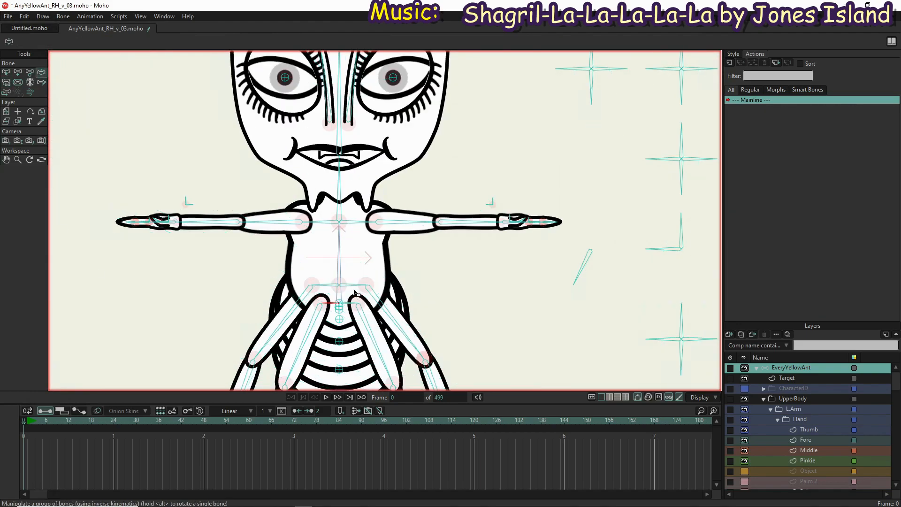
pyautogui.moveTo(336, 244); pyautogui.dragTo(351, 281)
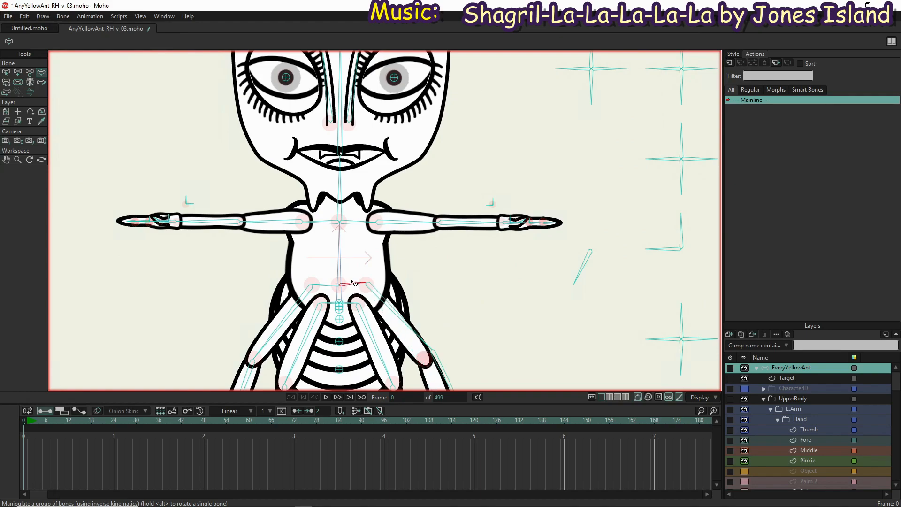
pyautogui.click(355, 220)
pyautogui.click(30, 72)
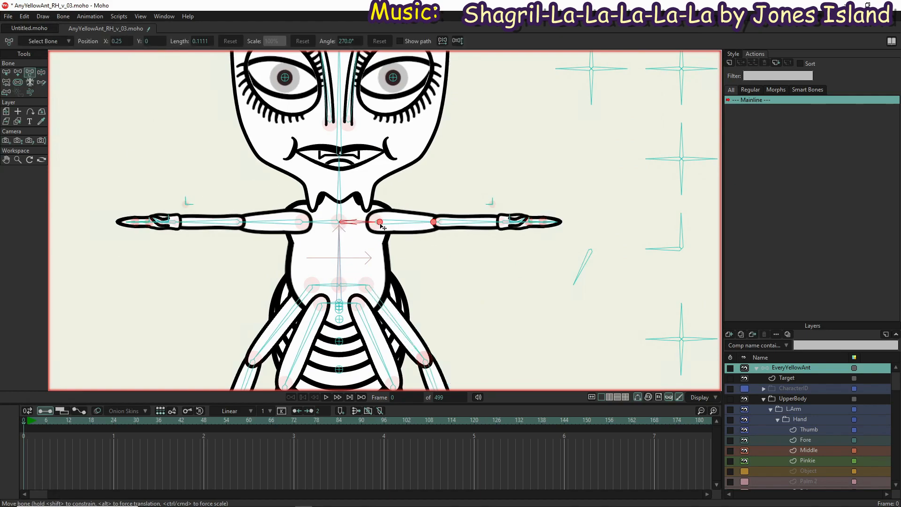
pyautogui.moveTo(370, 224)
pyautogui.mouseDown()
pyautogui.moveTo(398, 214)
pyautogui.moveTo(361, 224)
pyautogui.mouseUp()
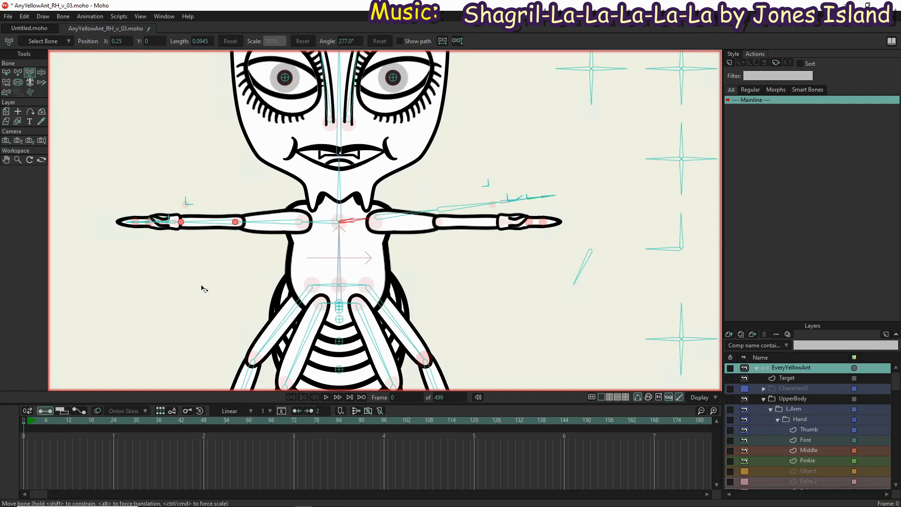
pyautogui.hotkey('ctrl', 'z')
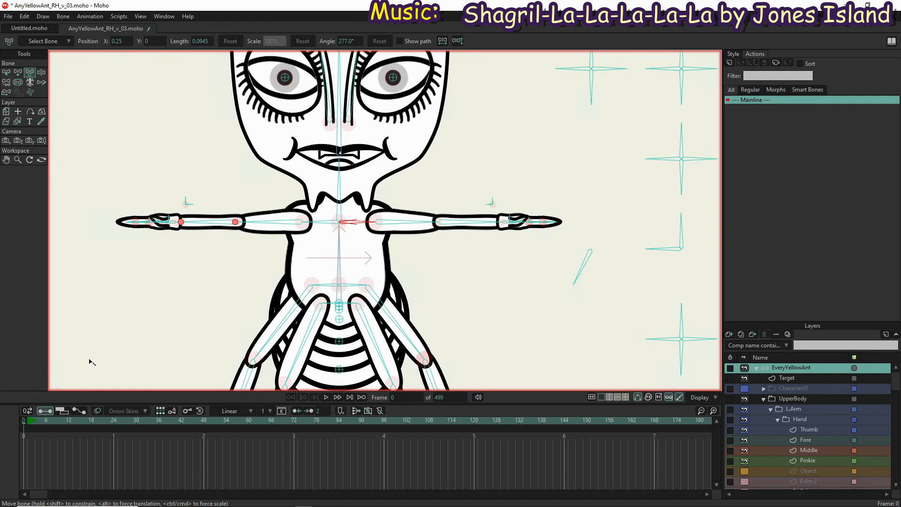
pyautogui.hotkey('ctrl', 'z')
# On frame 1, move the tip of the character's left shoulder bone with Transform Bone to test the chest and arm deformation
pyautogui.click(29, 424)
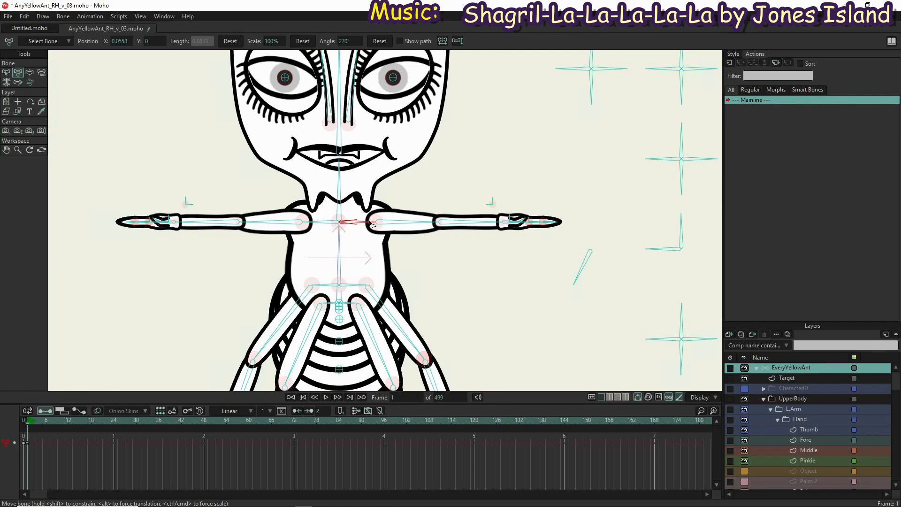
pyautogui.moveTo(371, 224)
pyautogui.mouseDown()
pyautogui.moveTo(409, 221)
pyautogui.moveTo(366, 221)
pyautogui.mouseUp()
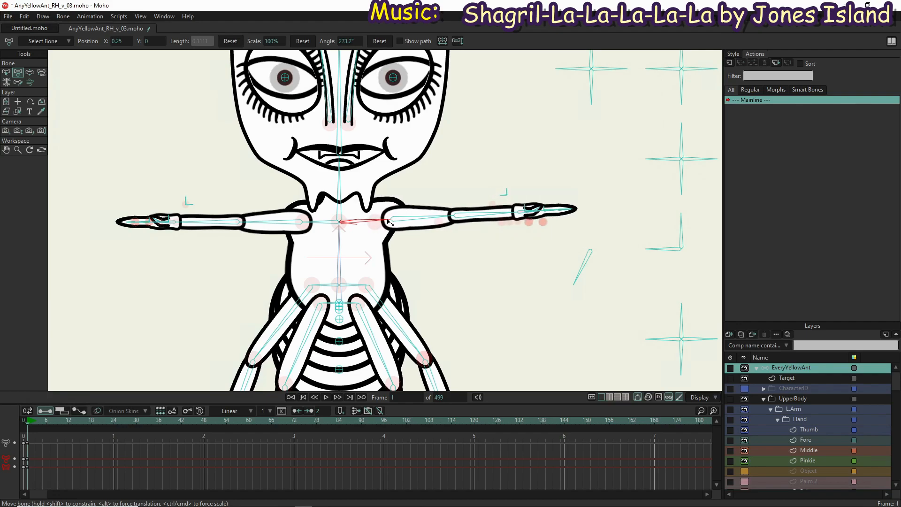
pyautogui.moveTo(382, 224)
pyautogui.mouseDown()
pyautogui.moveTo(395, 224)
pyautogui.moveTo(370, 222)
pyautogui.mouseUp()
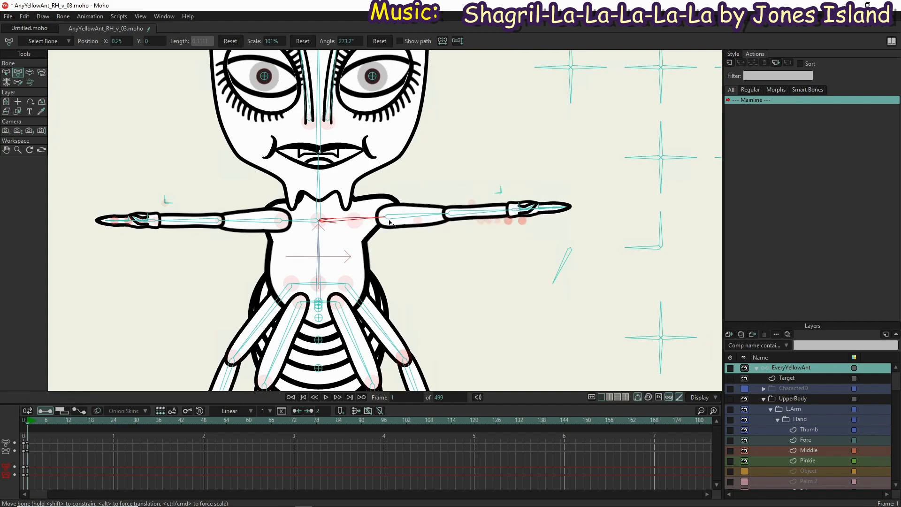
pyautogui.moveTo(397, 222); pyautogui.dragTo(343, 224)
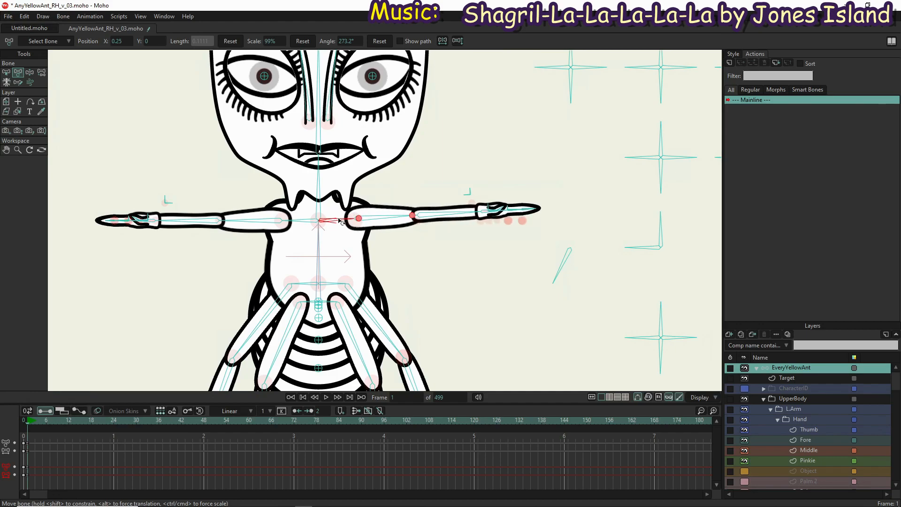
pyautogui.moveTo(343, 225); pyautogui.dragTo(345, 222)
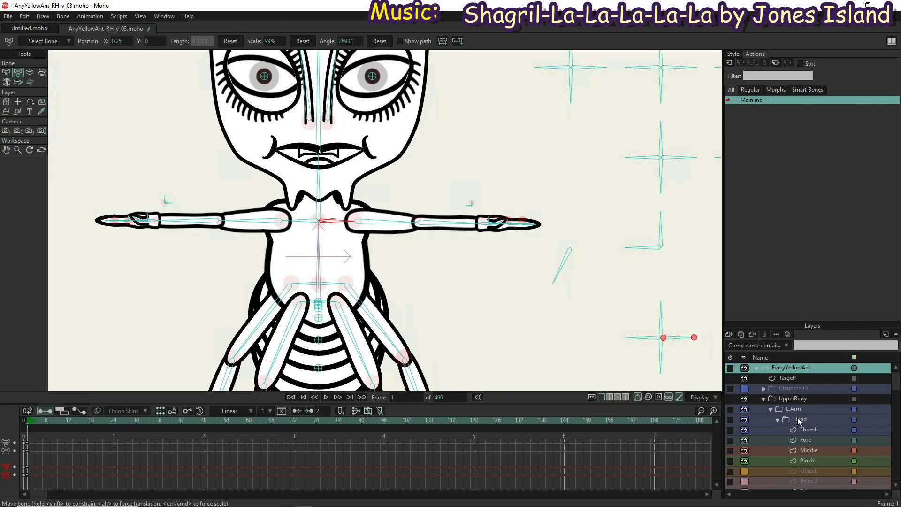
# On frame 0, bind the four upper points of the Chest layer to the Neck bone
pyautogui.scroll(-3, 804, 433)
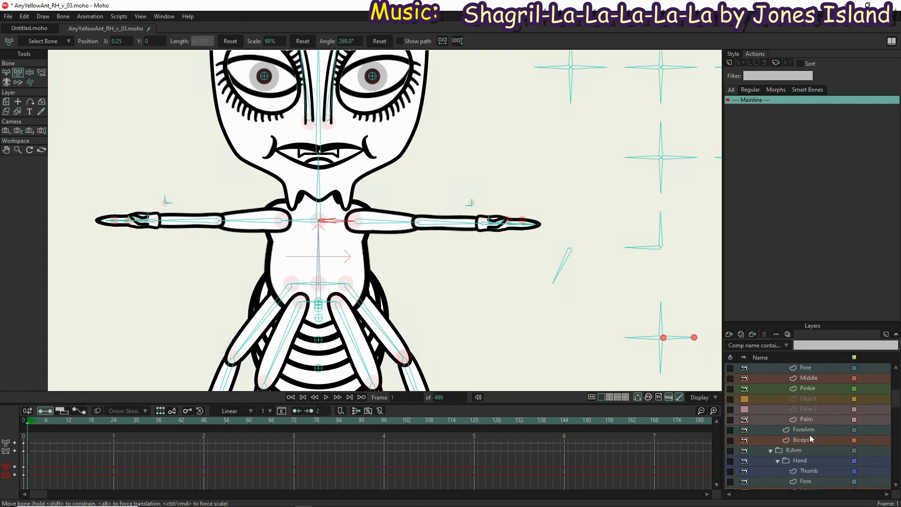
pyautogui.scroll(-5, 811, 435)
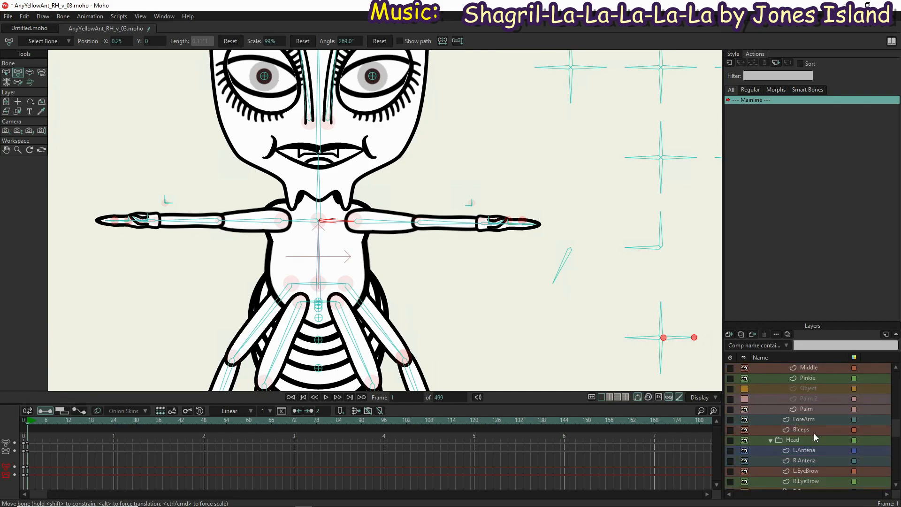
pyautogui.scroll(-3, 814, 433)
pyautogui.scroll(-1, 814, 437)
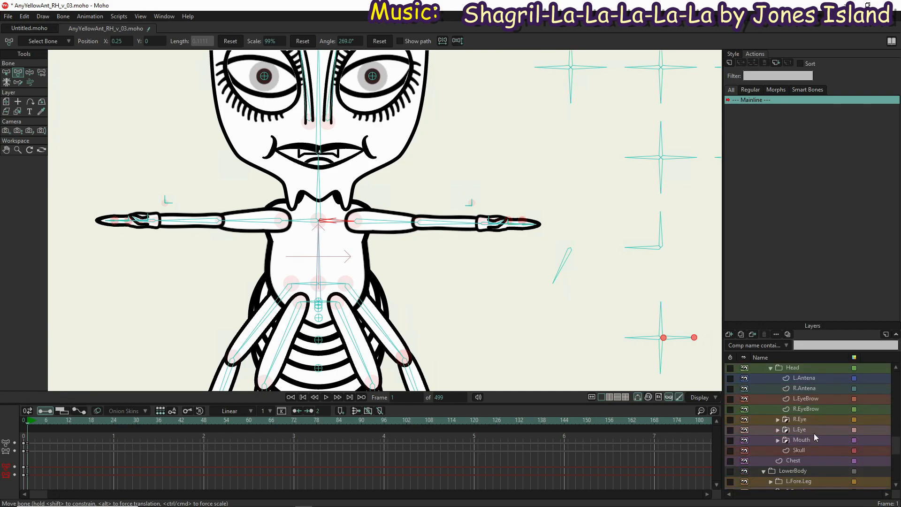
pyautogui.click(800, 461)
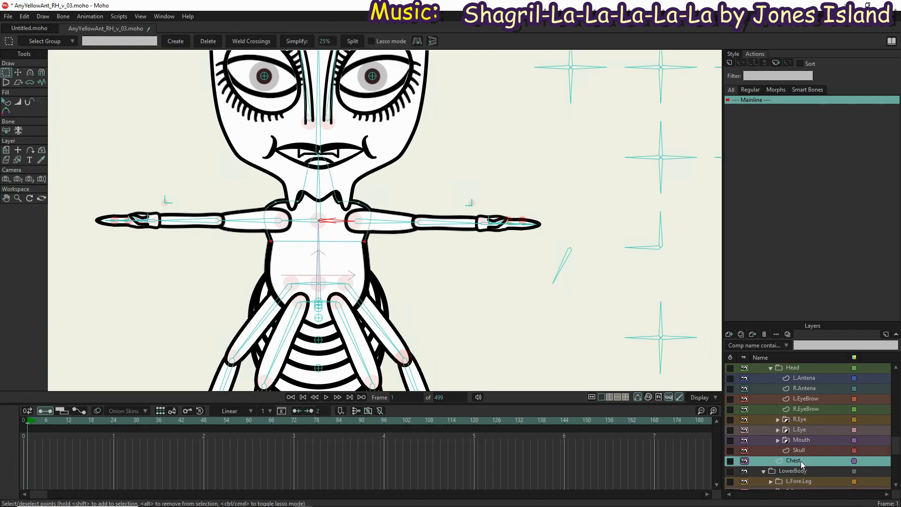
pyautogui.press('b')
pyautogui.click(319, 194)
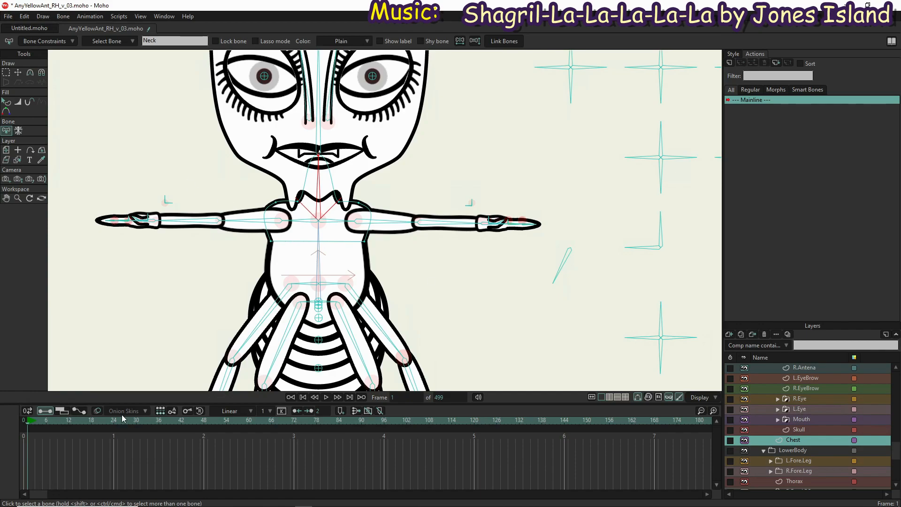
pyautogui.click(23, 421)
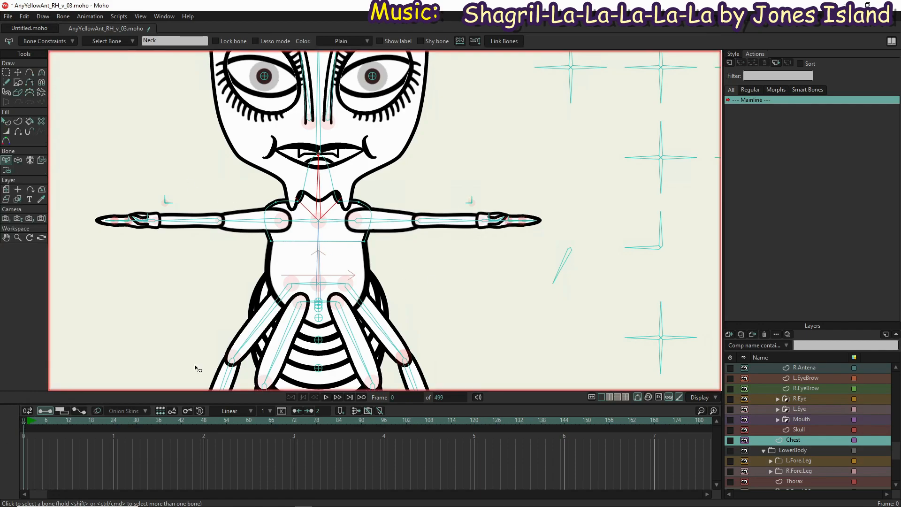
pyautogui.press('i')
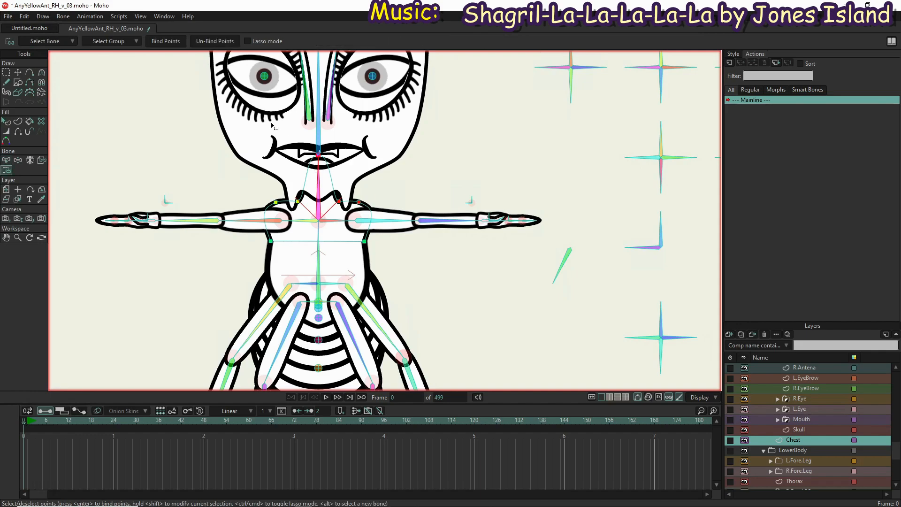
pyautogui.press('b')
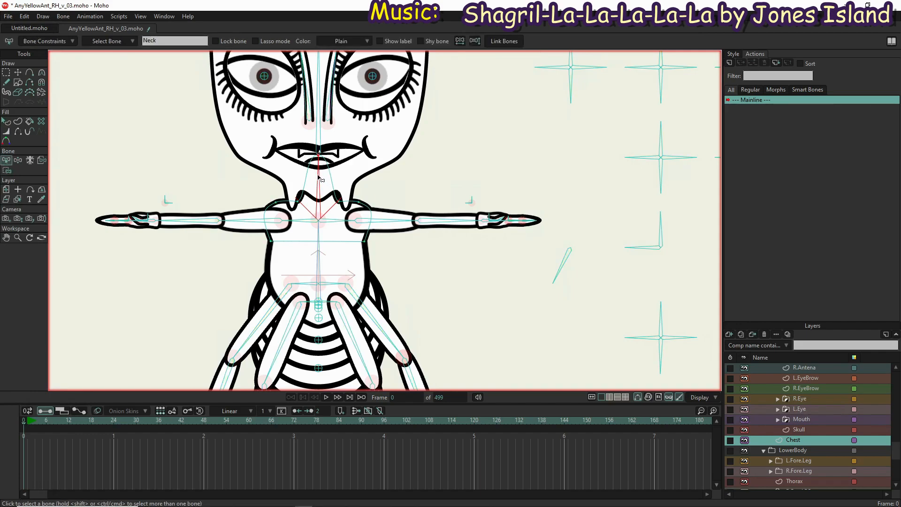
pyautogui.press('i')
pyautogui.moveTo(271, 147); pyautogui.dragTo(375, 209)
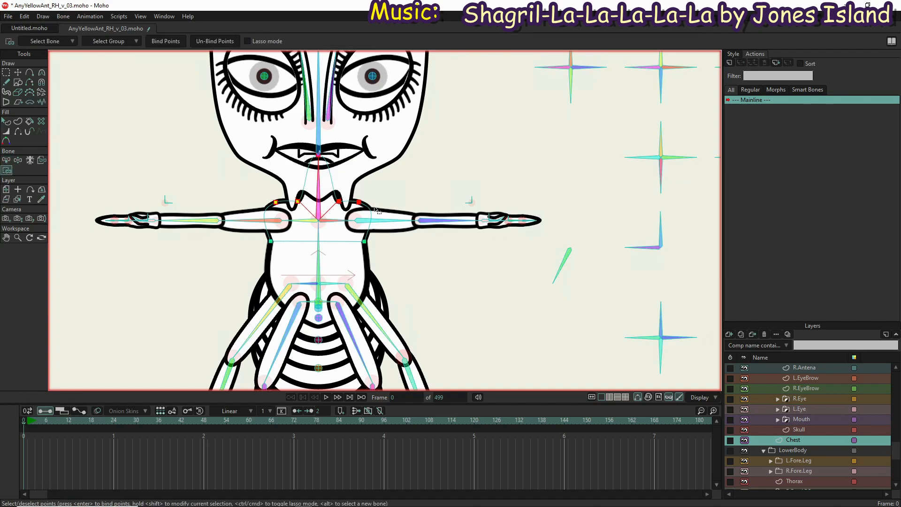
pyautogui.click(159, 41)
# Swing the neck with Manipulate Bones to test it, and set the Neck bone's angle constraints to -25° and 25°
pyautogui.click(21, 159)
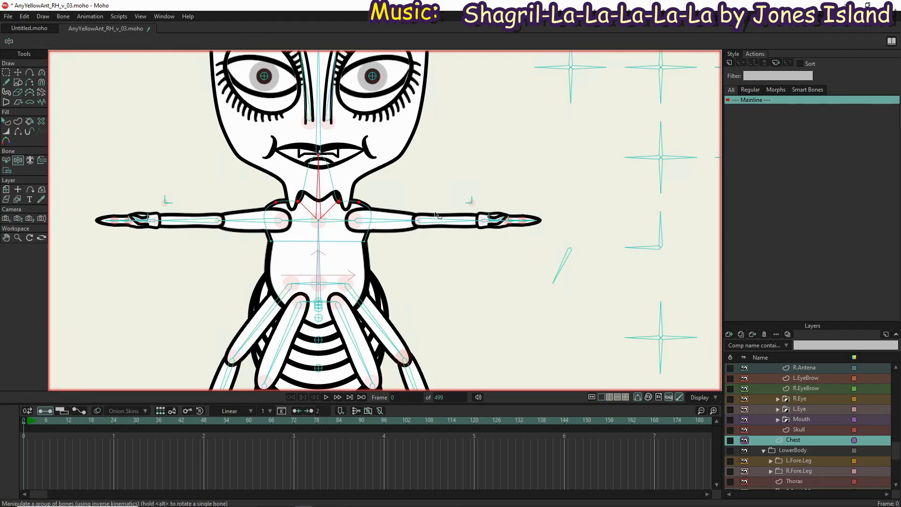
pyautogui.moveTo(319, 177); pyautogui.dragTo(268, 165)
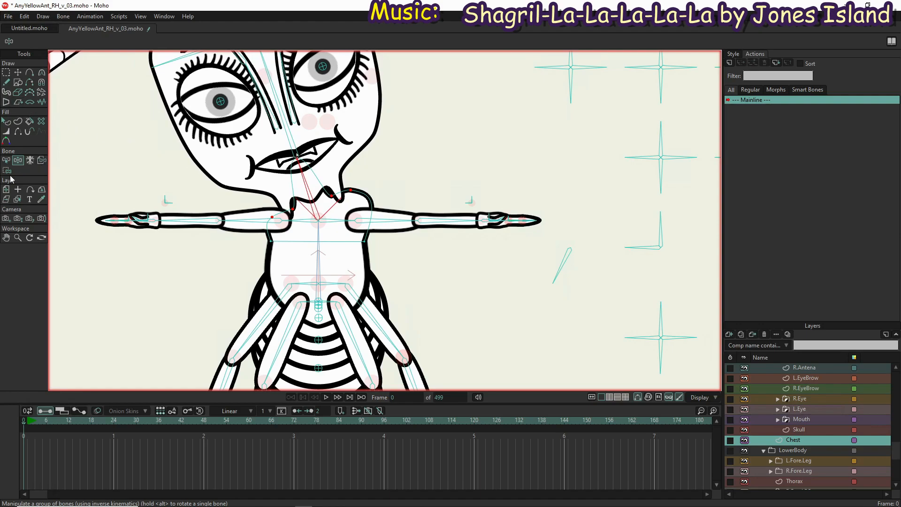
pyautogui.click(6, 161)
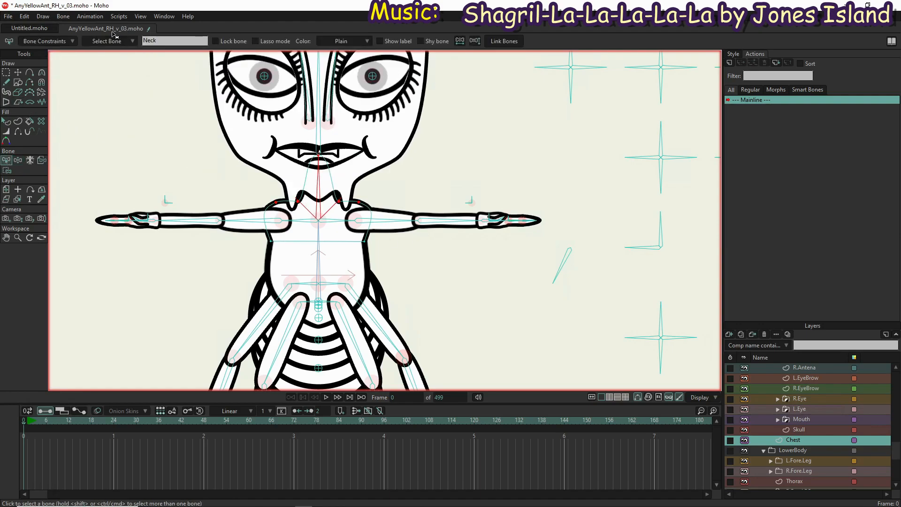
pyautogui.click(60, 41)
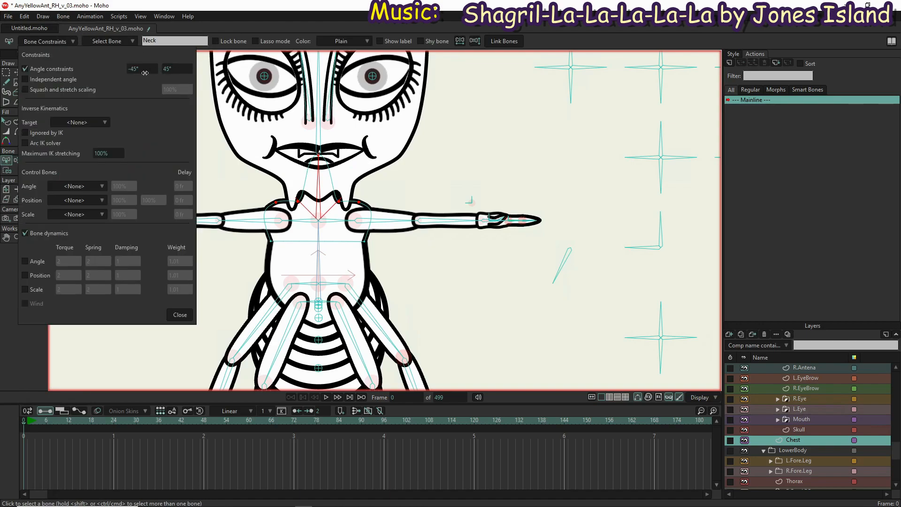
pyautogui.click(131, 68)
pyautogui.write('-25')
pyautogui.click(166, 68)
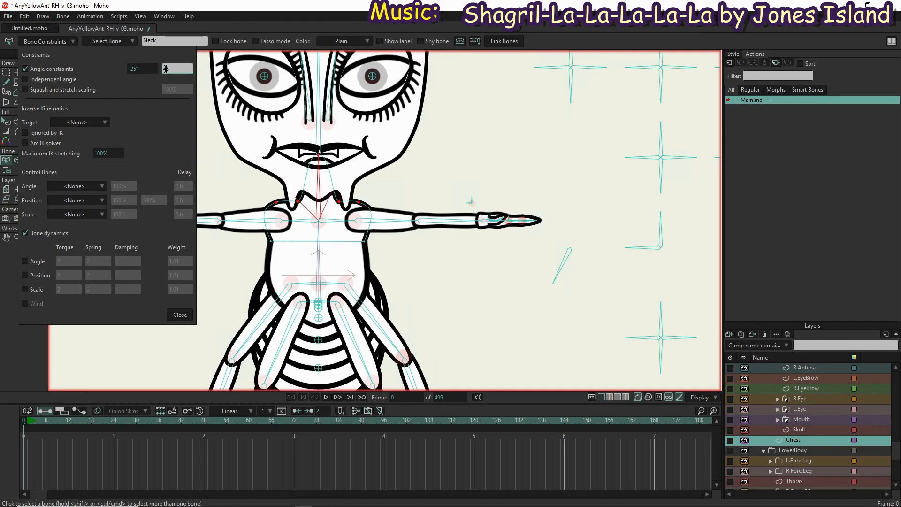
pyautogui.click(176, 315)
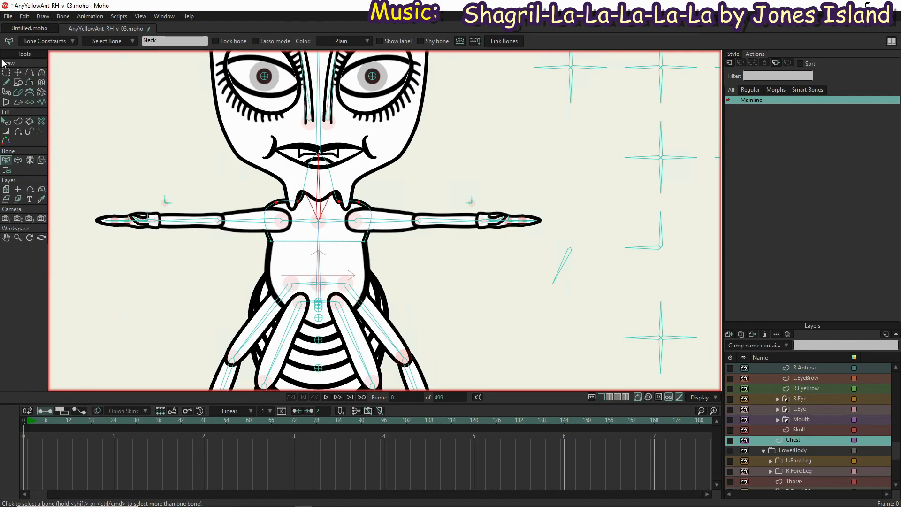
# Pose the neck, torso, arms and head with Manipulate Bones to test the neck limits and the chest deformation
pyautogui.click(18, 160)
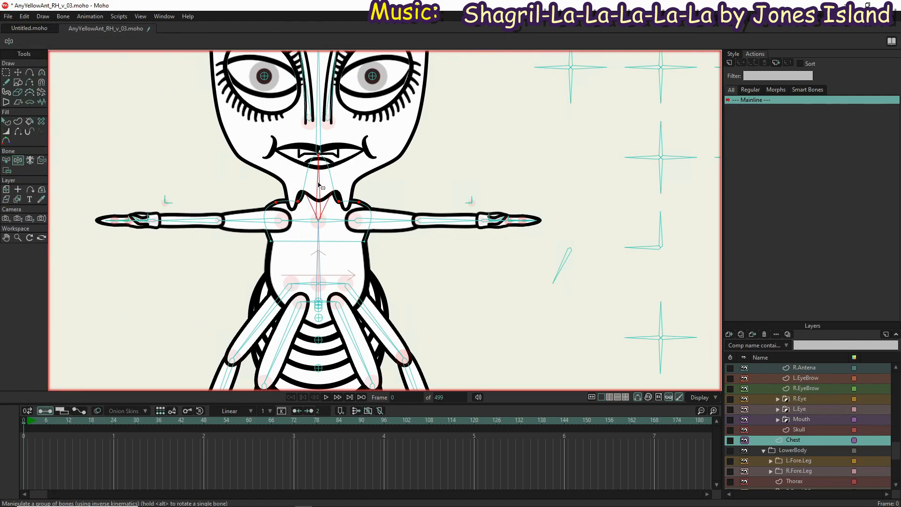
pyautogui.moveTo(315, 174)
pyautogui.mouseDown()
pyautogui.moveTo(259, 189)
pyautogui.moveTo(331, 160)
pyautogui.moveTo(251, 170)
pyautogui.moveTo(351, 177)
pyautogui.moveTo(266, 166)
pyautogui.moveTo(347, 171)
pyautogui.moveTo(308, 178)
pyautogui.moveTo(310, 185)
pyautogui.mouseUp()
pyautogui.moveTo(311, 239); pyautogui.dragTo(279, 238)
pyautogui.moveTo(250, 194)
pyautogui.mouseDown()
pyautogui.moveTo(296, 181)
pyautogui.moveTo(253, 191)
pyautogui.mouseUp()
pyautogui.click(300, 241)
pyautogui.moveTo(300, 242); pyautogui.dragTo(376, 137)
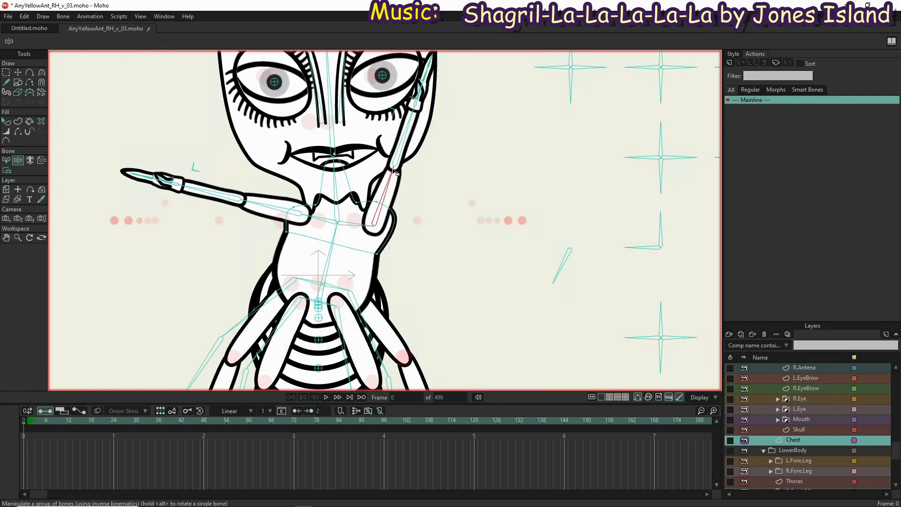
pyautogui.moveTo(334, 183); pyautogui.dragTo(391, 153)
pyautogui.moveTo(418, 222); pyautogui.dragTo(559, 46)
pyautogui.moveTo(439, 95); pyautogui.dragTo(357, 59)
pyautogui.moveTo(337, 244); pyautogui.dragTo(314, 176)
pyautogui.moveTo(389, 198); pyautogui.dragTo(348, 217)
pyautogui.moveTo(319, 189); pyautogui.dragTo(316, 208)
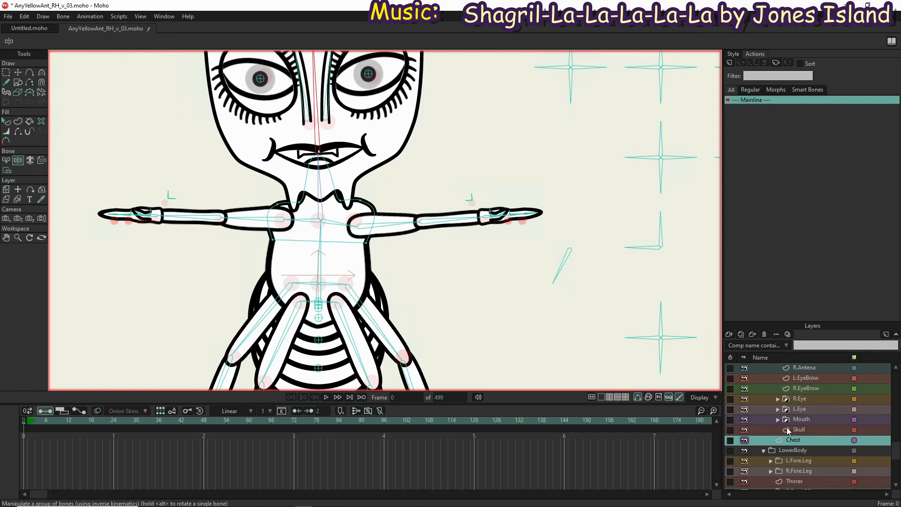
# Bind the Thigh layer in the L.Fore.Leg group to the left front leg's thigh bone
pyautogui.scroll(-3, 805, 460)
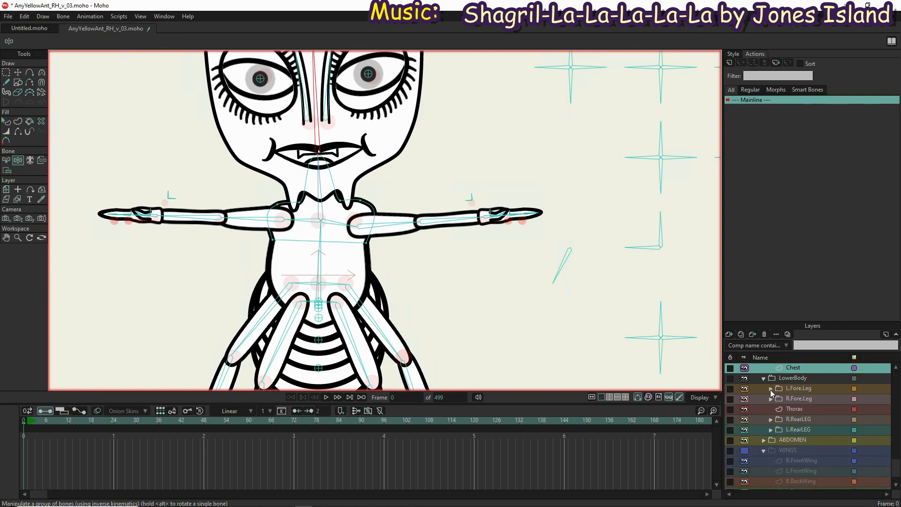
pyautogui.click(770, 389)
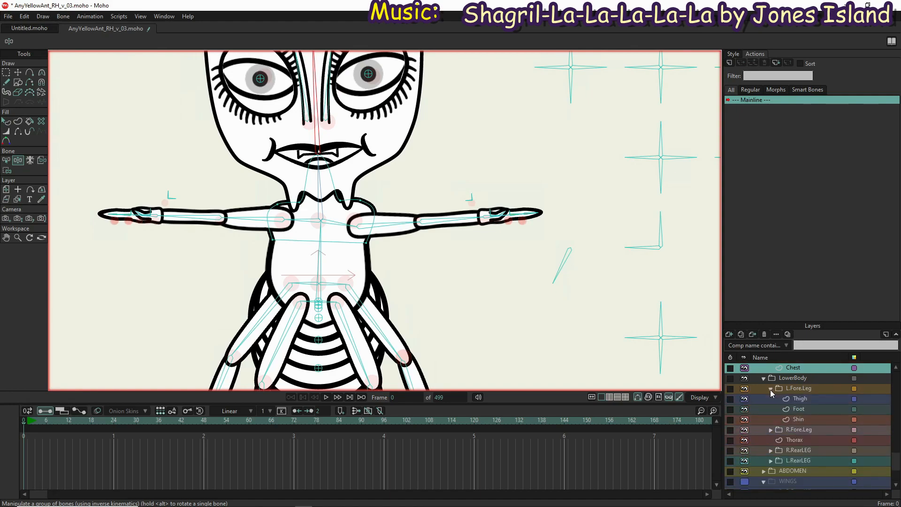
pyautogui.click(819, 399)
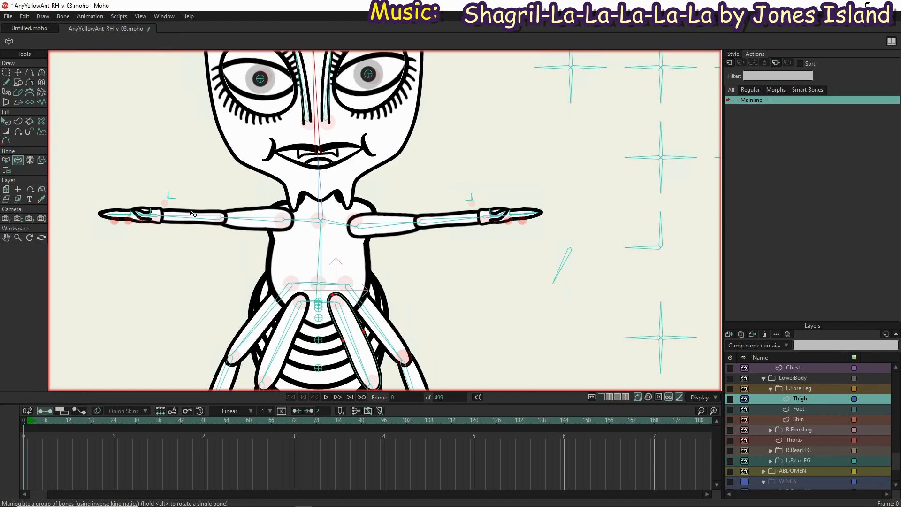
pyautogui.click(41, 161)
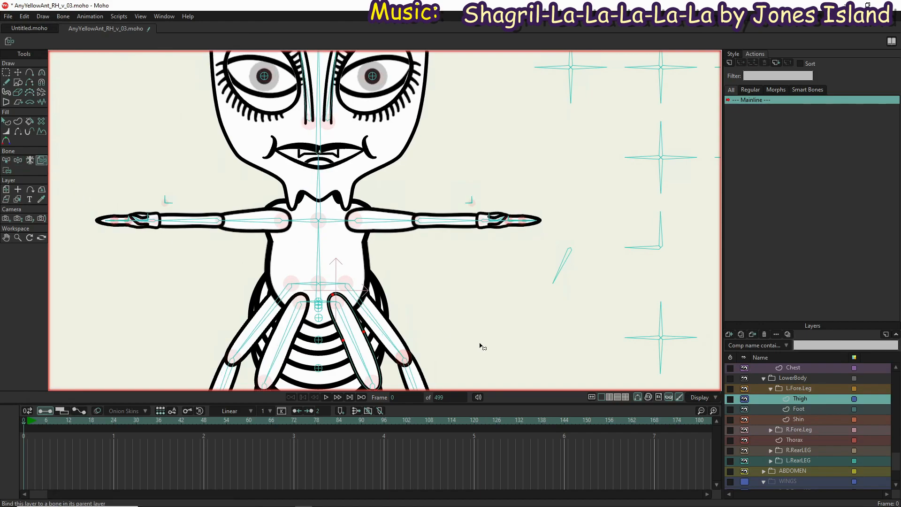
pyautogui.click(366, 364)
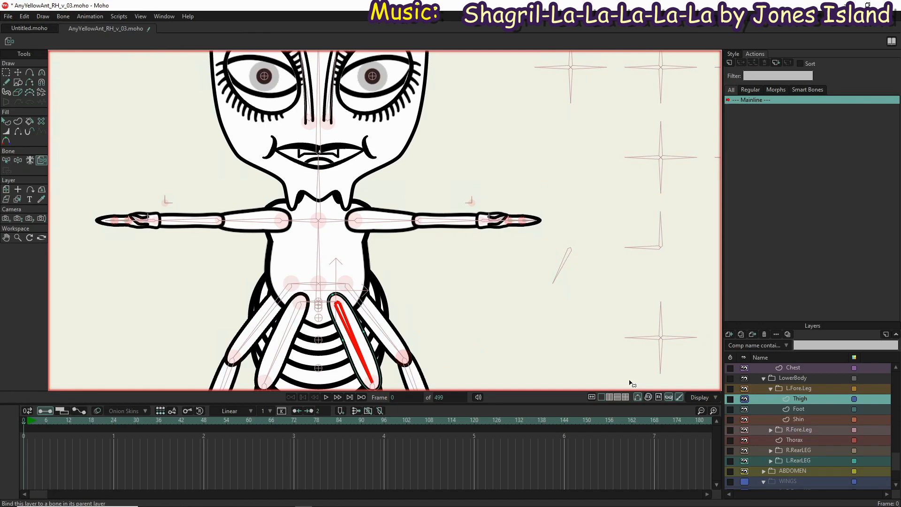
# Bind the Shin layer in the L.Fore.Leg group to the left front leg's shin bone
pyautogui.moveTo(535, 305); pyautogui.dragTo(502, 130)
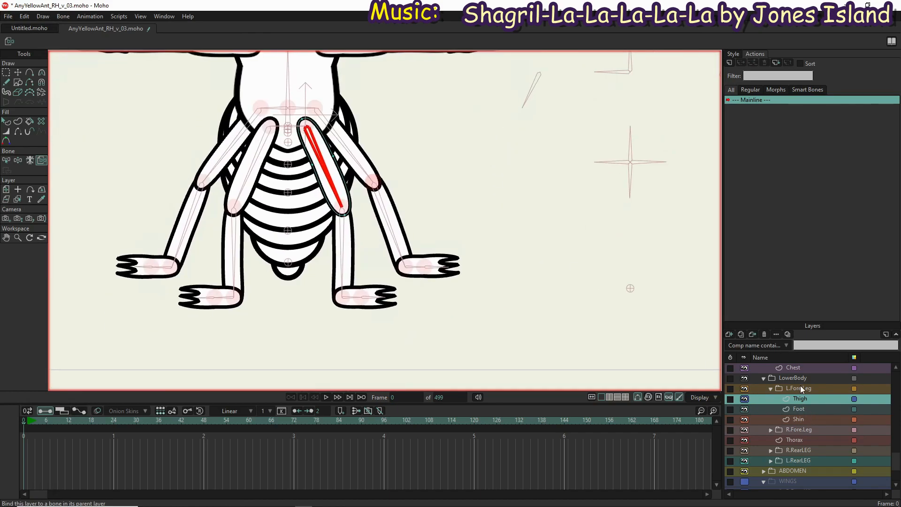
pyautogui.click(804, 418)
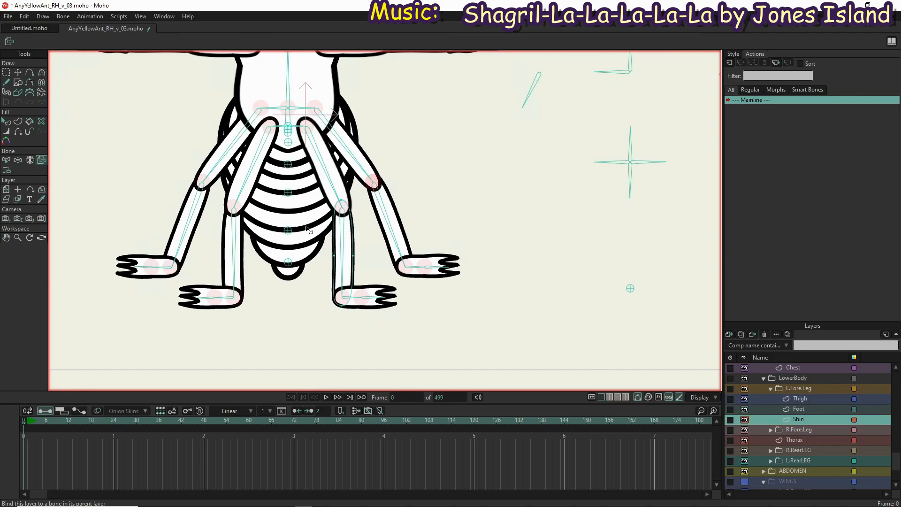
pyautogui.click(341, 237)
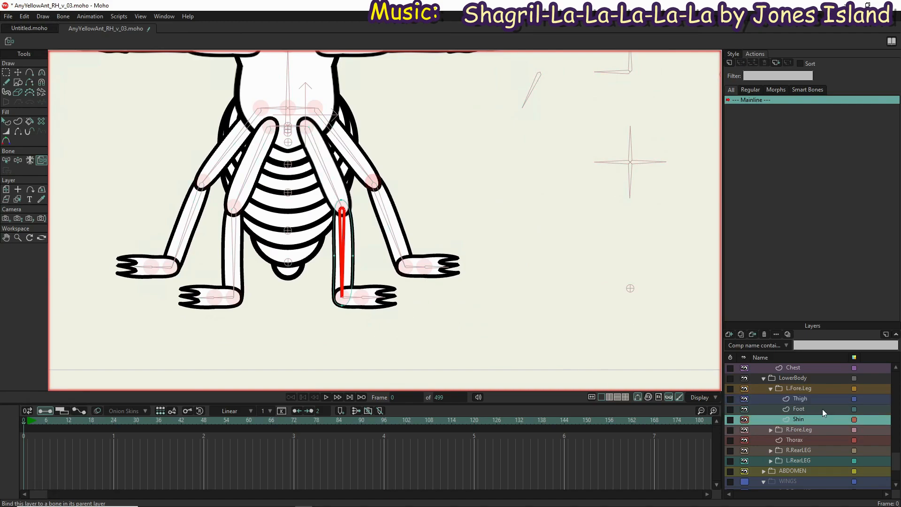
# Bind the three heel-side points of the L.Fore.Leg Foot layer to the R.FrontFoot 2 bone
pyautogui.click(807, 410)
pyautogui.scroll(-2, 328, 305)
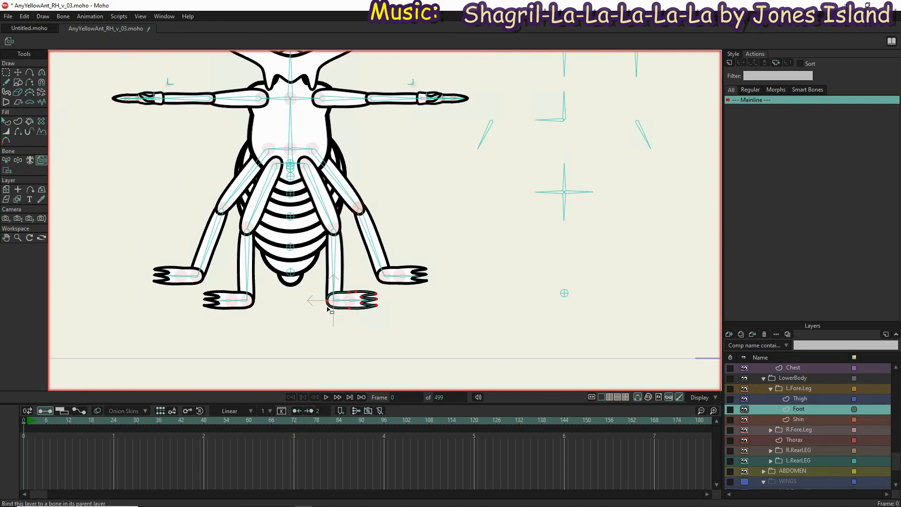
pyautogui.scroll(5, 334, 306)
pyautogui.scroll(2, 376, 301)
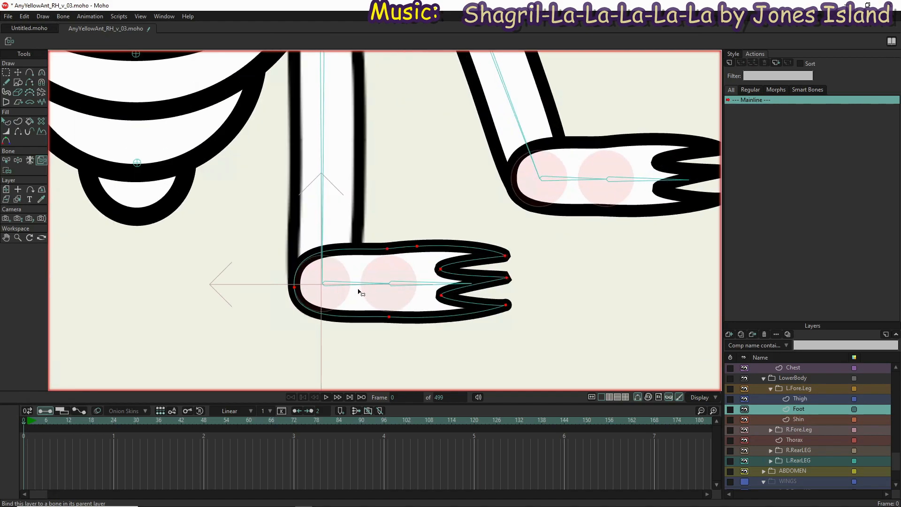
pyautogui.press('z')
pyautogui.click(359, 285)
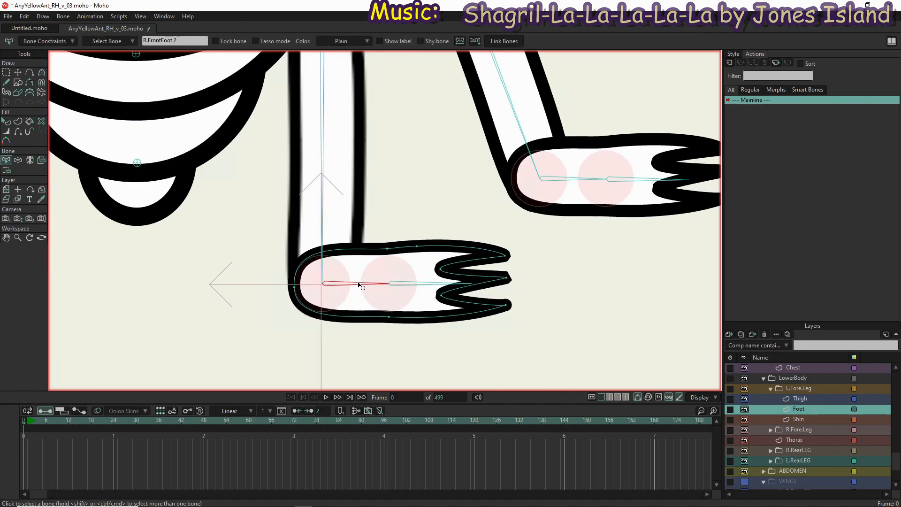
pyautogui.press('i')
pyautogui.moveTo(397, 231); pyautogui.dragTo(237, 330)
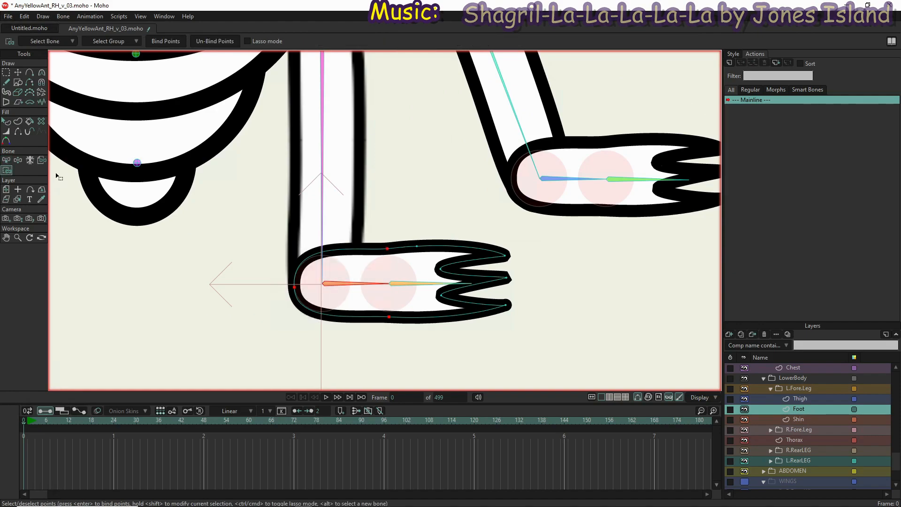
pyautogui.click(166, 41)
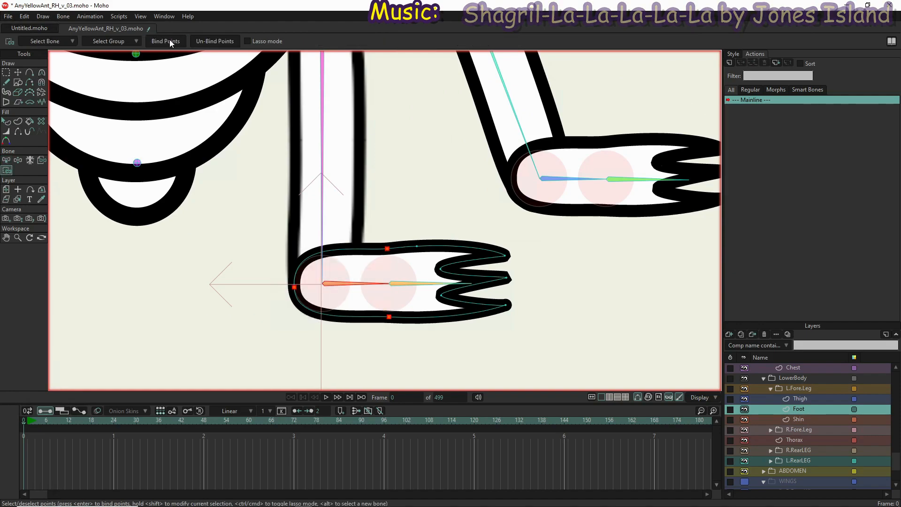
# Bind the remaining toe-side points of the L.Fore.Leg Foot layer to the LFFootTip bone
pyautogui.press('z')
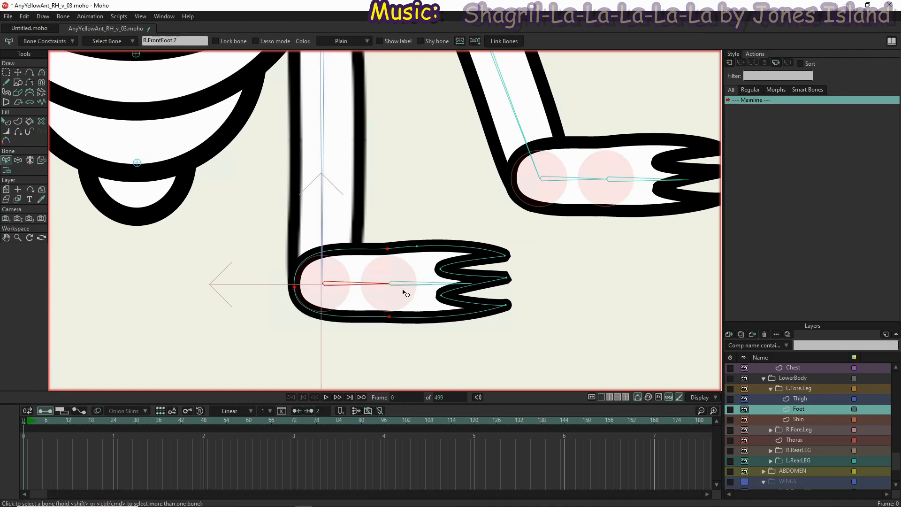
pyautogui.click(406, 286)
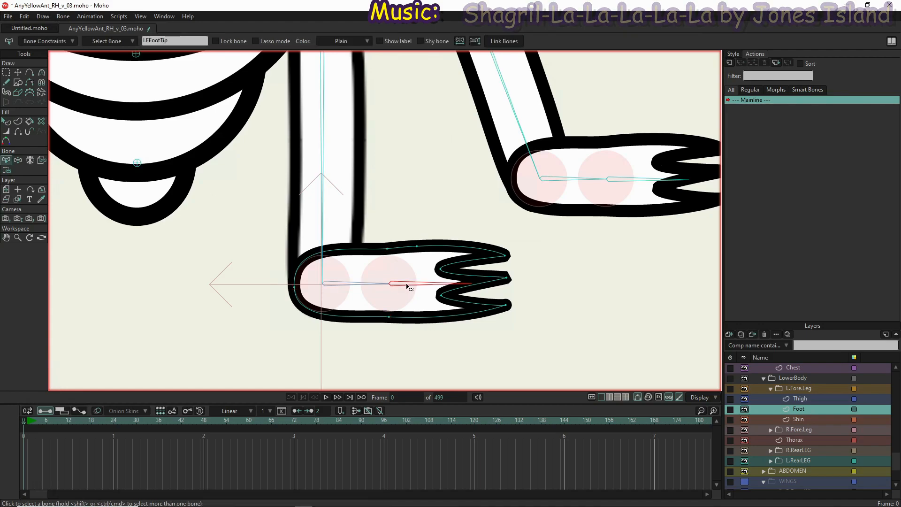
pyautogui.press('i')
pyautogui.moveTo(400, 223); pyautogui.dragTo(538, 378)
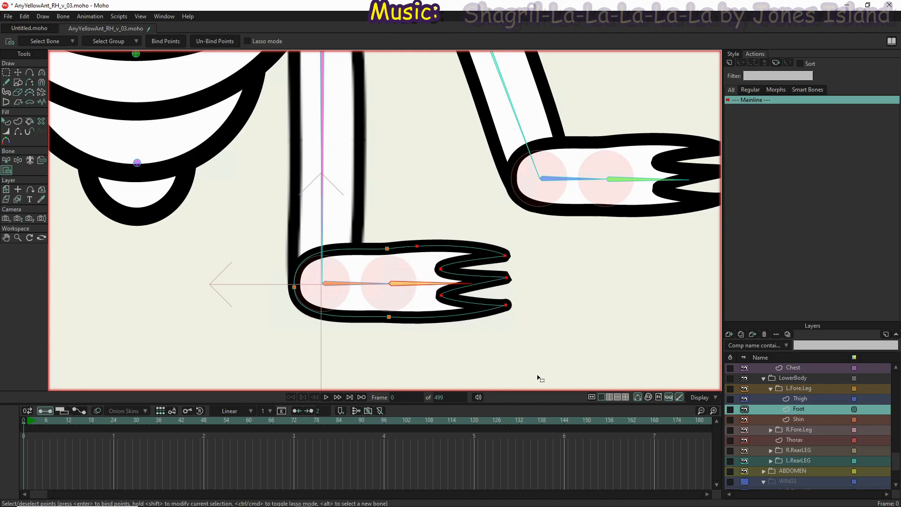
pyautogui.click(154, 42)
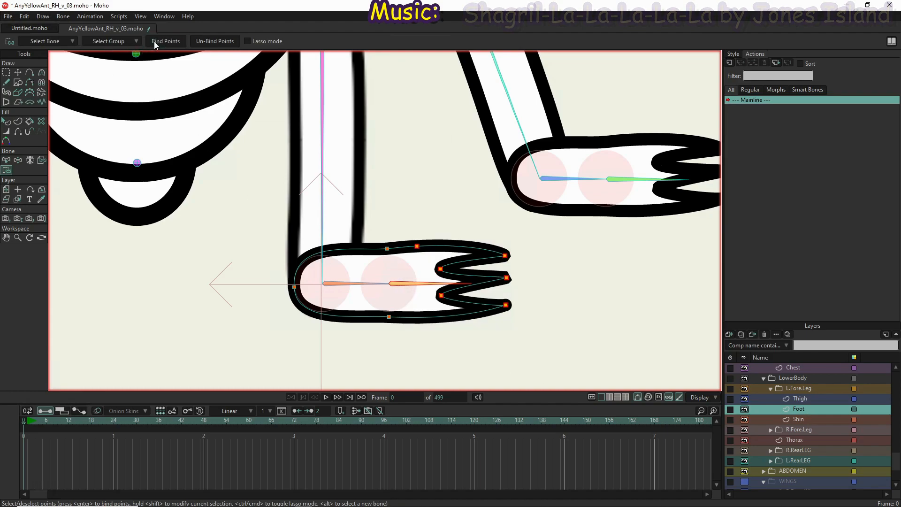
# Test the left front foot's deformation by manipulating its foot and foot tip bones with Manipulate Bones
pyautogui.click(17, 160)
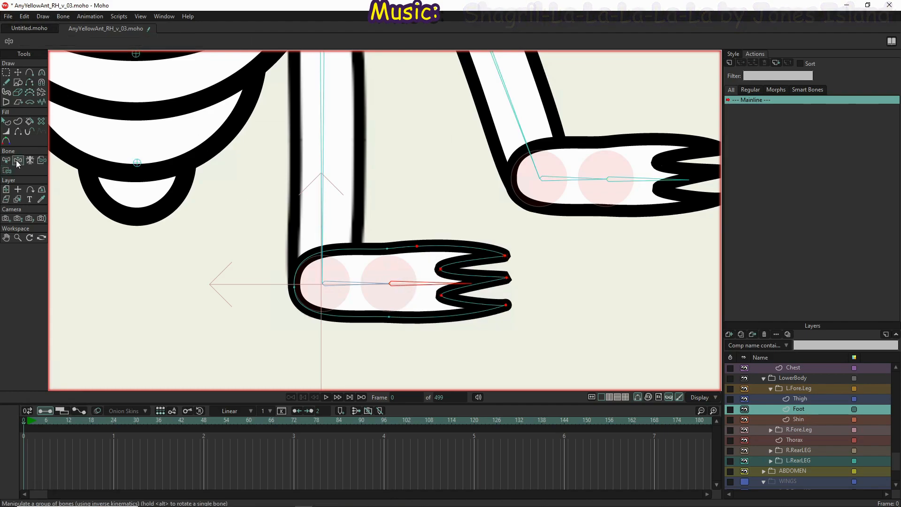
pyautogui.moveTo(448, 289); pyautogui.dragTo(507, 295)
pyautogui.moveTo(376, 276); pyautogui.dragTo(377, 307)
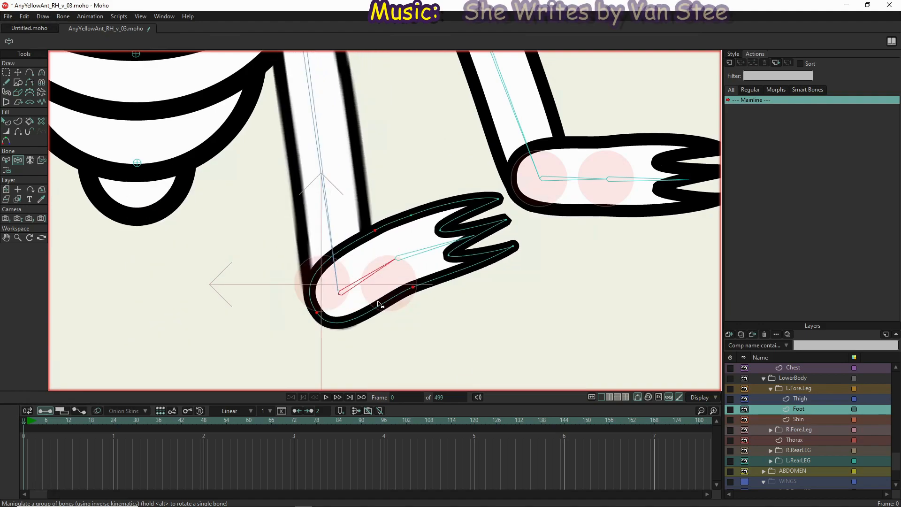
pyautogui.moveTo(411, 257); pyautogui.dragTo(225, 342)
pyautogui.scroll(-6, 231, 342)
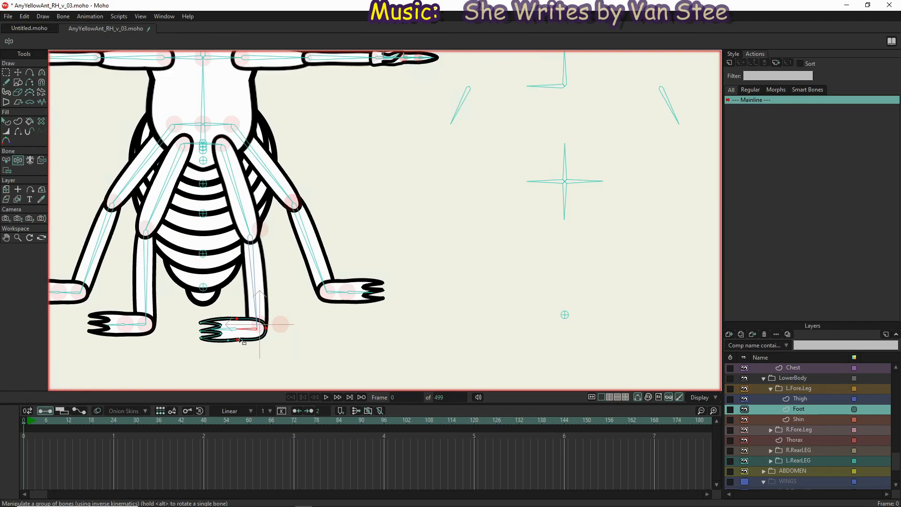
# Test the whole left front leg by swinging its thigh, shin and foot bones through several bent poses
pyautogui.moveTo(254, 296); pyautogui.dragTo(144, 298)
pyautogui.moveTo(160, 257); pyautogui.dragTo(229, 376)
pyautogui.moveTo(215, 298); pyautogui.dragTo(196, 254)
pyautogui.moveTo(186, 308); pyautogui.dragTo(211, 307)
pyautogui.moveTo(245, 244); pyautogui.dragTo(251, 261)
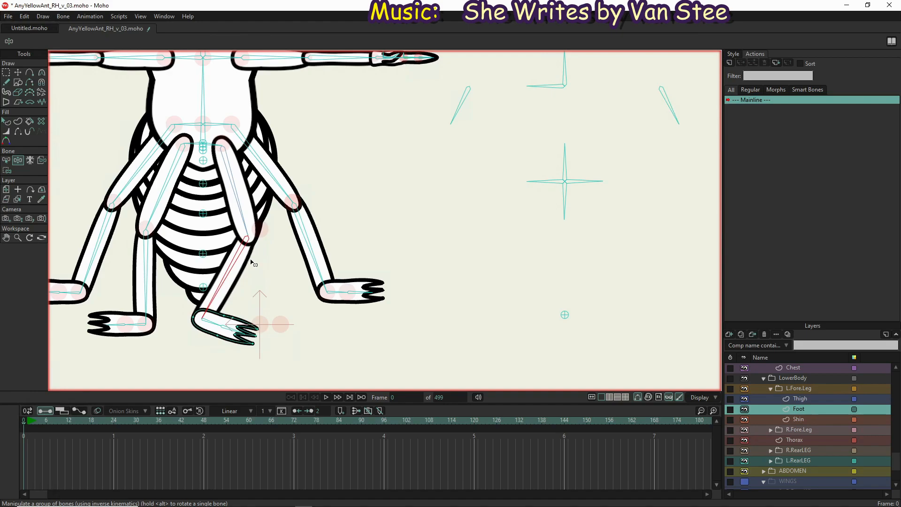
pyautogui.moveTo(243, 216); pyautogui.dragTo(258, 231)
pyautogui.moveTo(234, 286); pyautogui.dragTo(290, 334)
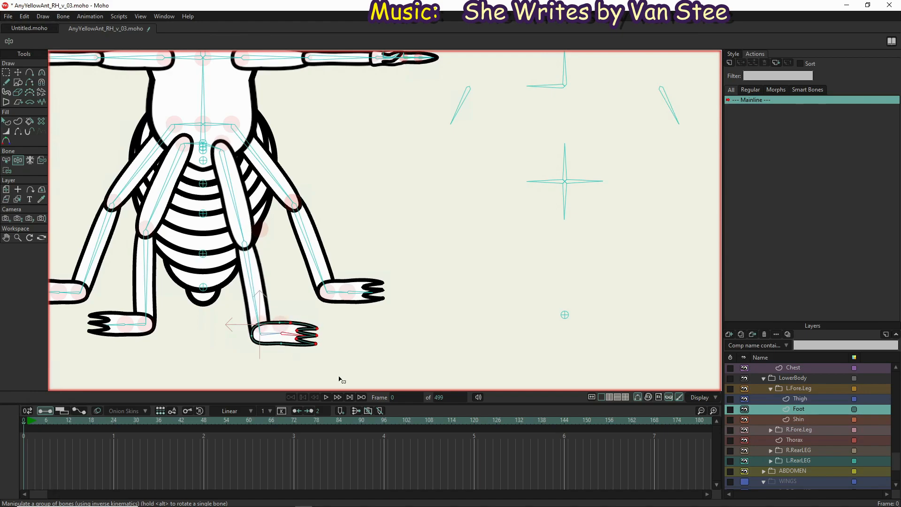
# Bind the Thigh and Shin layers in the R.Fore.Leg group to the right front leg's thigh and shin bones respectively
pyautogui.click(770, 429)
pyautogui.click(818, 440)
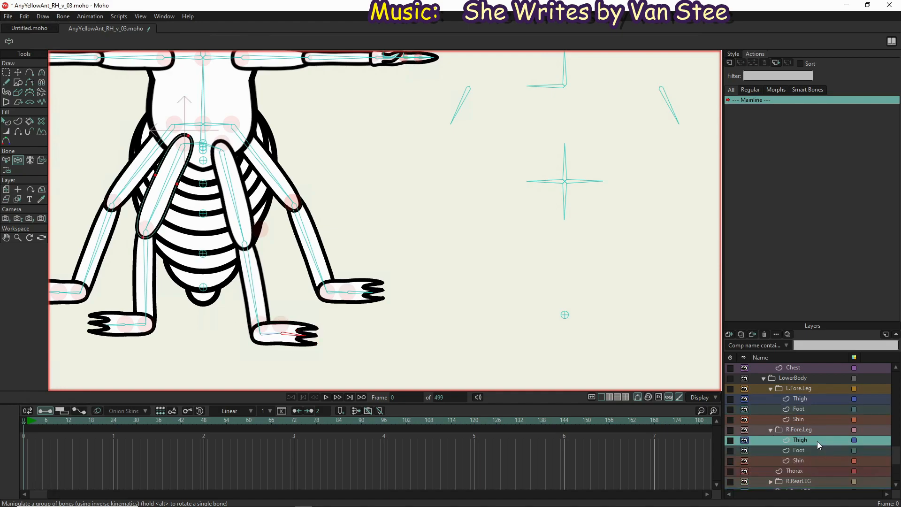
pyautogui.click(41, 161)
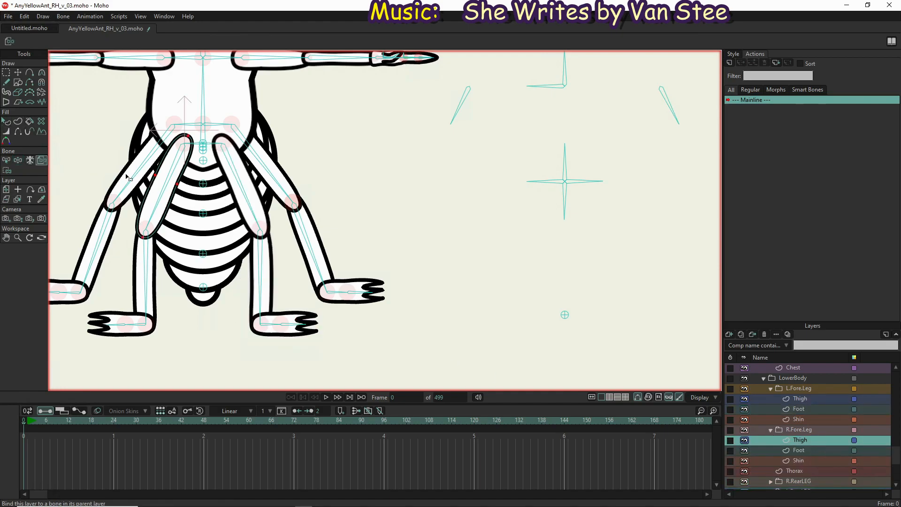
pyautogui.click(167, 194)
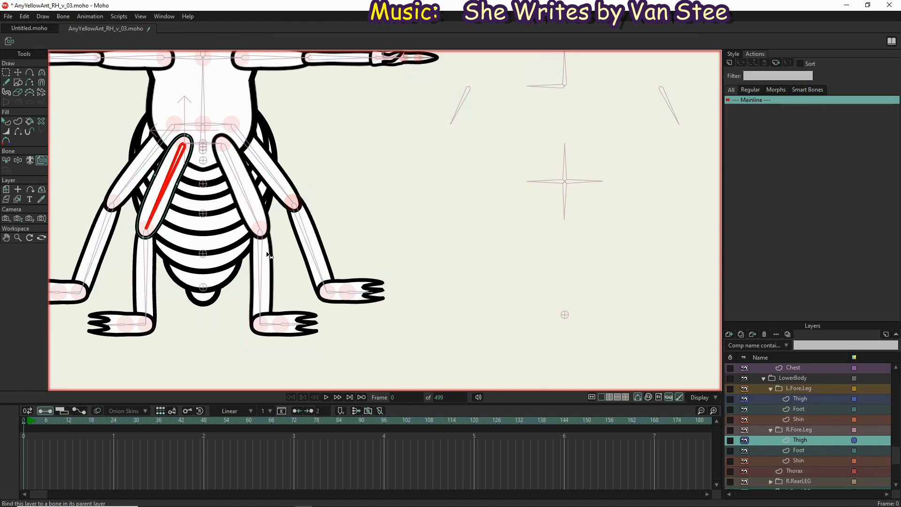
pyautogui.click(803, 459)
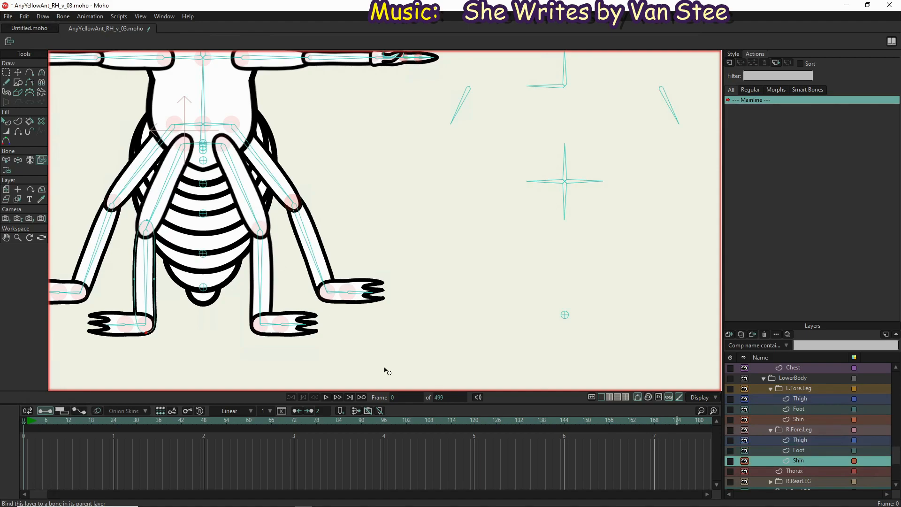
pyautogui.click(147, 281)
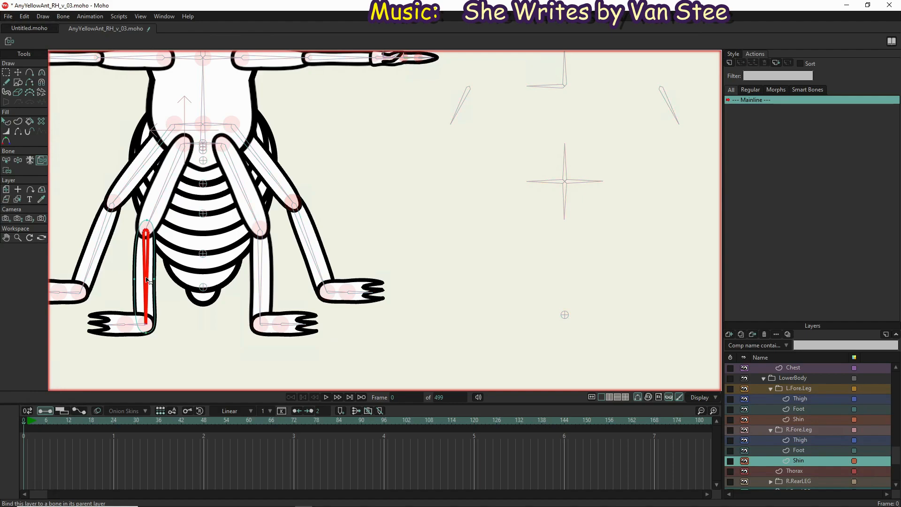
# Bind the three heel-side points of the R.Fore.Leg Foot layer to the R.FrontFoot bone
pyautogui.click(808, 450)
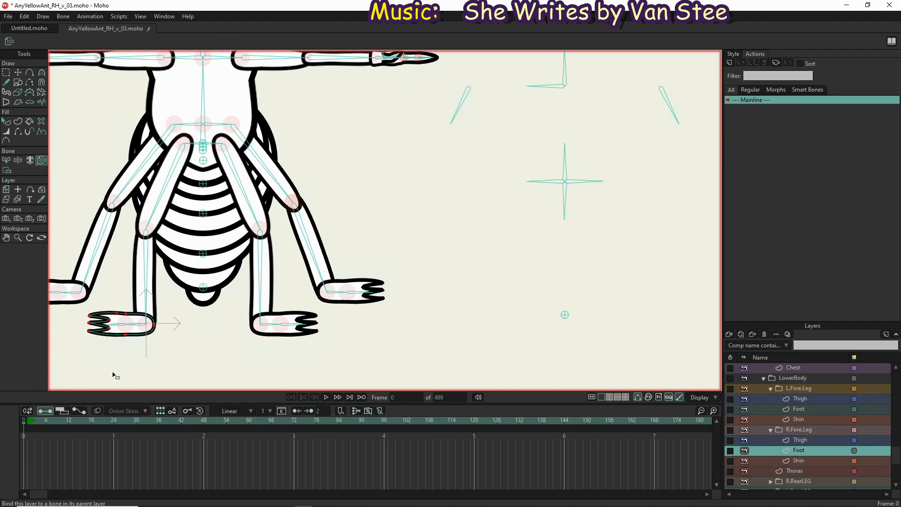
pyautogui.press('z')
pyautogui.click(144, 333)
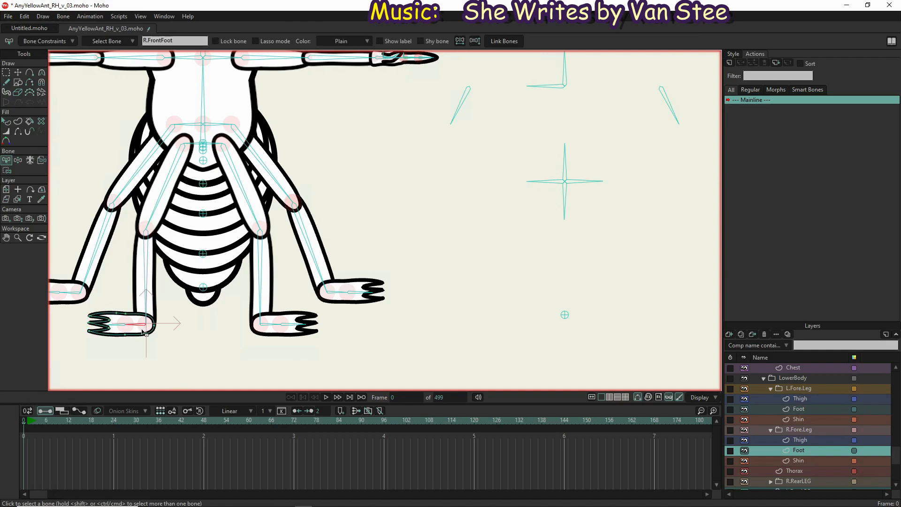
pyautogui.press('i')
pyautogui.moveTo(186, 360); pyautogui.dragTo(121, 308)
pyautogui.click(152, 42)
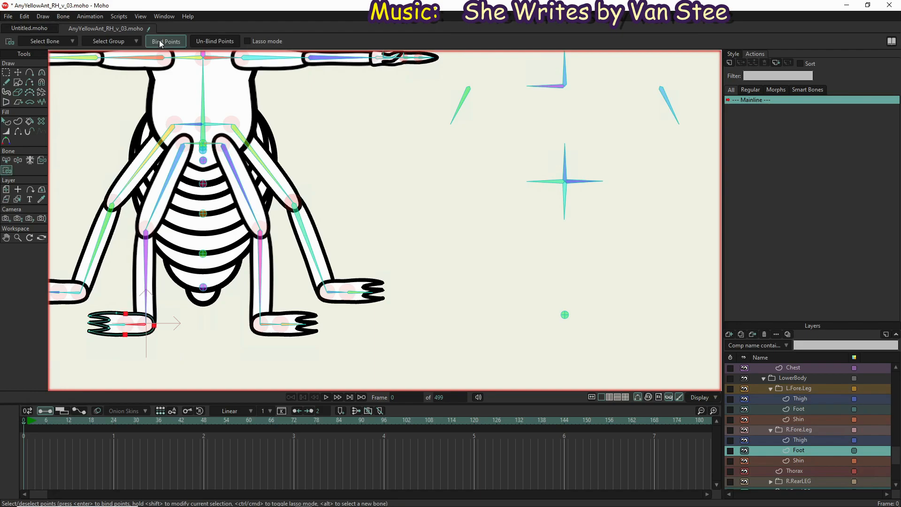
# Bind the remaining toe-side points of the R.Fore.Leg Foot layer to the RFFootTip bone
pyautogui.press('b')
pyautogui.click(113, 327)
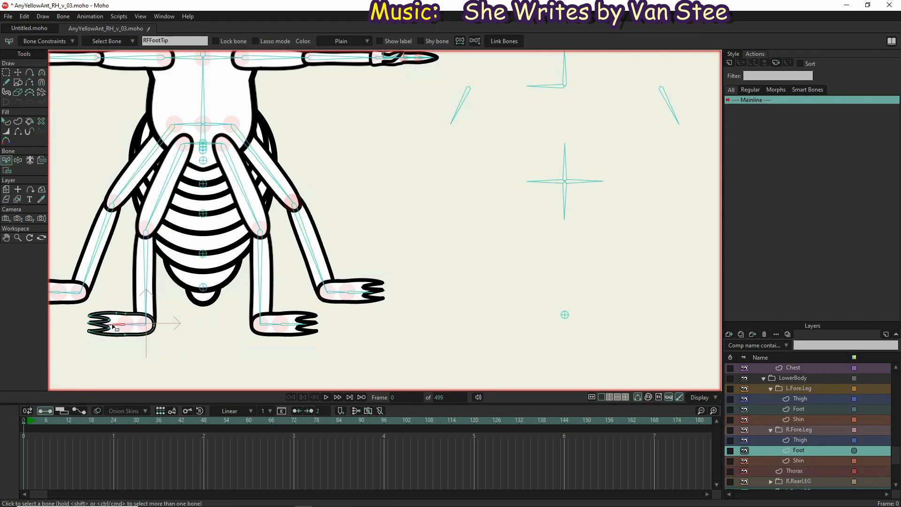
pyautogui.press('i')
pyautogui.moveTo(119, 299); pyautogui.dragTo(81, 367)
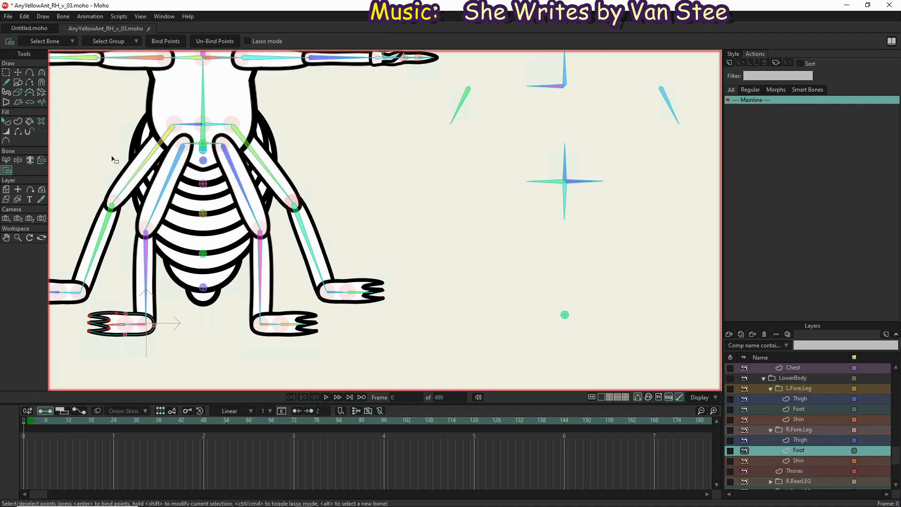
pyautogui.click(165, 40)
# Test the right front leg's deformation by bending its foot and shin bones with Manipulate Bones
pyautogui.click(18, 160)
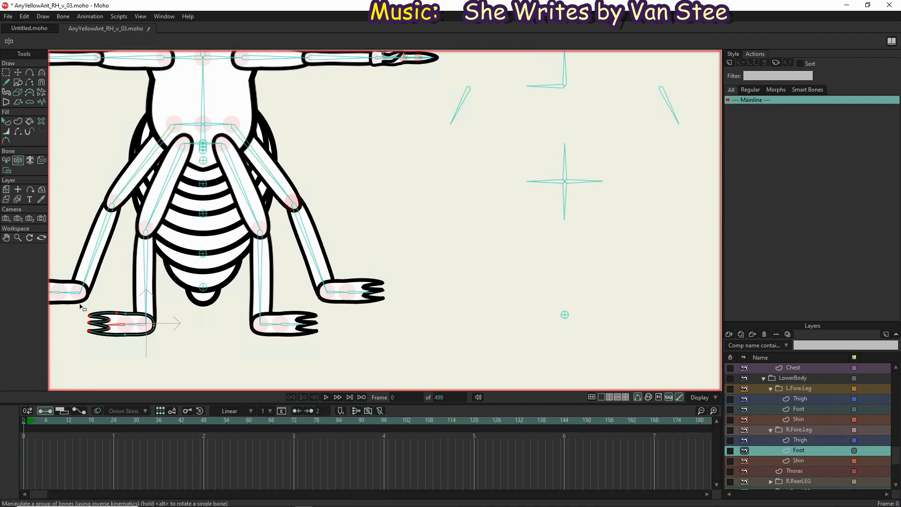
pyautogui.moveTo(118, 330); pyautogui.dragTo(133, 381)
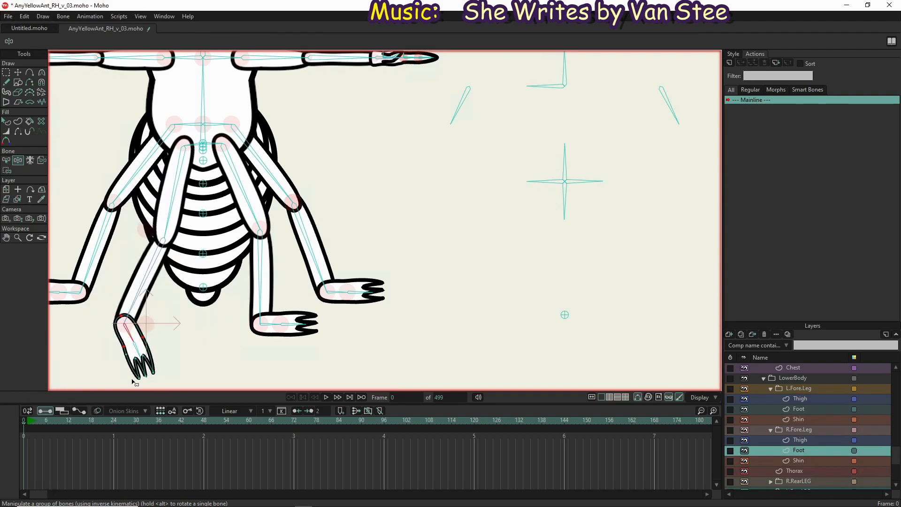
pyautogui.moveTo(133, 307); pyautogui.dragTo(145, 399)
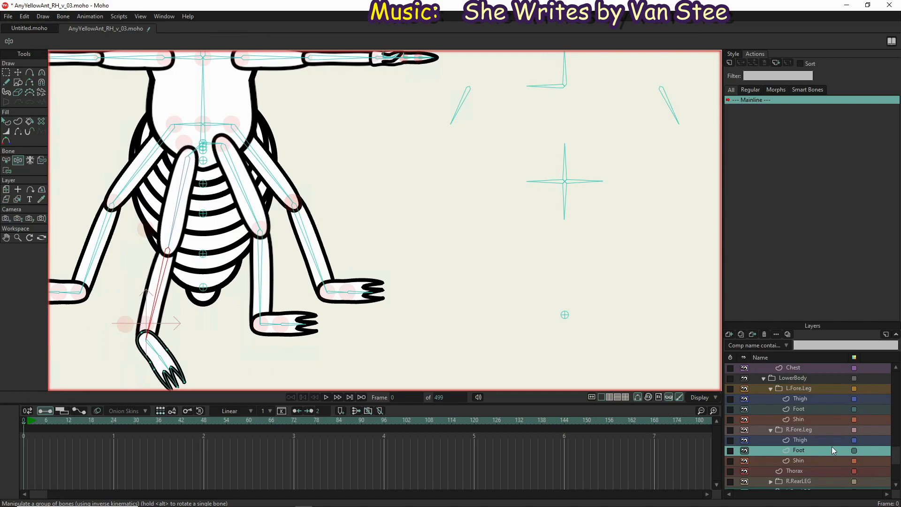
# Bind the Thigh and Shin layers in the R.RearLEG group to the right rear leg's thigh and shin bones respectively
pyautogui.scroll(-2, 794, 464)
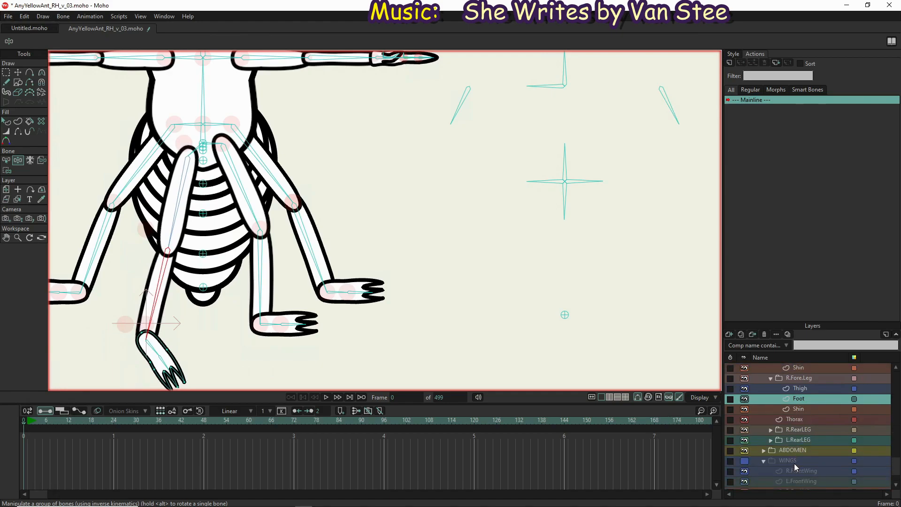
pyautogui.click(770, 429)
pyautogui.click(807, 440)
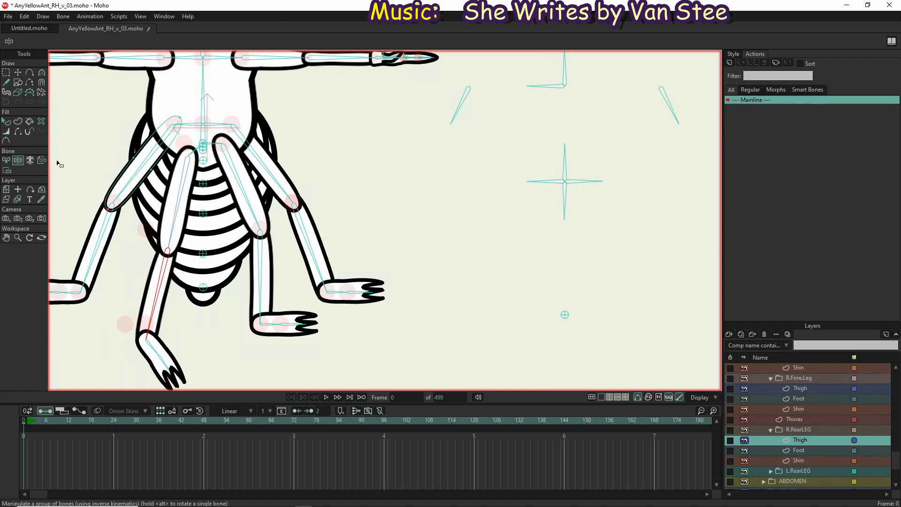
pyautogui.click(41, 161)
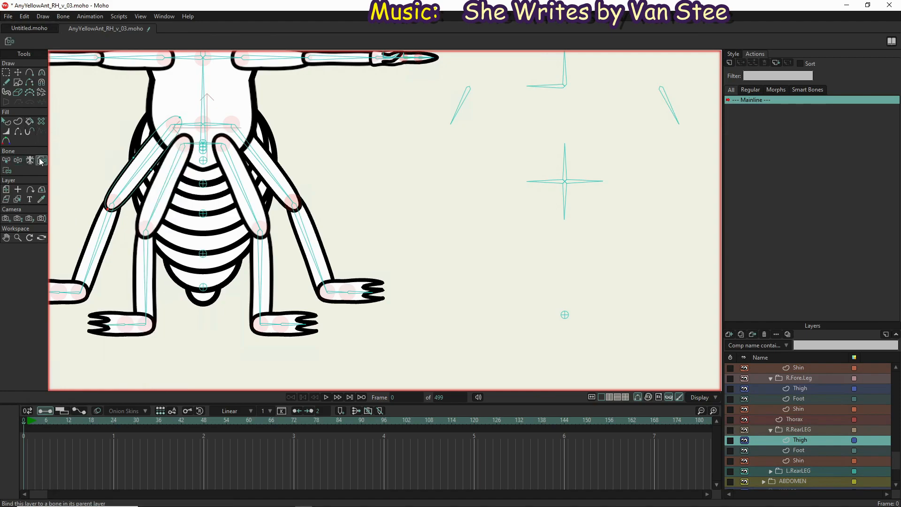
pyautogui.click(143, 167)
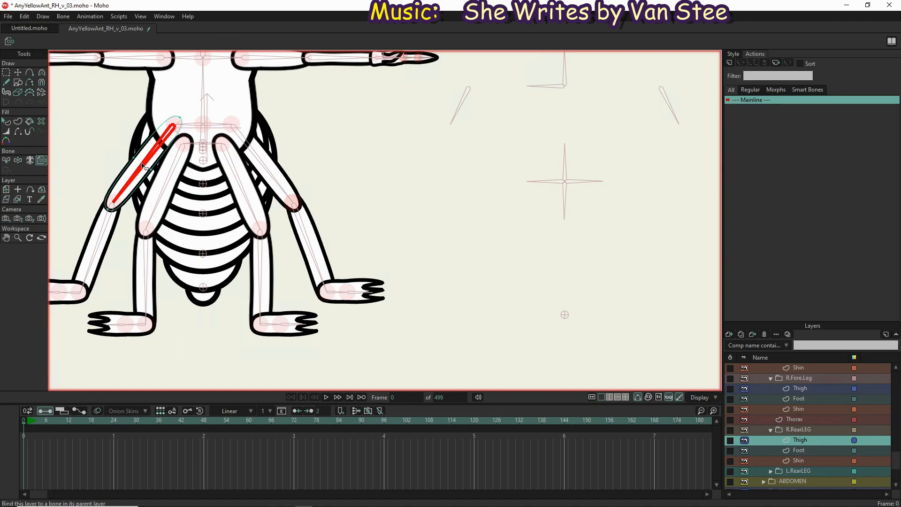
pyautogui.click(810, 459)
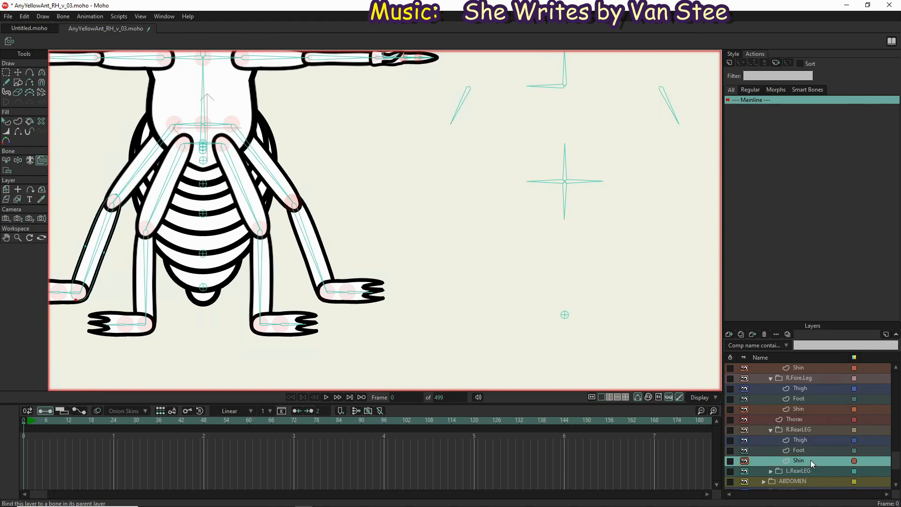
pyautogui.click(97, 257)
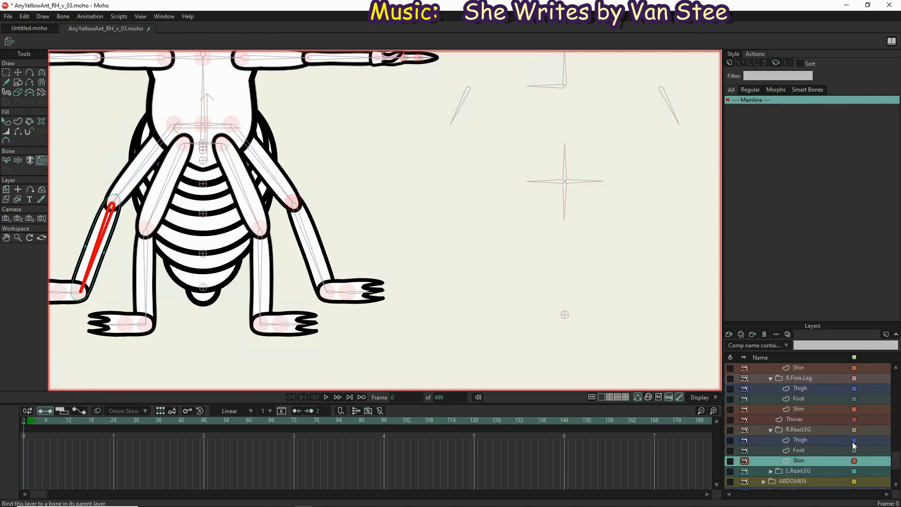
# Bind the three heel-side points of the R.RearLEG Foot layer to the R.BackFoot bone
pyautogui.click(798, 449)
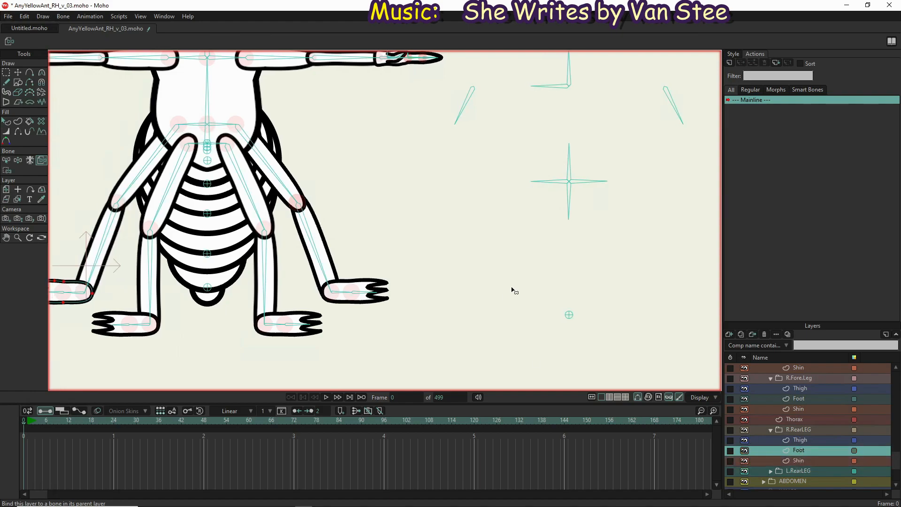
pyautogui.moveTo(513, 292); pyautogui.dragTo(582, 277)
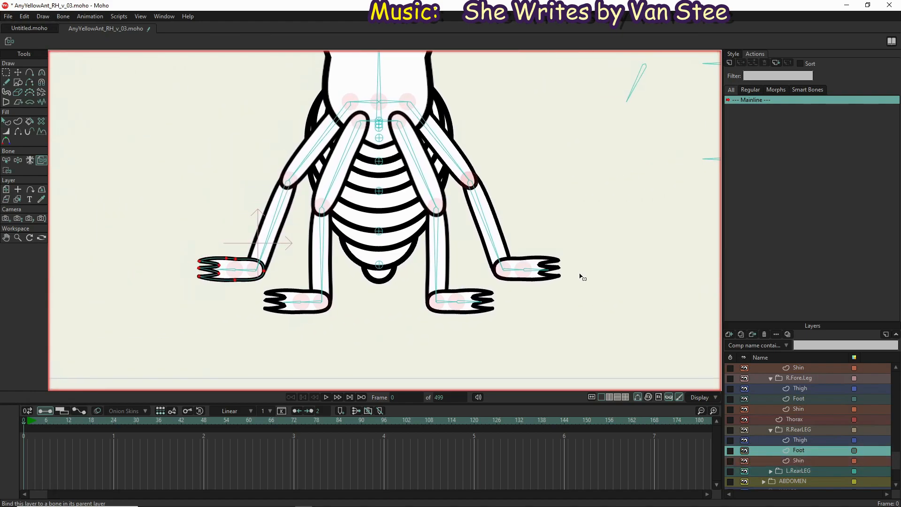
pyautogui.press('b')
pyautogui.click(248, 271)
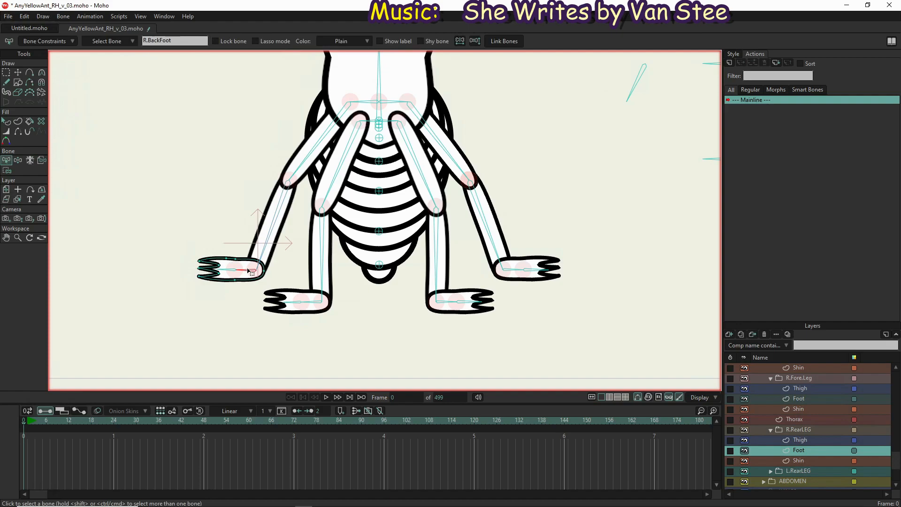
pyautogui.press('i')
pyautogui.moveTo(229, 248); pyautogui.dragTo(279, 308)
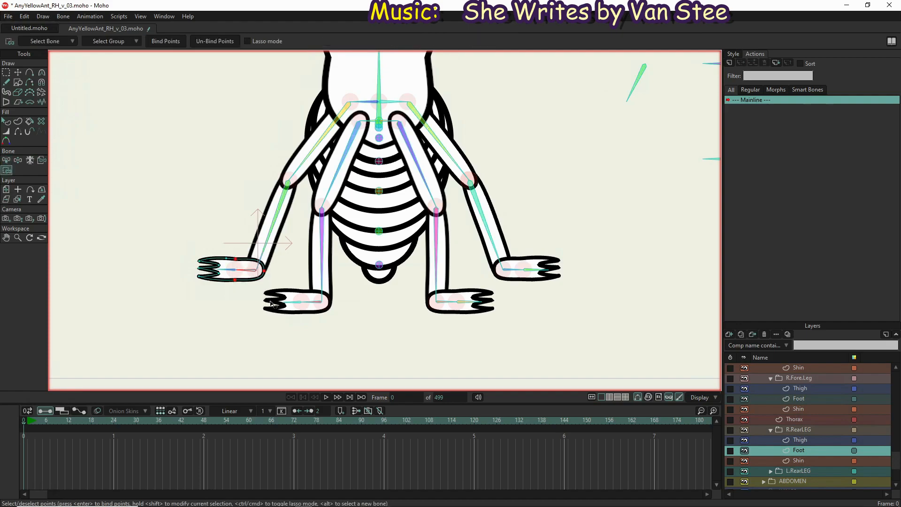
pyautogui.click(159, 42)
# Bind the remaining toe-side points of the R.RearLEG Foot layer to the right rear foot's tip bone
pyautogui.press('b')
pyautogui.click(228, 271)
pyautogui.press('i')
pyautogui.moveTo(231, 246); pyautogui.dragTo(177, 321)
pyautogui.click(168, 42)
# Bind the Thigh and Shin layers in the L.RearLEG group to the left rear leg's thigh and shin bones respectively
pyautogui.scroll(-2, 781, 460)
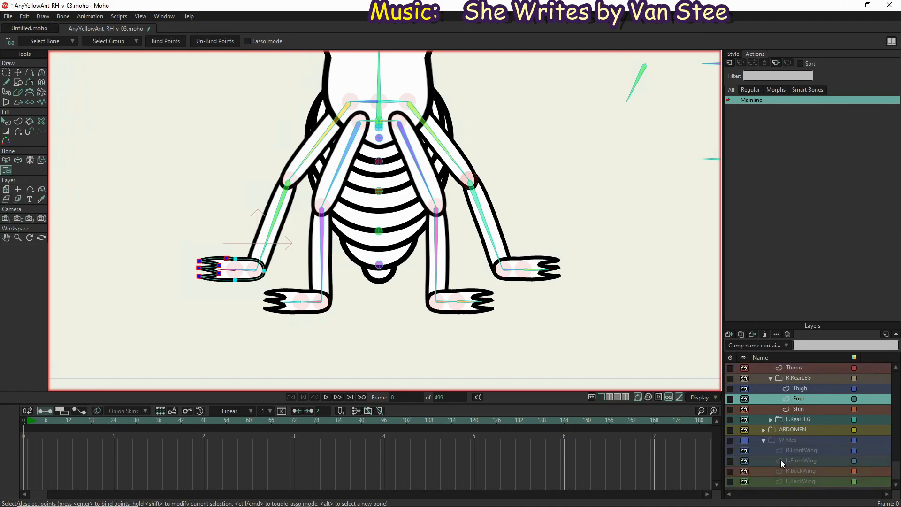
pyautogui.click(770, 417)
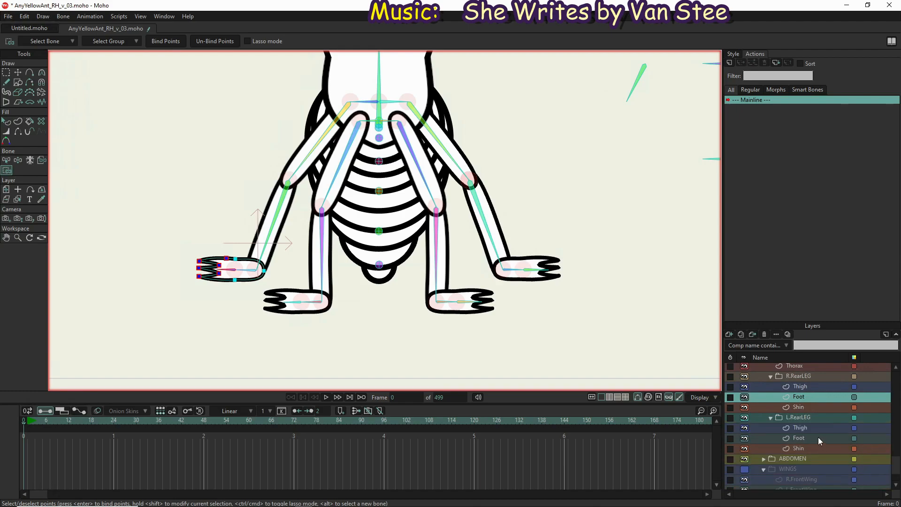
pyautogui.click(812, 428)
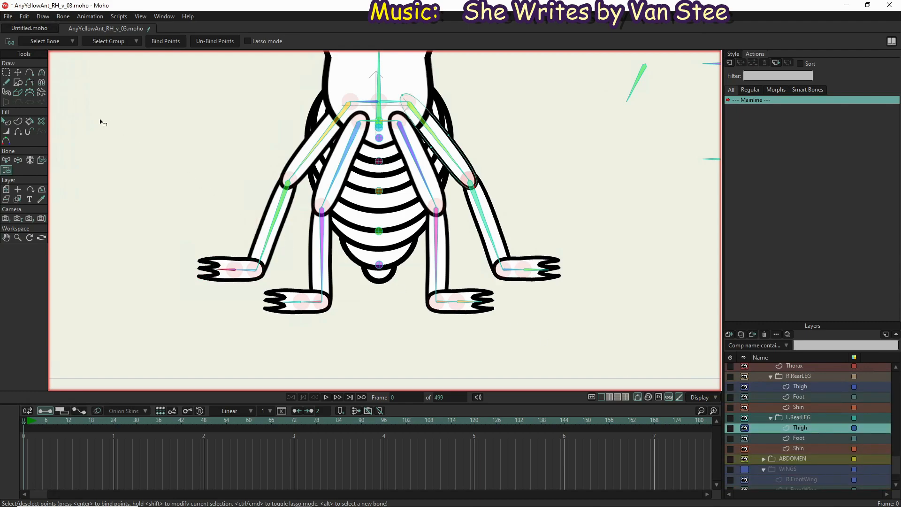
pyautogui.click(42, 161)
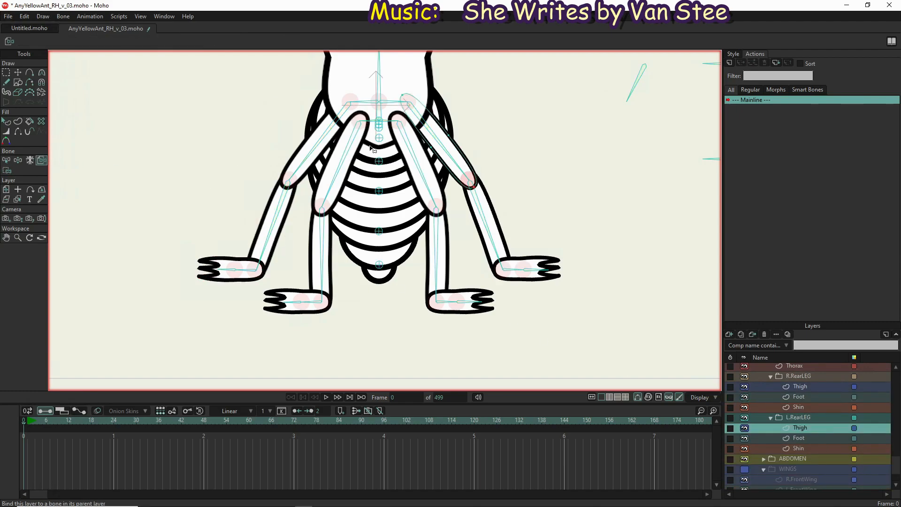
pyautogui.click(455, 162)
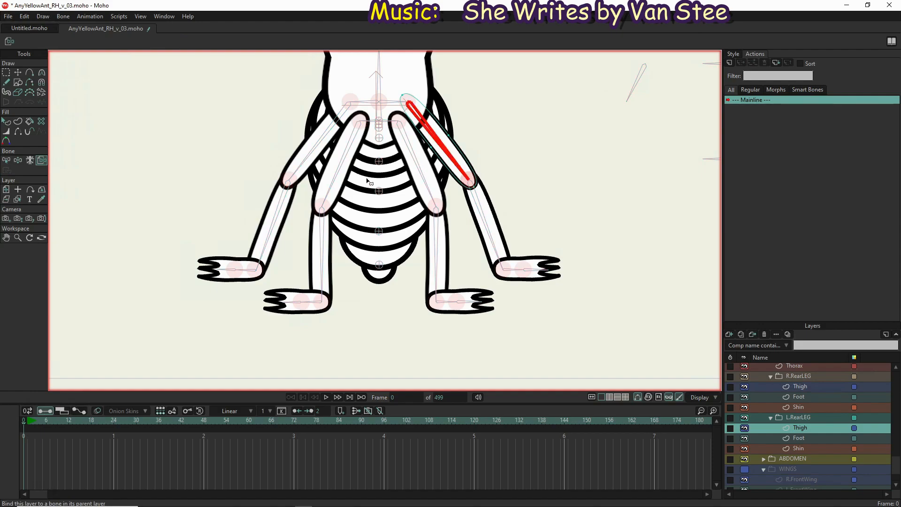
pyautogui.click(800, 450)
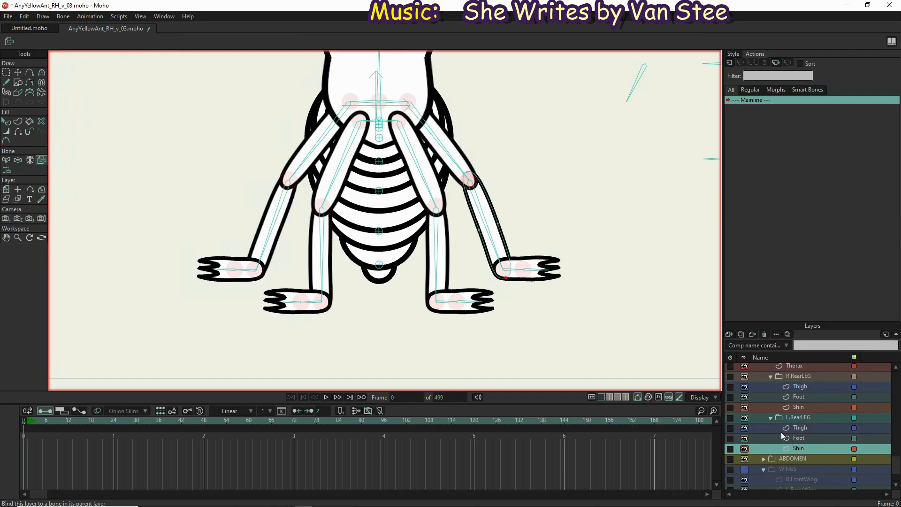
pyautogui.click(493, 241)
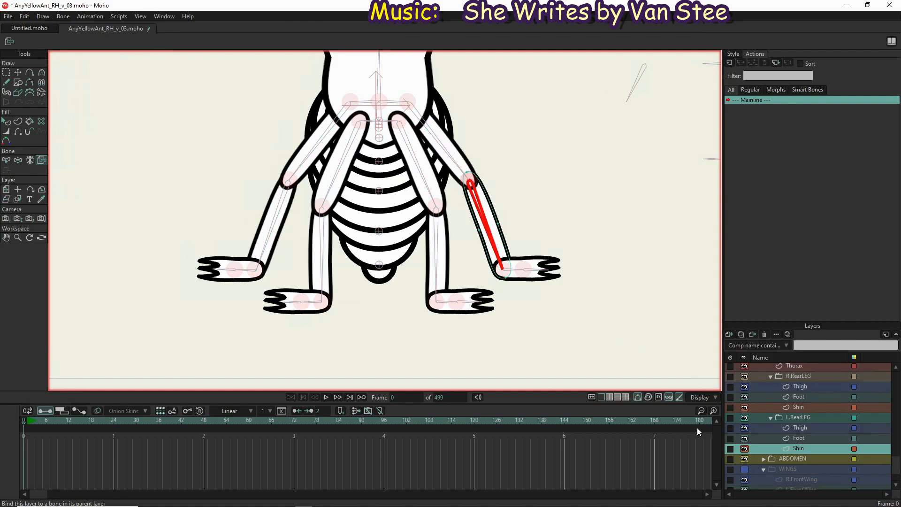
# Bind the heel-side points of the L.RearLEG Foot layer to the left rear foot bone
pyautogui.click(810, 435)
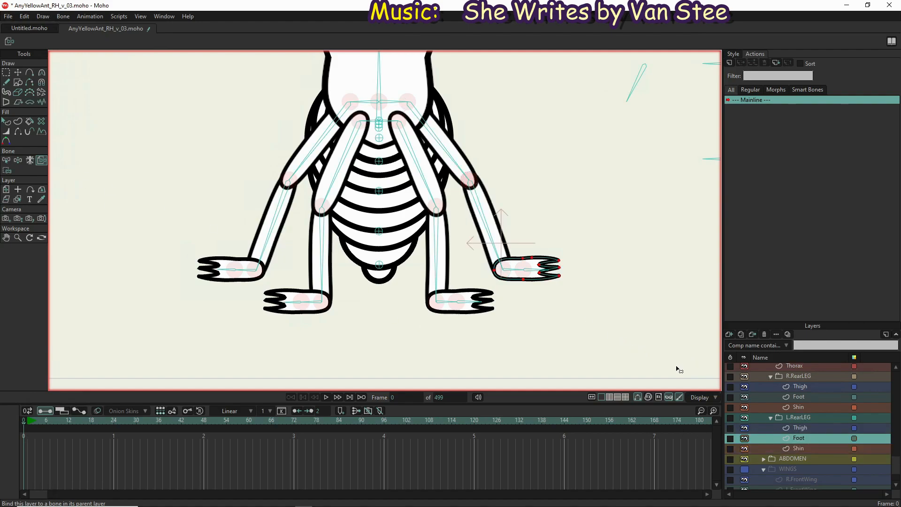
pyautogui.press('b')
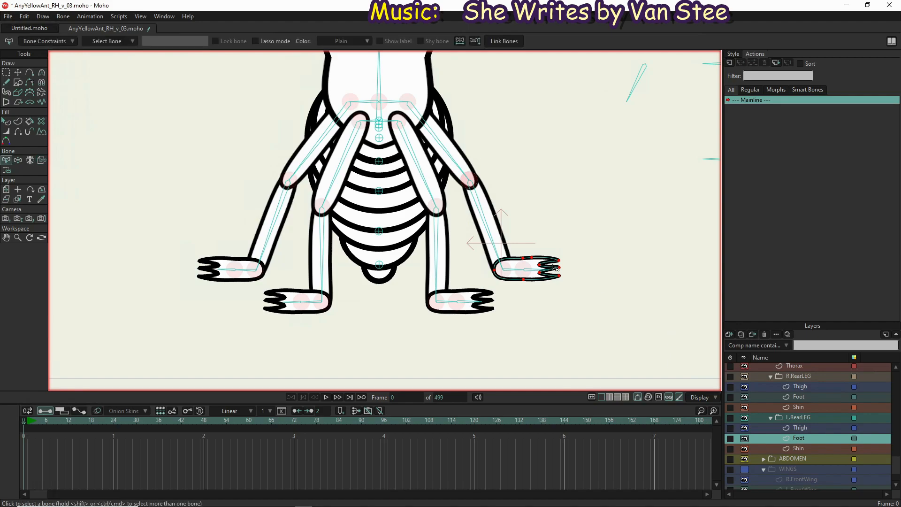
pyautogui.click(513, 269)
pyautogui.press('i')
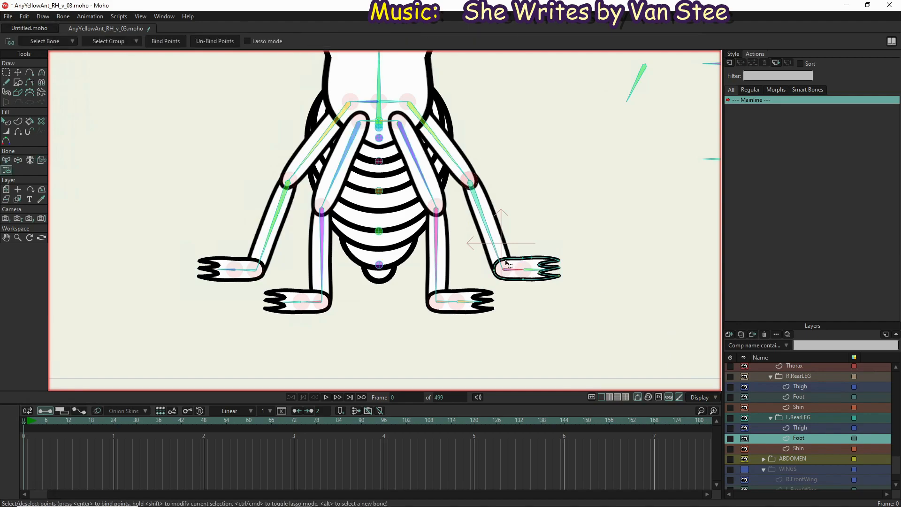
pyautogui.moveTo(484, 248); pyautogui.dragTo(526, 293)
pyautogui.click(161, 41)
# Bind the remaining toe-side points of the L.RearLEG Foot layer to the LRFootTip bone
pyautogui.press('b')
pyautogui.click(534, 271)
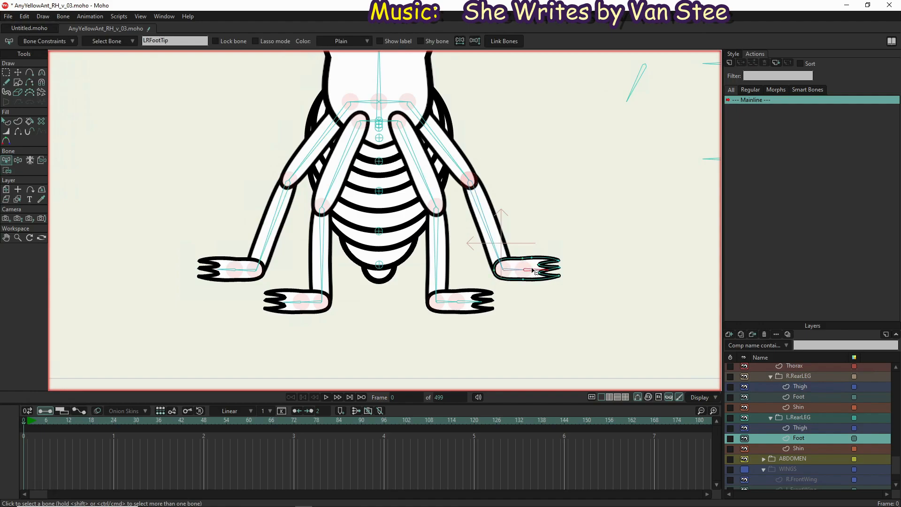
pyautogui.press('i')
pyautogui.moveTo(578, 240); pyautogui.dragTo(529, 298)
pyautogui.click(166, 45)
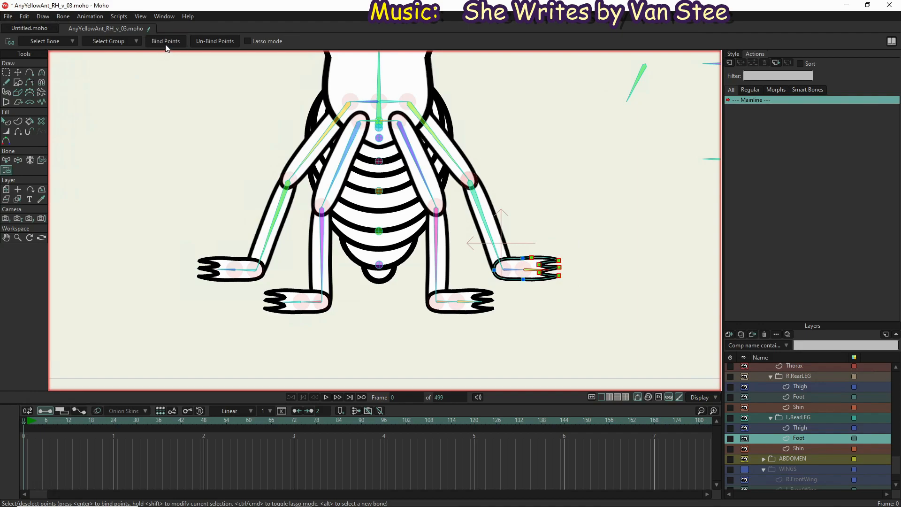
# Test the deformation of all four legs and feet by manipulating their foot, thigh and hip bones
pyautogui.click(17, 160)
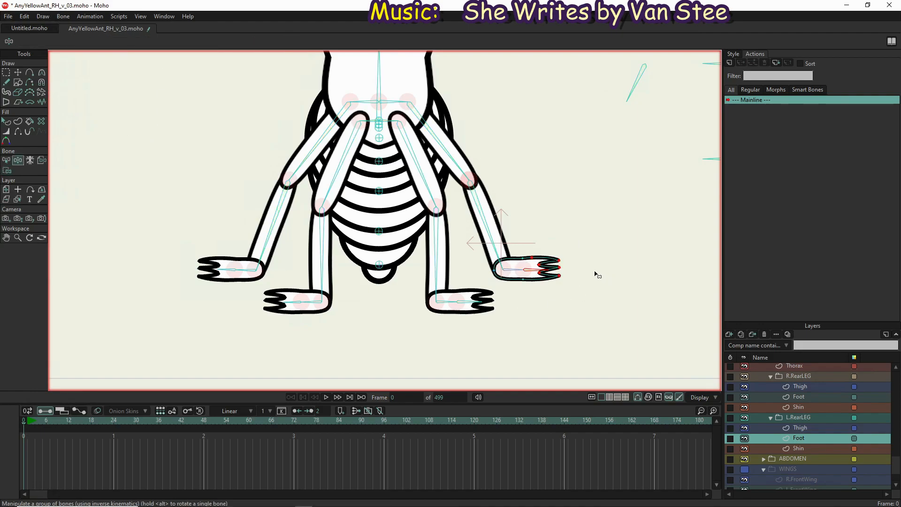
pyautogui.moveTo(536, 280)
pyautogui.mouseDown()
pyautogui.moveTo(545, 265)
pyautogui.moveTo(547, 280)
pyautogui.moveTo(547, 267)
pyautogui.mouseUp()
pyautogui.moveTo(477, 306)
pyautogui.mouseDown()
pyautogui.moveTo(483, 317)
pyautogui.moveTo(477, 308)
pyautogui.mouseUp()
pyautogui.moveTo(307, 308); pyautogui.dragTo(276, 304)
pyautogui.moveTo(218, 274); pyautogui.dragTo(299, 257)
pyautogui.moveTo(351, 119); pyautogui.dragTo(303, 86)
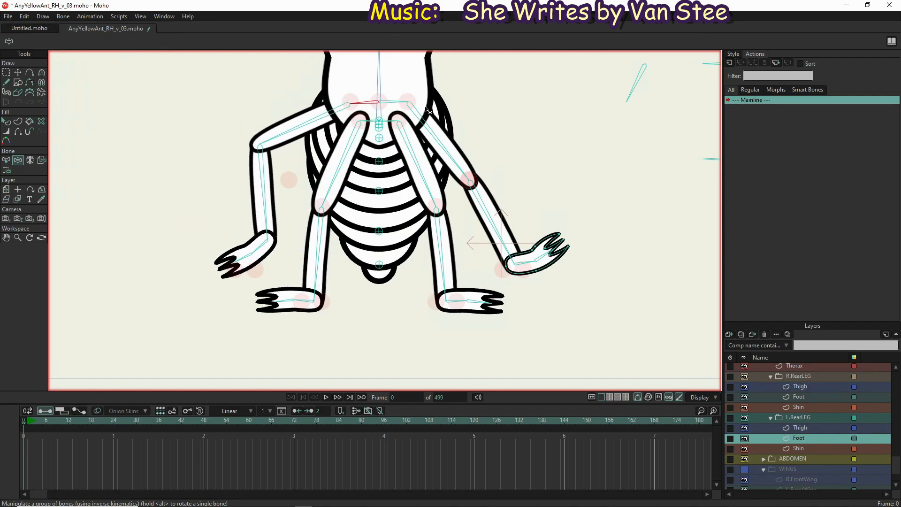
pyautogui.moveTo(396, 102); pyautogui.dragTo(368, 150)
pyautogui.moveTo(374, 183); pyautogui.dragTo(405, 213)
pyautogui.moveTo(404, 232); pyautogui.dragTo(351, 127)
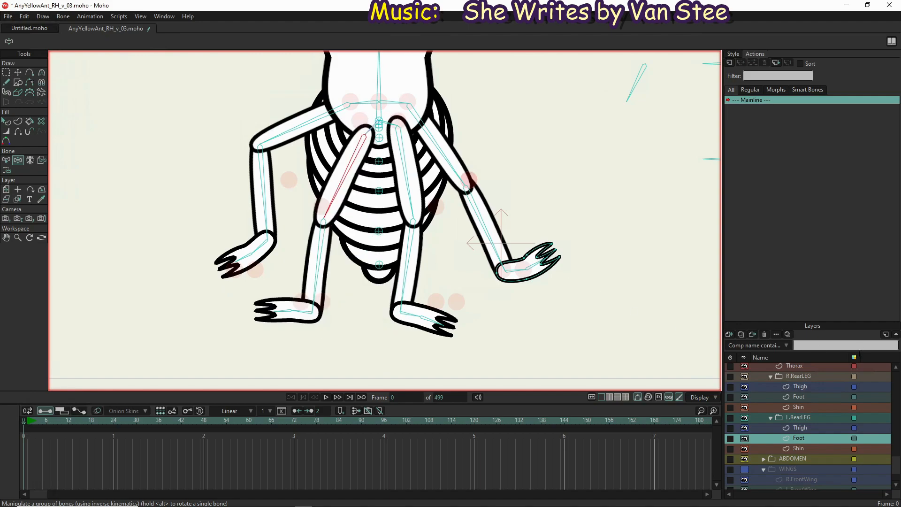
# On the EveryYellowAnt bone layer, give all four front and rear hip bones angle constraints from -4° to 4°
pyautogui.scroll(8, 808, 371)
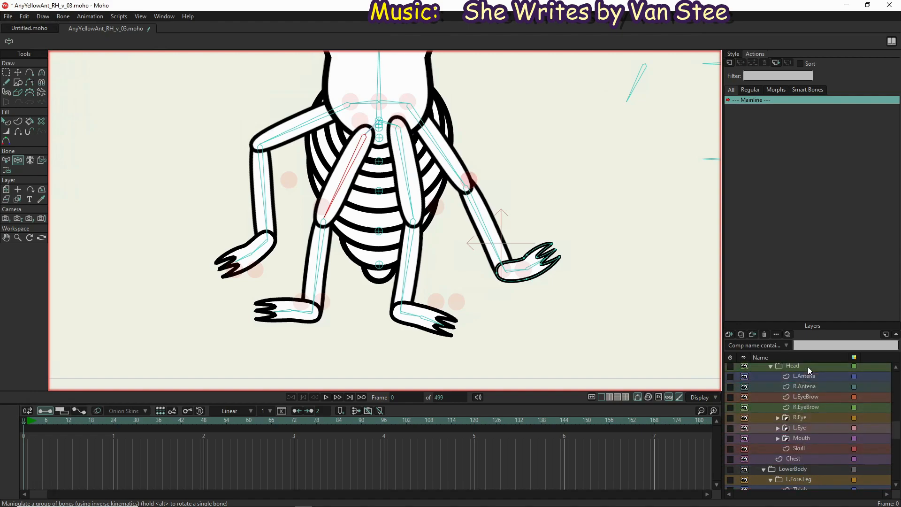
pyautogui.scroll(7, 807, 366)
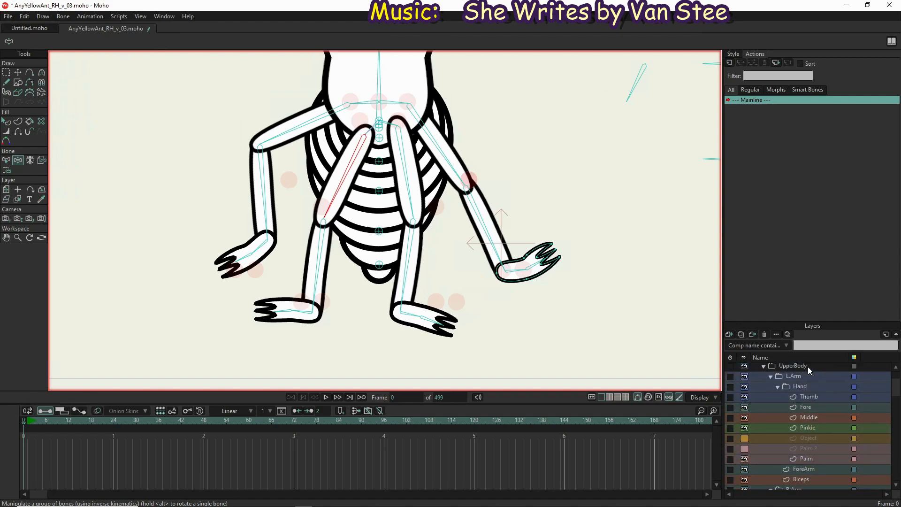
pyautogui.click(807, 366)
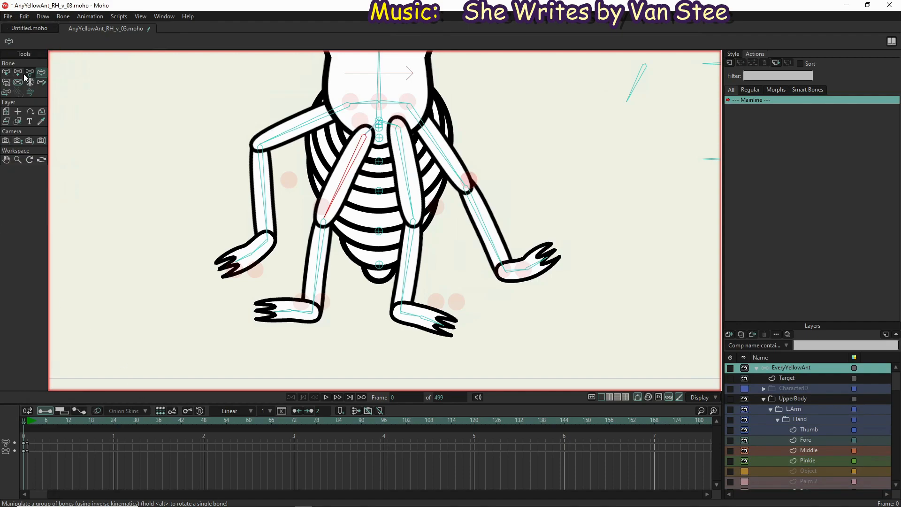
pyautogui.click(6, 72)
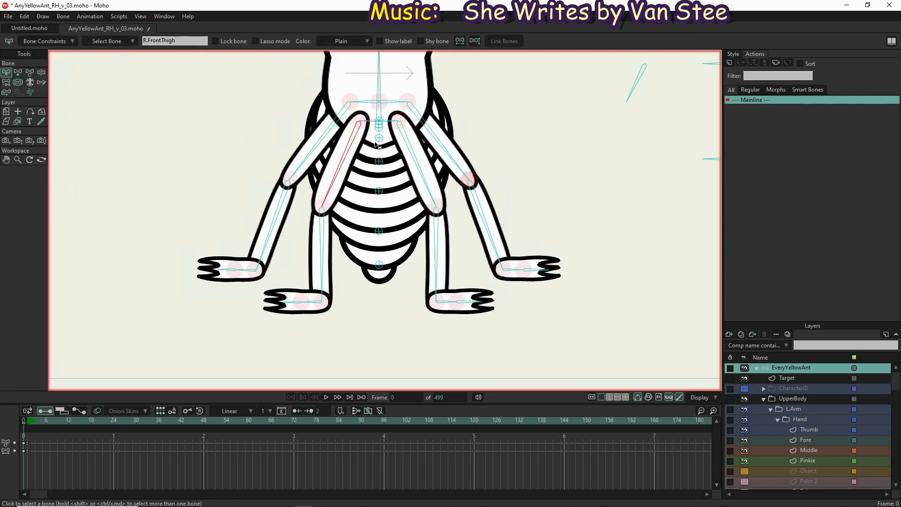
pyautogui.click(371, 122)
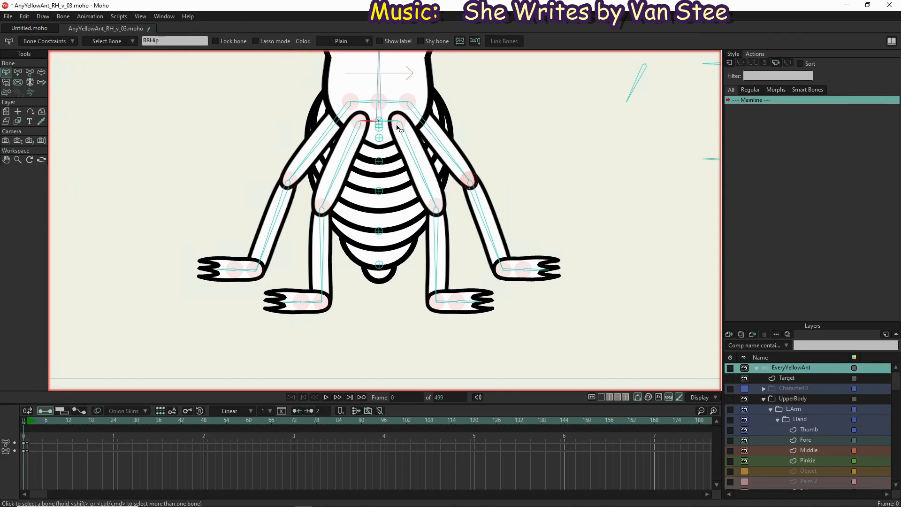
pyautogui.click(391, 122)
pyautogui.click(45, 41)
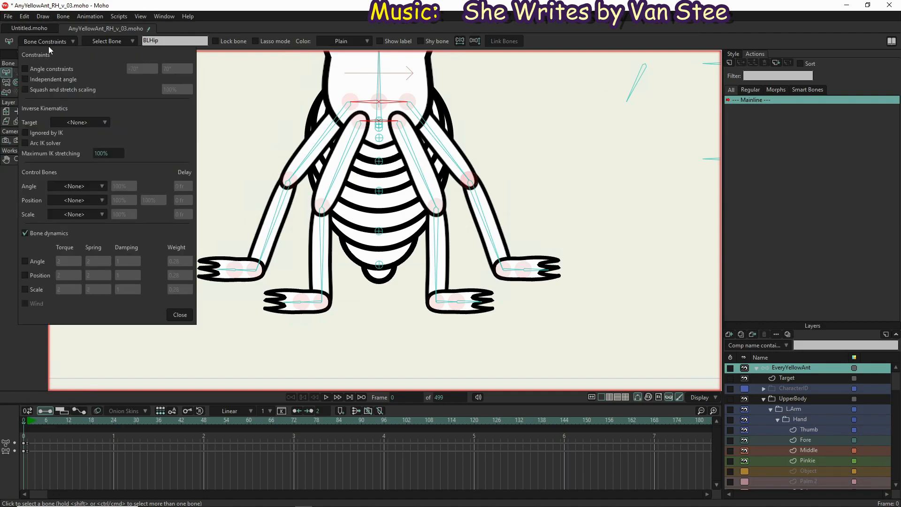
pyautogui.click(28, 69)
pyautogui.click(146, 69)
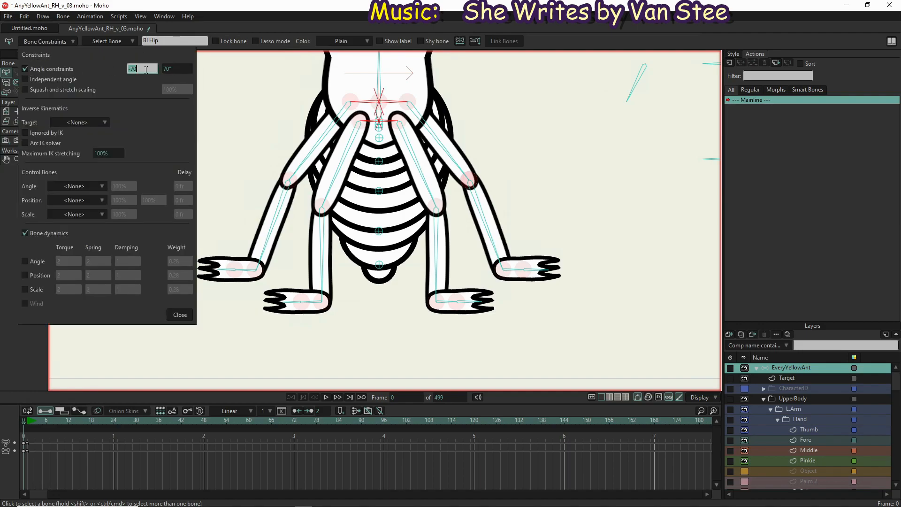
pyautogui.write('-4')
pyautogui.press('Tab')
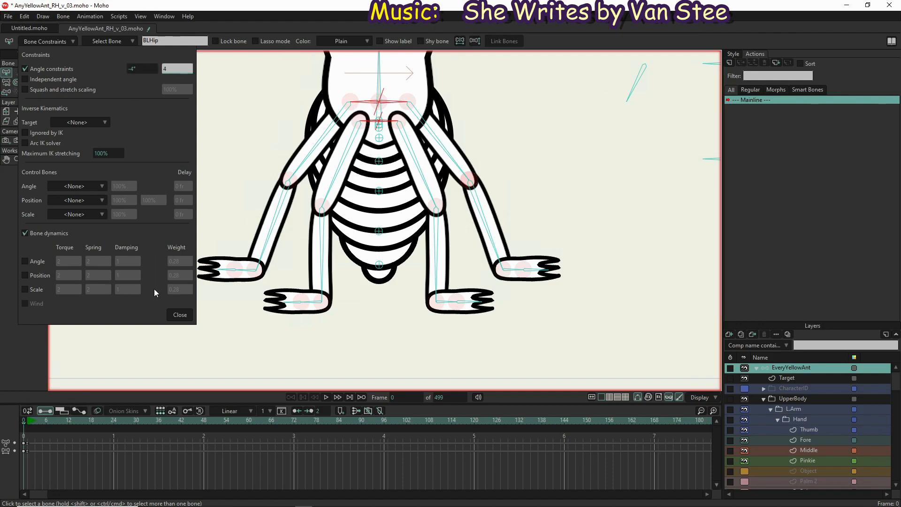
pyautogui.click(180, 314)
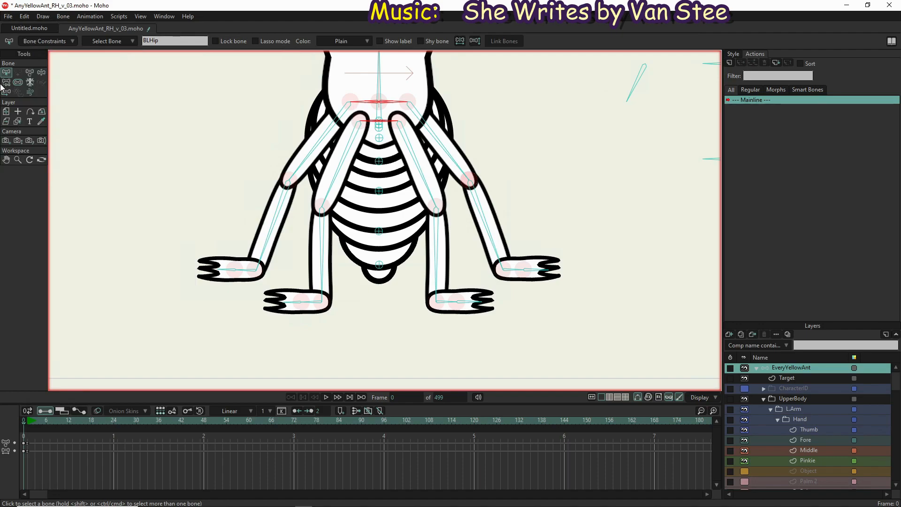
# Test the constrained hips by manipulating the thigh, shin and foot bones of the legs
pyautogui.click(42, 74)
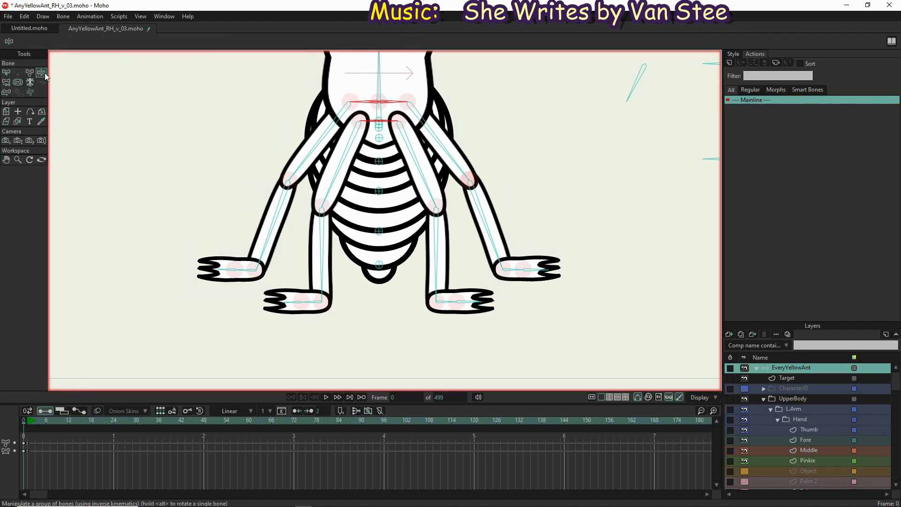
pyautogui.moveTo(440, 137); pyautogui.dragTo(434, 228)
pyautogui.click(420, 186)
pyautogui.moveTo(420, 185); pyautogui.dragTo(488, 162)
pyautogui.moveTo(358, 143); pyautogui.dragTo(334, 125)
pyautogui.moveTo(418, 145); pyautogui.dragTo(415, 240)
pyautogui.scroll(-3, 388, 163)
pyautogui.moveTo(465, 219); pyautogui.dragTo(430, 231)
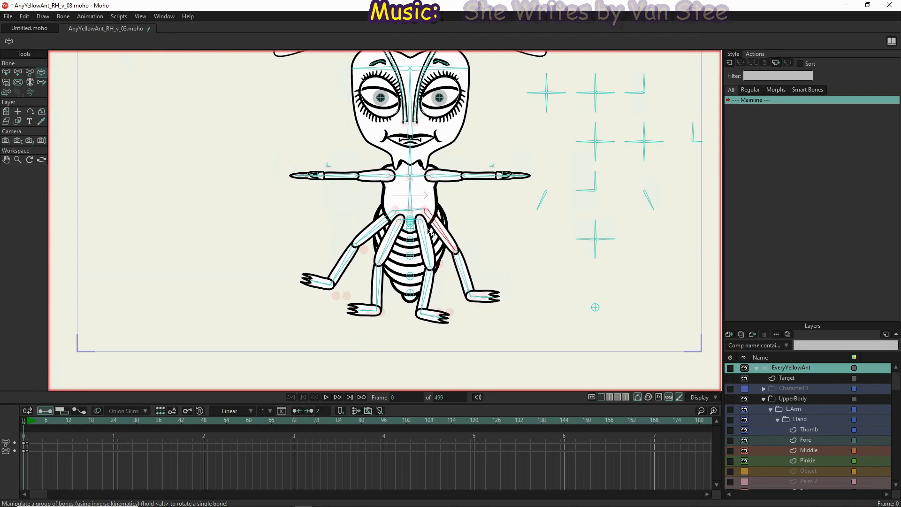
pyautogui.moveTo(373, 238); pyautogui.dragTo(357, 296)
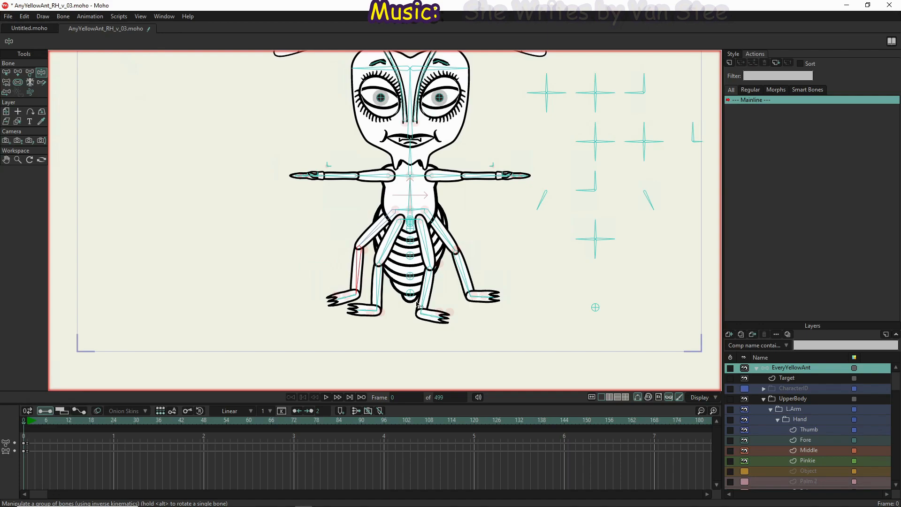
pyautogui.moveTo(484, 297); pyautogui.dragTo(438, 326)
# Expand the ABDOMEN group and bind its Tip layer to the lowest abdomen bone
pyautogui.scroll(-6, 832, 427)
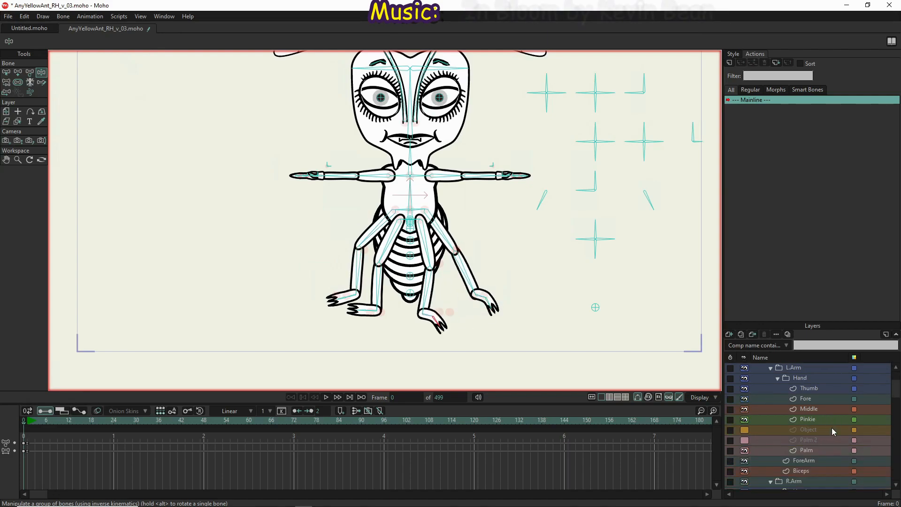
pyautogui.scroll(-5, 821, 444)
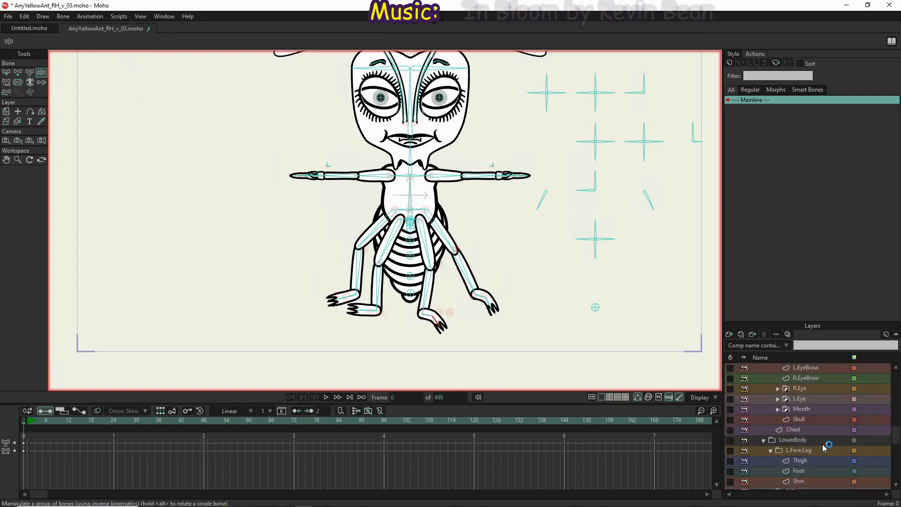
pyautogui.scroll(-2, 817, 447)
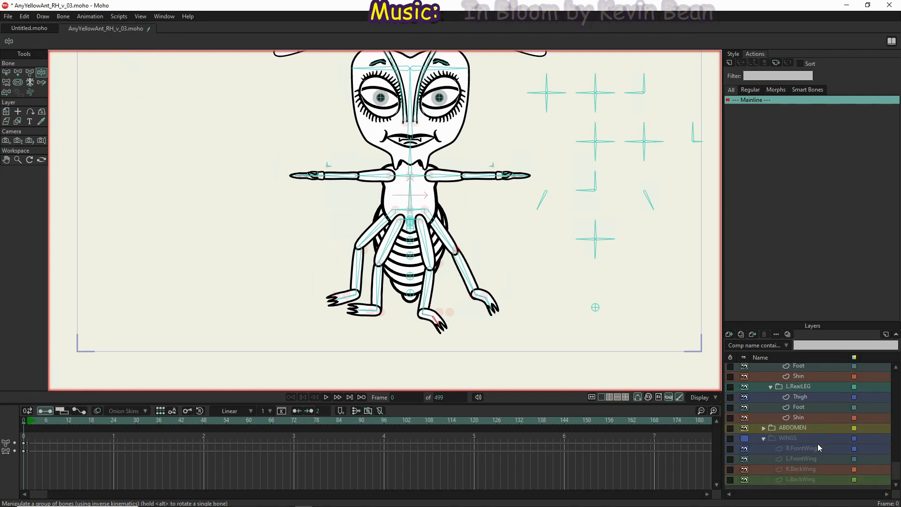
pyautogui.click(764, 428)
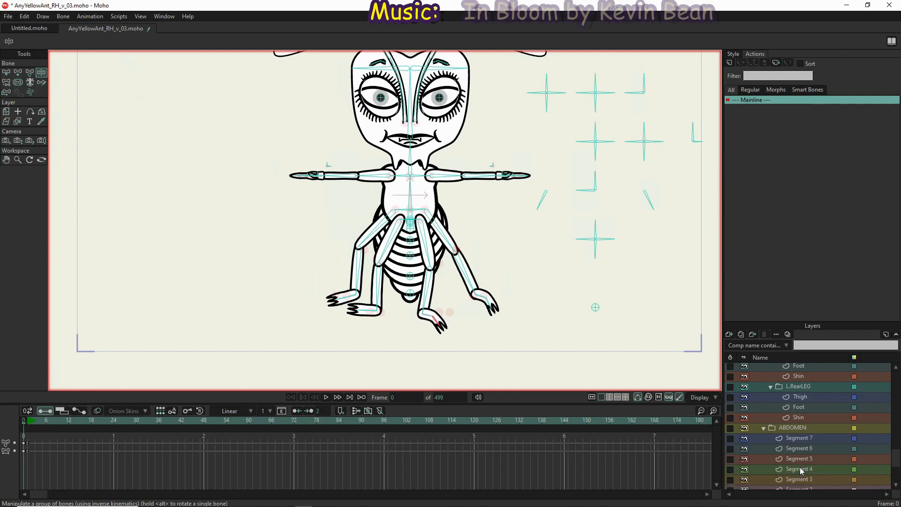
pyautogui.scroll(-3, 799, 467)
pyautogui.click(802, 429)
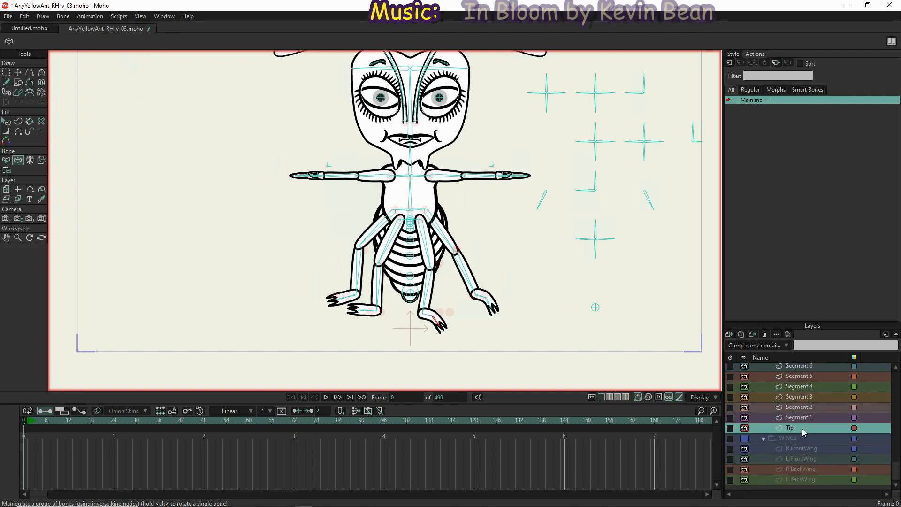
pyautogui.click(42, 160)
pyautogui.click(411, 293)
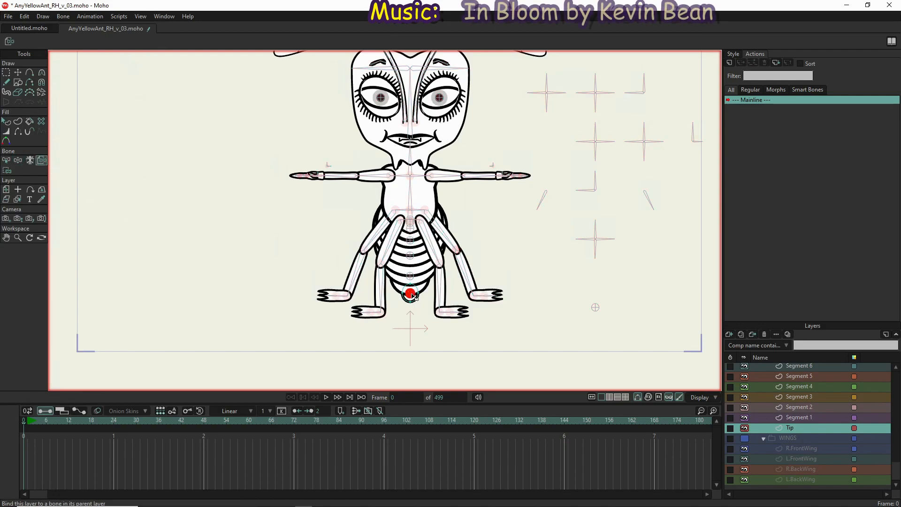
# Bind the Segment 1, 2, 3 and 4 layers to successive abdomen bones going up from the tip bone
pyautogui.click(820, 418)
pyautogui.click(415, 279)
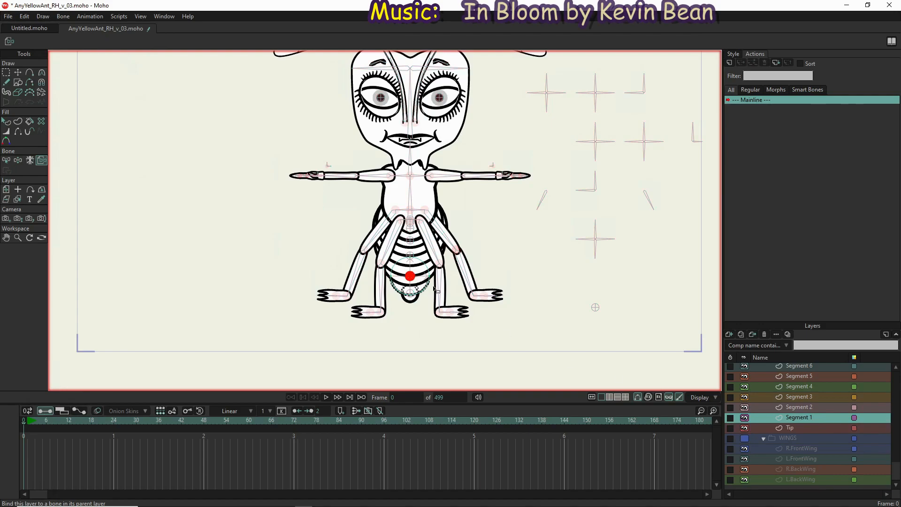
pyautogui.click(796, 408)
pyautogui.click(410, 256)
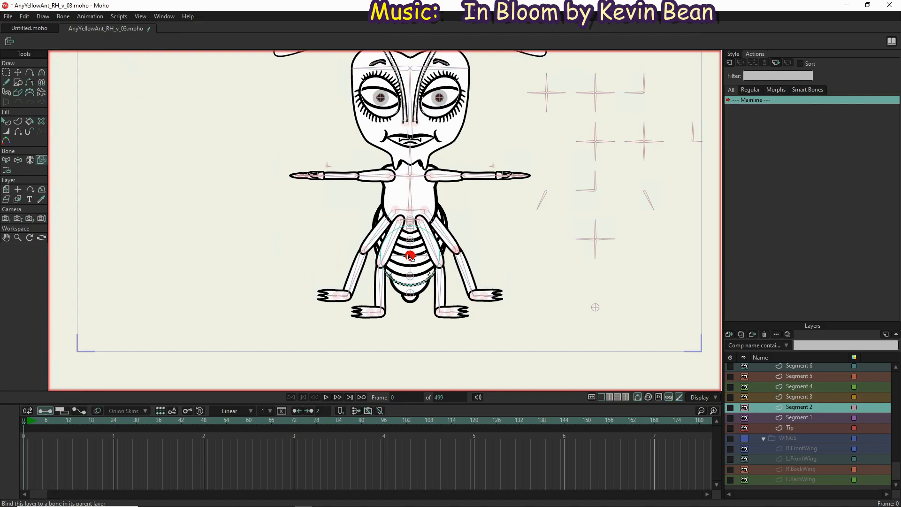
pyautogui.click(798, 397)
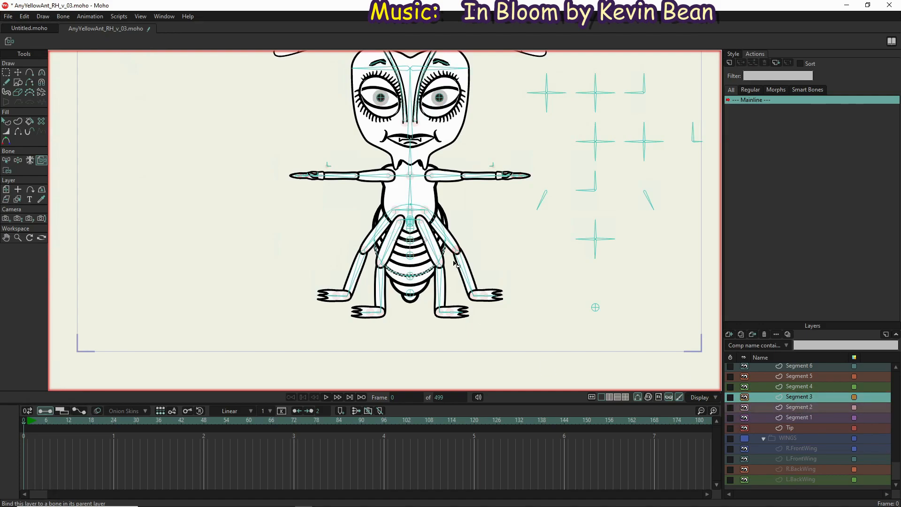
pyautogui.click(409, 240)
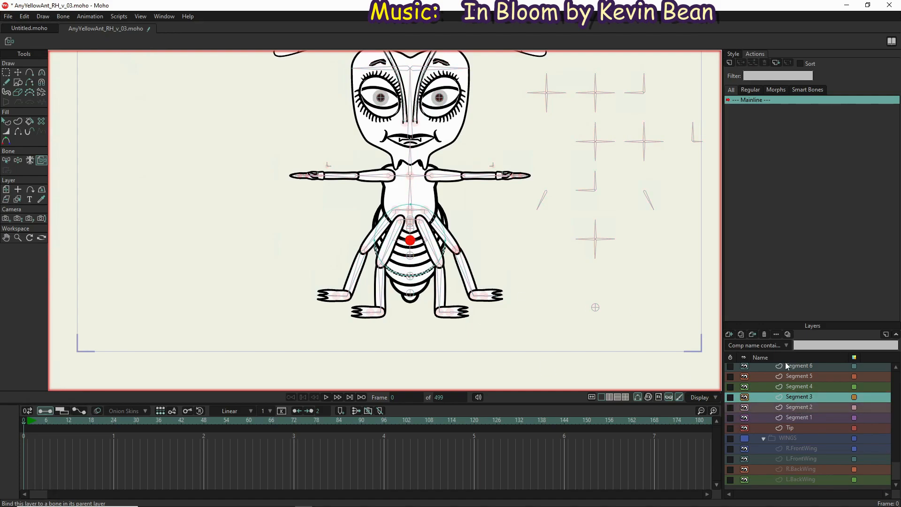
pyautogui.click(799, 386)
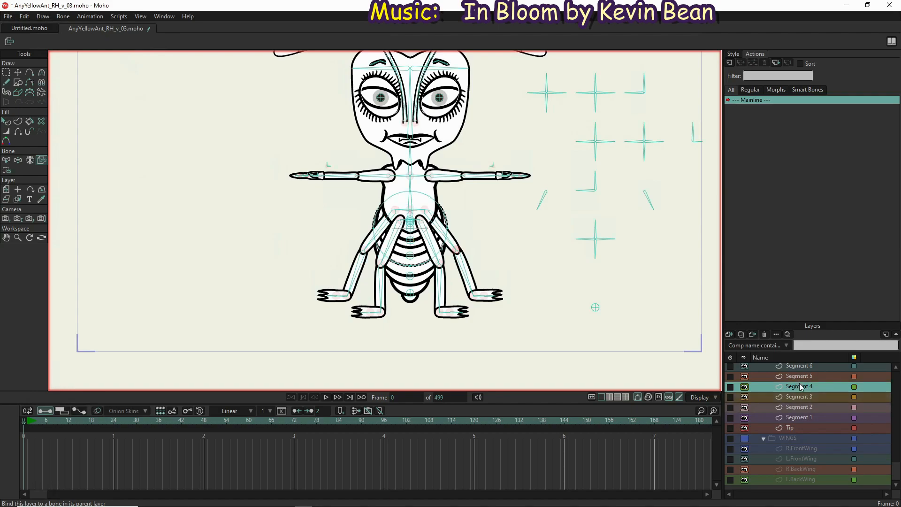
pyautogui.click(411, 228)
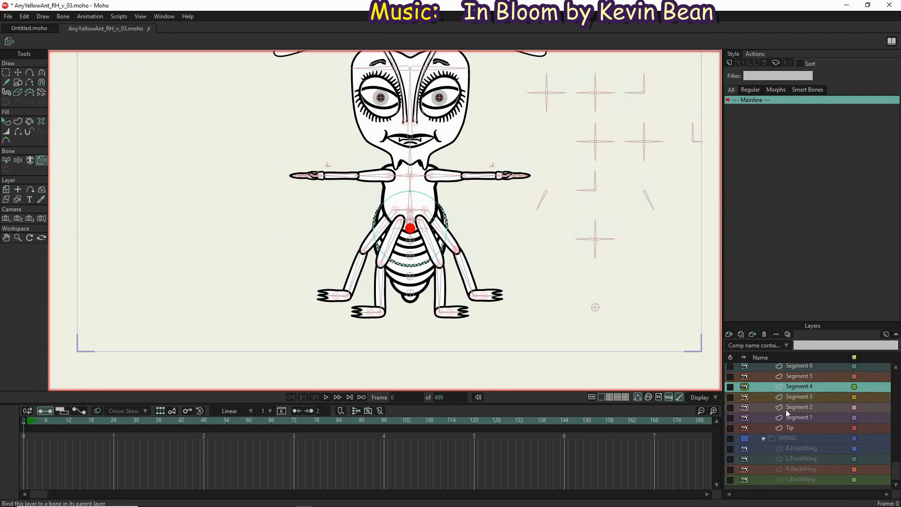
# Bind the Segment 5 and Segment 6 layers to the next two abdomen bones up, just below the front hips
pyautogui.click(806, 379)
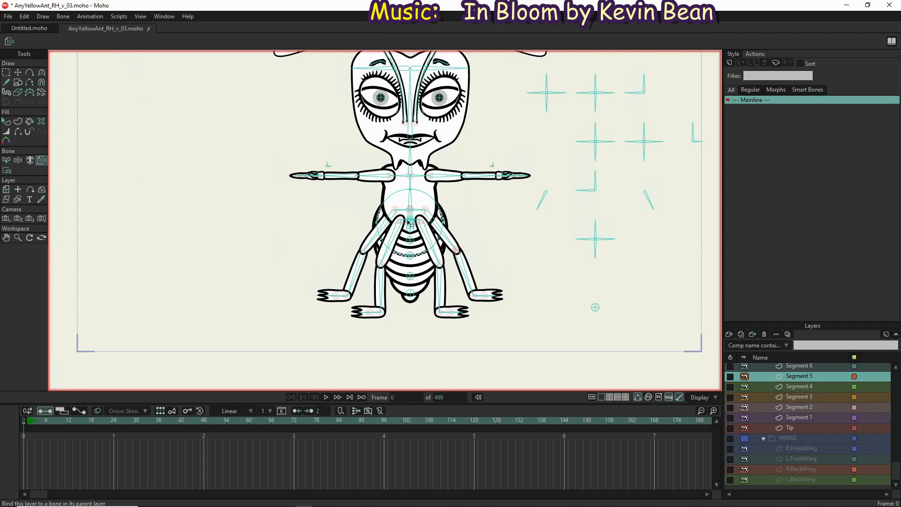
pyautogui.scroll(3, 411, 223)
pyautogui.scroll(5, 410, 223)
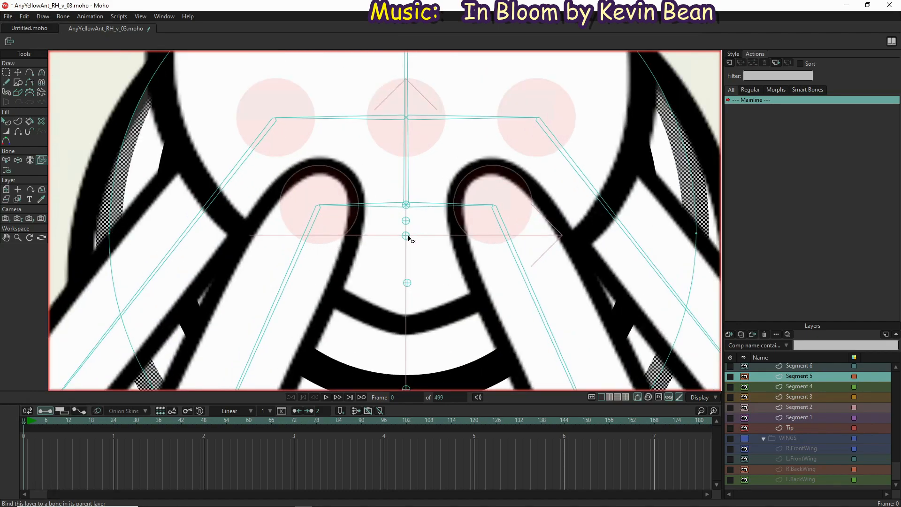
pyautogui.click(409, 238)
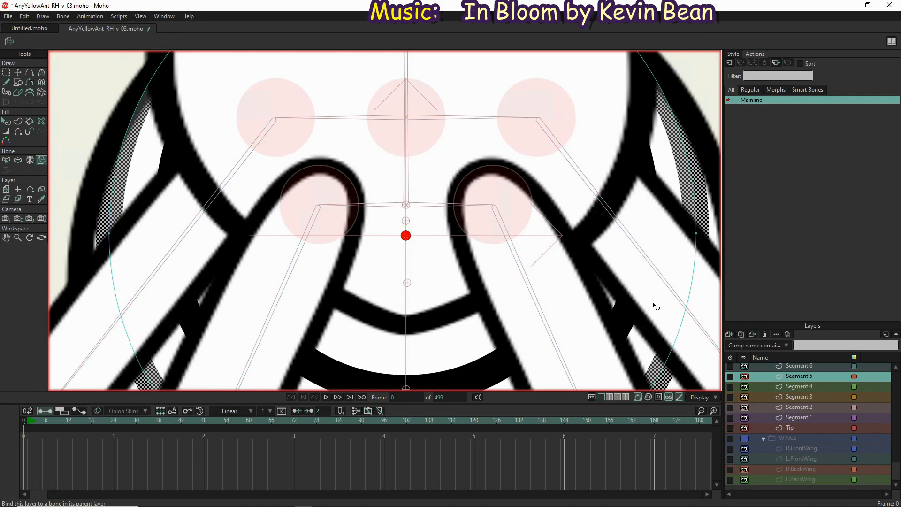
pyautogui.click(786, 368)
pyautogui.click(406, 221)
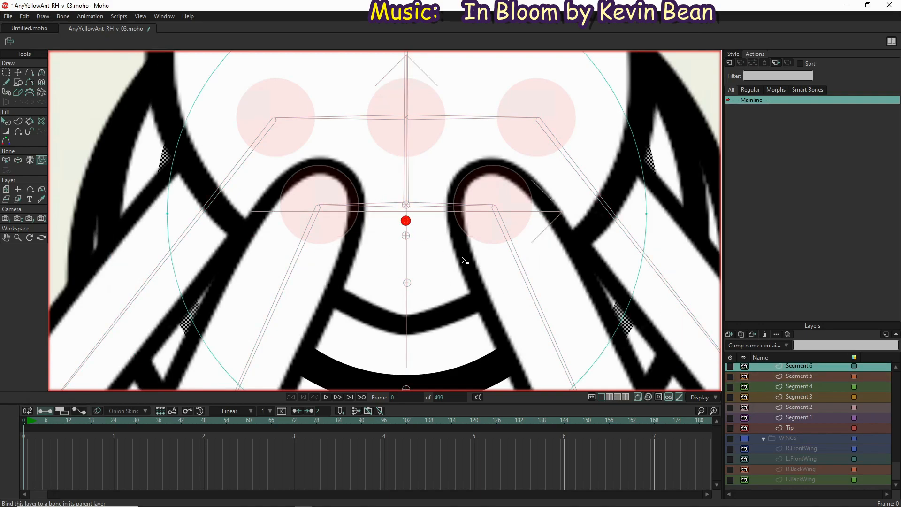
# Bind the Segment 7 layer of the ABDOMEN group to the small central abdomen bone where the front hips meet
pyautogui.scroll(-2, 533, 299)
pyautogui.scroll(1, 773, 387)
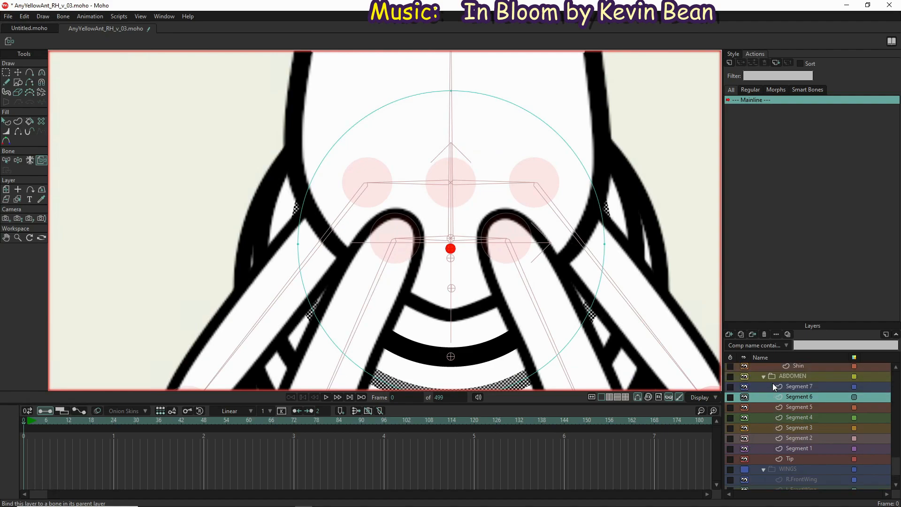
pyautogui.click(798, 386)
pyautogui.scroll(1, 798, 386)
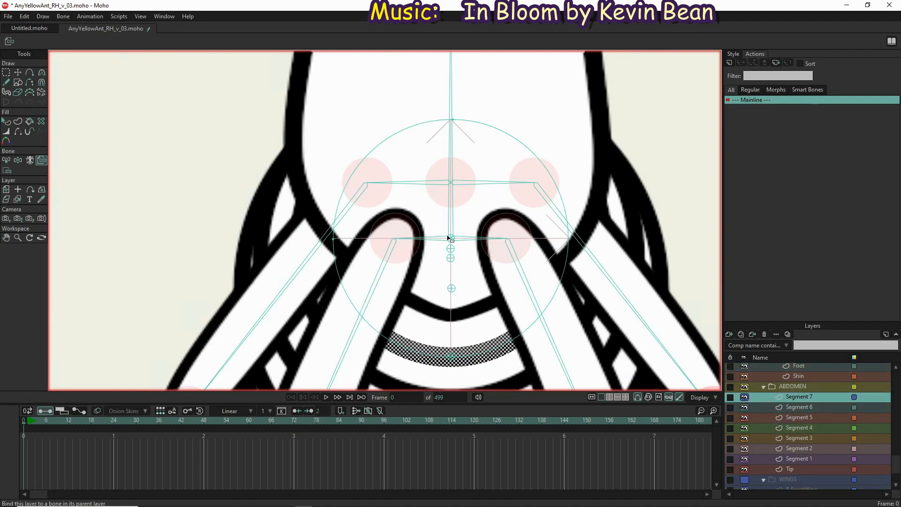
pyautogui.click(452, 239)
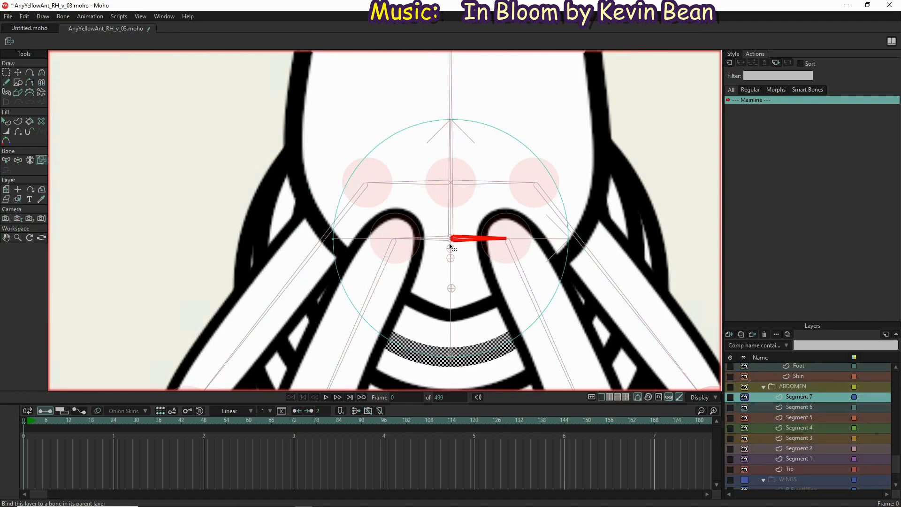
pyautogui.click(451, 248)
pyautogui.click(450, 242)
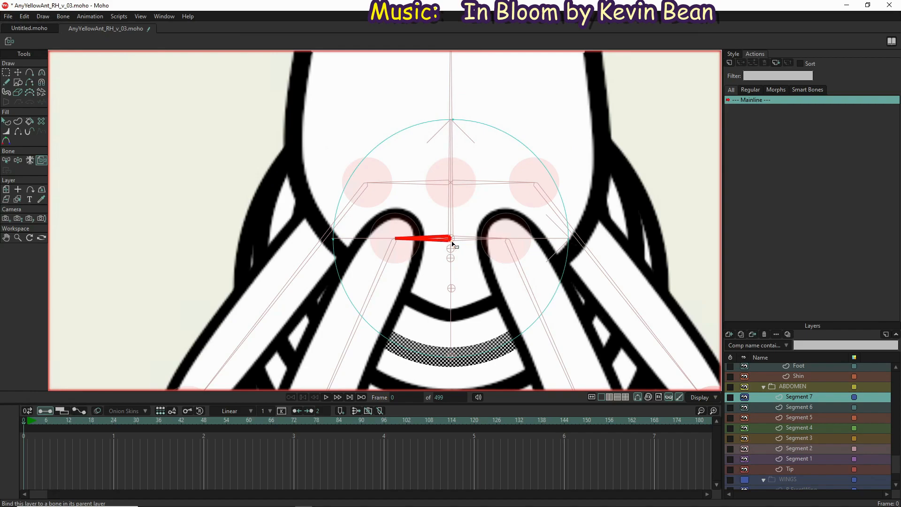
pyautogui.click(452, 241)
pyautogui.scroll(5, 453, 243)
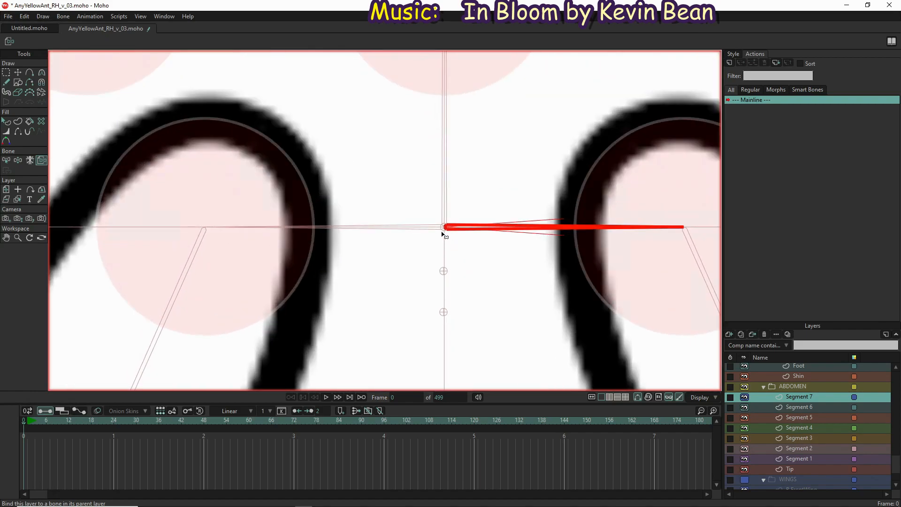
pyautogui.click(445, 232)
pyautogui.scroll(-5, 444, 249)
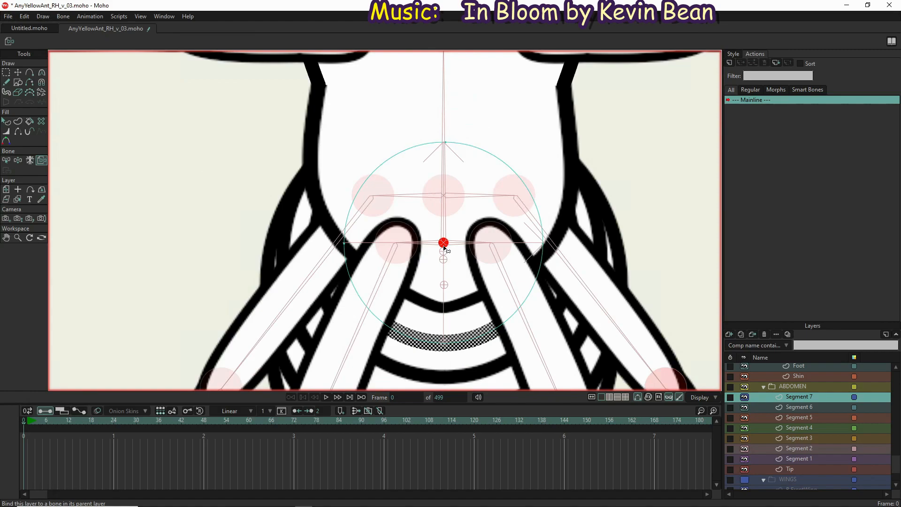
pyautogui.scroll(2, 445, 293)
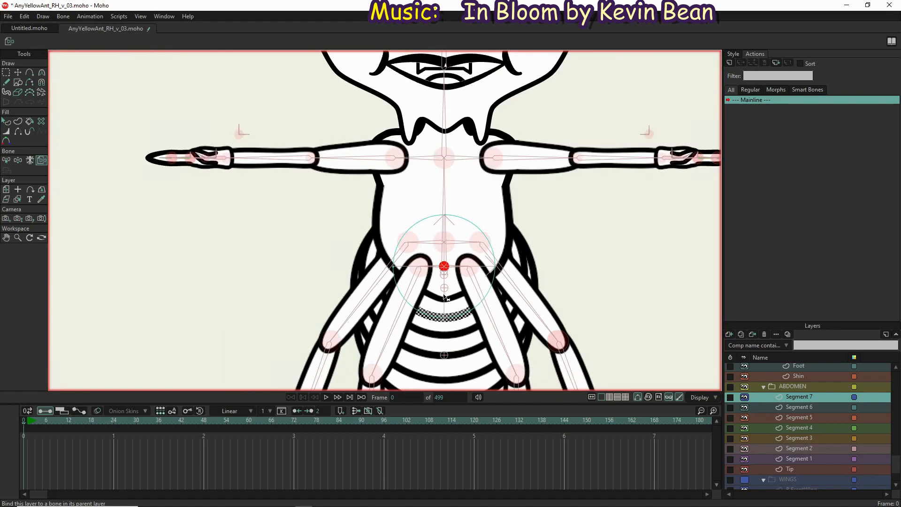
pyautogui.scroll(-2, 383, 233)
pyautogui.moveTo(393, 255); pyautogui.dragTo(358, 221)
pyautogui.scroll(-3, 390, 270)
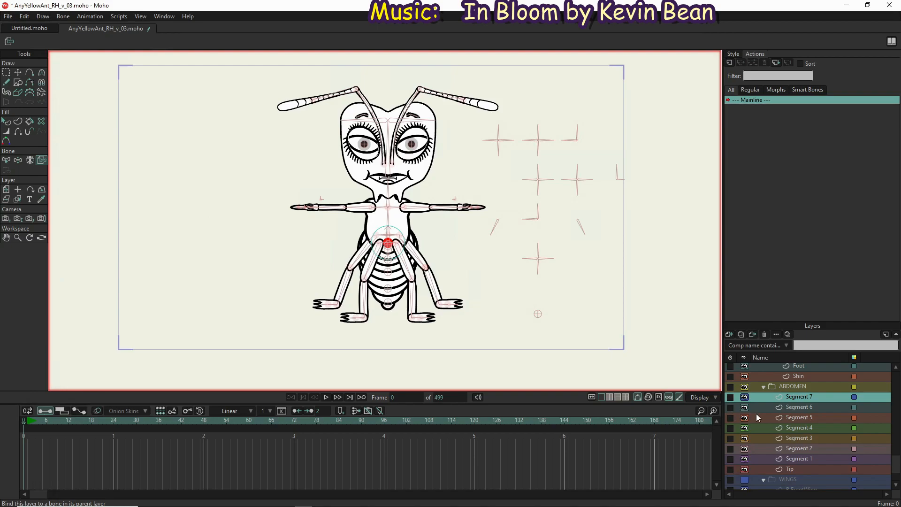
# Select the EveryYellowAnt bone layer, activate the Manipulate Bones tool and save the project
pyautogui.scroll(5, 795, 418)
pyautogui.click(803, 404)
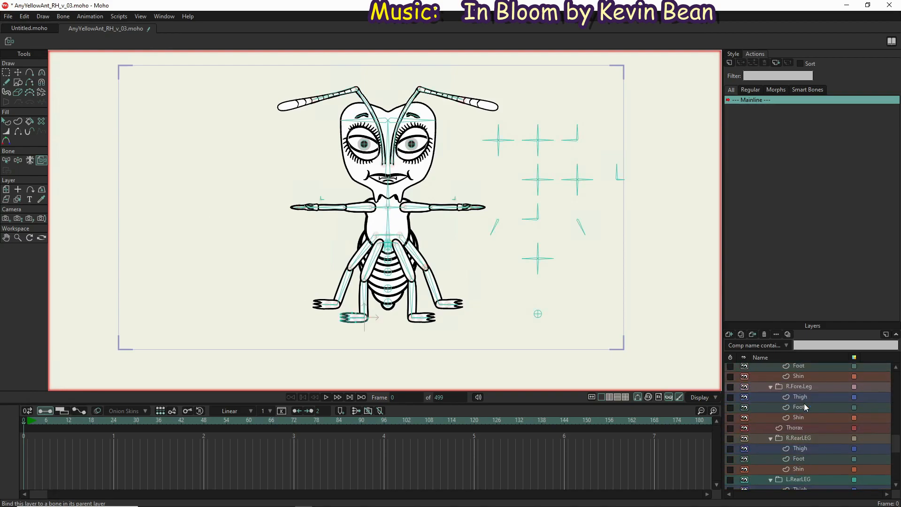
pyautogui.scroll(3, 804, 405)
pyautogui.scroll(6, 804, 406)
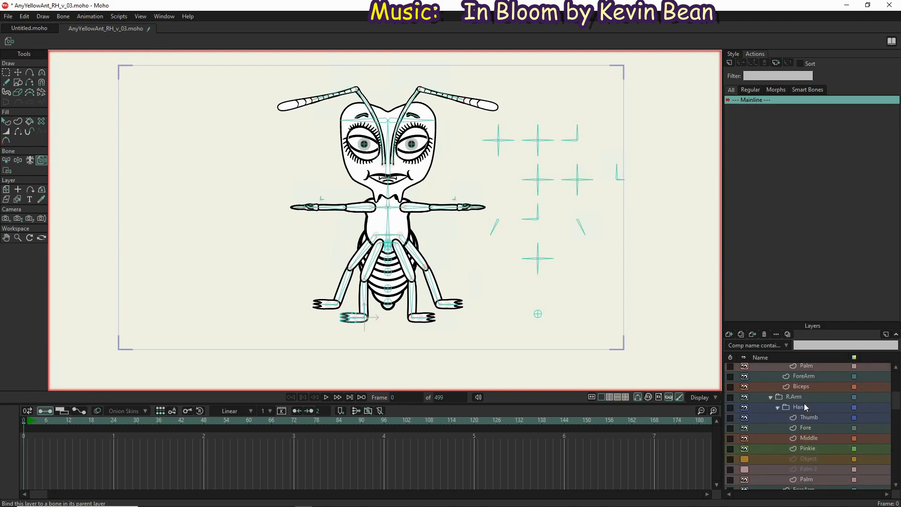
pyautogui.scroll(4, 803, 404)
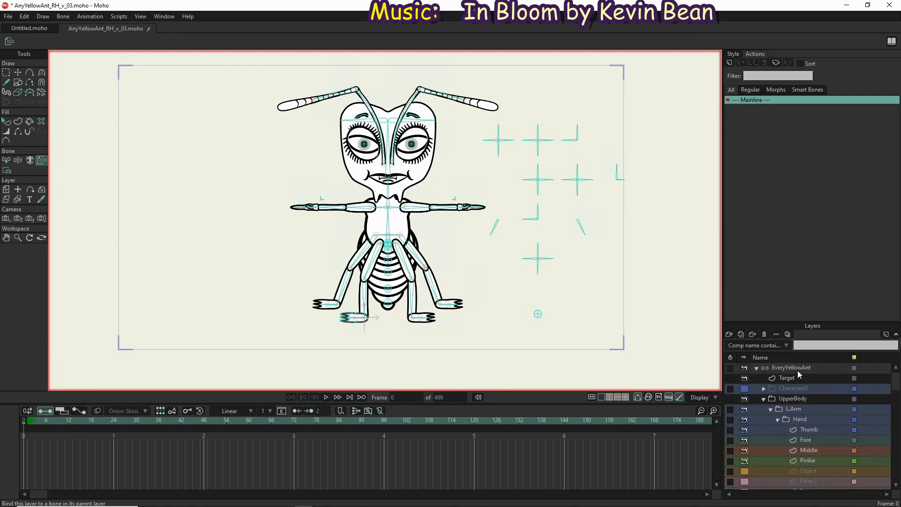
pyautogui.click(795, 368)
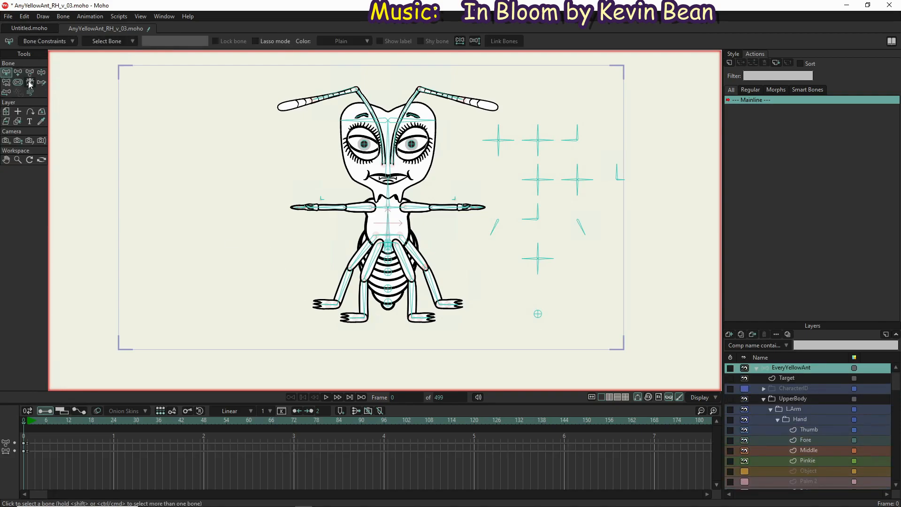
pyautogui.click(43, 73)
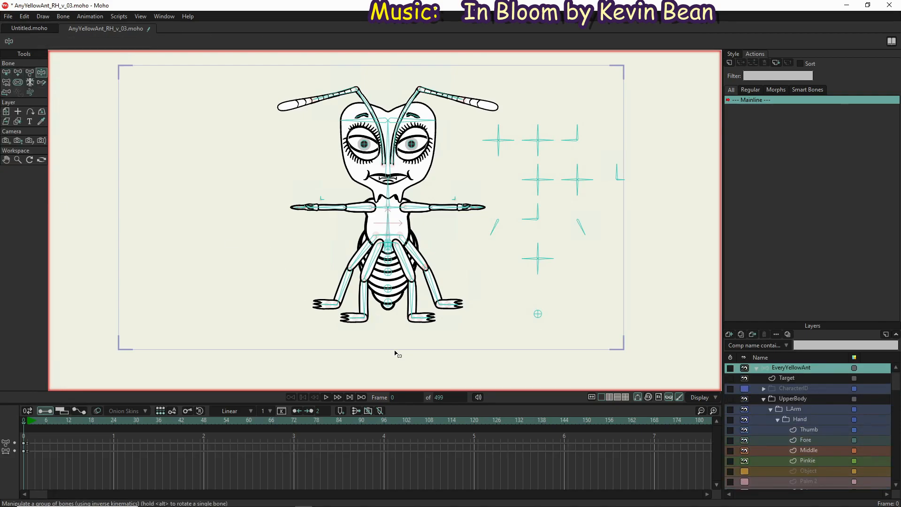
pyautogui.click(8, 16)
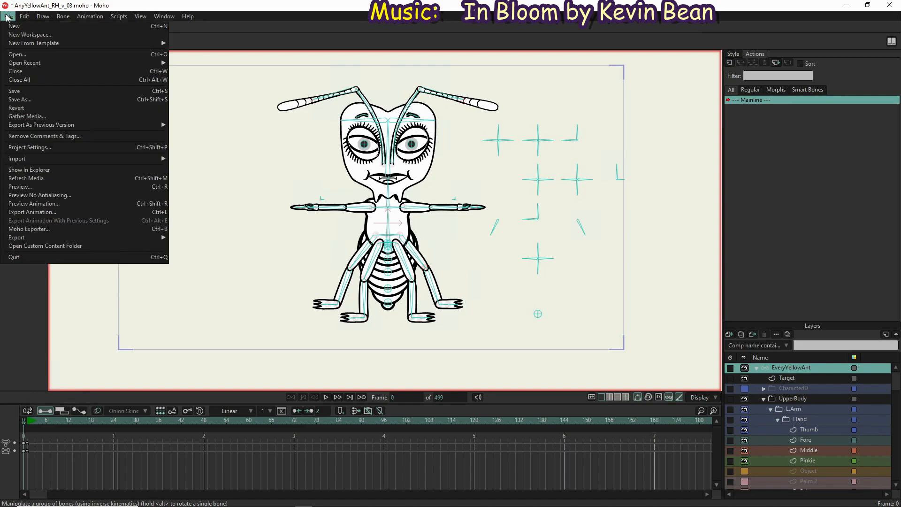
pyautogui.click(26, 92)
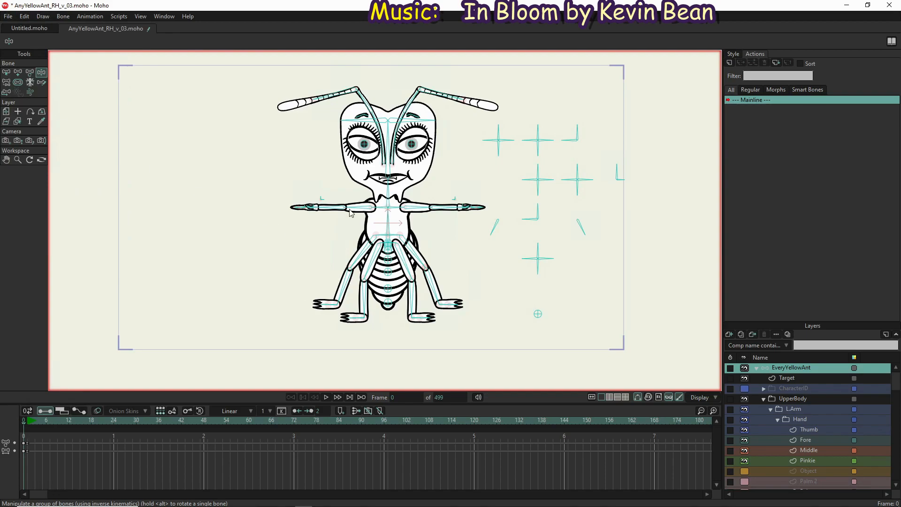
# Hide the Target layer and test the limb deformation by manipulating the arm and leg bones
pyautogui.moveTo(329, 207)
pyautogui.mouseDown()
pyautogui.moveTo(337, 257)
pyautogui.moveTo(329, 193)
pyautogui.moveTo(341, 170)
pyautogui.mouseUp()
pyautogui.click(748, 378)
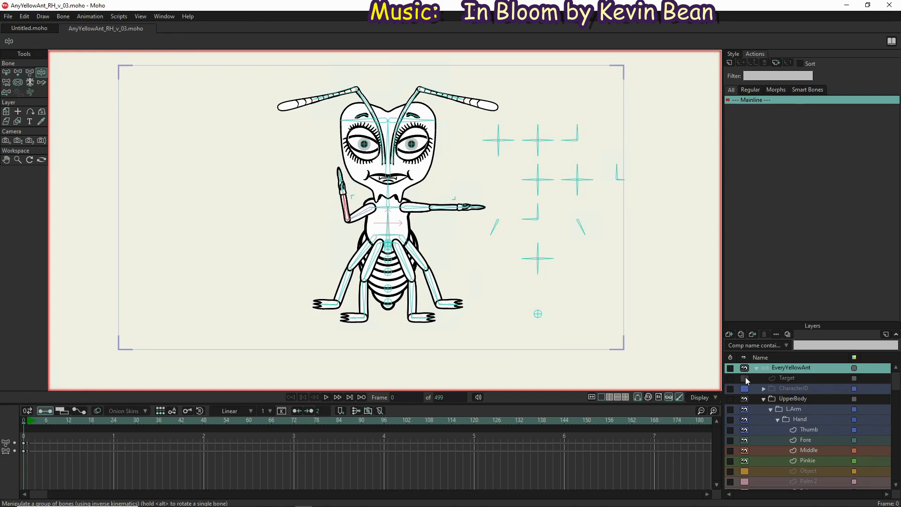
pyautogui.moveTo(435, 219); pyautogui.dragTo(430, 252)
pyautogui.moveTo(373, 263)
pyautogui.mouseDown()
pyautogui.moveTo(388, 274)
pyautogui.moveTo(382, 251)
pyautogui.mouseUp()
pyautogui.moveTo(339, 290); pyautogui.dragTo(348, 238)
# Test the lower abdomen bones and the raised leg's shin bone, checking how the abdomen segments follow
pyautogui.click(391, 305)
pyautogui.click(392, 292)
pyautogui.click(391, 305)
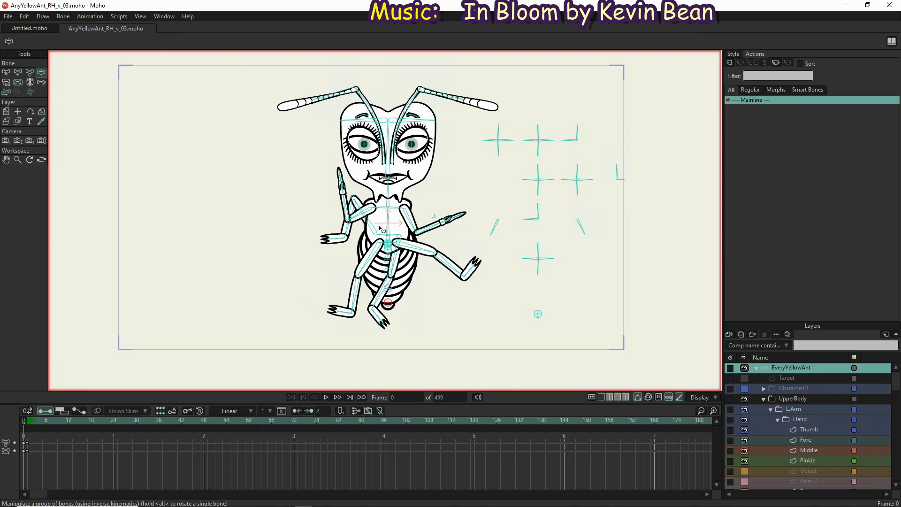
pyautogui.moveTo(351, 233); pyautogui.dragTo(383, 287)
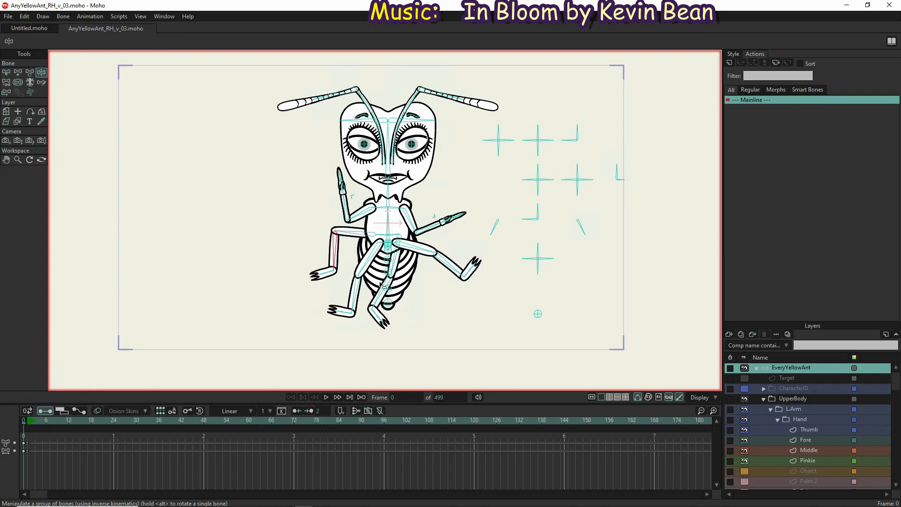
pyautogui.scroll(3, 405, 277)
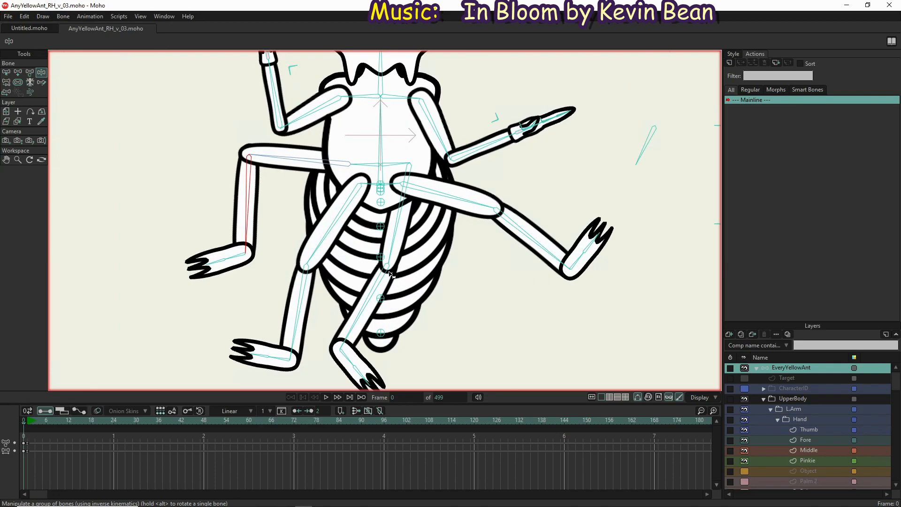
pyautogui.scroll(-3, 390, 275)
pyautogui.scroll(3, 396, 299)
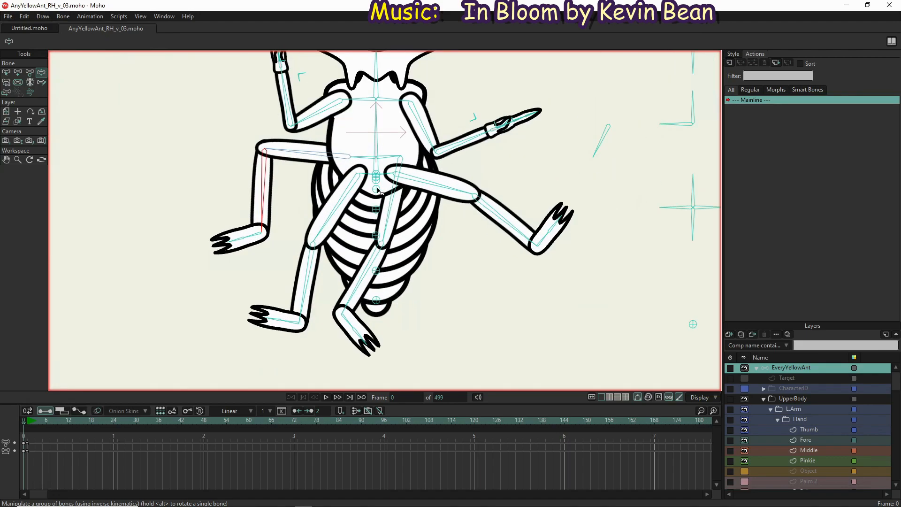
pyautogui.scroll(-3, 375, 145)
pyautogui.moveTo(387, 166); pyautogui.dragTo(388, 251)
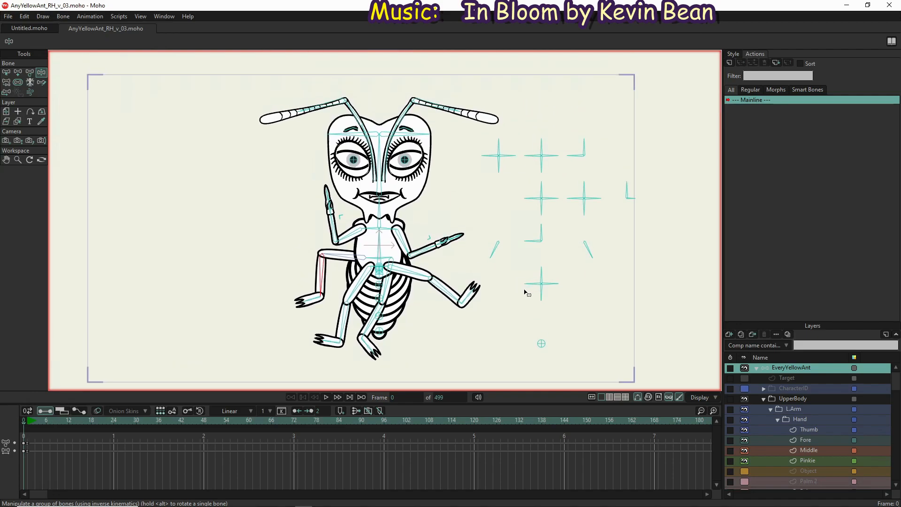
# Select the Tip layer in the ABDOMEN group and activate the Transform Points tool
pyautogui.scroll(-4, 790, 435)
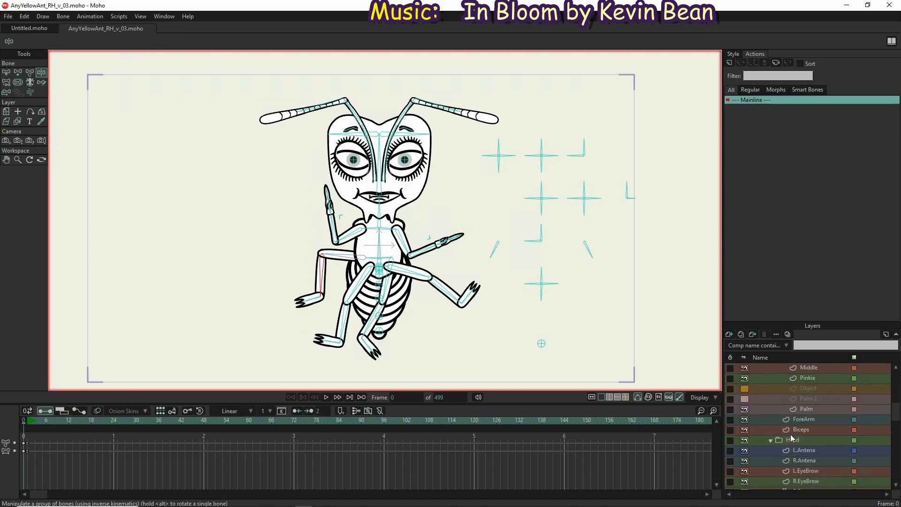
pyautogui.scroll(-6, 790, 435)
pyautogui.scroll(-5, 790, 434)
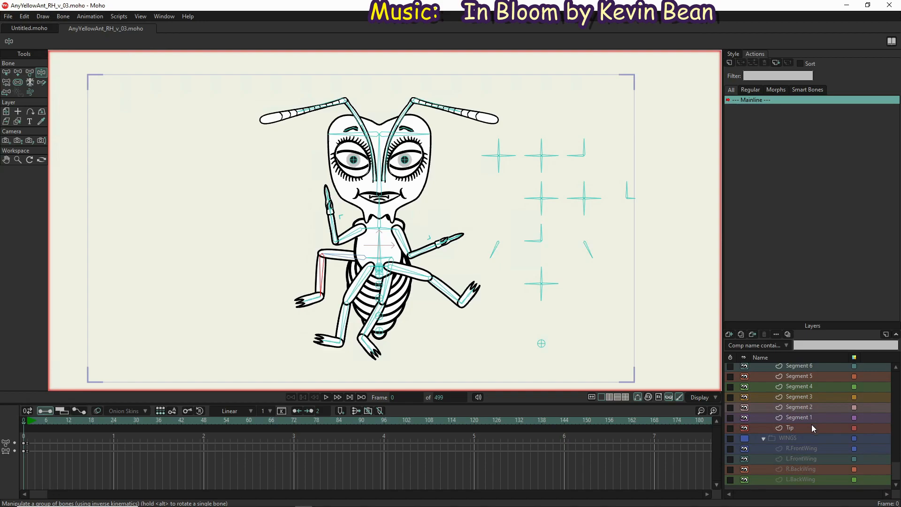
pyautogui.click(812, 424)
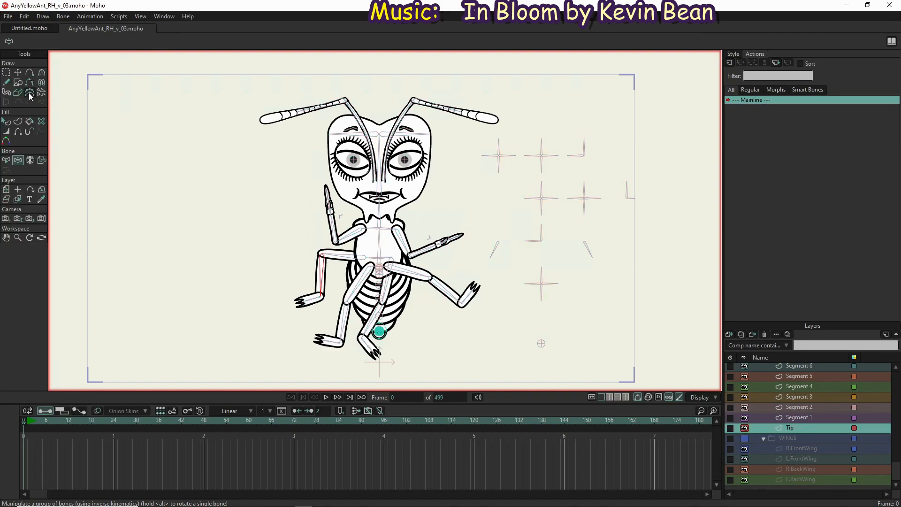
pyautogui.click(17, 74)
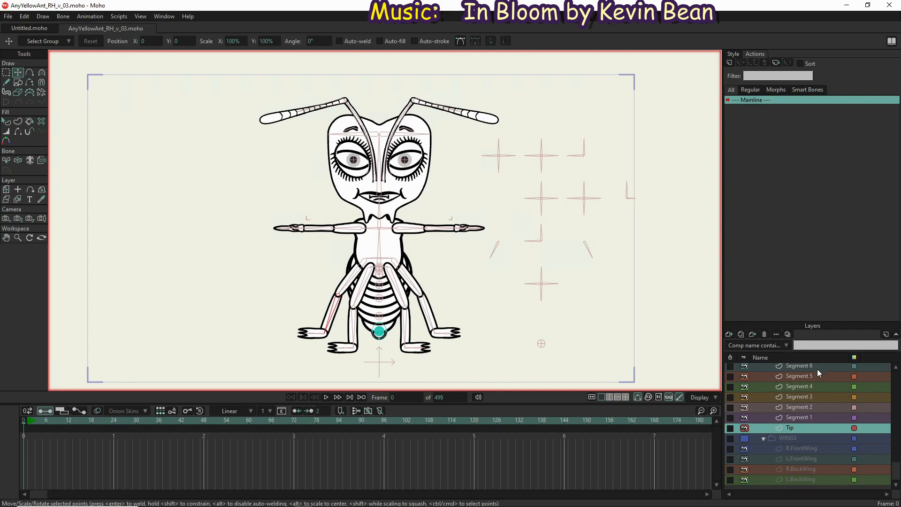
# Select the Segment 6 layer and all points of its shape for transforming
pyautogui.scroll(2, 817, 370)
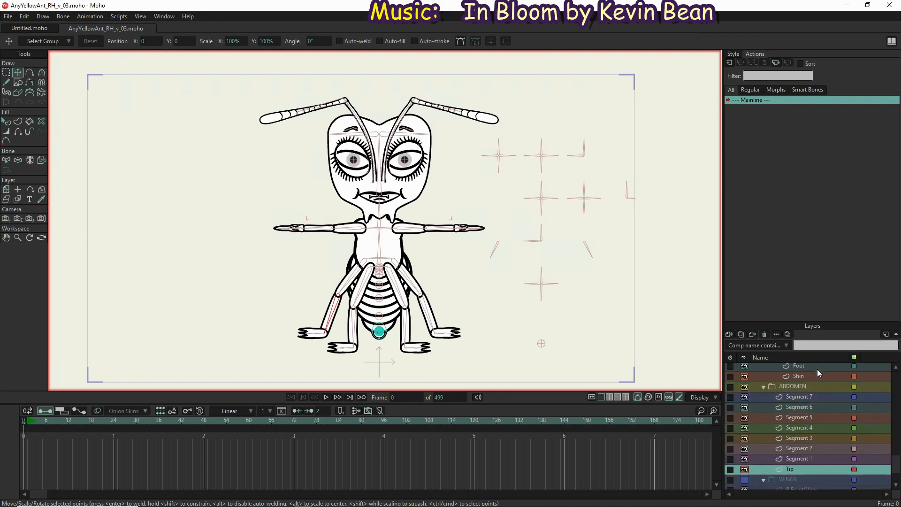
pyautogui.click(818, 407)
pyautogui.scroll(3, 375, 272)
pyautogui.scroll(1, 376, 272)
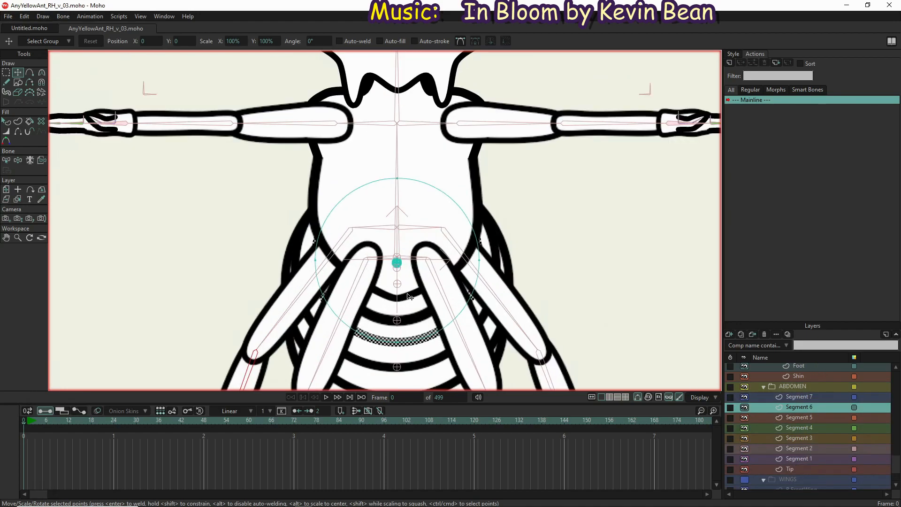
pyautogui.scroll(3, 404, 297)
pyautogui.scroll(3, 378, 222)
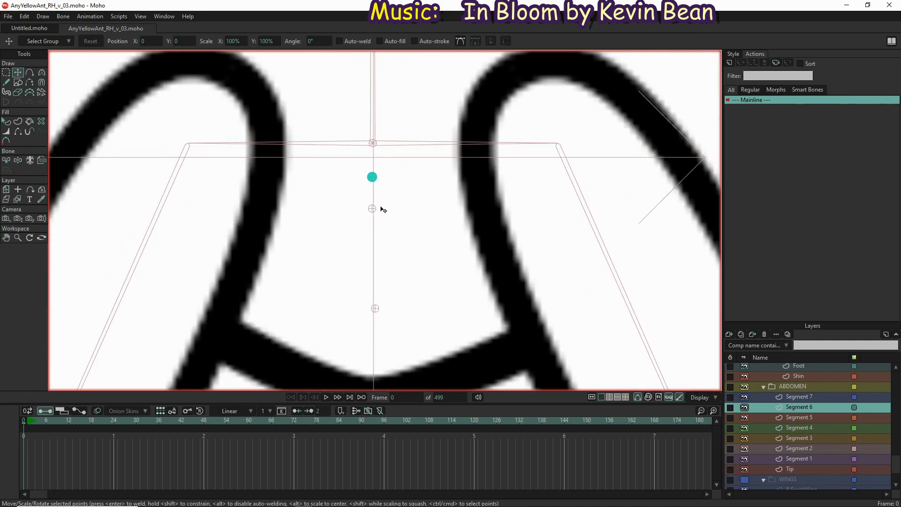
pyautogui.scroll(1, 386, 199)
pyautogui.scroll(-2, 393, 205)
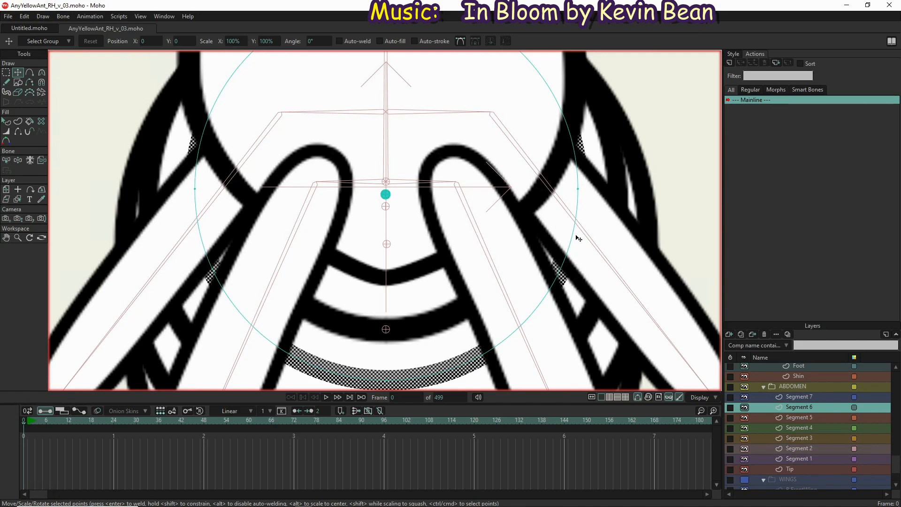
pyautogui.click(578, 206)
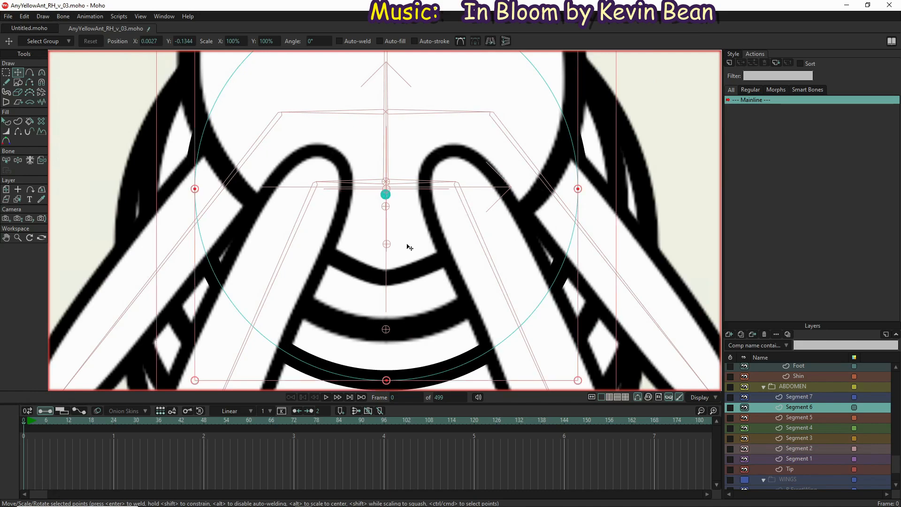
# Move the Segment 6 points down to center the shape on its bound bone, at about X 0.0013, Y -0.1386
pyautogui.scroll(3, 401, 199)
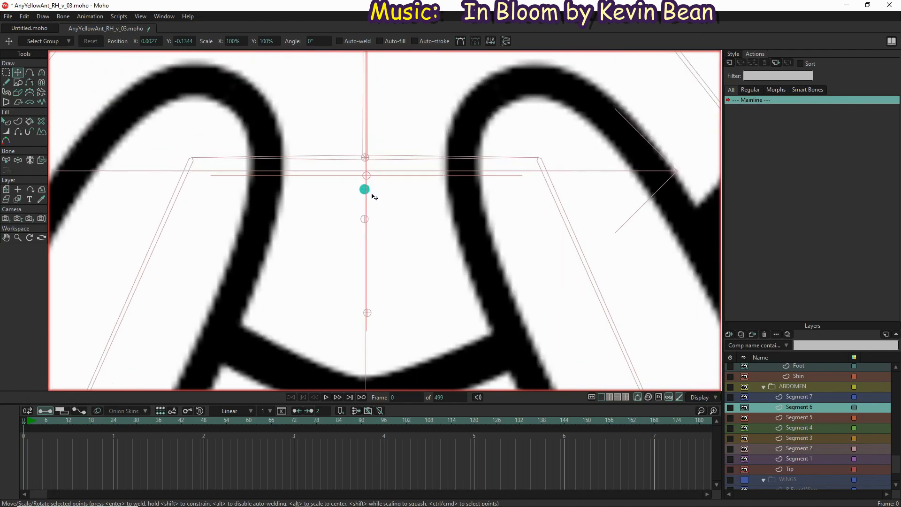
pyautogui.moveTo(372, 205); pyautogui.dragTo(372, 205)
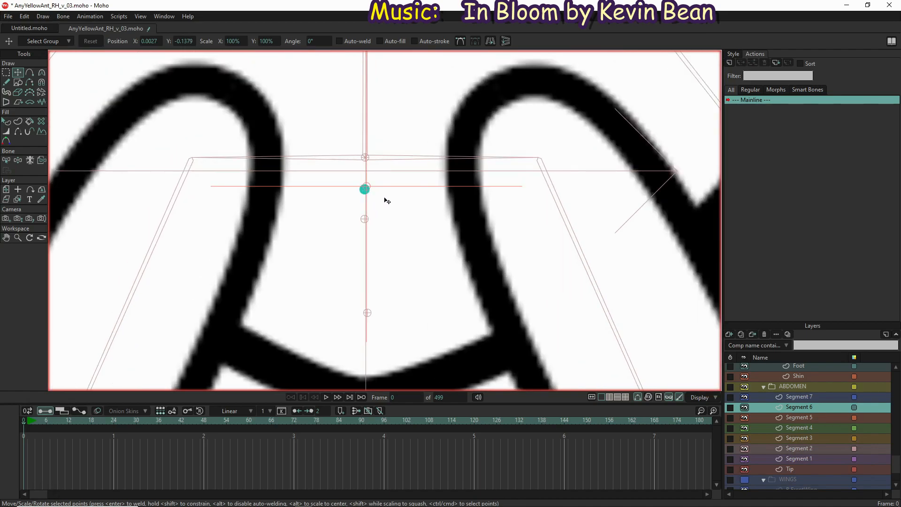
pyautogui.scroll(-5, 386, 201)
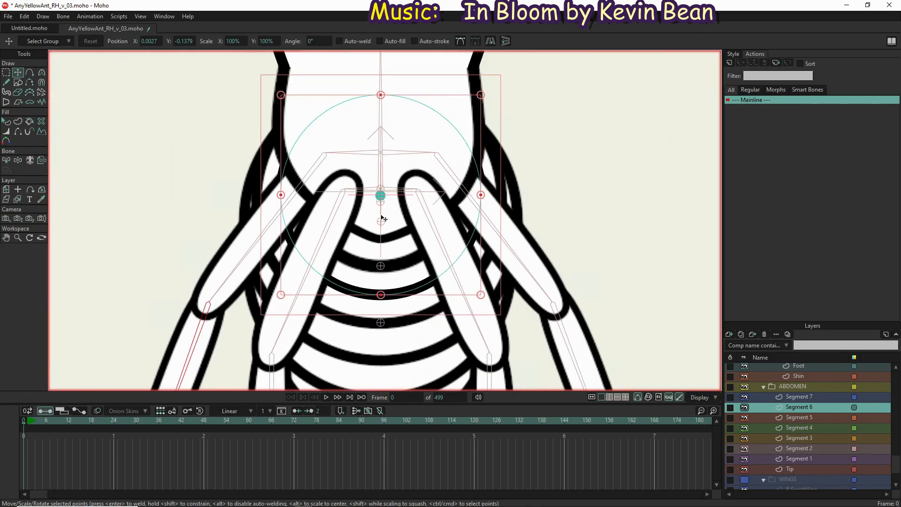
pyautogui.press('Down')
pyautogui.press('Down')
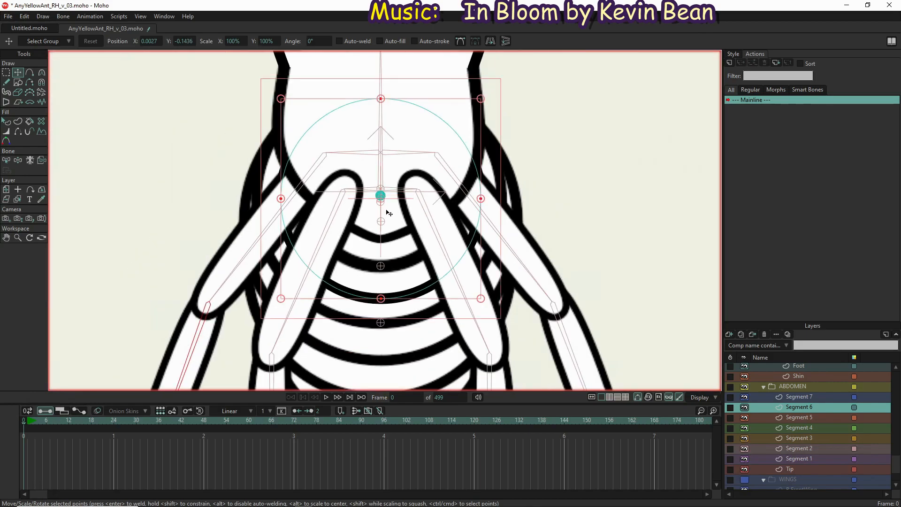
pyautogui.moveTo(387, 208); pyautogui.dragTo(388, 209)
pyautogui.scroll(6, 387, 206)
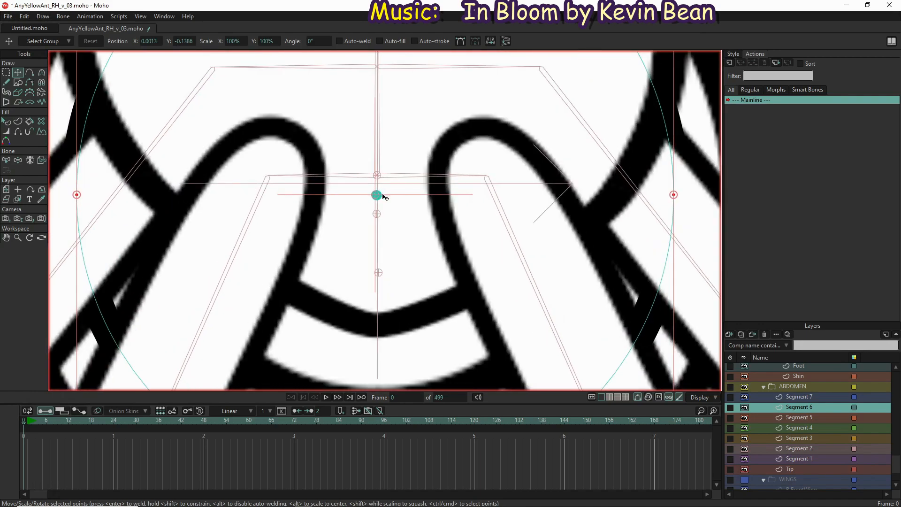
# Nudge the Segment 6 points to about X 0.0022, Y -0.1389, and select the EveryYellowAnt bone layer
pyautogui.moveTo(374, 205); pyautogui.dragTo(383, 210)
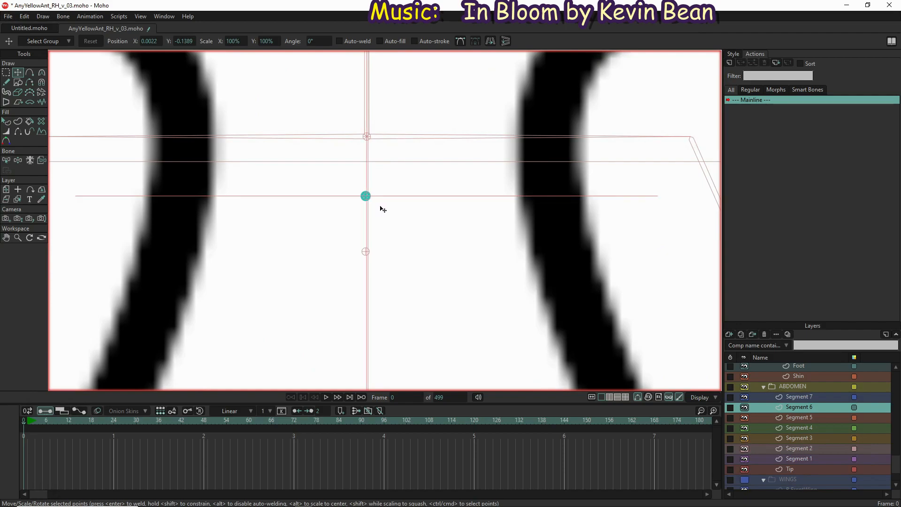
pyautogui.scroll(5, 812, 389)
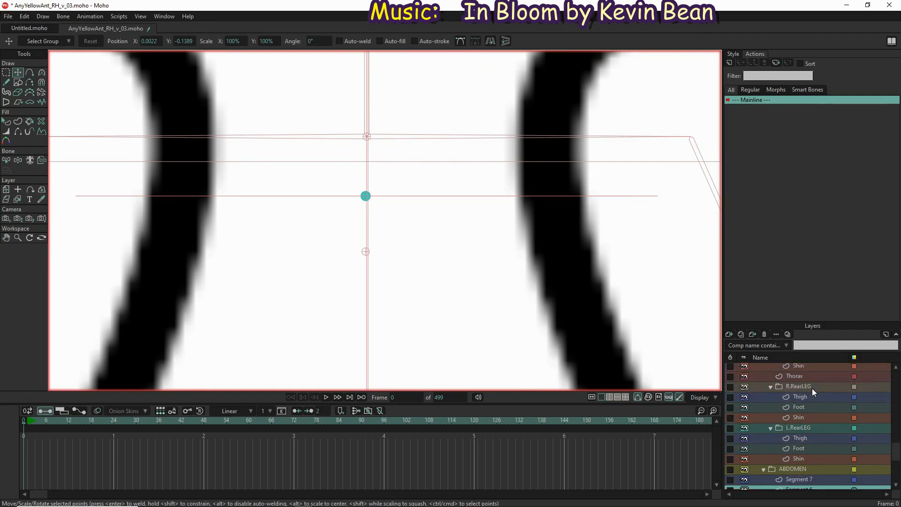
pyautogui.scroll(8, 812, 384)
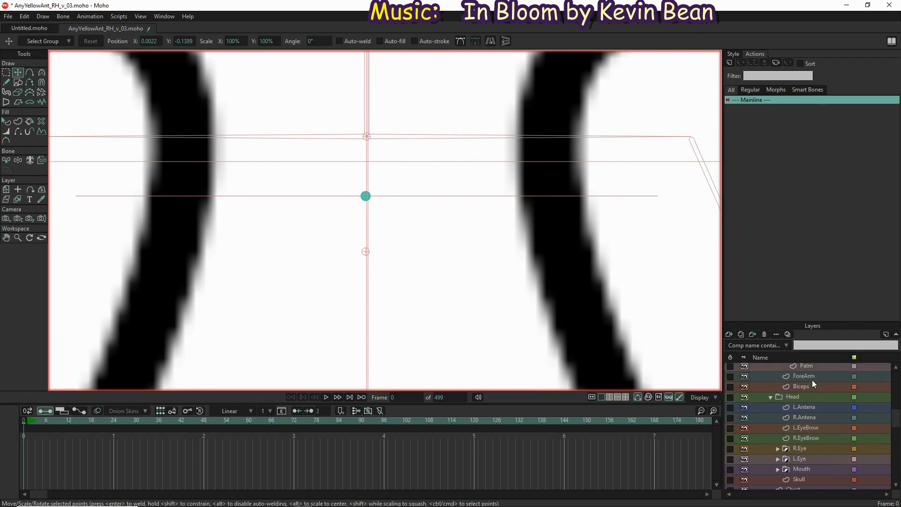
pyautogui.scroll(10, 811, 376)
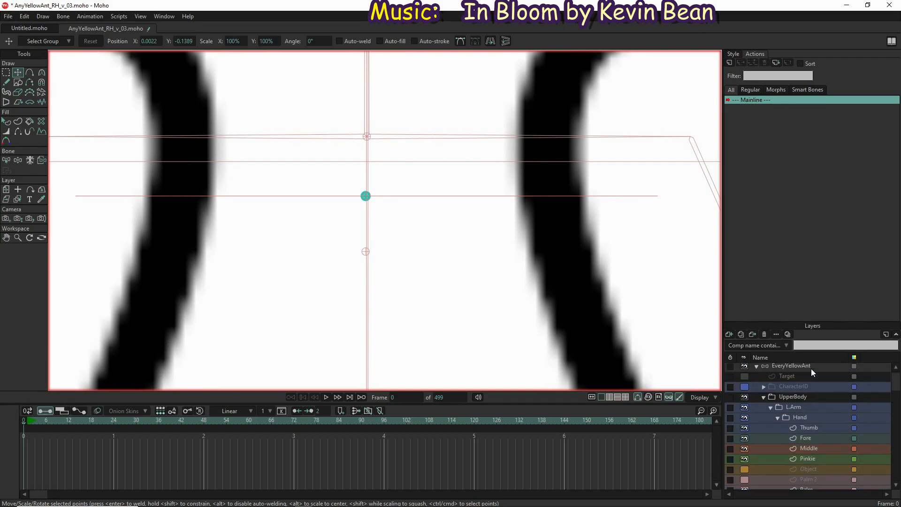
pyautogui.click(811, 372)
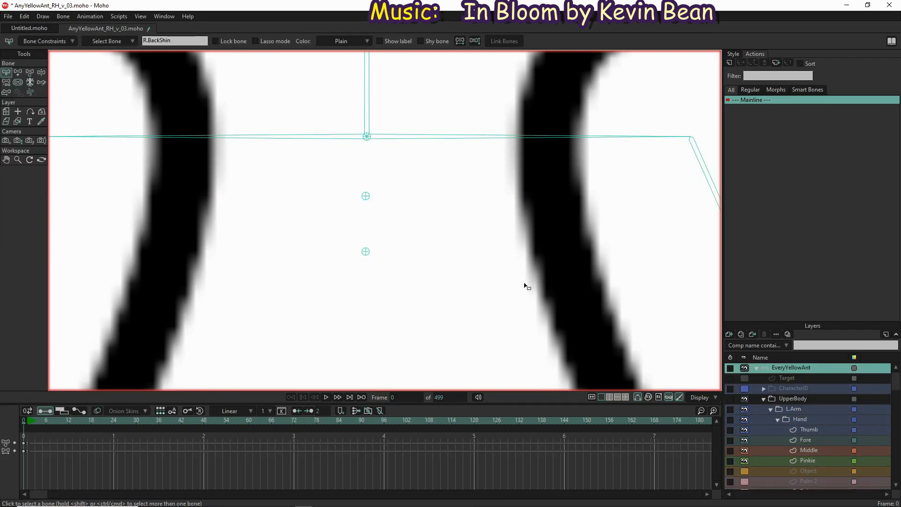
# Move the three uppermost abdomen pin bones up into a close row just below the rear-leg joint with the Transform Bone tool
pyautogui.click(365, 196)
pyautogui.click(30, 72)
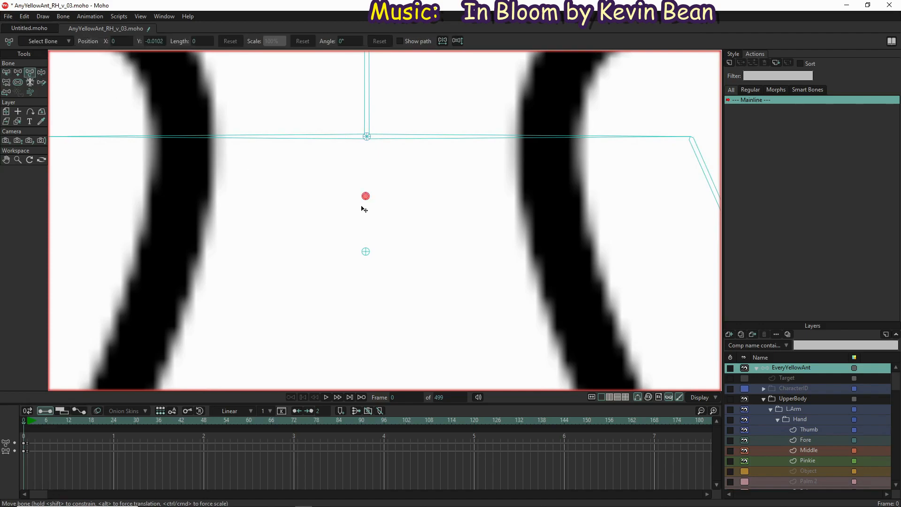
pyautogui.moveTo(365, 195); pyautogui.dragTo(369, 145)
pyautogui.moveTo(366, 201); pyautogui.dragTo(370, 157)
pyautogui.moveTo(370, 330); pyautogui.dragTo(373, 163)
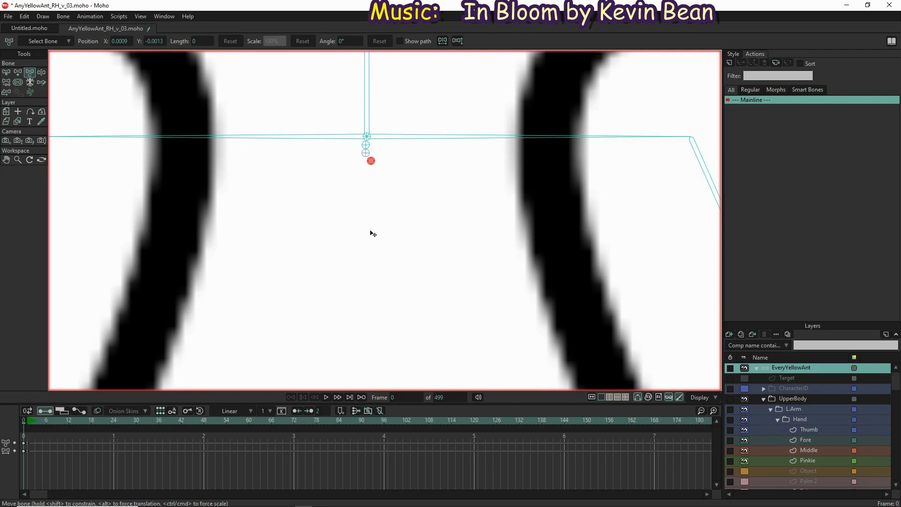
# Move the remaining four abdomen pin bones up along the body's centre line, beneath the three already gathered
pyautogui.scroll(-4, 373, 233)
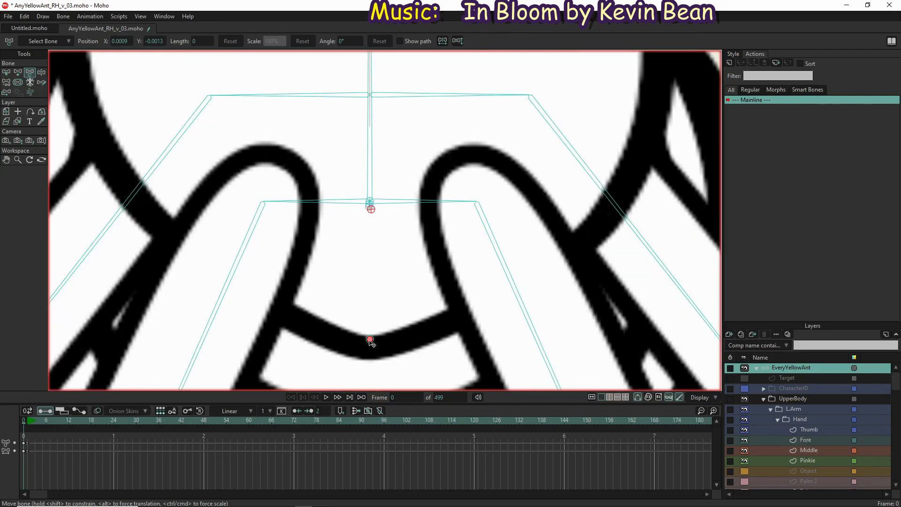
pyautogui.moveTo(371, 339); pyautogui.dragTo(375, 223)
pyautogui.moveTo(370, 384); pyautogui.dragTo(375, 227)
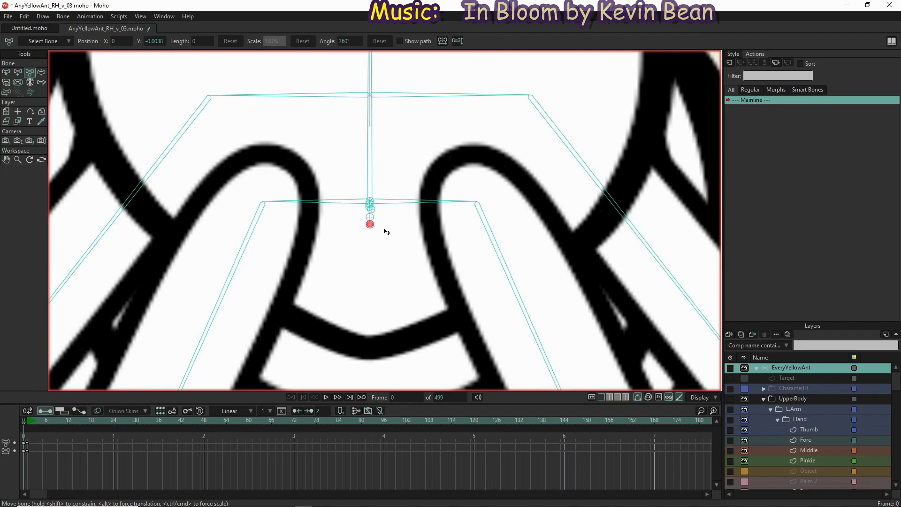
pyautogui.scroll(-5, 383, 234)
pyautogui.moveTo(380, 305); pyautogui.dragTo(381, 247)
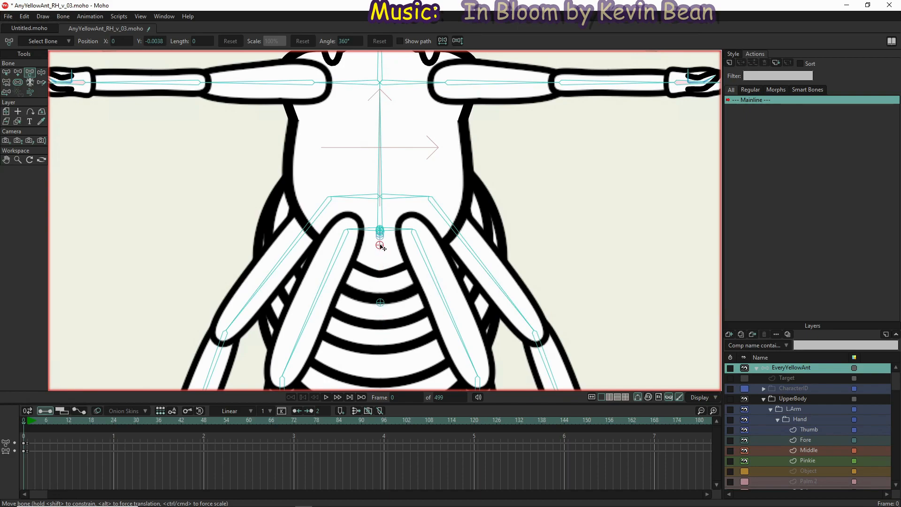
pyautogui.click(380, 301)
pyautogui.moveTo(382, 302); pyautogui.dragTo(387, 255)
# Line up the first five abdomen pin bones in a tight, evenly spaced vertical column directly beneath the rear-leg joint
pyautogui.scroll(6, 384, 251)
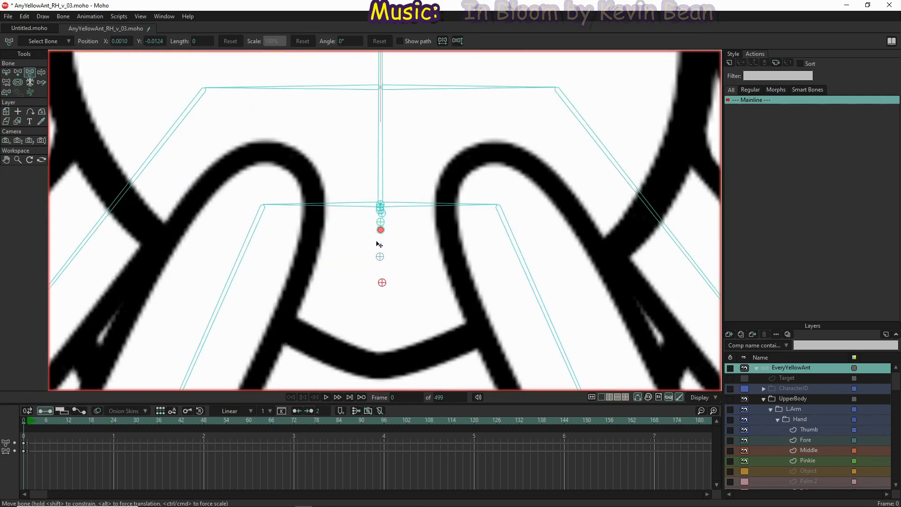
pyautogui.scroll(2, 383, 229)
pyautogui.scroll(4, 375, 199)
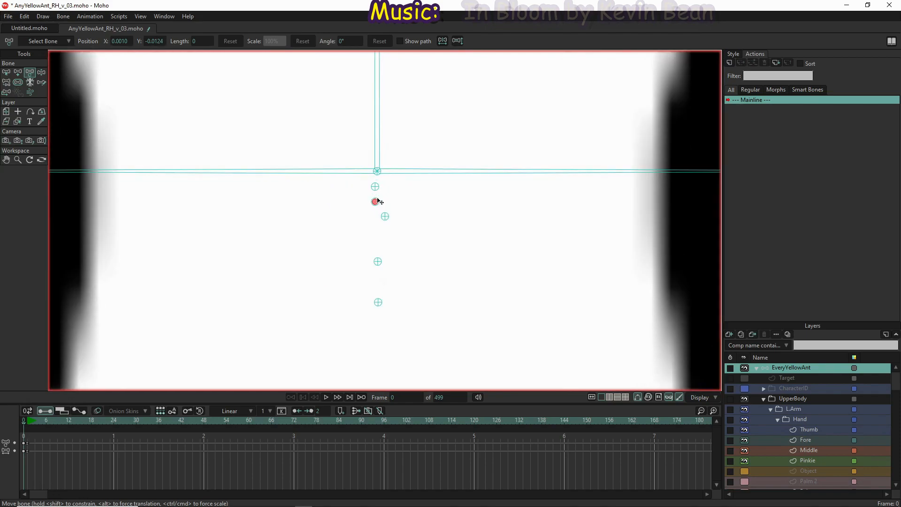
pyautogui.scroll(2, 388, 183)
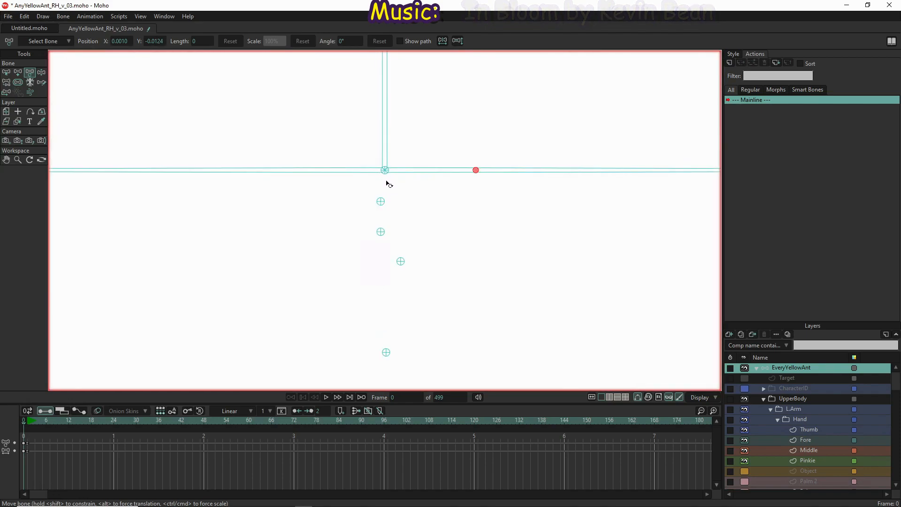
pyautogui.scroll(4, 387, 183)
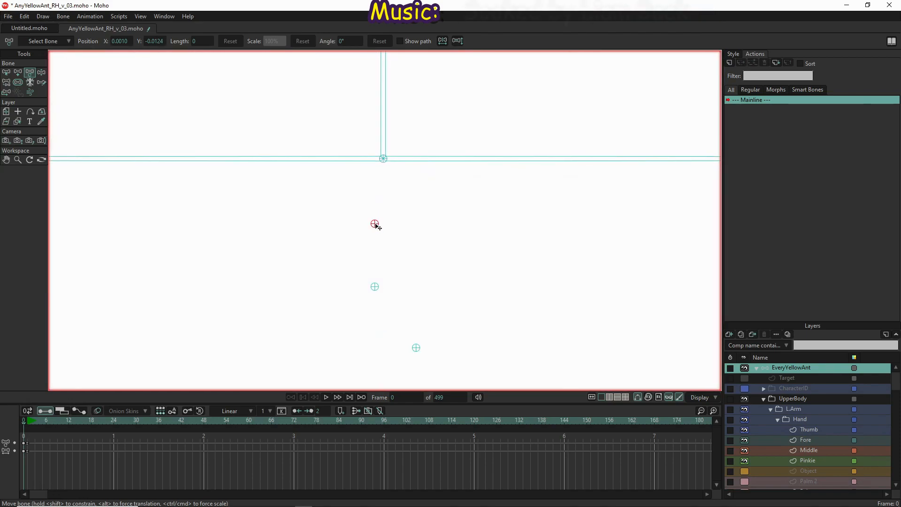
pyautogui.moveTo(376, 224); pyautogui.dragTo(384, 171)
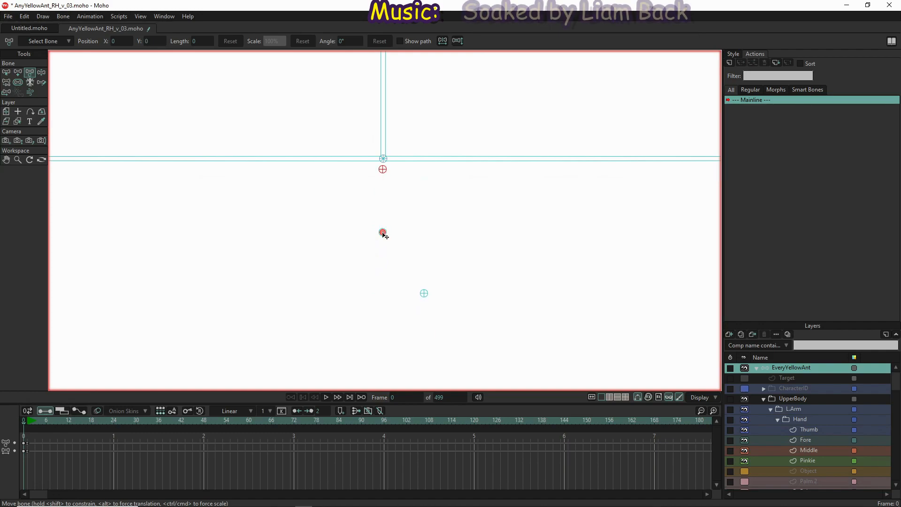
pyautogui.moveTo(384, 222); pyautogui.dragTo(385, 182)
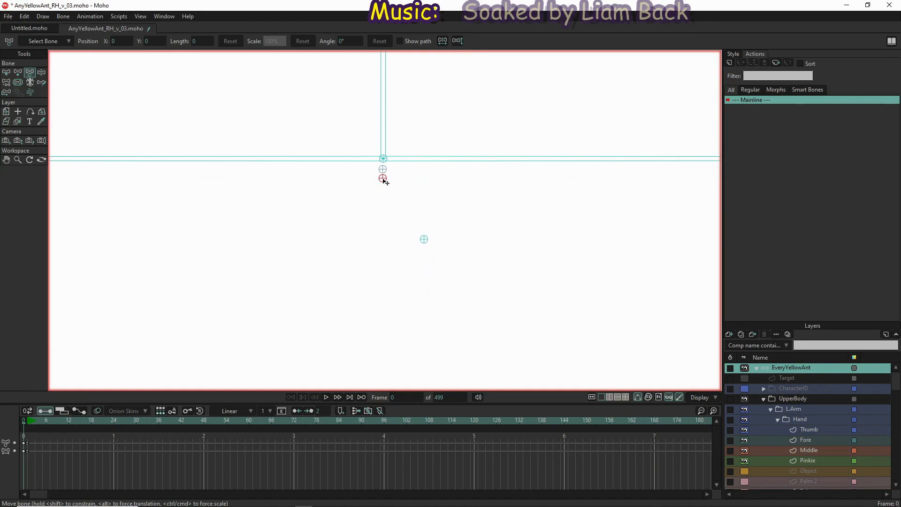
pyautogui.moveTo(424, 242); pyautogui.dragTo(385, 188)
pyautogui.moveTo(352, 376); pyautogui.dragTo(382, 196)
pyautogui.moveTo(385, 370); pyautogui.dragTo(384, 209)
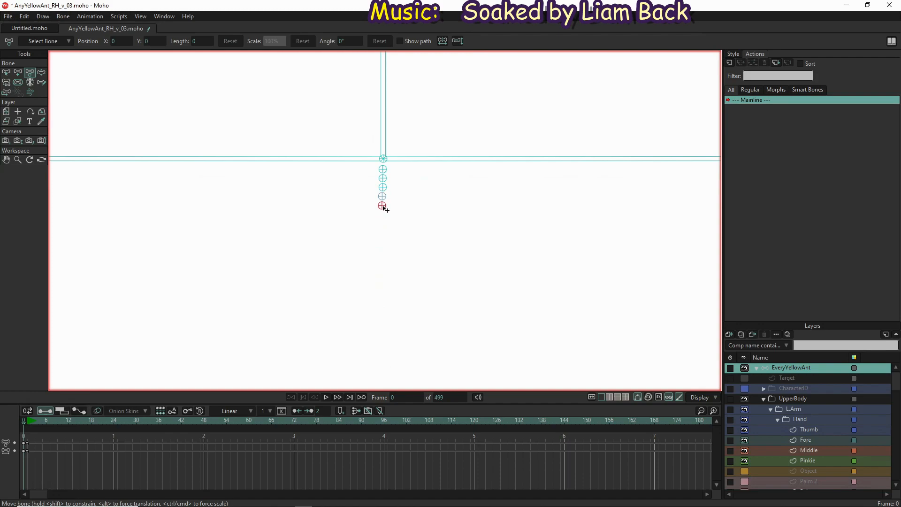
pyautogui.moveTo(384, 207); pyautogui.dragTo(391, 209)
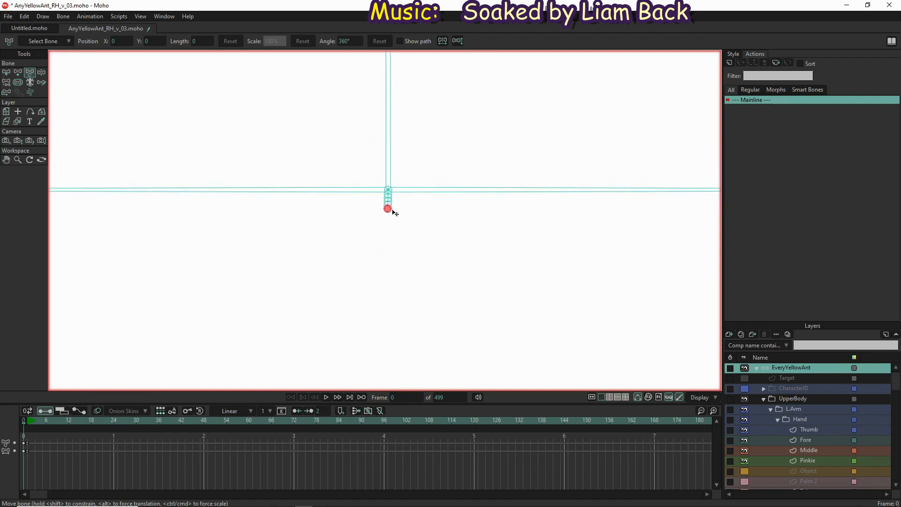
# Bring the last two abdomen pin bones up close beneath the column of five
pyautogui.scroll(10, 391, 209)
pyautogui.scroll(3, 393, 256)
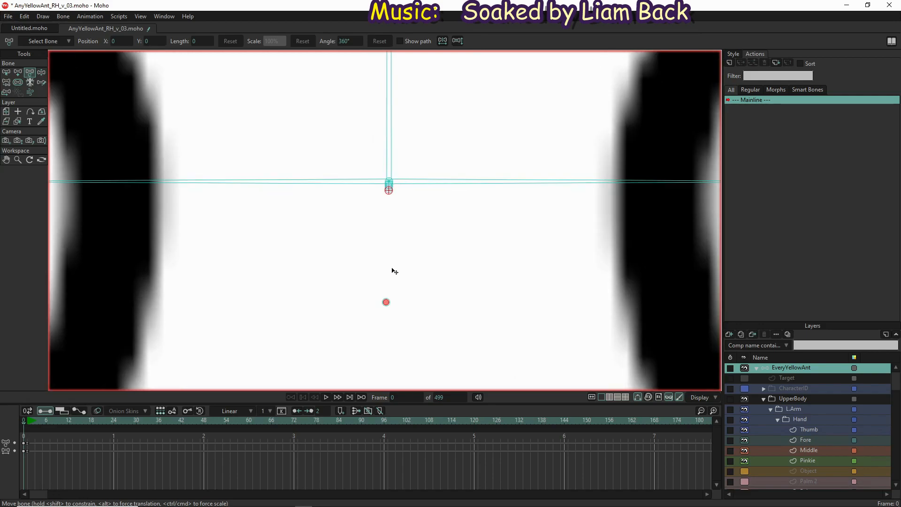
pyautogui.moveTo(388, 305); pyautogui.dragTo(388, 198)
pyautogui.moveTo(395, 308); pyautogui.dragTo(389, 207)
# Fine-tune the two lowest abdomen pin bones so they continue the vertical column with the same spacing
pyautogui.scroll(-4, 390, 216)
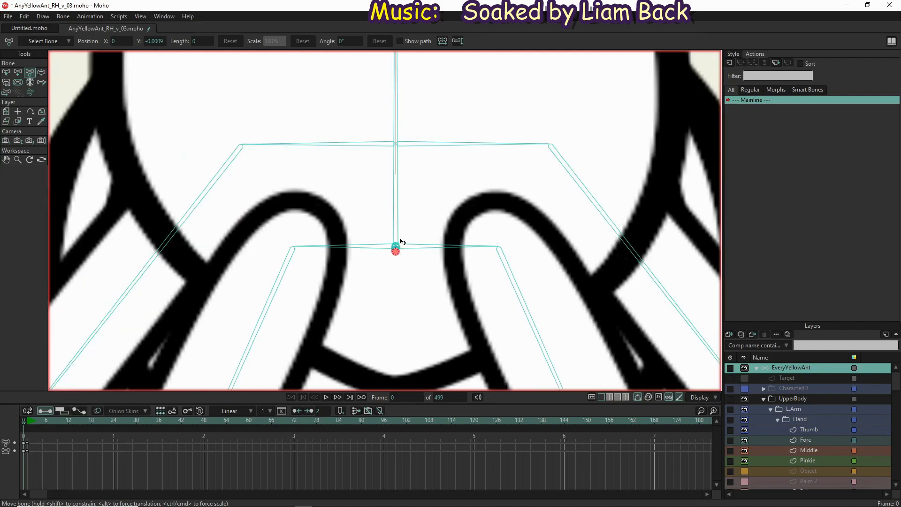
pyautogui.scroll(5, 396, 248)
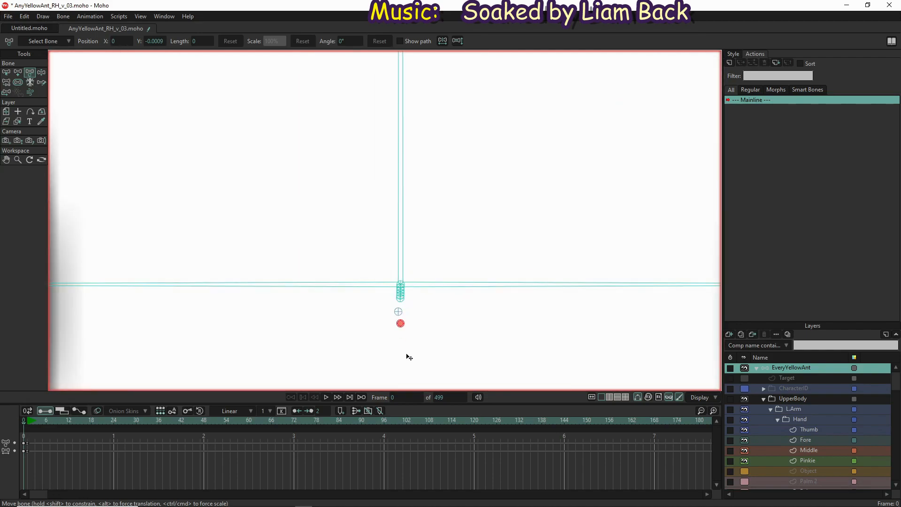
pyautogui.scroll(2, 406, 338)
pyautogui.click(385, 249)
pyautogui.scroll(3, 382, 251)
pyautogui.scroll(-3, 399, 237)
pyautogui.scroll(-2, 429, 193)
pyautogui.moveTo(429, 192); pyautogui.dragTo(410, 218)
pyautogui.moveTo(391, 250); pyautogui.dragTo(397, 219)
pyautogui.moveTo(403, 253); pyautogui.dragTo(398, 227)
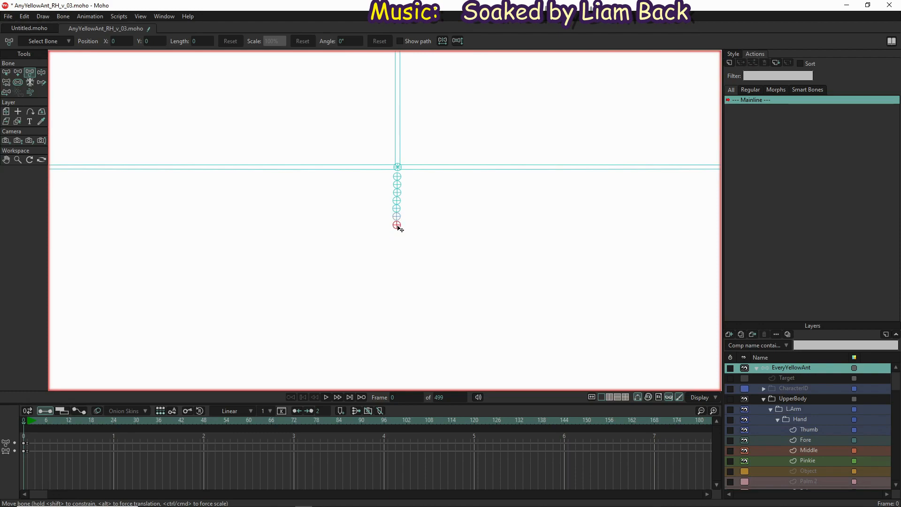
# Select the Segment 6 layer in the ABDOMEN group and all points of its shape for transforming
pyautogui.scroll(-15, 406, 252)
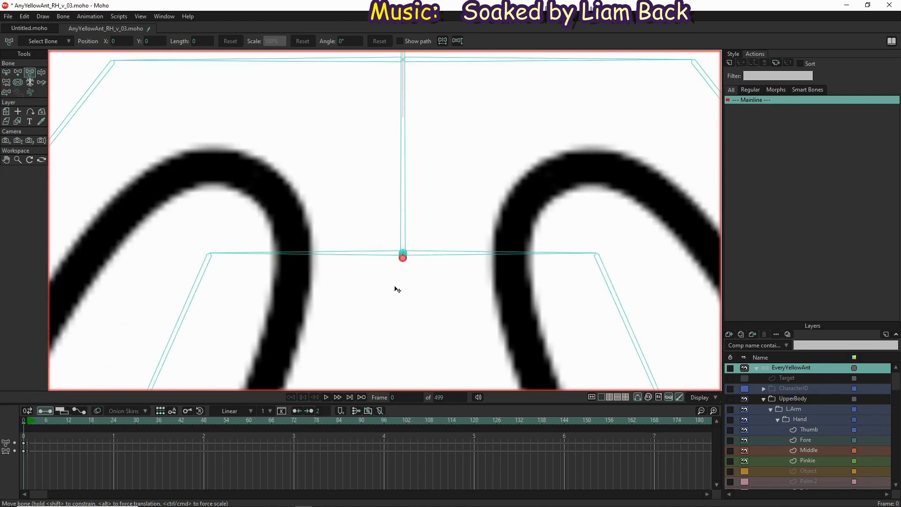
pyautogui.scroll(-10, 397, 290)
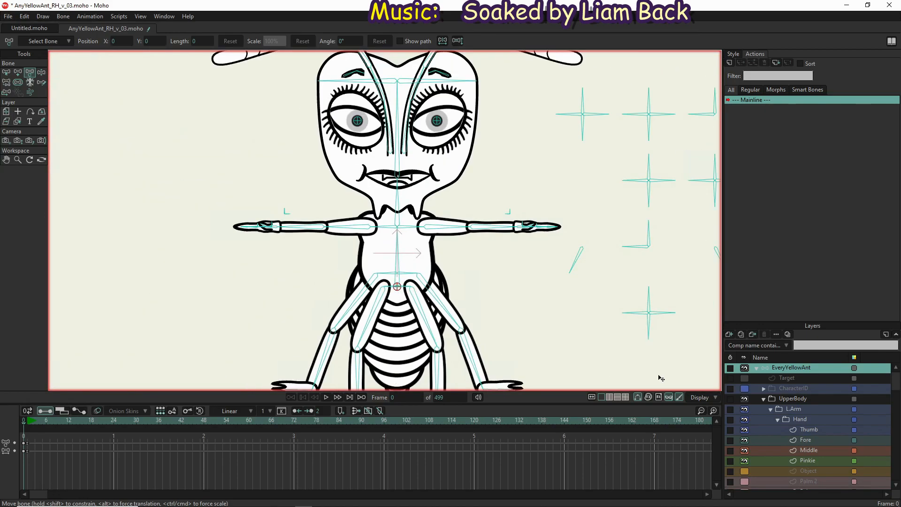
pyautogui.scroll(-4, 832, 452)
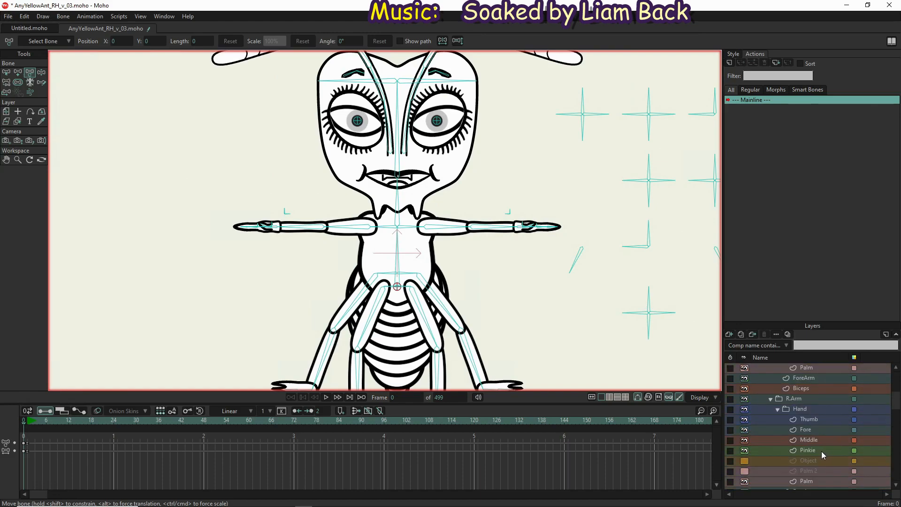
pyautogui.scroll(-6, 820, 454)
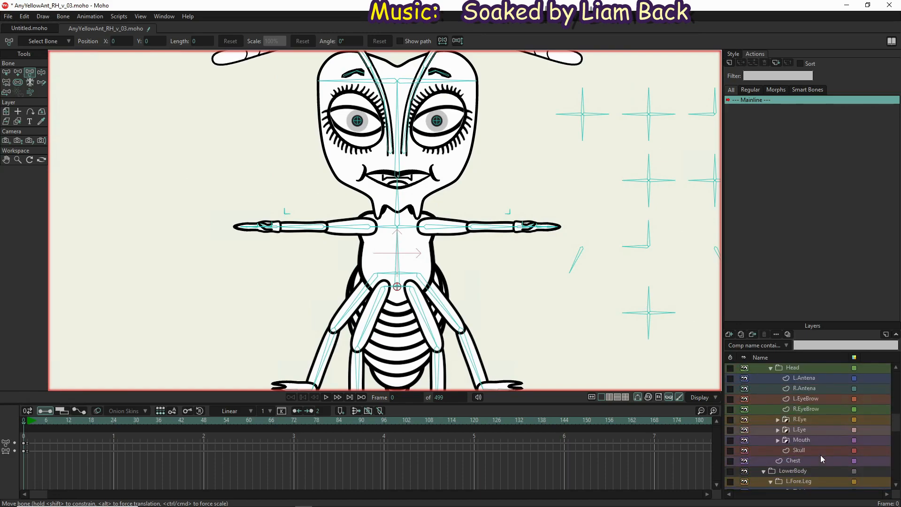
pyautogui.scroll(-6, 820, 458)
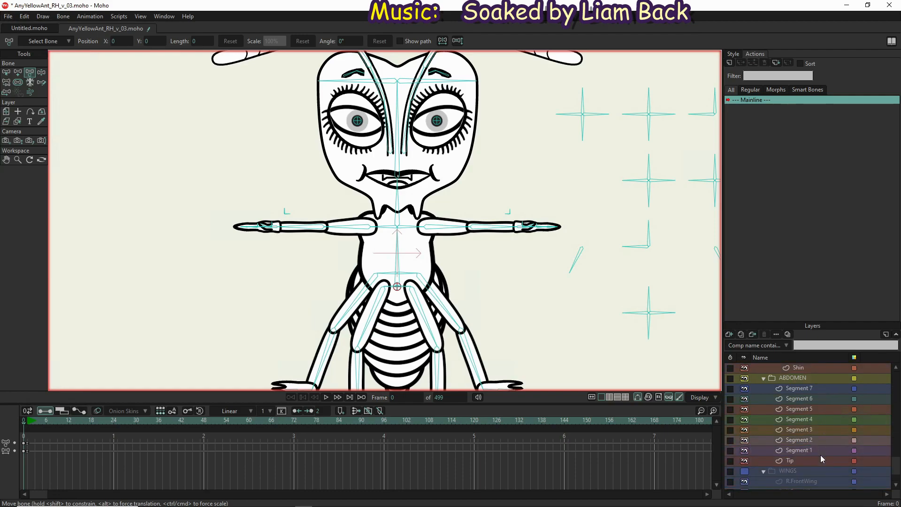
pyautogui.click(818, 387)
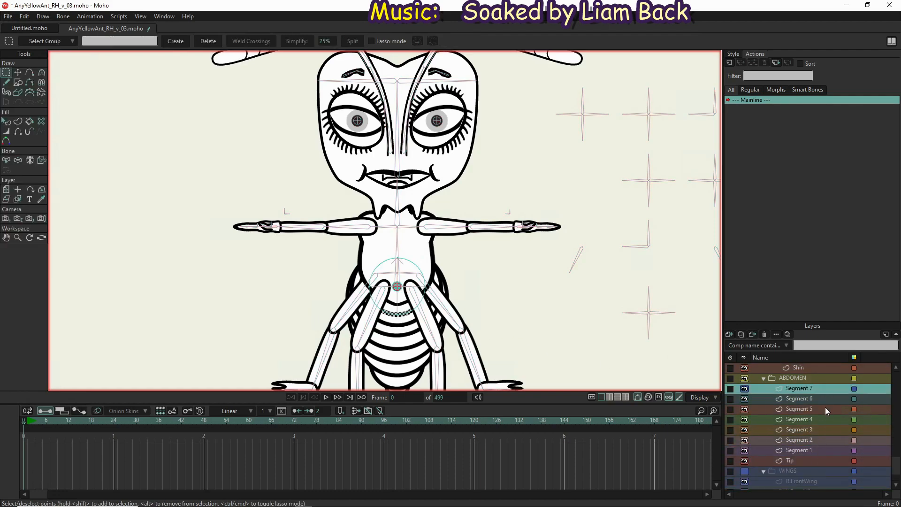
pyautogui.click(824, 398)
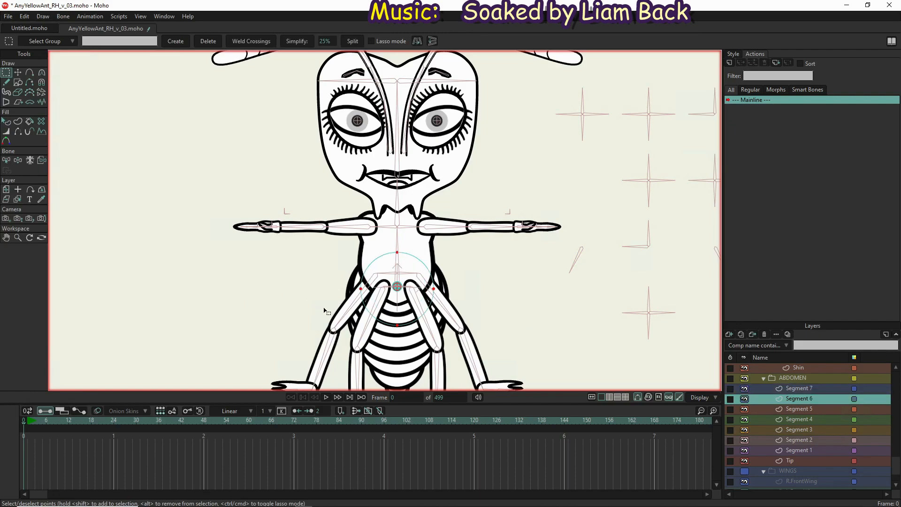
pyautogui.hotkey('ctrl', 'a')
pyautogui.press('t')
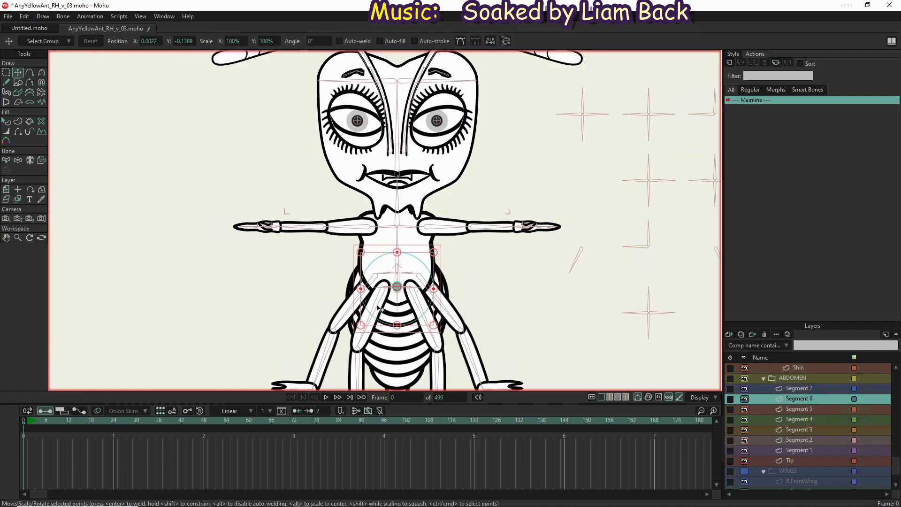
# Move the Segment 6 shape so that its transform center sits exactly on its highlighted pin bone in the abdomen column
pyautogui.scroll(5, 379, 309)
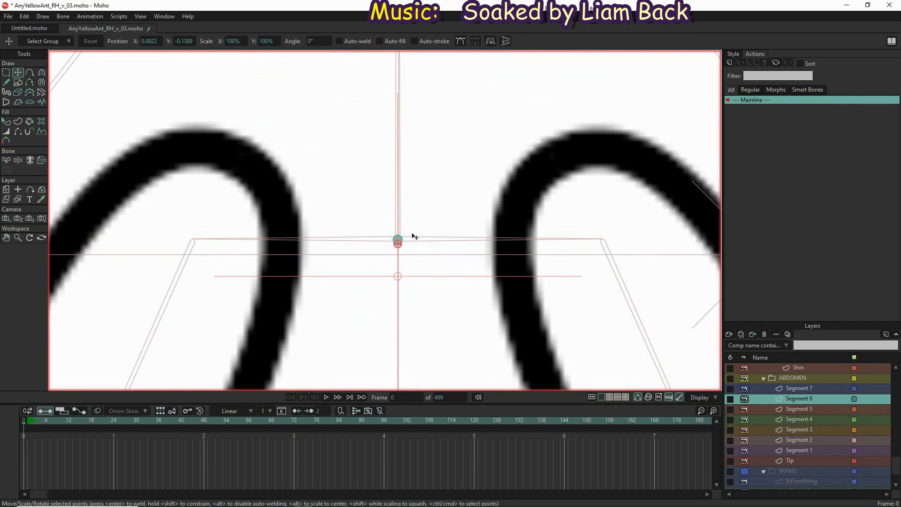
pyautogui.scroll(4, 415, 237)
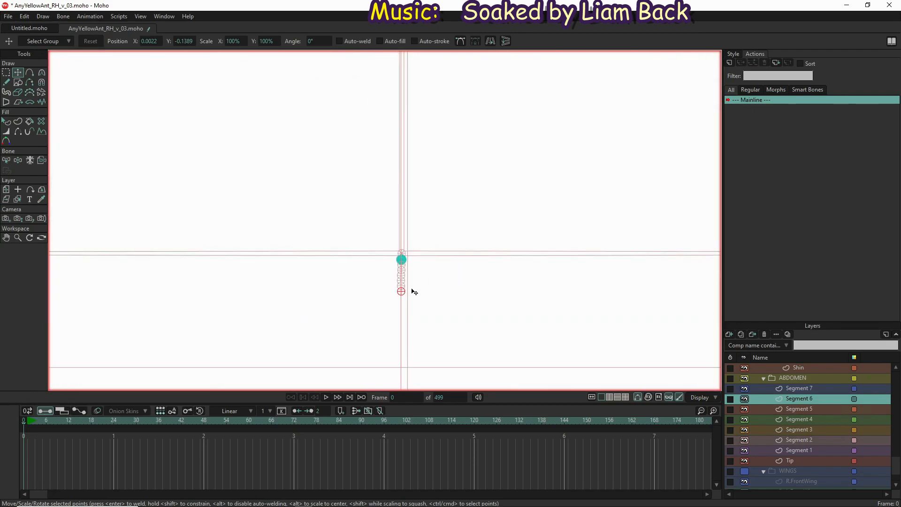
pyautogui.scroll(3, 414, 292)
pyautogui.scroll(-13, 410, 290)
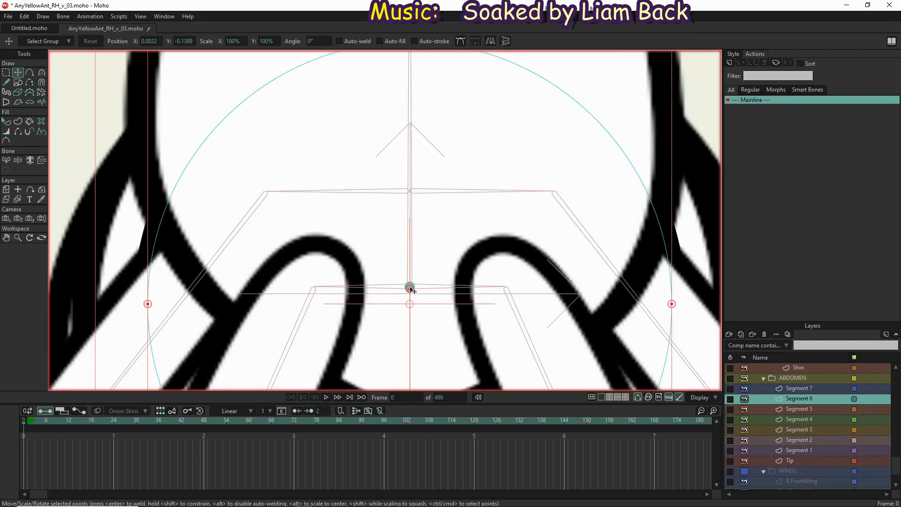
pyautogui.scroll(-3, 411, 290)
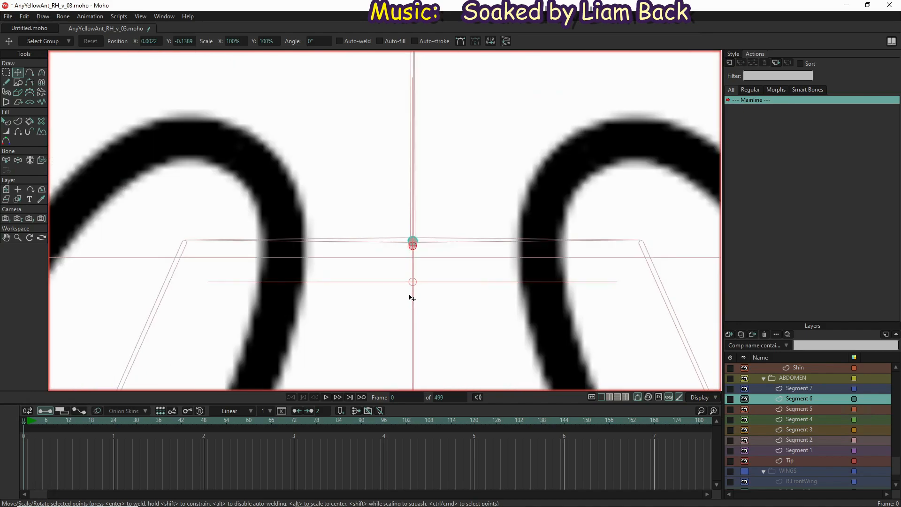
pyautogui.scroll(4, 411, 297)
pyautogui.hotkey('ctrl', 'z')
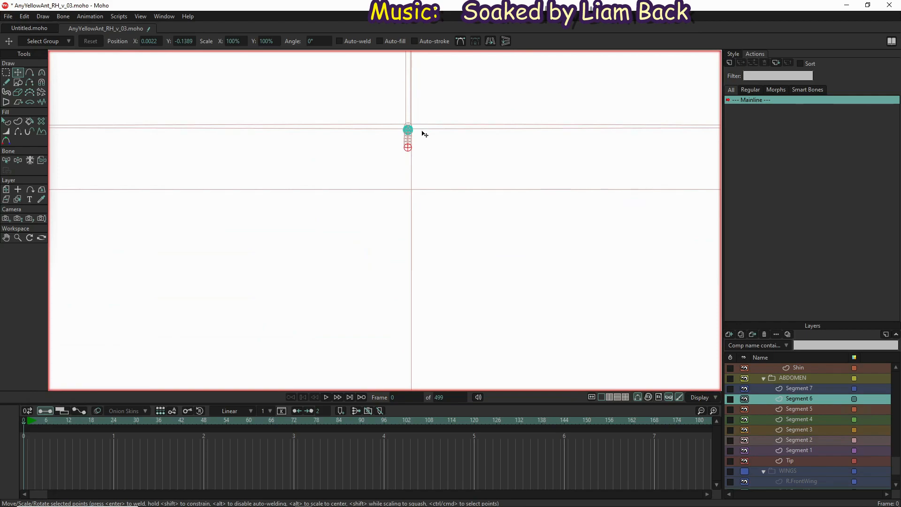
pyautogui.scroll(4, 408, 134)
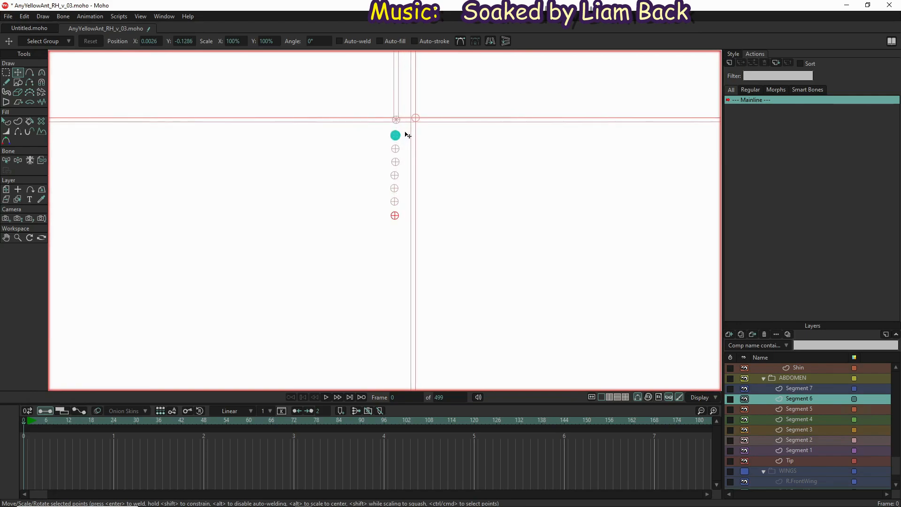
pyautogui.scroll(2, 408, 135)
pyautogui.hotkey('ctrl', 'z')
pyautogui.moveTo(392, 141); pyautogui.dragTo(389, 140)
pyautogui.click(389, 146)
pyautogui.scroll(4, 389, 145)
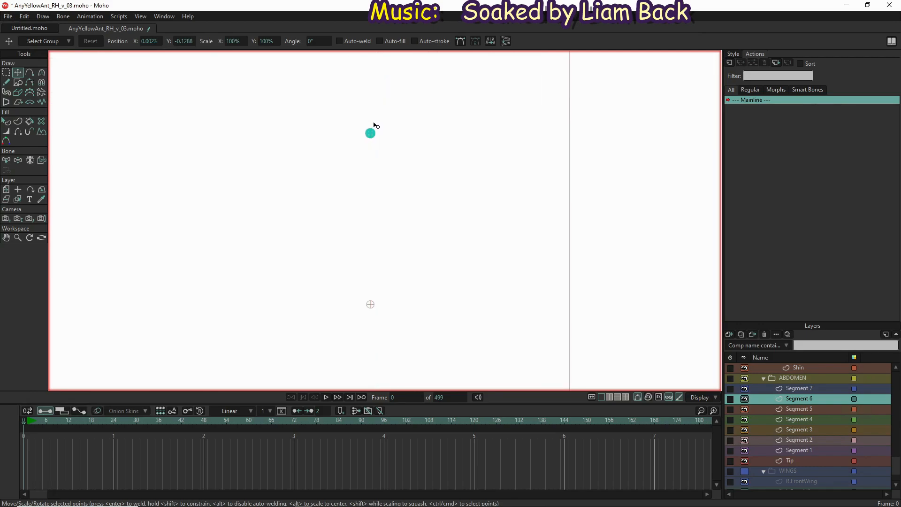
pyautogui.moveTo(374, 133); pyautogui.dragTo(385, 147)
pyautogui.scroll(-20, 384, 146)
pyautogui.scroll(-10, 387, 149)
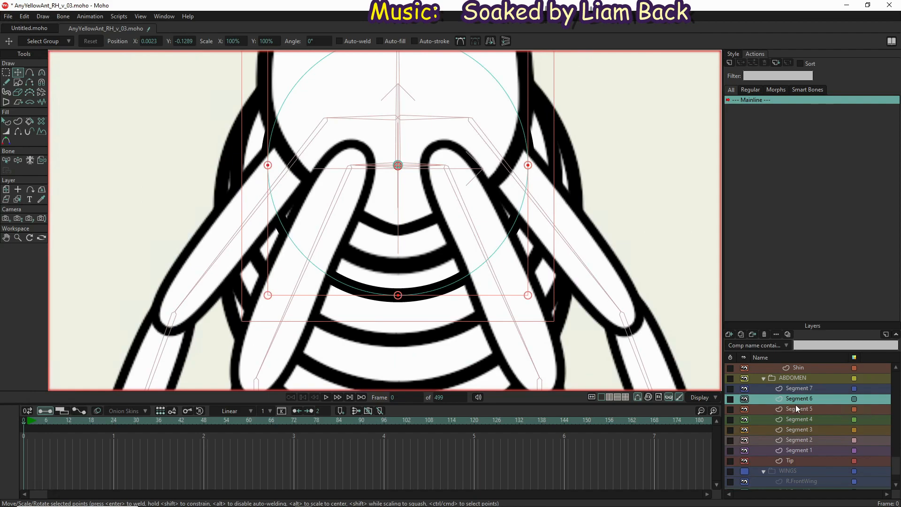
# Select all points of the Segment 5 layer and center the shape precisely on its highlighted pin bone
pyautogui.click(832, 409)
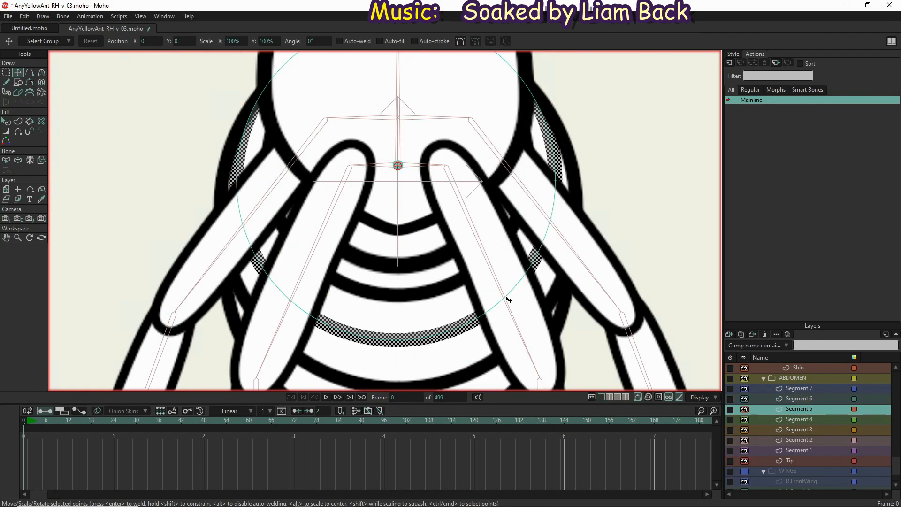
pyautogui.hotkey('ctrl', 'a')
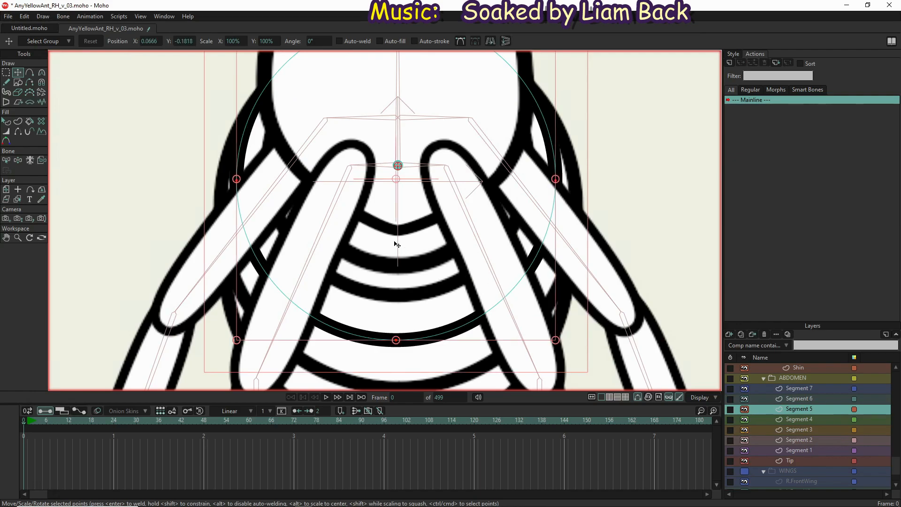
pyautogui.scroll(5, 403, 192)
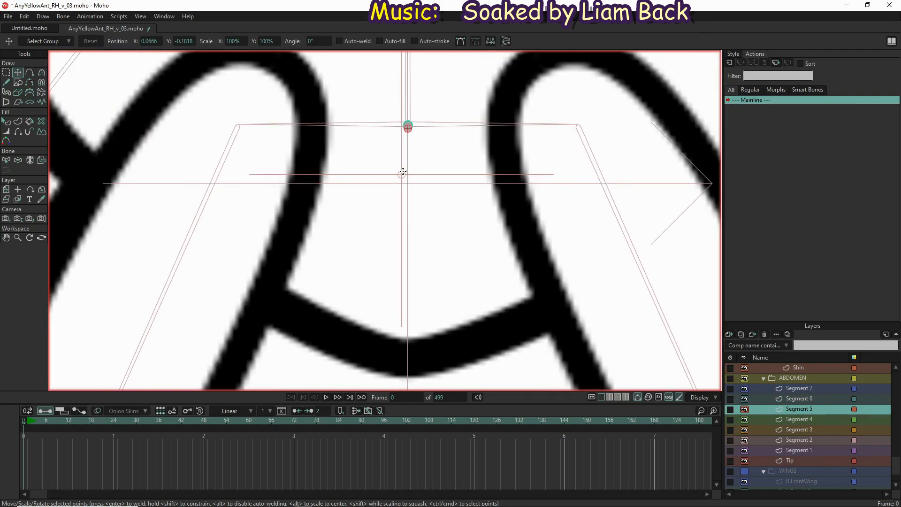
pyautogui.scroll(4, 406, 176)
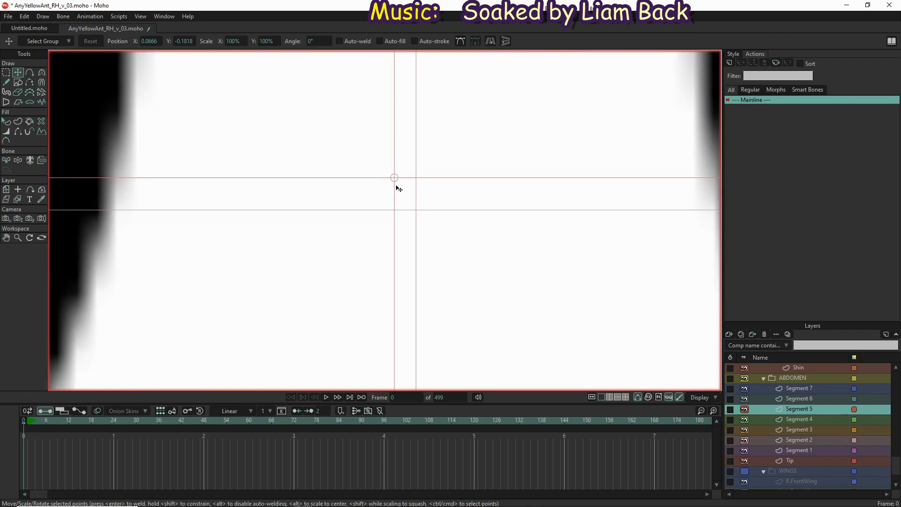
pyautogui.scroll(-4, 398, 189)
pyautogui.moveTo(402, 190); pyautogui.dragTo(404, 141)
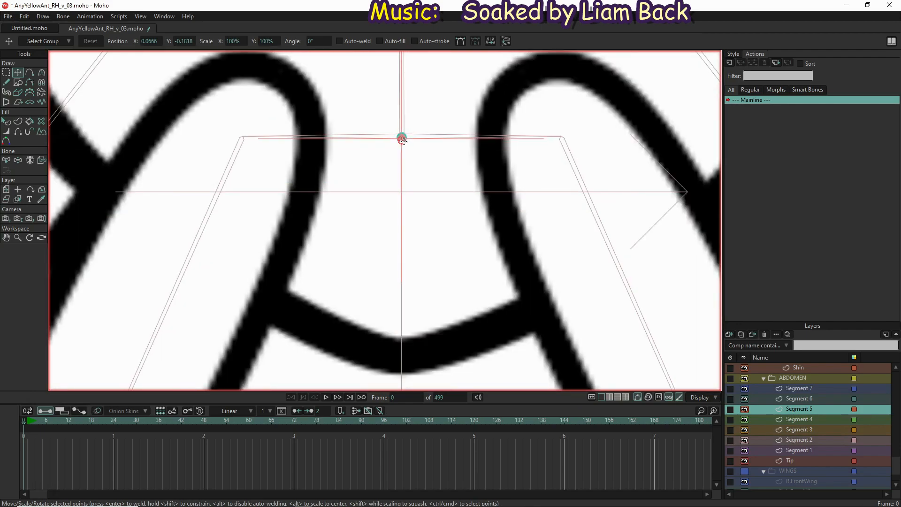
pyautogui.scroll(6, 403, 140)
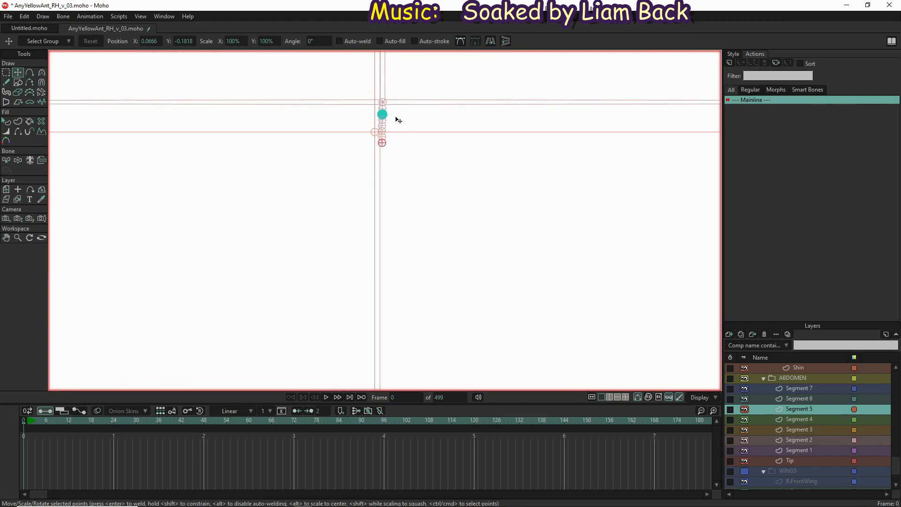
pyautogui.scroll(2, 396, 120)
pyautogui.press('Delete')
pyautogui.moveTo(359, 111); pyautogui.dragTo(360, 110)
pyautogui.scroll(4, 358, 107)
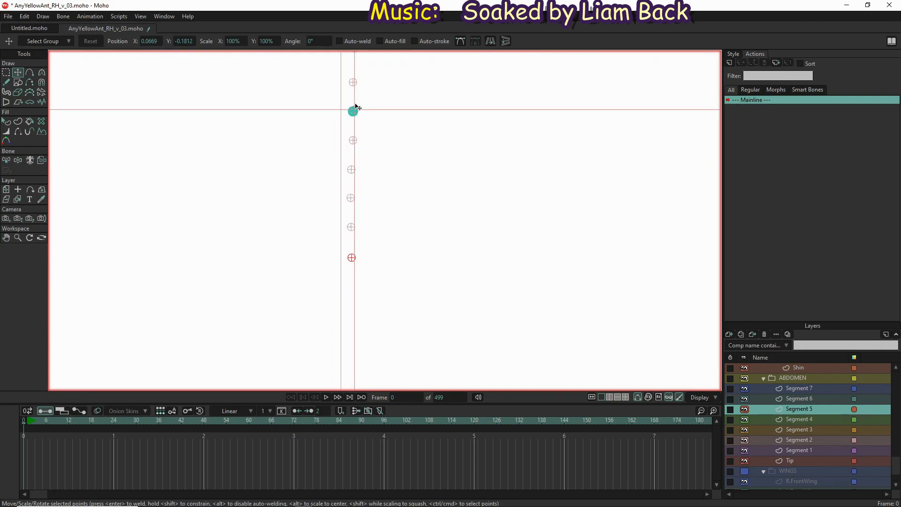
pyautogui.scroll(-10, 344, 157)
# Move the Segment 4 shape up so its transform center lines up with its highlighted pin bone
pyautogui.keyDown('alt'); pyautogui.rightClick(333, 271); pyautogui.keyUp('alt')
pyautogui.scroll(10, 348, 174)
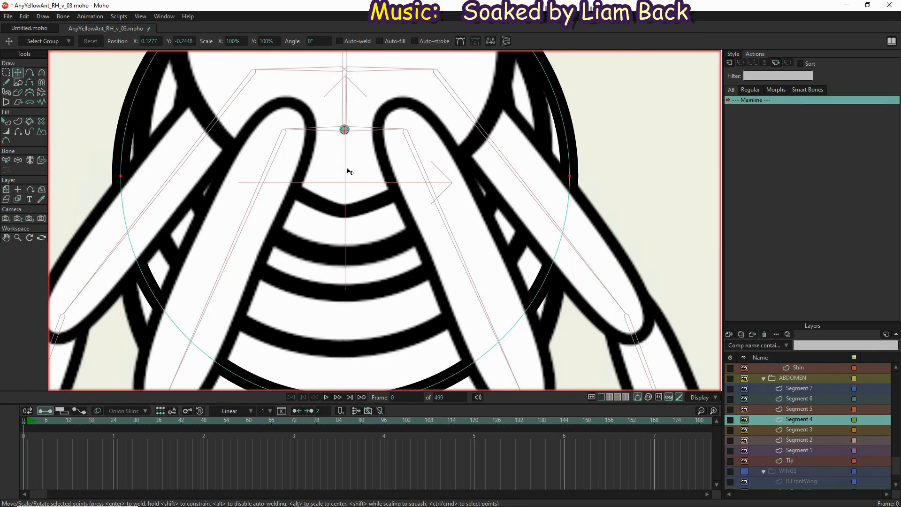
pyautogui.click(308, 211)
pyautogui.moveTo(308, 211); pyautogui.dragTo(351, 132)
pyautogui.scroll(4, 351, 132)
pyautogui.moveTo(419, 155); pyautogui.dragTo(399, 154)
pyautogui.scroll(-10, 402, 160)
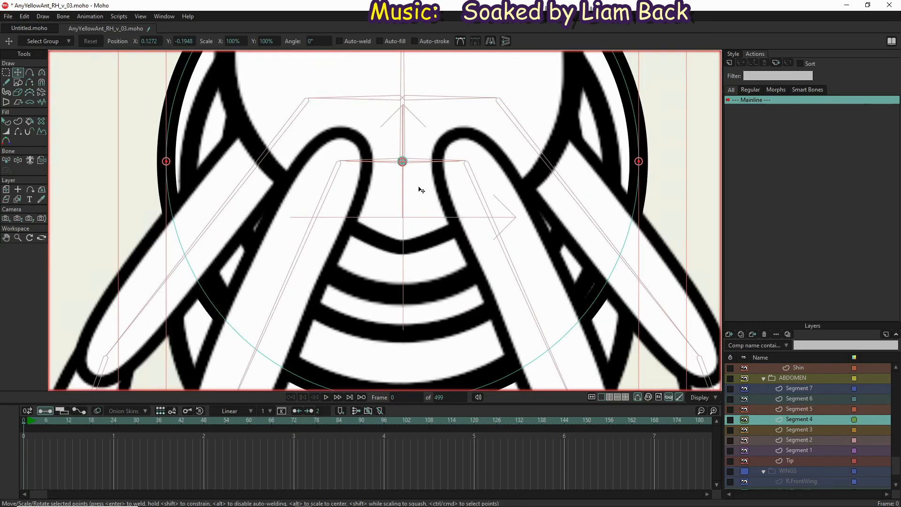
# Center the Segment 3 shape on its highlighted pin bone in the abdomen column
pyautogui.keyDown('alt'); pyautogui.rightClick(519, 347); pyautogui.keyUp('alt')
pyautogui.scroll(10, 388, 223)
pyautogui.scroll(4, 374, 247)
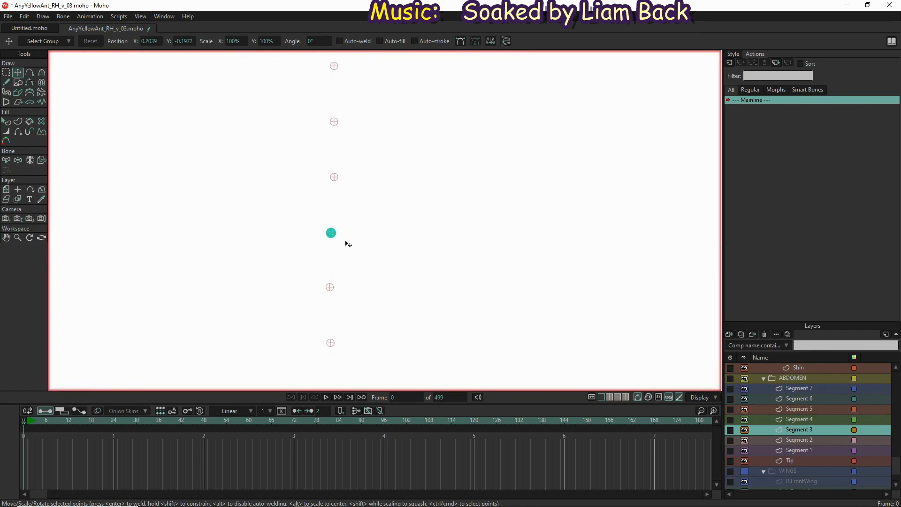
pyautogui.scroll(-10, 345, 240)
# Center the Segment 2 shape on its highlighted pin bone beneath the rear-leg joint
pyautogui.keyDown('alt'); pyautogui.rightClick(407, 294); pyautogui.keyUp('alt')
pyautogui.scroll(10, 409, 291)
pyautogui.scroll(10, 409, 282)
pyautogui.scroll(8, 407, 265)
pyautogui.moveTo(407, 265); pyautogui.dragTo(397, 233)
pyautogui.scroll(-15, 397, 233)
# Select the Segment 1 layer and move its shape up until it is centered on its pin bone
pyautogui.click(830, 452)
pyautogui.scroll(-5, 427, 283)
pyautogui.moveTo(425, 343); pyautogui.dragTo(424, 253)
pyautogui.scroll(15, 405, 274)
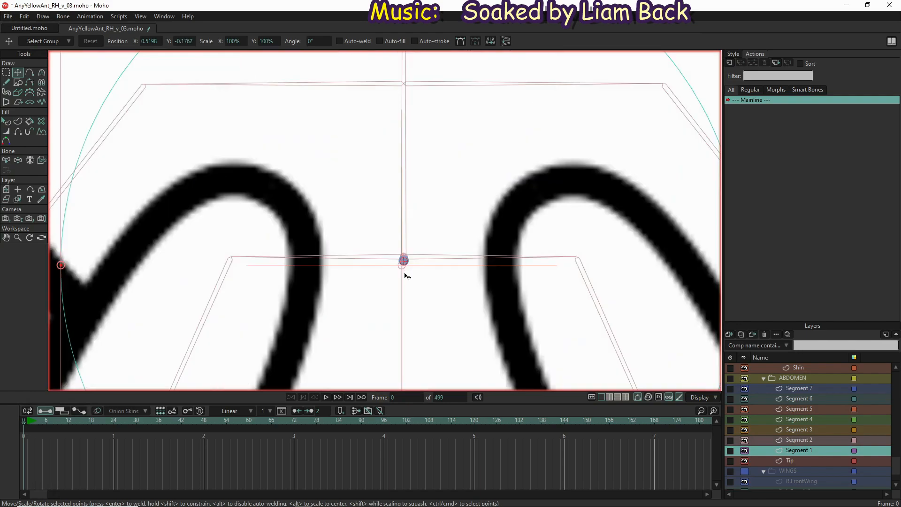
pyautogui.moveTo(441, 151); pyautogui.dragTo(425, 171)
pyautogui.scroll(-15, 425, 170)
# Select the Tip layer and move its shape up onto the lowest pin bone of the abdomen column
pyautogui.click(798, 460)
pyautogui.moveTo(347, 364); pyautogui.dragTo(349, 161)
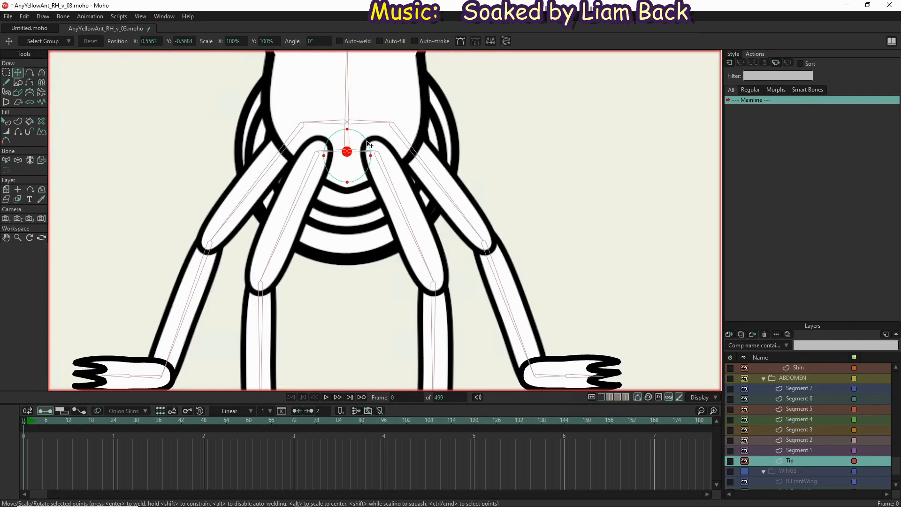
pyautogui.scroll(15, 402, 66)
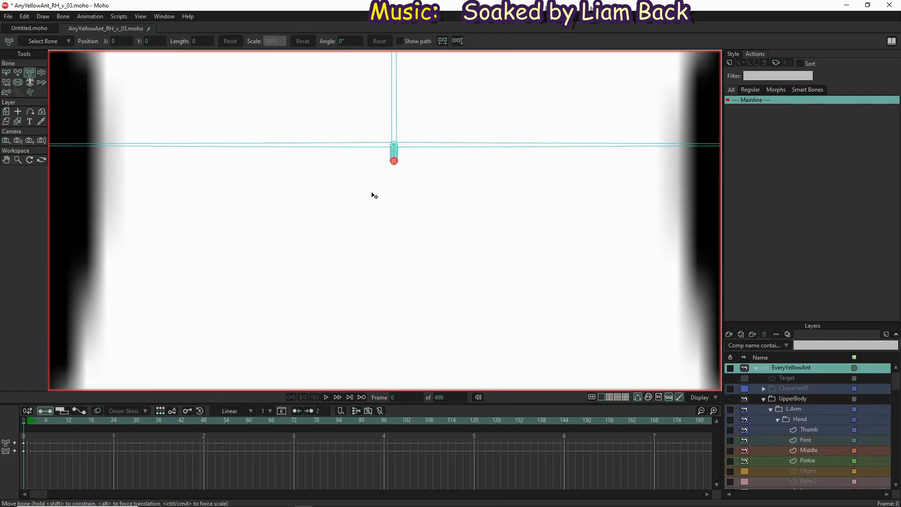
pyautogui.scroll(-10, 376, 192)
# Return to the EveryYellowAnt bone layer and save the project
pyautogui.scroll(-5, 413, 217)
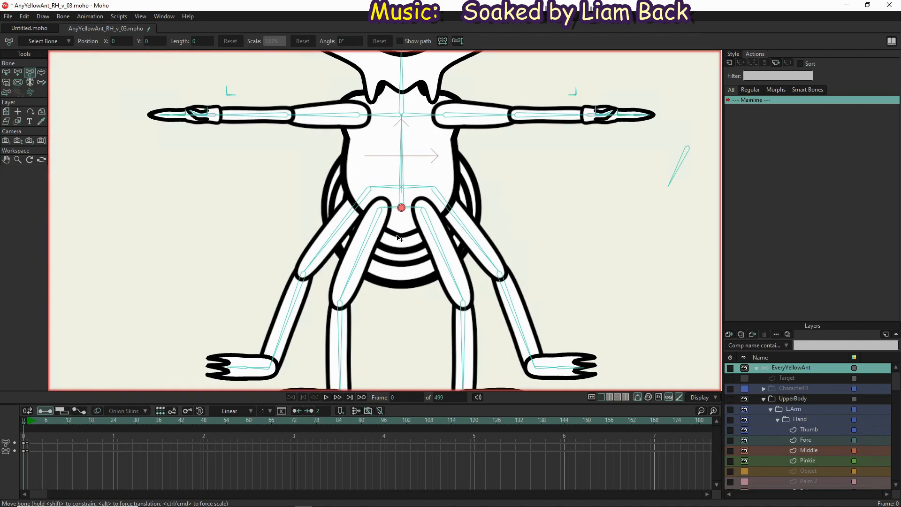
pyautogui.scroll(-4, 399, 251)
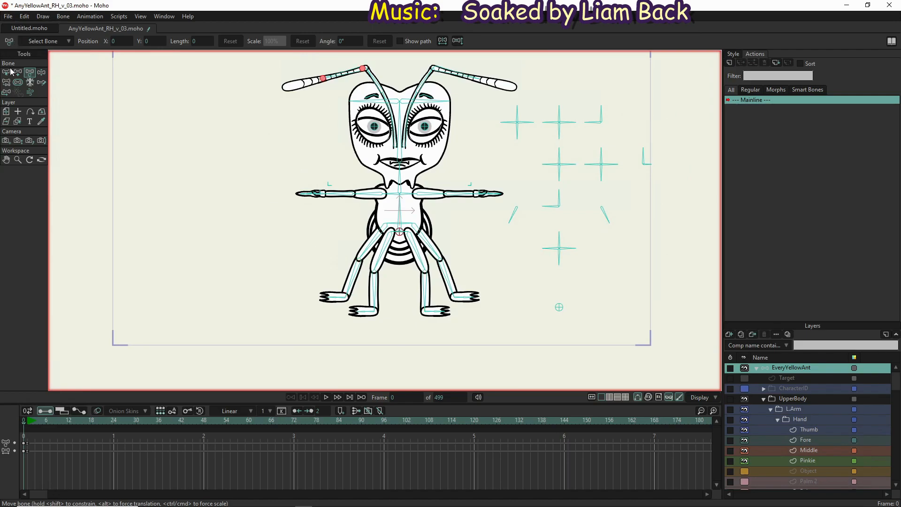
pyautogui.click(5, 17)
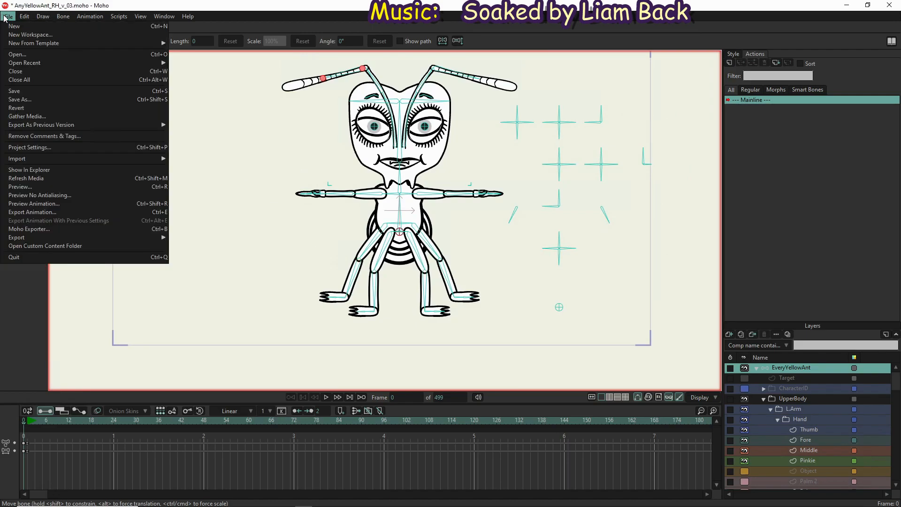
pyautogui.click(25, 94)
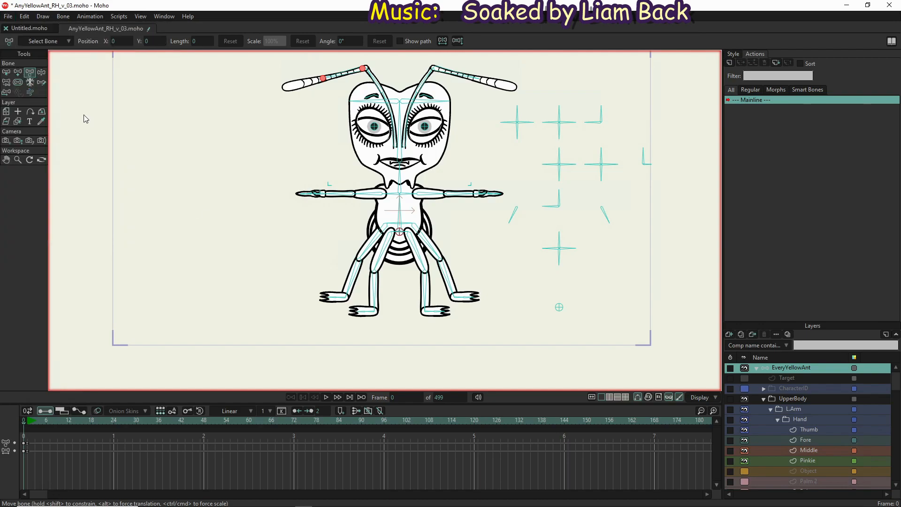
# Test the rig with Manipulate Bones by bending both antennae and swinging the two temple bones
pyautogui.click(41, 73)
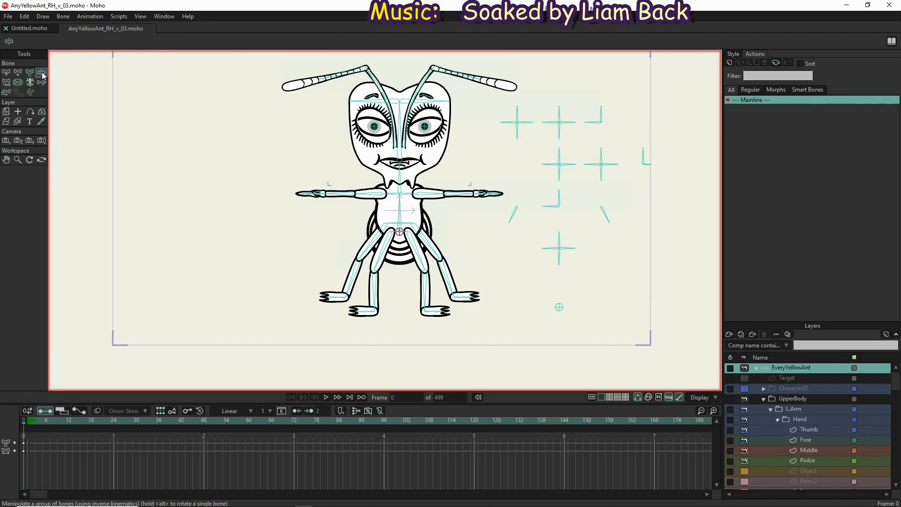
pyautogui.moveTo(316, 77); pyautogui.dragTo(268, 66)
pyautogui.moveTo(453, 74); pyautogui.dragTo(504, 54)
pyautogui.moveTo(407, 110); pyautogui.dragTo(429, 126)
pyautogui.moveTo(385, 104)
pyautogui.mouseDown()
pyautogui.moveTo(381, 95)
pyautogui.moveTo(378, 106)
pyautogui.mouseUp()
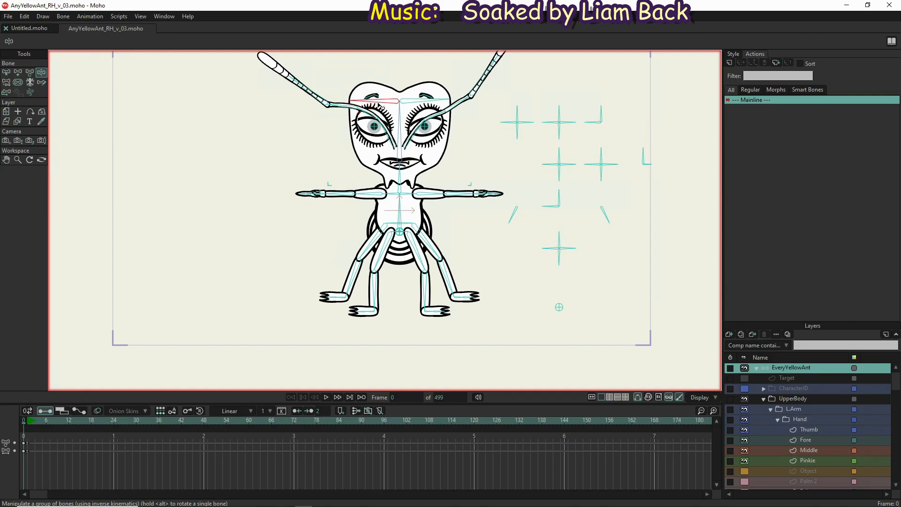
pyautogui.scroll(5, 391, 104)
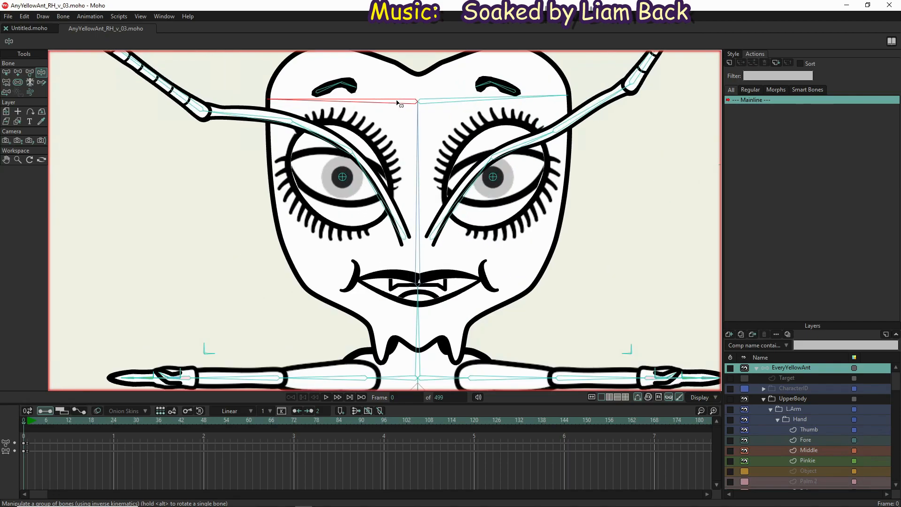
pyautogui.click(441, 104)
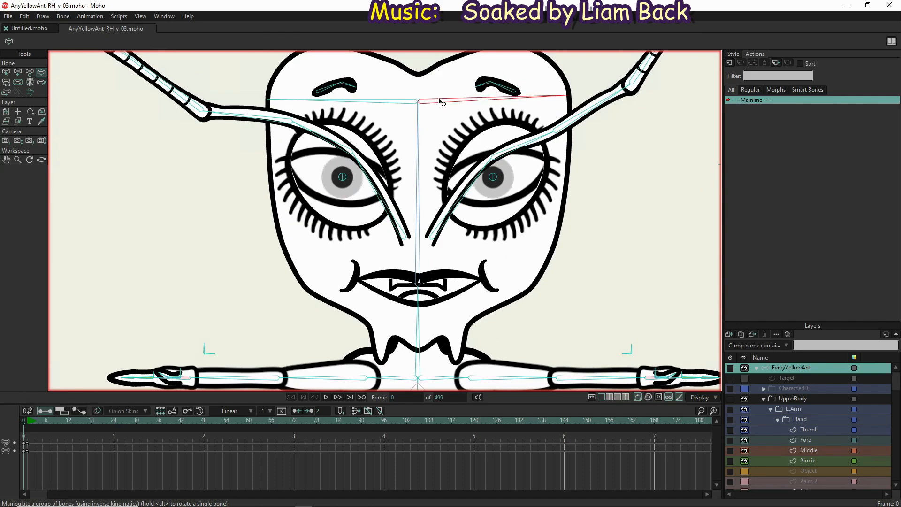
# Select both temple bones, enable angle constraints from -30° to 30°, and return to Manipulate Bones
pyautogui.press('b')
pyautogui.keyDown('shift'); pyautogui.click(352, 102); pyautogui.keyUp('shift')
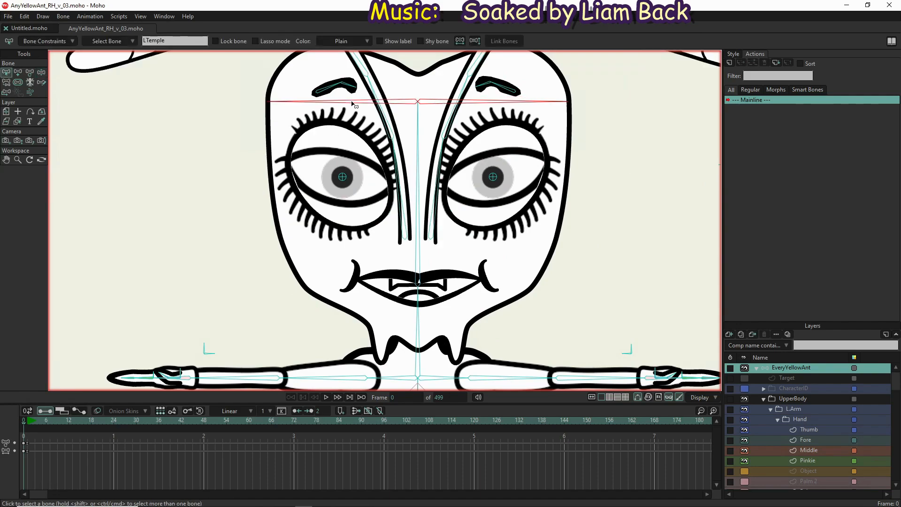
pyautogui.click(41, 42)
pyautogui.click(24, 68)
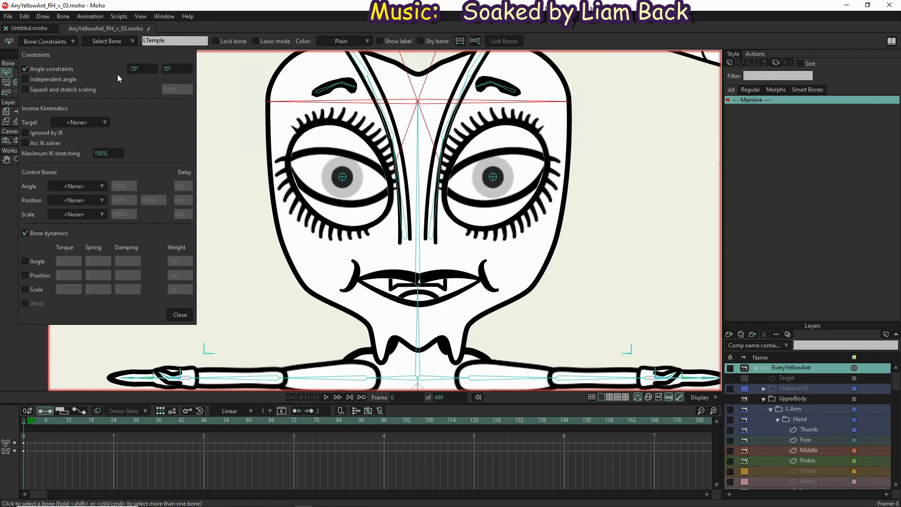
pyautogui.click(137, 68)
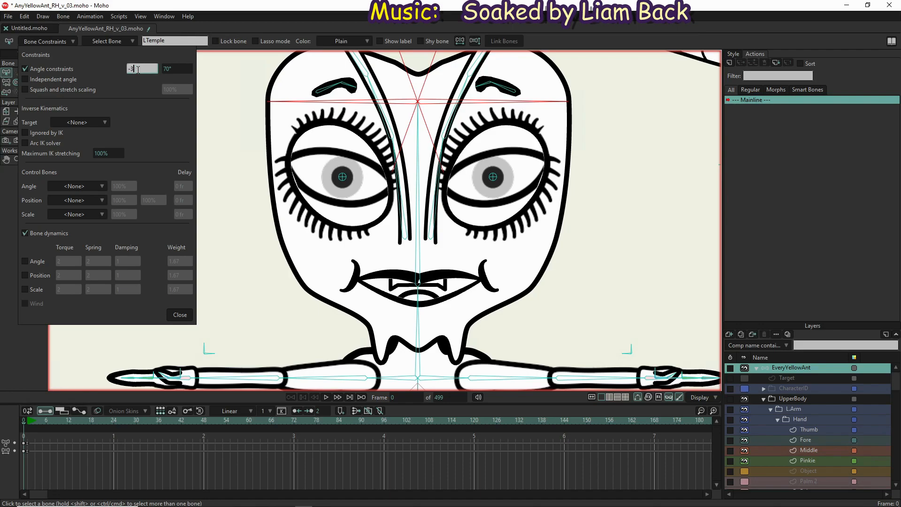
pyautogui.click(169, 69)
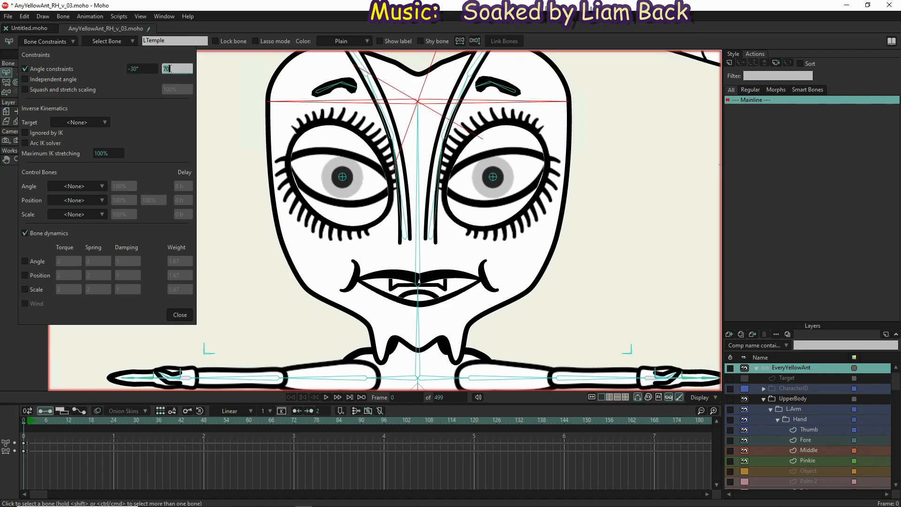
pyautogui.write('30')
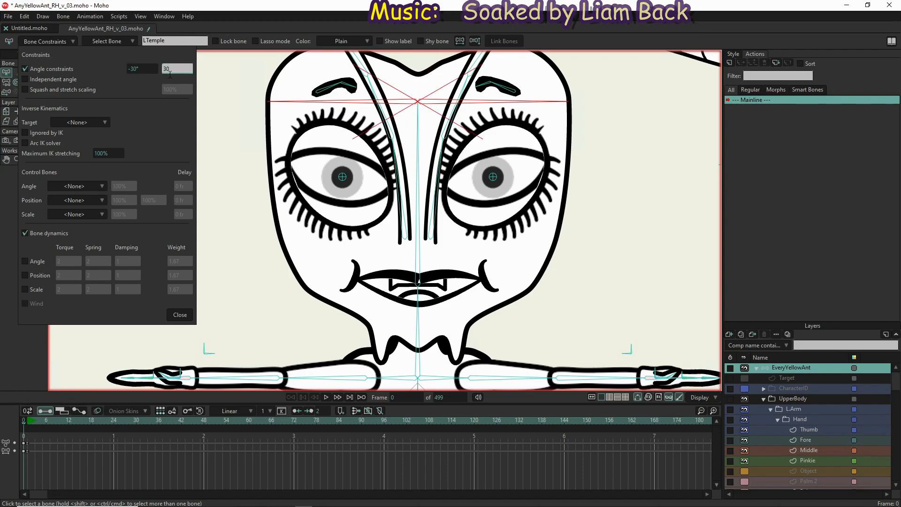
pyautogui.click(176, 315)
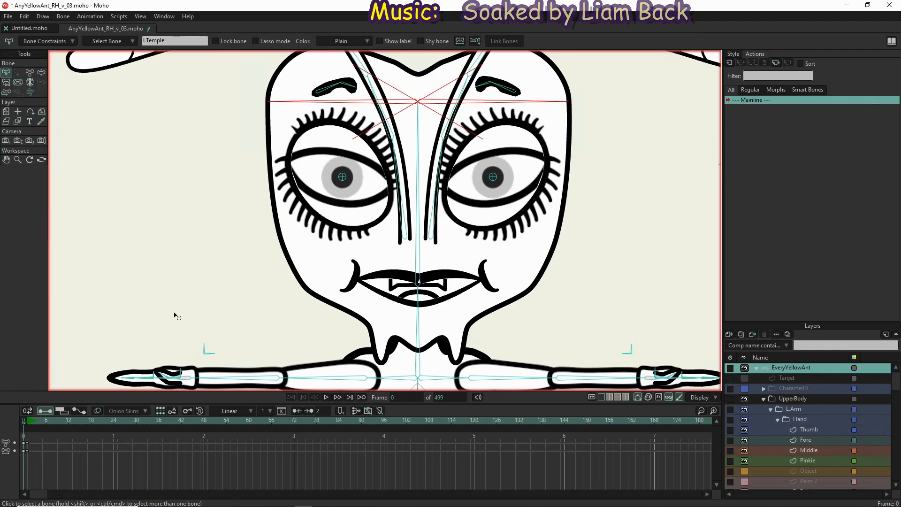
pyautogui.click(43, 73)
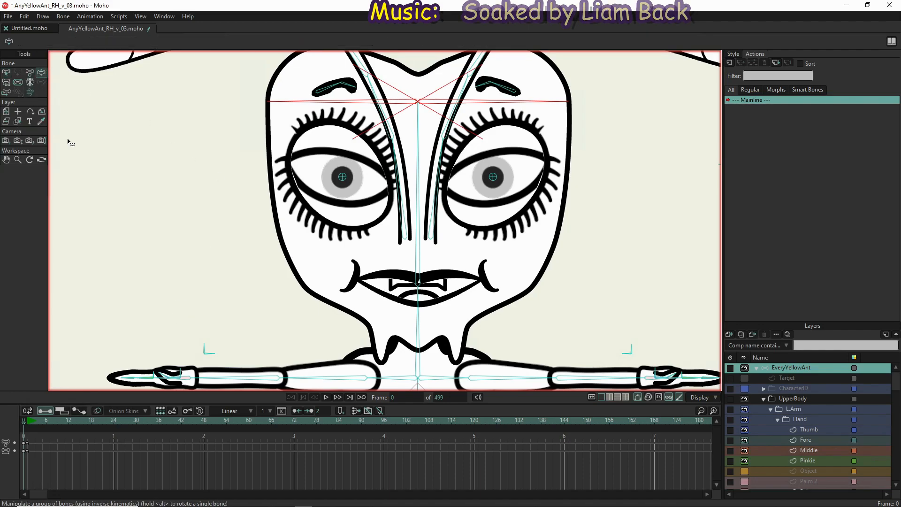
# Swing both temple bones down and up with Manipulate Bones to test their angle limits on the head outline
pyautogui.scroll(-1, 190, 227)
pyautogui.moveTo(280, 140); pyautogui.dragTo(282, 42)
pyautogui.moveTo(469, 132); pyautogui.dragTo(455, 81)
pyautogui.scroll(-3, 458, 123)
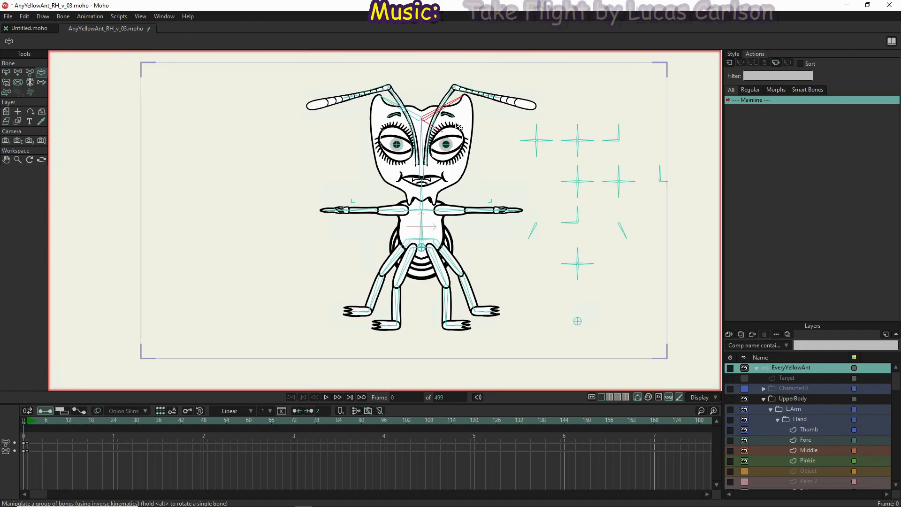
pyautogui.moveTo(455, 104); pyautogui.dragTo(460, 164)
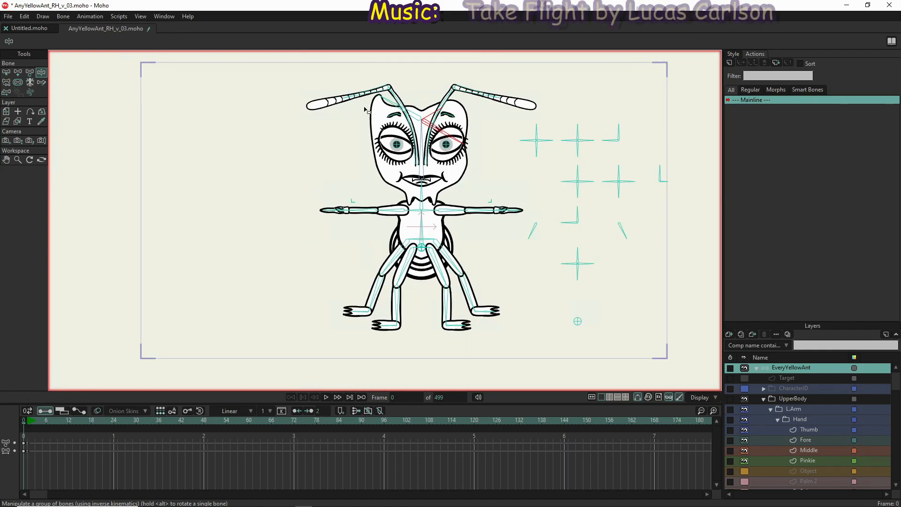
pyautogui.moveTo(389, 107); pyautogui.dragTo(379, 173)
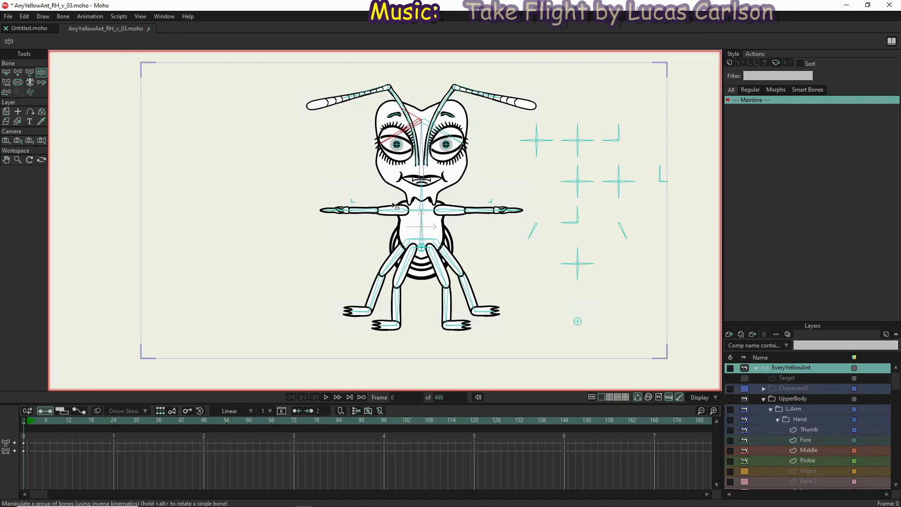
pyautogui.scroll(3, 427, 95)
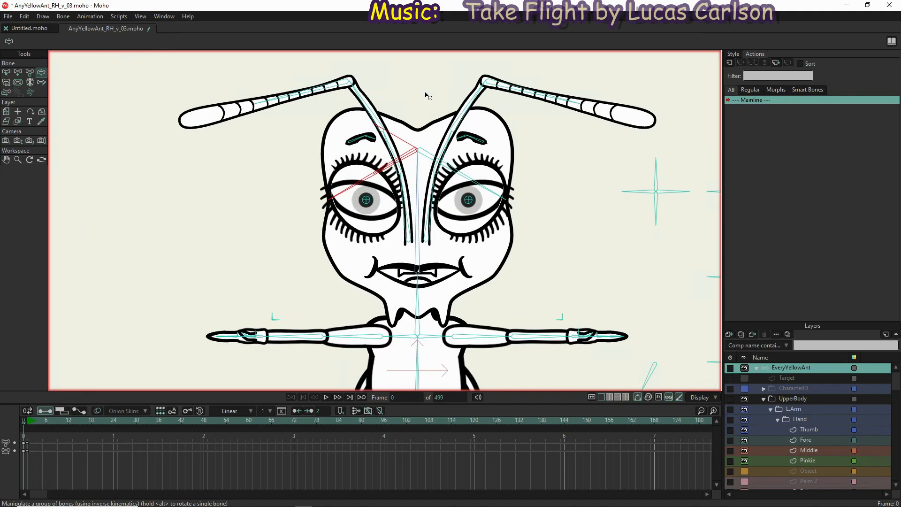
pyautogui.moveTo(406, 156); pyautogui.dragTo(406, 155)
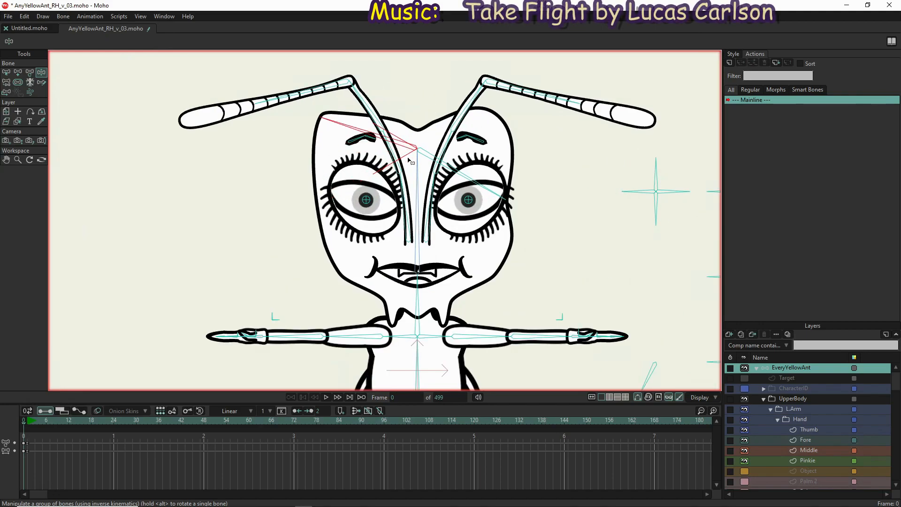
# Shift the right antenna slightly, then tilt the head and lean the neck toward the left side
pyautogui.moveTo(459, 101); pyautogui.dragTo(452, 98)
pyautogui.click(472, 139)
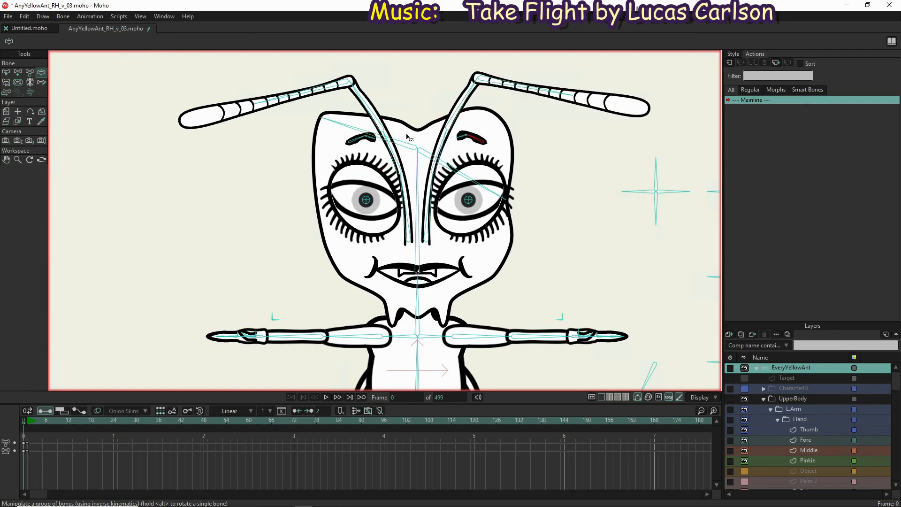
pyautogui.moveTo(349, 141); pyautogui.dragTo(405, 149)
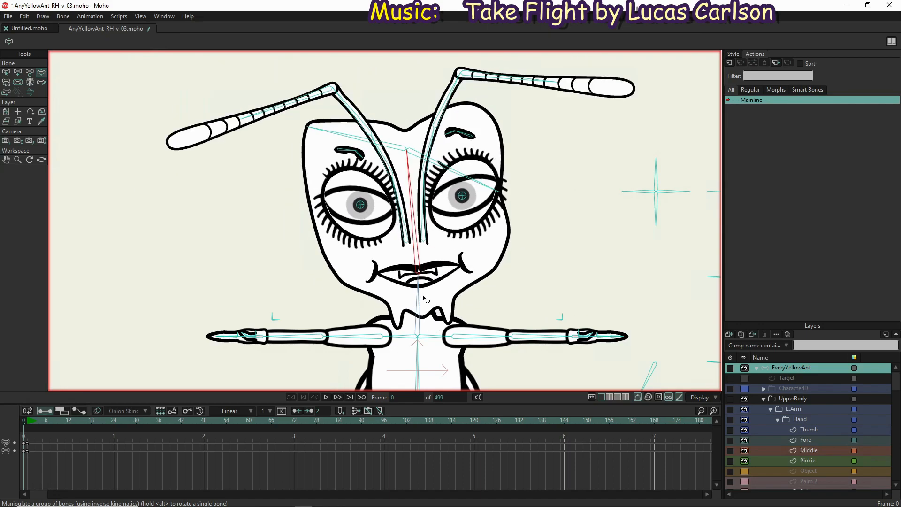
pyautogui.moveTo(419, 254); pyautogui.dragTo(436, 308)
pyautogui.scroll(-5, 436, 282)
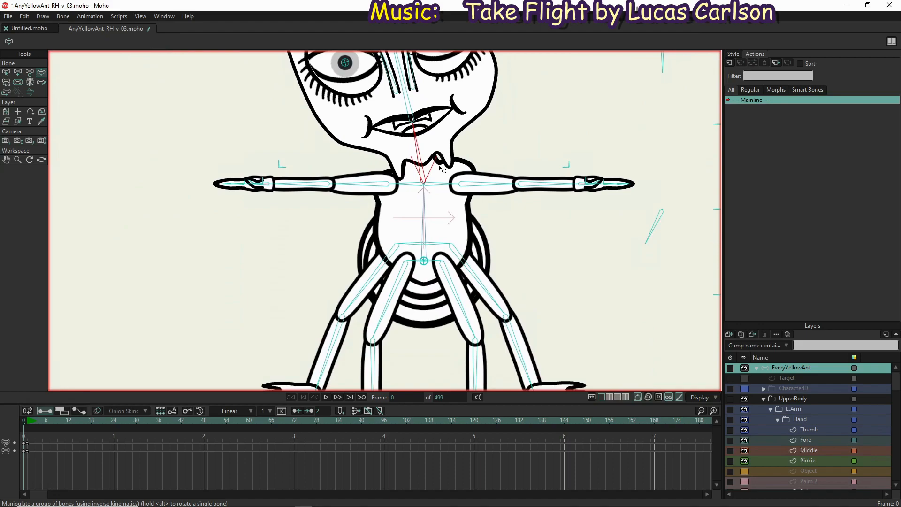
# Pose both arms downward with drooping hands and raised thumbs, bending the right elbow
pyautogui.moveTo(446, 183); pyautogui.dragTo(385, 207)
pyautogui.moveTo(556, 173); pyautogui.dragTo(590, 182)
pyautogui.moveTo(230, 232); pyautogui.dragTo(241, 254)
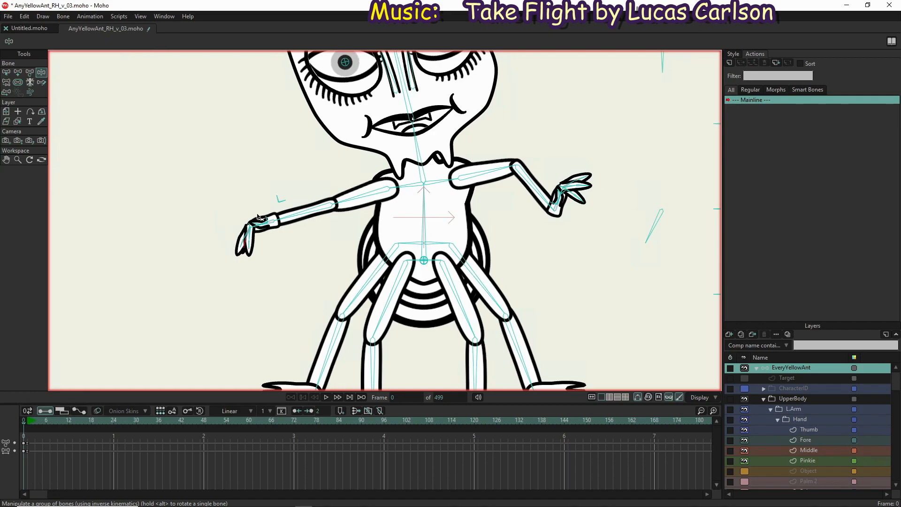
pyautogui.moveTo(254, 224); pyautogui.dragTo(243, 169)
pyautogui.click(559, 192)
pyautogui.moveTo(555, 209); pyautogui.dragTo(576, 167)
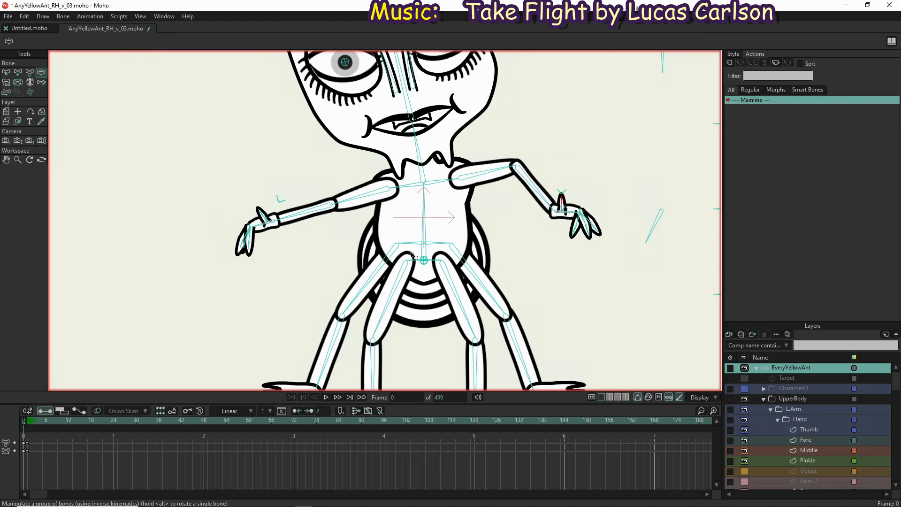
# Bend both left legs at the knee, bringing the outer thigh to horizontal and pulling the inner foot inward
pyautogui.moveTo(418, 224); pyautogui.dragTo(380, 207)
pyautogui.moveTo(330, 228); pyautogui.dragTo(449, 100)
pyautogui.moveTo(381, 281); pyautogui.dragTo(346, 264)
pyautogui.moveTo(278, 205); pyautogui.dragTo(328, 344)
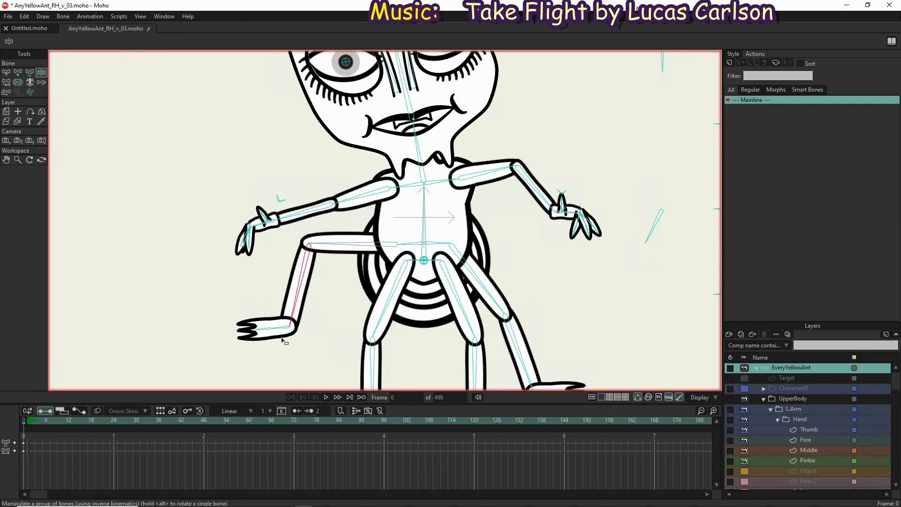
pyautogui.moveTo(253, 333); pyautogui.dragTo(258, 354)
pyautogui.hotkey('ctrl', 'z')
pyautogui.moveTo(326, 339); pyautogui.dragTo(322, 240)
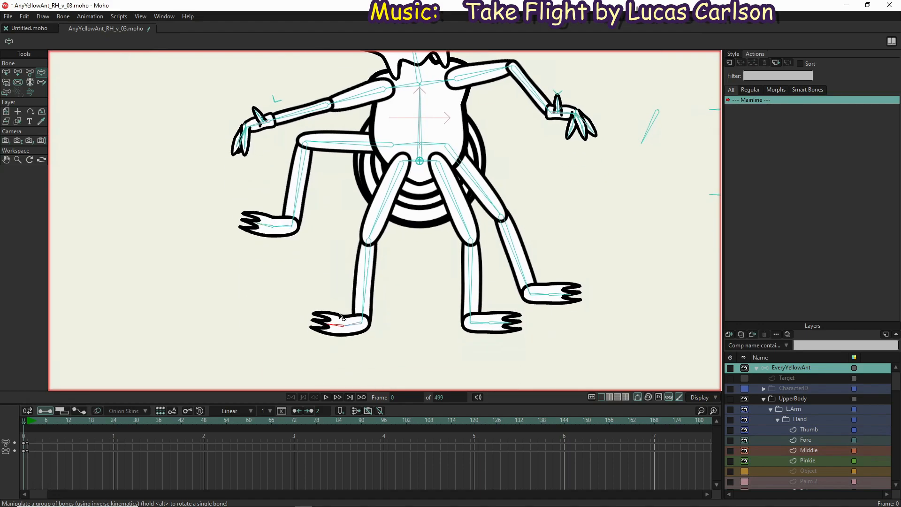
pyautogui.moveTo(368, 287); pyautogui.dragTo(381, 217)
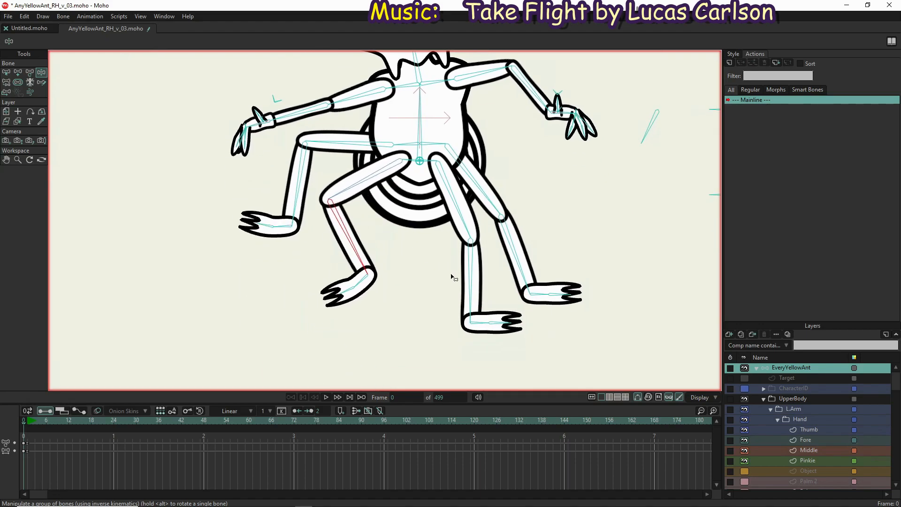
# Bend the right legs at the knee, raising the outer thigh and swinging its shin inward
pyautogui.moveTo(474, 289); pyautogui.dragTo(427, 259)
pyautogui.click(507, 263)
pyautogui.moveTo(505, 259); pyautogui.dragTo(467, 212)
# Bring the head and temple bones back toward level and extend the inner right leg downward
pyautogui.moveTo(609, 150); pyautogui.dragTo(519, 309)
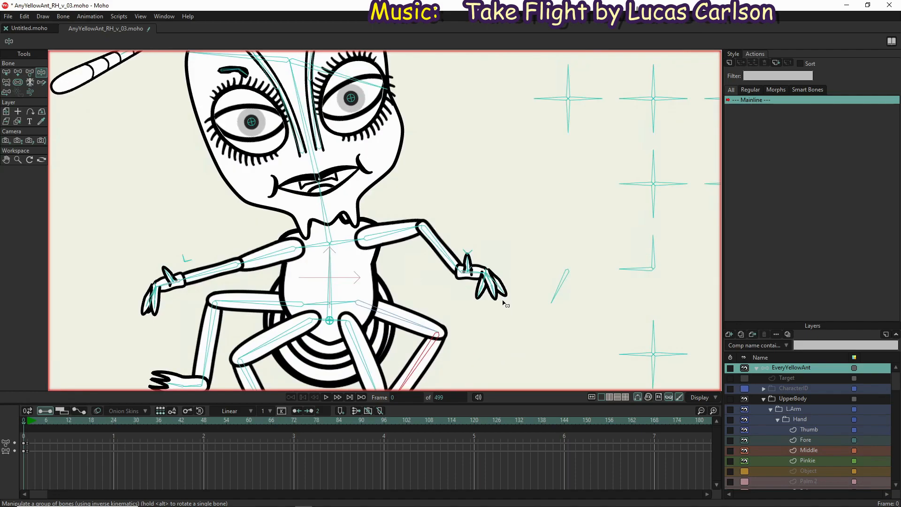
pyautogui.scroll(-3, 507, 304)
pyautogui.moveTo(406, 209); pyautogui.dragTo(452, 175)
pyautogui.moveTo(388, 165); pyautogui.dragTo(383, 175)
pyautogui.moveTo(422, 218)
pyautogui.mouseDown()
pyautogui.moveTo(406, 148)
pyautogui.moveTo(409, 209)
pyautogui.mouseUp()
pyautogui.moveTo(423, 377); pyautogui.dragTo(439, 334)
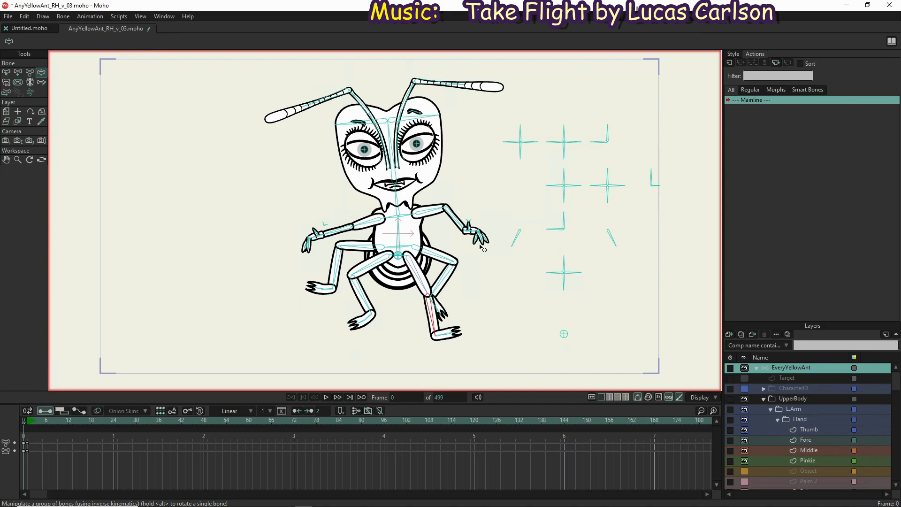
# Raise both forearms with the hands up beside the head and tilt the head toward the right side
pyautogui.moveTo(463, 215); pyautogui.dragTo(459, 169)
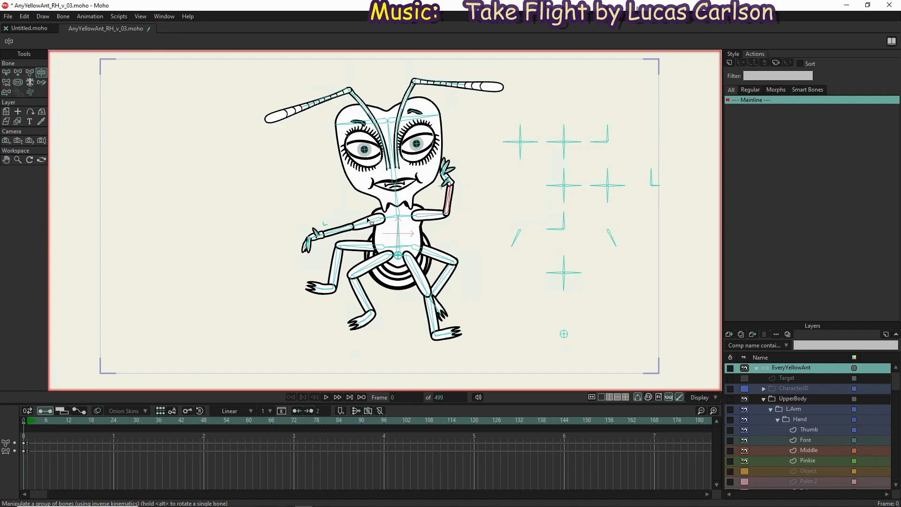
pyautogui.moveTo(335, 229); pyautogui.dragTo(342, 209)
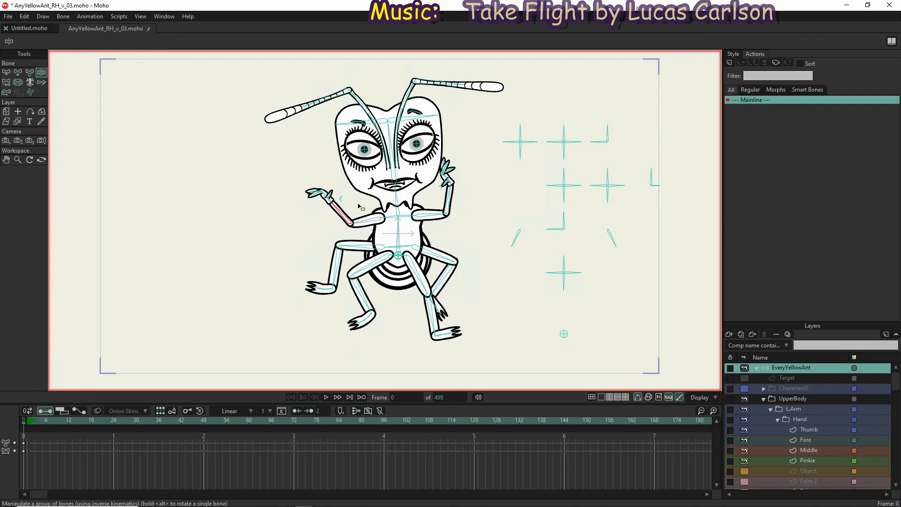
pyautogui.moveTo(439, 205); pyautogui.dragTo(457, 217)
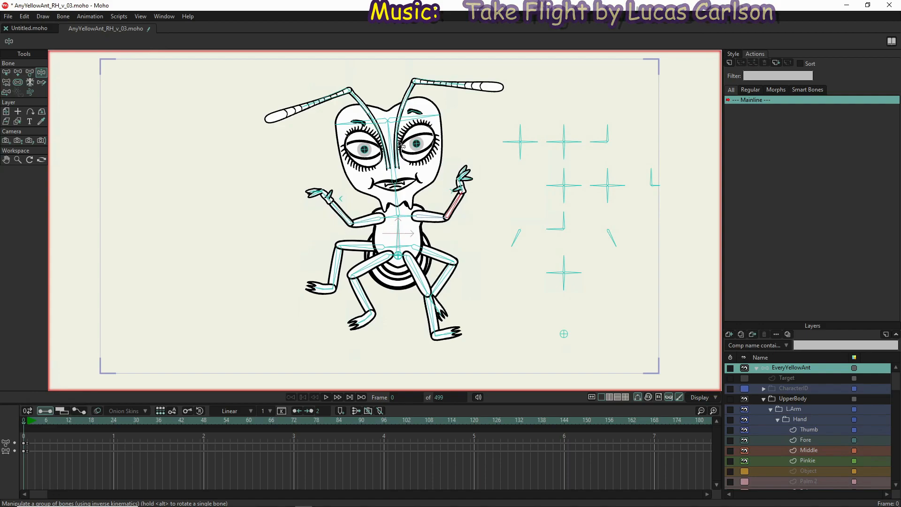
pyautogui.moveTo(388, 134); pyautogui.dragTo(409, 178)
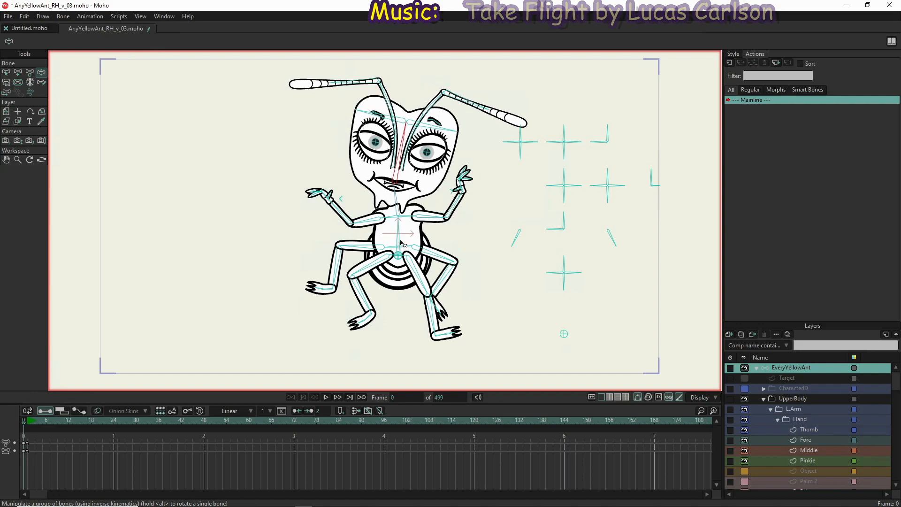
# Repose the legs with both inner feet planted, the outer right leg lowered and the outer left leg kicked outward
pyautogui.moveTo(365, 303); pyautogui.dragTo(359, 330)
pyautogui.moveTo(415, 283); pyautogui.dragTo(468, 299)
pyautogui.moveTo(335, 257); pyautogui.dragTo(326, 286)
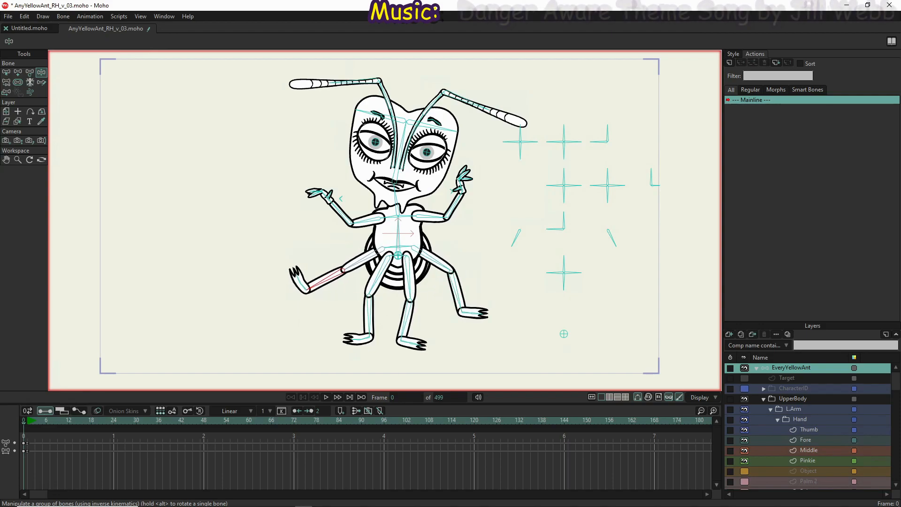